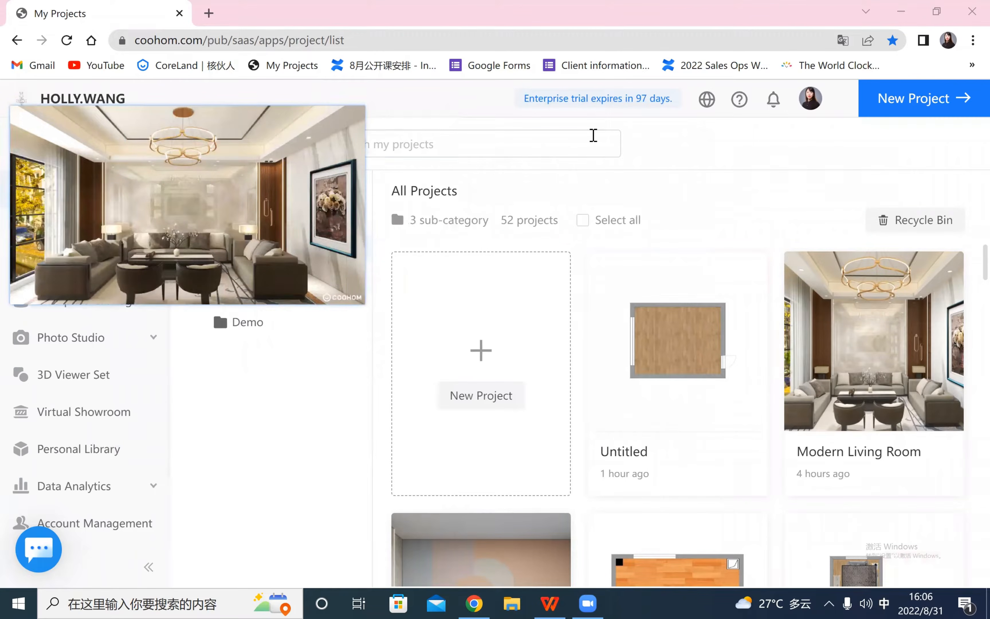
- Open the Untitled project in the design tool and display its 2D floor plan clear of the reference image
mouse_move(685, 348)
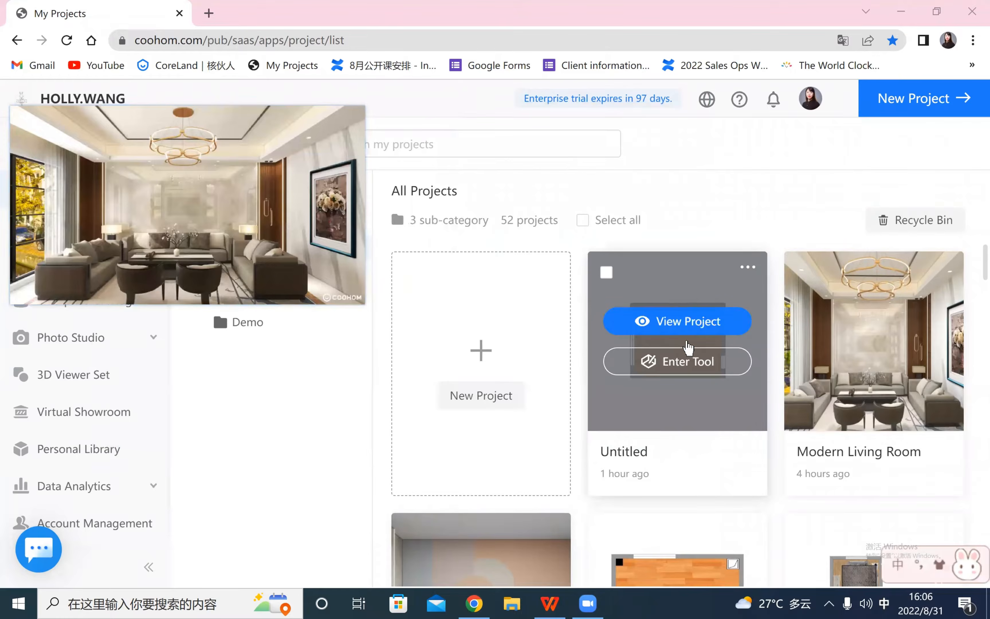
left_click(682, 367)
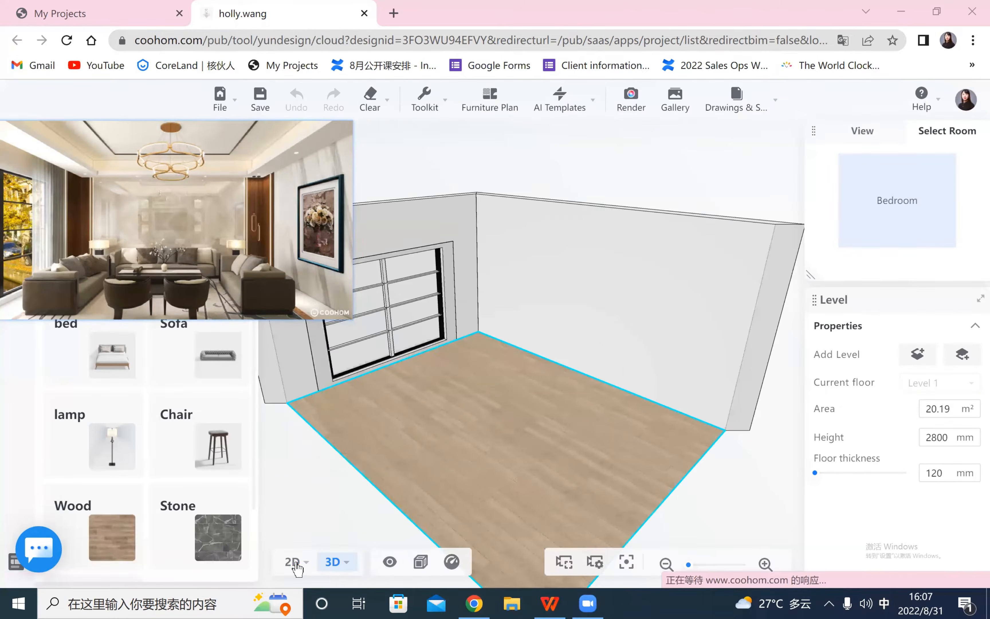
left_click(293, 561)
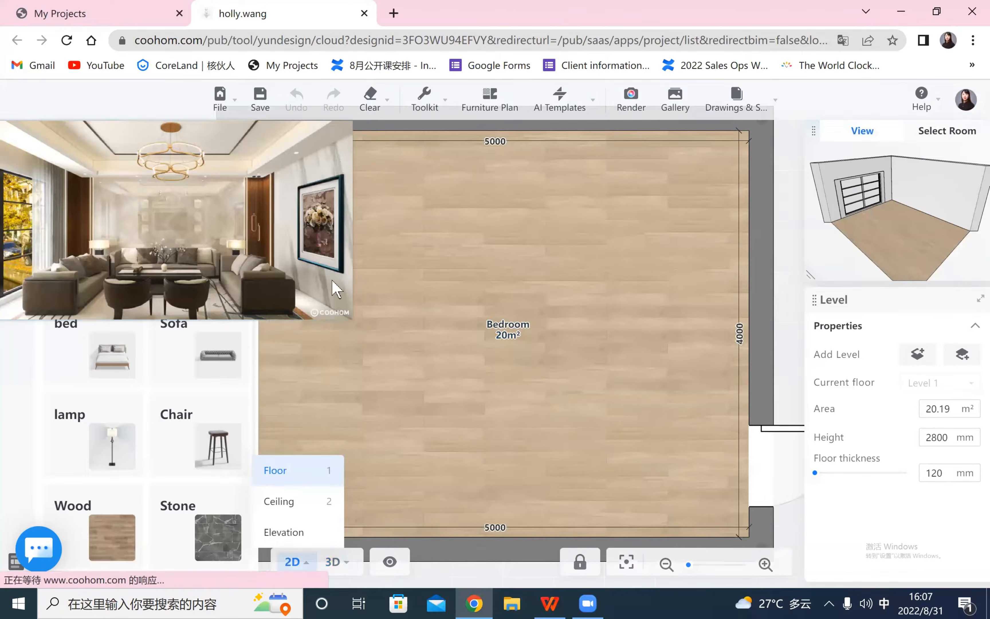
left_click_drag(271, 308, 233, 201)
left_click_drag(455, 297, 486, 292)
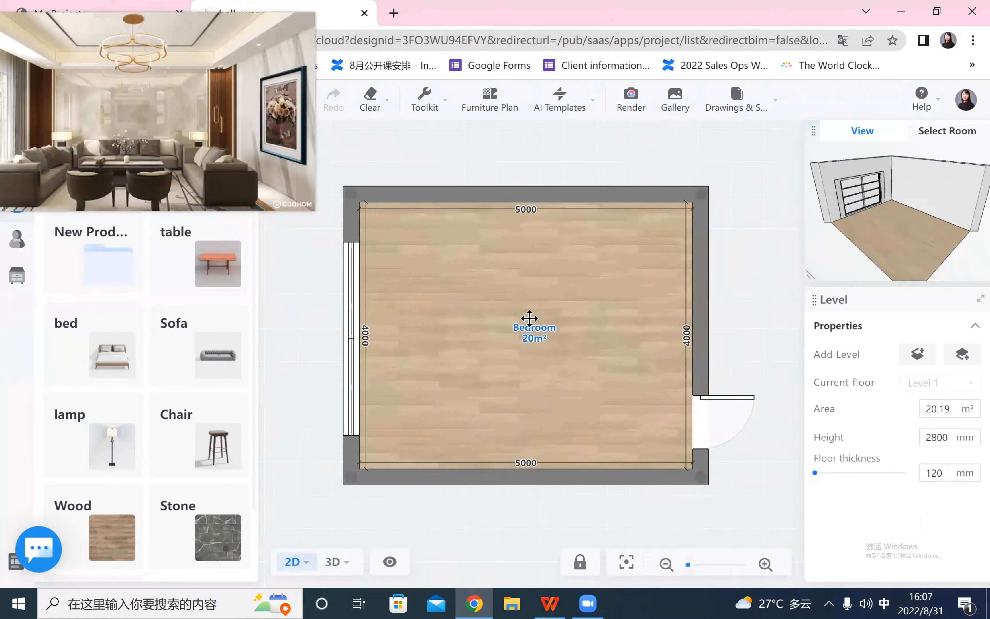
- Change the bedroom's room type to Living room
left_click(528, 324)
left_click(909, 338)
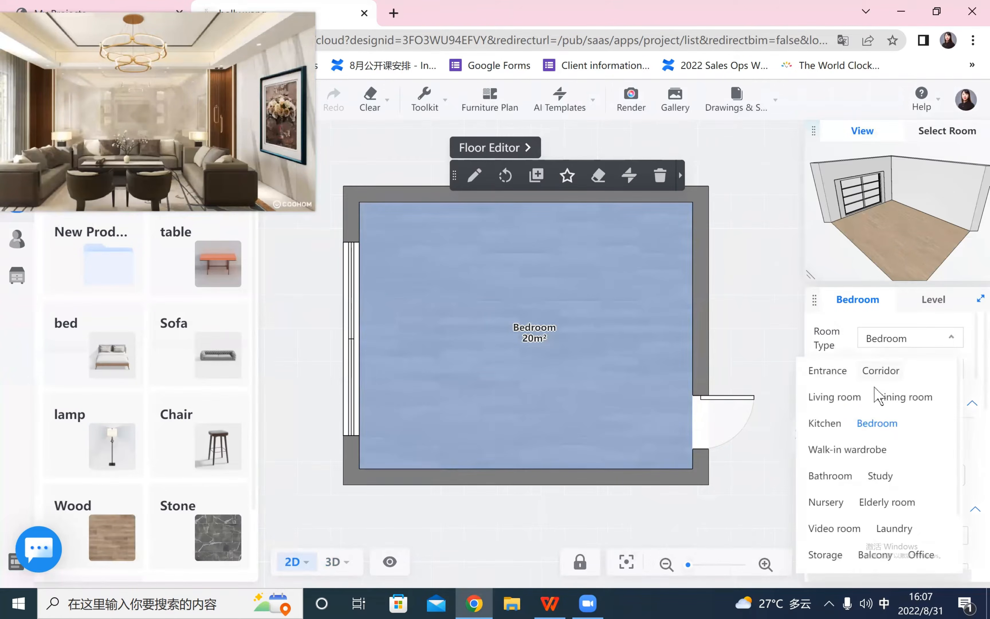
left_click(836, 397)
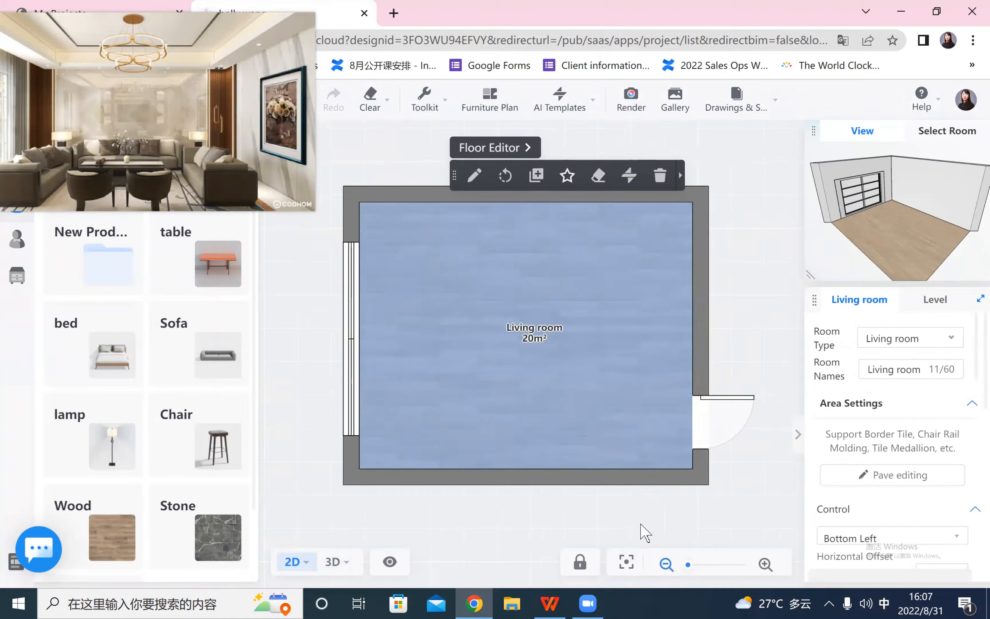
left_click(586, 515)
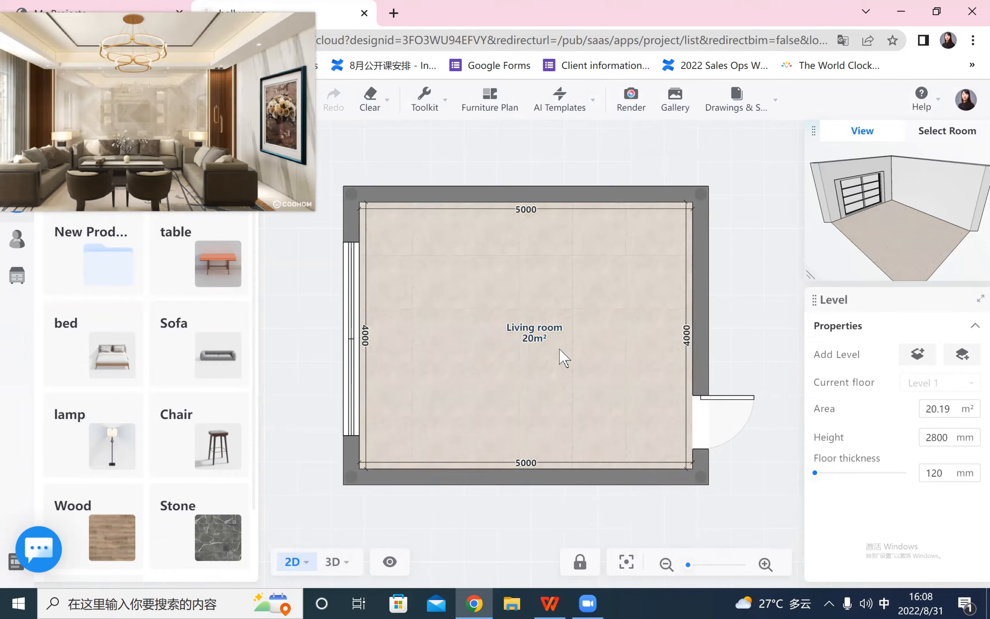
- Select the French window in the floor plan and check its distances to the adjoining walls
scroll(571, 511, "down", 1)
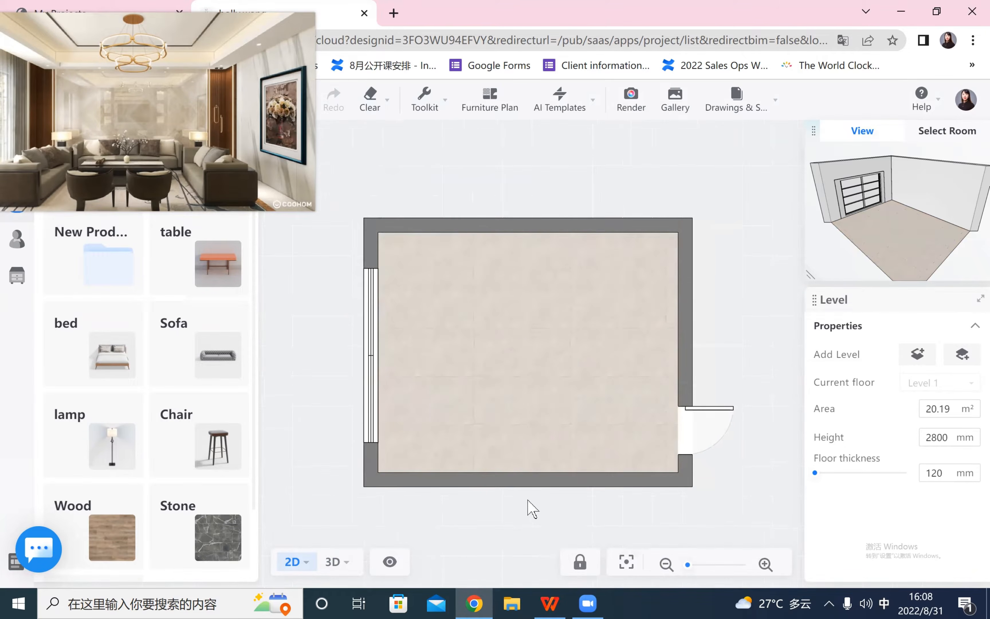
left_click(371, 317)
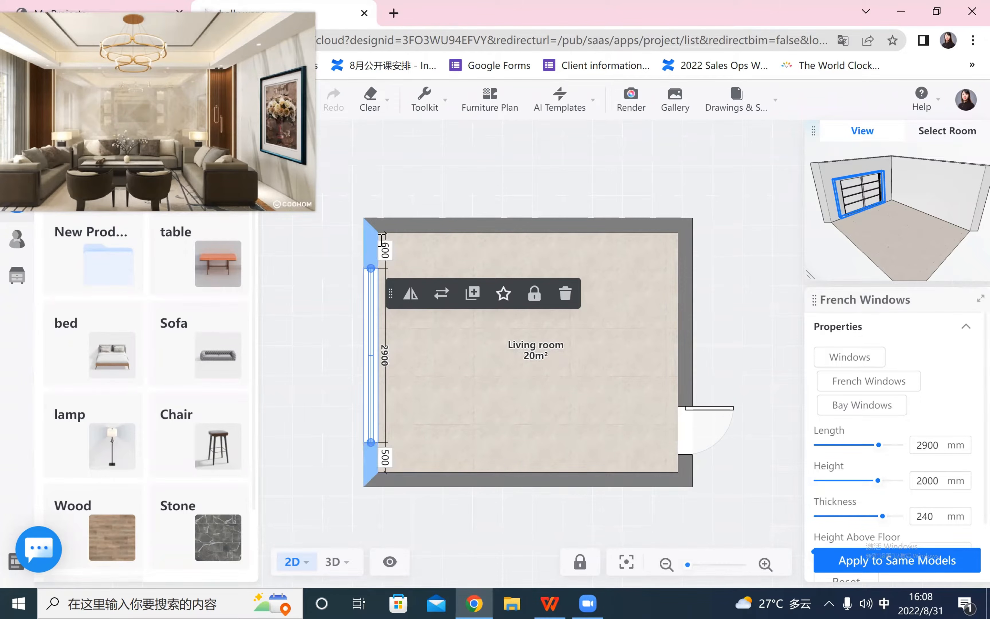
left_click(389, 250)
scroll(371, 245, "up", 2)
scroll(127, 131, "up", 2)
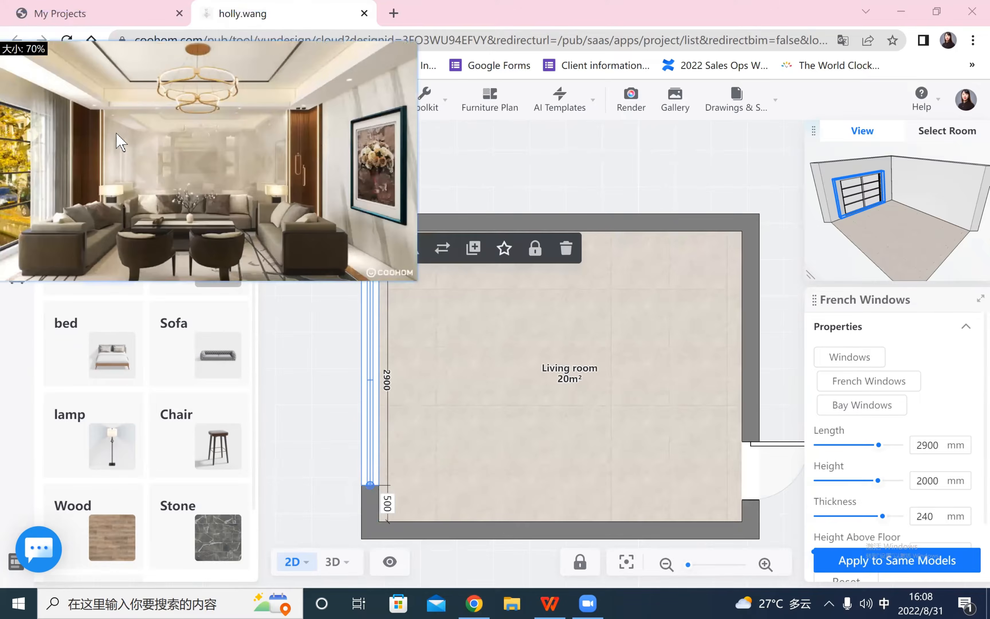
- Enlarge the reference image to examine the window side and wall panels, and shrink it again
scroll(133, 150, "up", 3)
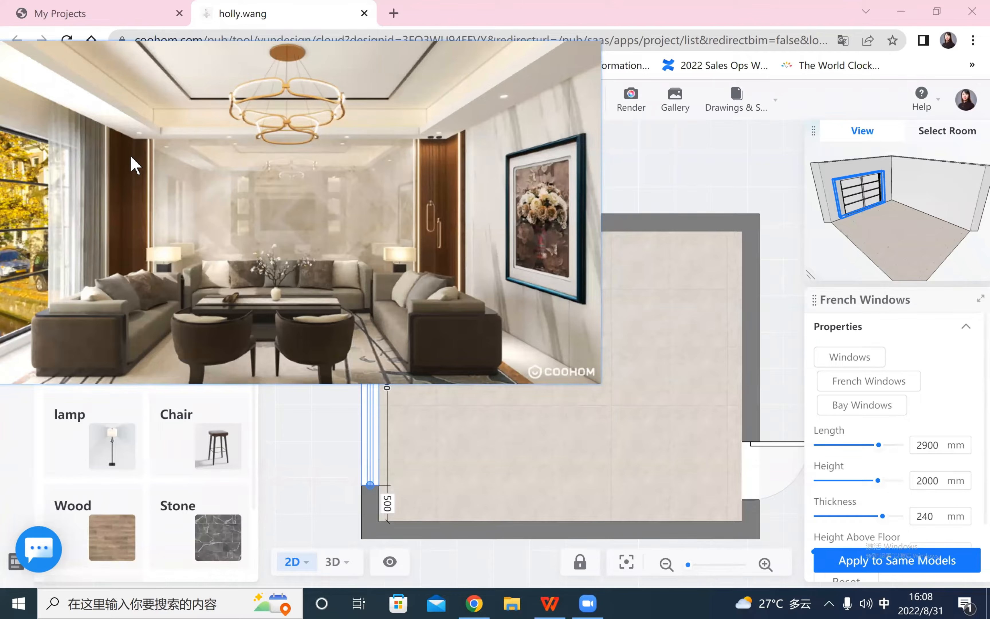
scroll(135, 165, "down", 2)
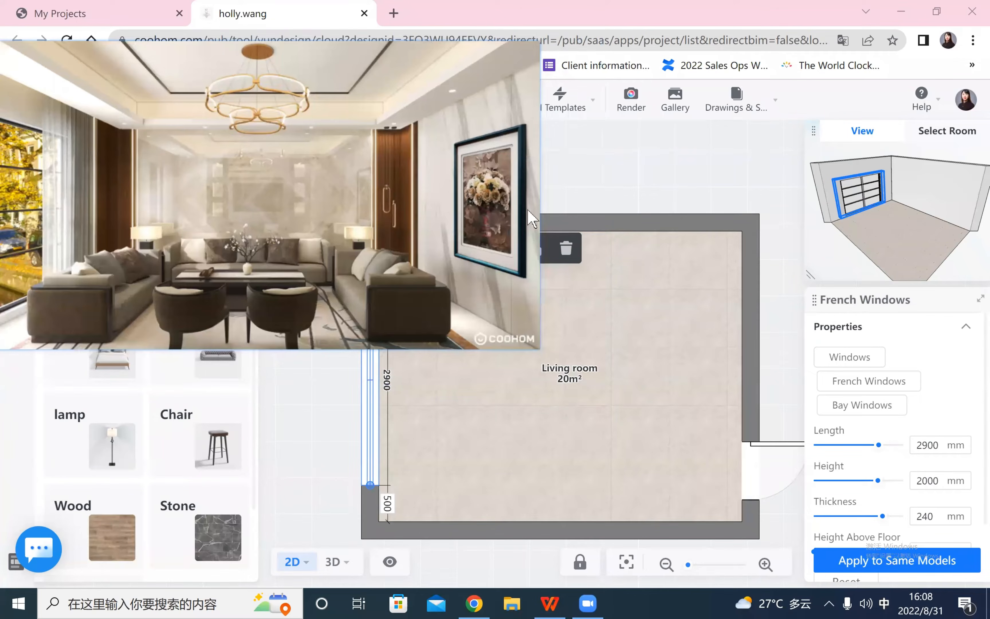
scroll(360, 146, "down", 3)
scroll(408, 285, "down", 1)
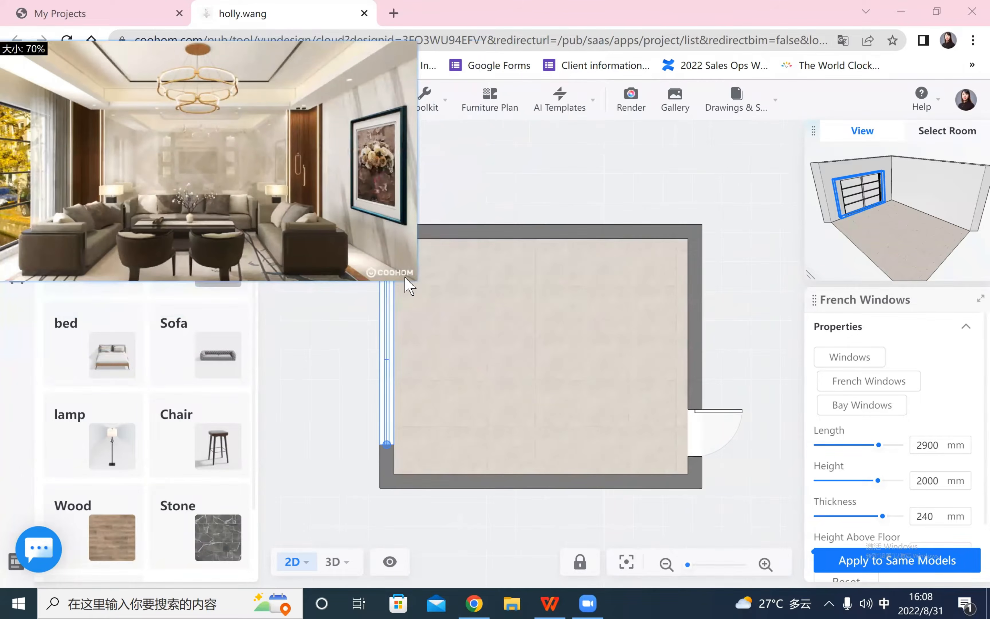
scroll(407, 285, "down", 2)
scroll(391, 258, "up", 1)
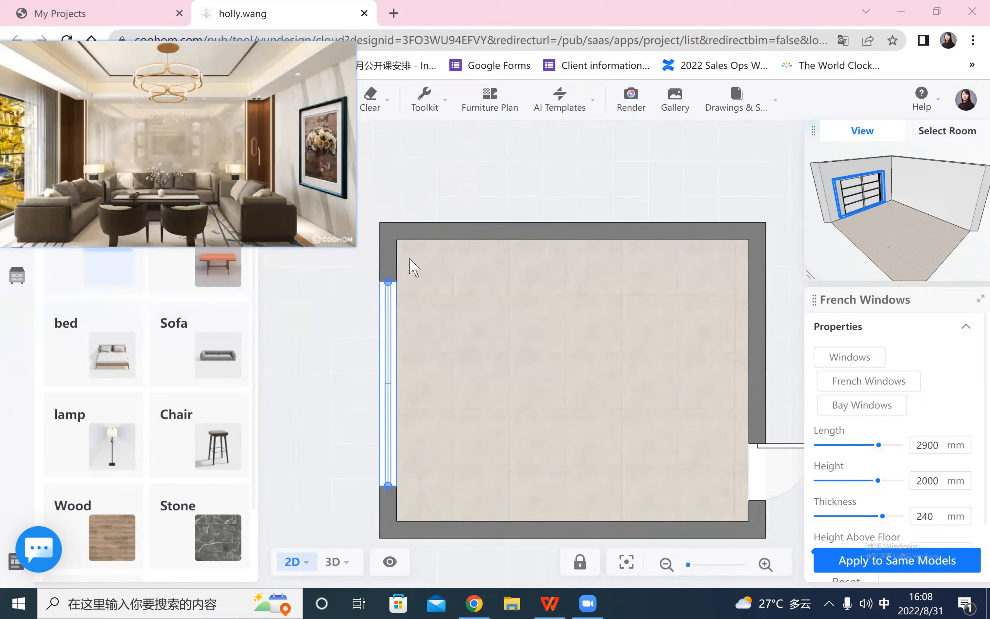
- Inspect the properties of the upper wall and the window wall in the floor plan
mouse_move(510, 307)
left_mouse_down()
mouse_move(495, 297)
mouse_move(519, 295)
left_mouse_up()
left_click(517, 163)
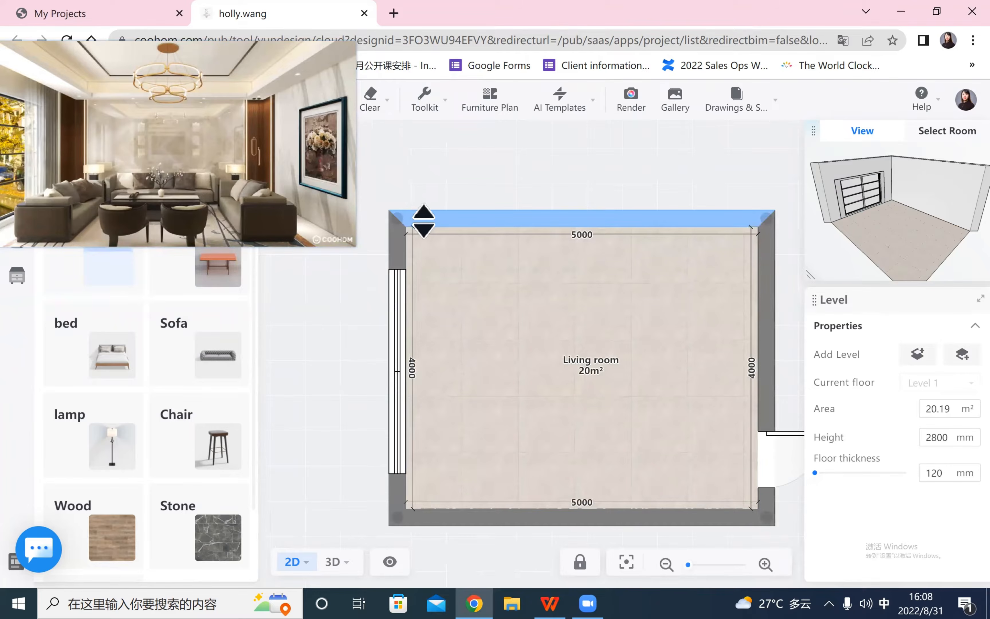
left_click(417, 219)
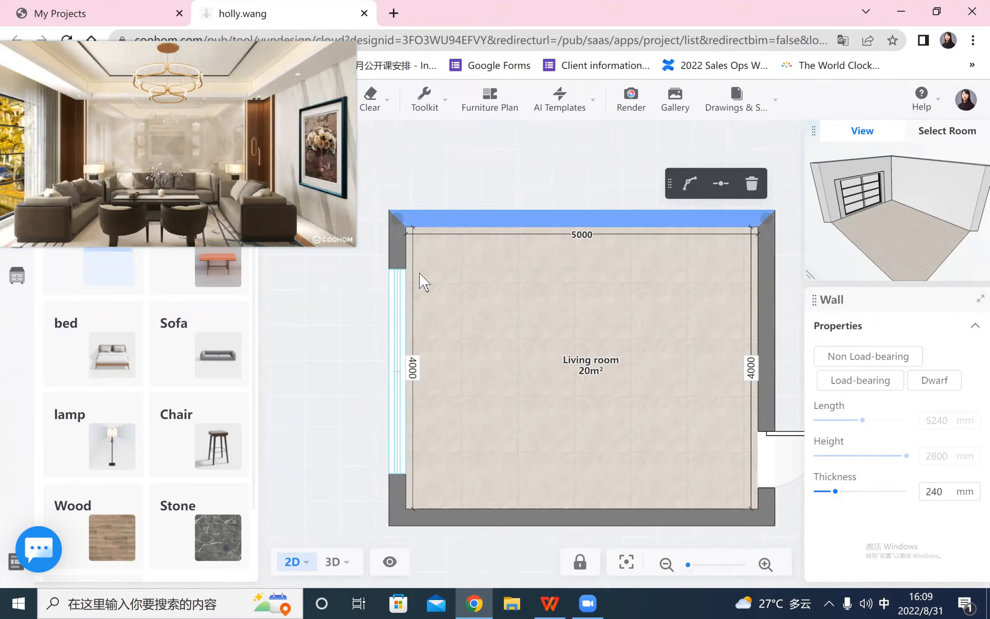
left_click(395, 255)
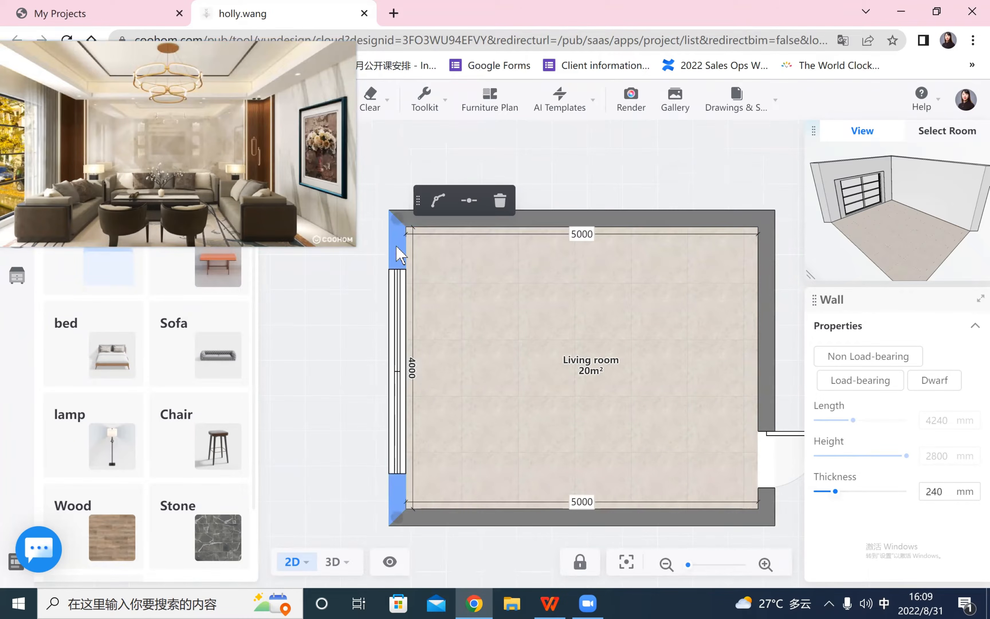
left_click(348, 326)
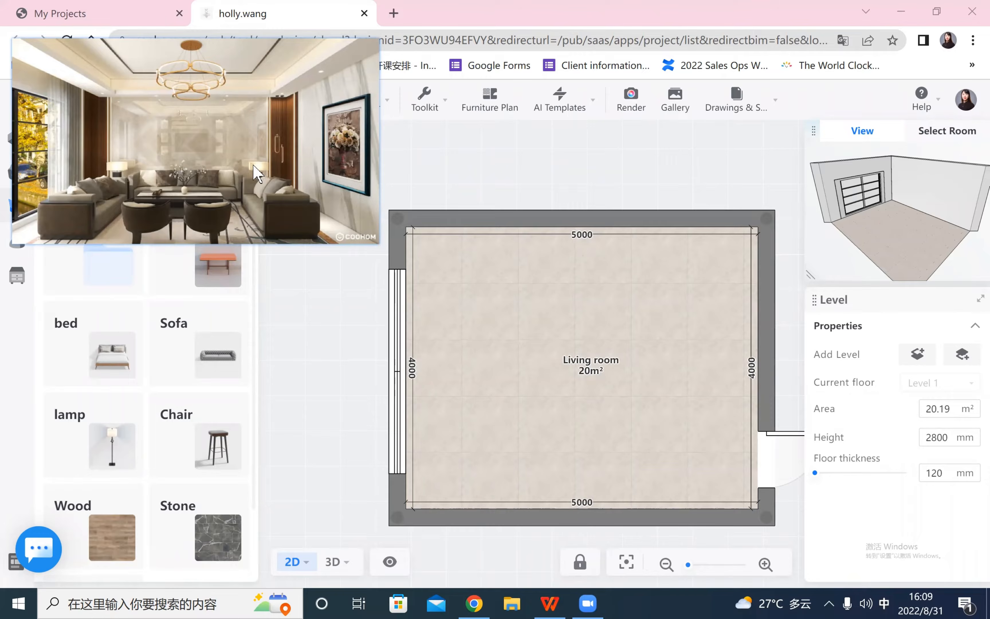
scroll(595, 305, "down", 2)
scroll(611, 326, "up", 2)
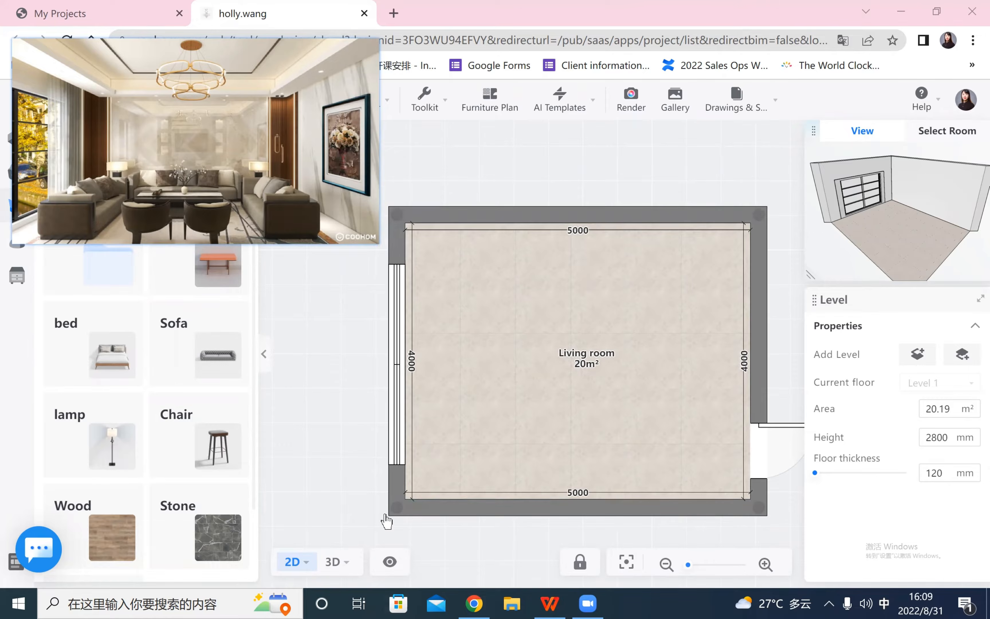
- Show the living room in 3D, facing the French window from the opposite side
mouse_move(341, 564)
left_click(333, 507)
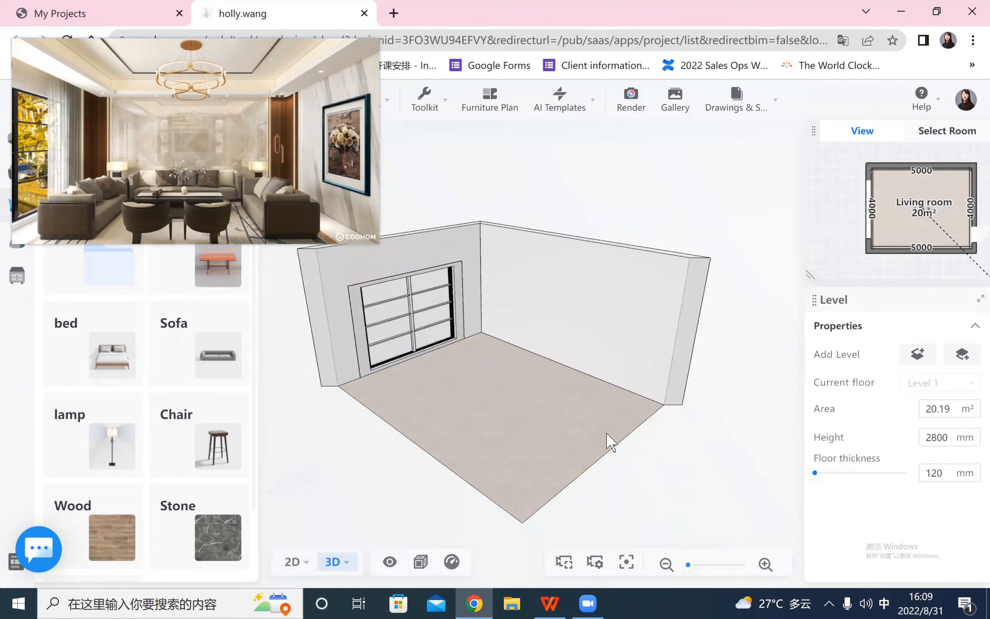
left_click_drag(373, 444, 609, 451)
scroll(502, 458, "up", 3)
left_click_drag(511, 464, 581, 453)
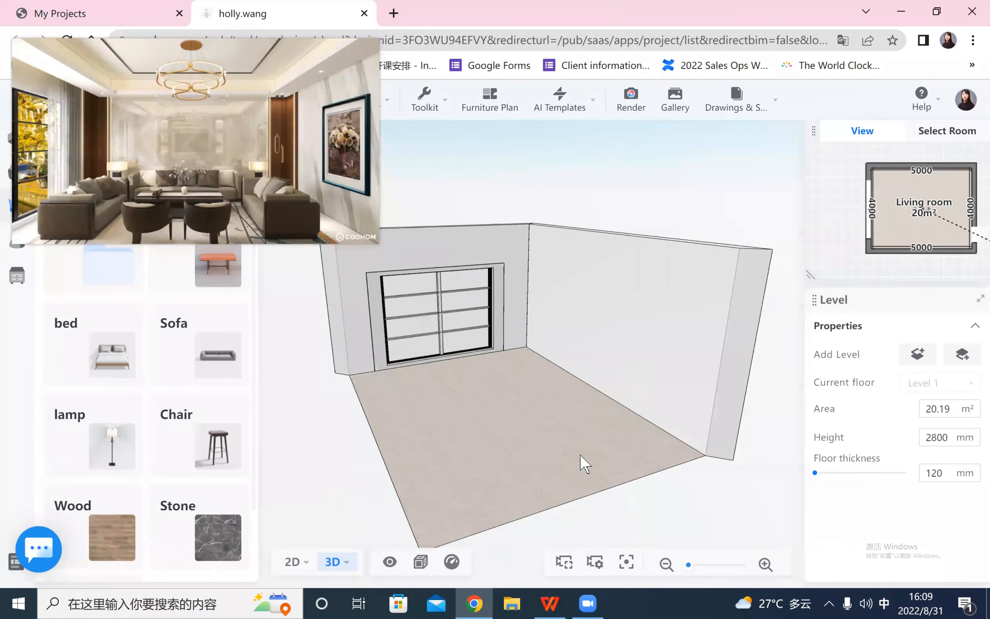
left_click(367, 215)
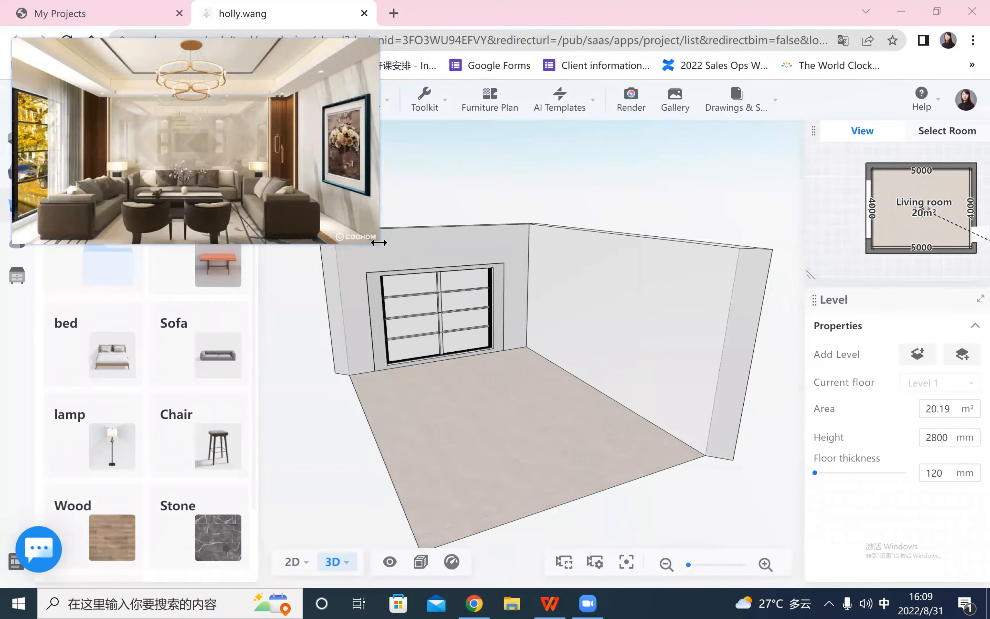
left_click_drag(585, 491, 458, 476)
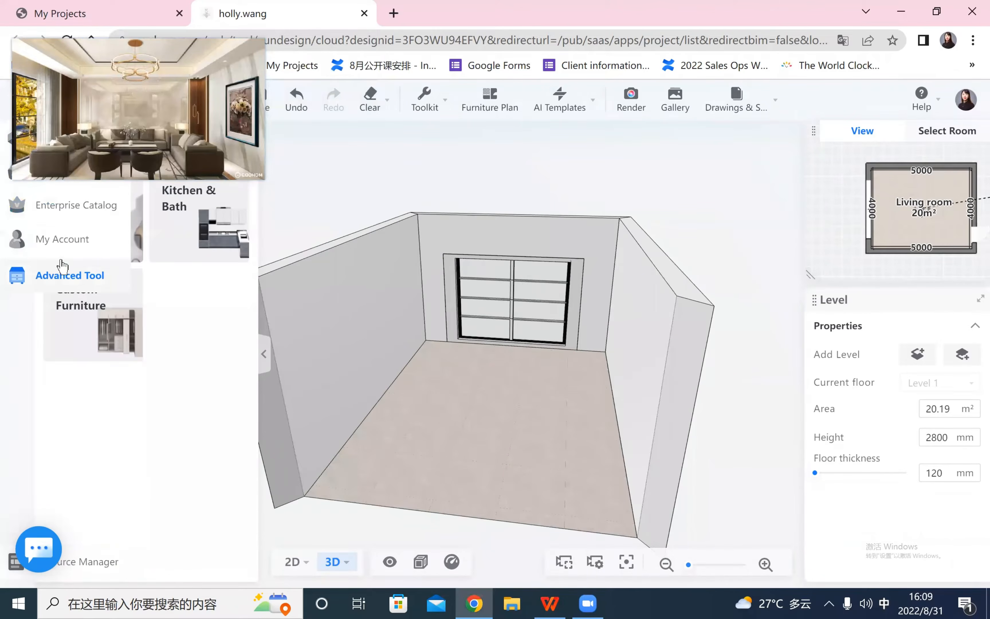
- Apply the plain cream finish from the account's Interior Finish collection to the living room walls
left_click(31, 254)
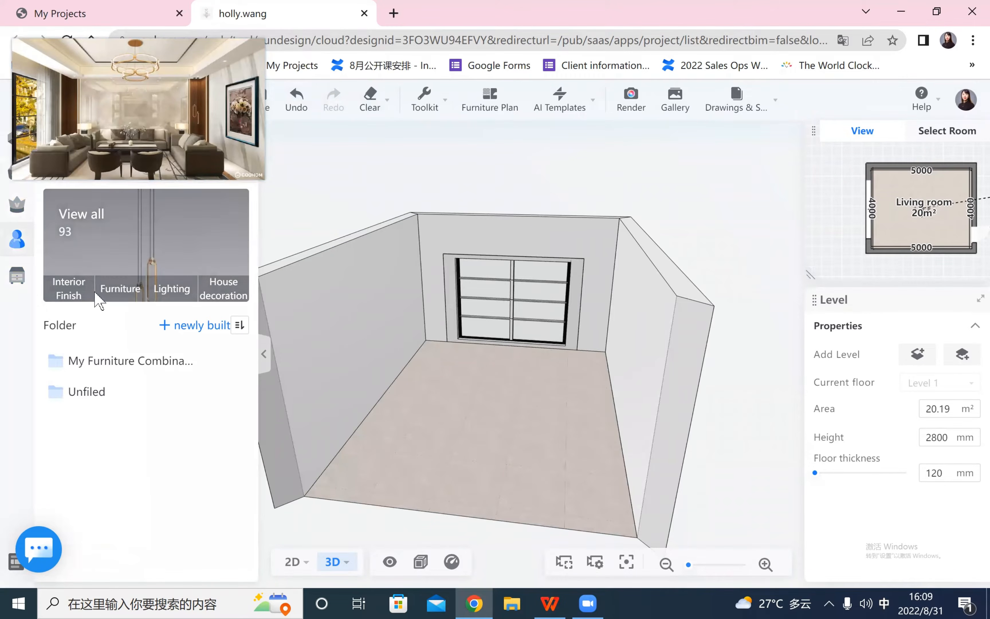
left_click(70, 293)
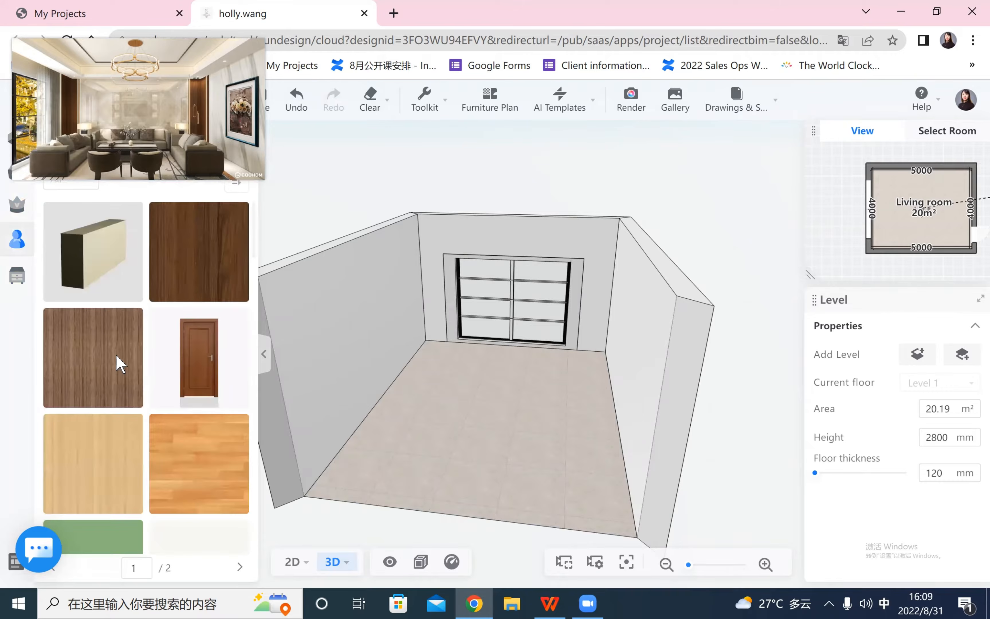
scroll(121, 360, "down", 10)
scroll(130, 358, "down", 3)
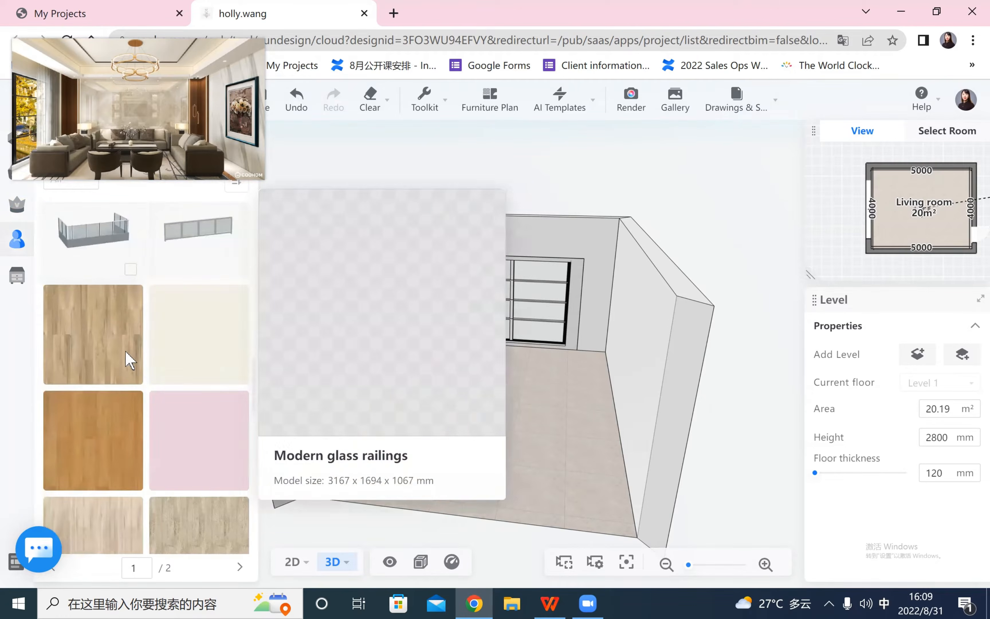
mouse_move(183, 327)
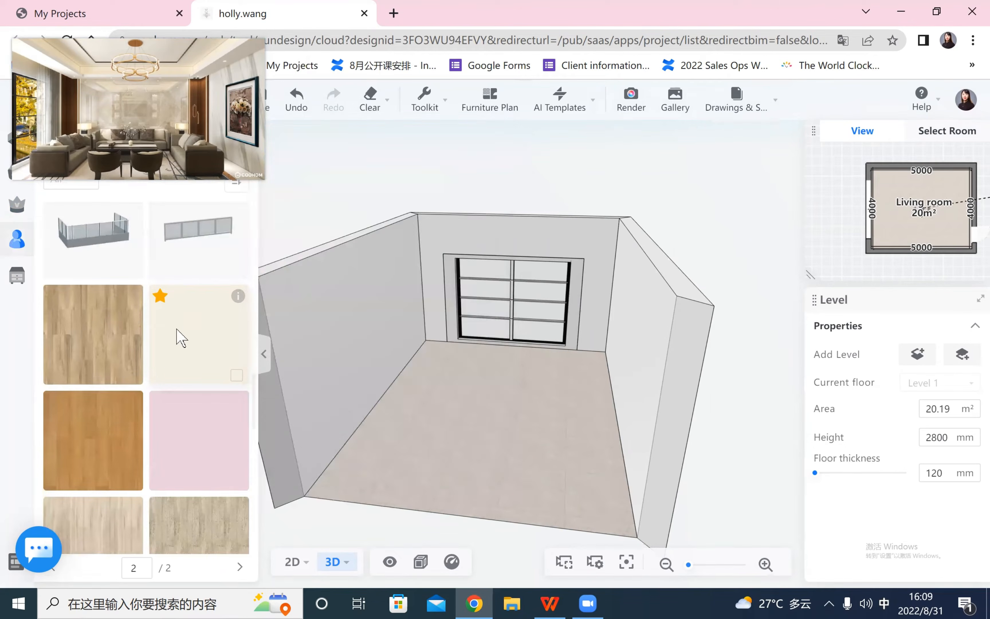
left_click(229, 309)
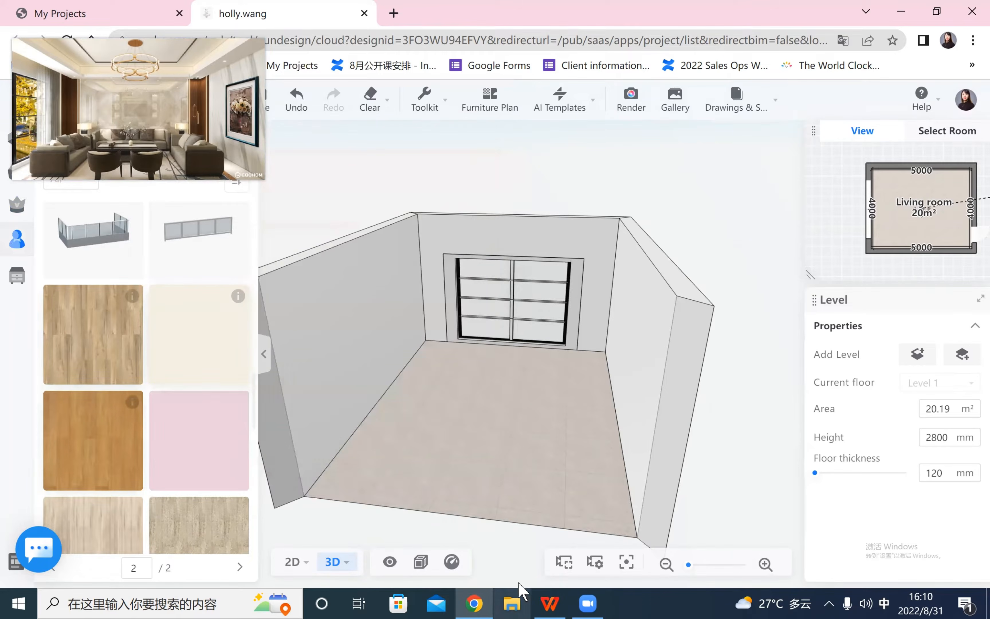
left_click(346, 330)
- Apply the same plain cream finish to the living room ceiling
left_click_drag(470, 481, 486, 261)
left_click(172, 332)
left_click(507, 219)
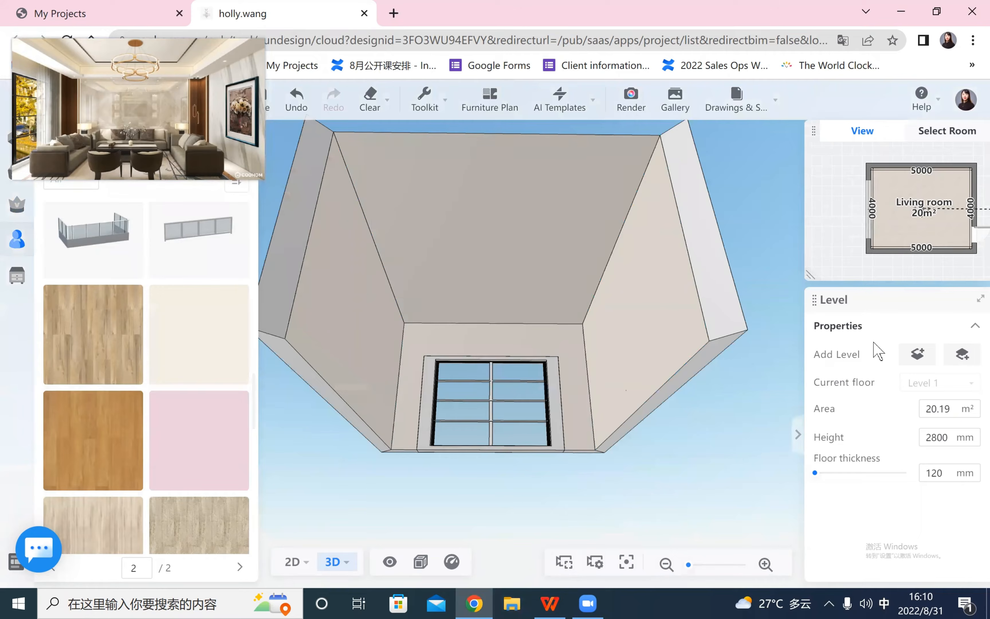
- Open the living room floor in the Floor Editor
left_click_drag(710, 410, 504, 348)
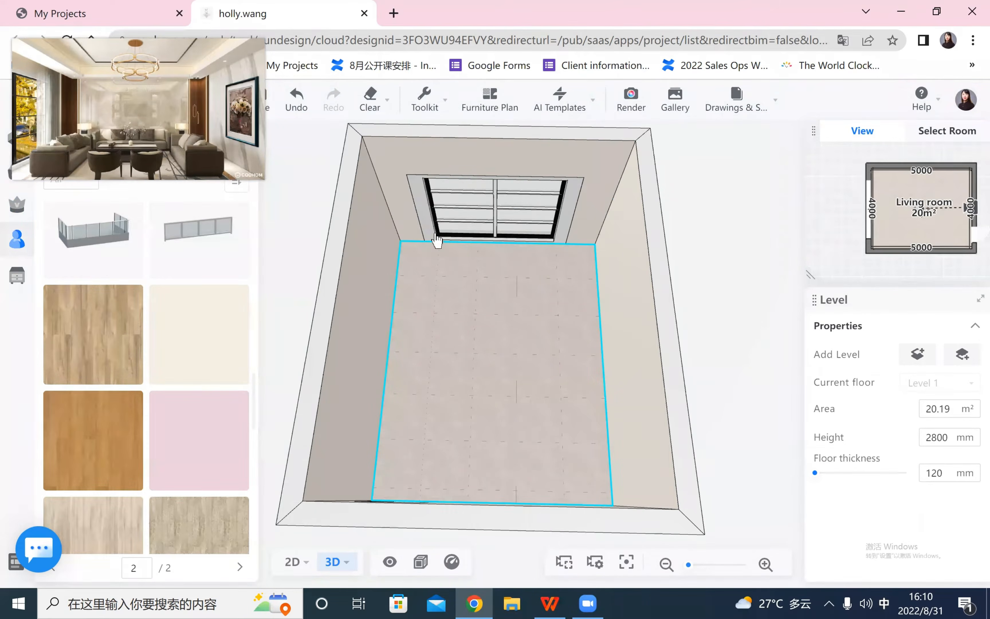
left_click(436, 241)
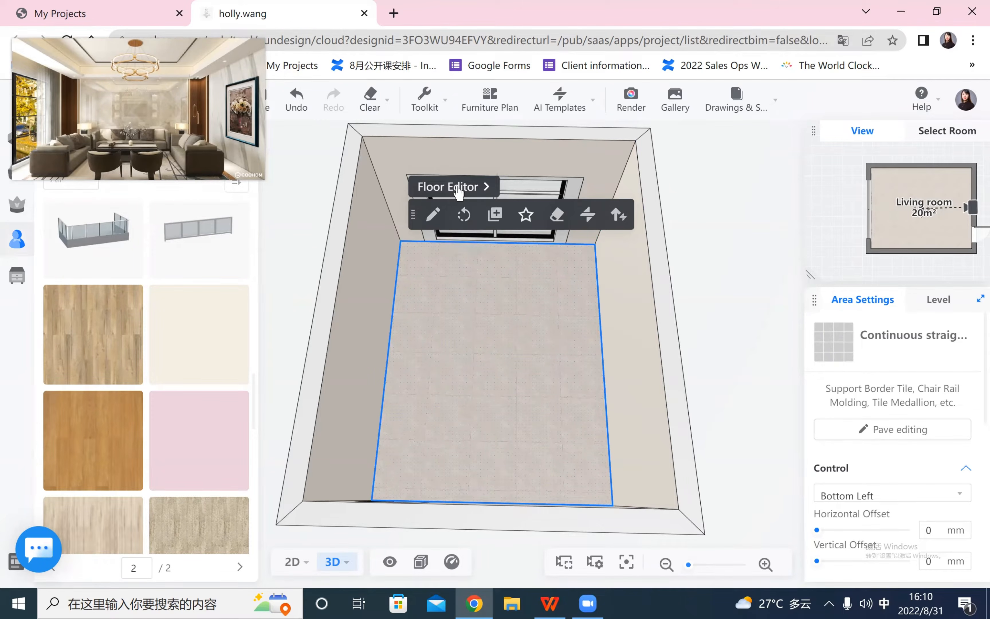
key("ctrl+s")
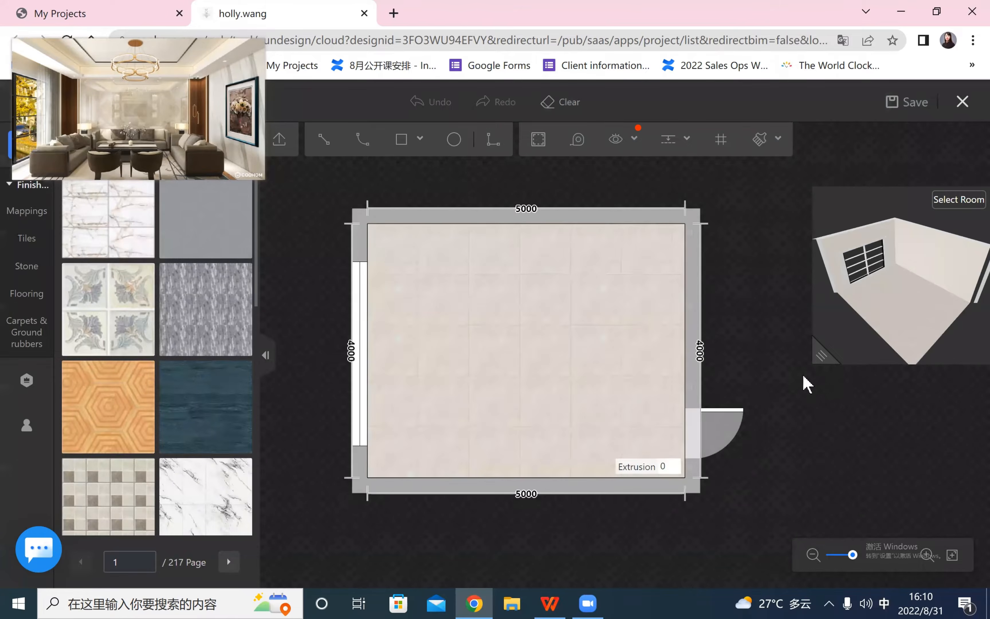
- Adjust the 3D preview's size and angle, and select the floor area to show its paving settings
left_click_drag(816, 359, 571, 504)
left_click_drag(719, 462, 804, 342)
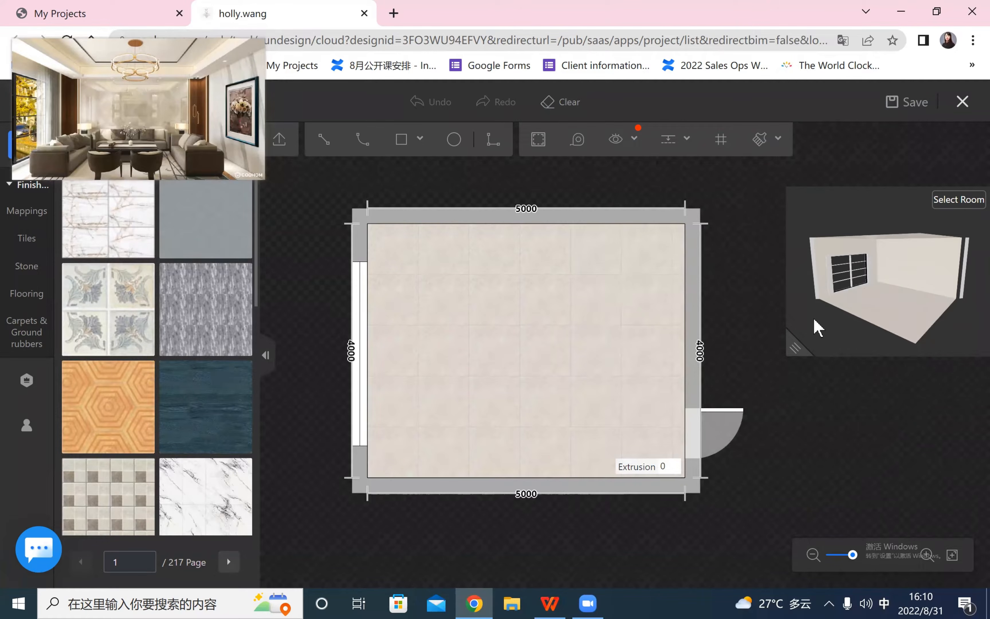
left_click_drag(546, 294, 535, 292)
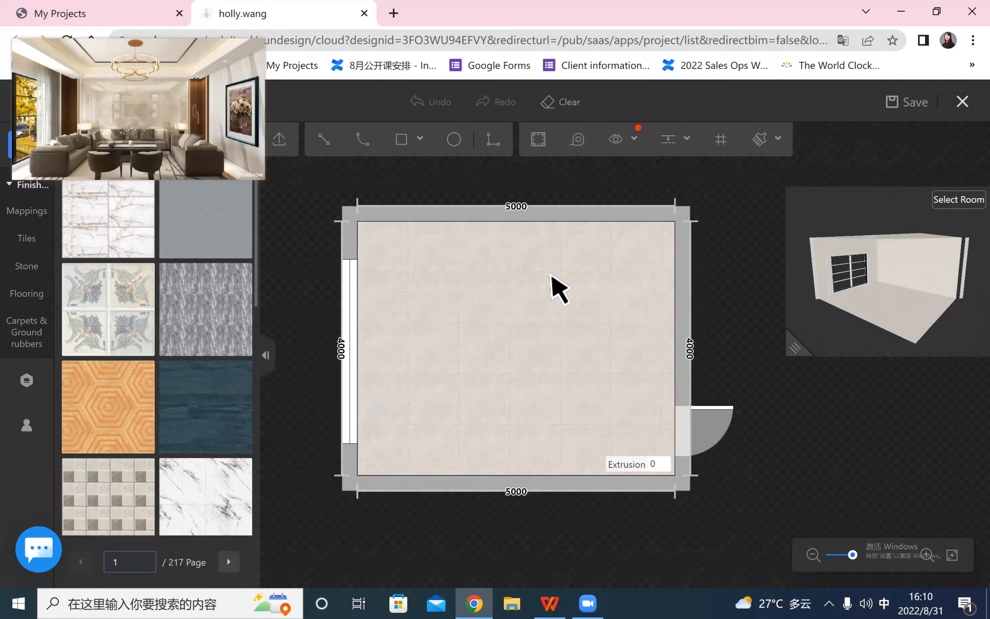
left_click(558, 289)
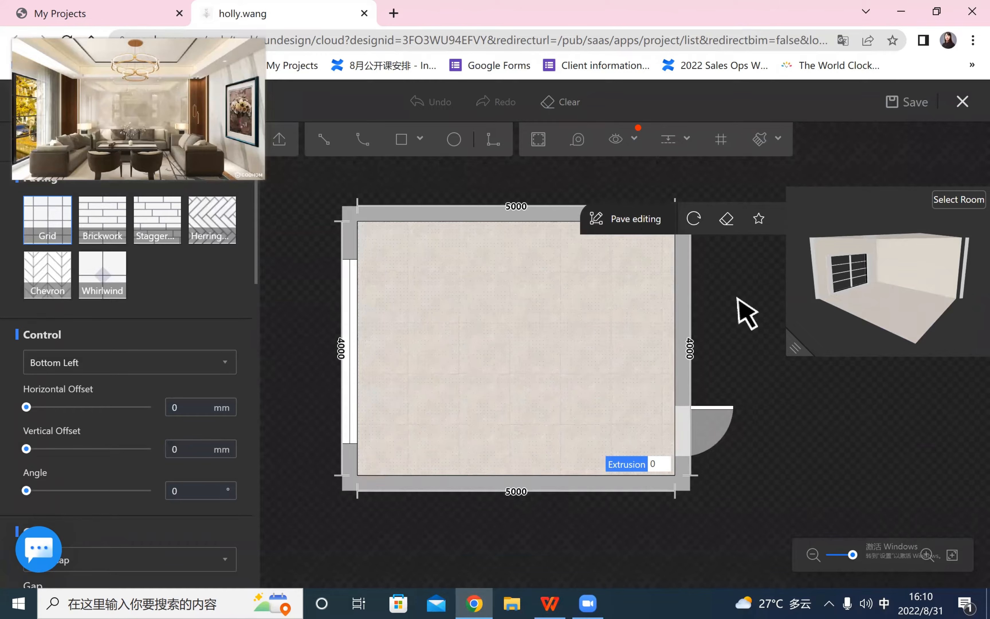
- Reload the project page and reopen the living room floor in the Floor Editor
left_click_drag(784, 336, 828, 312)
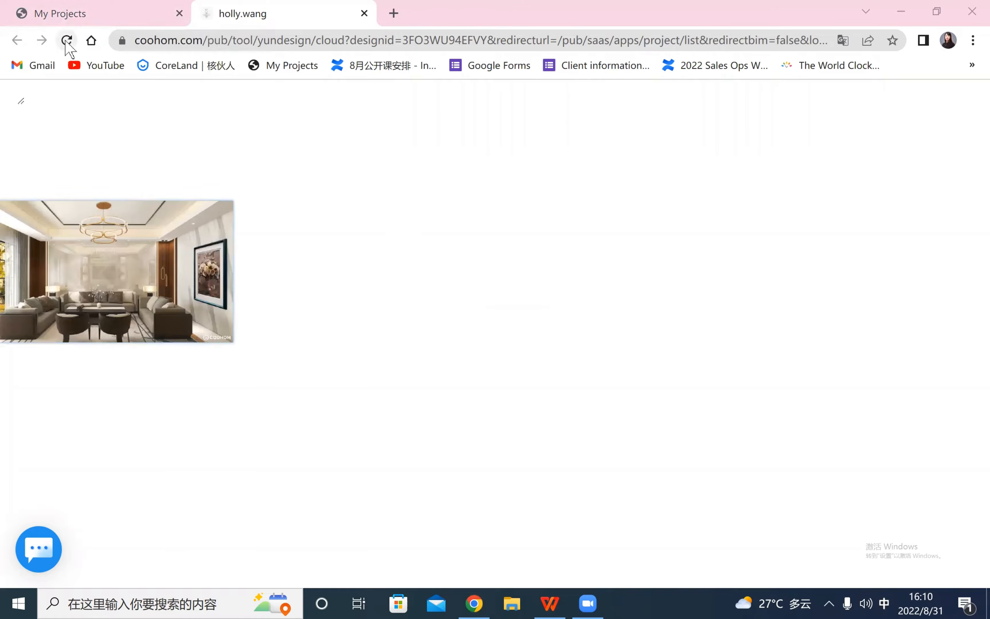
left_click(67, 40)
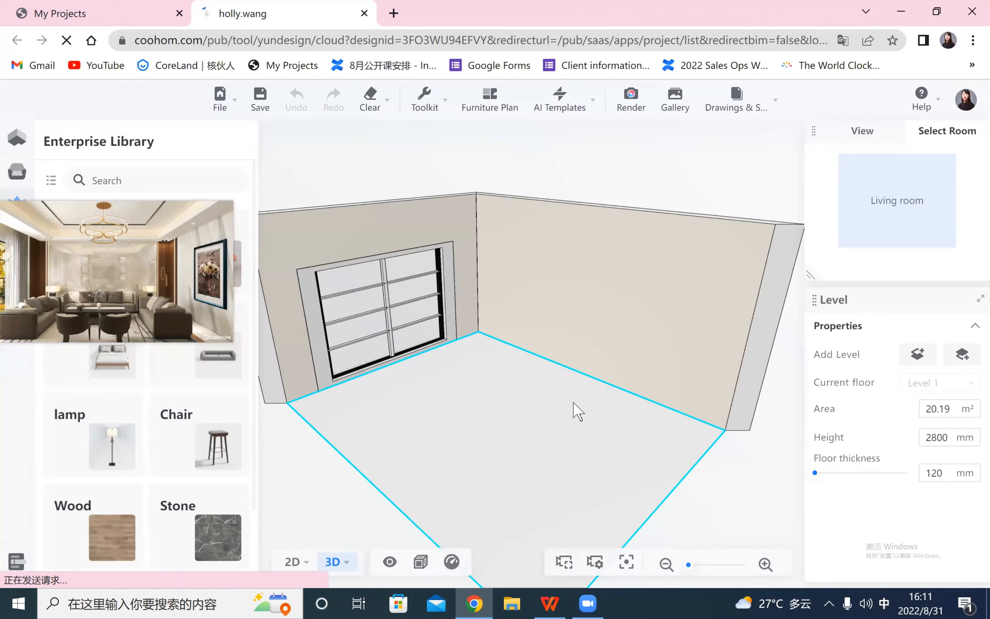
left_click(565, 437)
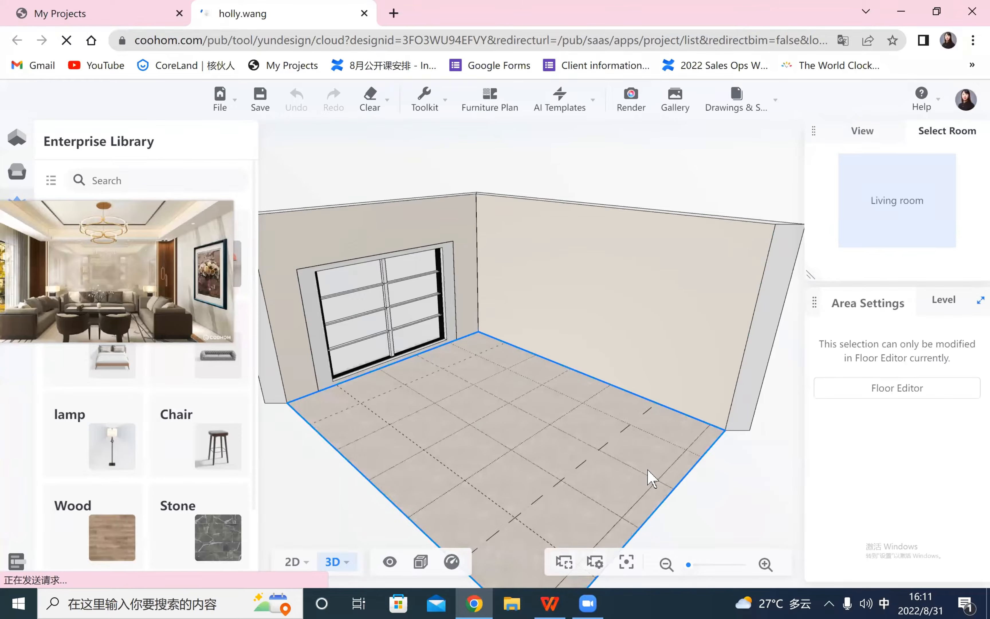
left_click_drag(654, 476, 682, 263)
left_click(691, 224)
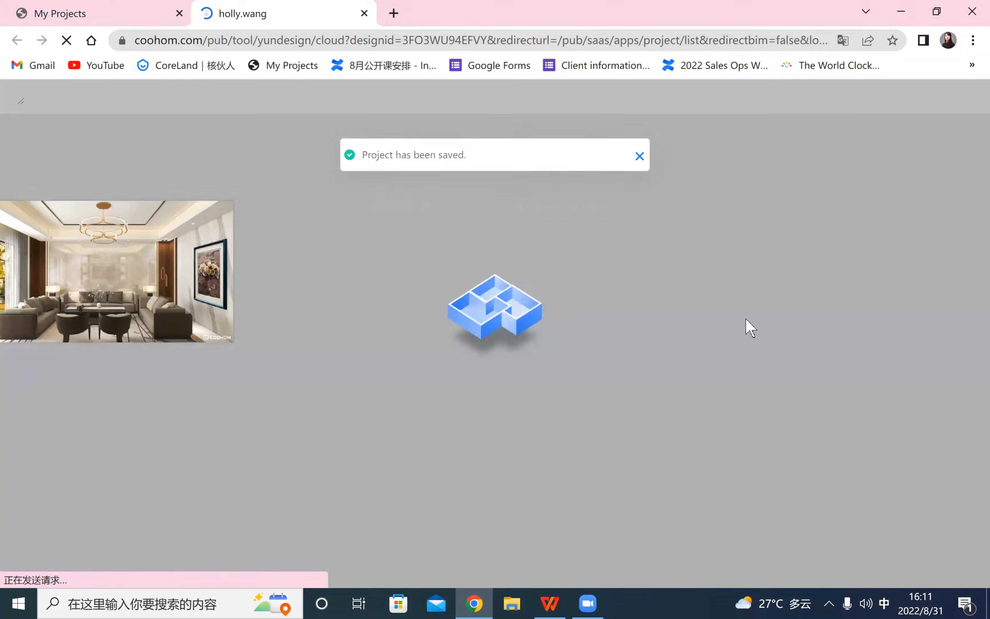
- Open the whole floor area for pave editing
left_click_drag(187, 195, 218, 148)
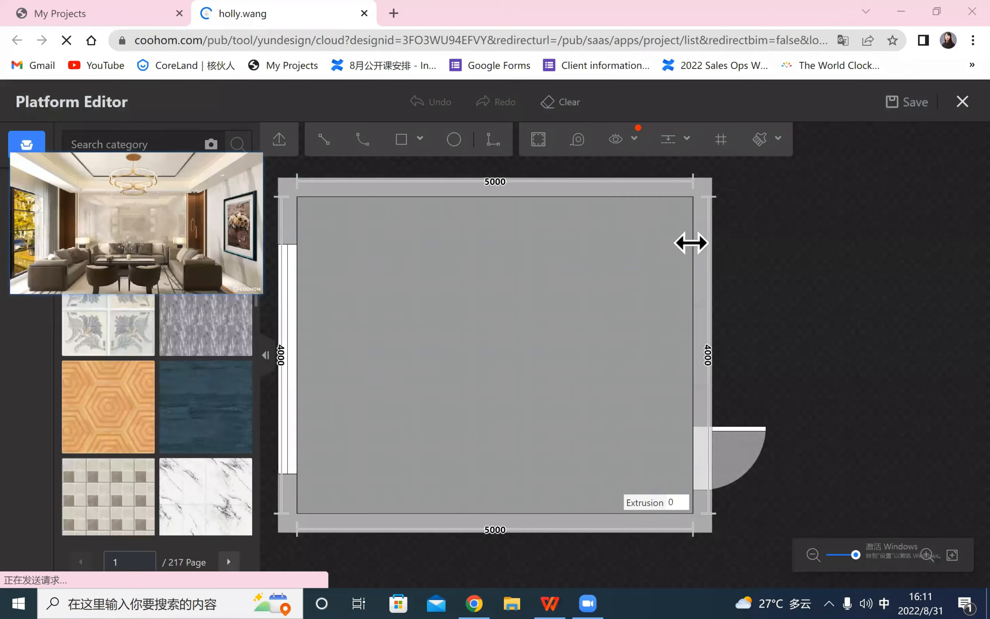
left_click(613, 278)
left_click(615, 280)
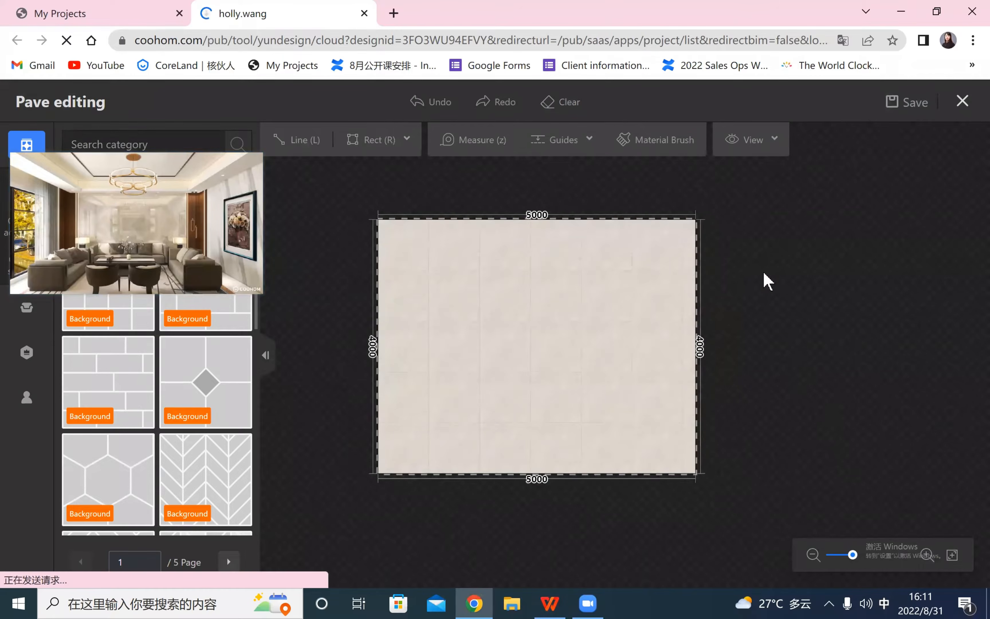
- Draw a rectangle about 3840 by 3170 mm inside the floor outline
mouse_move(407, 147)
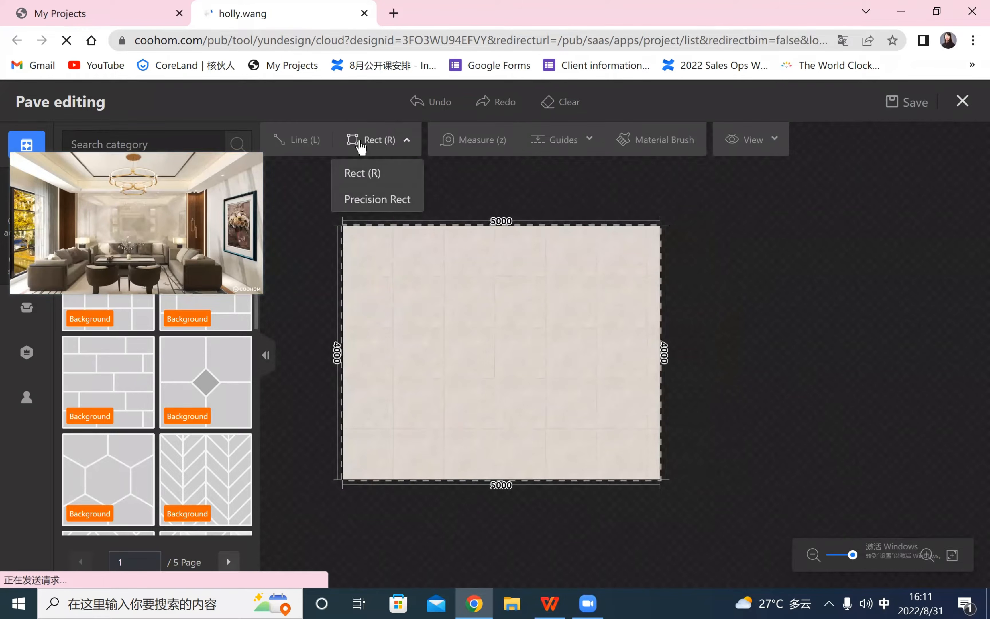
left_click(404, 170)
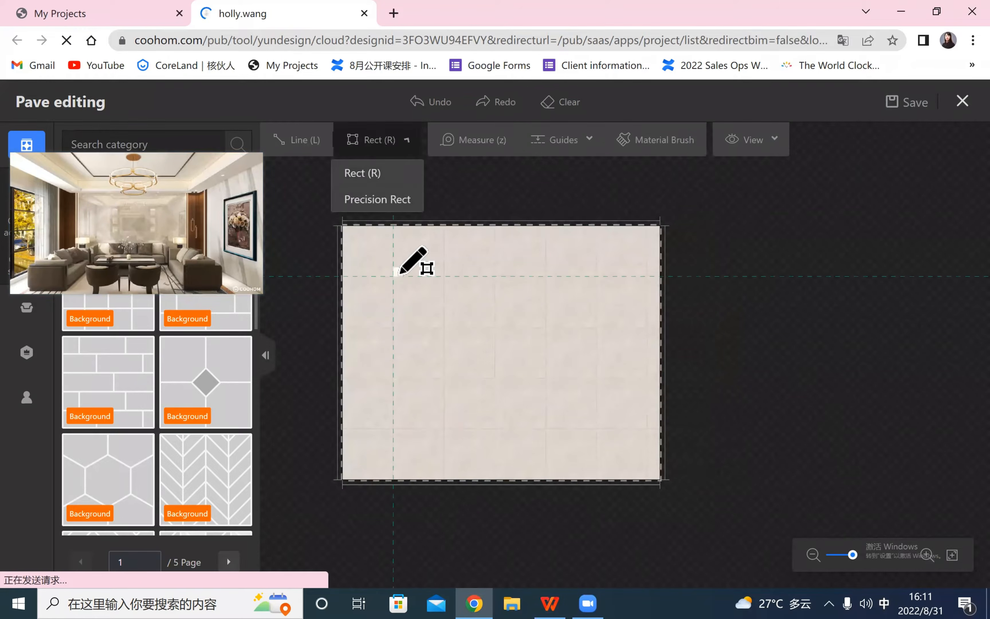
left_click(385, 251)
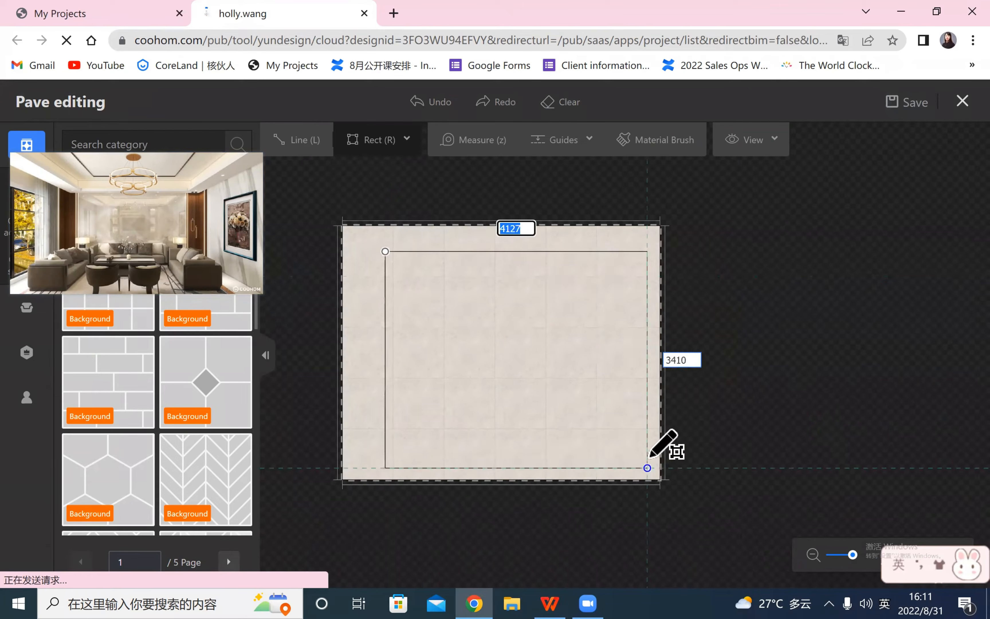
left_click(628, 452)
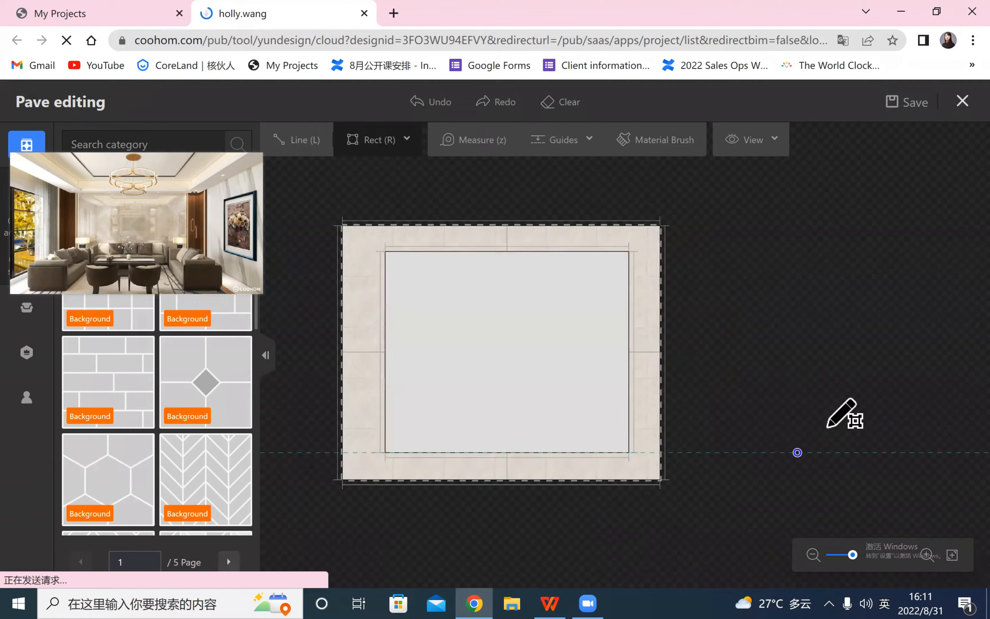
- Set the rectangle's upper and lower distances from the floor edges to 300 mm each
left_click(507, 239)
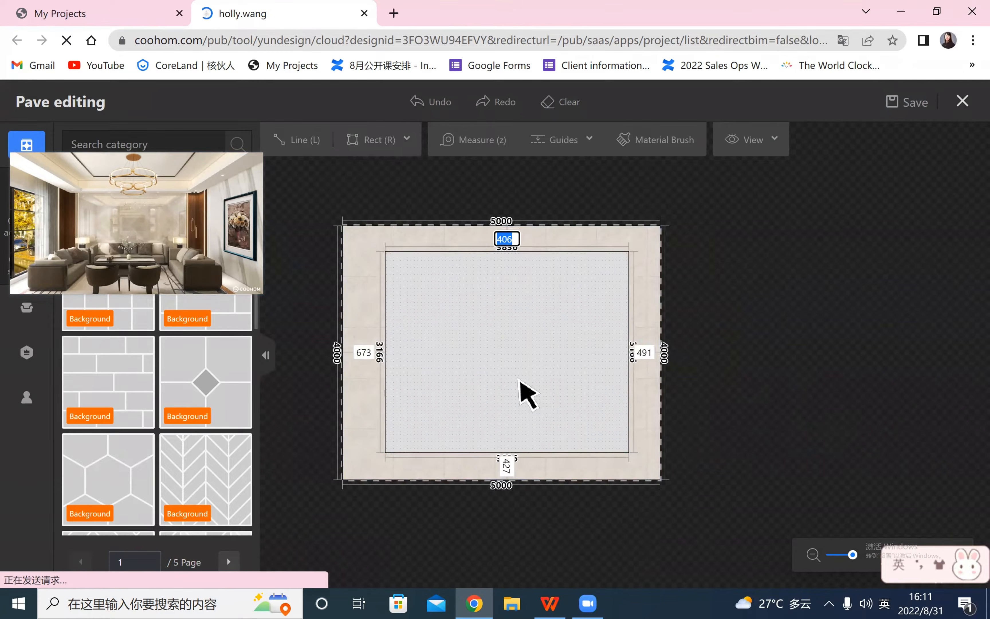
type("300")
key("Return")
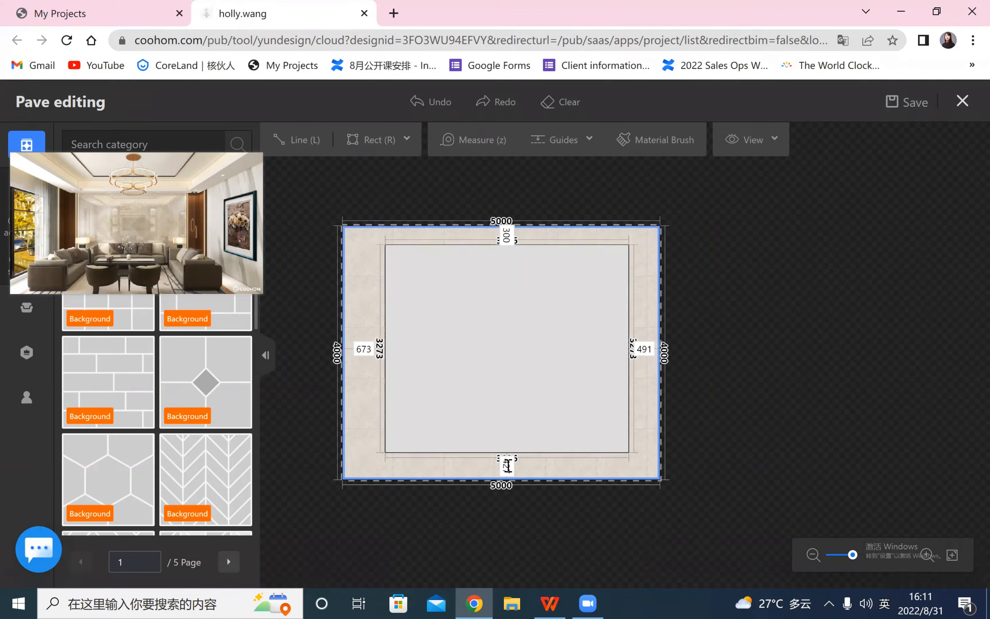
left_click(507, 466)
type("300")
key("Return")
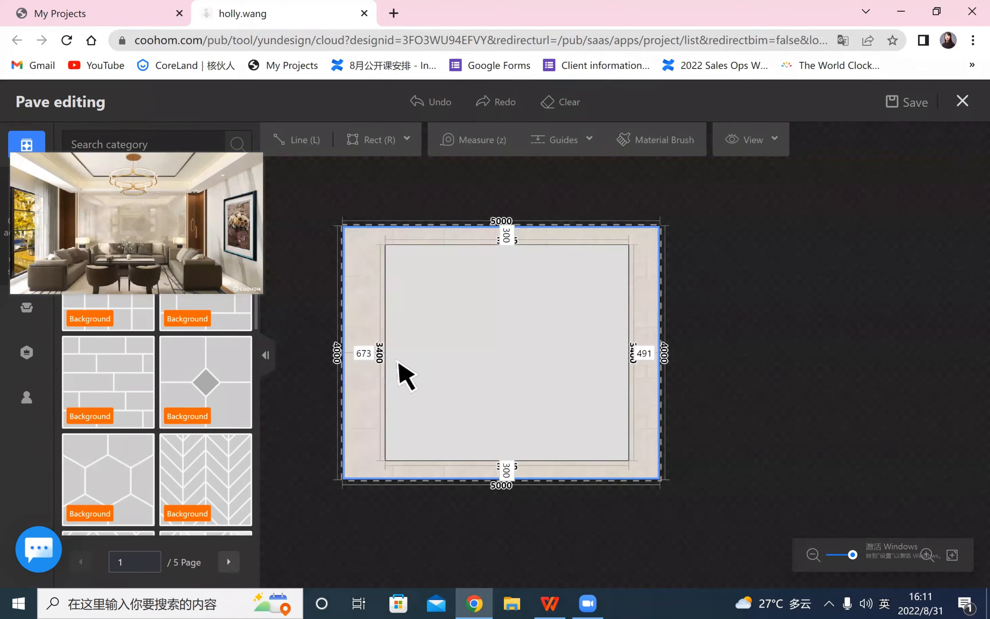
- Set the rectangle's left and right distances from the floor edges to 400 mm each
left_click(363, 351)
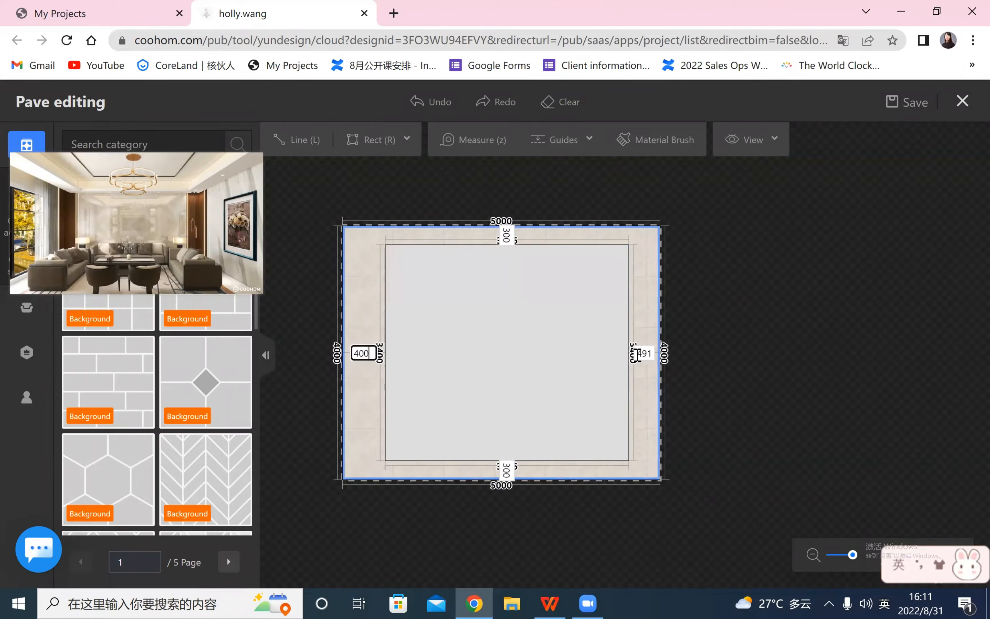
key("Return")
left_click(642, 347)
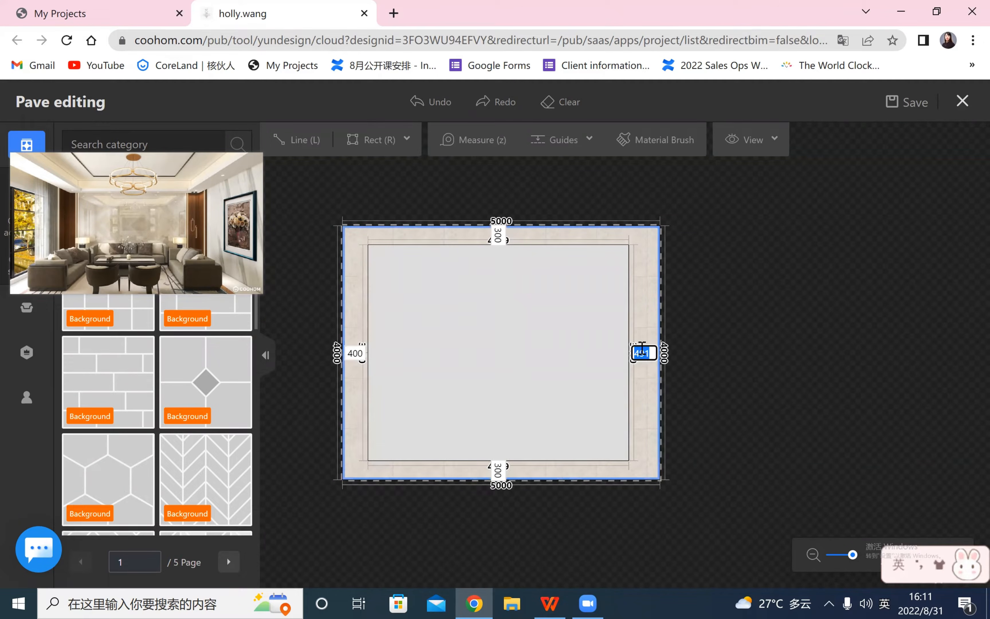
type("400")
key("Return")
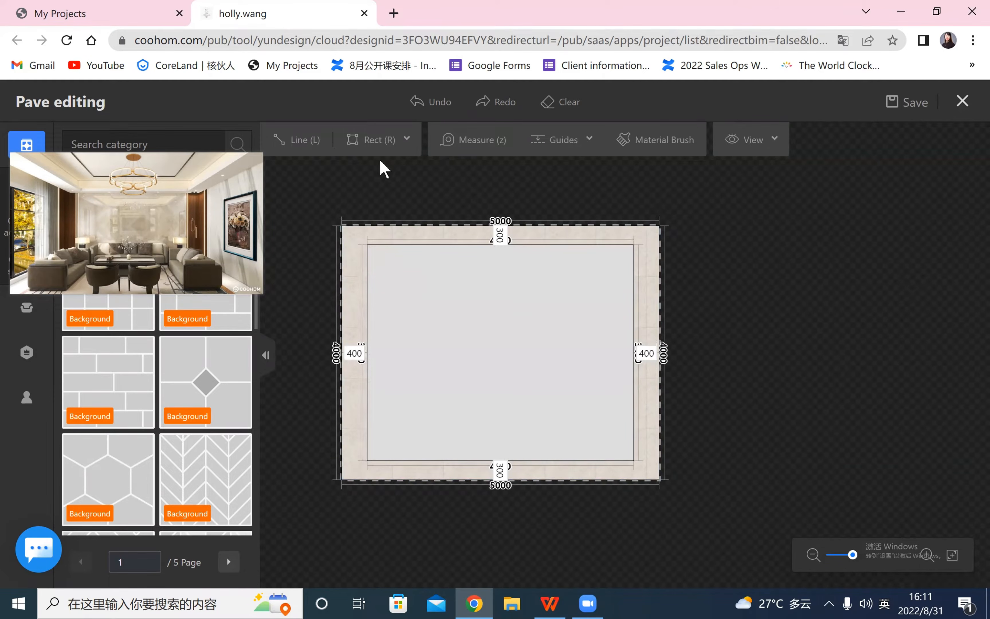
left_click(371, 139)
left_click(413, 276)
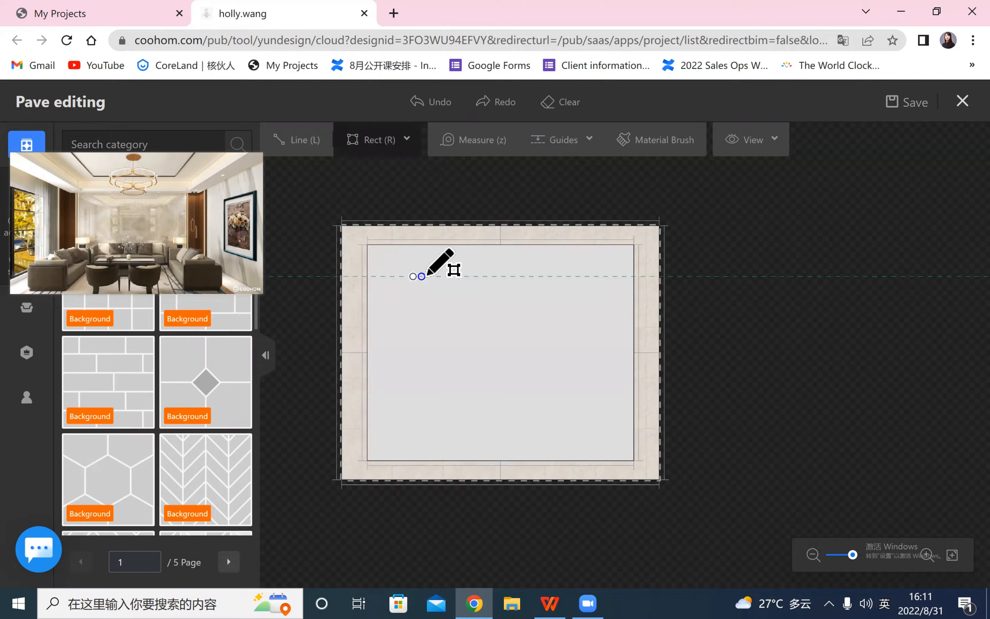
key("Escape")
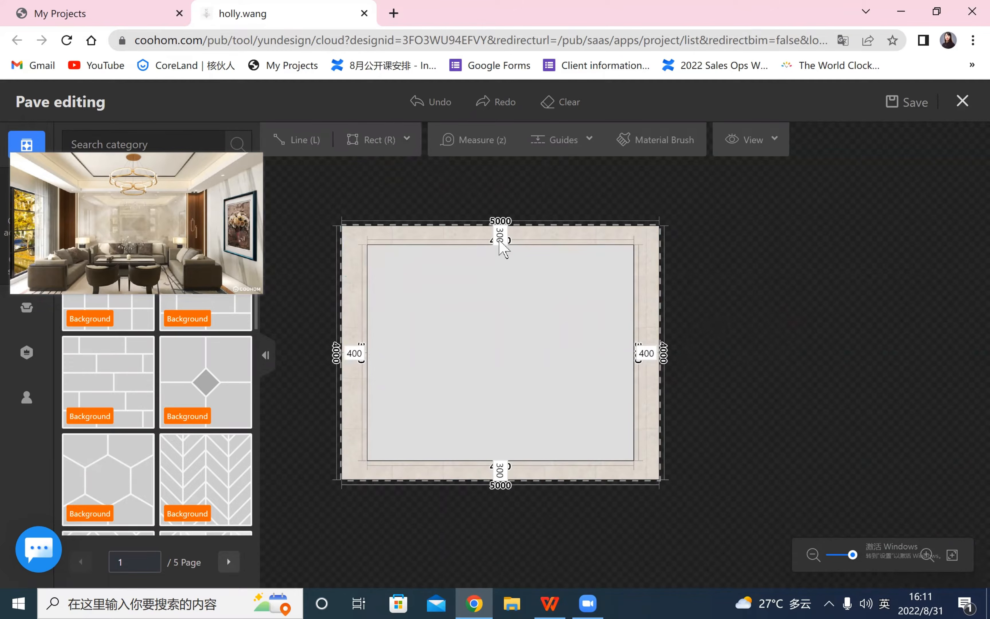
- Draw a second rectangle about 2864 by 2400 mm inside the first one
left_click(371, 140)
left_click(413, 277)
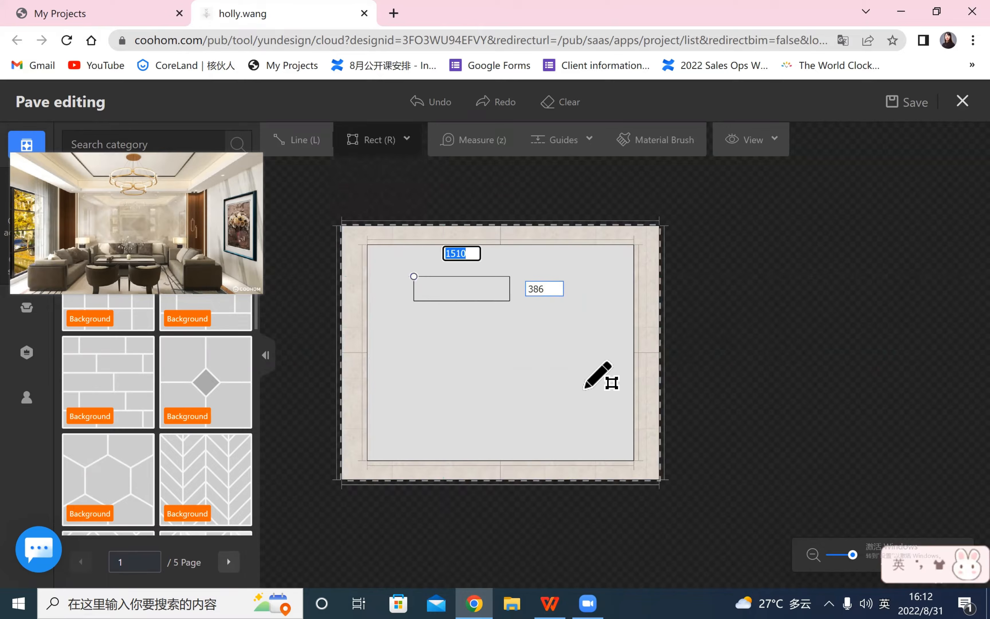
left_click(595, 428)
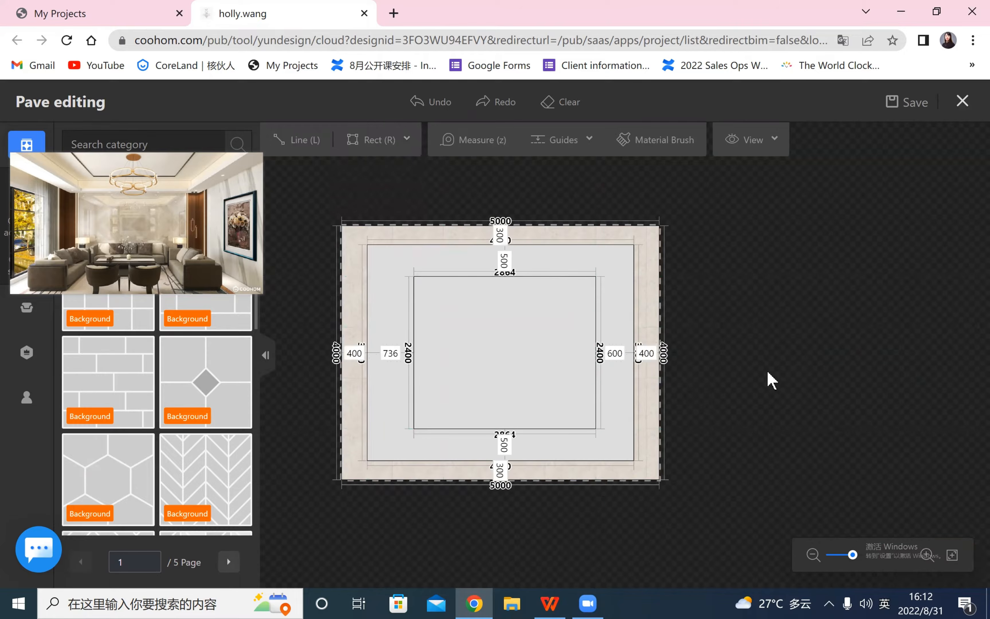
- Set the inner rectangle's upper and lower distances from the surrounding rectangle to 400 mm each
left_click(508, 260)
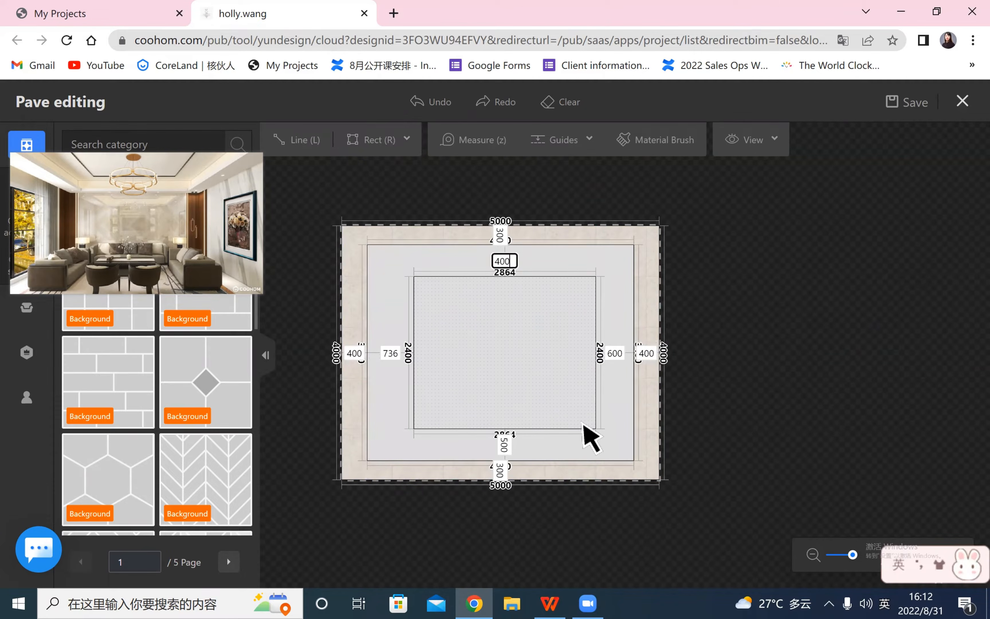
key("Return")
left_click(505, 444)
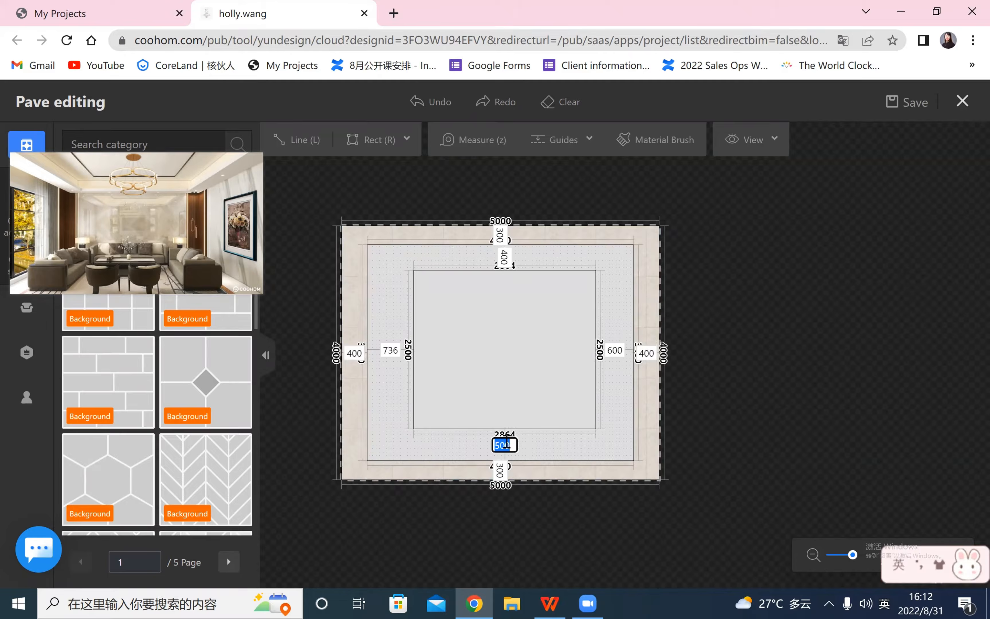
type("400")
key("Return")
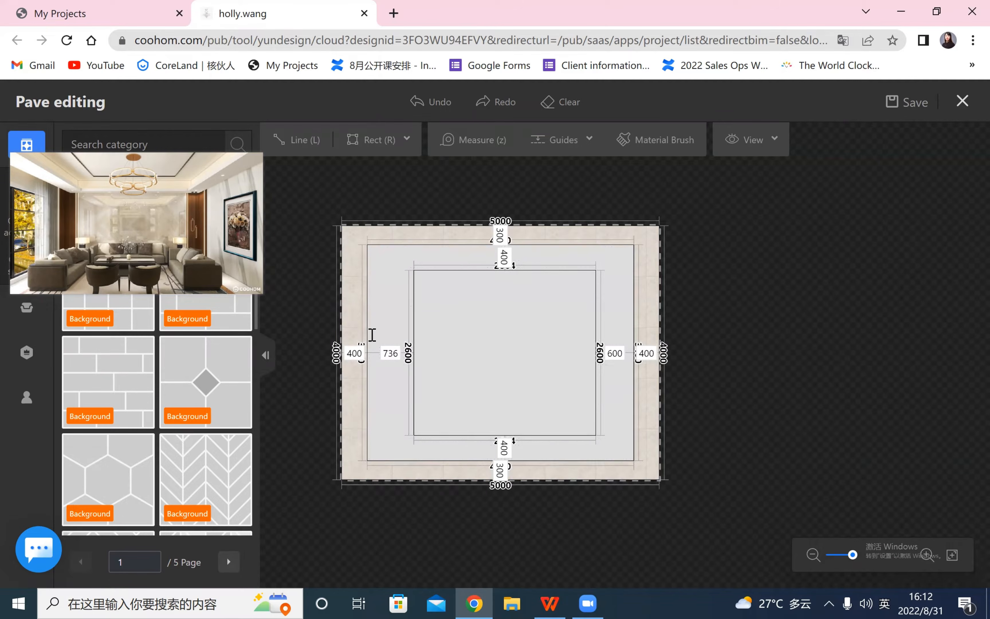
- Set the inner rectangle's left and right distances from the surrounding rectangle to 400 mm each
left_click(389, 352)
type("400")
key("Return")
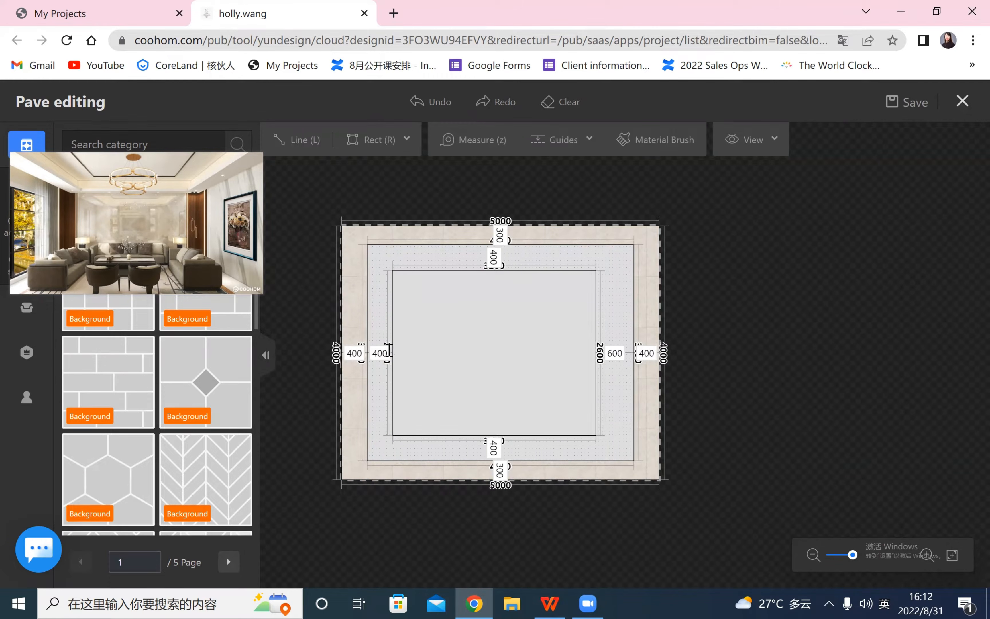
left_click(614, 353)
type("4")
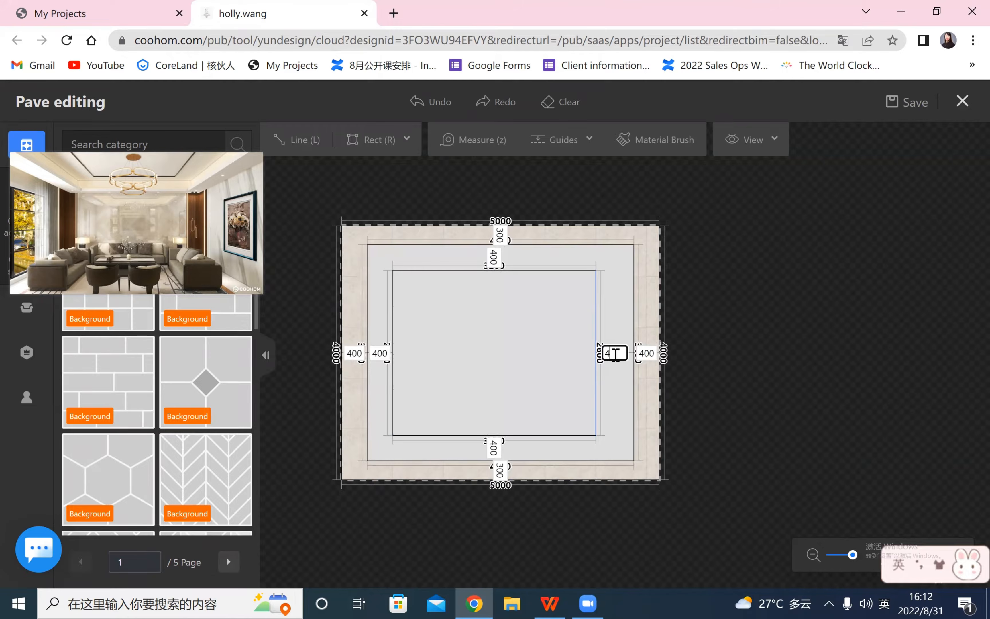
type("00")
key("Return")
- Select the outer floor border and review its gap, pattern and tile processing settings
scroll(804, 415, "up", 1)
left_click_drag(782, 290, 929, 342)
left_click_drag(880, 265, 844, 239)
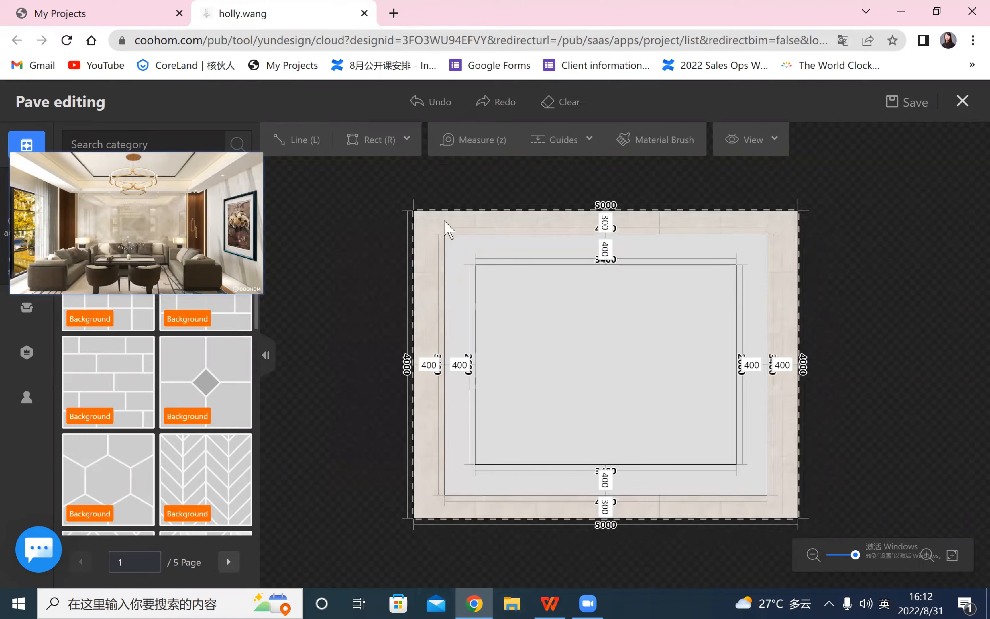
scroll(495, 254, "up", 1)
left_click_drag(886, 349, 870, 338)
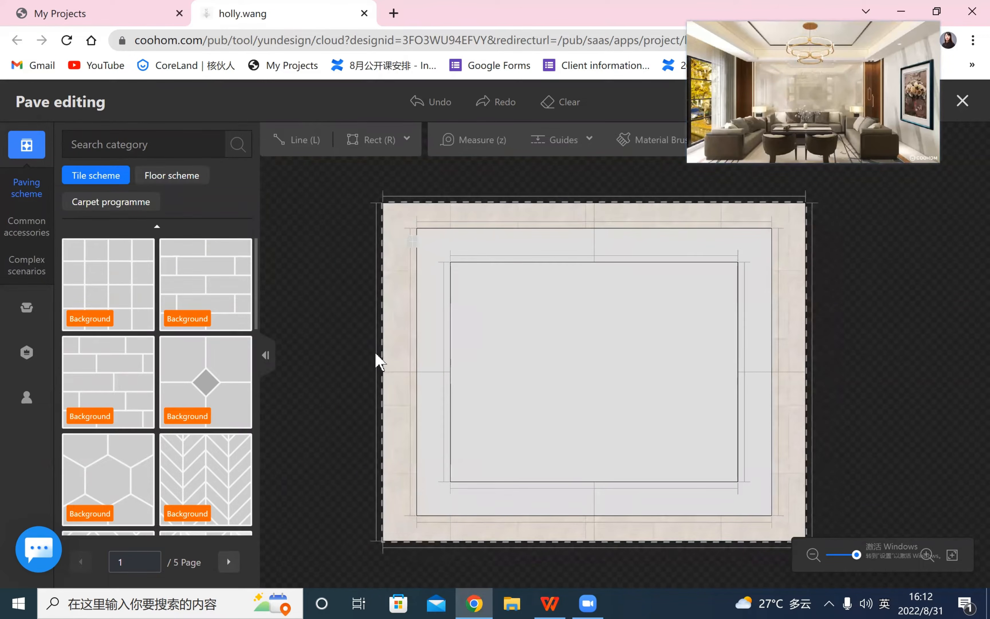
left_click(413, 221)
scroll(141, 329, "down", 5)
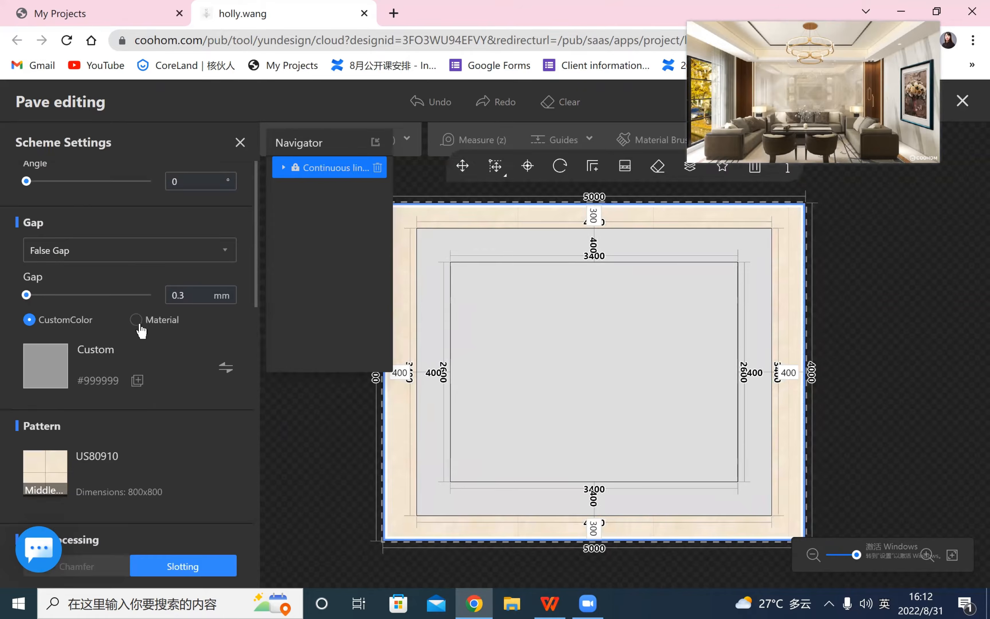
scroll(142, 330, "down", 5)
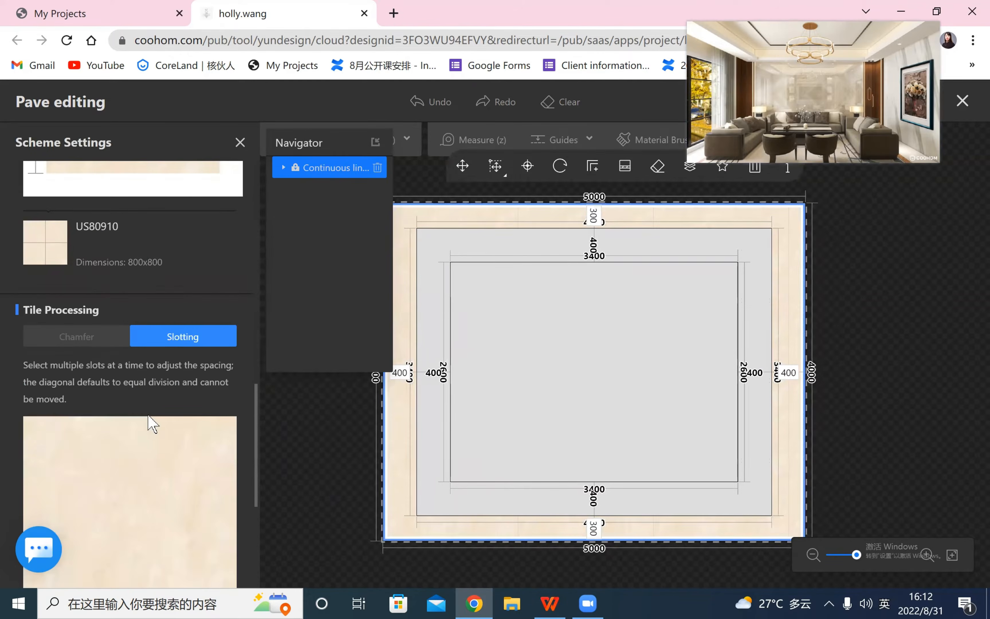
scroll(118, 409, "down", 3)
scroll(69, 352, "down", 3)
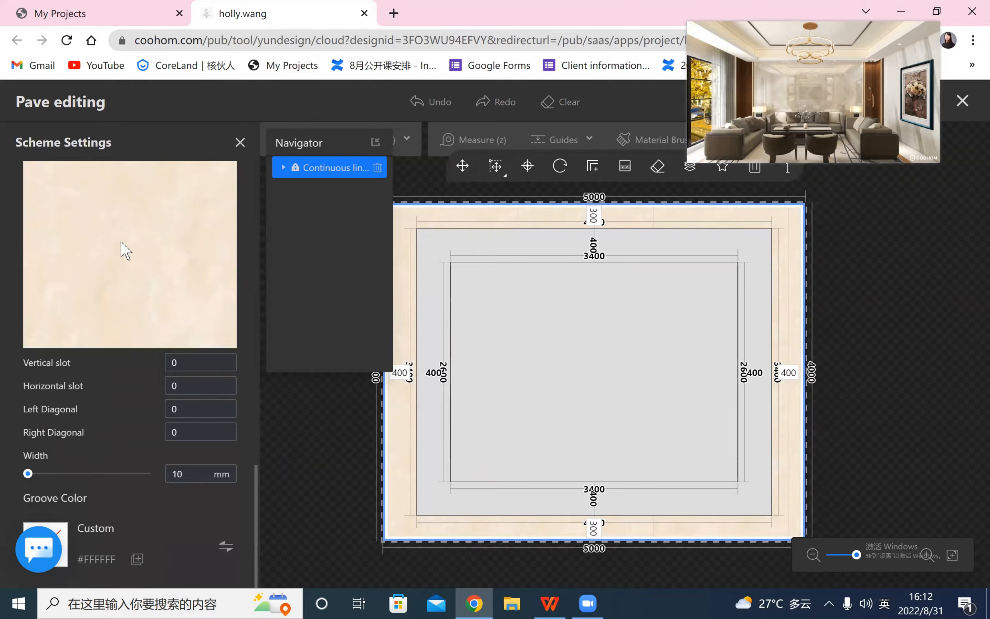
scroll(111, 311, "up", 6)
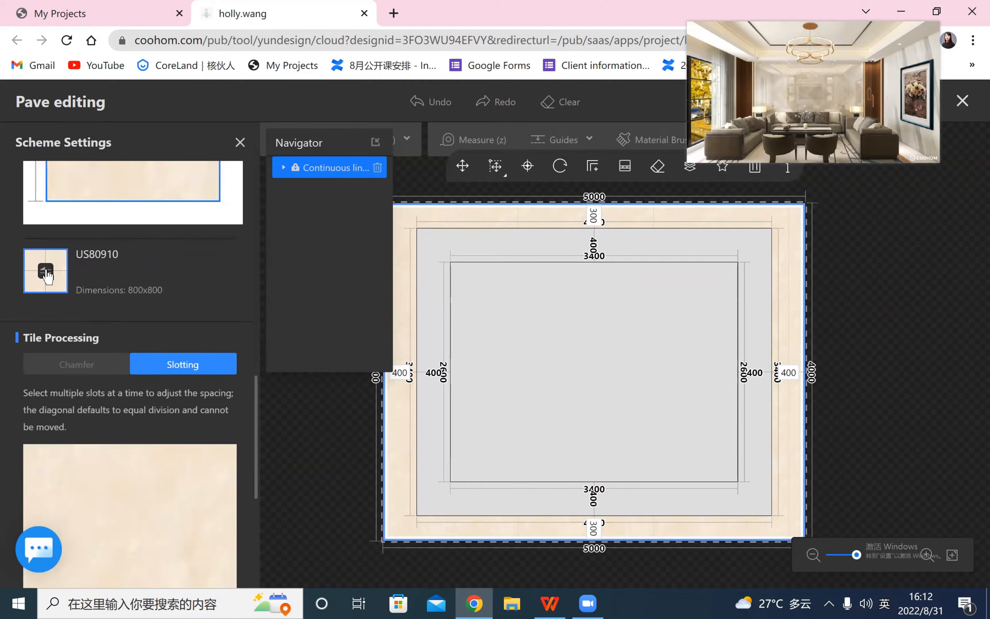
- Replace the outer floor border's tile with Tianshan White Matte Infinite Ripple 2 from the model catalog
left_click(46, 270)
left_click(394, 145)
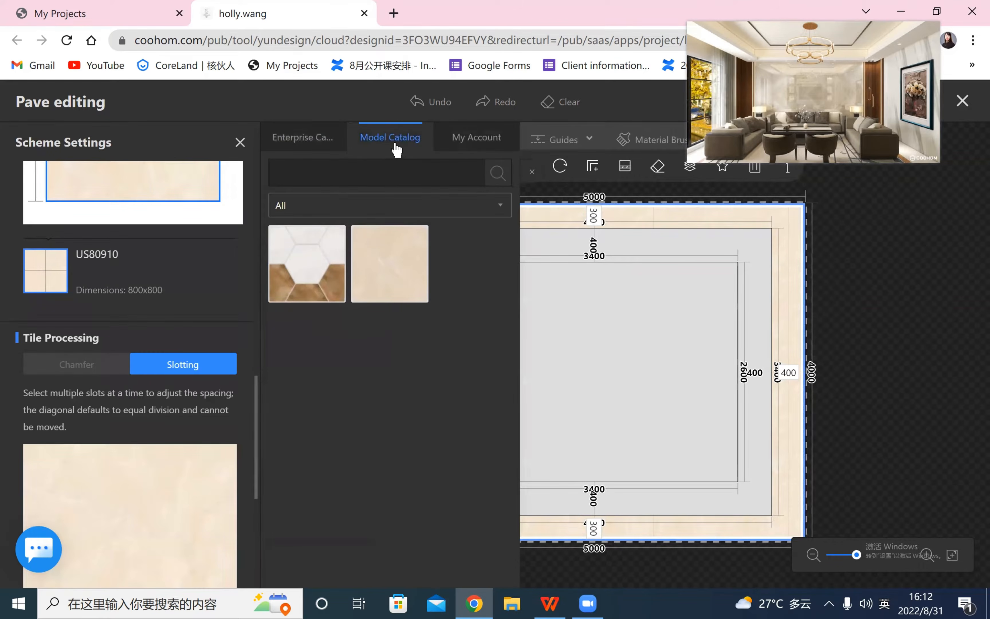
mouse_move(395, 277)
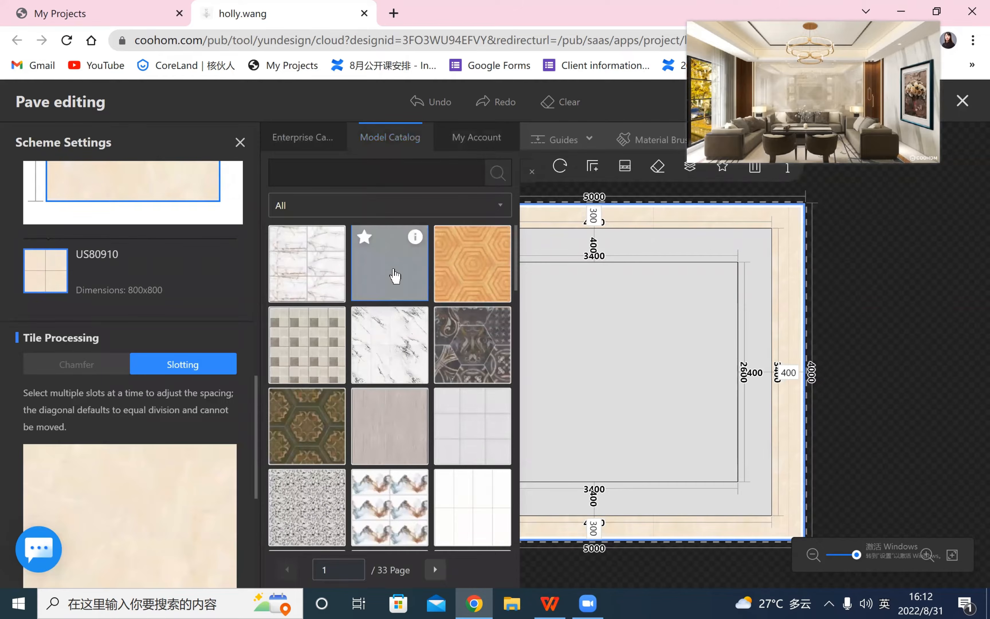
scroll(408, 359, "down", 10)
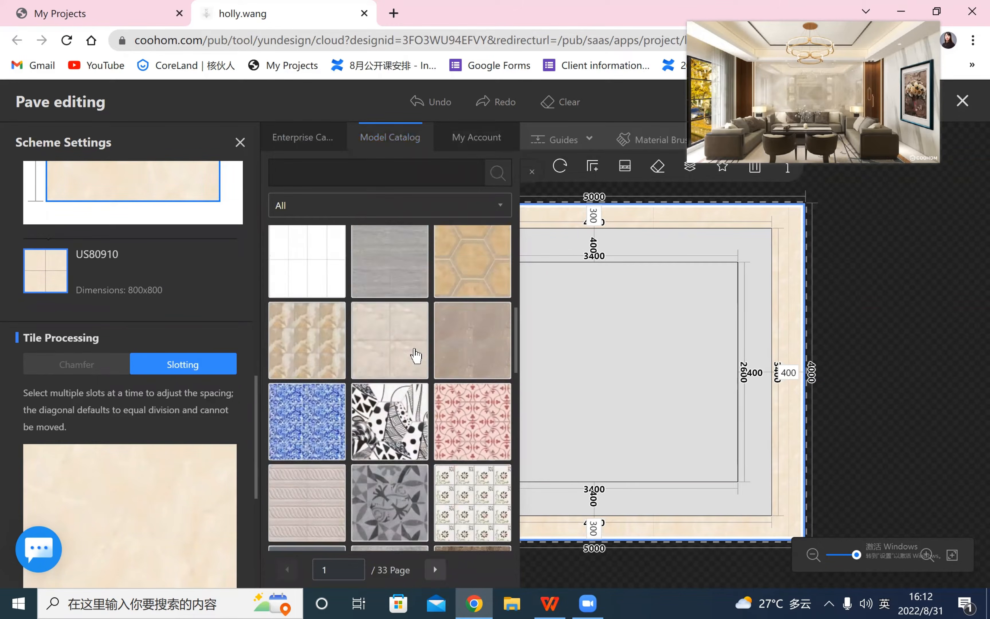
scroll(414, 262, "down", 5)
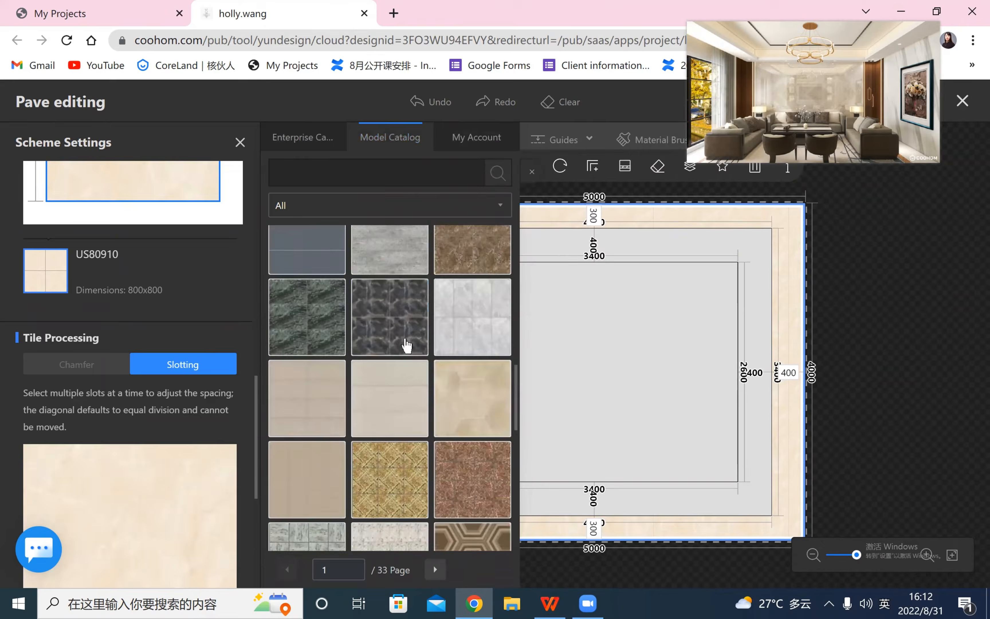
scroll(406, 349, "down", 5)
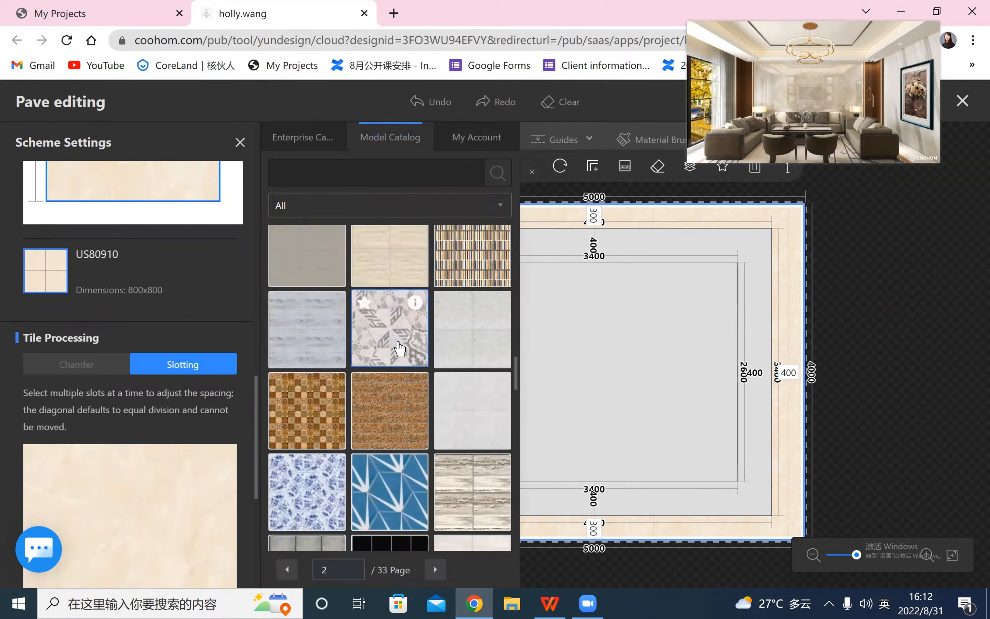
mouse_move(502, 298)
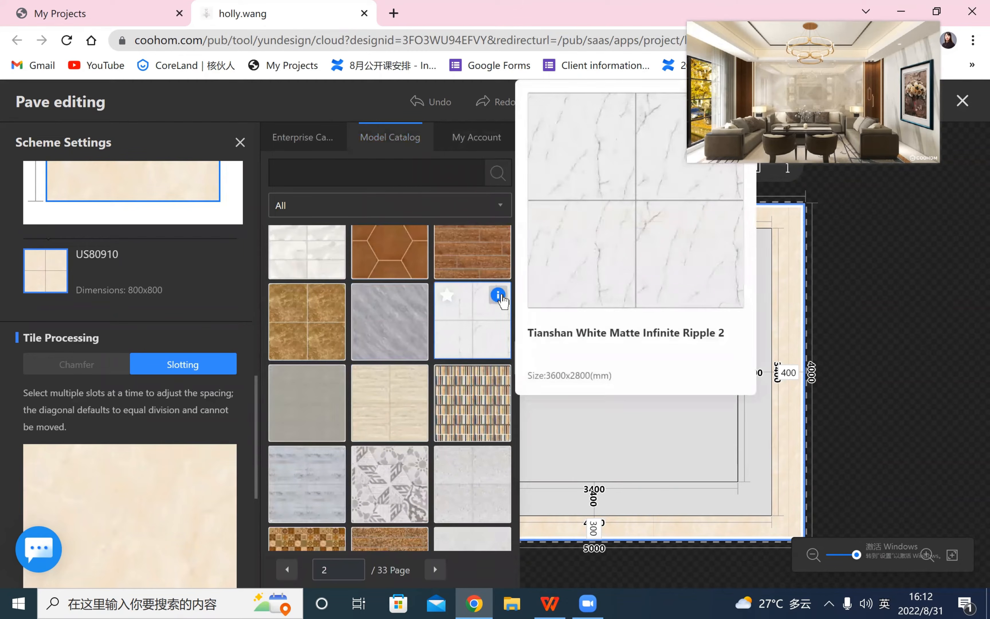
left_click(474, 326)
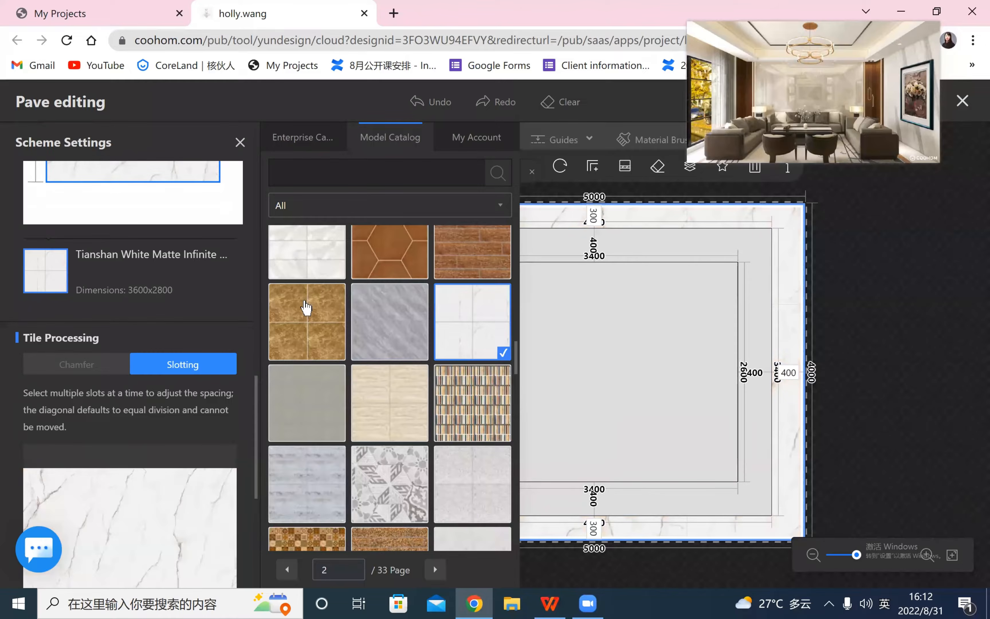
- Set the outer border's tile pattern width and height to 1200 mm each
scroll(122, 344, "down", 7)
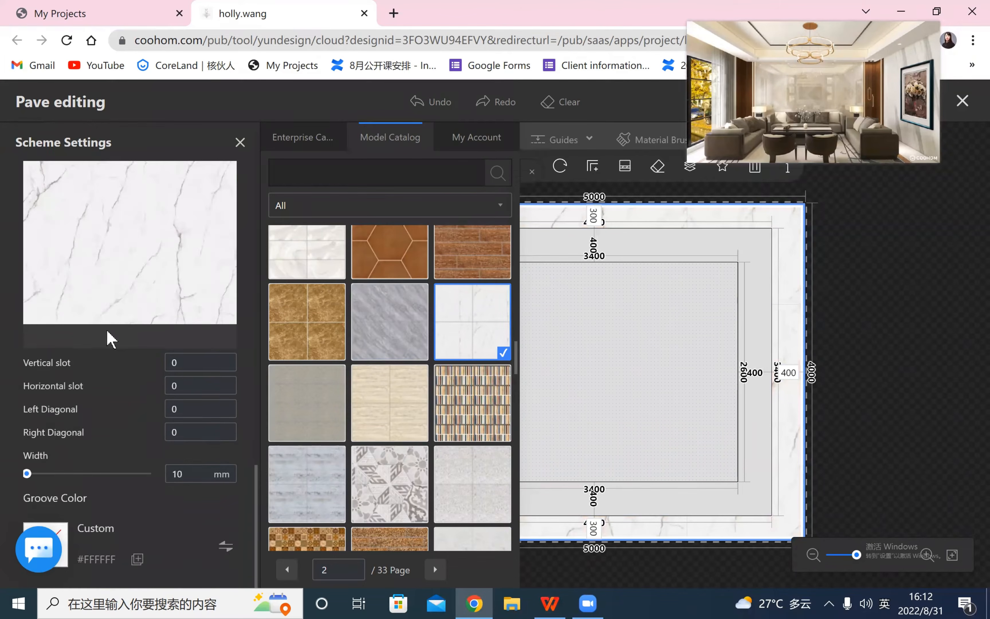
scroll(98, 319, "up", 8)
left_click(132, 268)
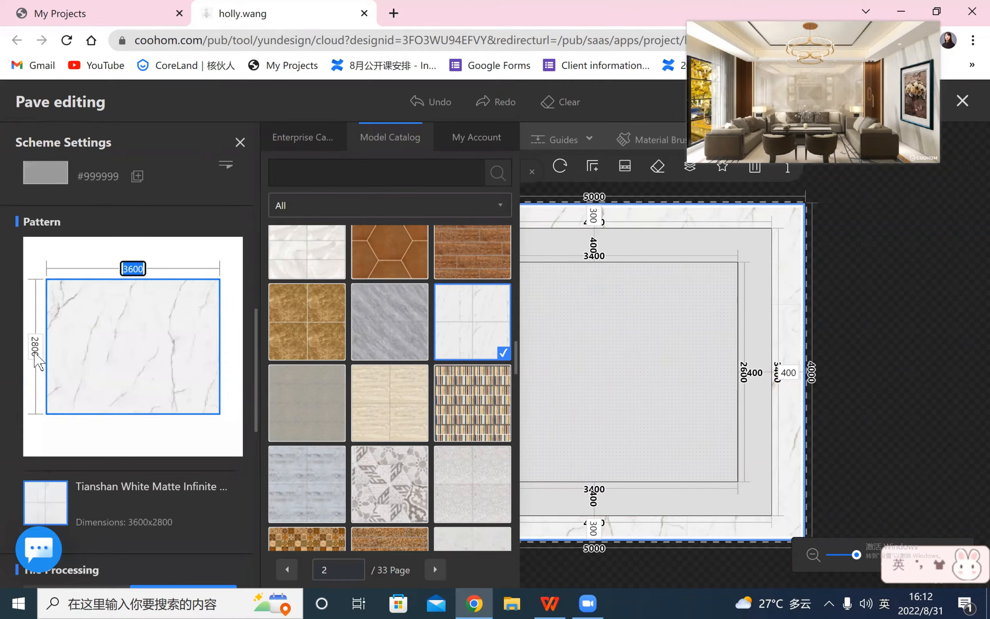
left_click(35, 349)
left_click(133, 268)
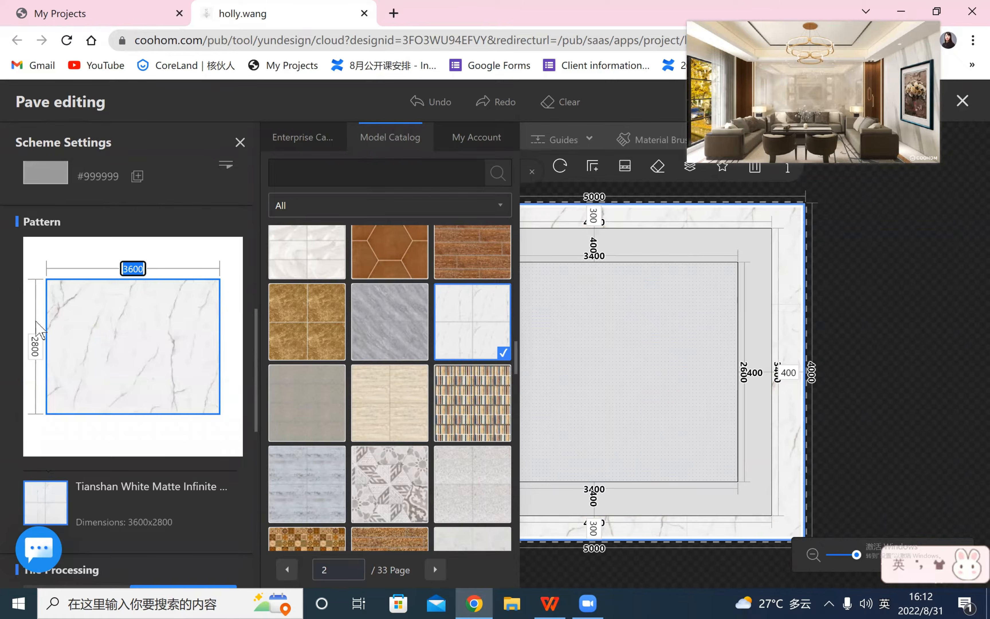
left_click(35, 348)
left_click(134, 267)
key("Return")
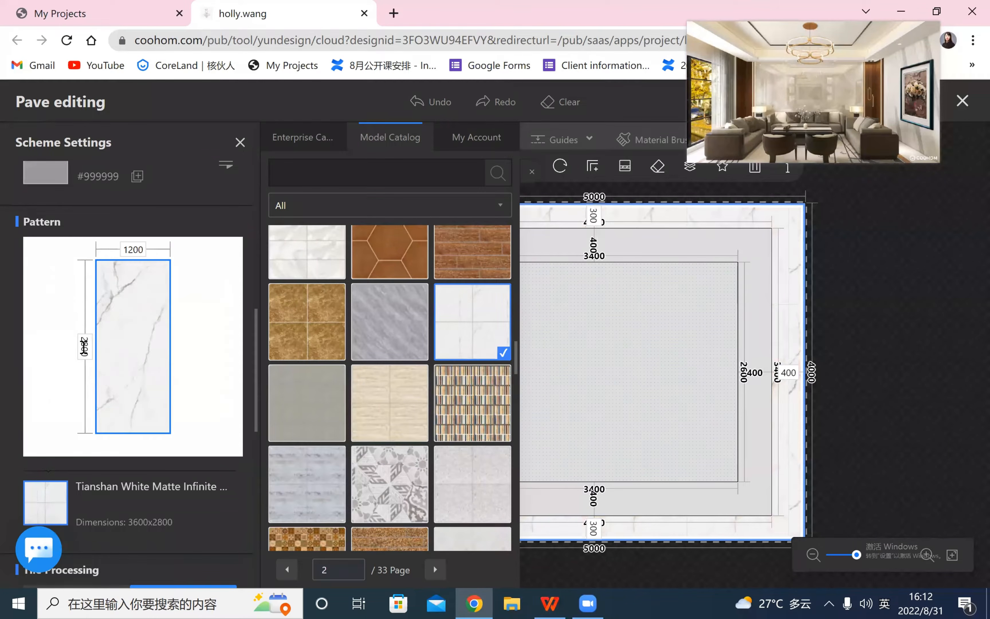
left_click(85, 347)
type("1200")
key("Return")
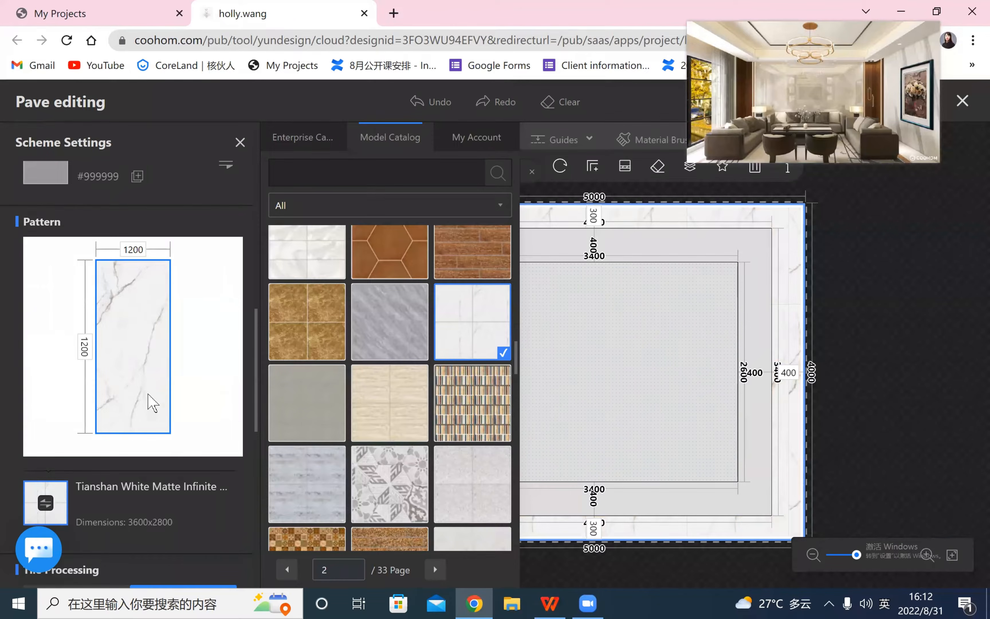
left_click(886, 441)
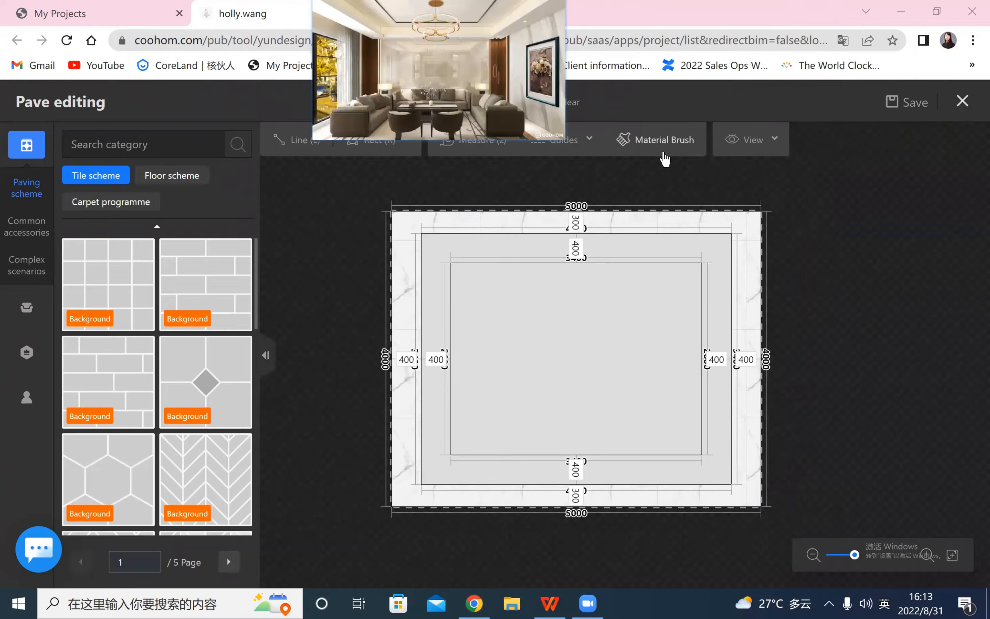
- Copy the outer border's white marble tile to the middle border and the centre rectangle with the Material Brush
left_click(663, 140)
left_click(762, 217)
left_click(717, 241)
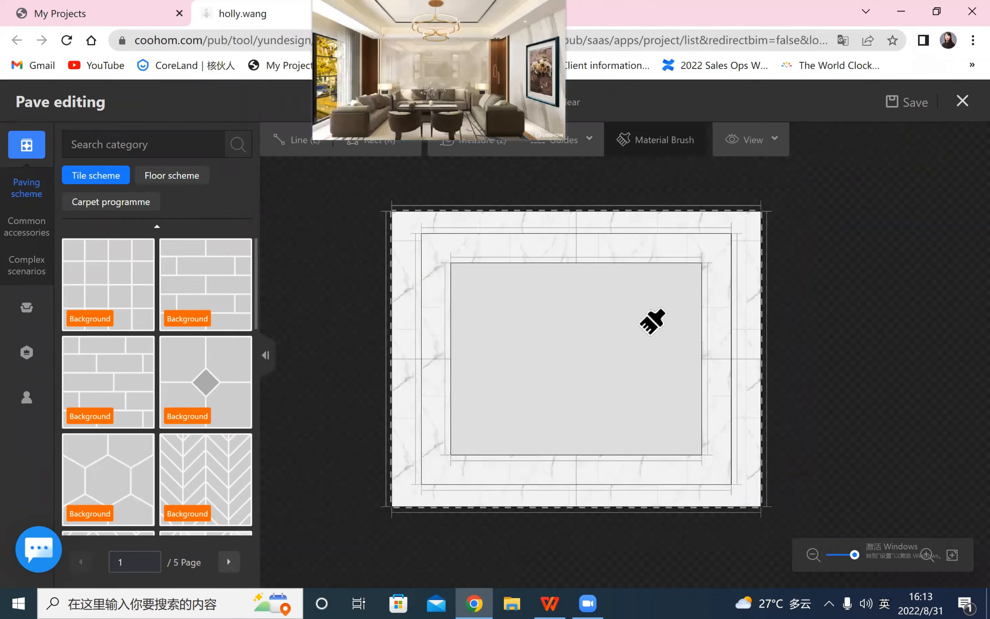
right_click(912, 306)
- Examine how the tile joints line up across the outer border, middle border and centre rectangle
scroll(886, 300, "up", 3)
left_click_drag(836, 283, 926, 312)
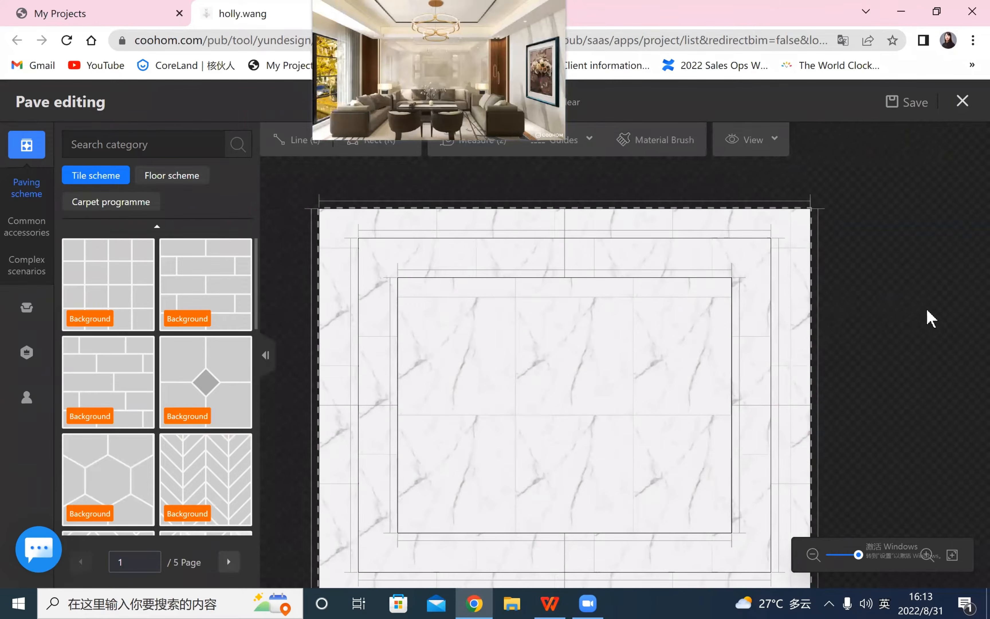
scroll(929, 317, "down", 3)
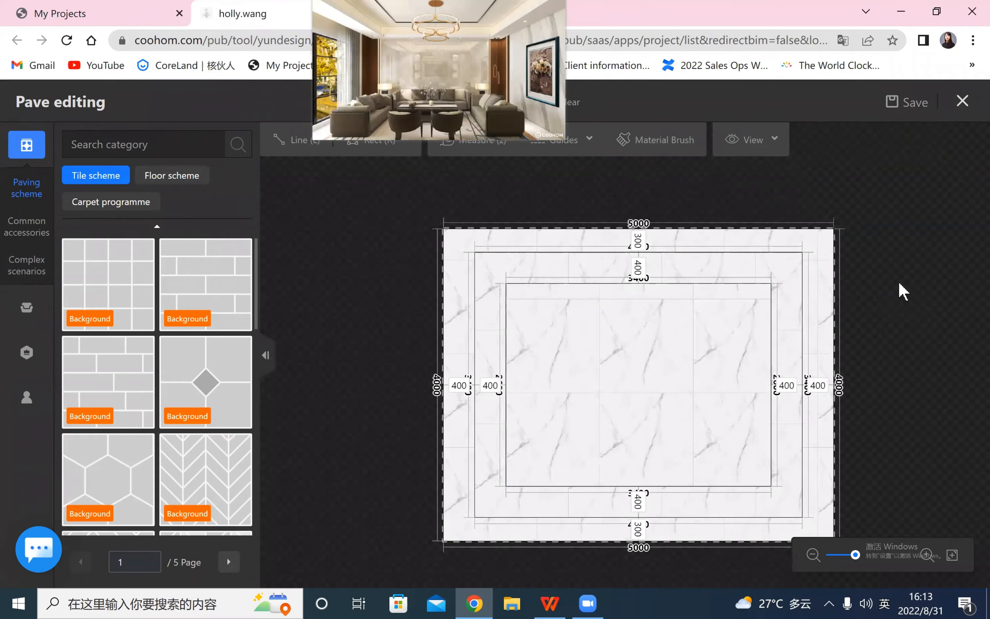
scroll(899, 284, "up", 2)
left_click_drag(899, 282, 877, 246)
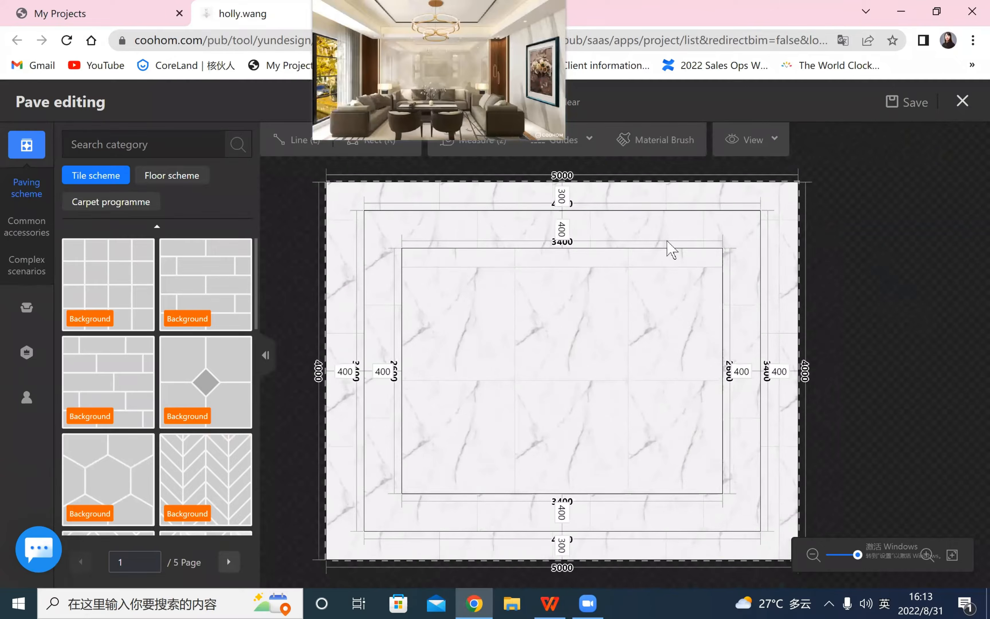
scroll(905, 345, "up", 3)
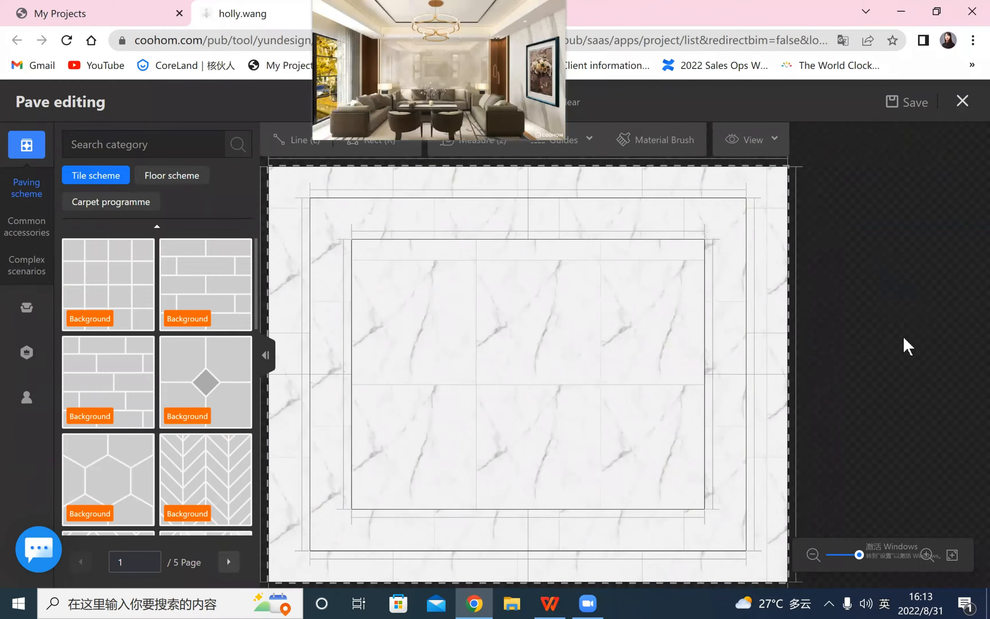
left_click_drag(824, 318, 935, 363)
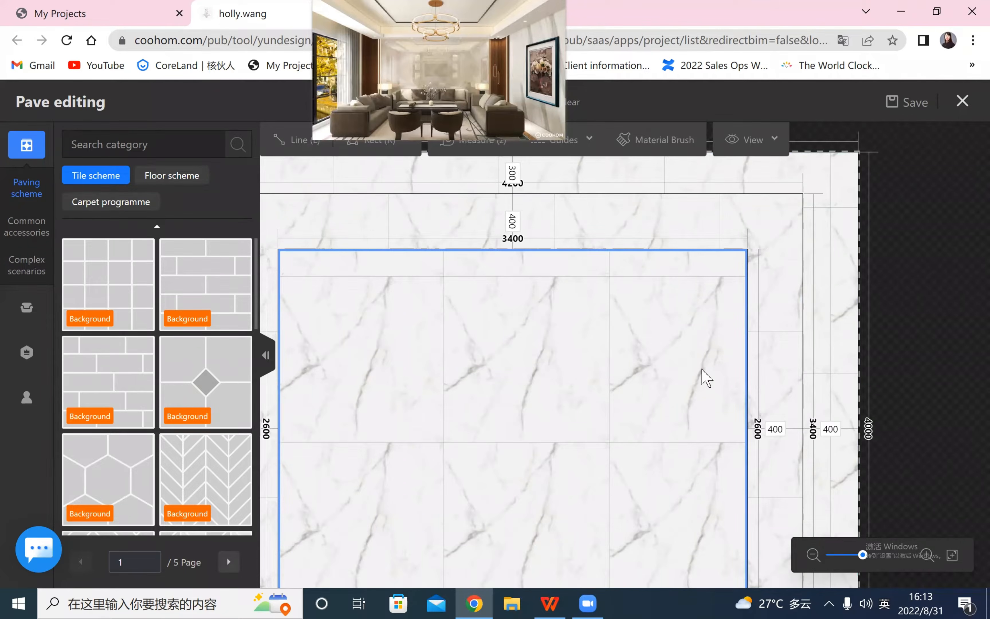
scroll(701, 369, "down", 4)
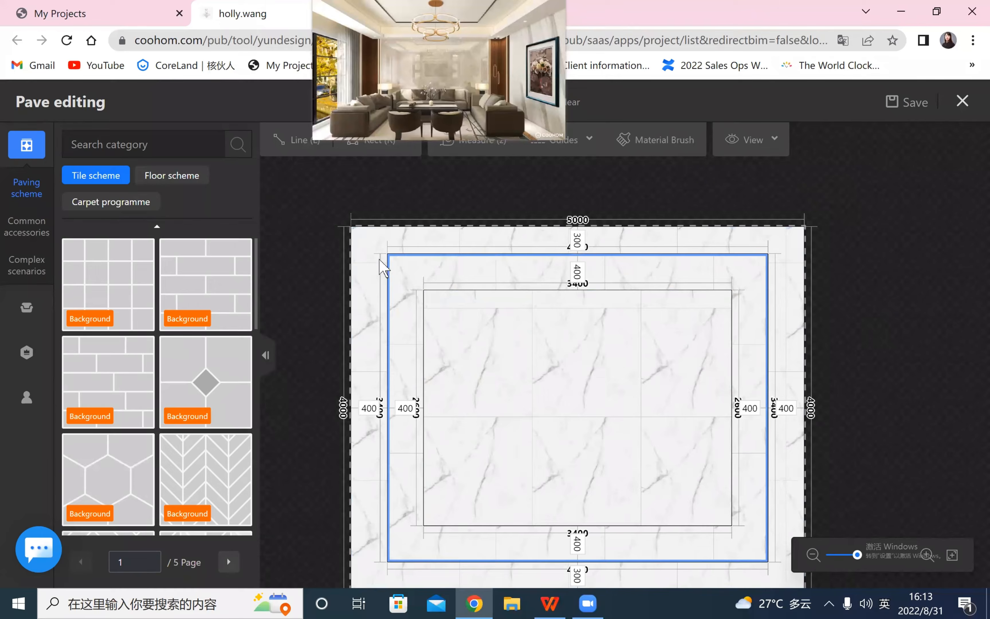
- Change the gap width between the tiles of the outer floor border
left_click(152, 369)
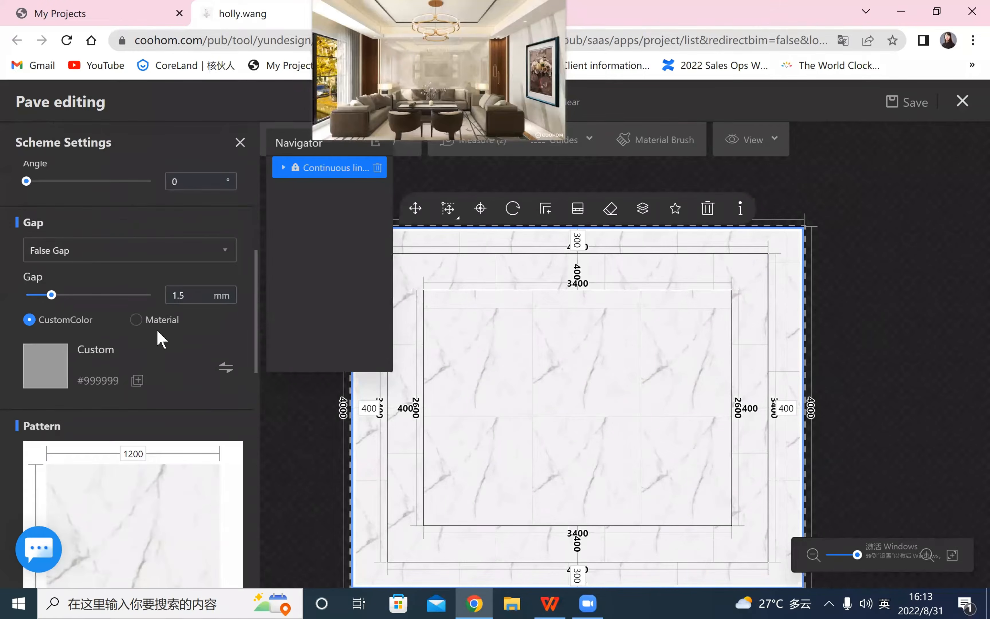
left_click(202, 298)
key("Return")
left_click(879, 408)
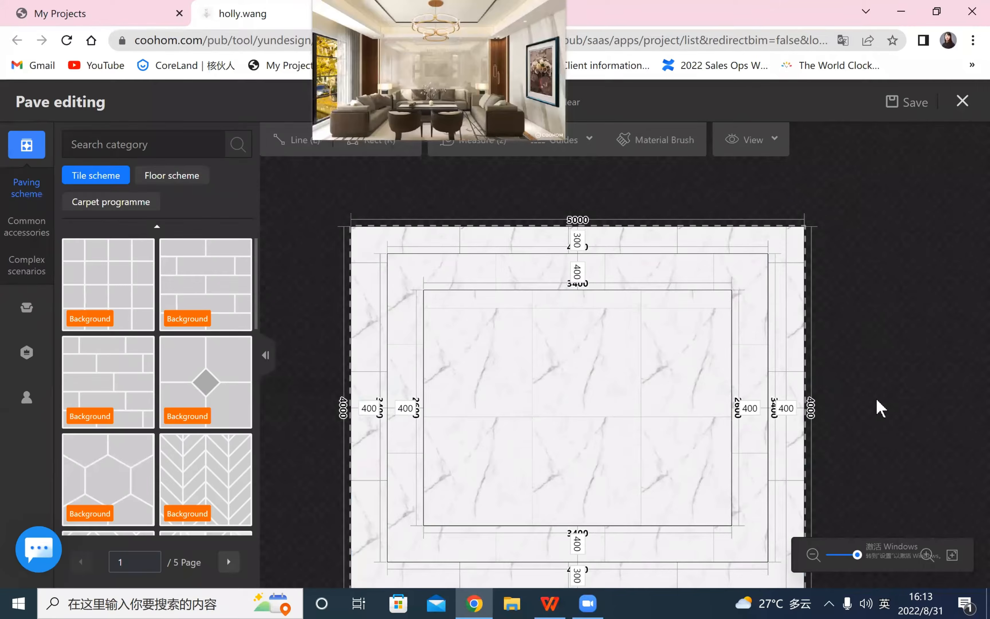
- Use the smart seam option on the outer border to continue its tile joints into the inner floor areas
scroll(880, 408, "up", 1)
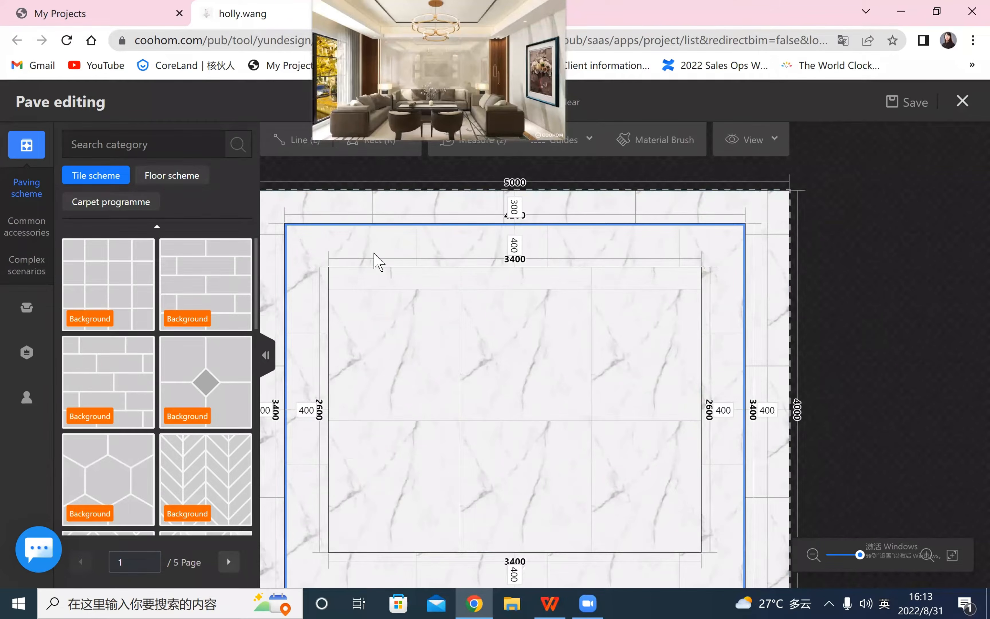
scroll(450, 268, "down", 2)
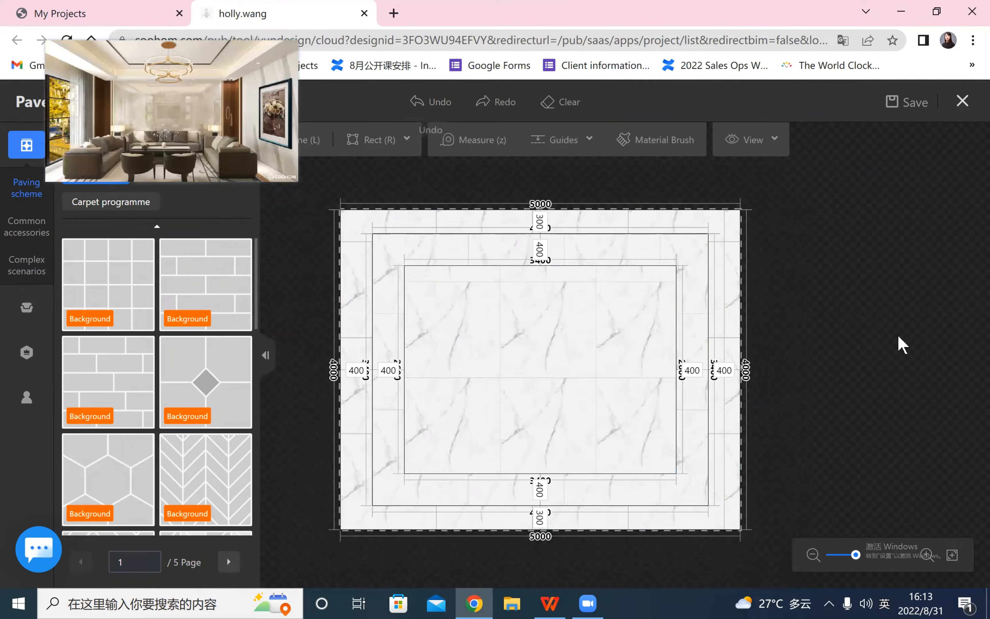
scroll(880, 342, "up", 1)
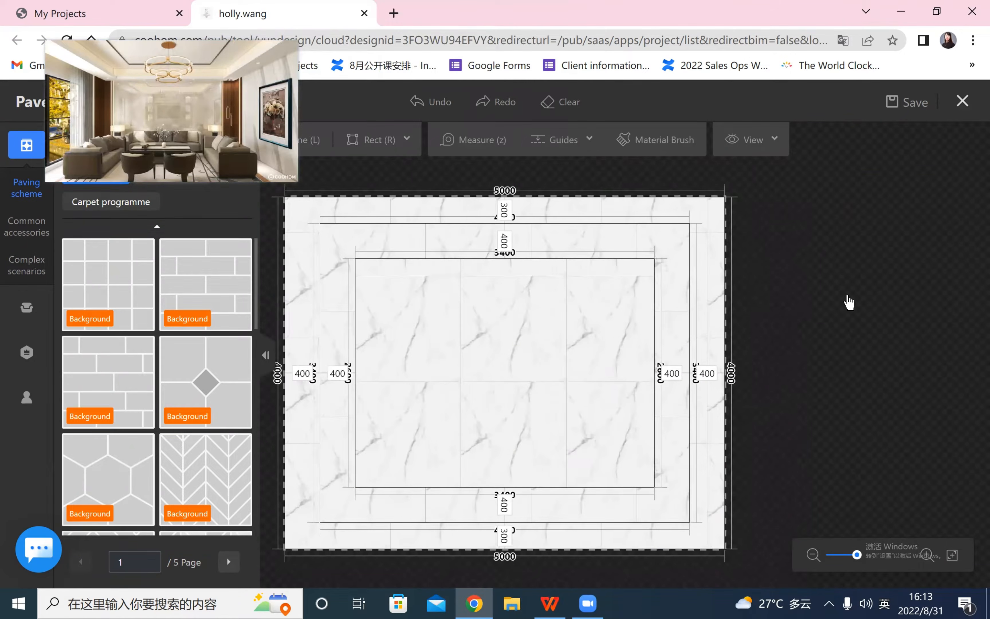
left_click(768, 226)
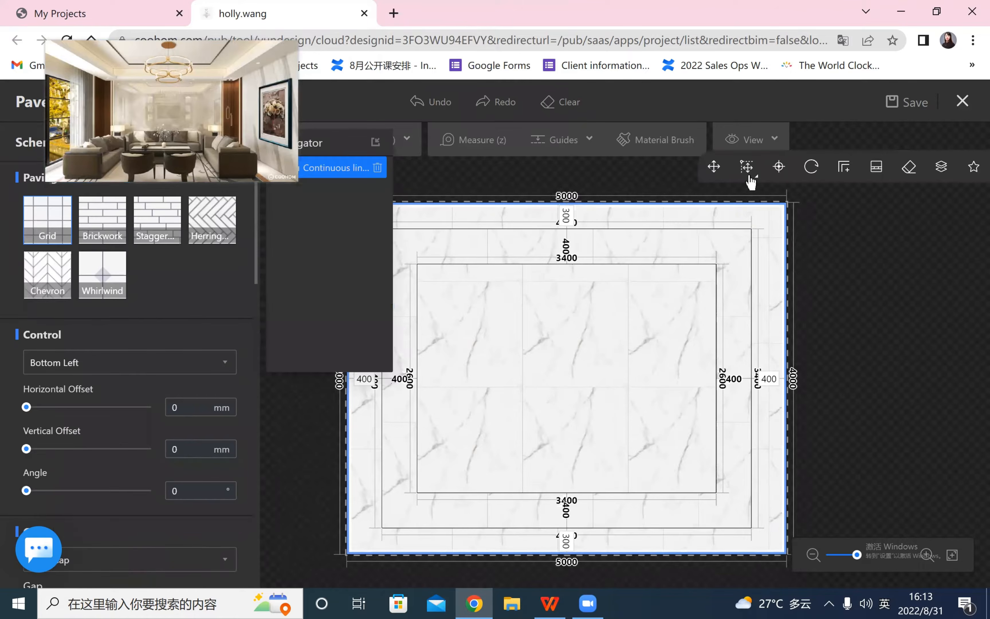
left_click(750, 174)
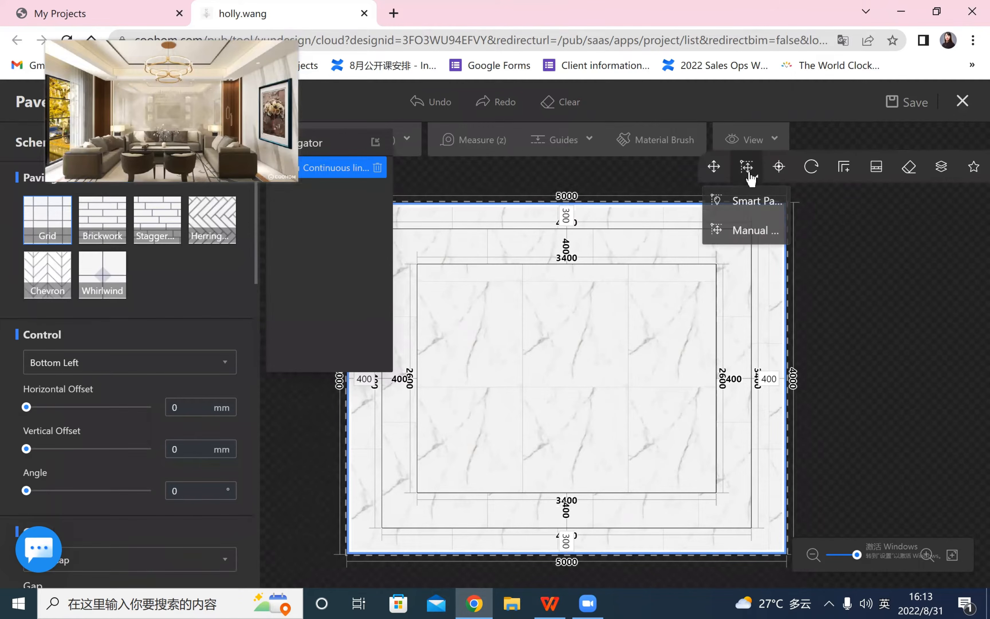
left_click(749, 204)
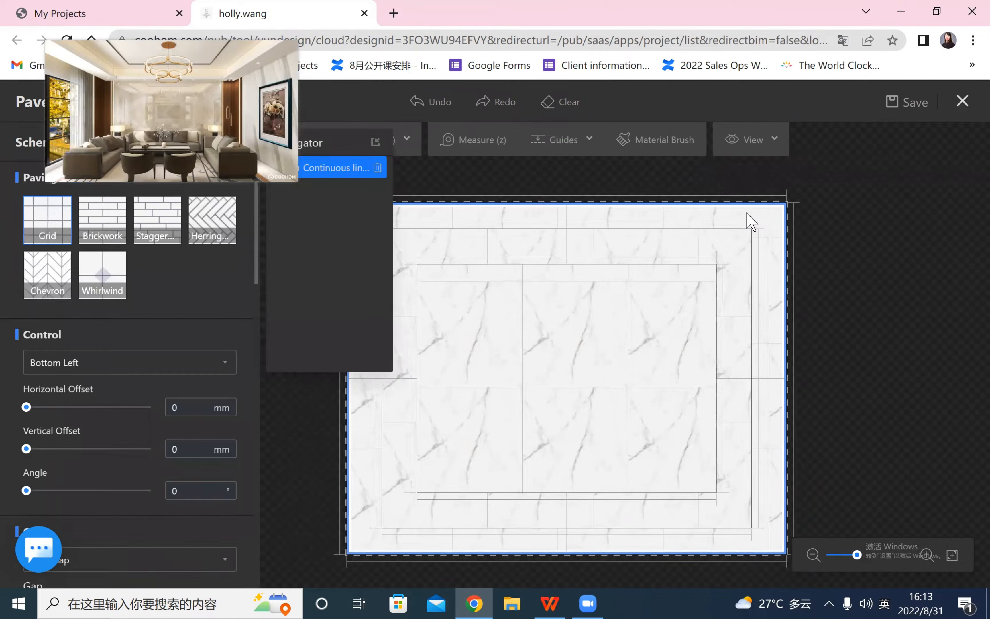
left_click(755, 319)
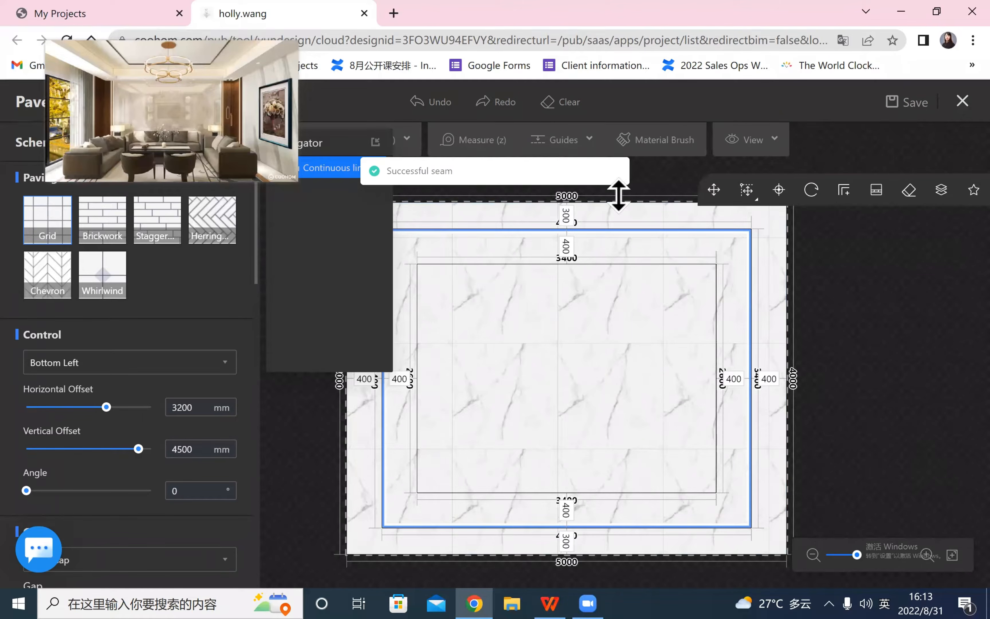
scroll(841, 331, "up", 2)
key("Escape")
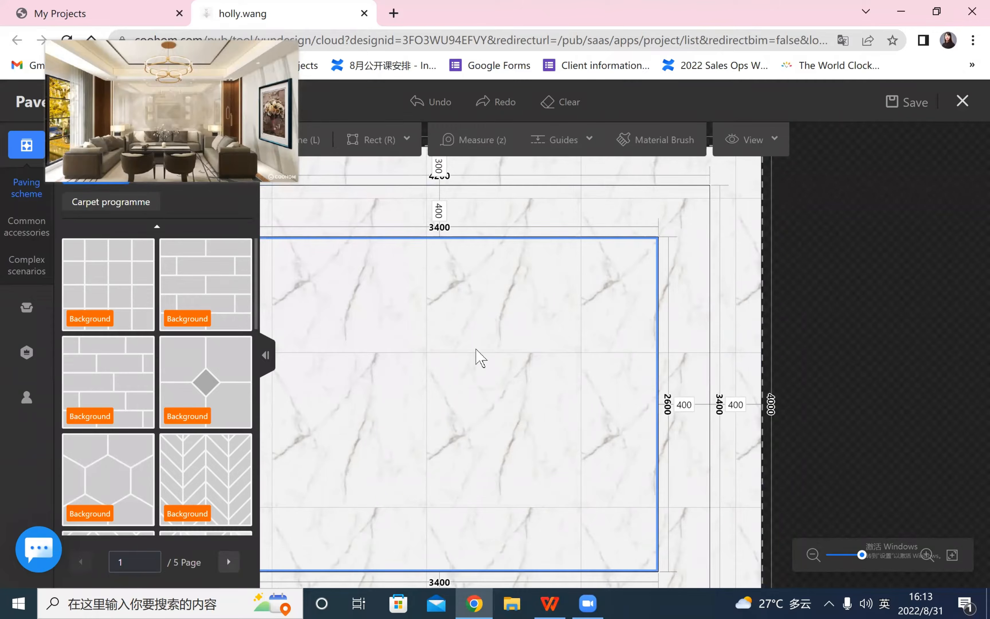
- Add the mitred-corner Border Tile accessory around the edge of the middle floor rectangle
scroll(756, 360, "up", 1)
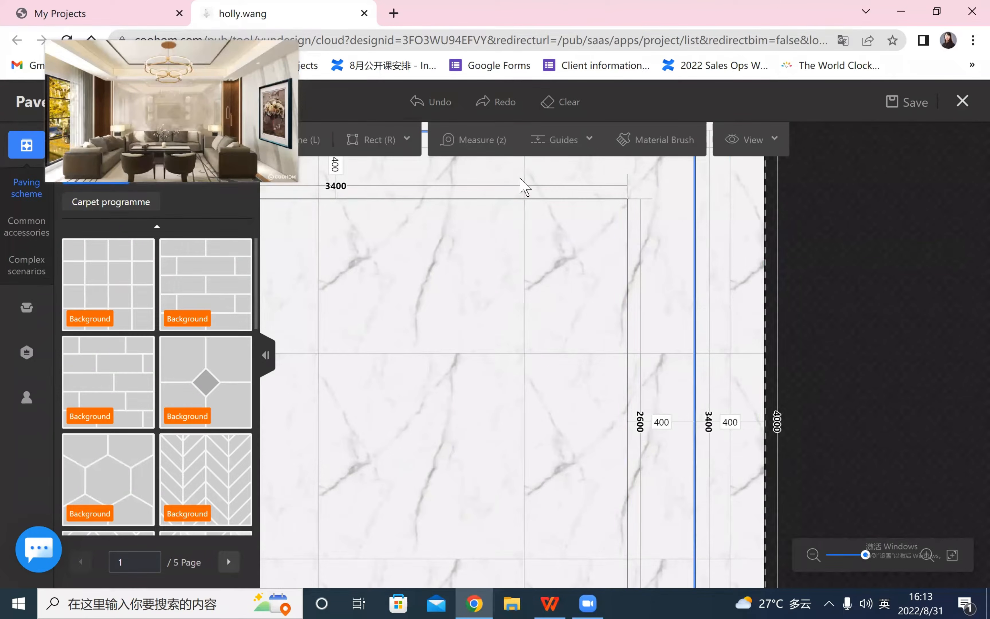
scroll(525, 395, "down", 4)
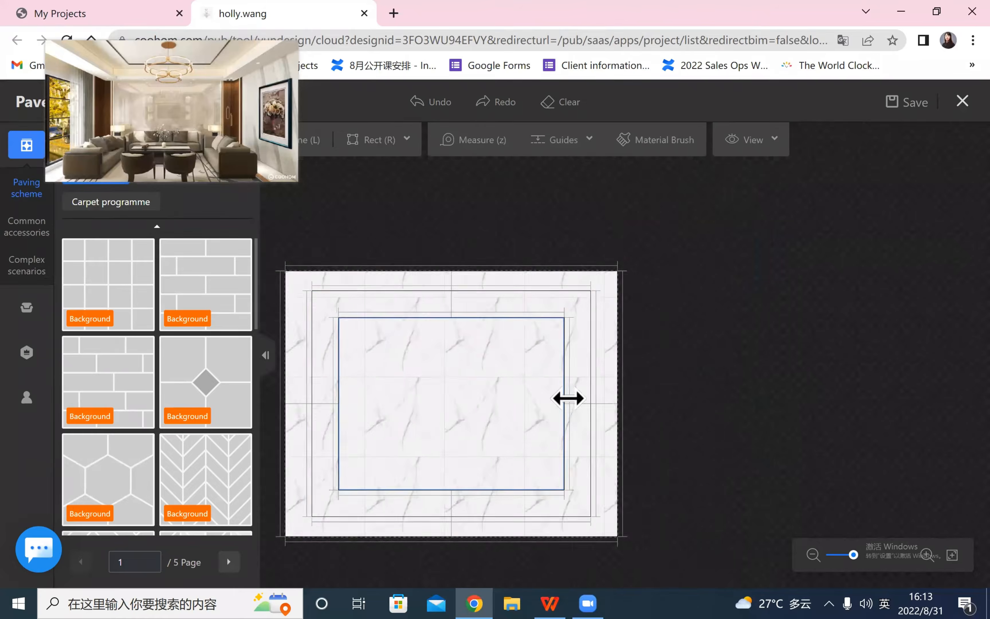
scroll(834, 328, "up", 3)
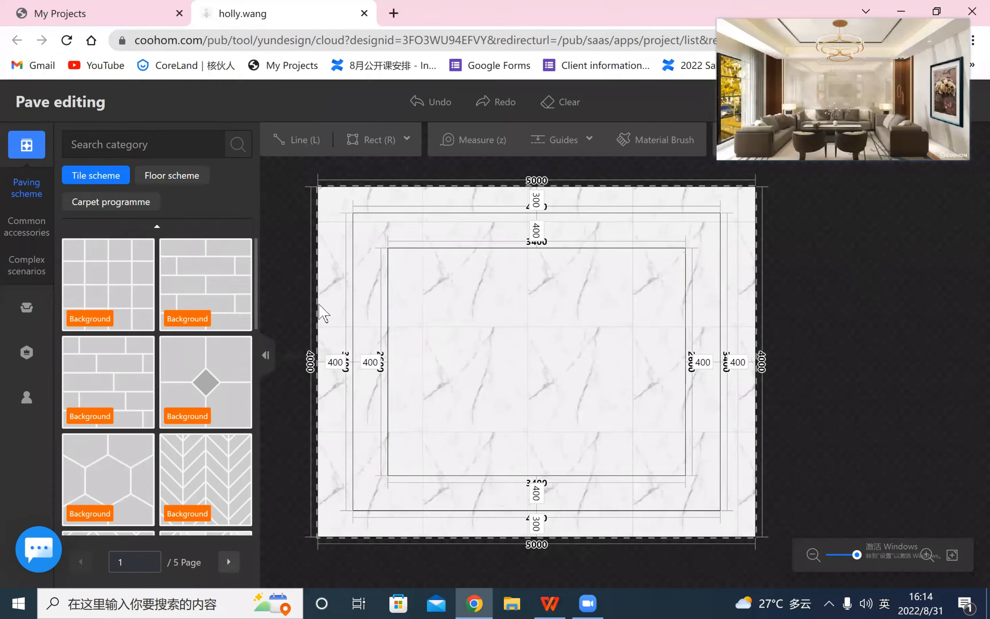
left_click(23, 231)
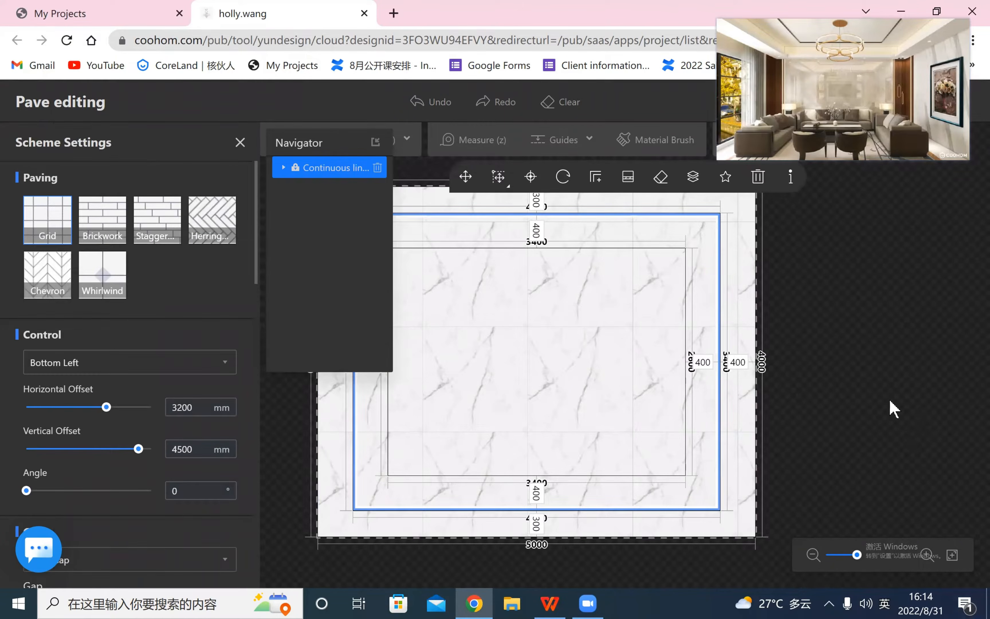
left_click(893, 409)
left_click_drag(123, 239, 418, 230)
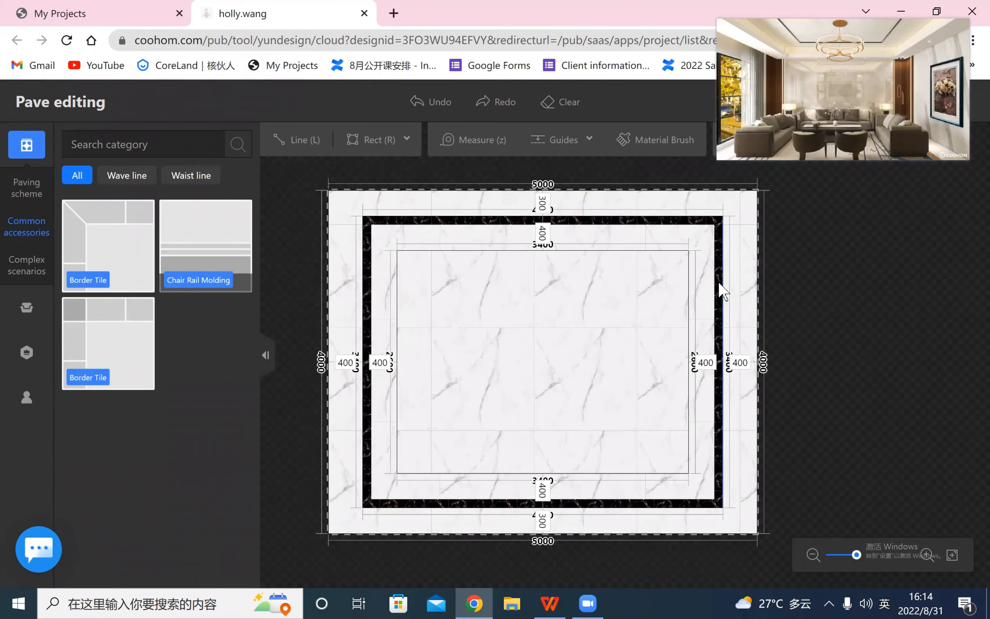
- Open the middle rectangle's border tile settings and browse the model catalog for a replacement side brick material
left_click(722, 291)
scroll(122, 328, "down", 10)
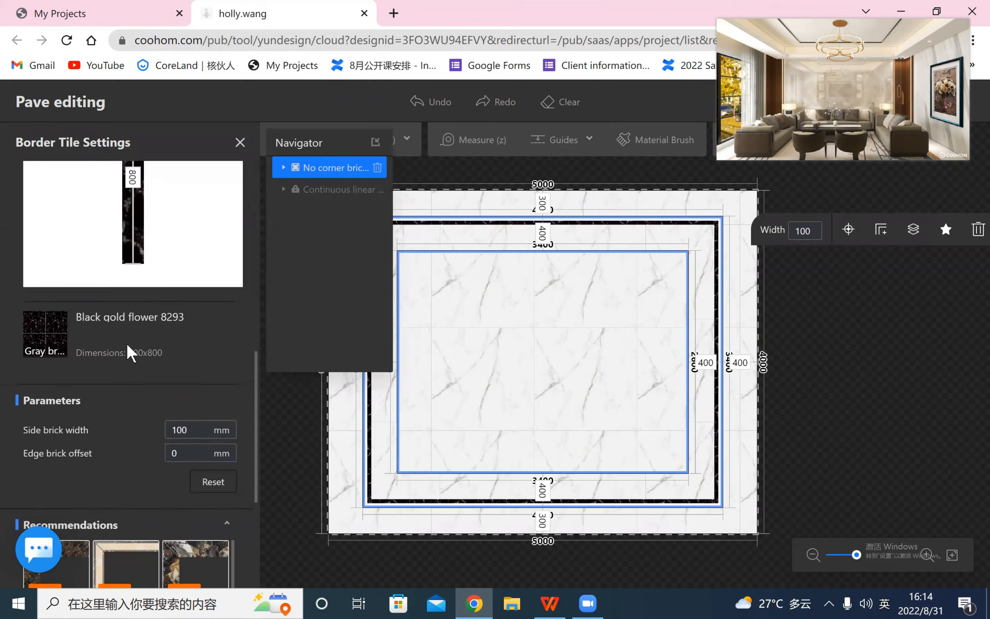
scroll(139, 327, "down", 6)
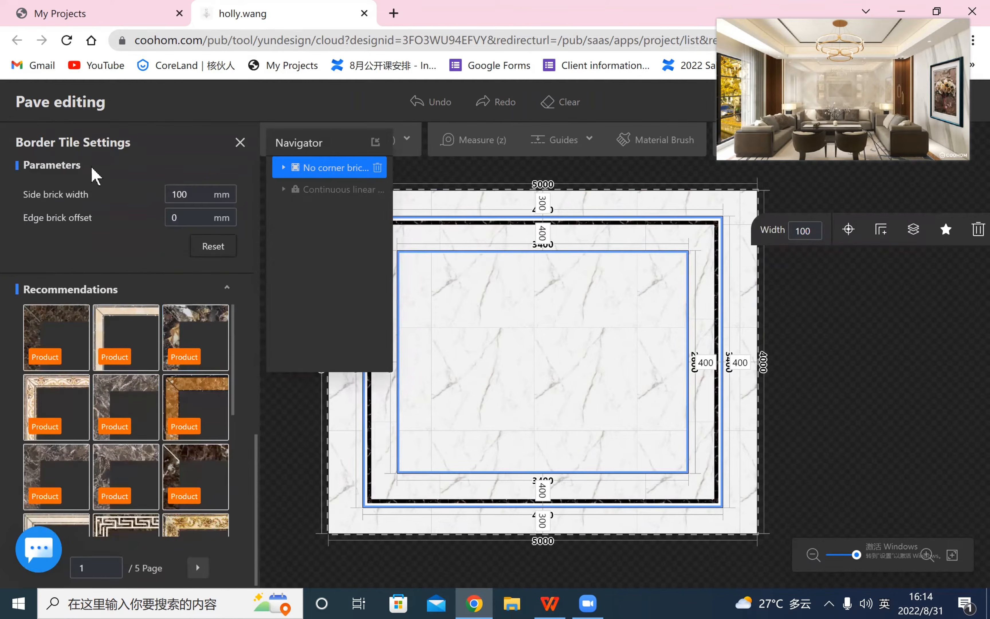
scroll(92, 168, "up", 2)
left_click(49, 177)
left_click(398, 144)
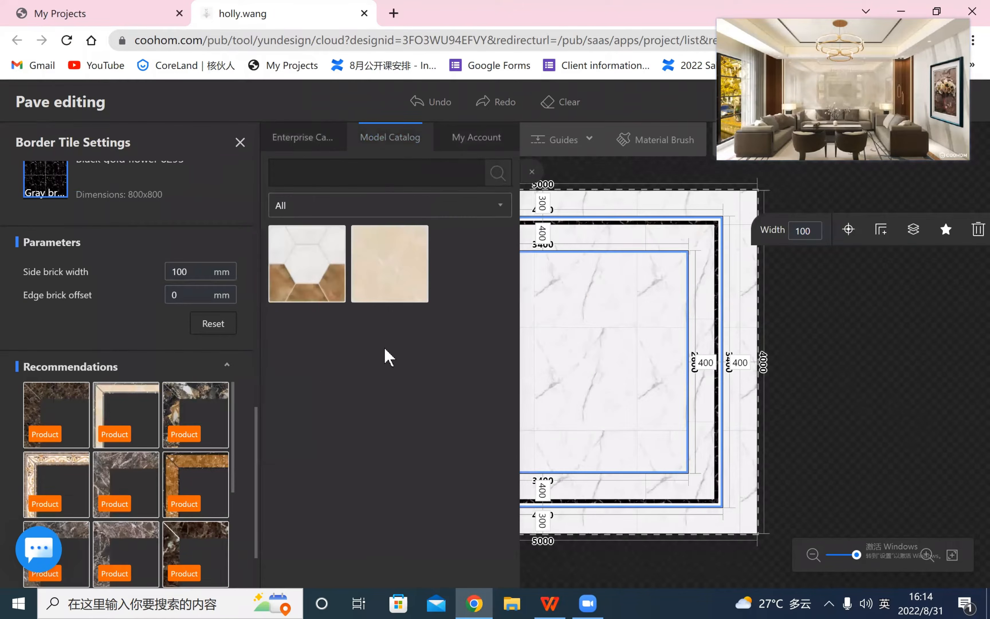
scroll(409, 368, "down", 1)
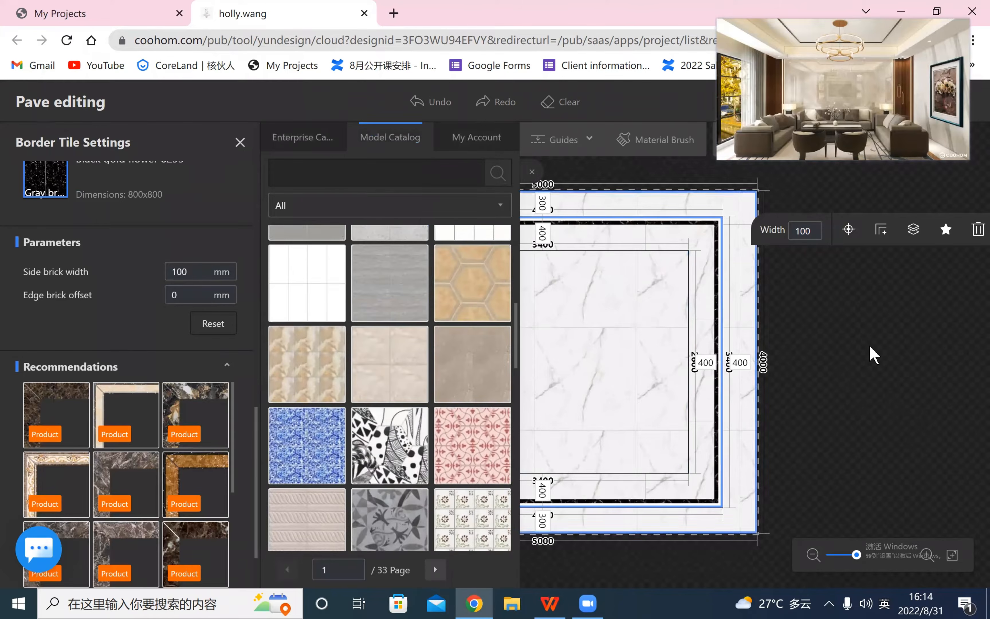
key("Escape")
- Replace the middle rectangle's black border tile with the golden-brown marble border from the recommended products
left_click(420, 224)
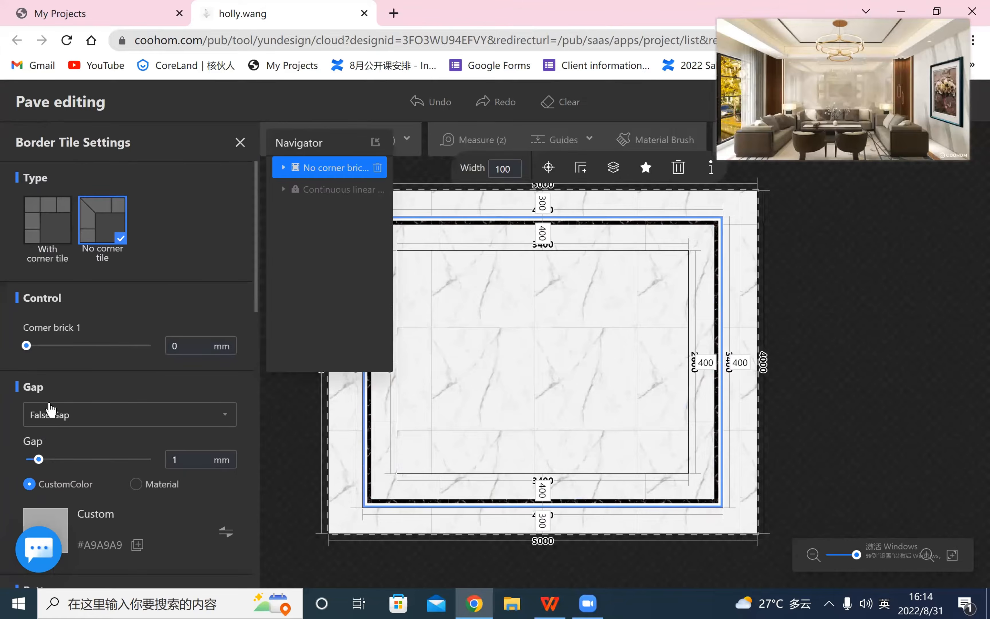
scroll(107, 449, "down", 5)
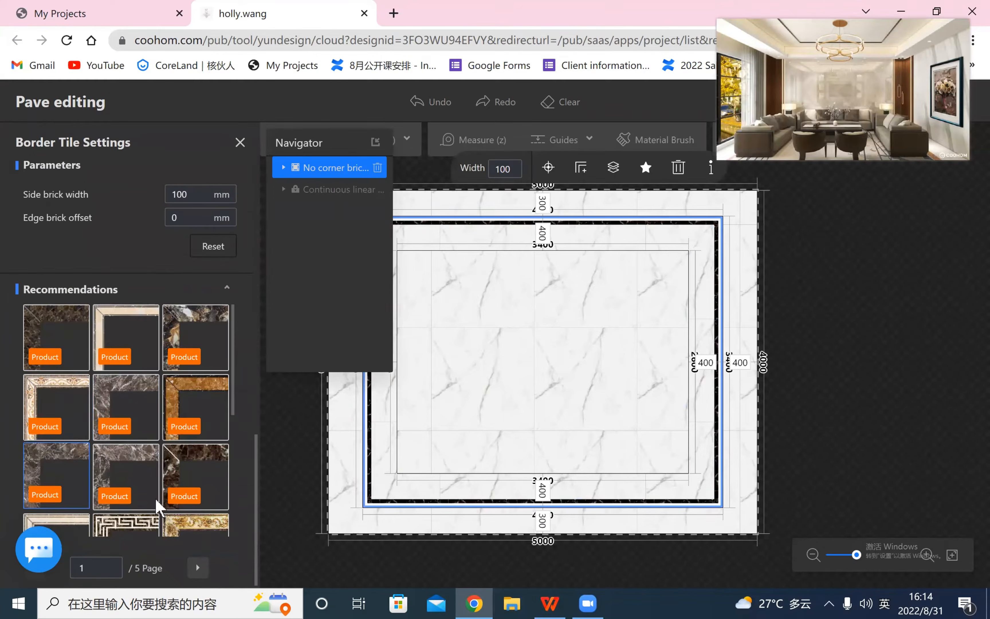
scroll(148, 442, "down", 5)
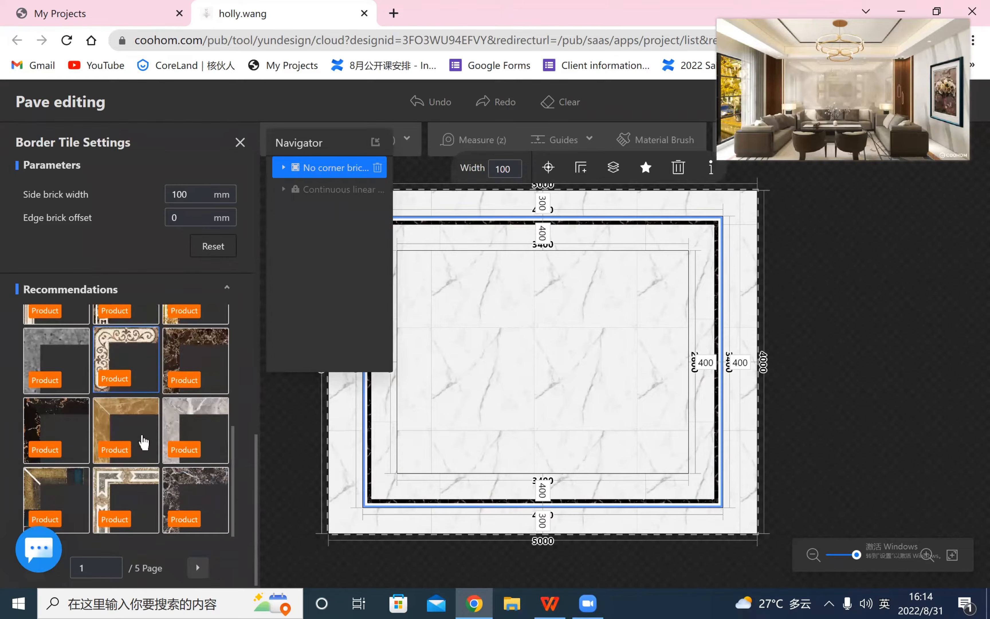
scroll(140, 441, "up", 5)
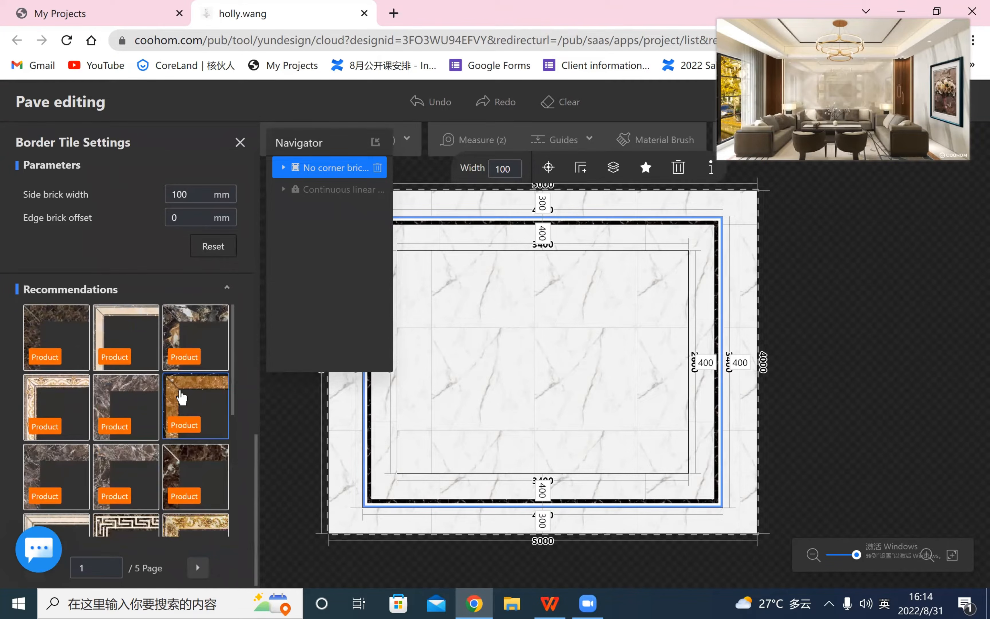
left_click(202, 394)
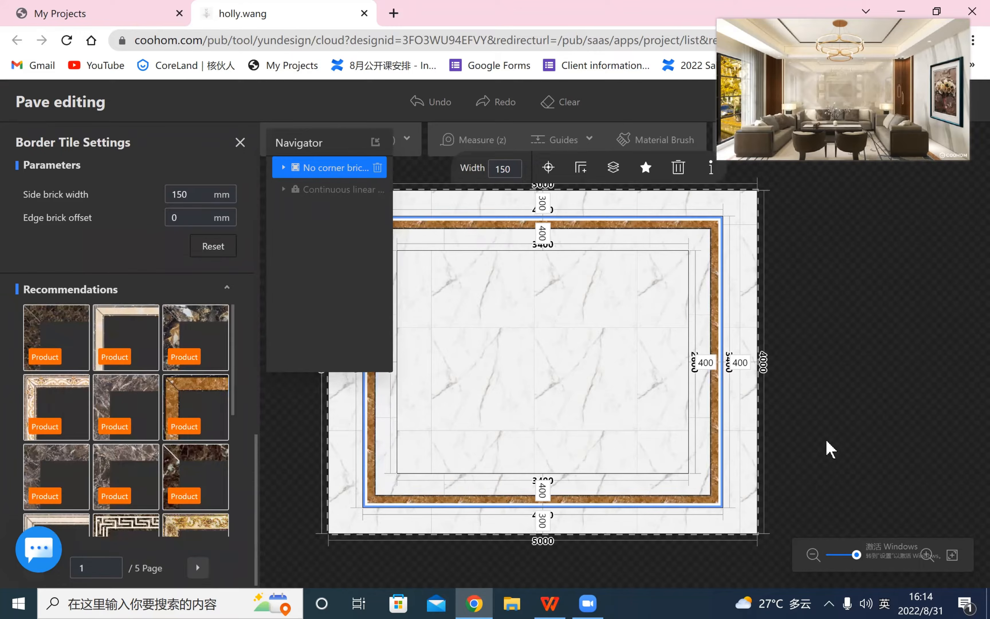
scroll(127, 436, "down", 3)
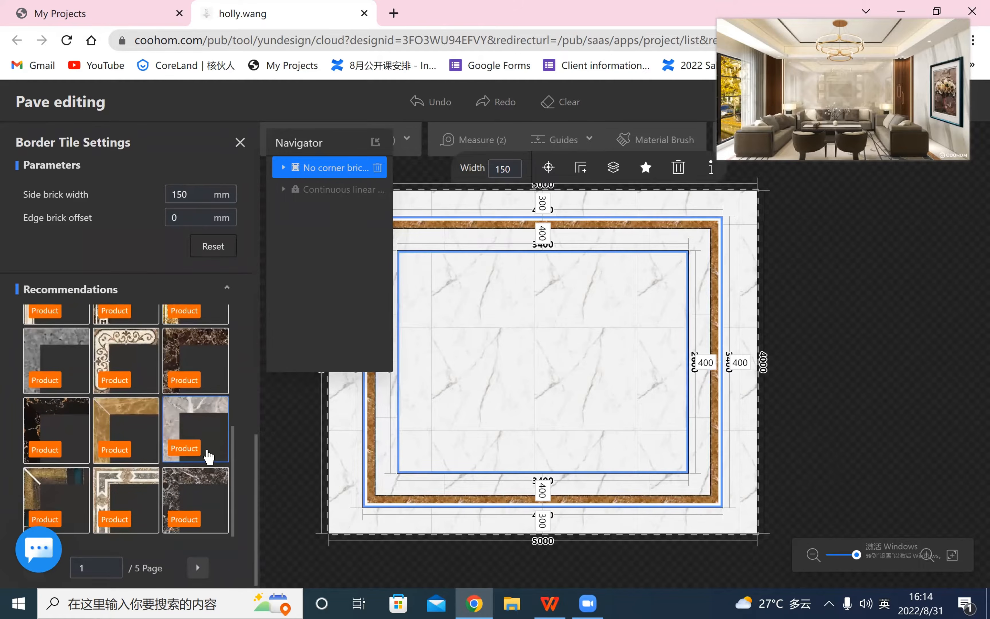
left_click(851, 373)
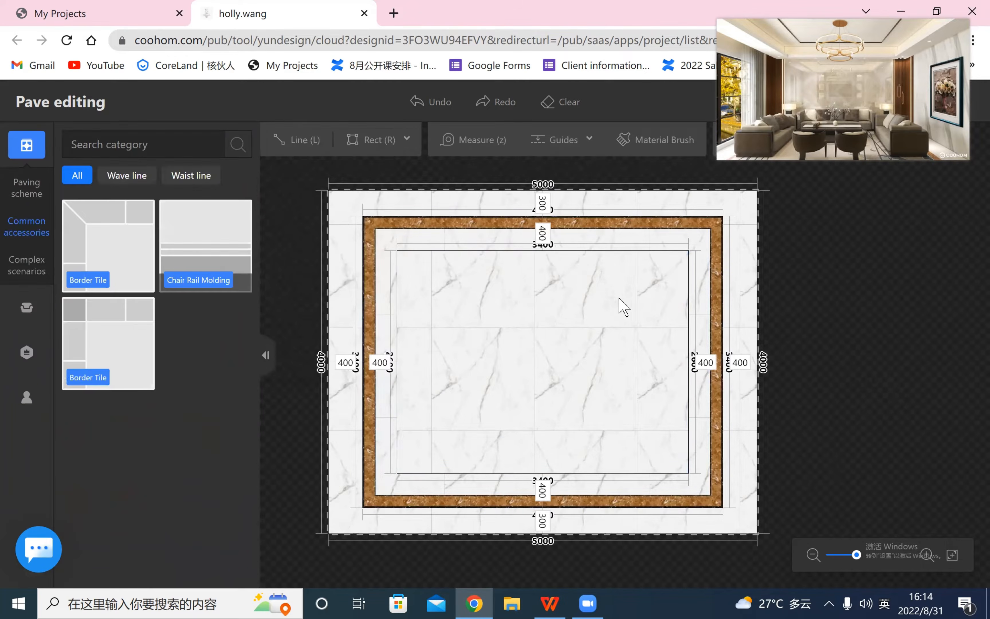
- Add the mitred-corner Border Tile around the centre rectangle and match it to the golden-brown border with the Material Brush
left_click_drag(109, 224, 544, 347)
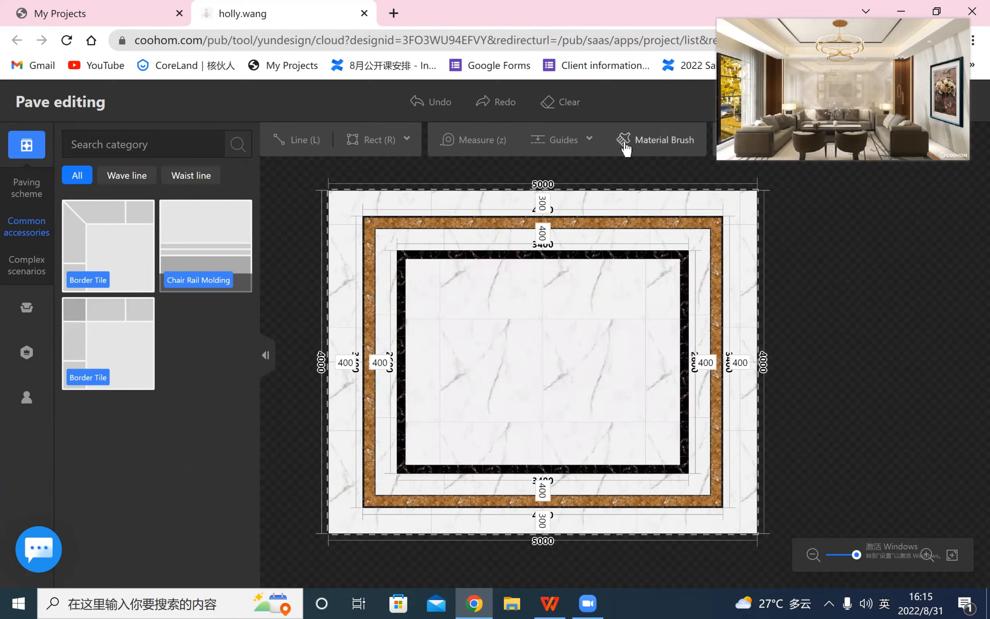
left_click(643, 145)
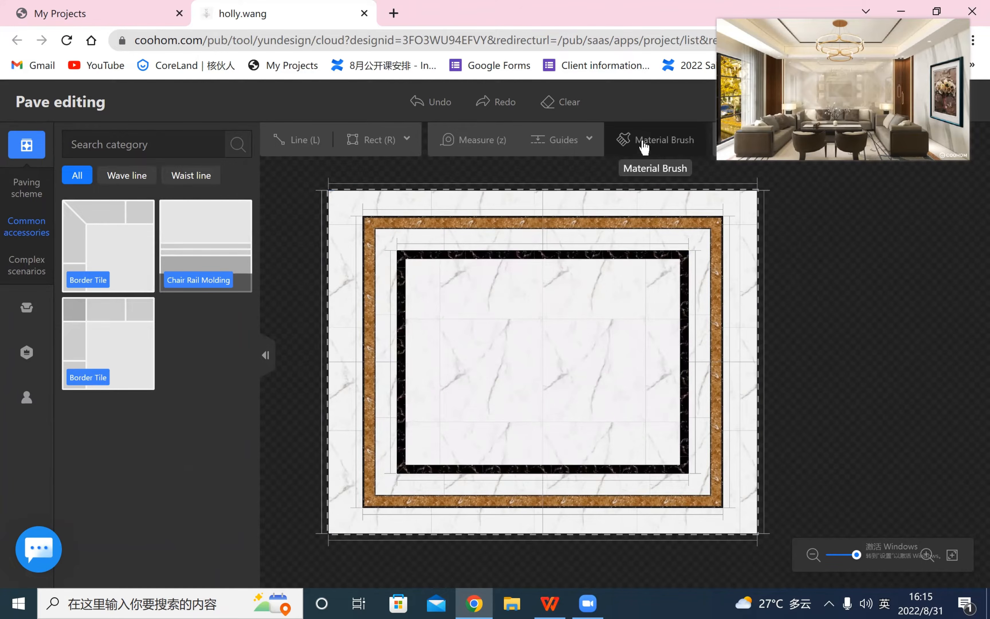
left_click(683, 253)
key("Escape")
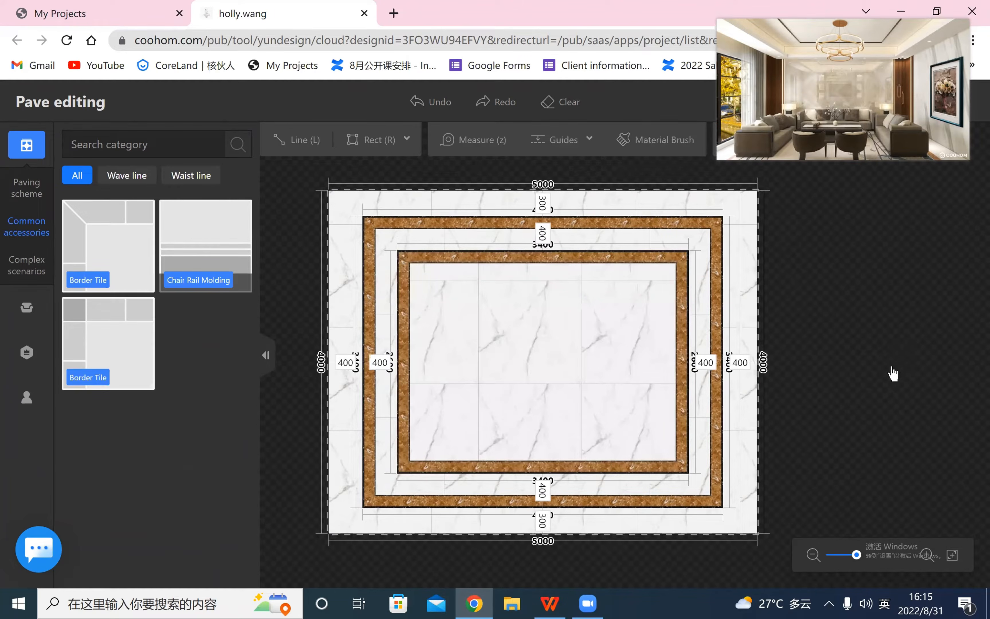
- Set the side brick width of the centre rectangle's golden-brown border to 80 mm
left_click(683, 294)
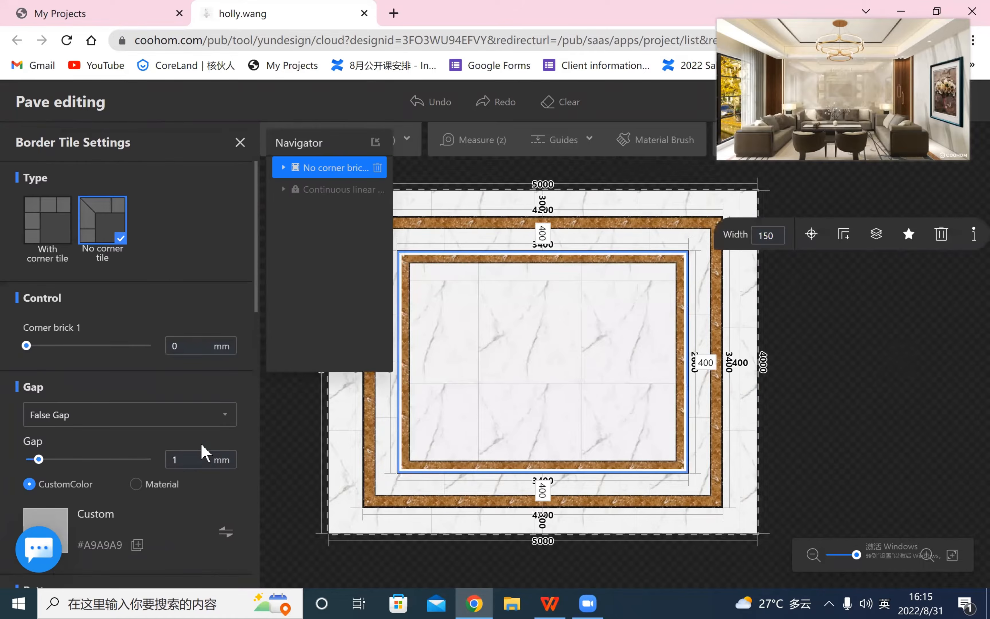
scroll(203, 452, "down", 4)
scroll(204, 453, "down", 4)
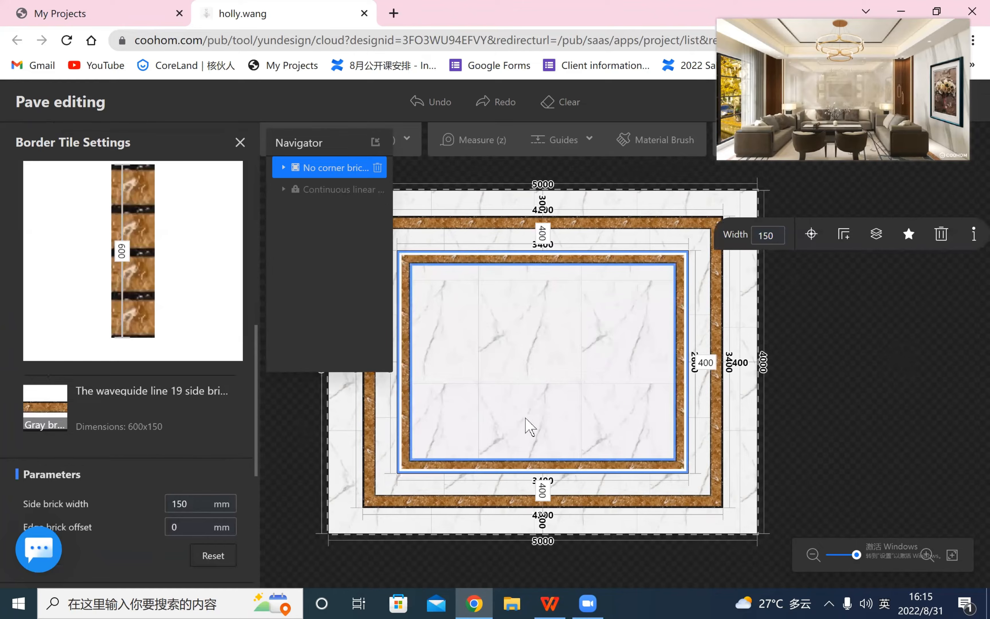
scroll(144, 402, "down", 2)
double_click(179, 425)
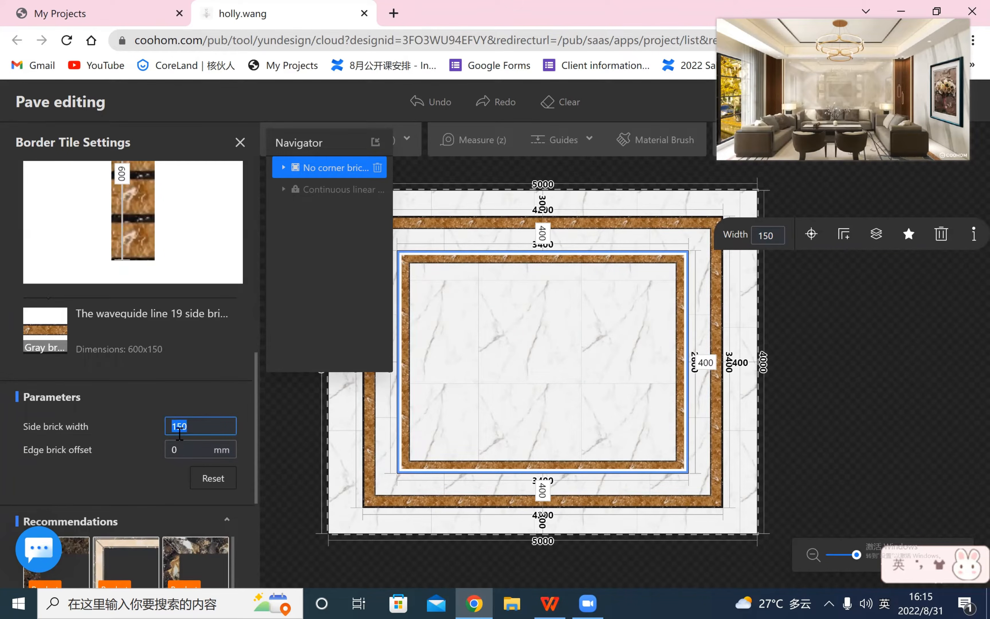
type("80")
key("Return")
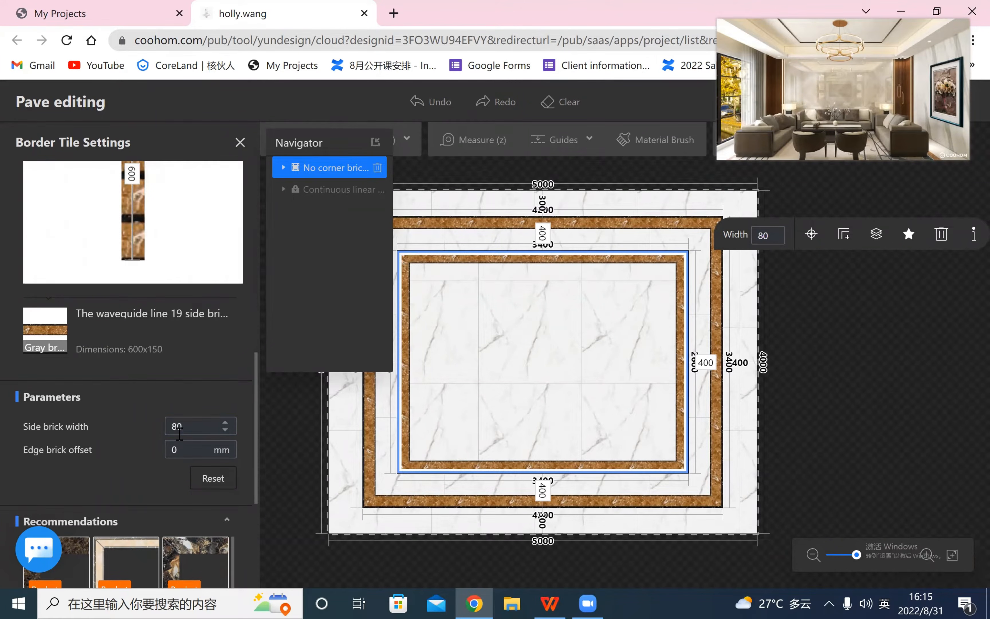
key("Escape")
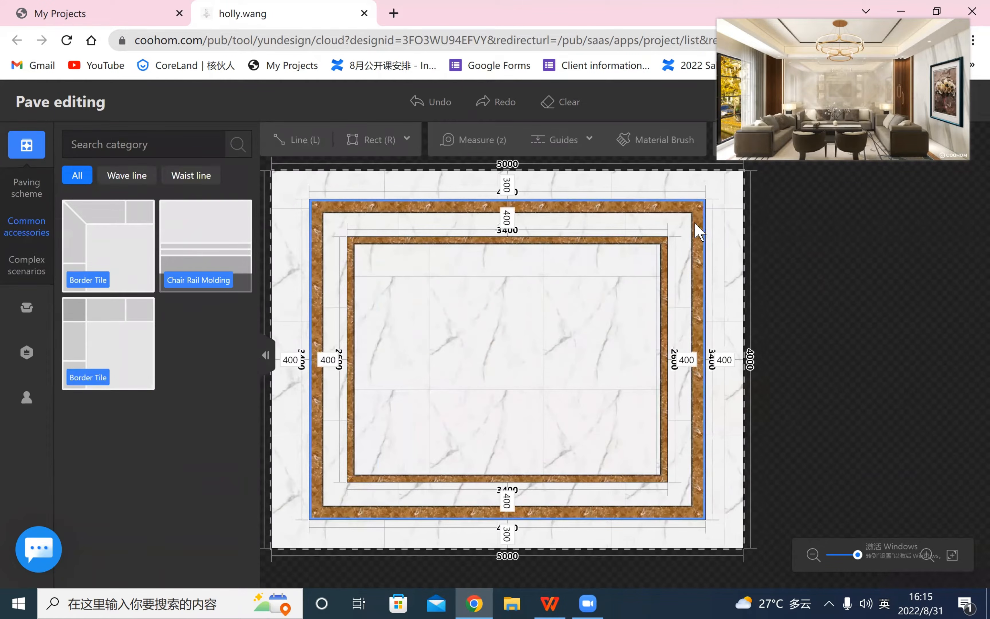
- Leave the floor paving editor and orbit the 3D living room to view the bordered marble floor from the front
scroll(905, 371, "down", 3)
scroll(892, 364, "up", 3)
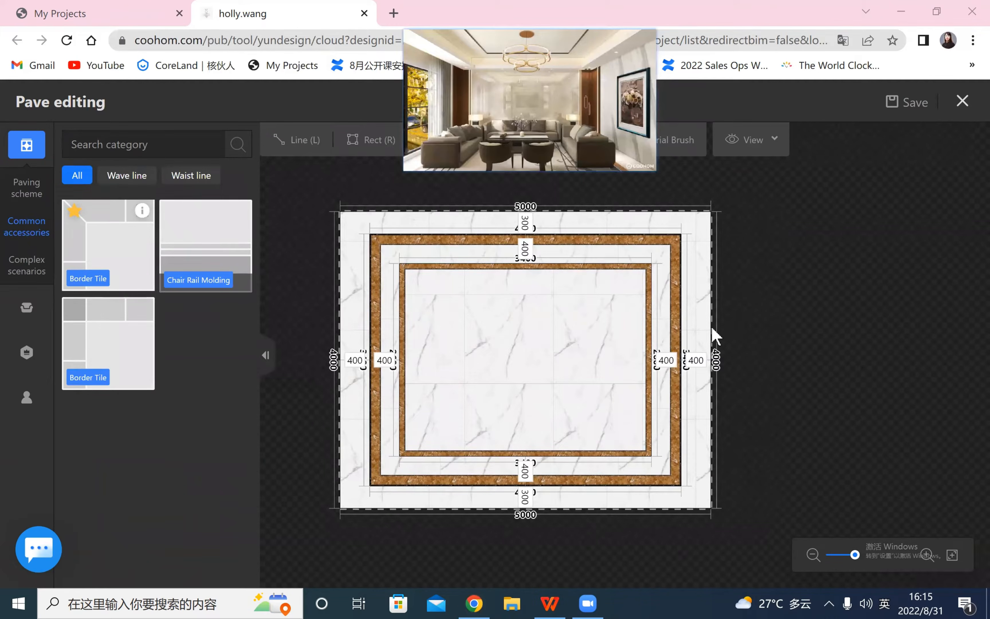
left_click(962, 101)
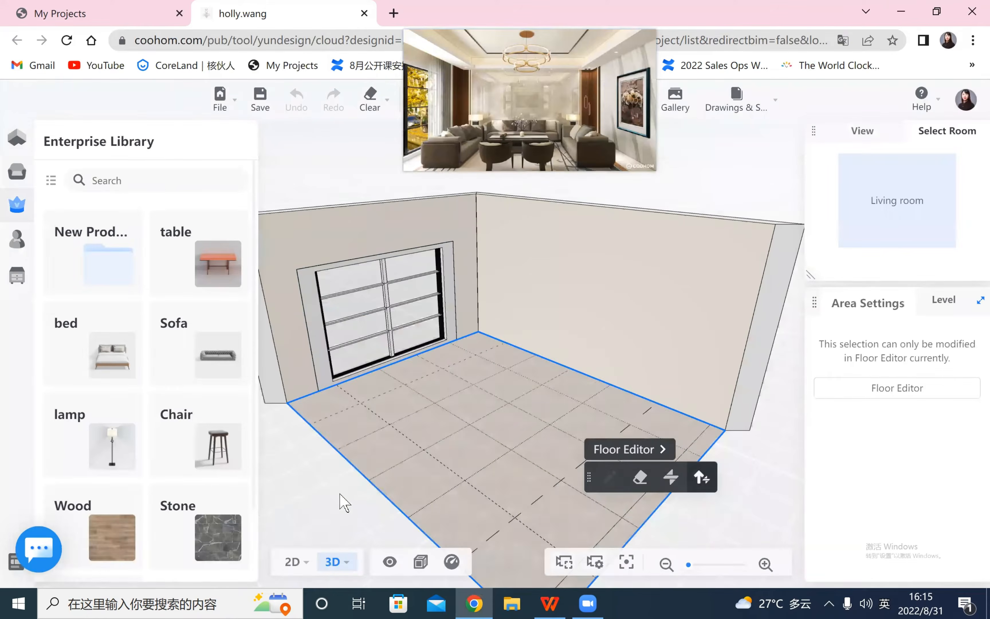
left_click_drag(630, 468, 551, 517)
left_click_drag(646, 513, 362, 124)
left_click_drag(500, 108, 830, 107)
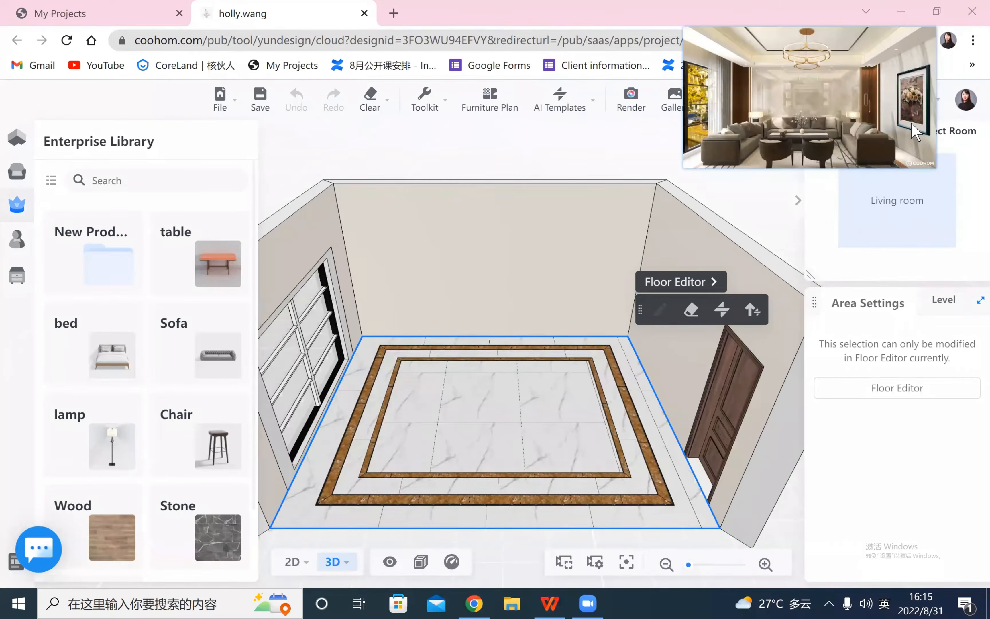
- Enlarge the reference picture and open the suspended ceiling editor for the living room
left_click_drag(913, 130, 485, 171)
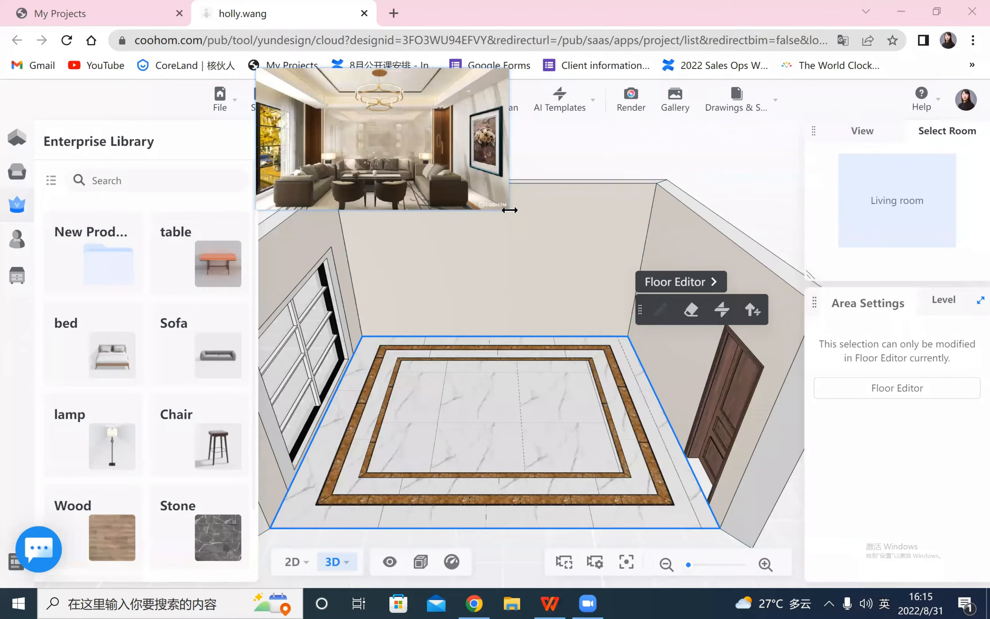
left_click(402, 146)
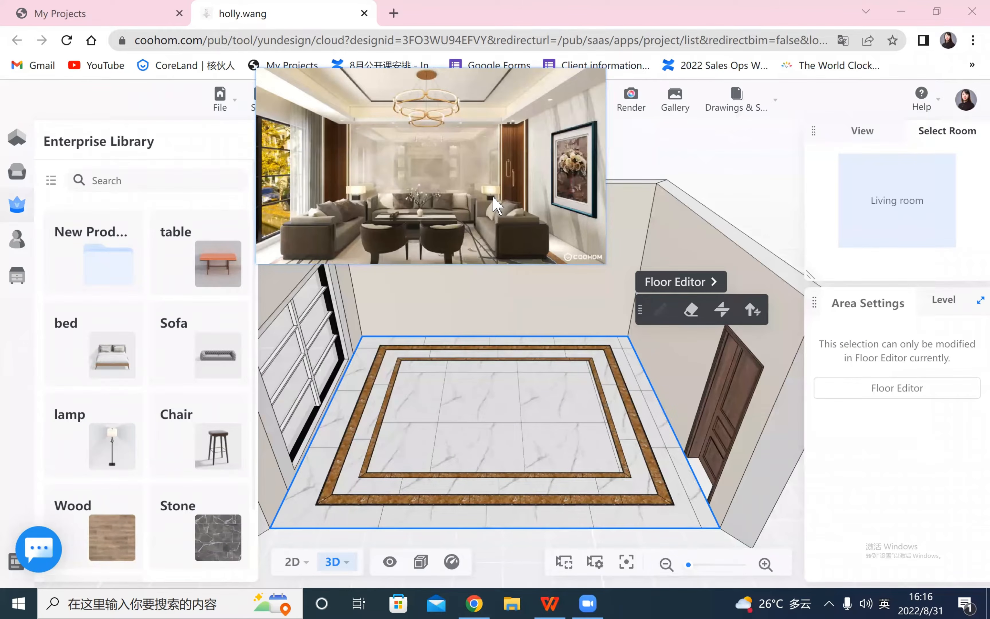
left_click_drag(550, 392, 523, 226)
left_click(578, 307)
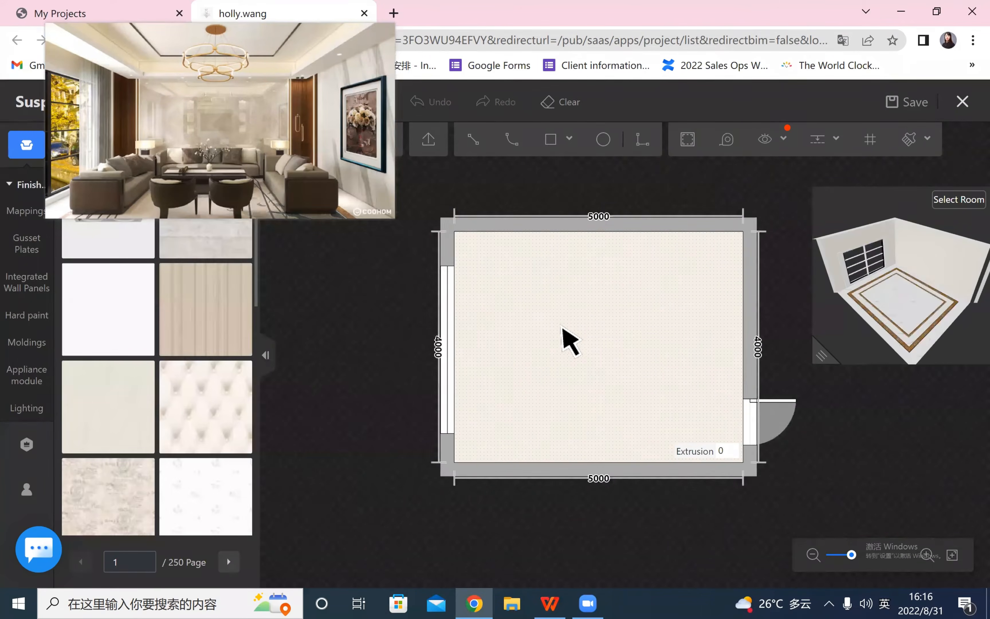
- Enlarge the reference picture to examine its ceiling design, then shrink it to uncover the ceiling plan
left_click(360, 214)
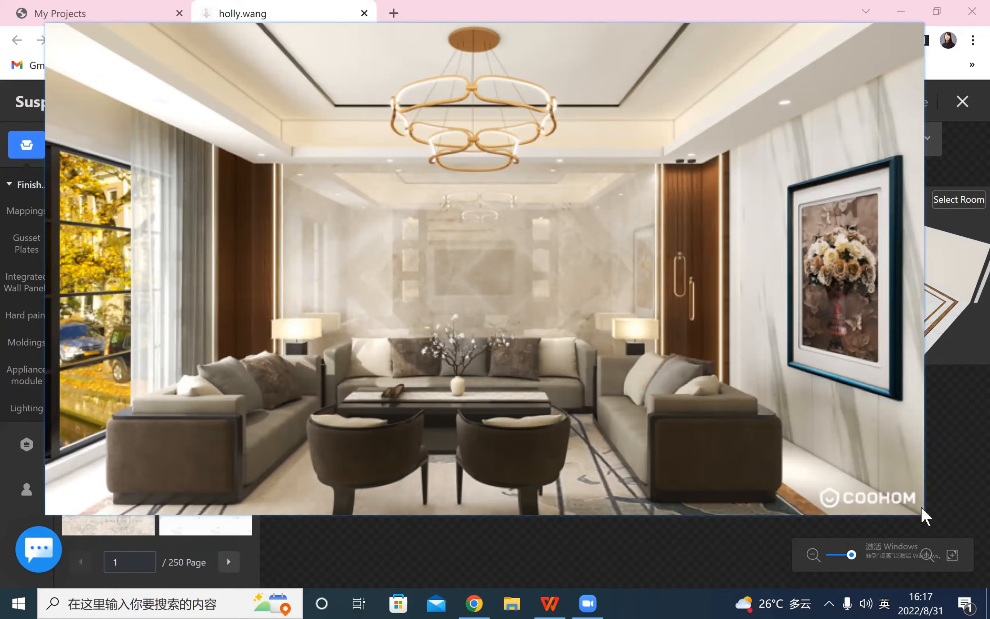
left_click_drag(922, 507, 801, 443)
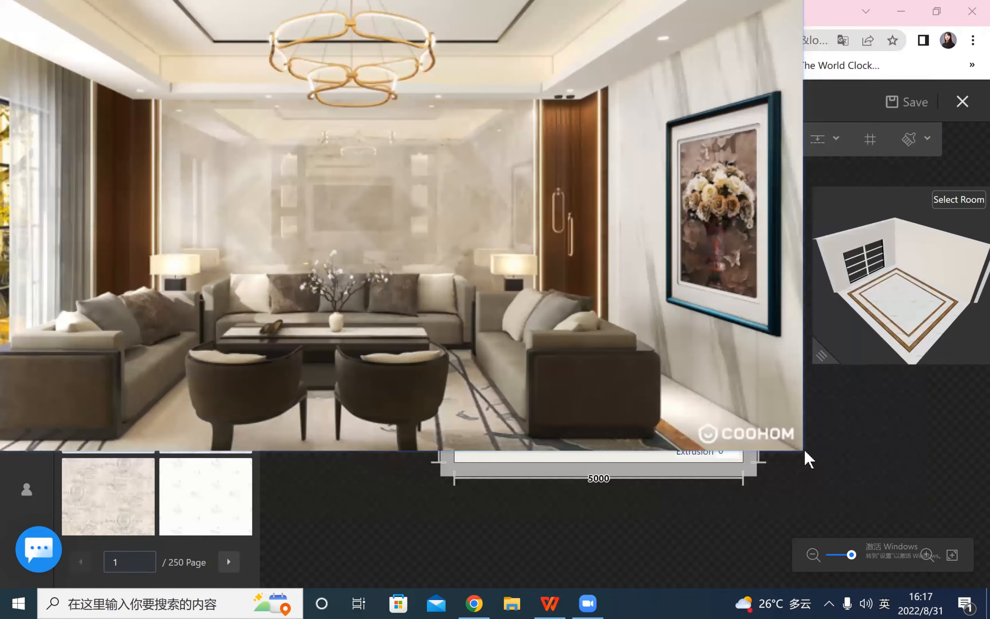
left_click(360, 313)
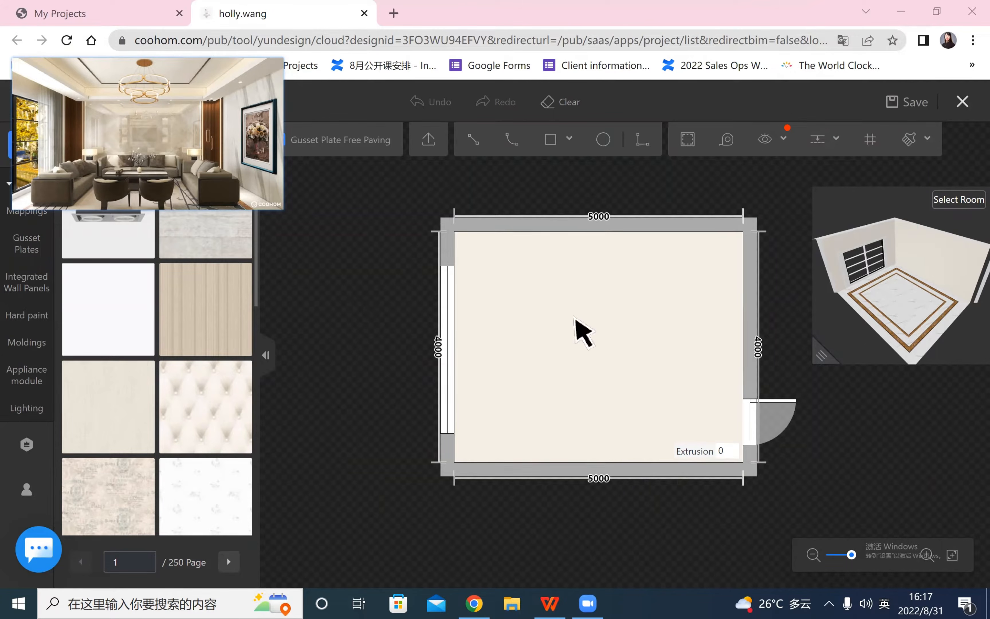
scroll(895, 458, "up", 2)
mouse_move(544, 150)
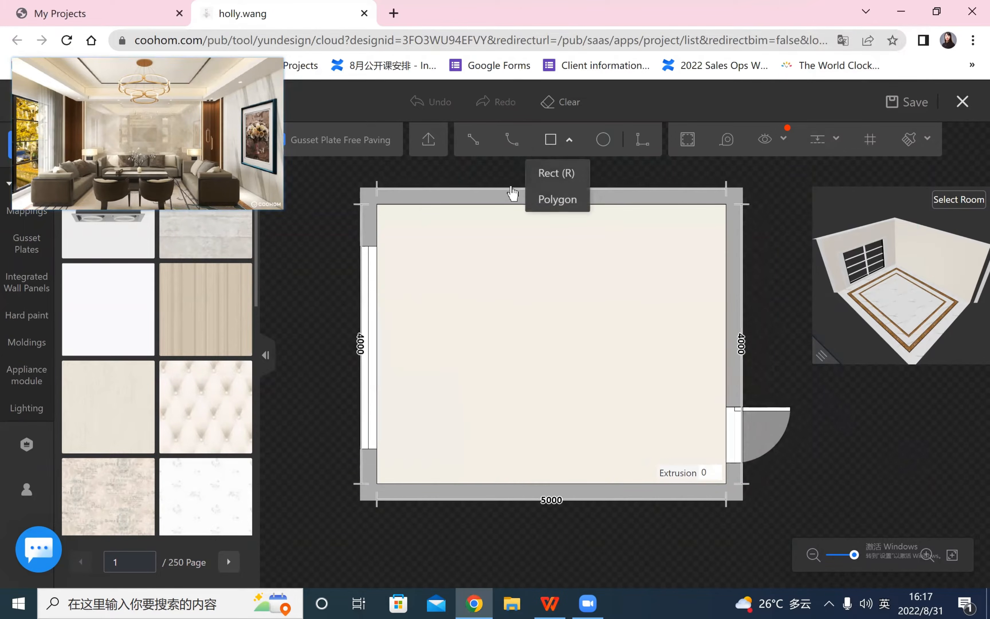
left_click(554, 170)
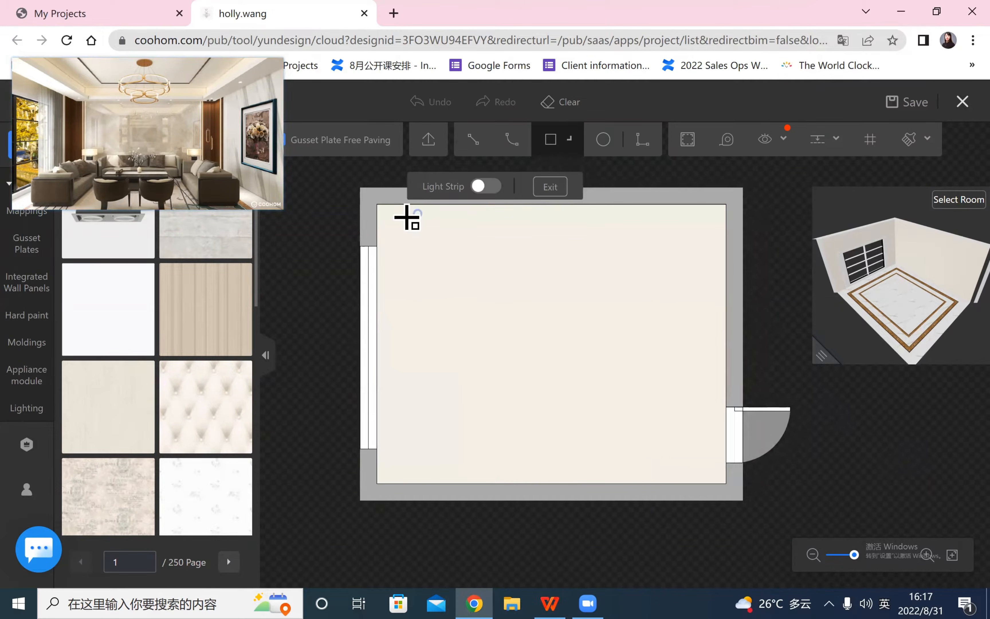
left_click(708, 479)
right_click(888, 464)
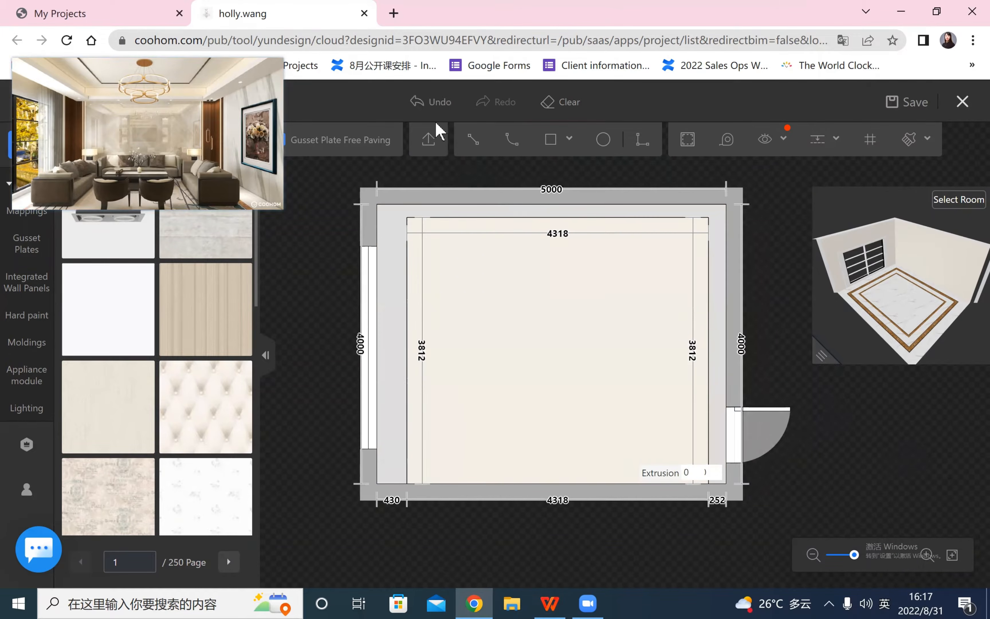
left_click(432, 102)
- Draw a rectangle about 4340 by 3421 mm inside the ceiling plan, clear of all four walls
left_click(551, 139)
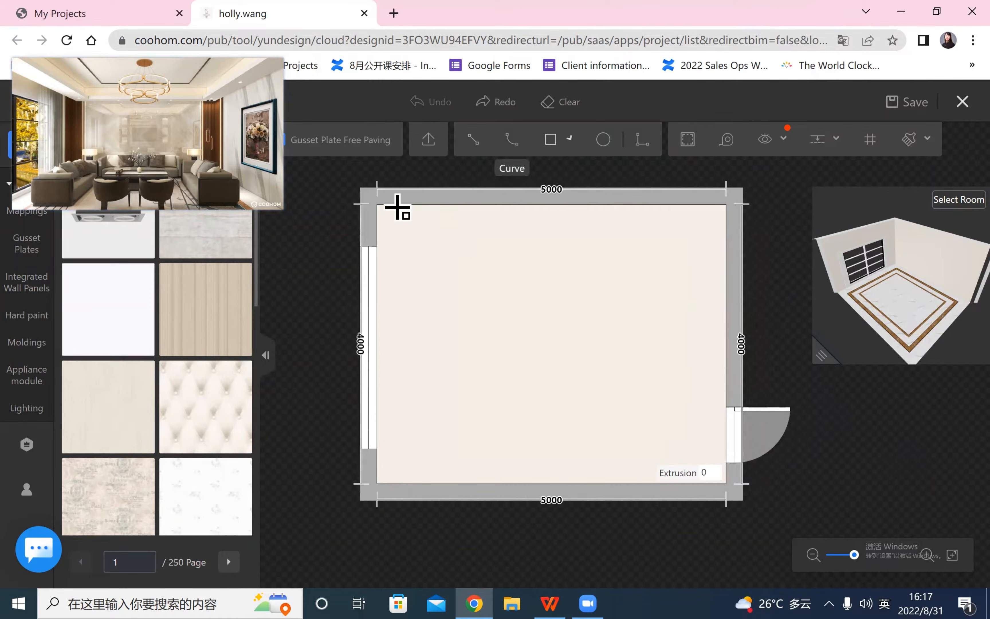
left_click(404, 221)
left_click(707, 460)
right_click(898, 502)
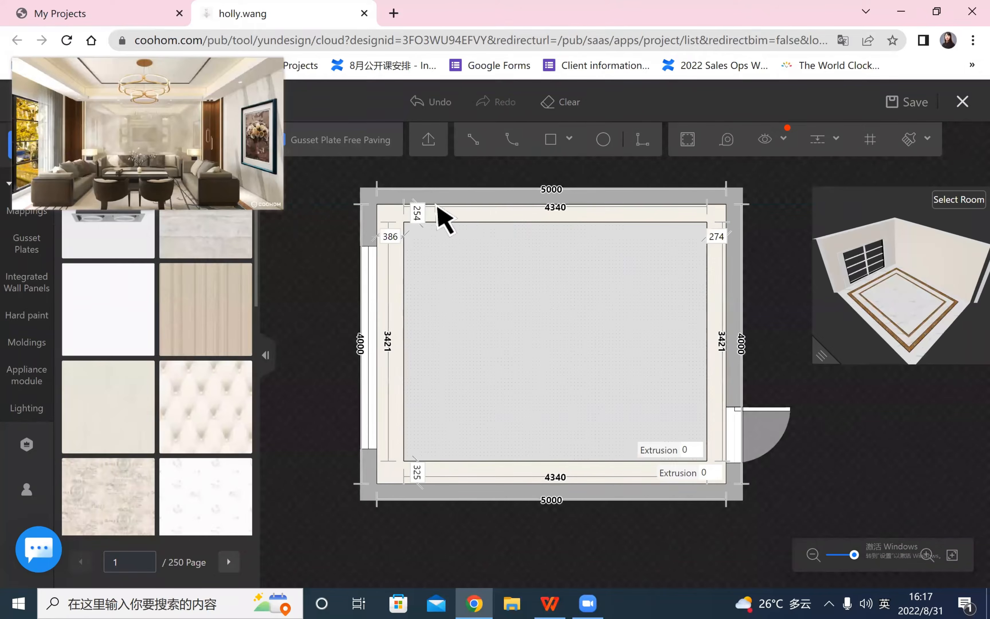
- Set the ceiling rectangle's gap to 100 mm from the plan's upper wall and 100 mm from the door-side wall
type("100")
key("Return")
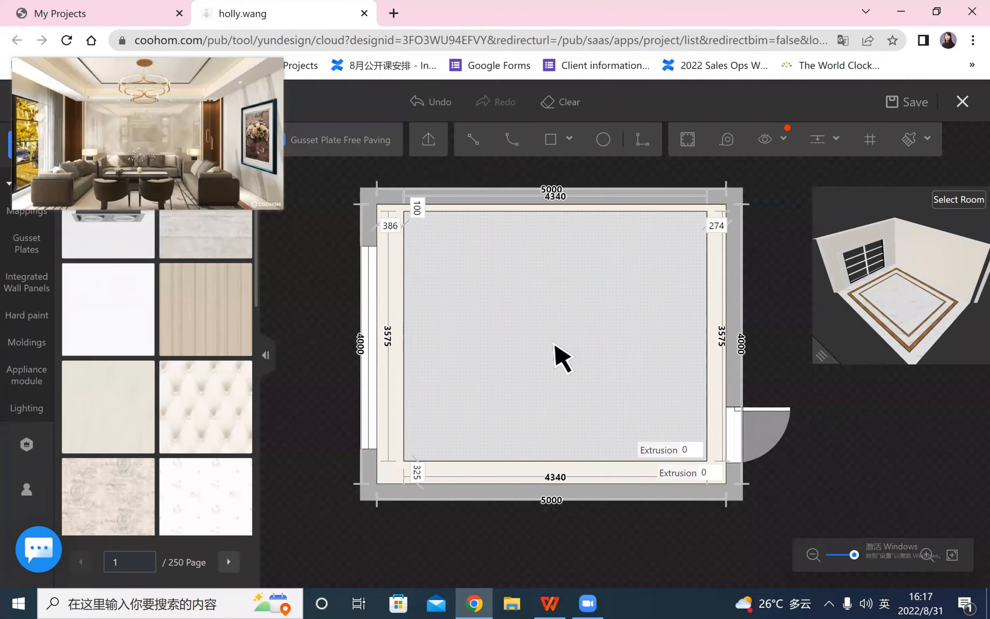
left_click(723, 226)
type("1")
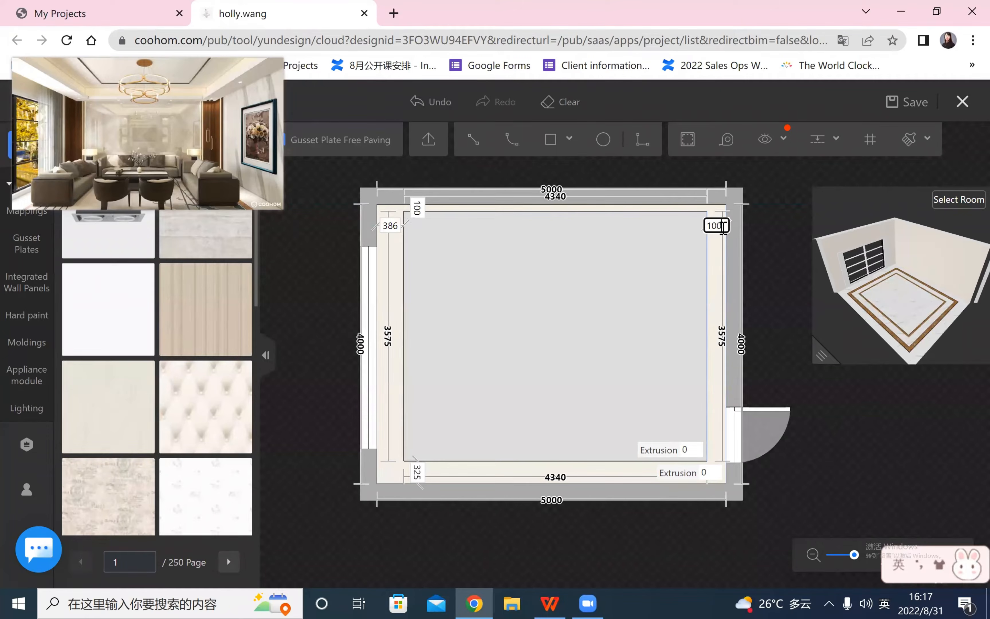
type("00")
key("Return")
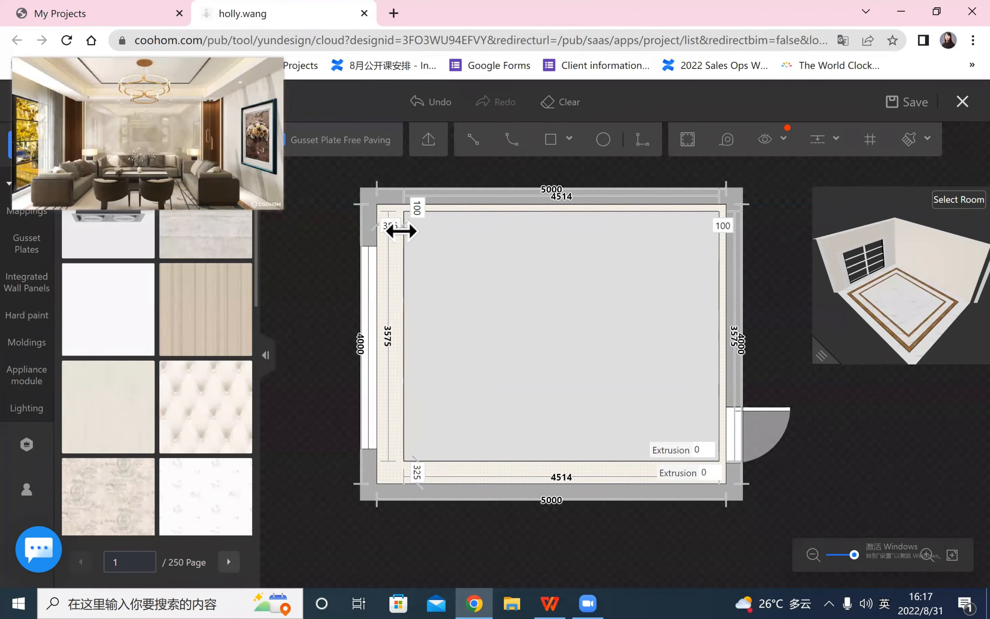
- Set the ceiling rectangle's gap to 300 mm from the window wall and 100 mm from the plan's lower wall
left_click(393, 228)
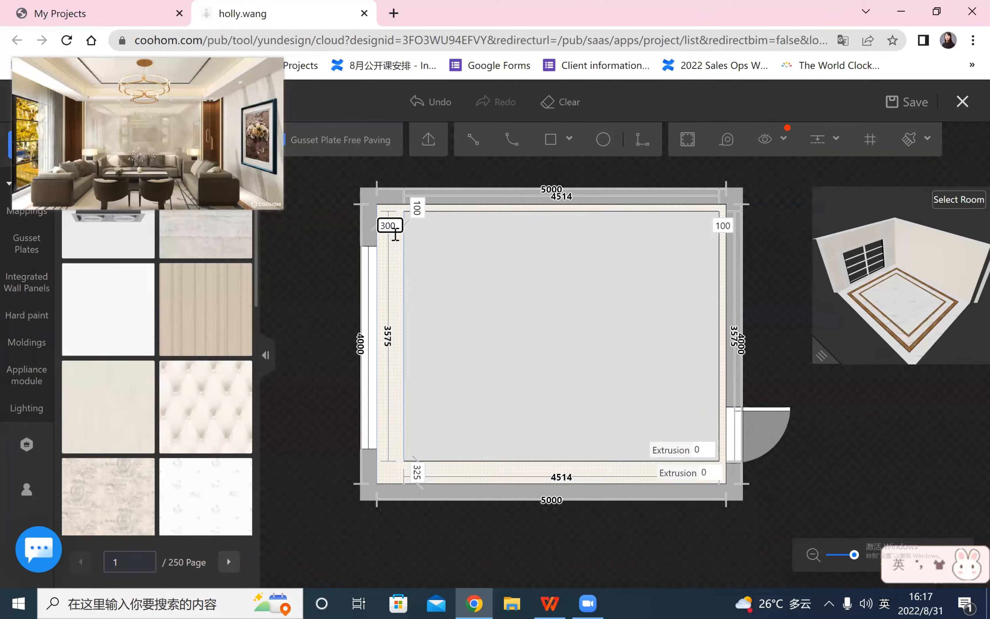
type("300")
key("Return")
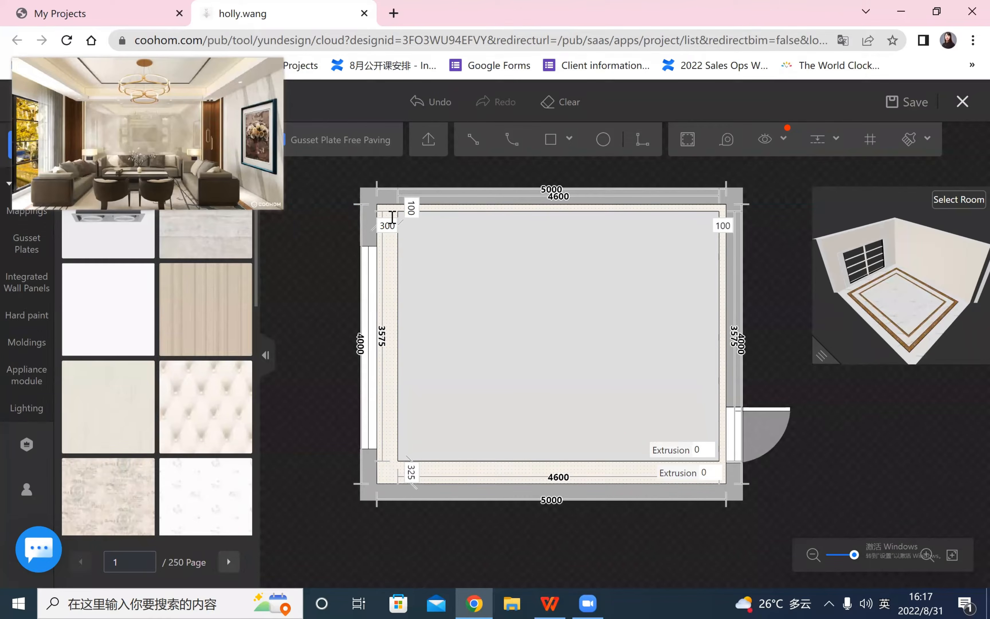
left_click(413, 474)
type("100")
key("Return")
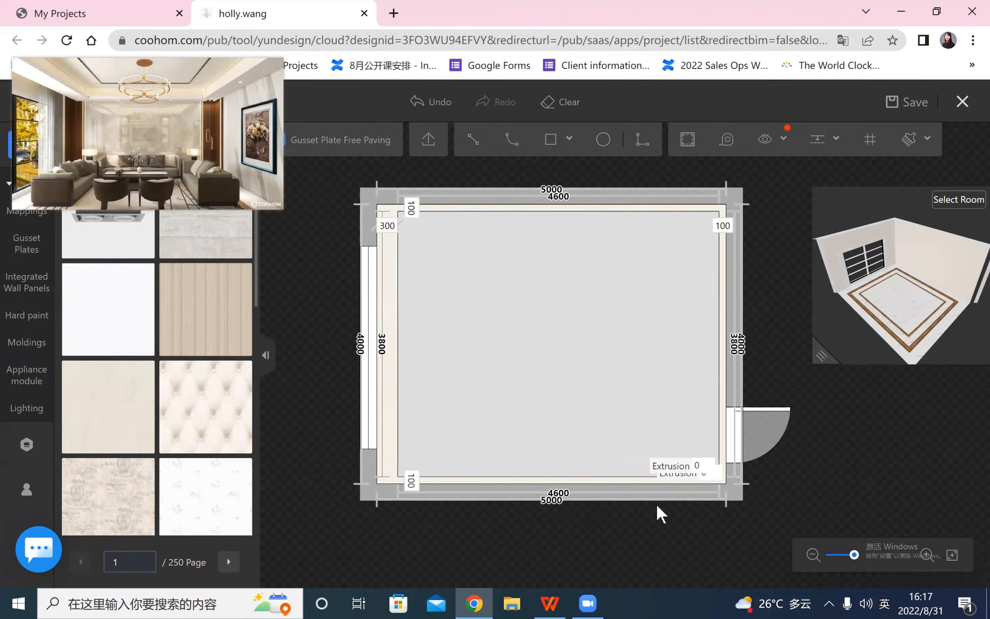
- Set the extrusion of the area inside the ceiling rectangle to 400 mm
scroll(818, 450, "up", 3)
scroll(820, 450, "down", 4)
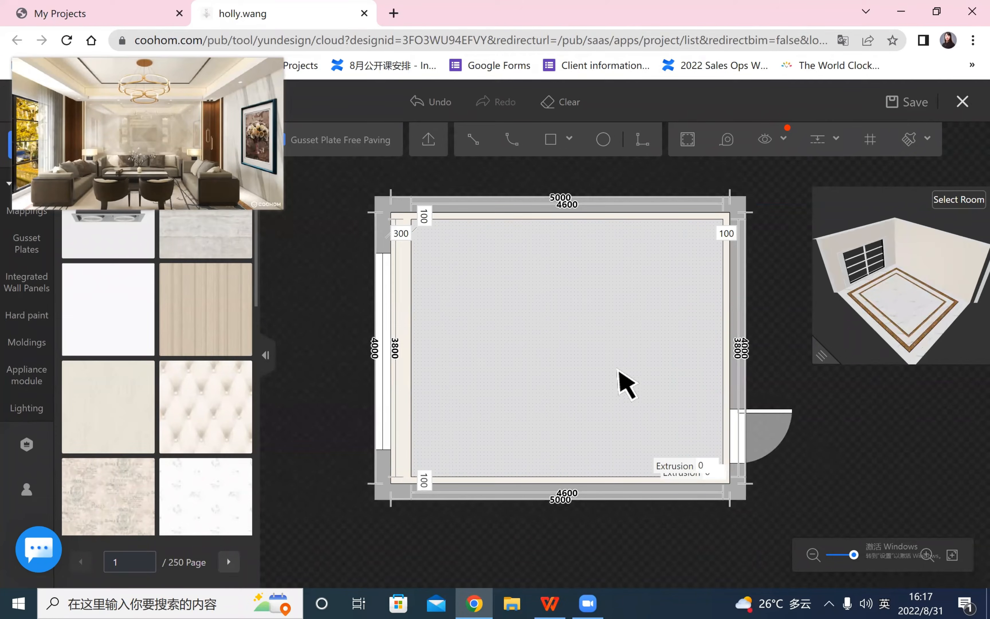
left_click(684, 464)
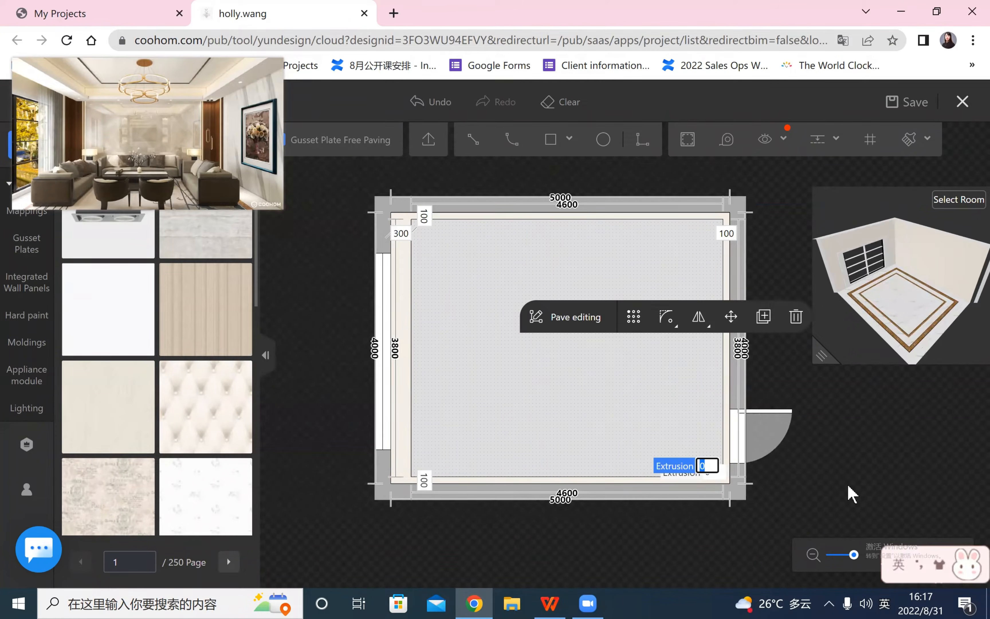
key("Return")
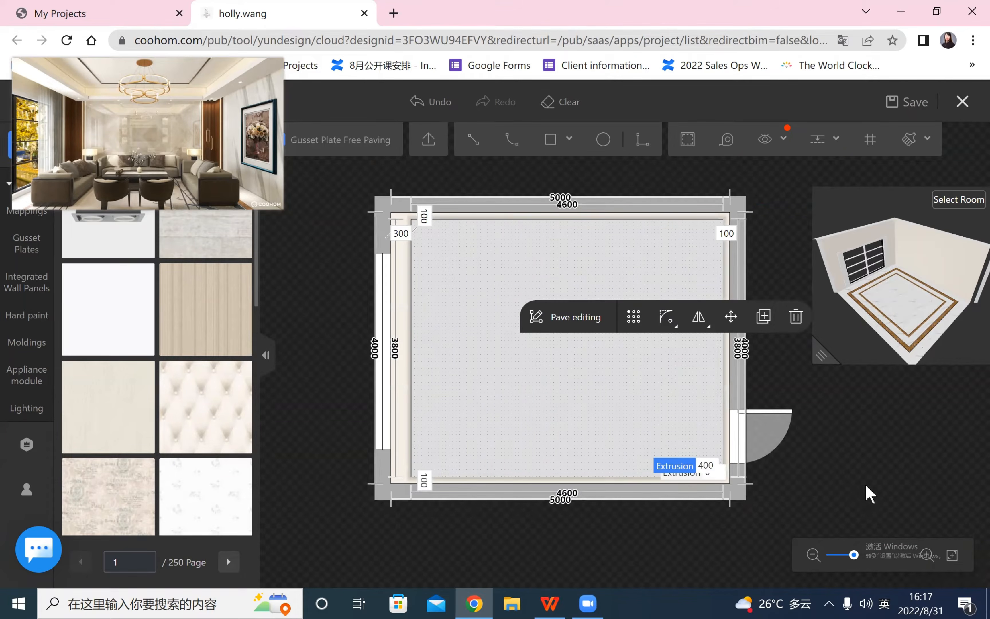
- Enlarge the 3D preview and orbit below the ceiling to examine the extruded area and the gap along the walls, then shrink it
left_click_drag(826, 356, 371, 559)
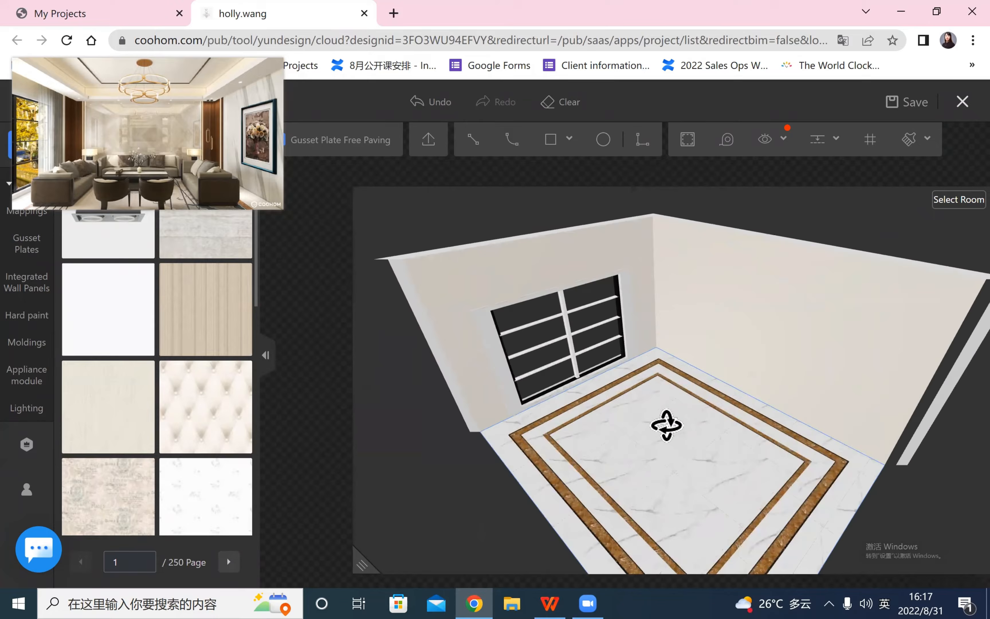
left_click_drag(666, 425, 724, 388)
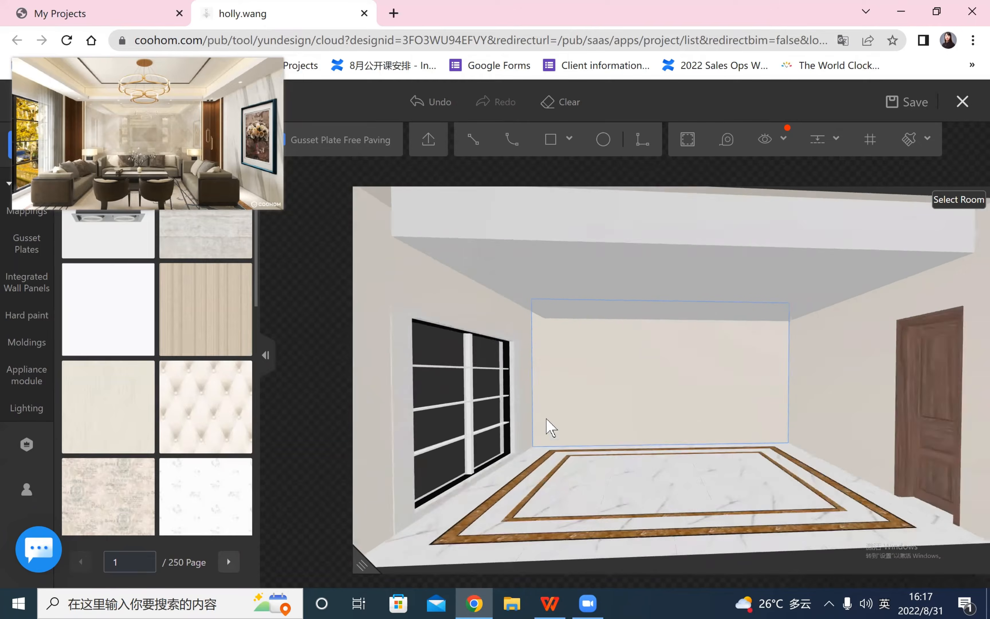
left_click_drag(550, 428, 778, 274)
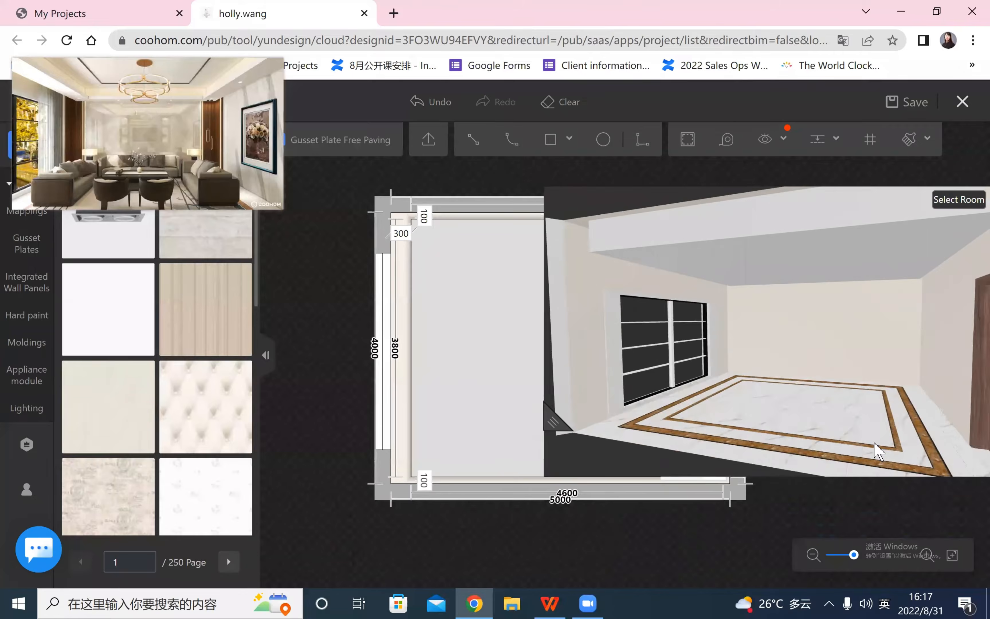
left_click_drag(875, 442, 837, 422)
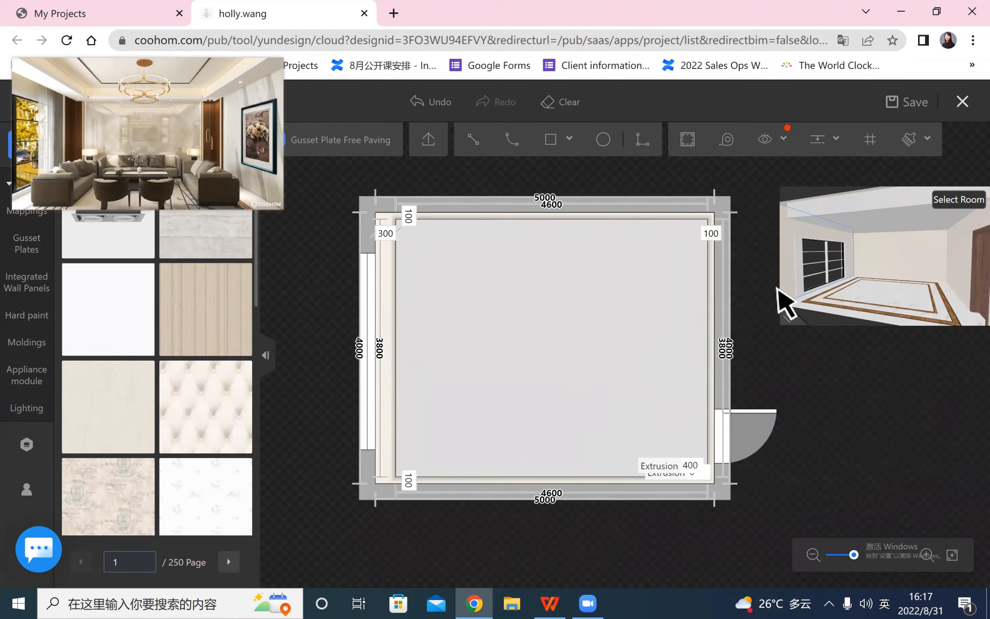
left_click_drag(792, 318, 618, 440)
left_click_drag(820, 358, 762, 234)
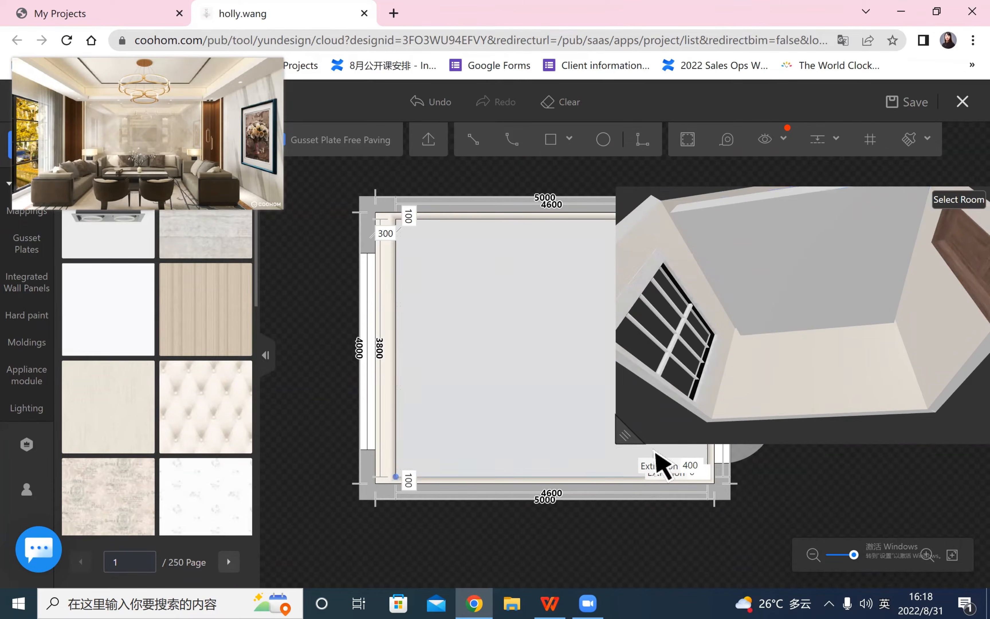
left_click_drag(630, 438, 815, 321)
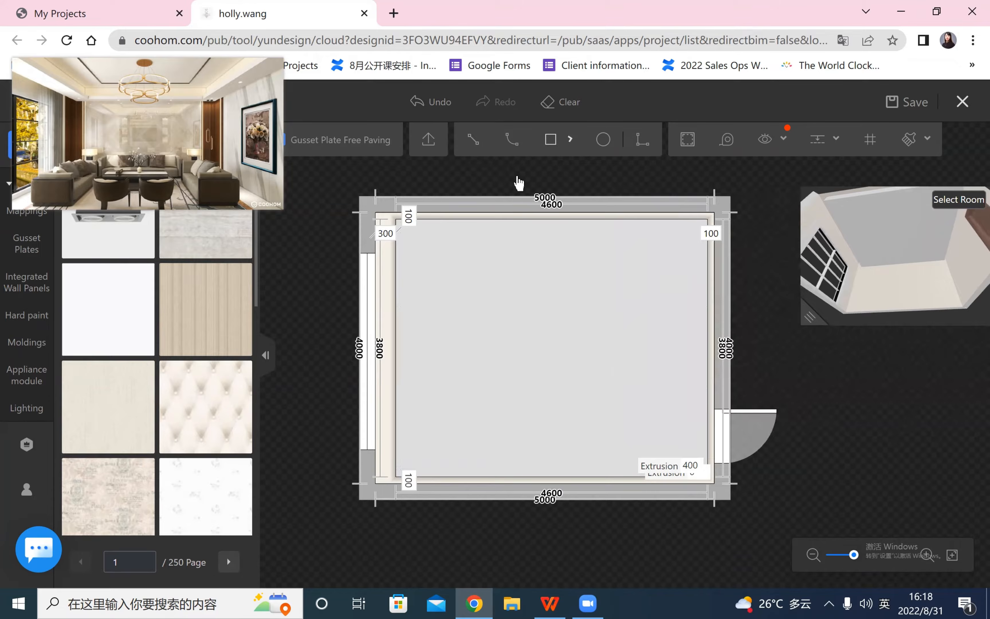
left_click(551, 139)
left_click(433, 232)
left_click(664, 415)
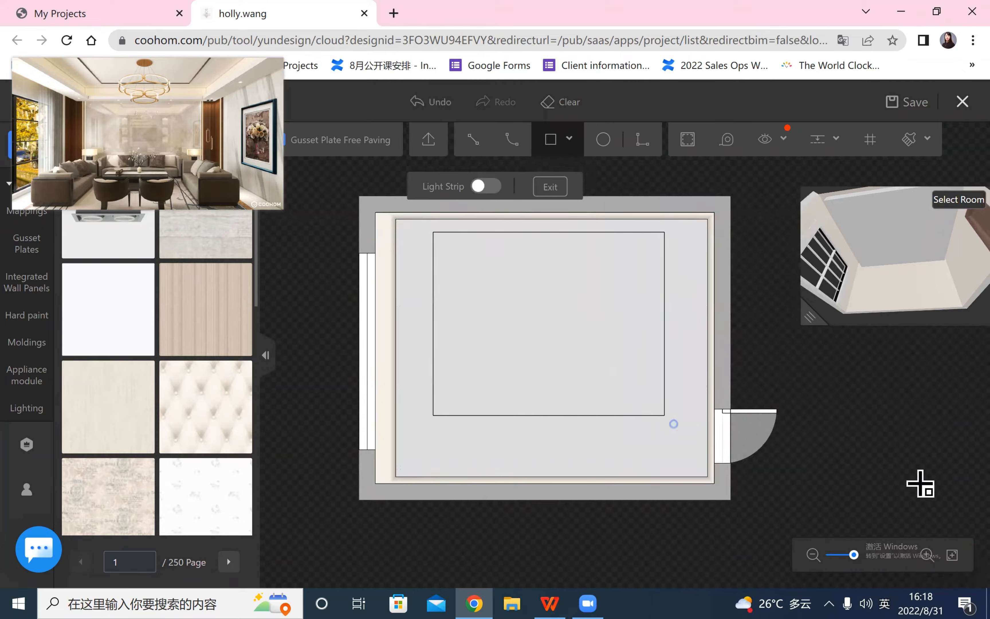
left_click(559, 143)
left_click(438, 102)
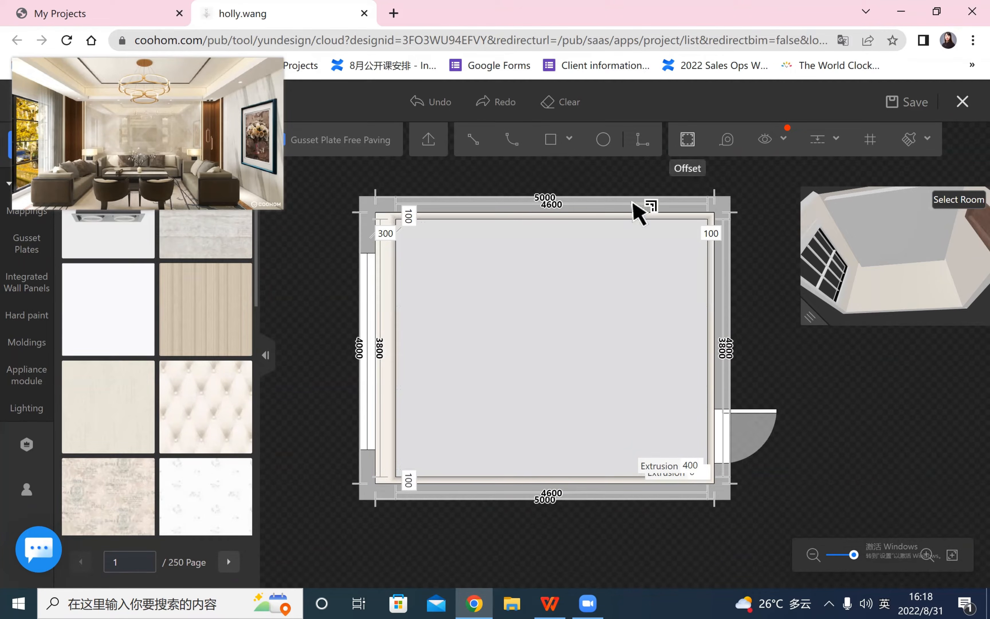
- Offset the extruded ceiling rectangle 300 mm inward and inspect the ceiling in the enlarged 3D preview
left_click(455, 278)
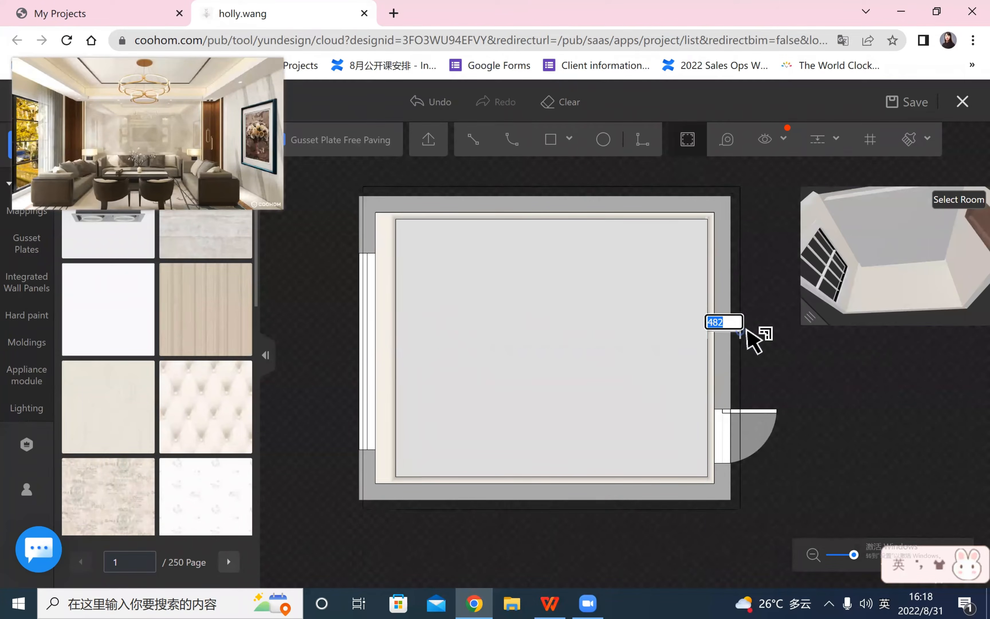
left_click(654, 360)
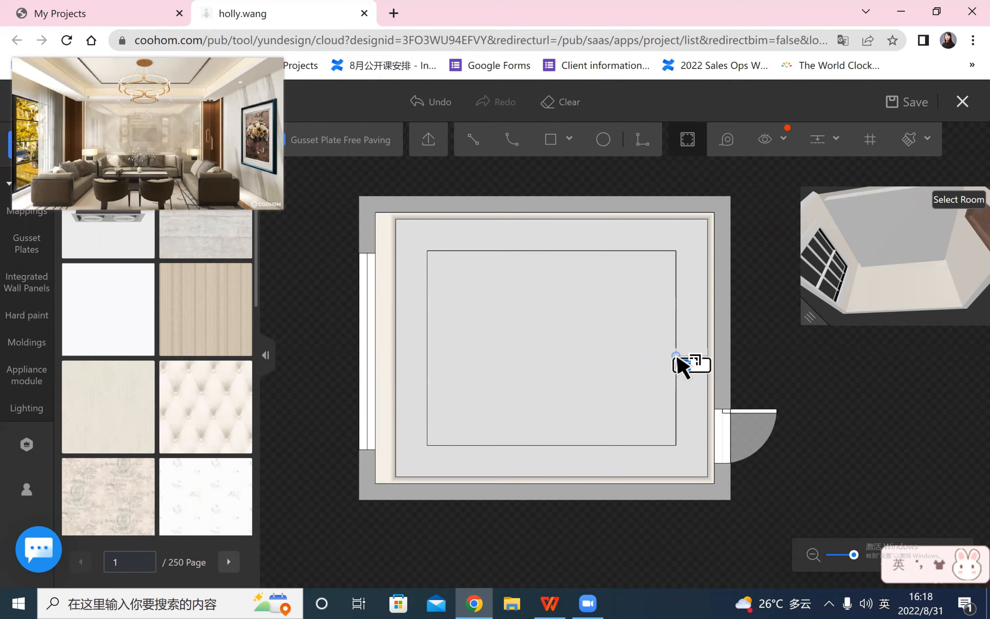
left_click(677, 362)
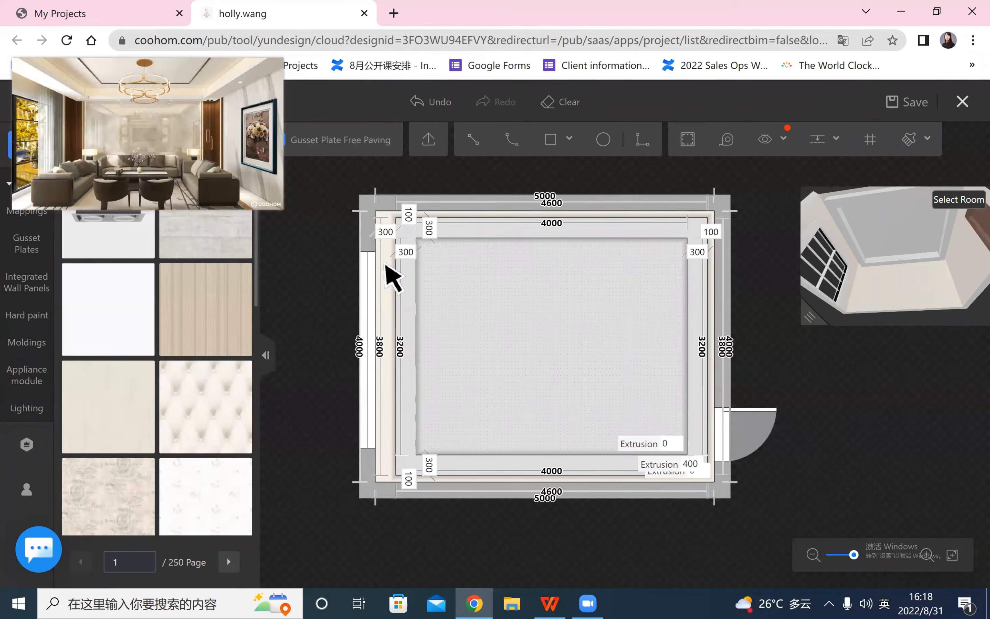
scroll(827, 361, "up", 1)
left_click_drag(819, 321, 421, 512)
left_click_drag(707, 464, 840, 429)
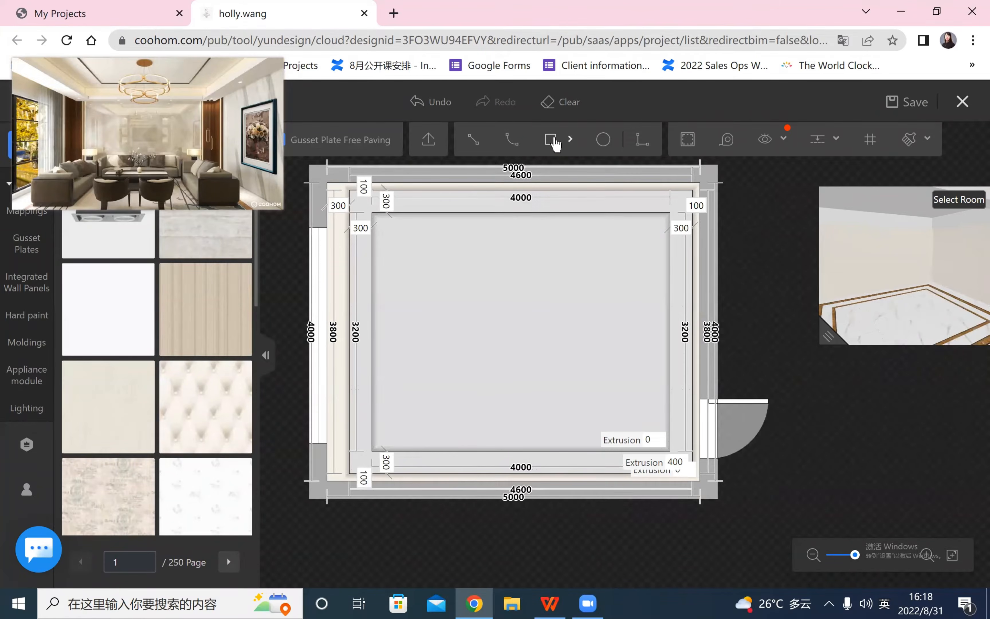
- Offset the 4000 by 3200 mm ceiling rectangle 400 mm inward
left_click(687, 139)
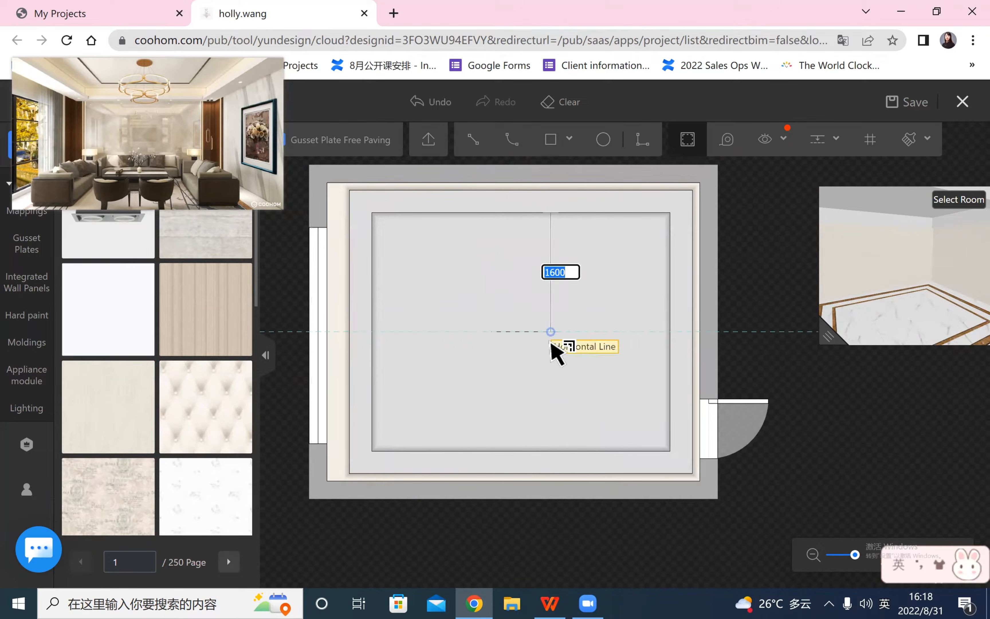
left_click(550, 332)
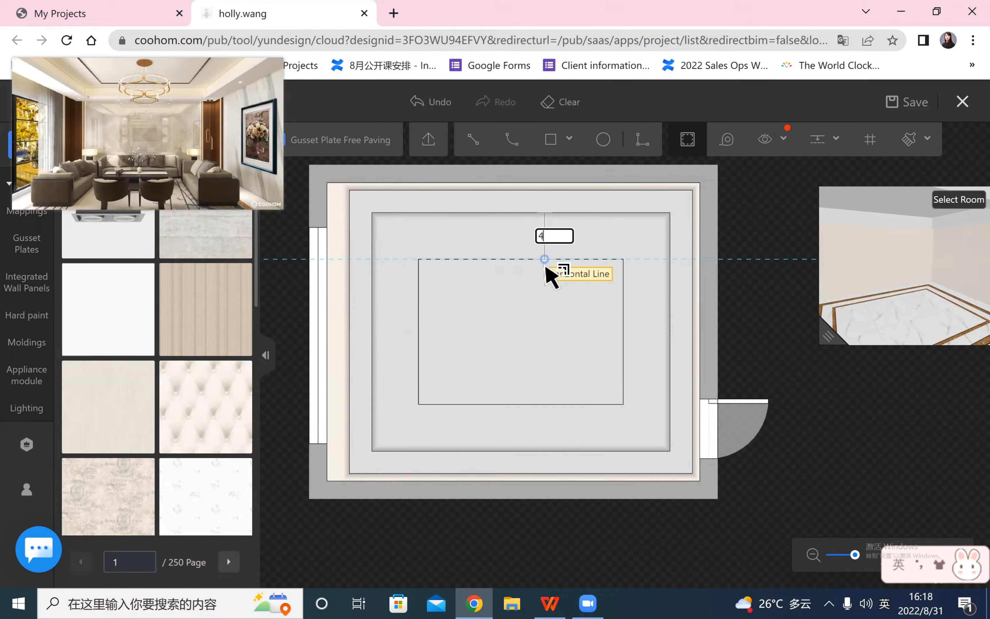
key("Return")
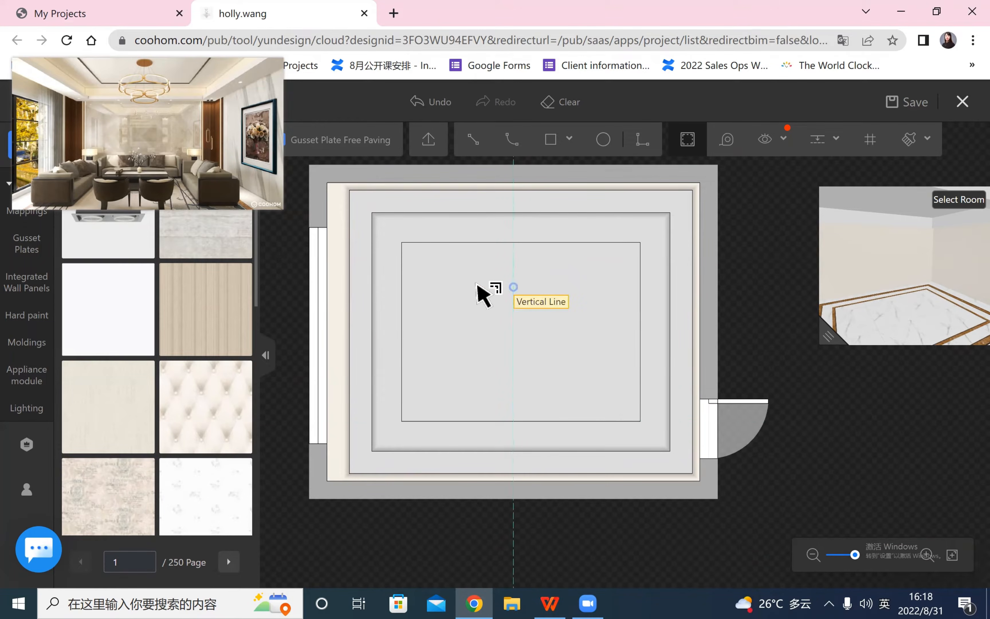
right_click(892, 444)
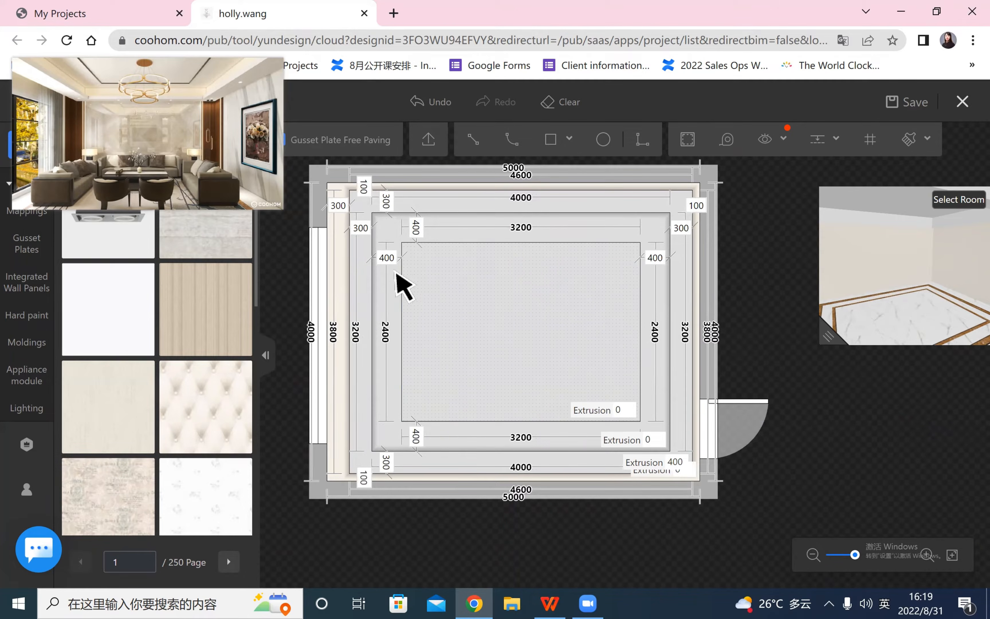
- Set the innermost ceiling rectangle's gaps toward the window side and the door side to 600 mm each
left_click(386, 258)
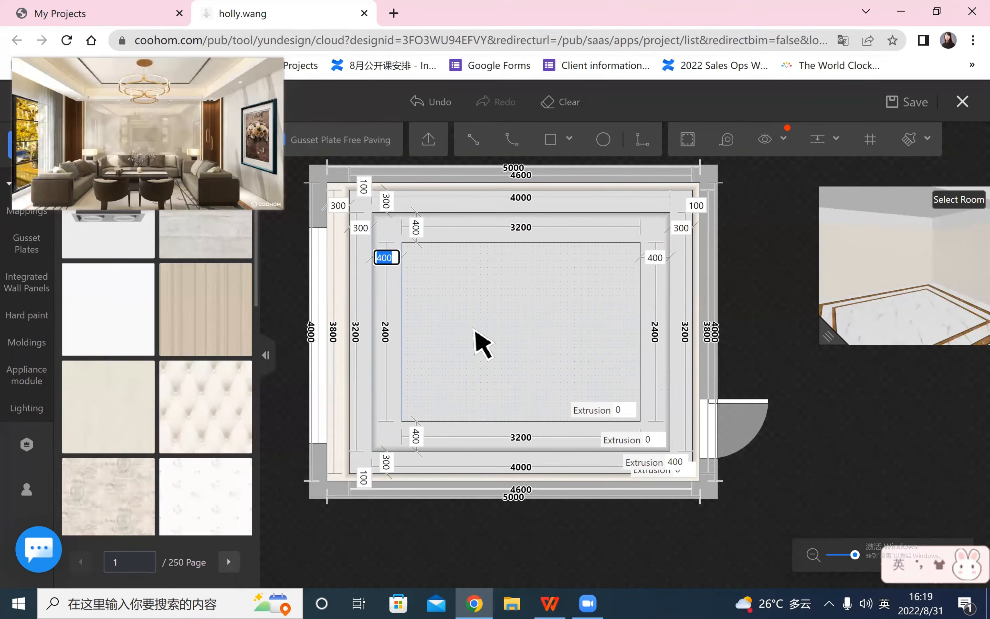
type("600")
key("Return")
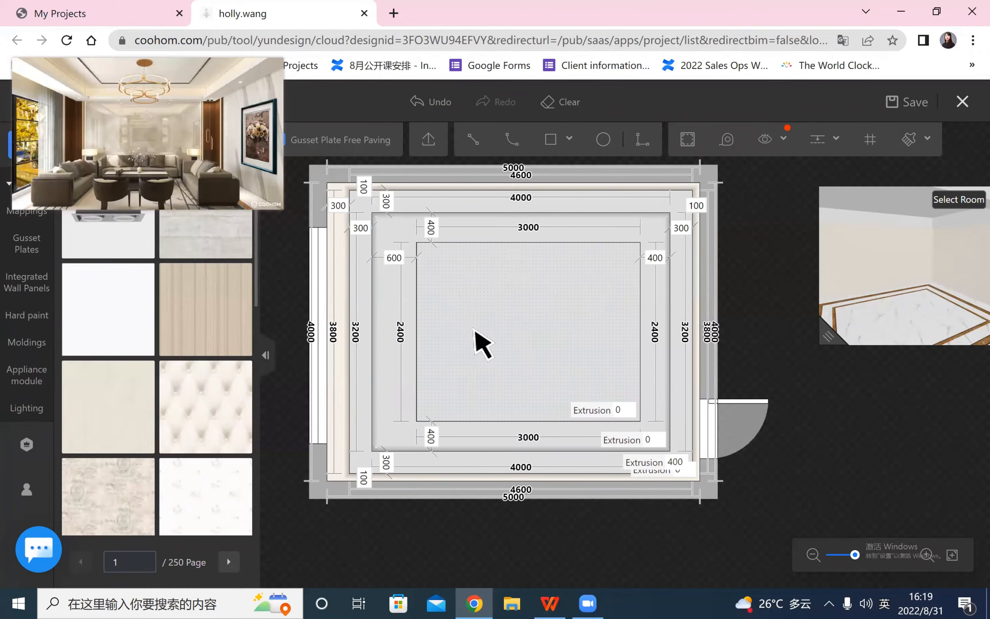
left_click(672, 250)
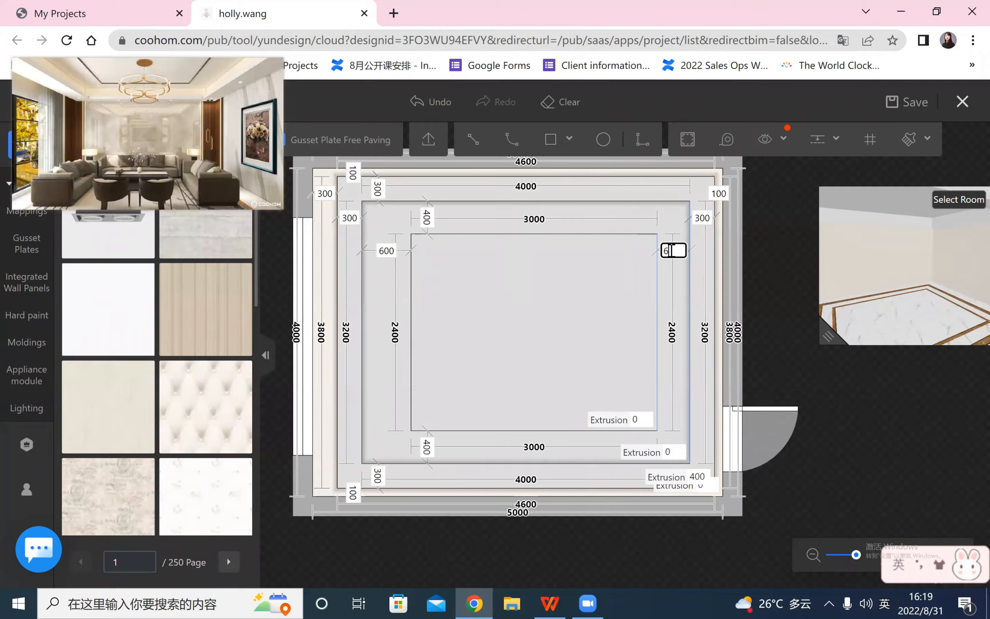
key("Return")
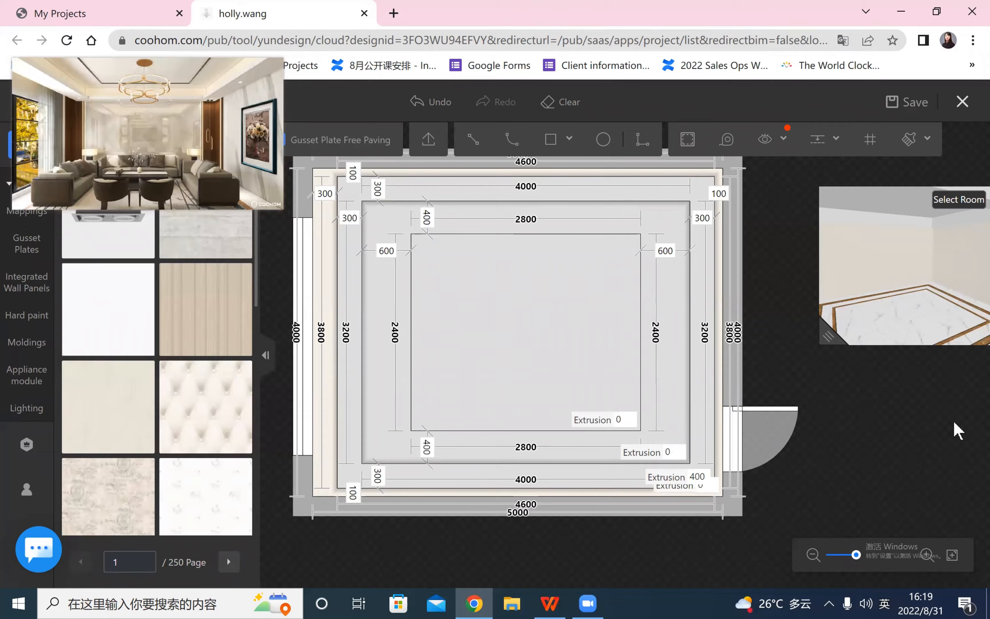
scroll(949, 434, "down", 2)
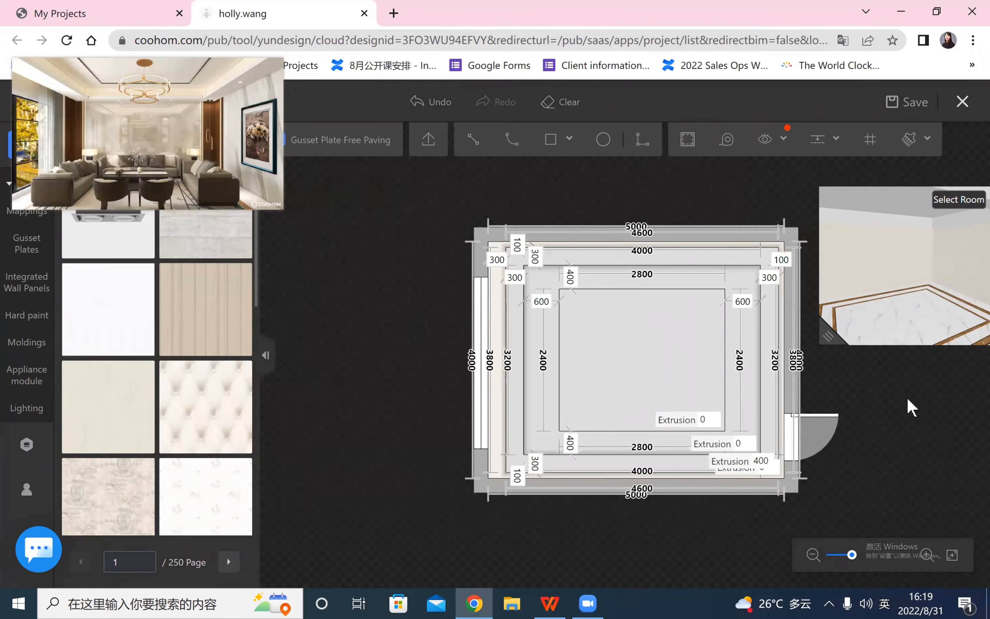
- Copy the cream paving material from the outer ceiling border onto the three ceiling areas inside it
scroll(909, 408, "up", 3)
left_click(831, 337)
left_click_drag(758, 398, 923, 462)
scroll(955, 405, "up", 2)
scroll(946, 406, "down", 2)
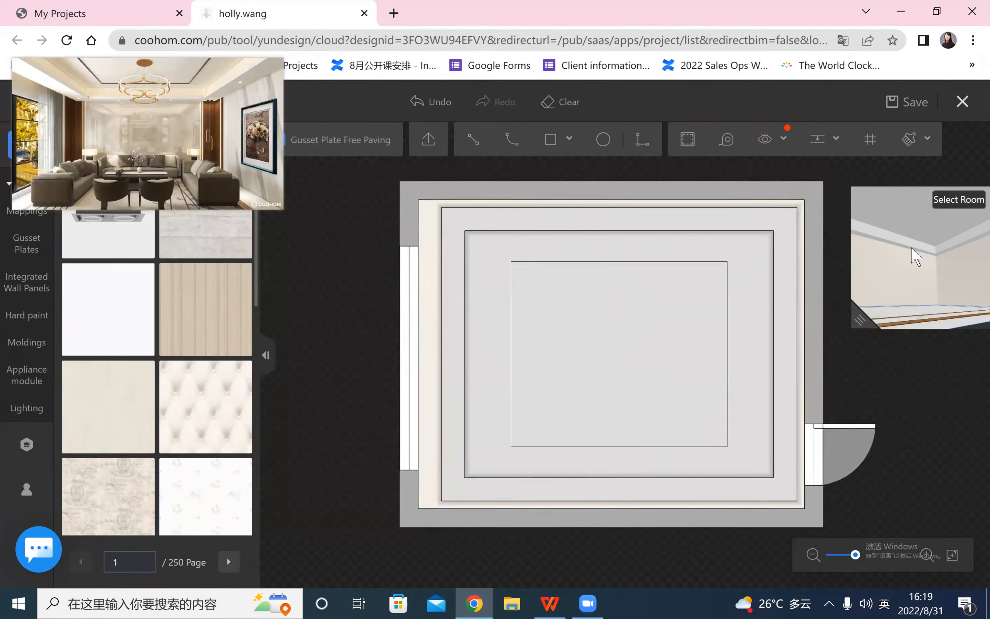
left_click(908, 139)
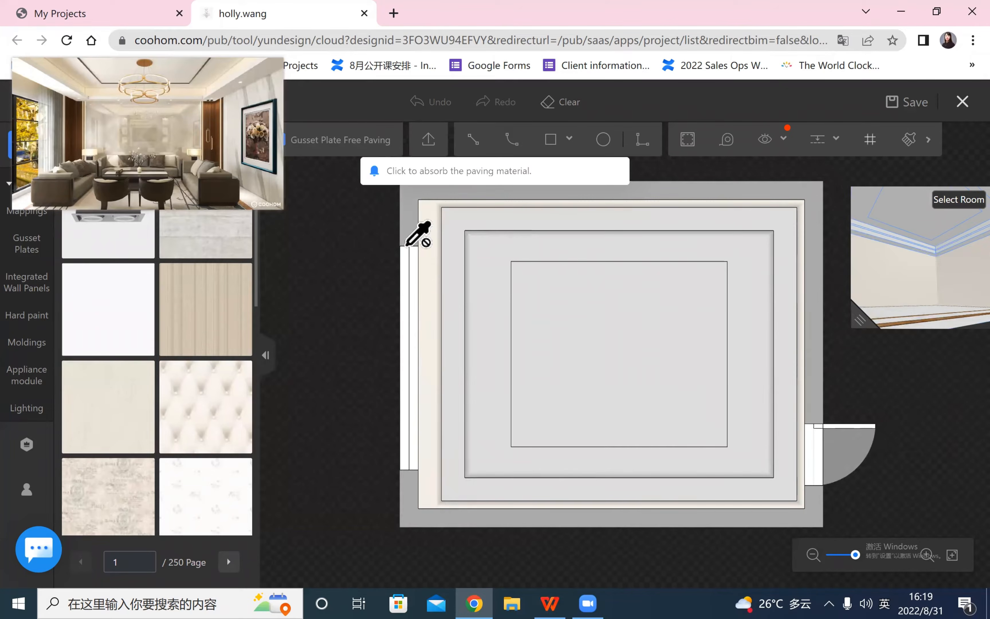
left_click(434, 290)
left_click(453, 273)
left_click(474, 271)
left_click(537, 320)
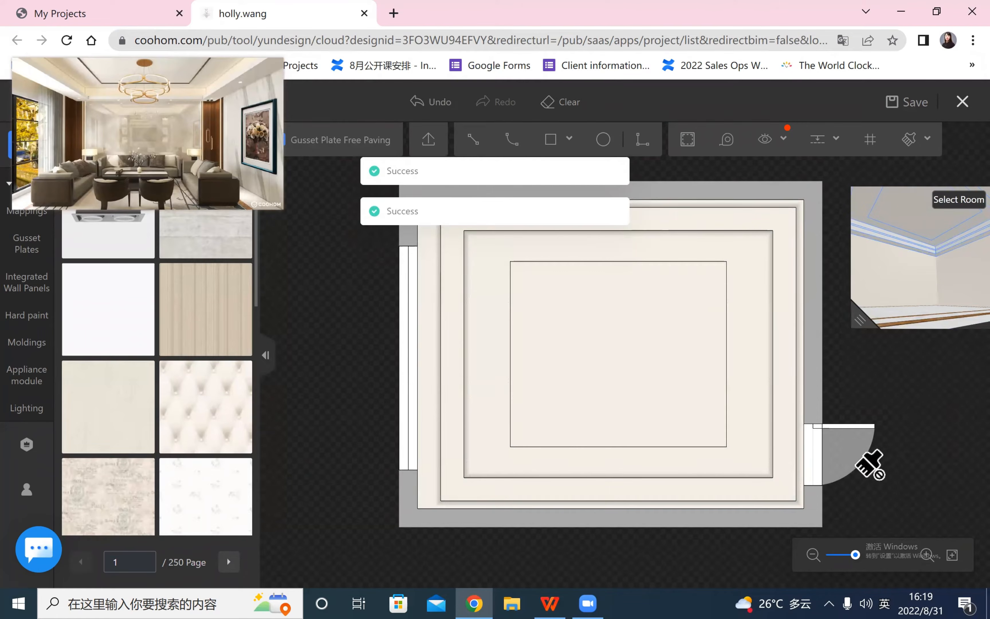
right_click(950, 417)
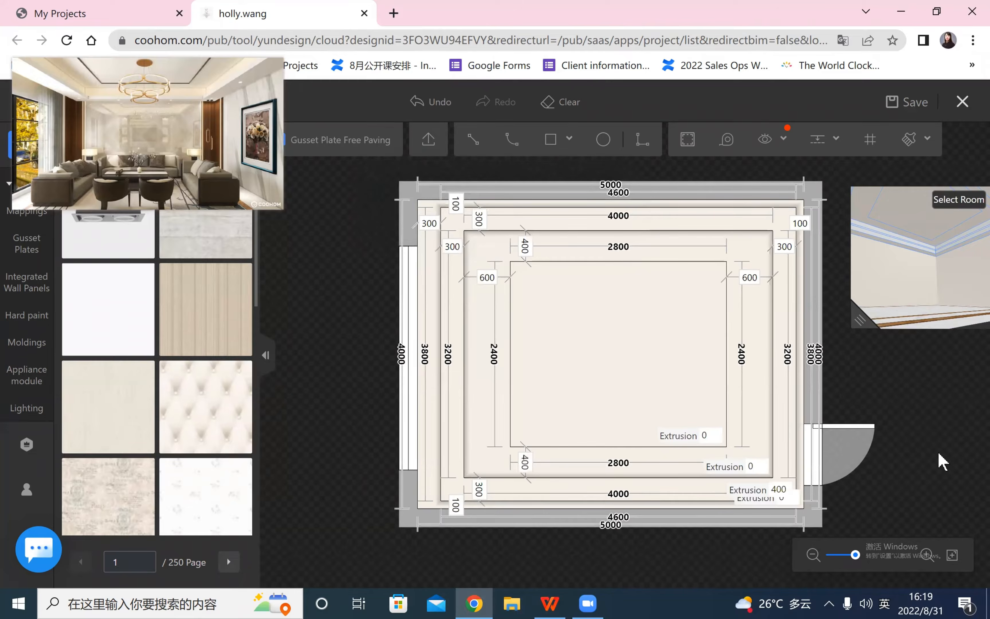
mouse_move(940, 460)
left_mouse_down()
mouse_move(894, 453)
mouse_move(943, 458)
mouse_move(909, 455)
left_mouse_up()
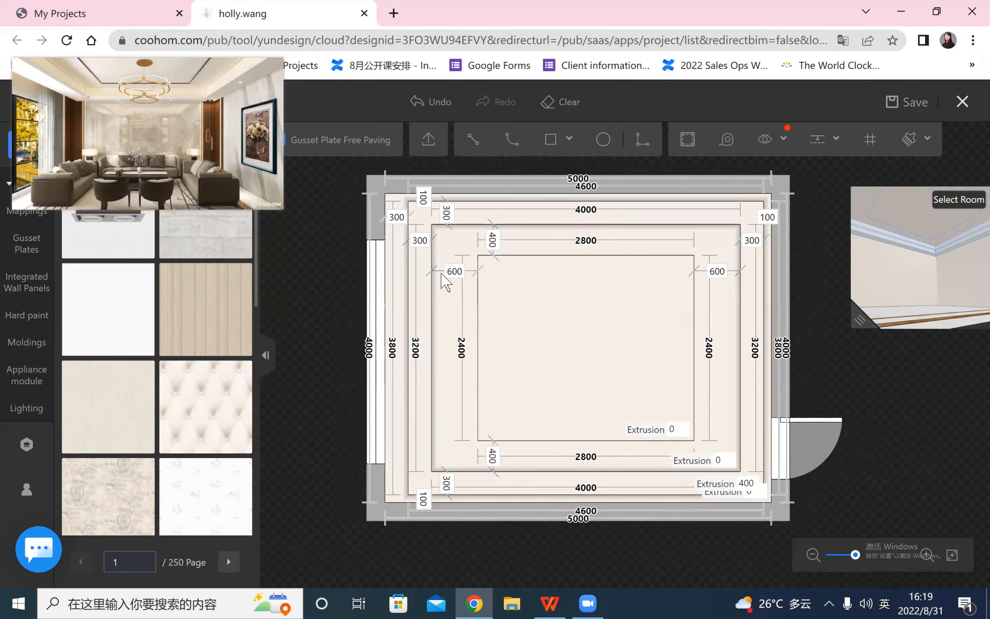
- Inspect the 400 mm extruded ceiling border in the enlarged 3D preview from several angles
left_click(748, 386)
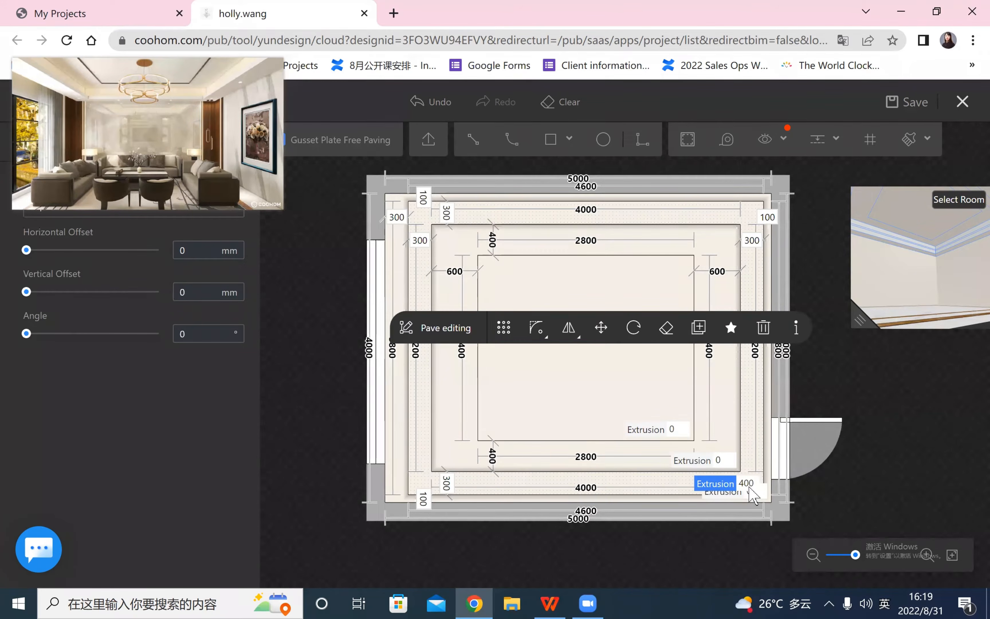
left_click_drag(862, 318, 535, 460)
left_click_drag(675, 365, 637, 327)
left_click_drag(633, 237, 638, 385)
left_click_drag(532, 454, 806, 308)
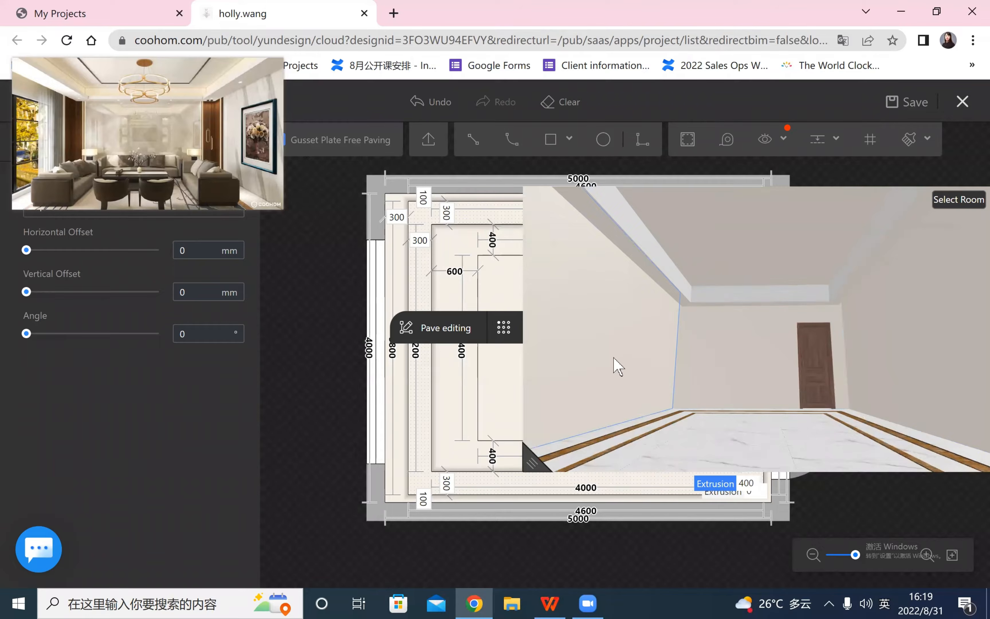
- Add an indented lamp belt with an orange #FFCE87 light strip to the window-side line of the 4600 by 3800 mm ceiling rectangle
left_click(424, 284)
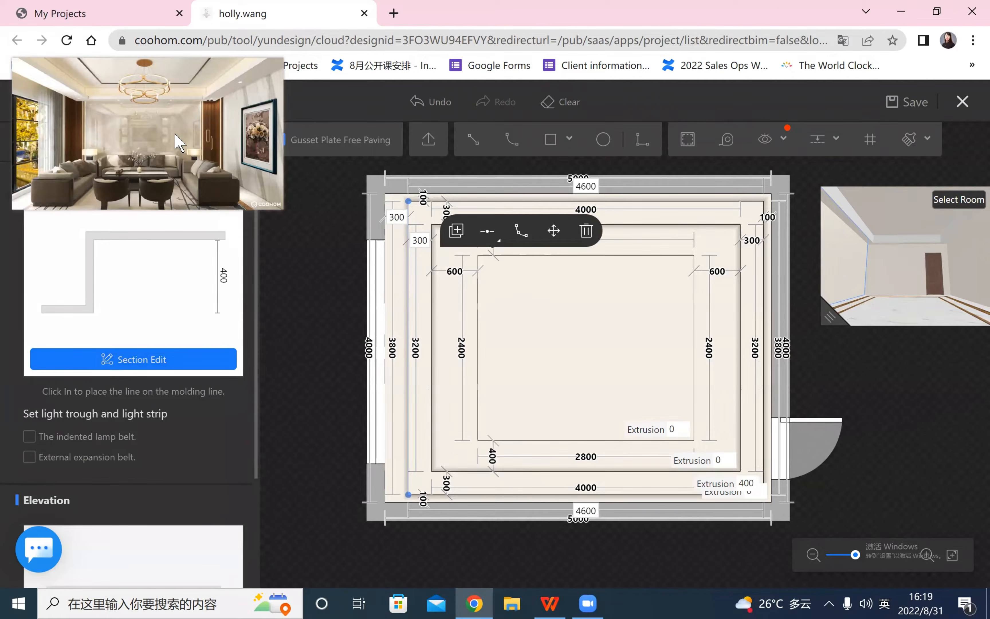
left_click(30, 436)
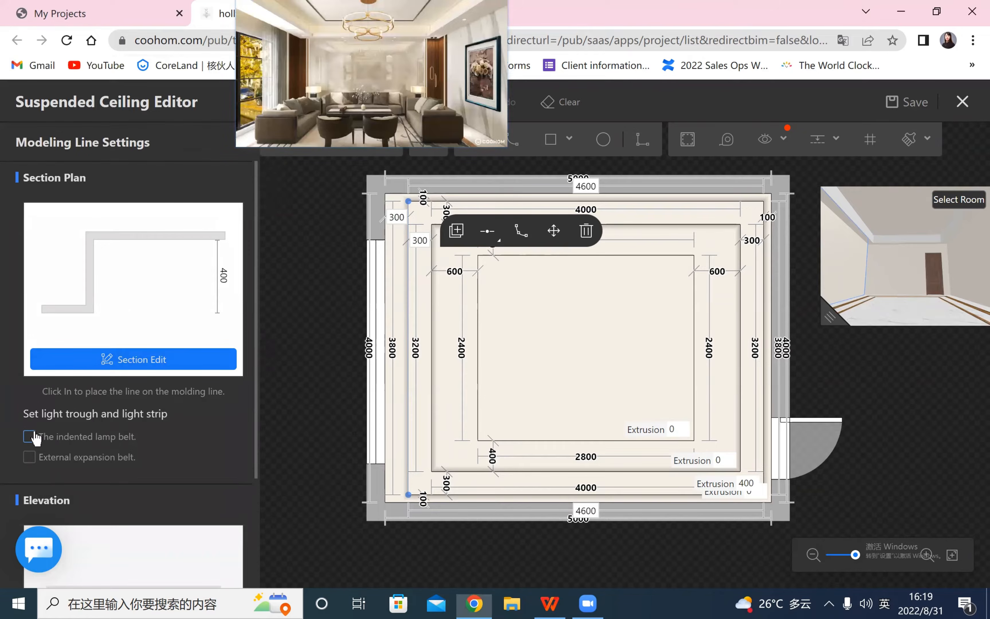
scroll(175, 450, "down", 4)
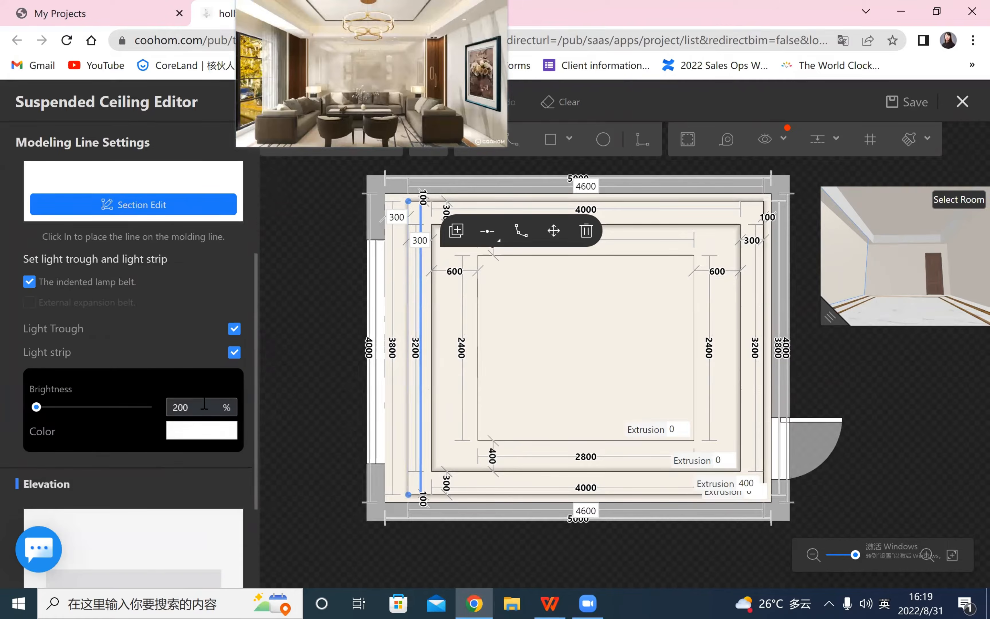
left_click(209, 433)
left_click(364, 332)
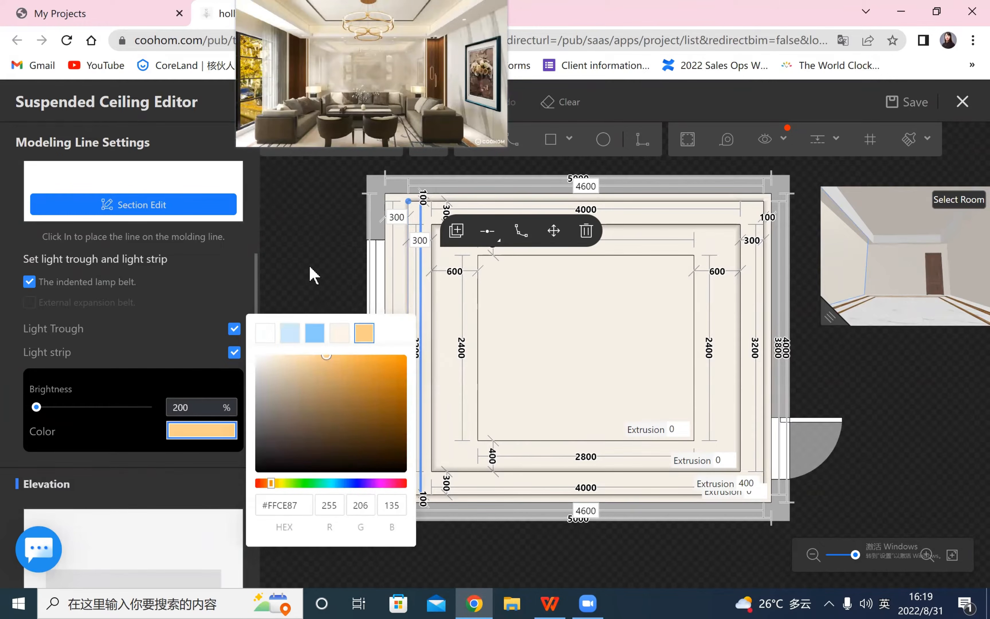
left_click(314, 275)
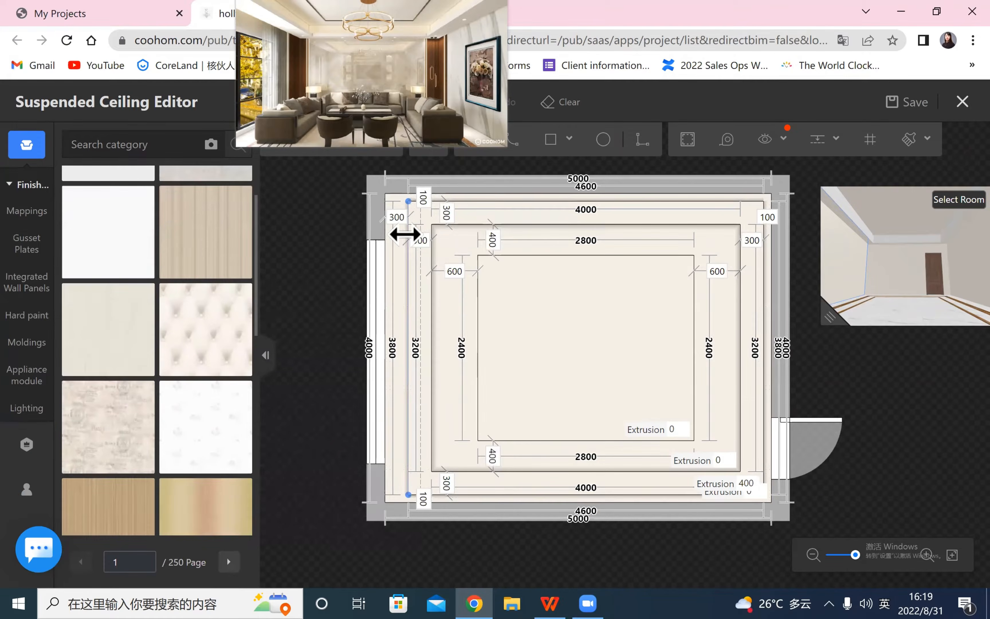
- Pave the elevation of the same window-side ceiling line with the cream White-tailed deer finish from the favorites
left_click(407, 232)
scroll(140, 437, "down", 6)
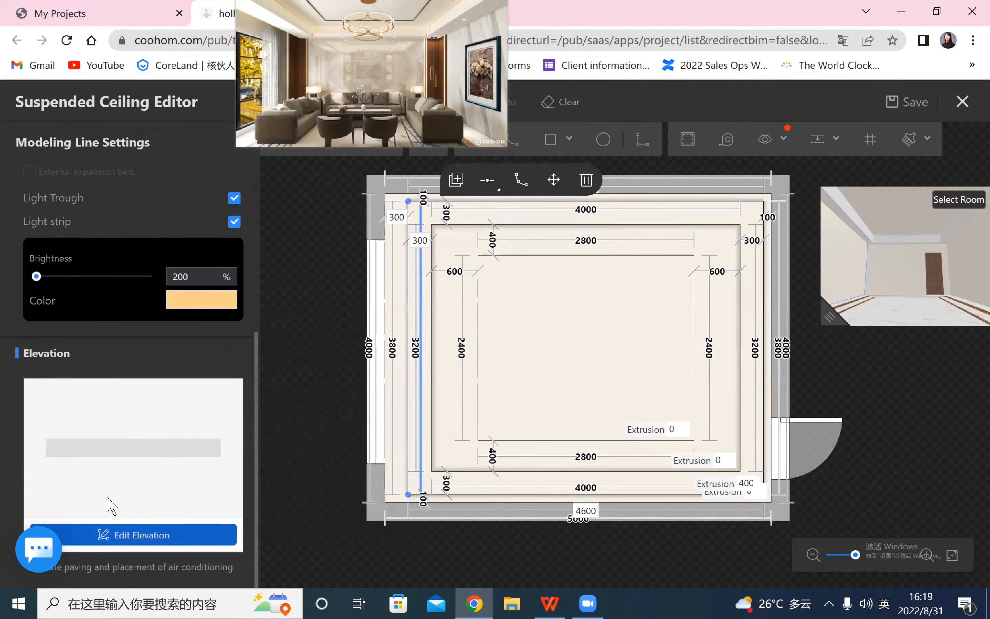
left_click(116, 536)
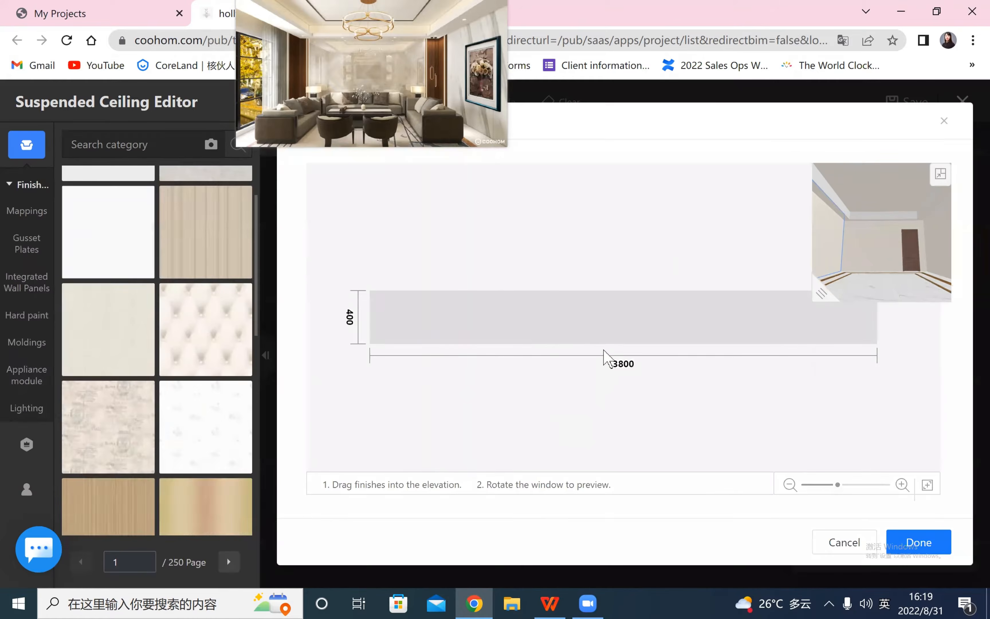
scroll(162, 389, "down", 3)
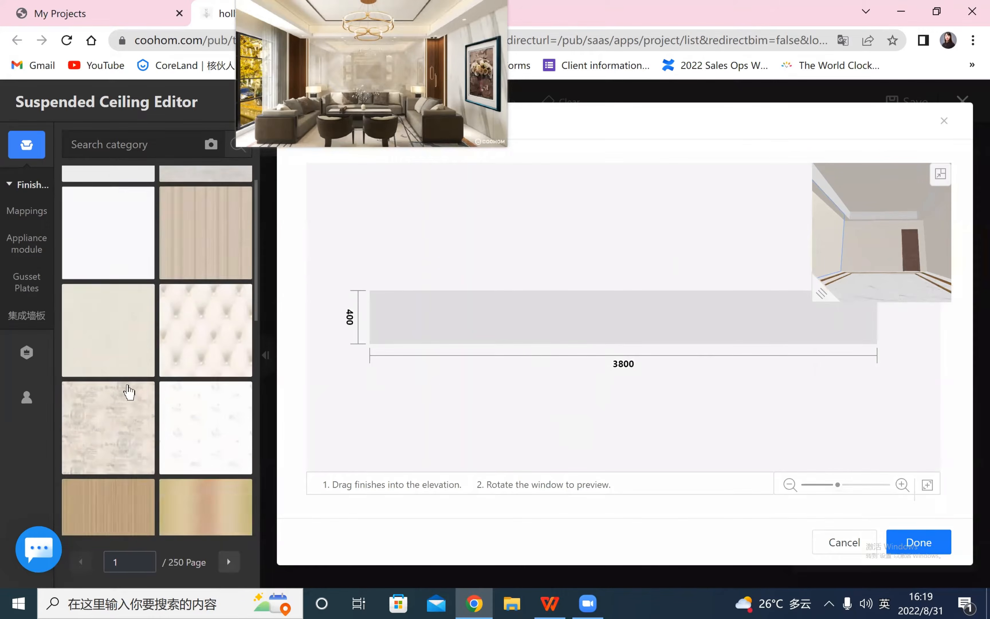
left_click(26, 397)
scroll(216, 385, "down", 10)
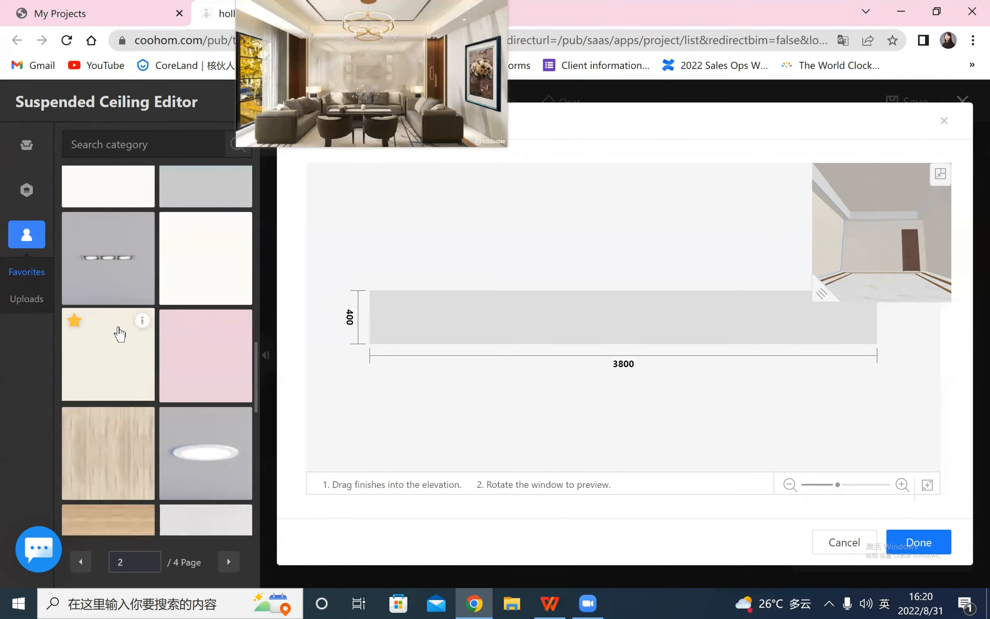
mouse_move(140, 322)
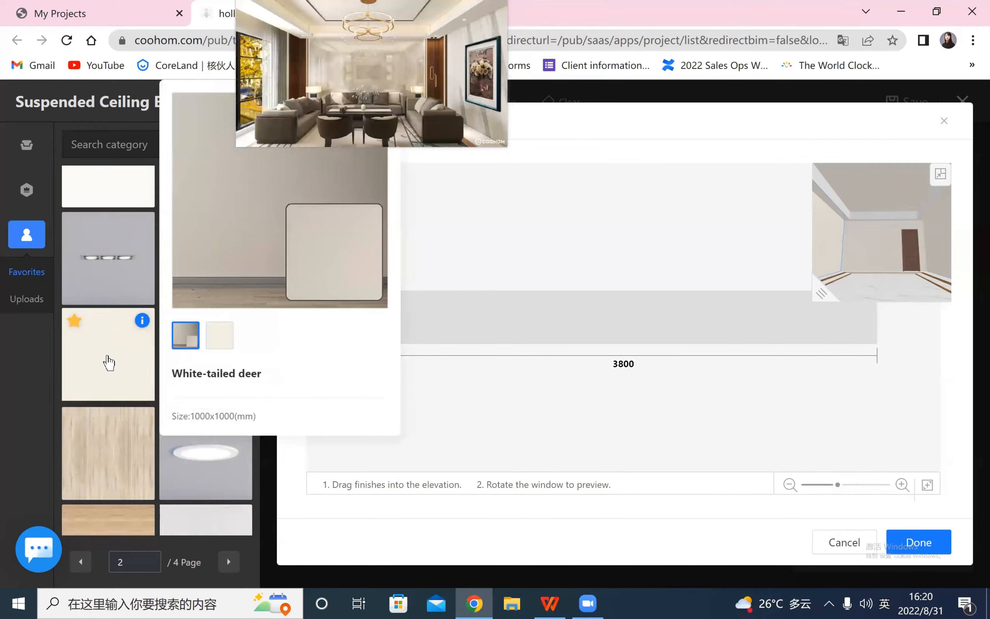
left_click_drag(135, 375, 583, 324)
left_click(896, 541)
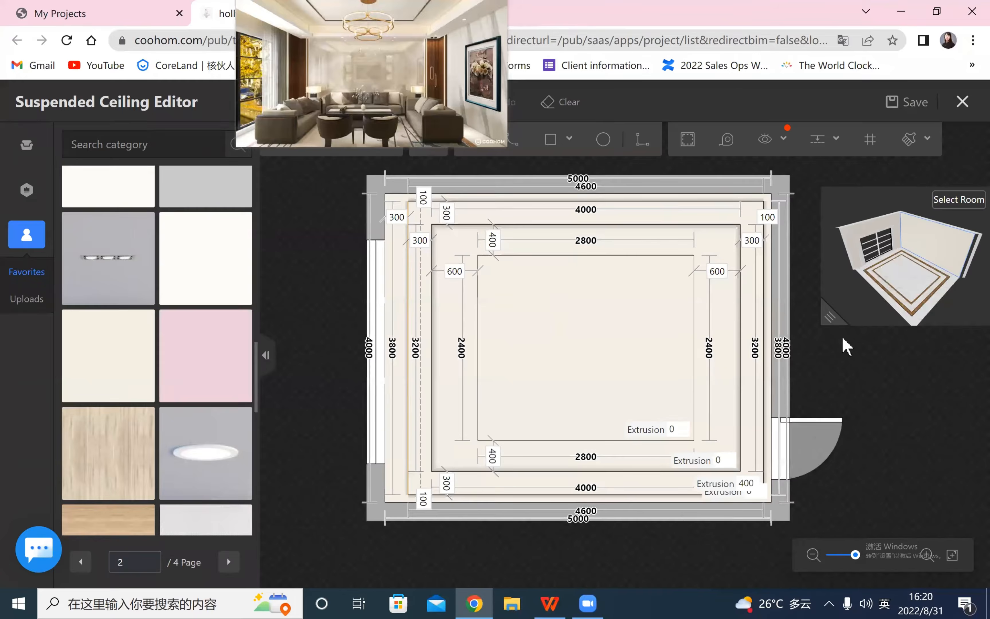
- Check the window-side light trough and its finish in the enlarged 3D preview
left_click_drag(833, 324, 403, 467)
scroll(741, 348, "up", 4)
left_click_drag(741, 349, 523, 278)
left_click_drag(649, 295, 853, 324)
scroll(466, 391, "up", 2)
scroll(329, 282, "down", 1)
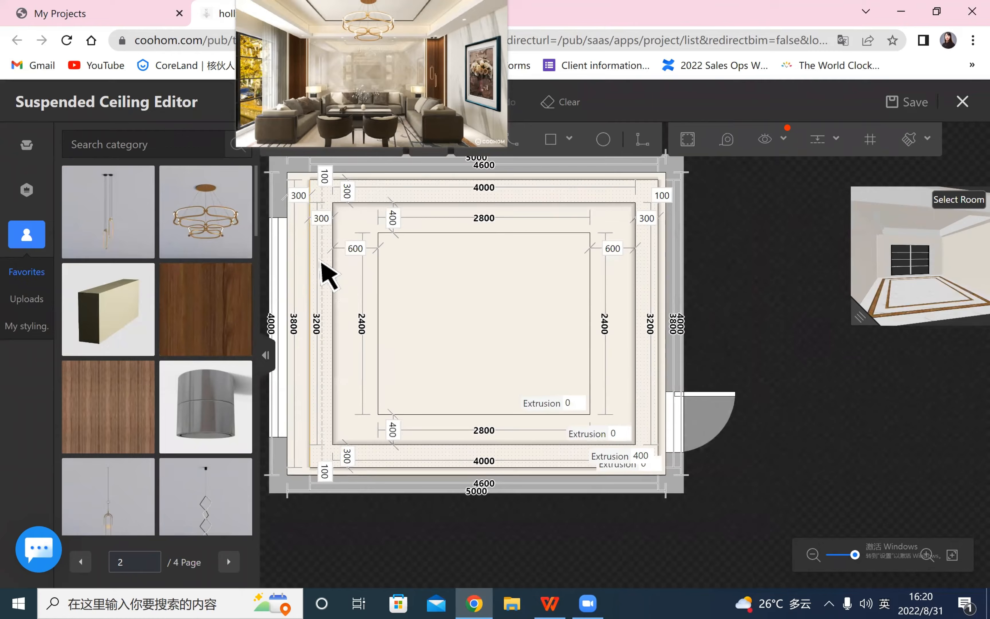
- Copy the window-side line's light trough and finish onto the other three sides of the 4600 by 3800 mm rectangle
left_click(309, 254)
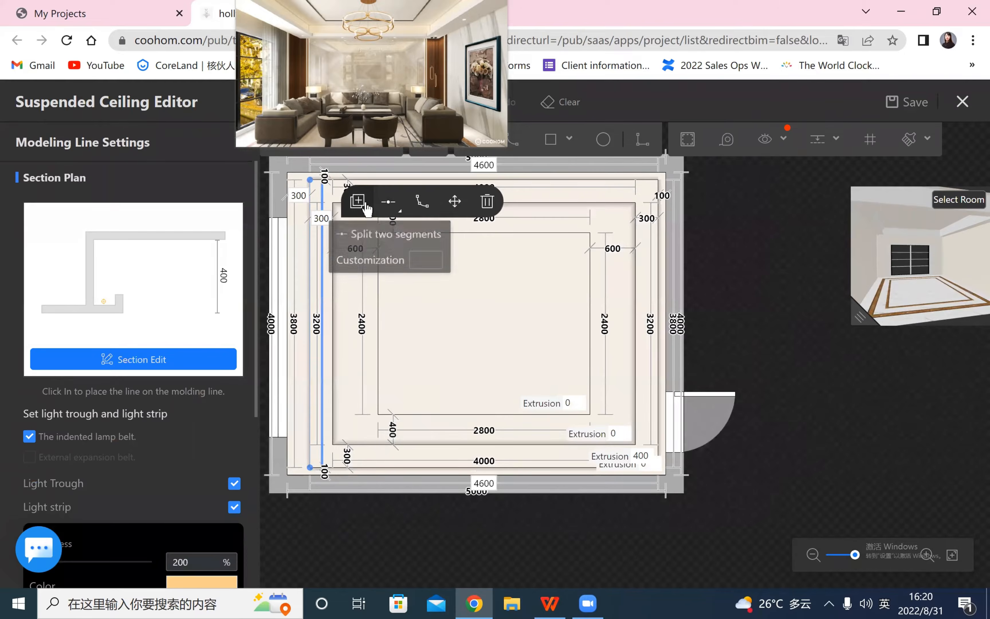
left_click(351, 196)
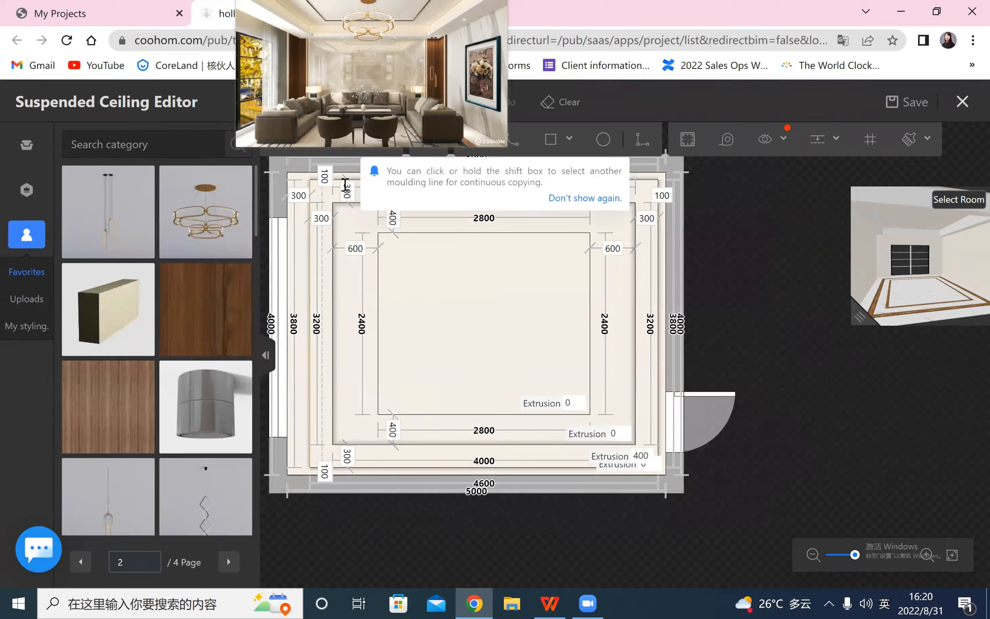
left_click(360, 184)
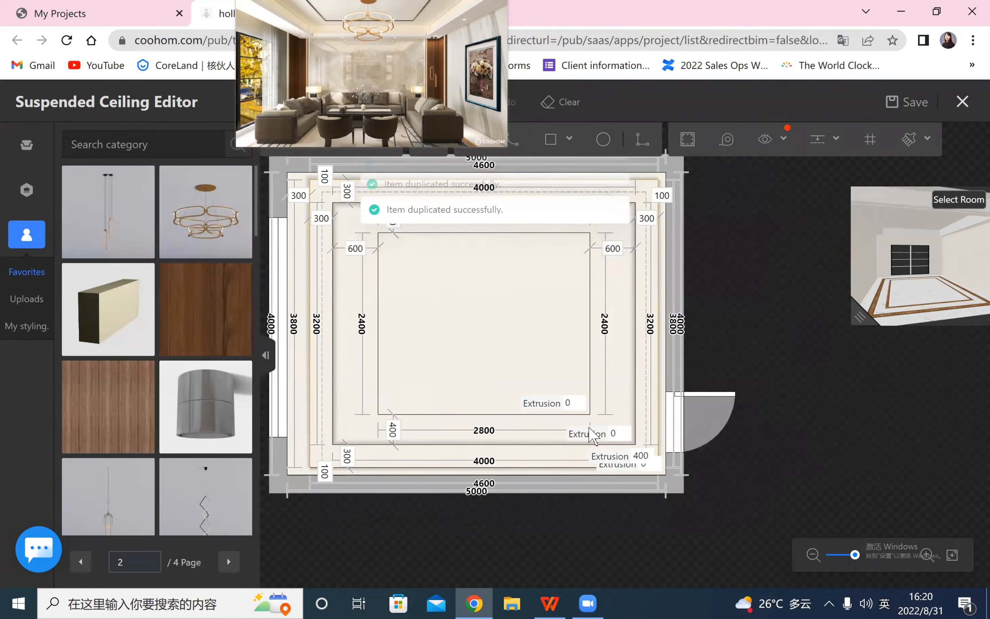
left_click(395, 468)
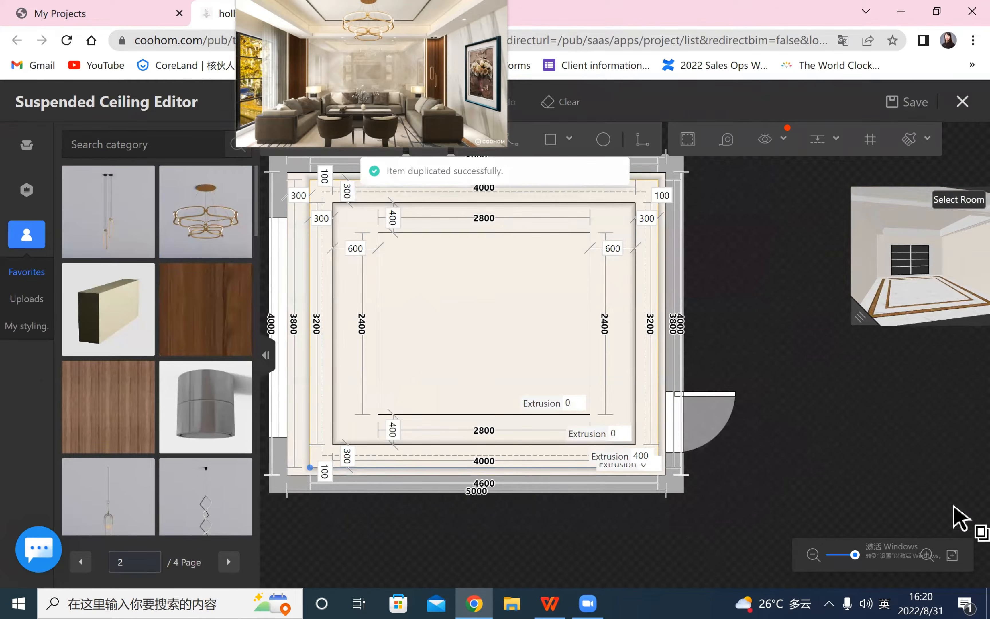
- Copy the same light trough and finish onto all four sides of the 4000 by 3200 mm ceiling rectangle and end the copying
left_click(333, 313)
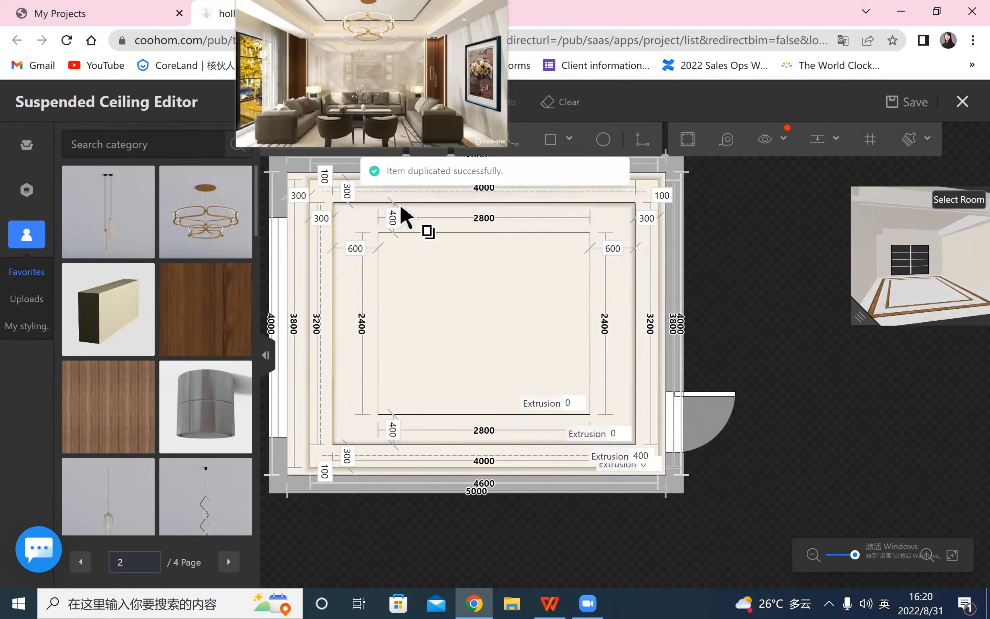
left_click(635, 285)
left_click(504, 444)
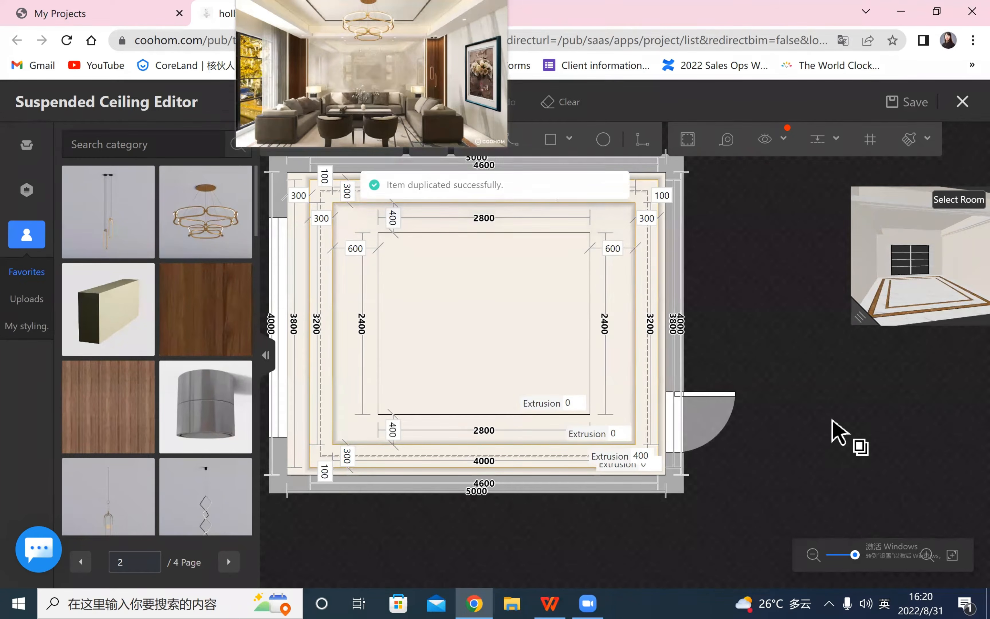
right_click(831, 420)
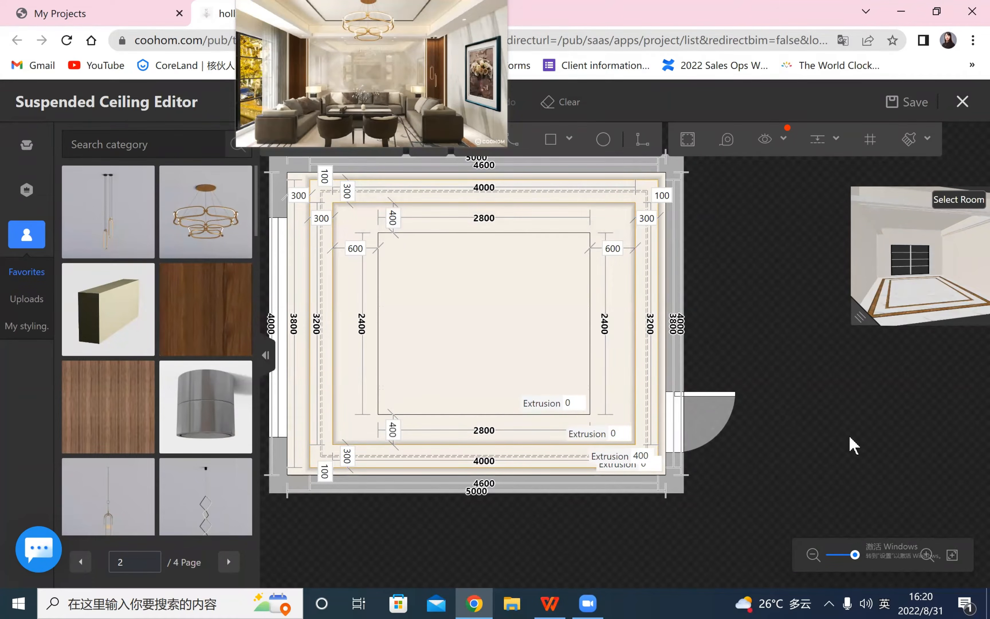
left_click_drag(834, 466, 855, 468)
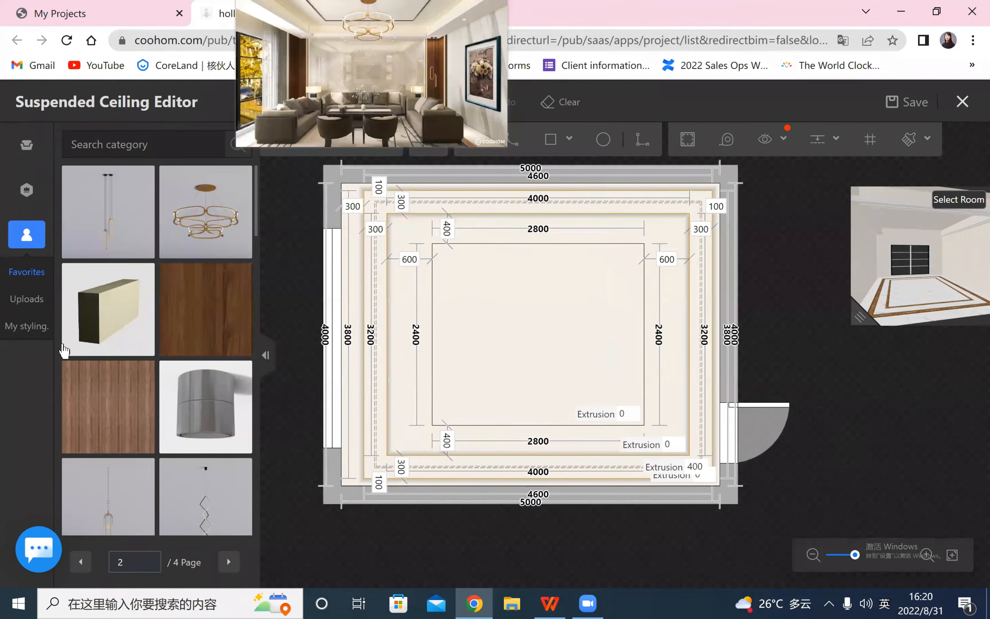
- Browse the moldings library, including the baseboards, for a trim that suits the innermost ceiling rectangle
left_click(27, 146)
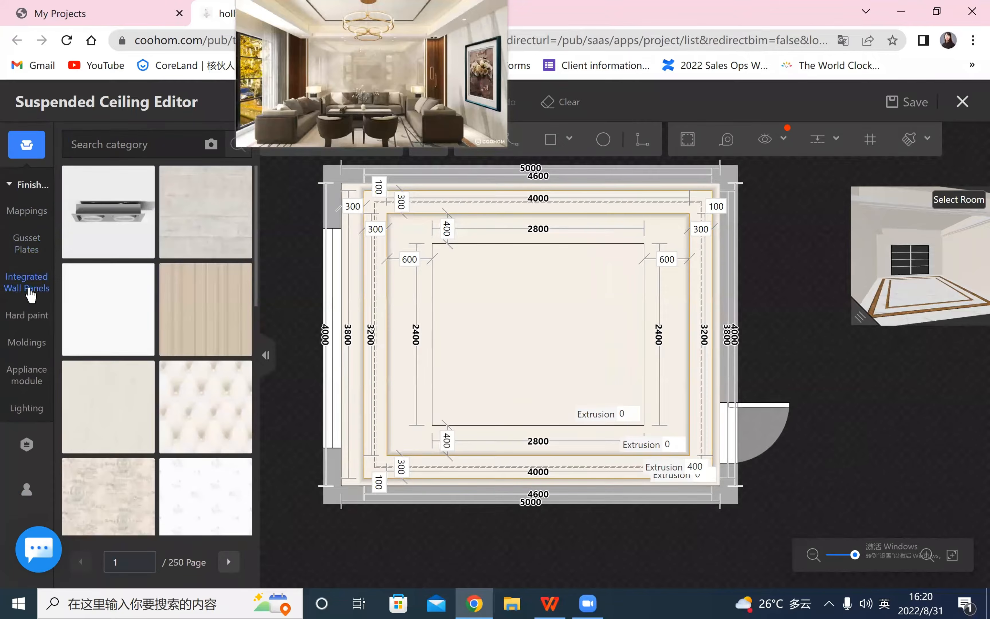
left_click(37, 353)
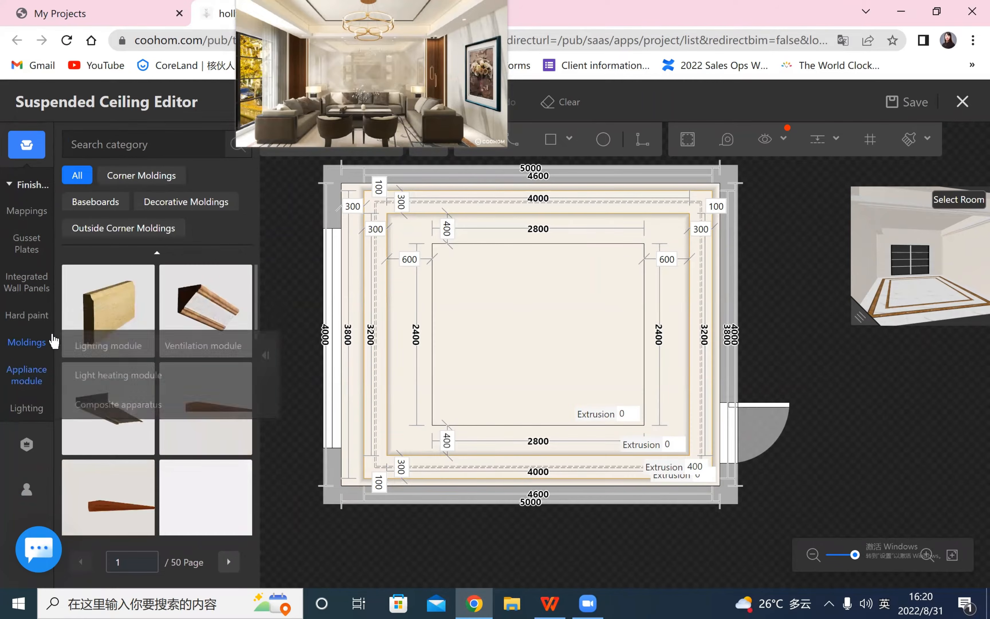
left_click(111, 314)
scroll(133, 306, "down", 3)
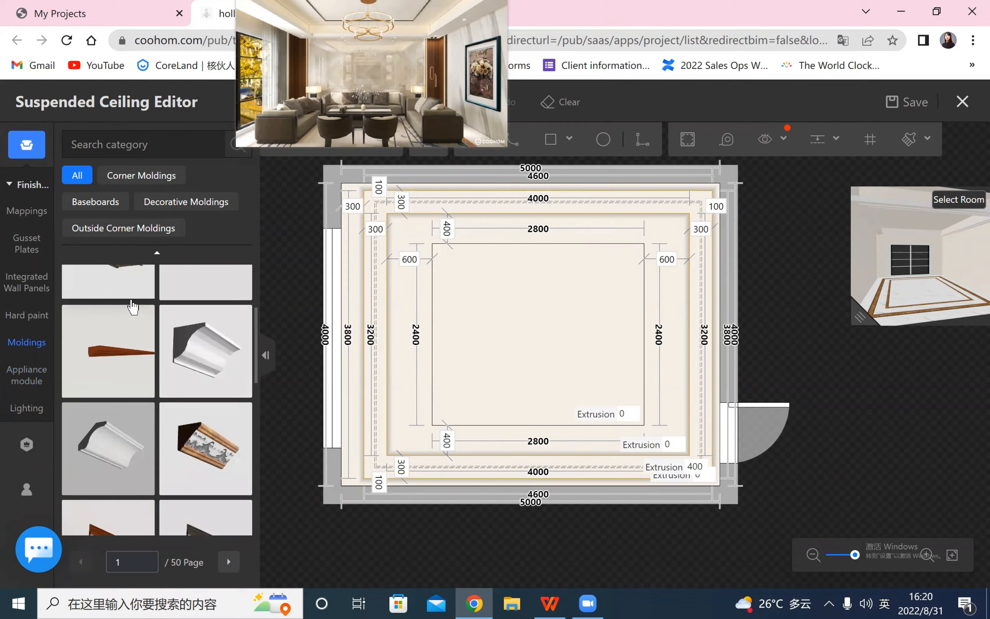
mouse_move(168, 327)
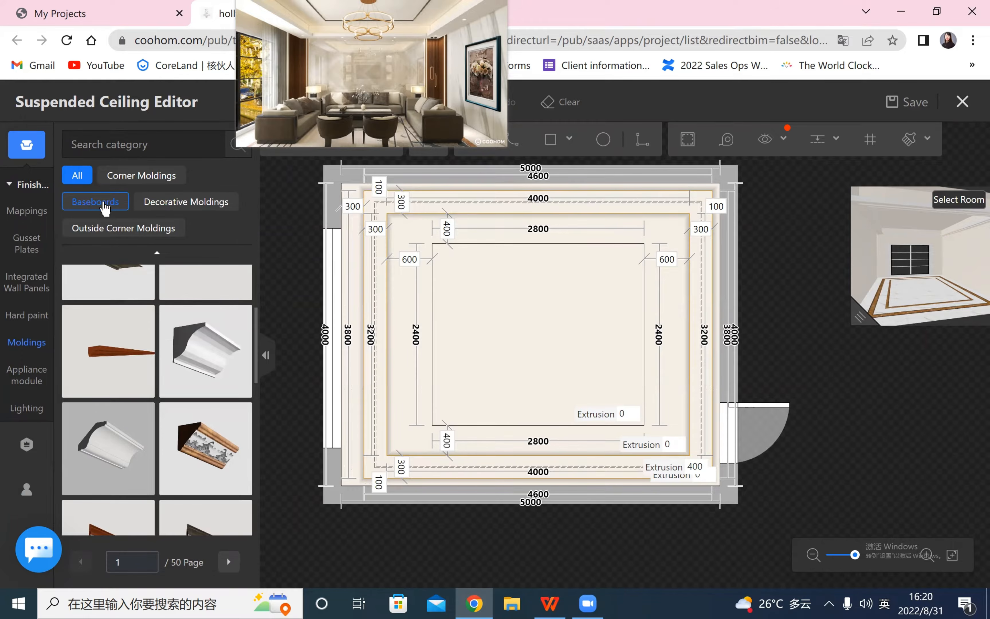
left_click(95, 202)
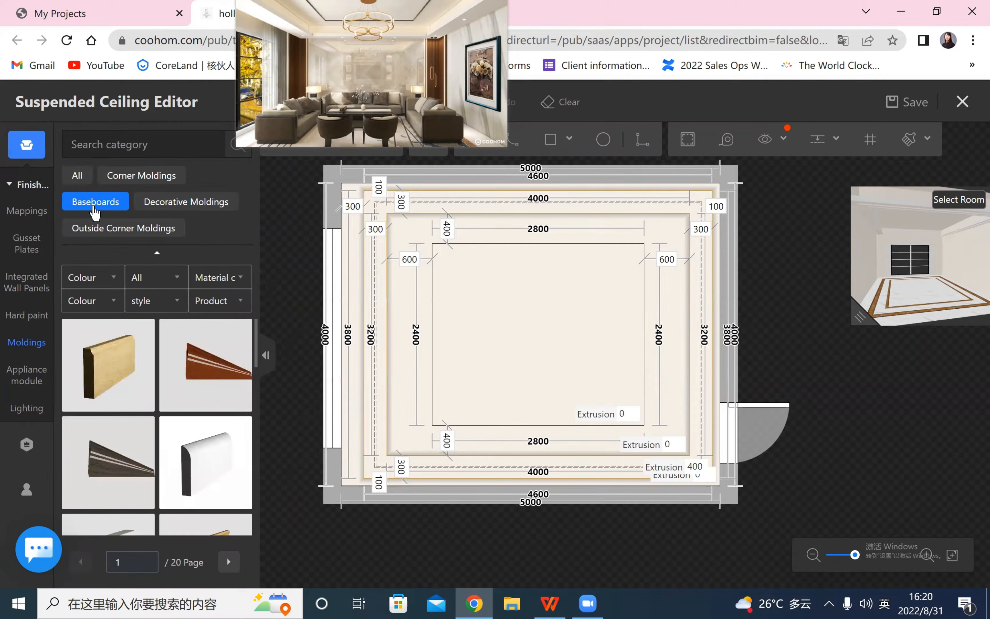
left_click(79, 177)
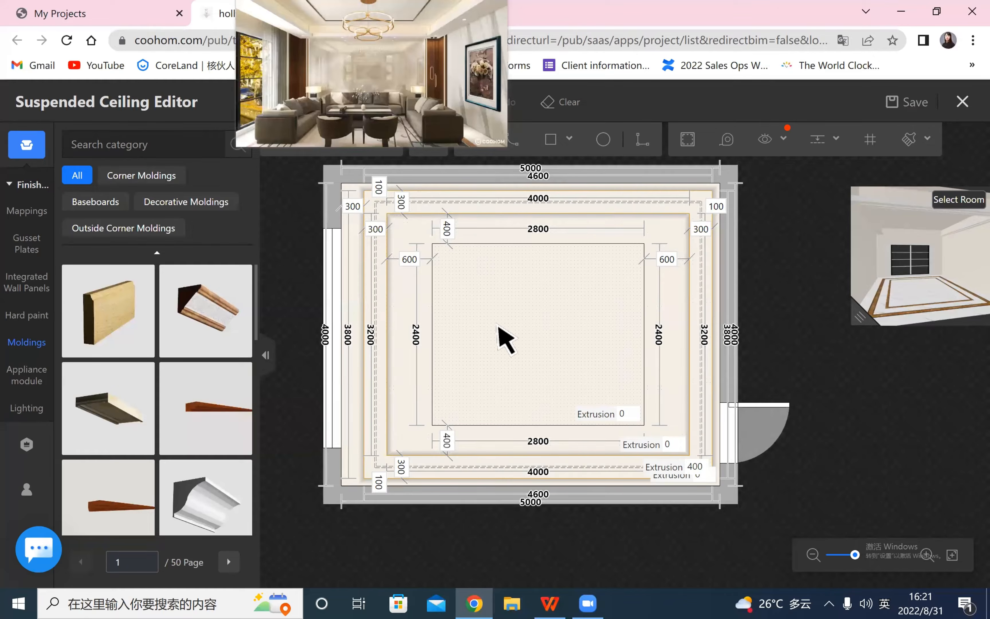
- Search the moldings for "black" and place the plain black rectangular molding around the innermost 2800 by 2400 mm ceiling rectangle
left_click(151, 144)
type("black")
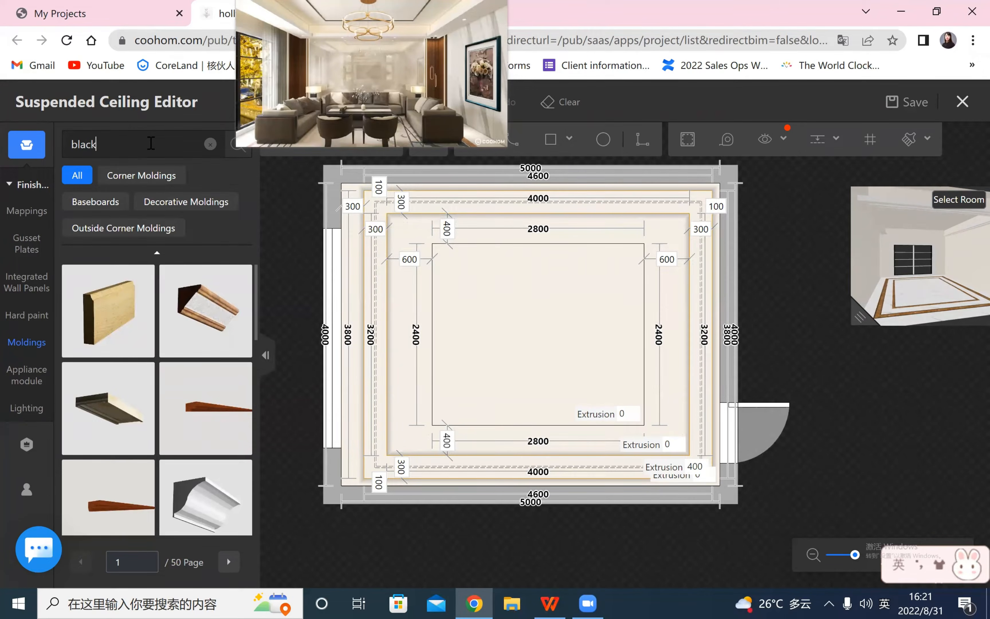
key("Return")
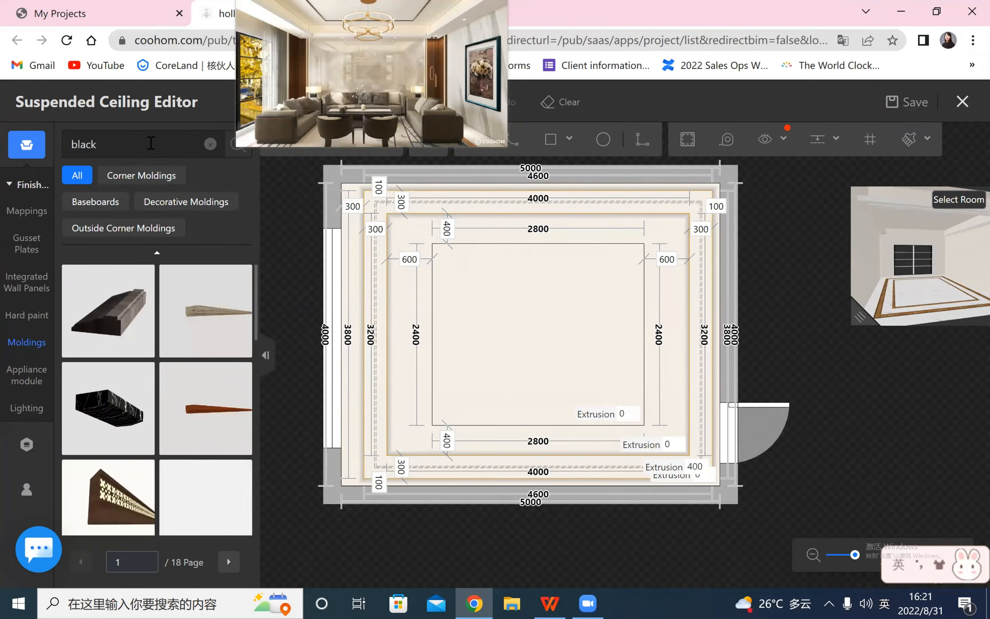
scroll(210, 368, "down", 2)
scroll(214, 396, "down", 3)
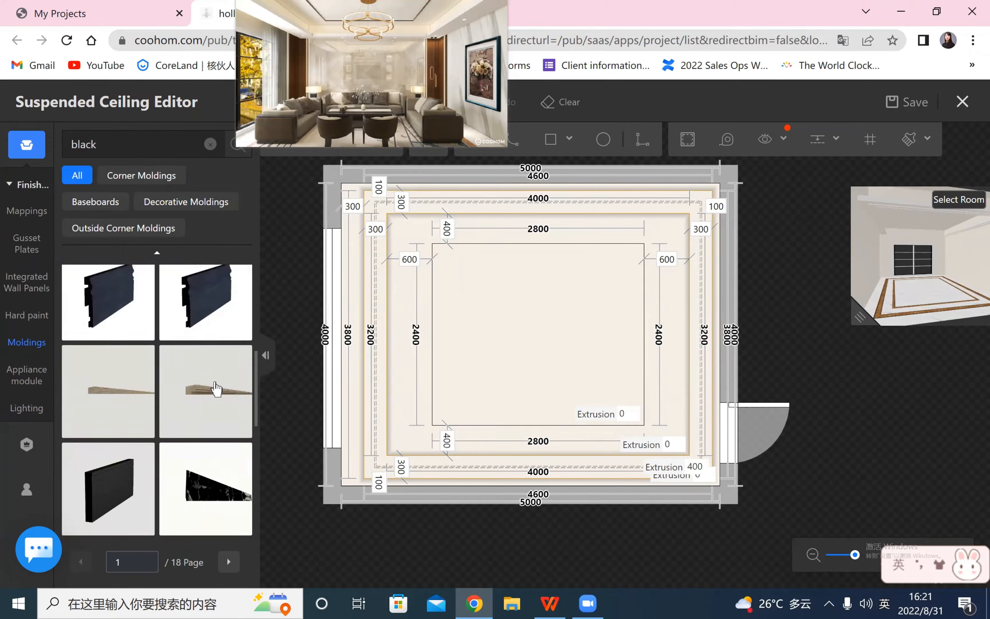
scroll(215, 392, "up", 5)
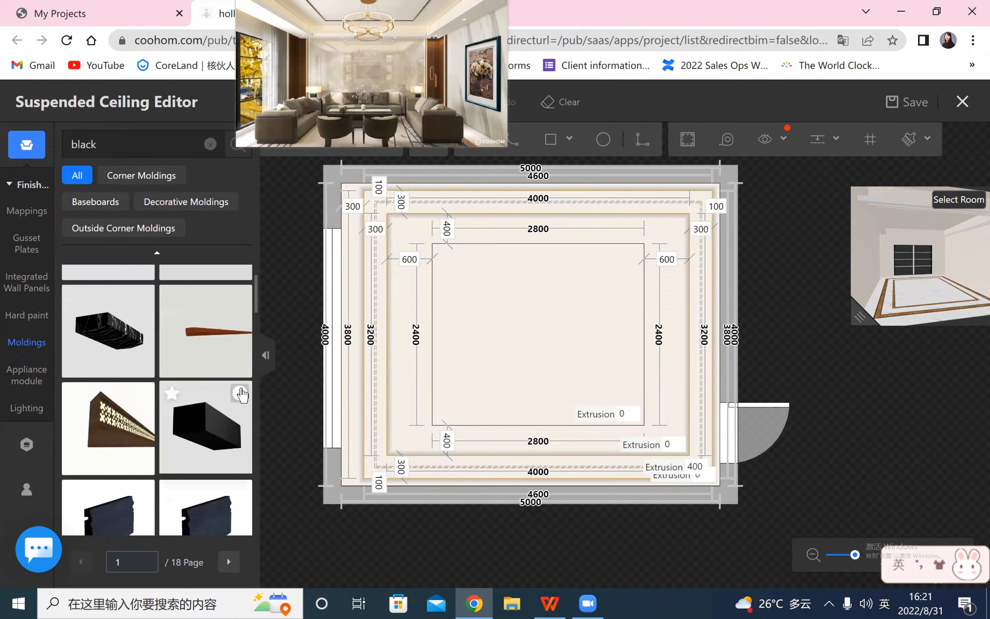
mouse_move(241, 393)
left_click(202, 427)
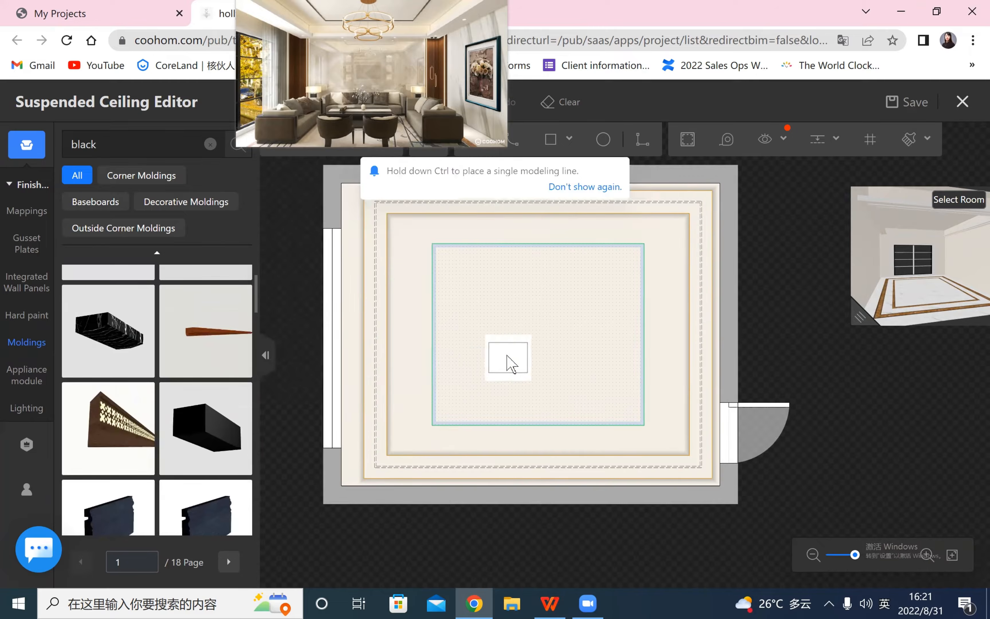
left_click(506, 355)
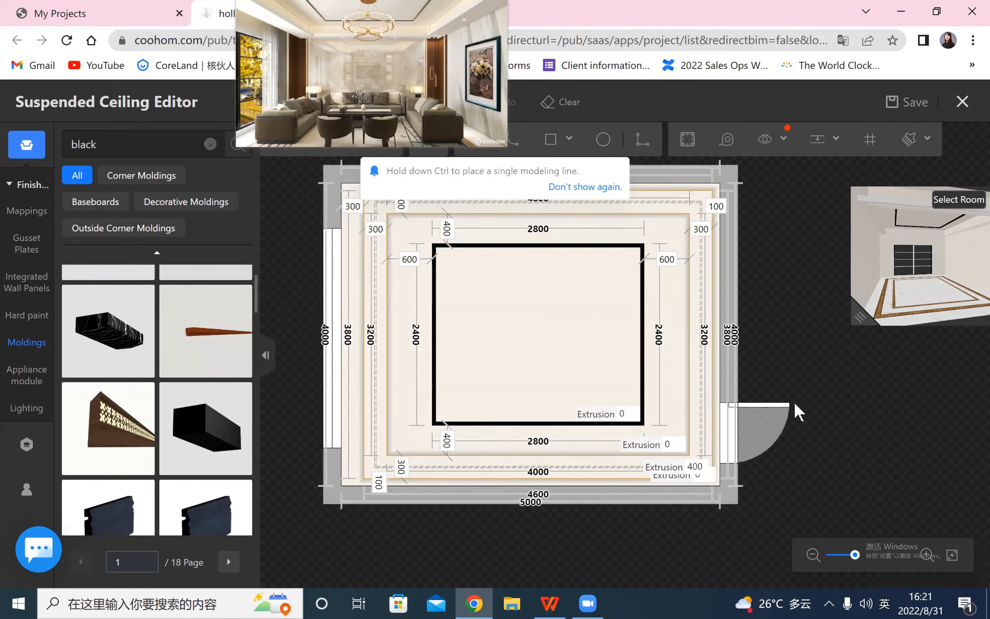
scroll(450, 292, "up", 4)
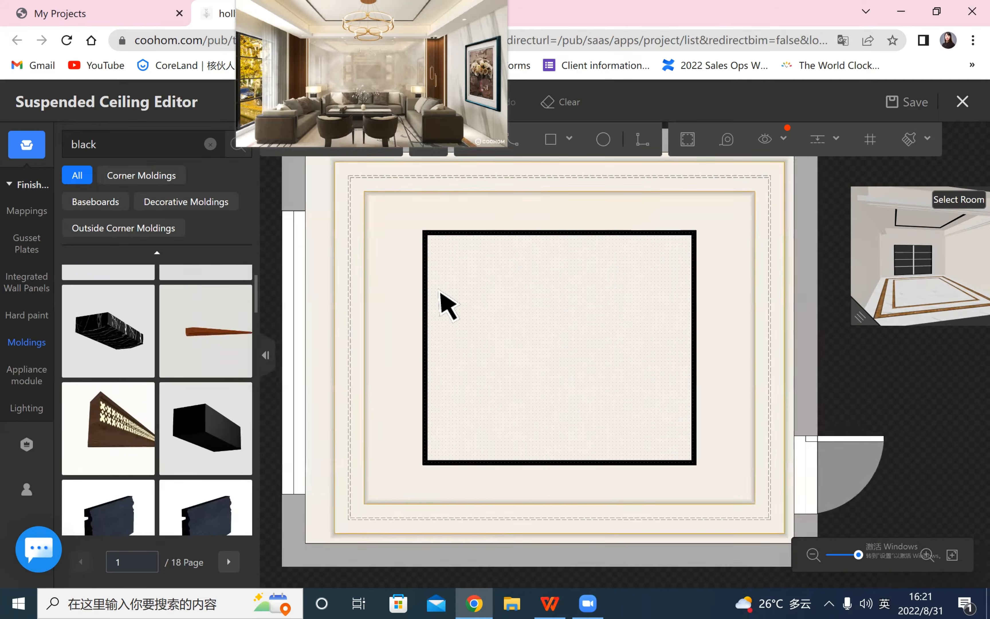
- Resize the black molding's section on the window-side line of the innermost ceiling rectangle to 15 by 15 mm
scroll(439, 291, "down", 1)
left_click_drag(920, 456, 890, 430)
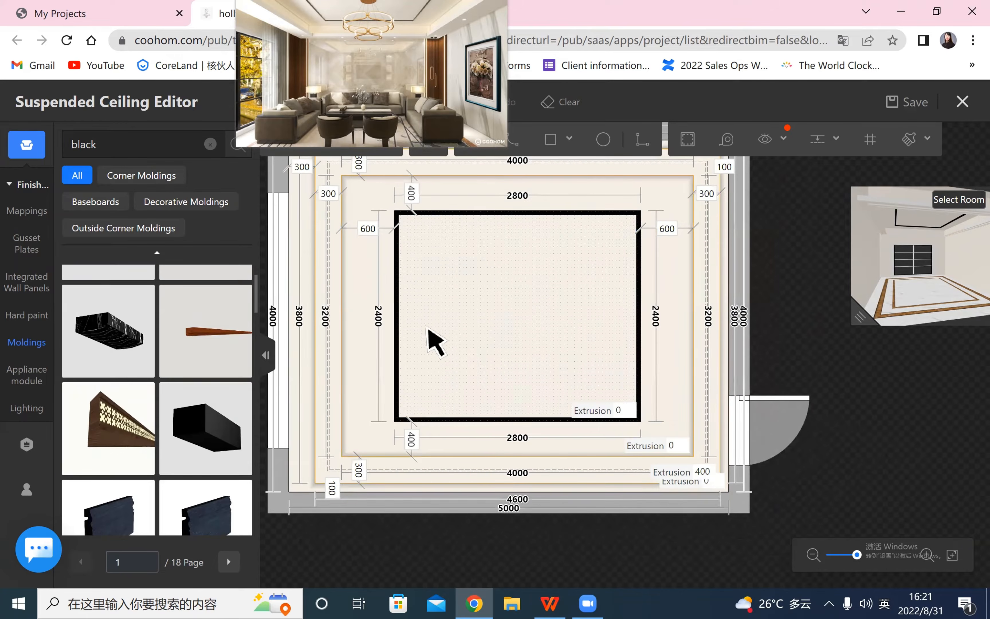
left_click(395, 282)
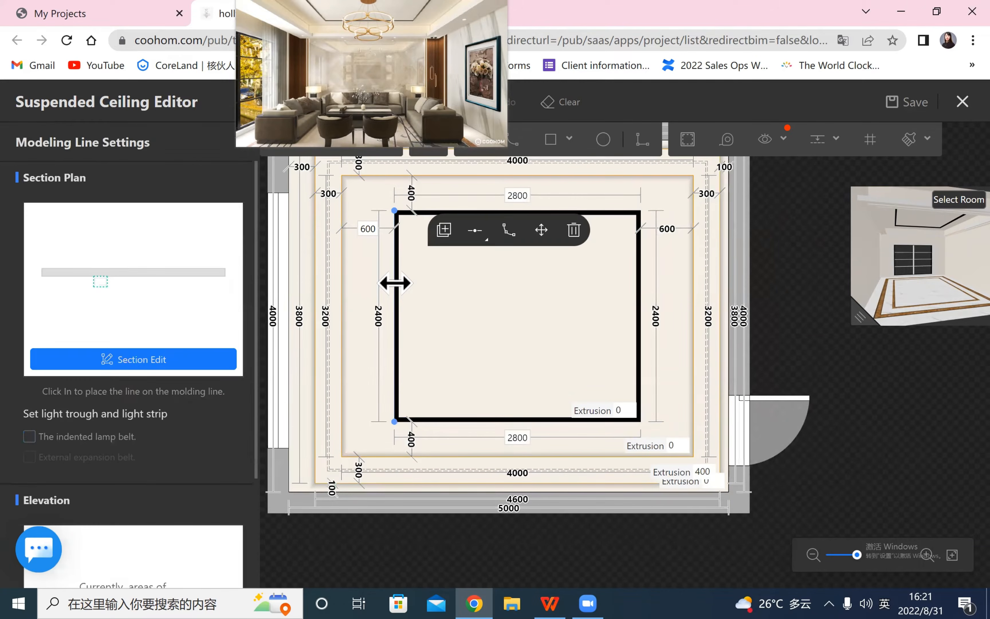
left_click(137, 365)
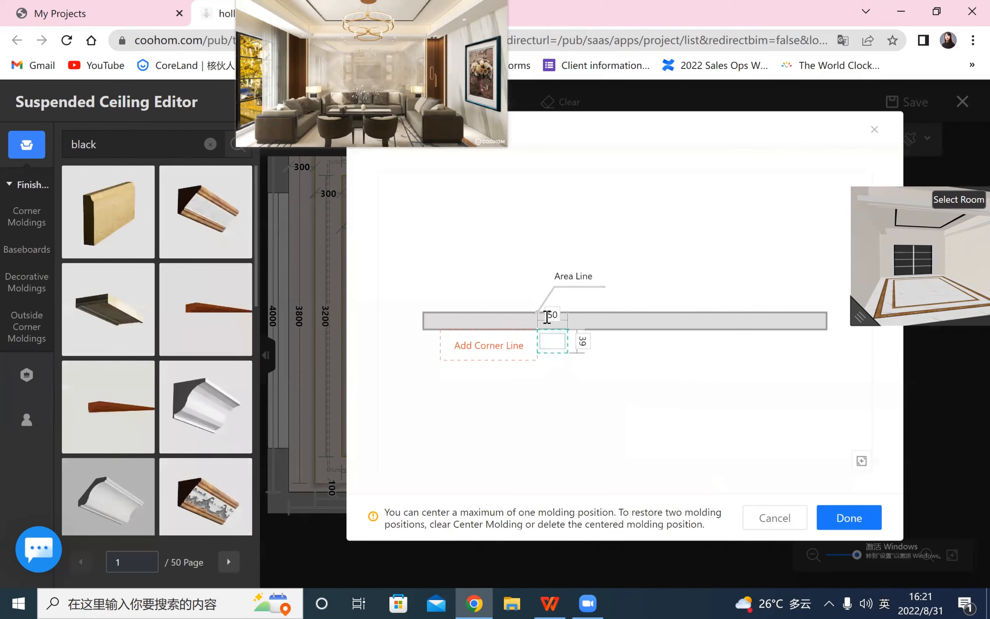
left_click(557, 317)
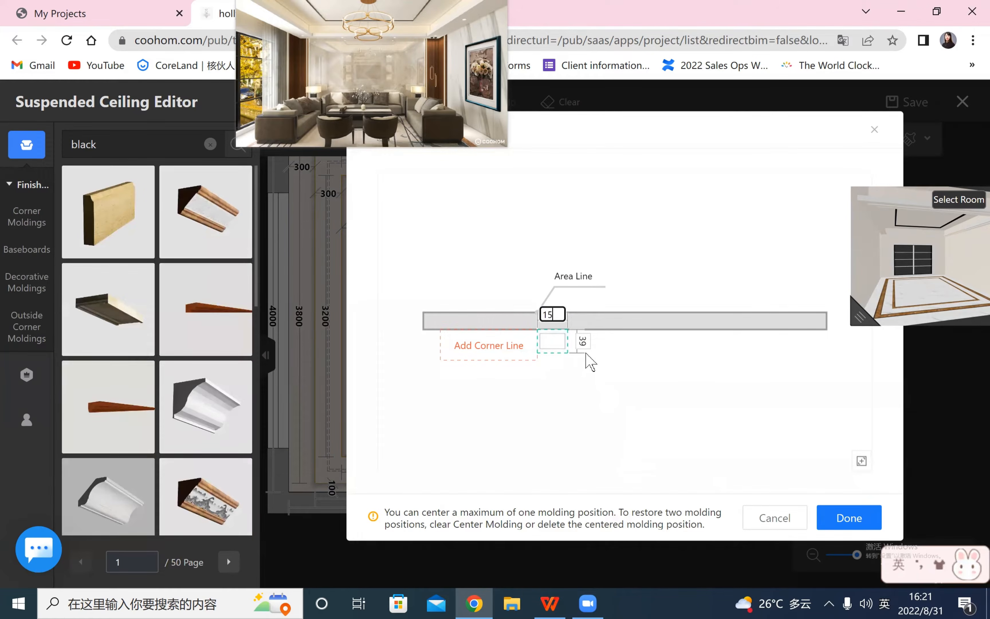
left_click(564, 341)
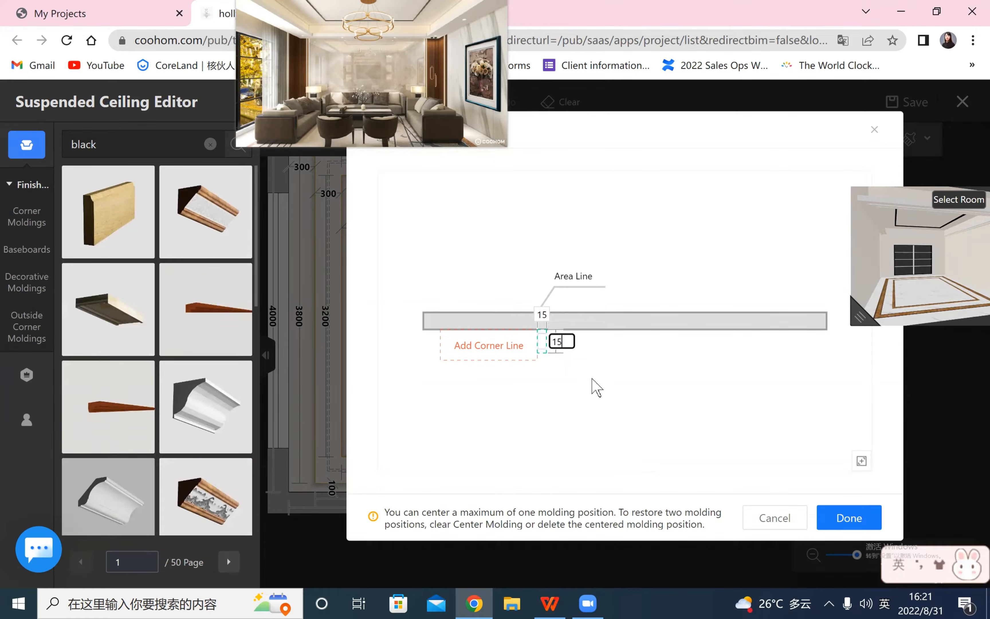
key("Return")
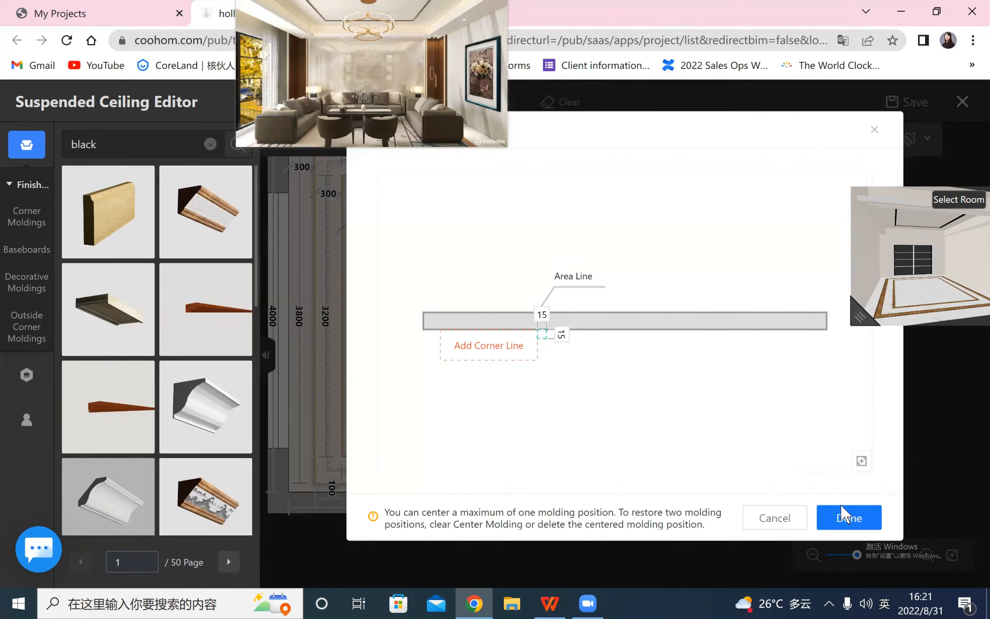
left_click(843, 515)
- Copy the resized black molding onto the other three sides of the 2800 by 2400 mm rectangle and check the ceiling in 3D
scroll(409, 303, "up", 3)
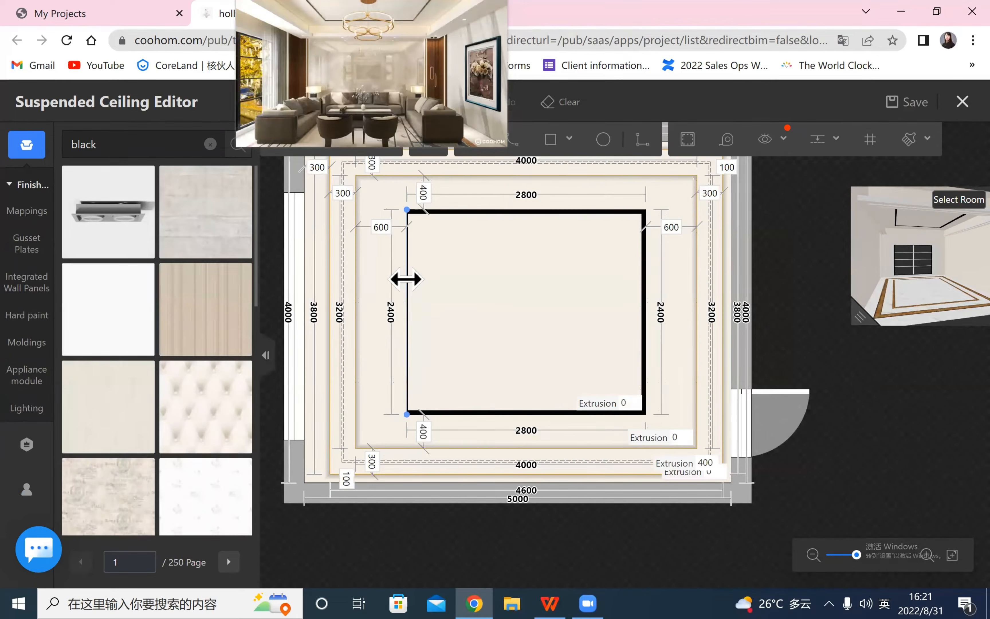
left_click(406, 278)
left_click(463, 230)
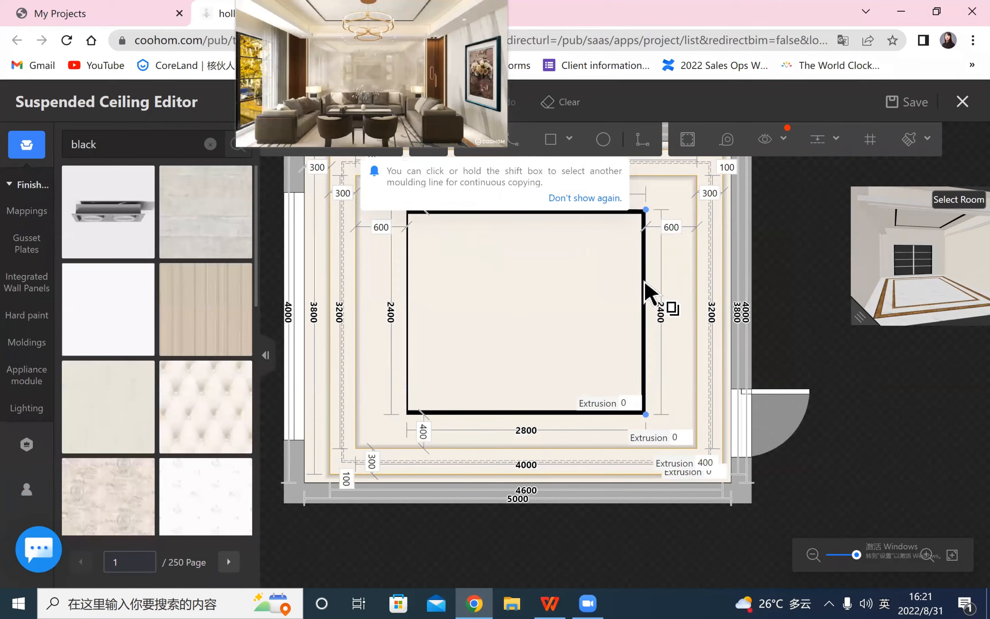
left_click(641, 217)
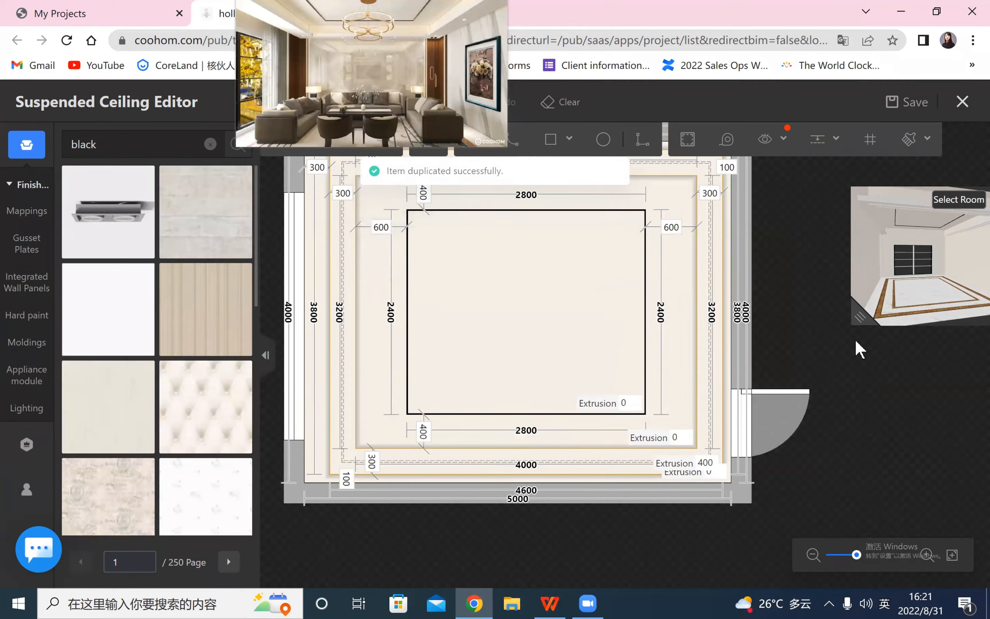
left_click_drag(793, 351, 373, 565)
mouse_move(827, 413)
left_mouse_down()
mouse_move(775, 418)
mouse_move(737, 407)
mouse_move(579, 271)
mouse_move(753, 269)
mouse_move(829, 405)
left_mouse_up()
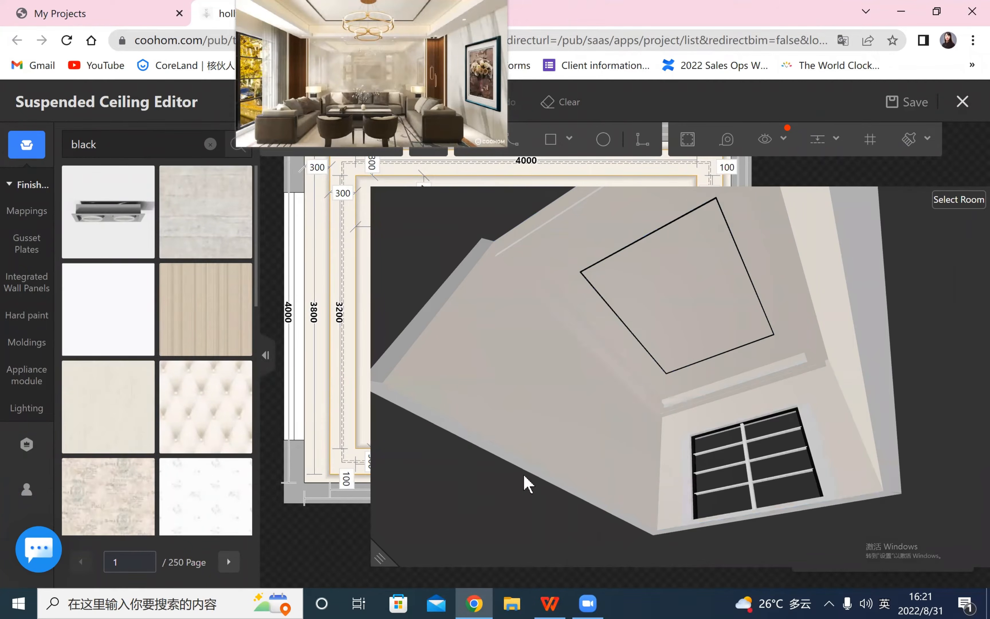
left_click_drag(527, 484, 844, 452)
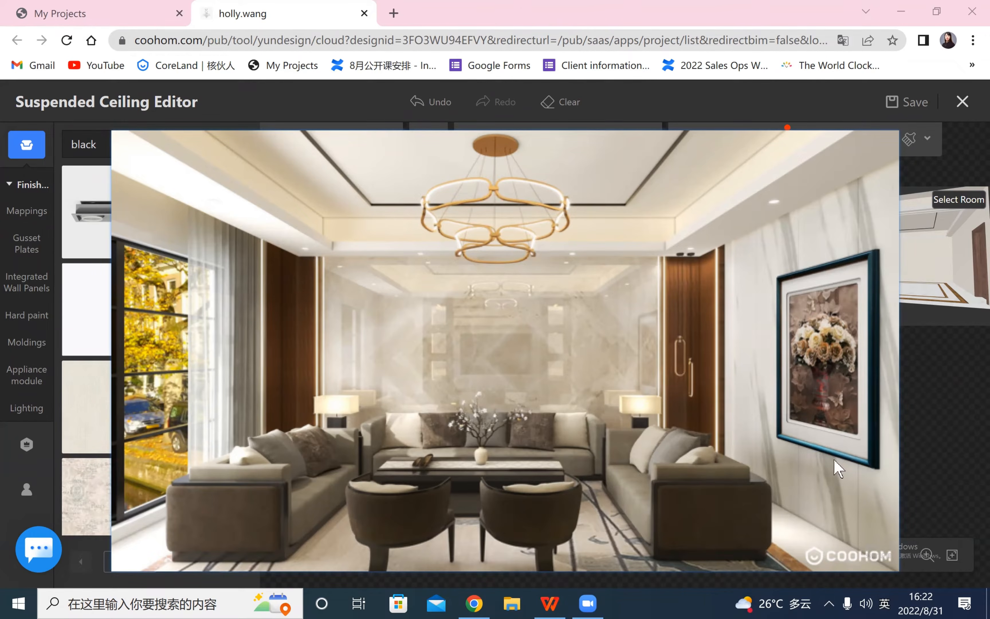
- Shrink the floating reference image and move it clear of the ceiling plan
left_click_drag(852, 522, 802, 478)
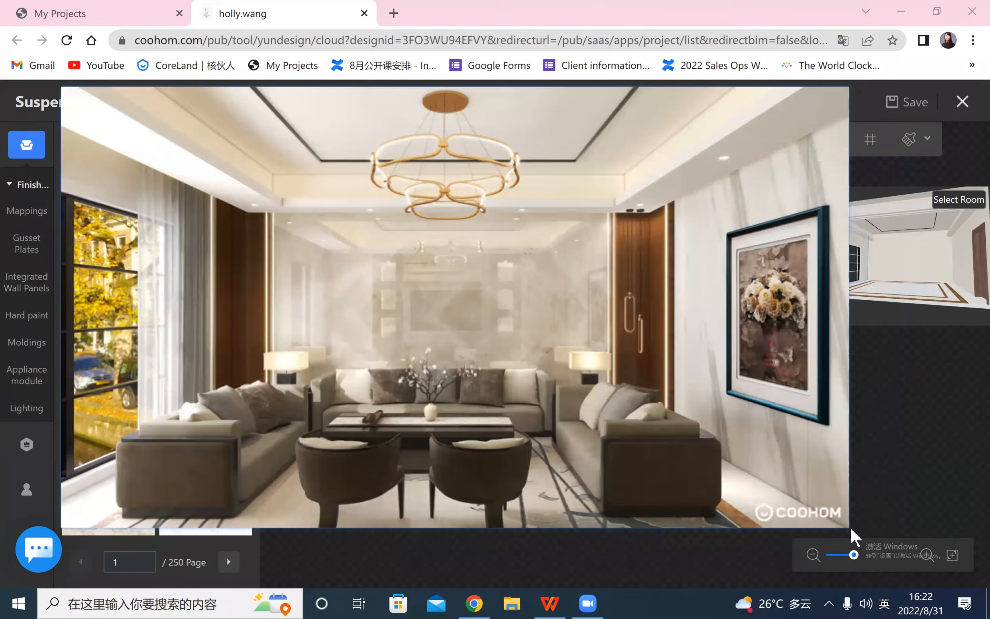
left_click_drag(850, 528, 304, 222)
left_click_drag(124, 87, 157, 9)
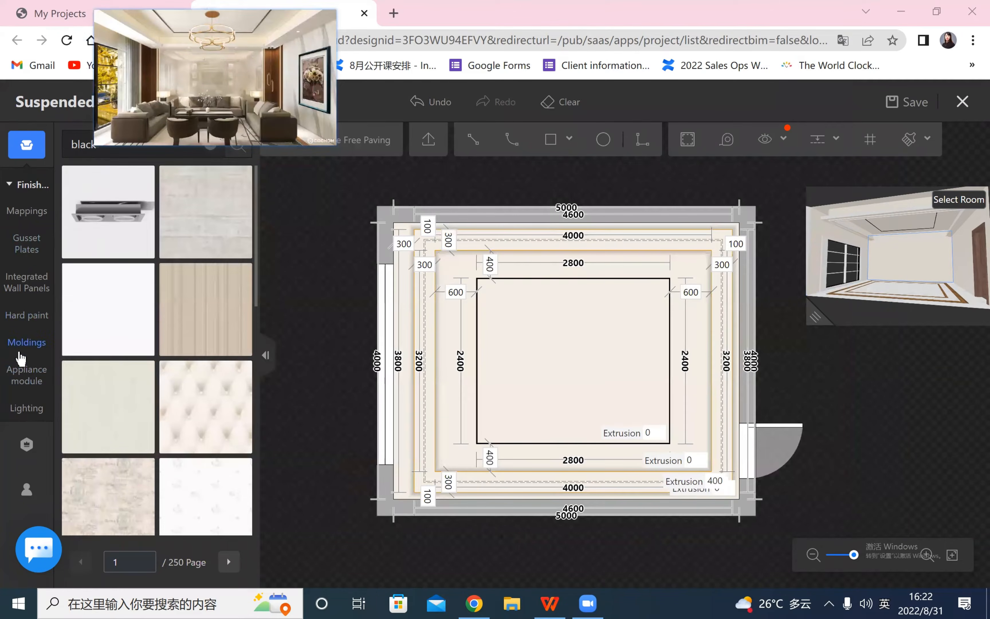
- Browse the chandeliers, and place the gold multi-ring chandelier from the favorites at the centre of the innermost ceiling rectangle
left_click(41, 414)
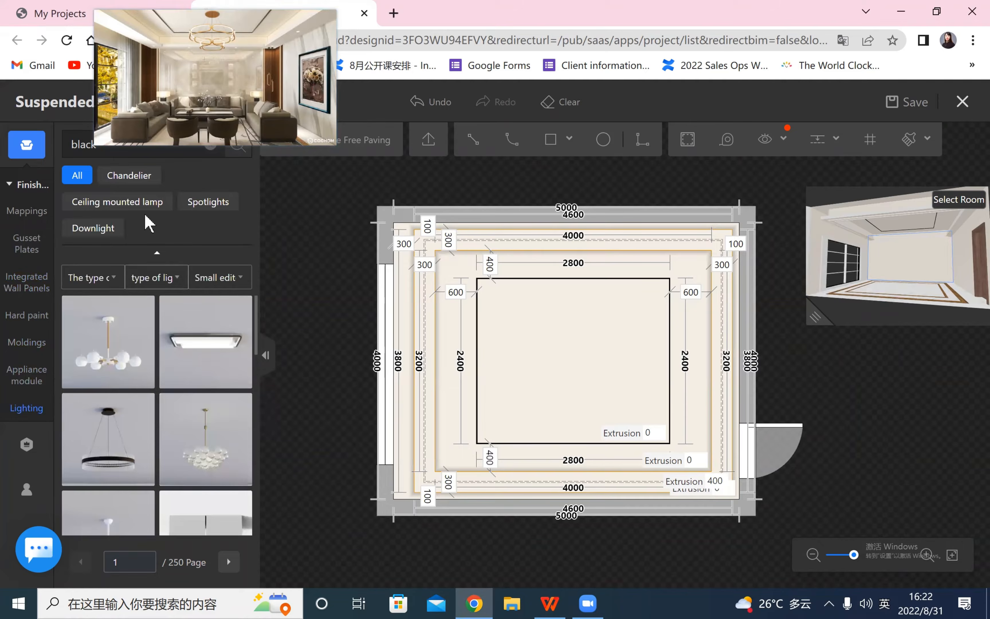
scroll(186, 405, "down", 5)
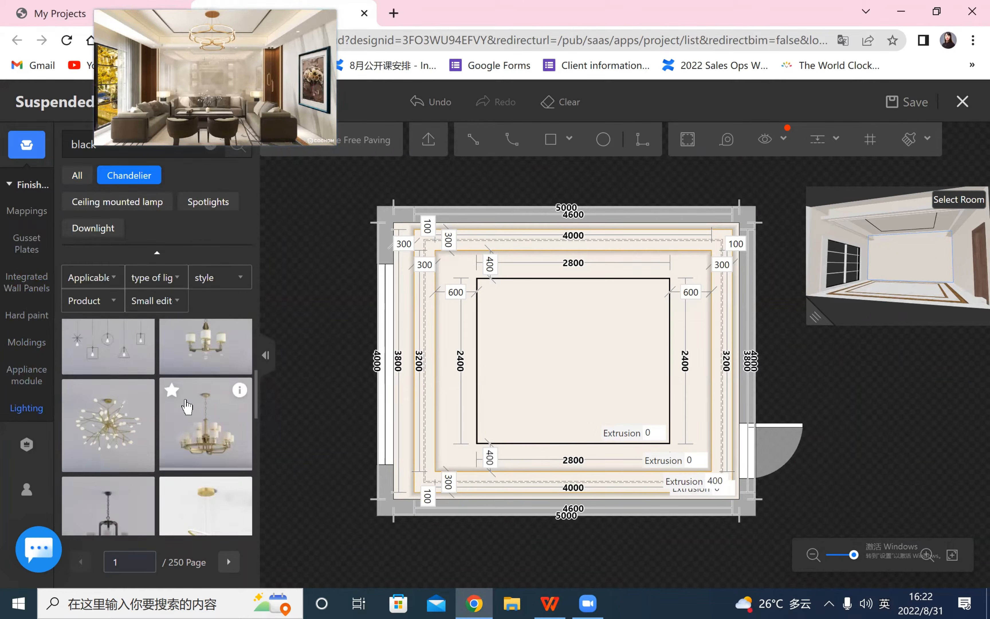
scroll(189, 413, "down", 3)
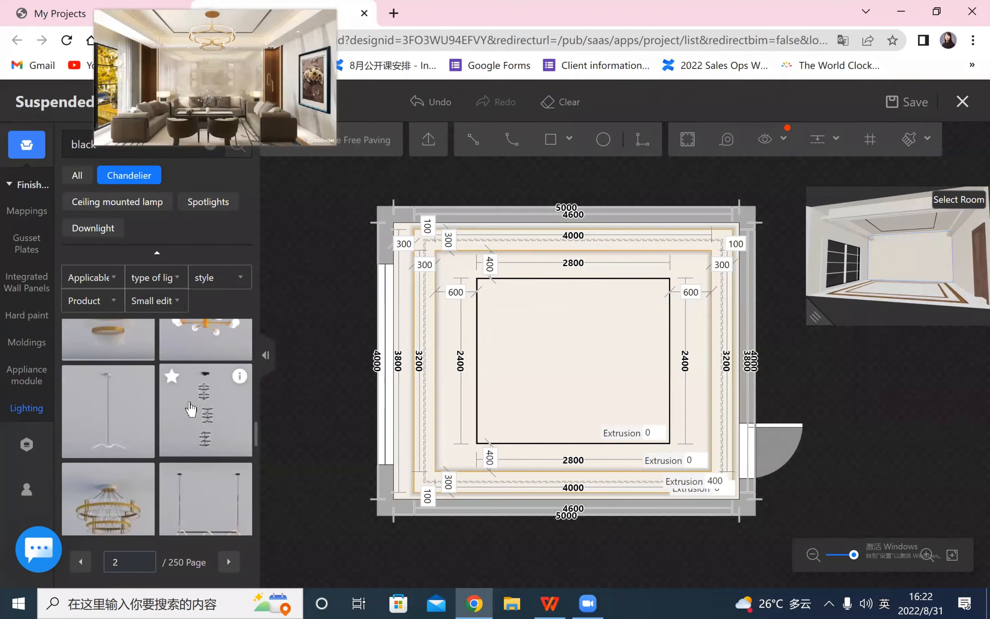
scroll(190, 409, "down", 3)
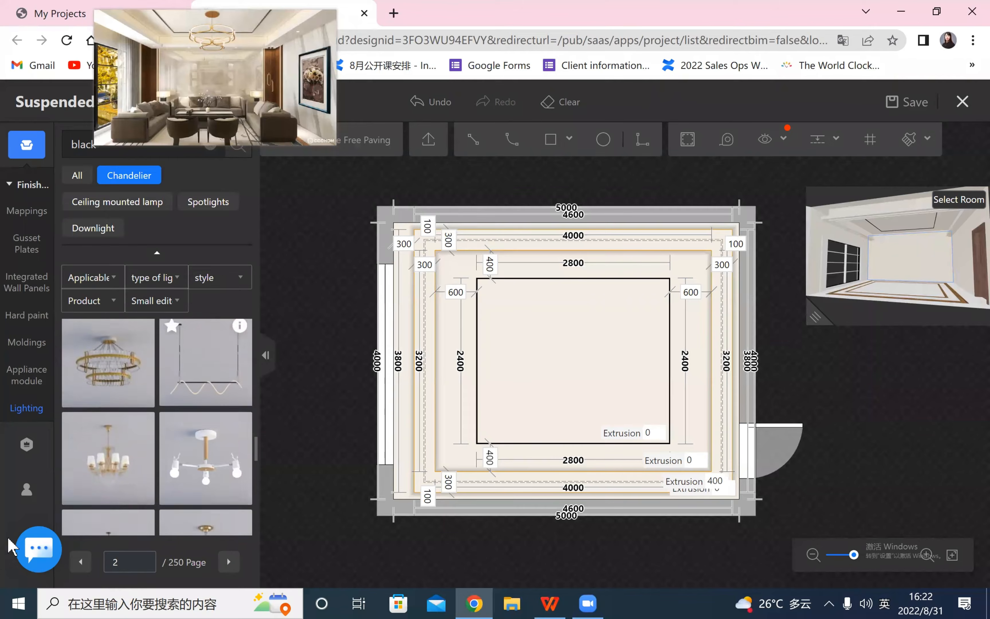
left_click(26, 489)
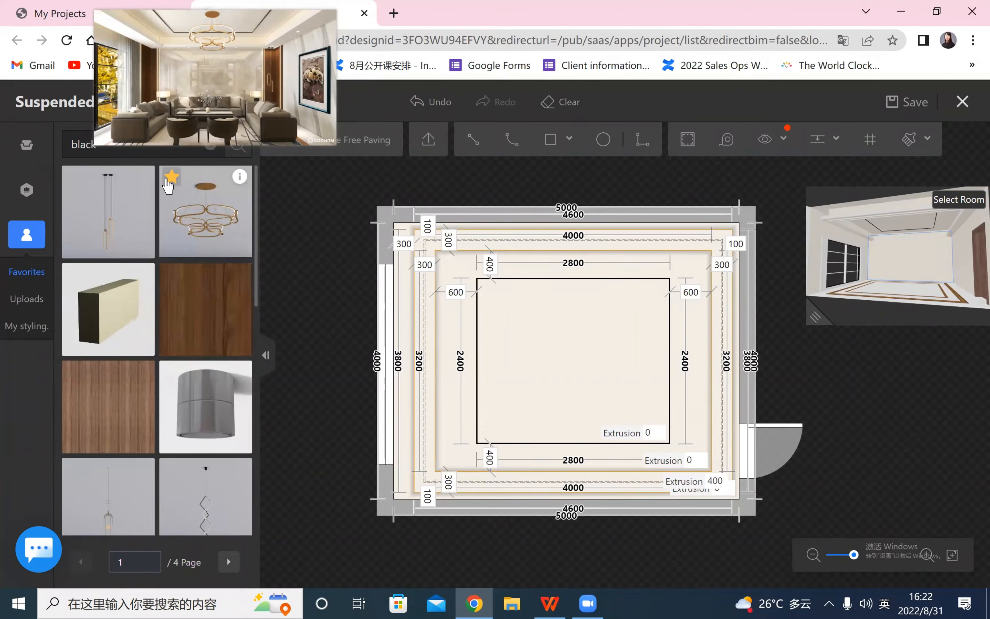
left_click(204, 214)
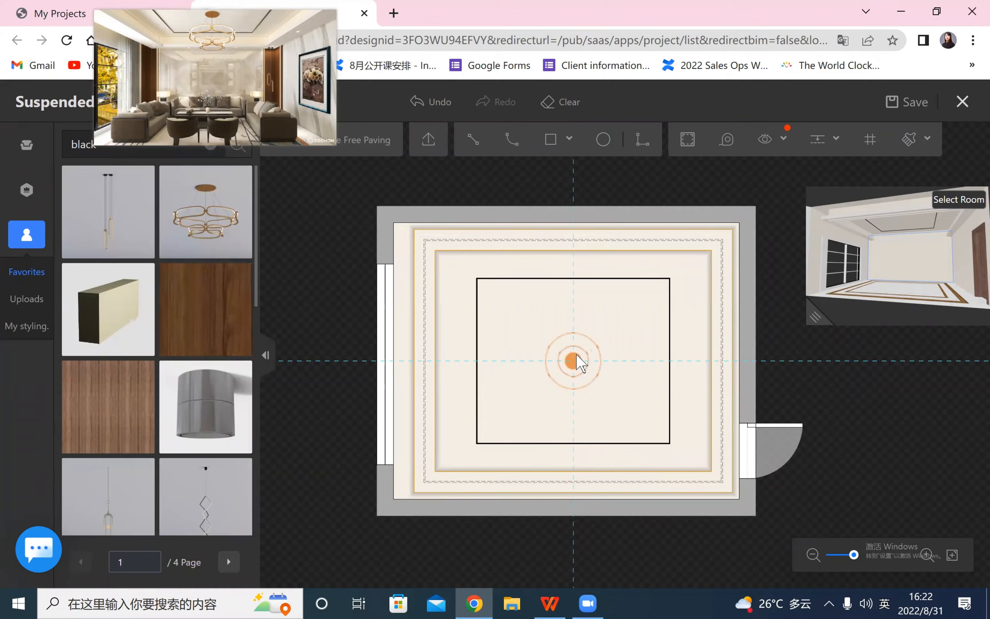
left_click(579, 362)
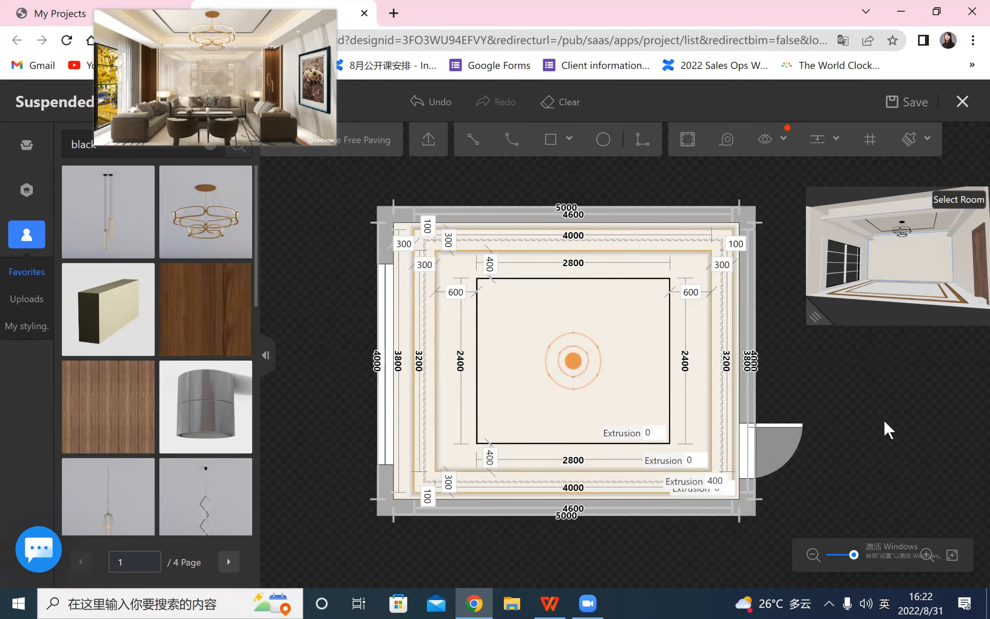
- Examine the chandelier's size and proportions against the room in the enlarged 3D preview
left_click(574, 369)
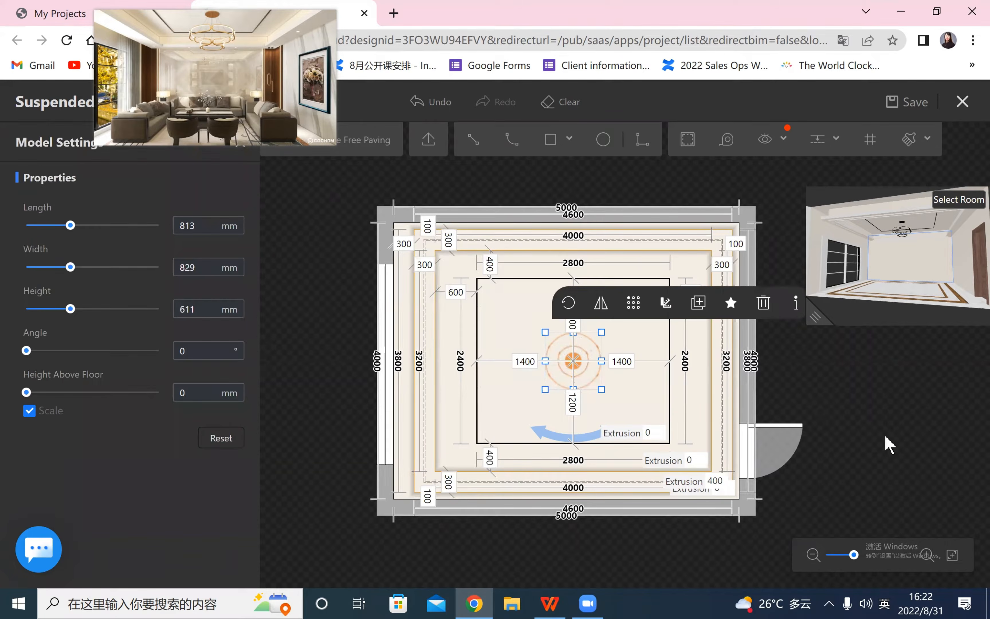
left_click_drag(896, 456, 857, 411)
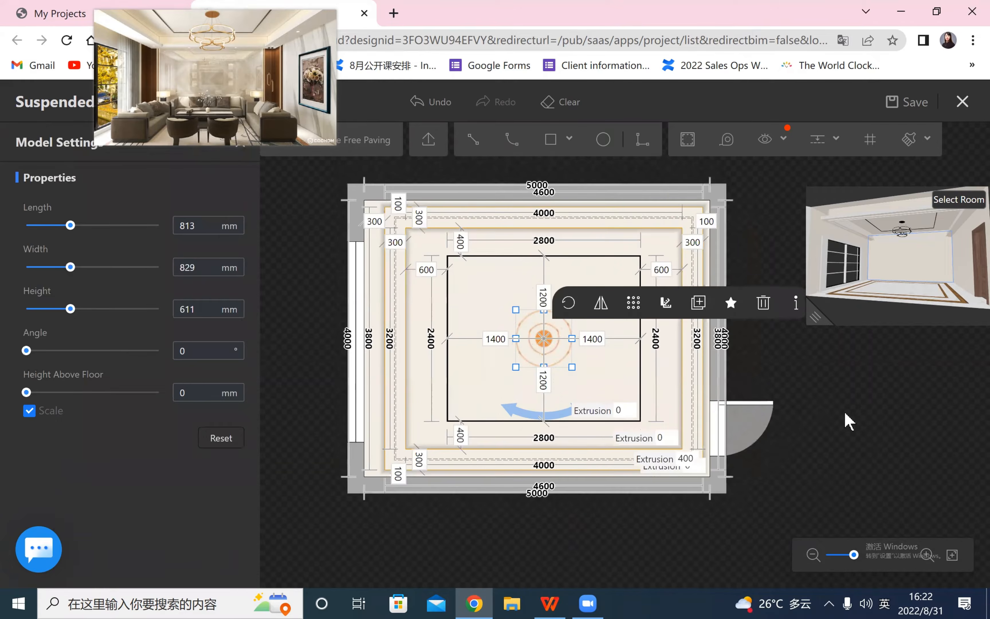
scroll(862, 387, "up", 3)
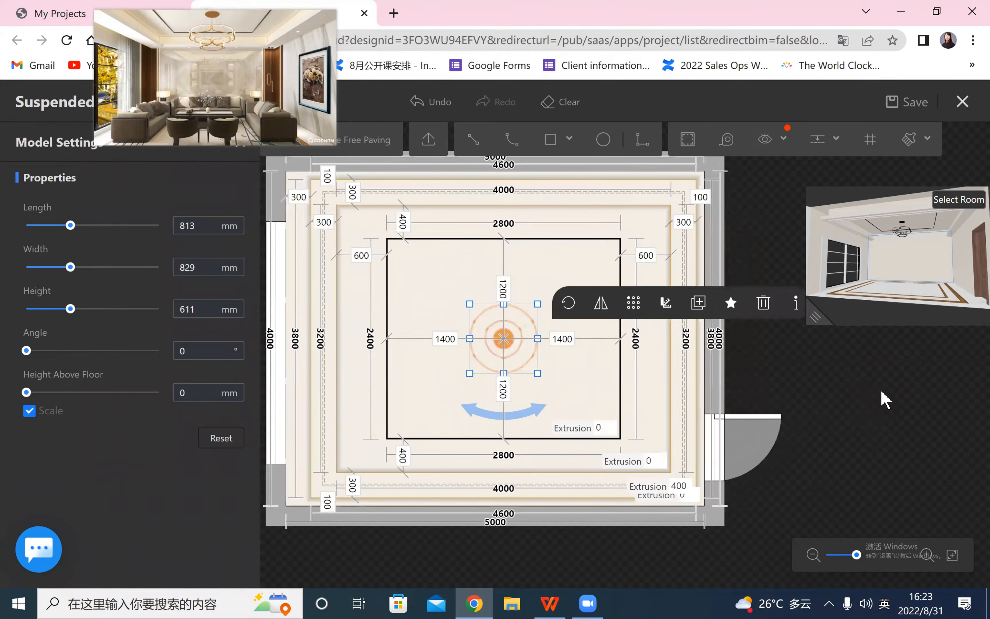
left_click_drag(809, 311, 529, 502)
left_click_drag(726, 455, 708, 442)
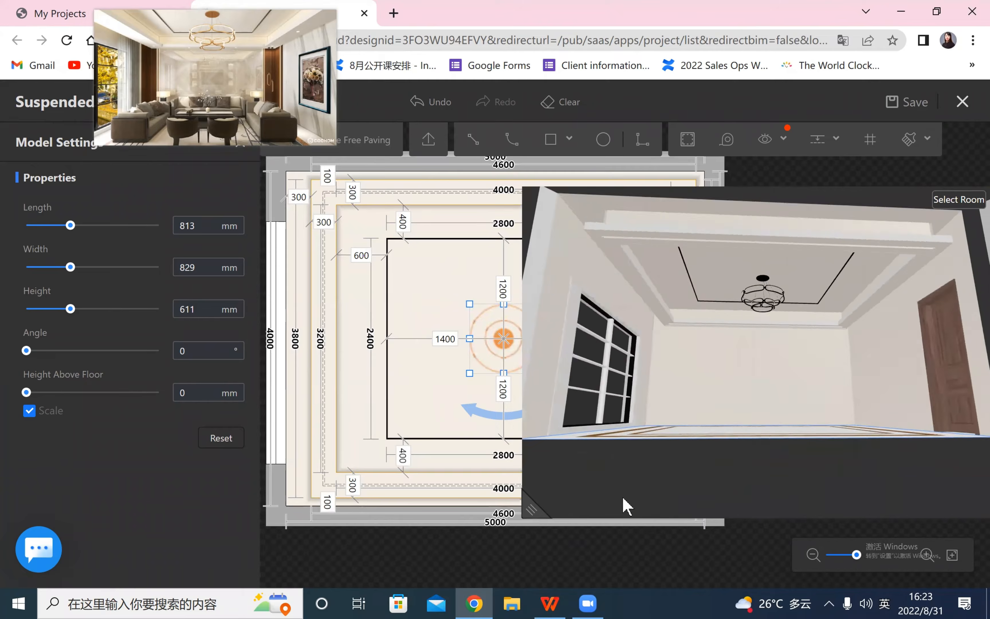
left_click_drag(529, 507, 678, 399)
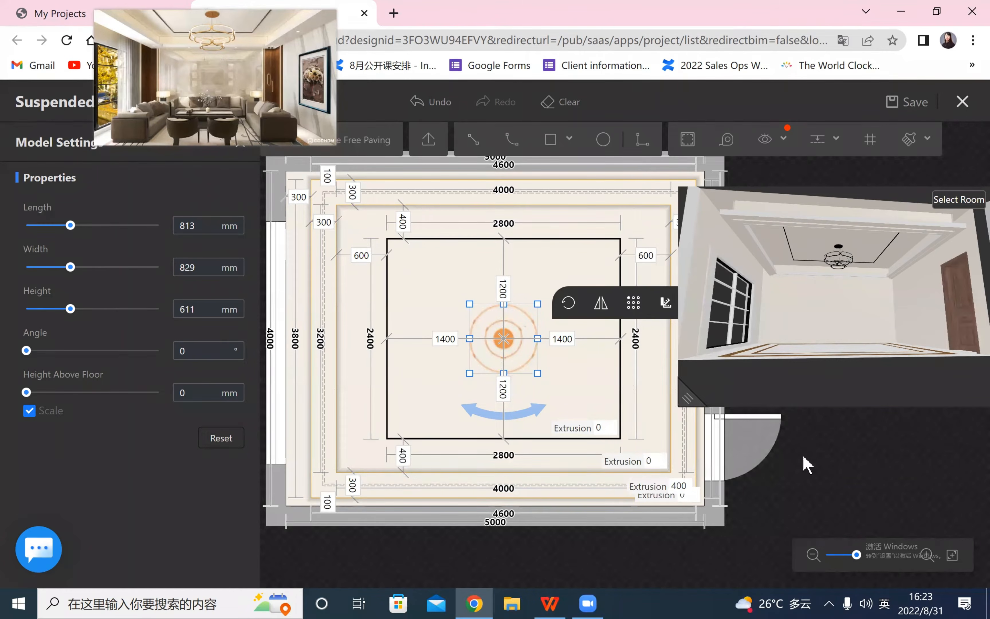
left_click(873, 475)
- Scale the chandelier proportionally to a length of 1000 mm and check it in the 3D preview
left_click(489, 330)
left_click(192, 225)
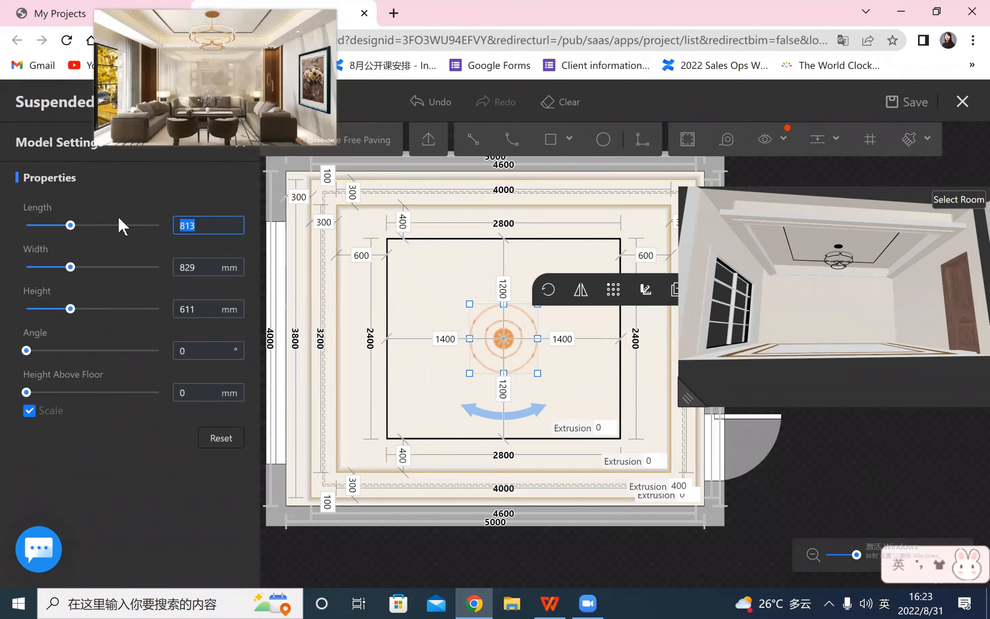
type("1000")
key("Return")
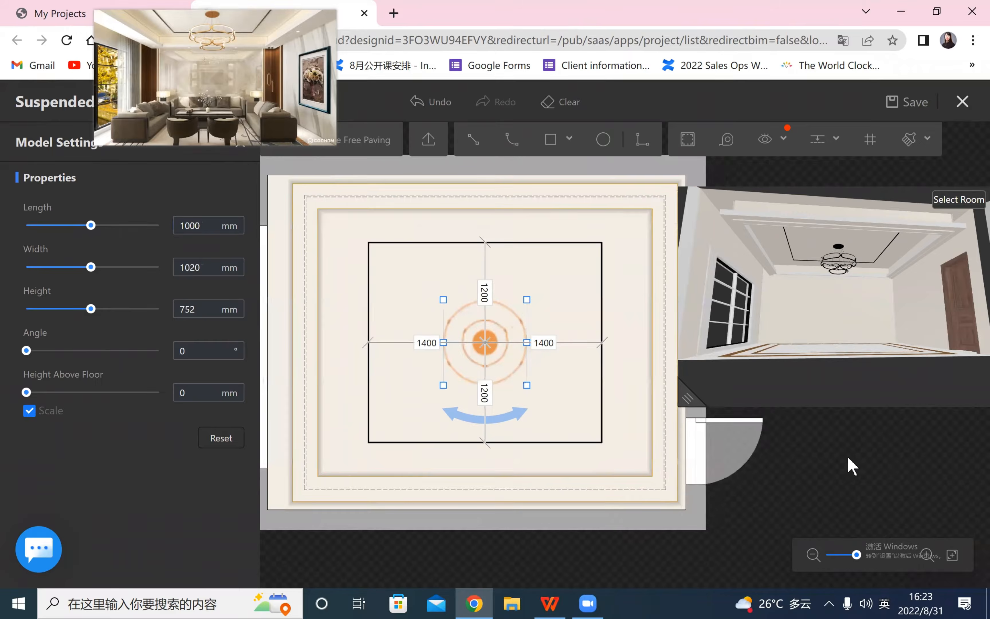
left_click_drag(857, 387, 845, 367)
left_click_drag(690, 394, 858, 313)
left_click_drag(934, 444, 941, 441)
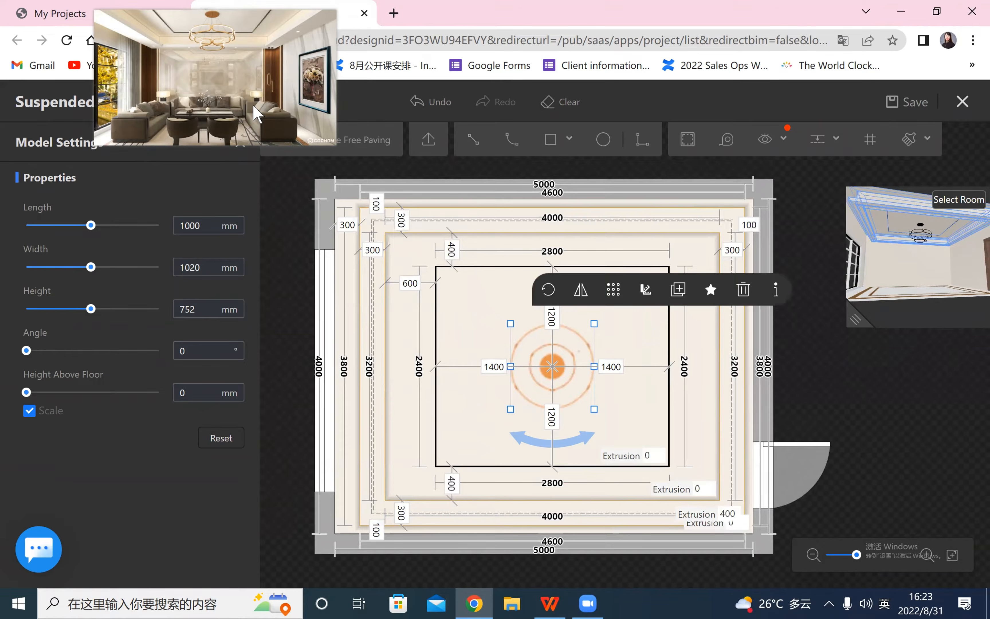
- Browse the favorites for a small round downlight and place it on the door side of the ceiling, near the dashed trough line's corner
left_click(244, 148)
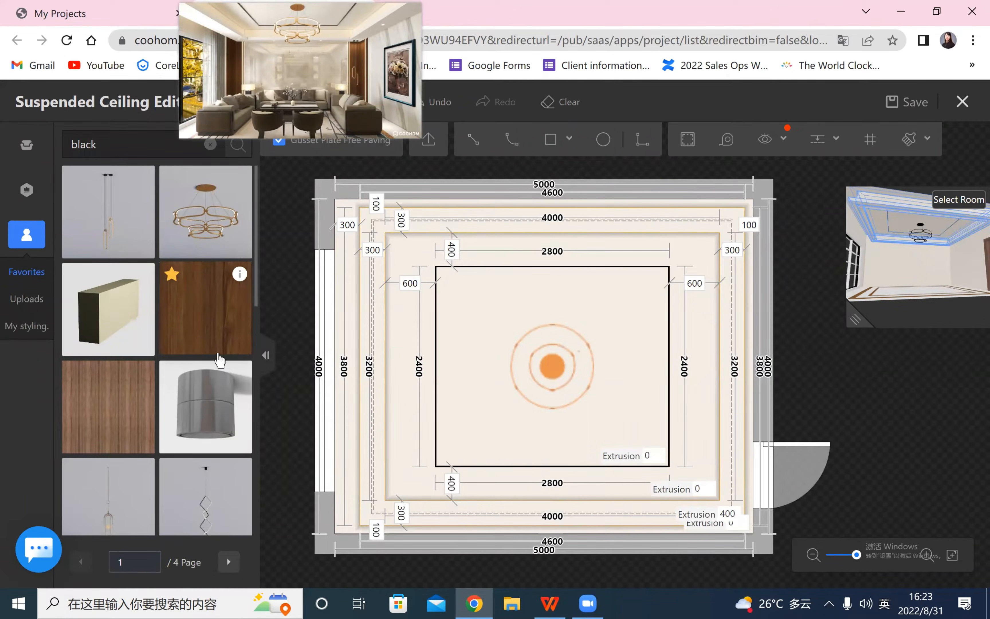
scroll(201, 355, "down", 10)
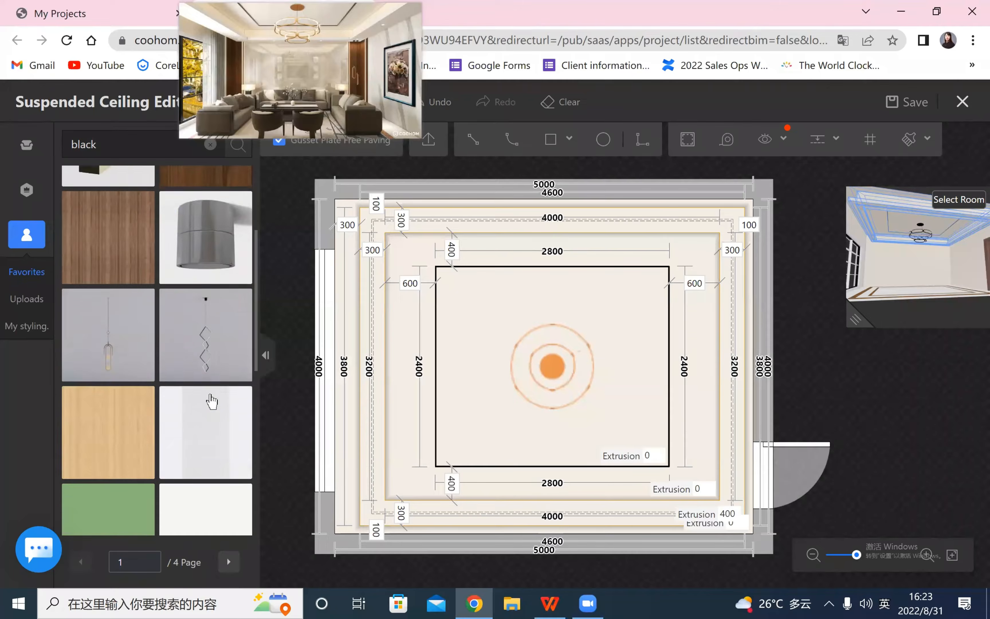
scroll(210, 390, "down", 5)
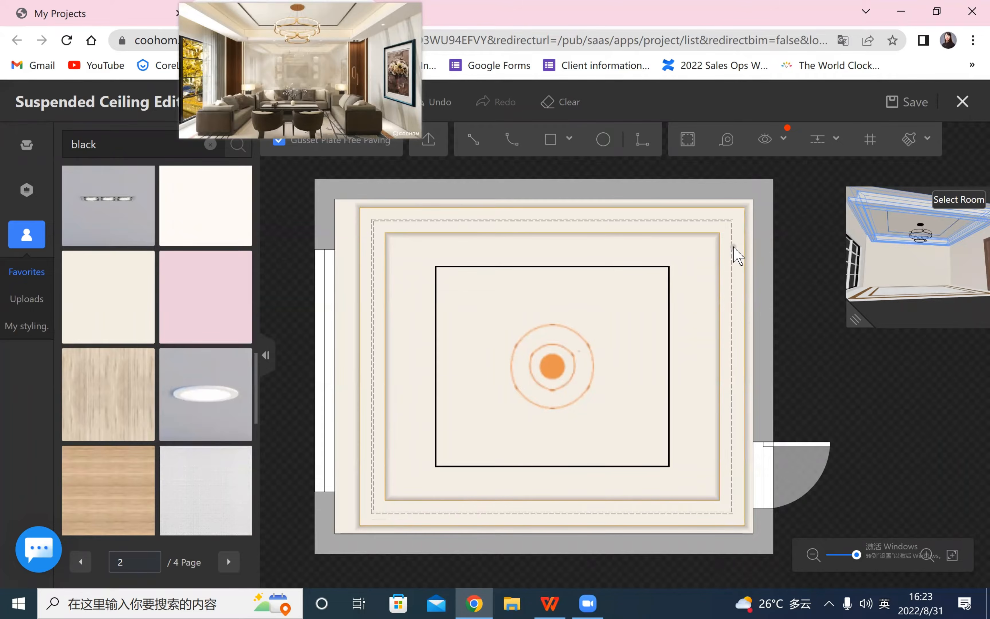
scroll(856, 378, "up", 3)
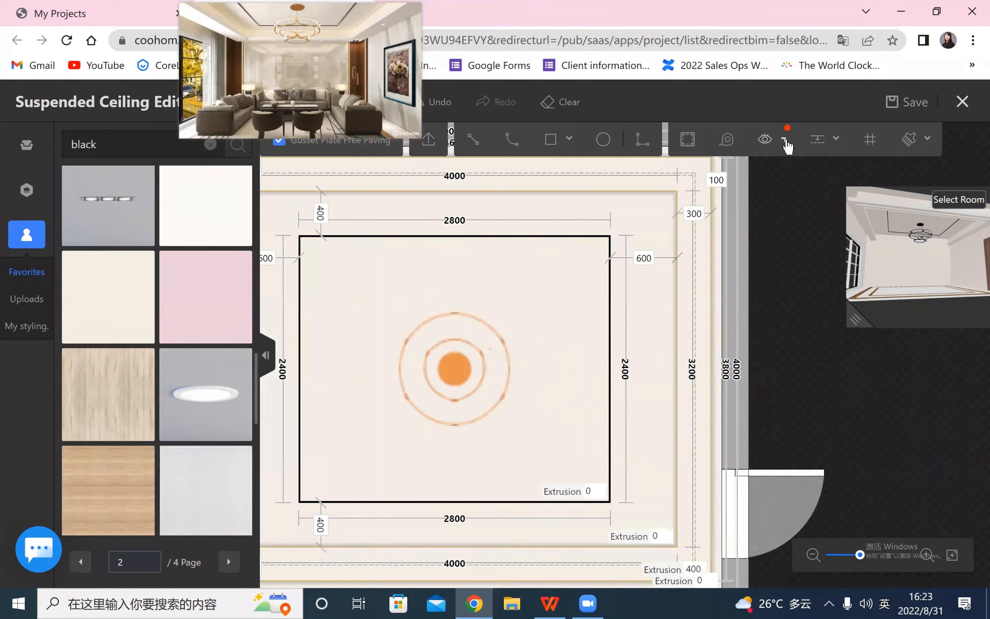
- Hide the line length and line spacing dimensions in the ceiling plan
left_click(785, 140)
left_click(725, 175)
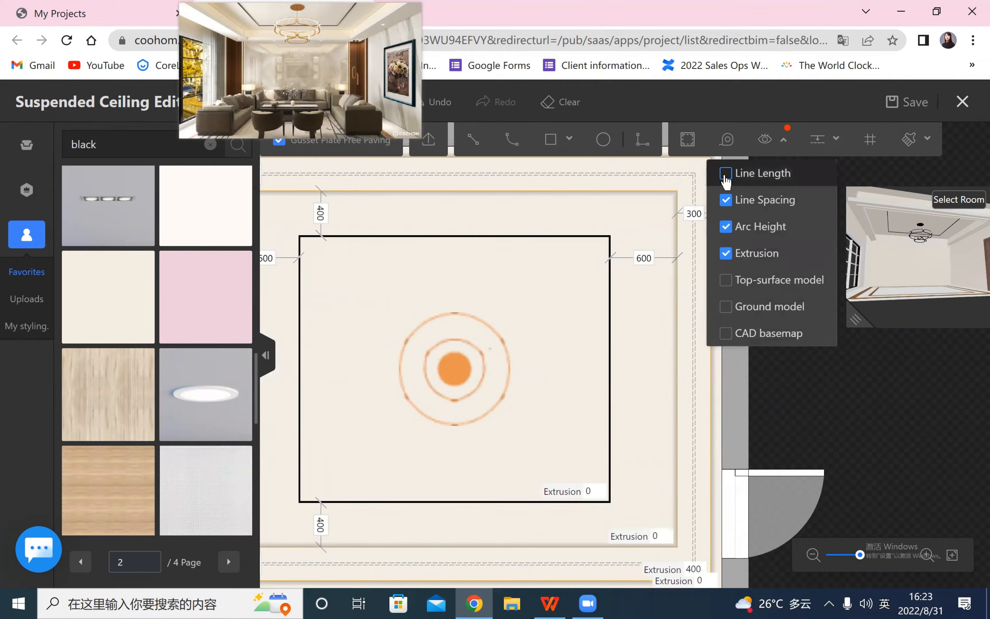
left_click(725, 200)
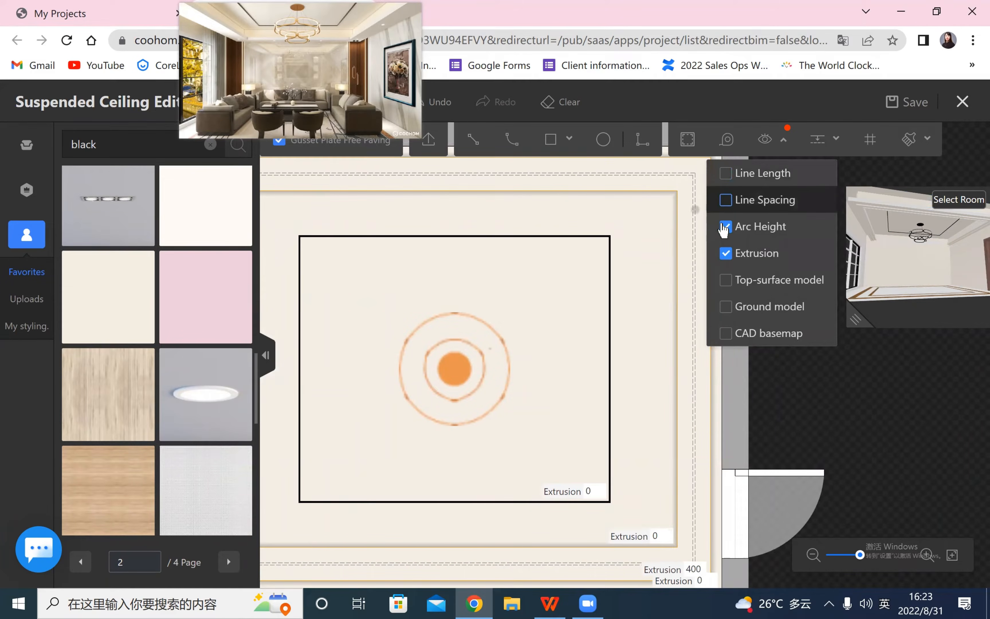
- Position the door-side downlight 150 mm from the inner ceiling border and 500 mm from the ceiling's upper border
left_click(695, 211)
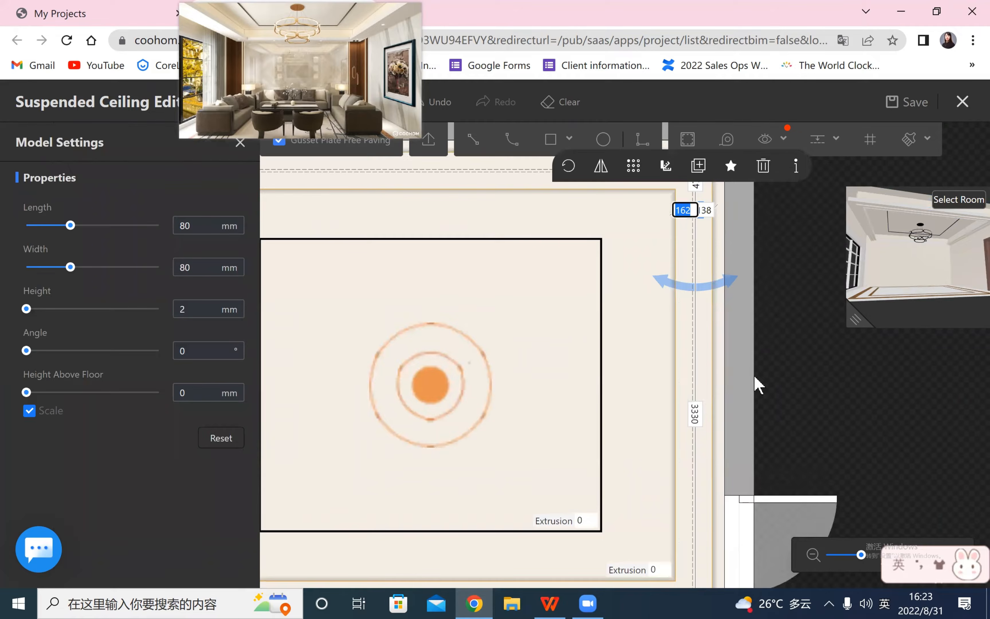
key("Return")
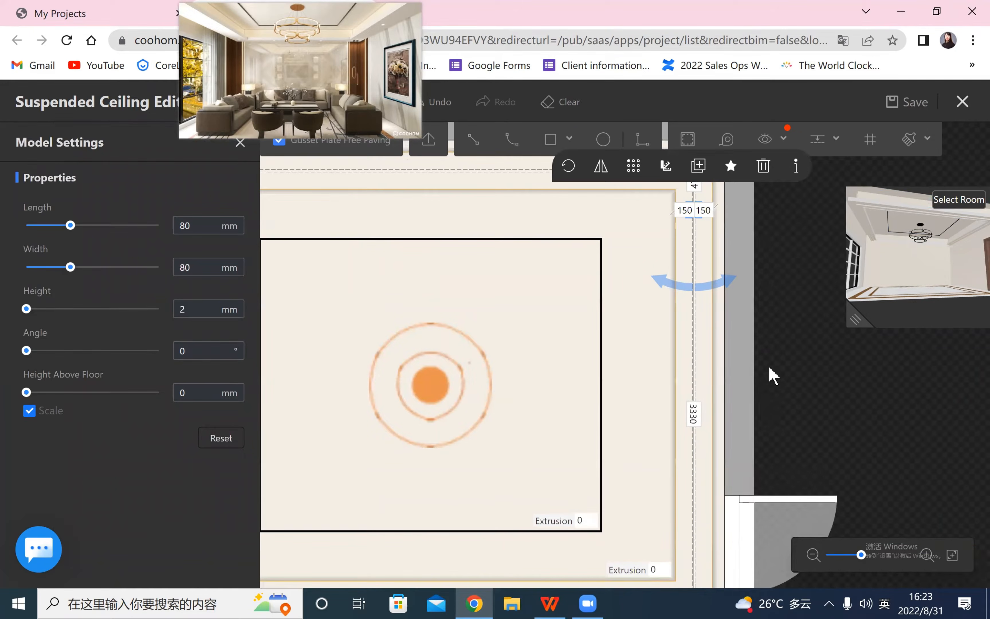
scroll(805, 338, "down", 1)
left_click(715, 211)
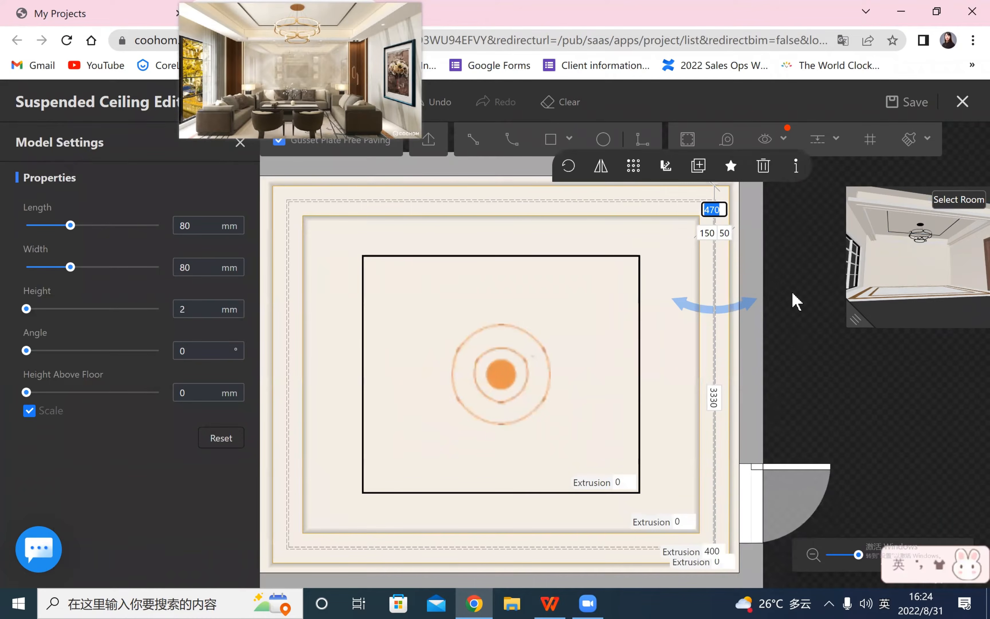
type("500")
key("Return")
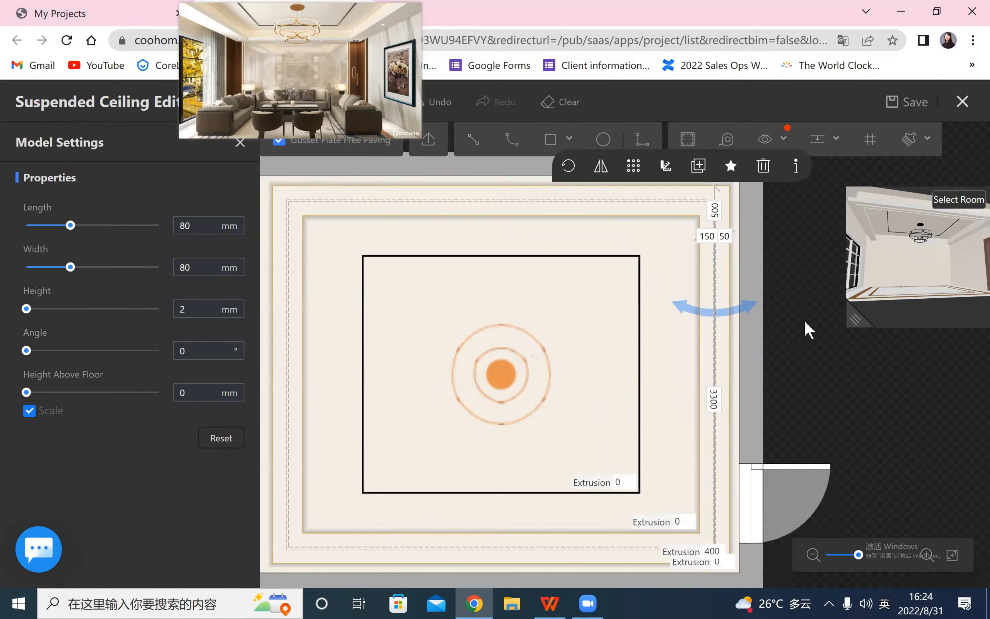
left_click(823, 366)
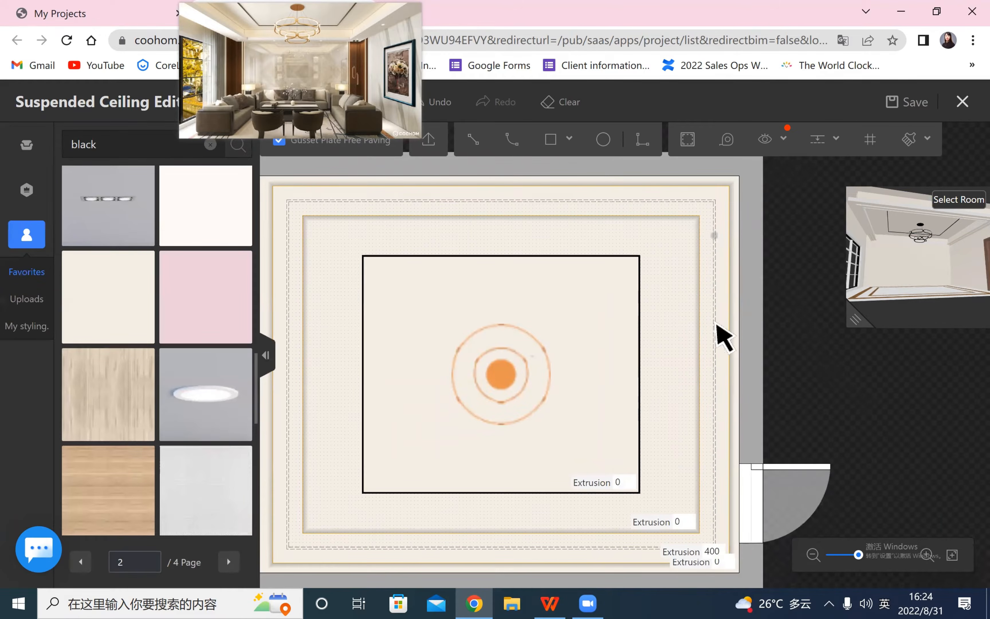
- Array the downlight by quantity, 2 along X and 3 along Y, spanning the door-side and window-side trough lines
scroll(888, 409, "down", 2)
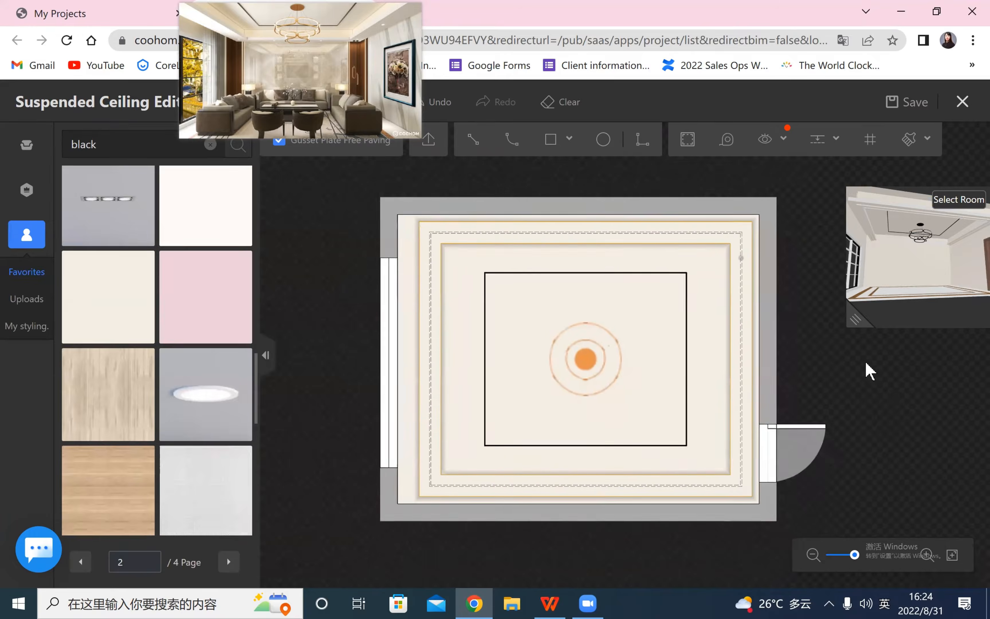
left_click(727, 243)
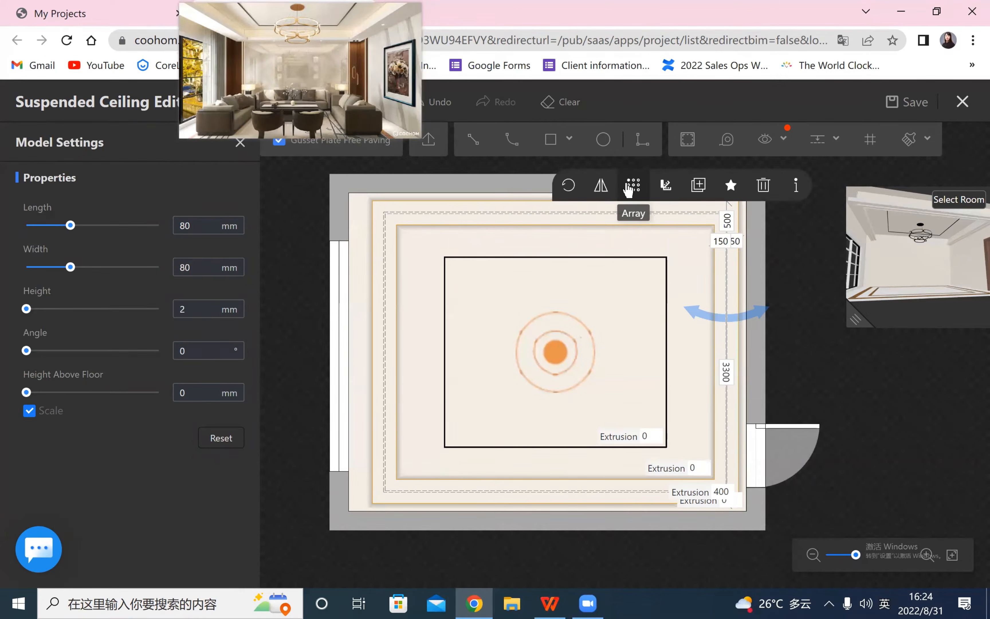
left_click(628, 189)
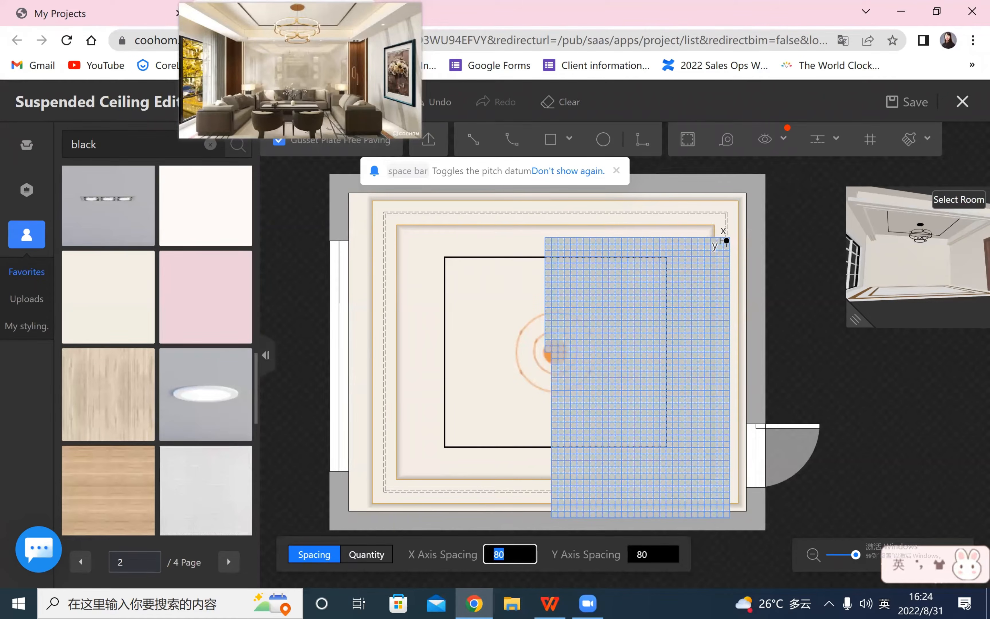
left_click_drag(499, 558, 588, 582)
left_click(362, 554)
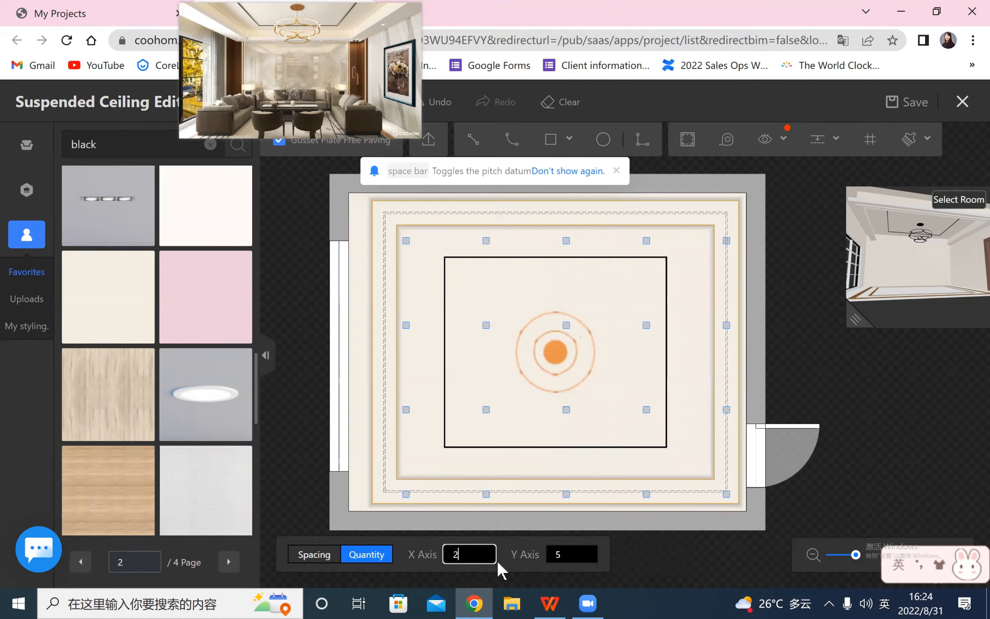
left_click(564, 562)
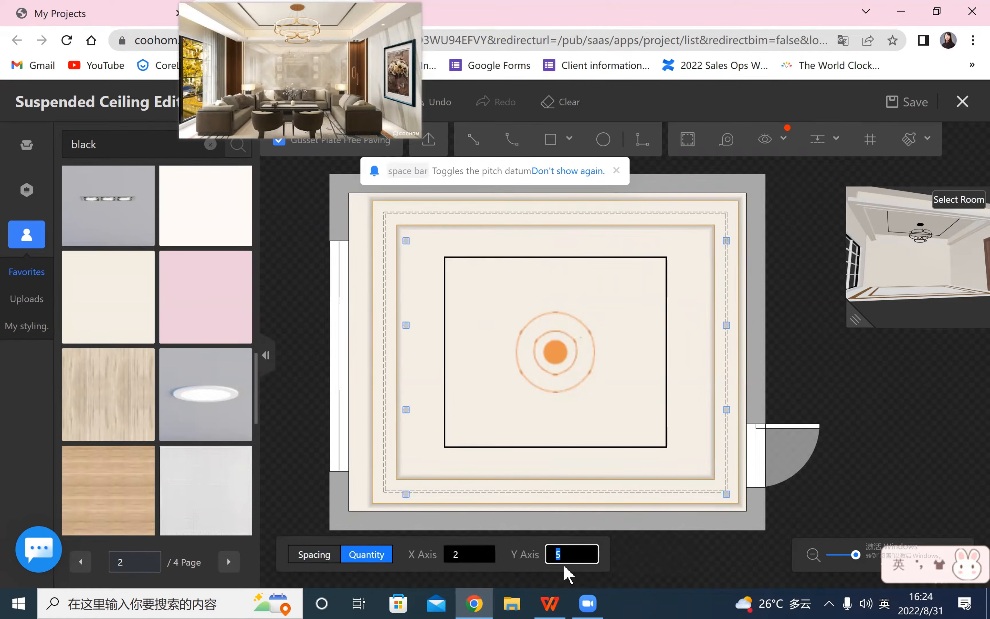
key("Return")
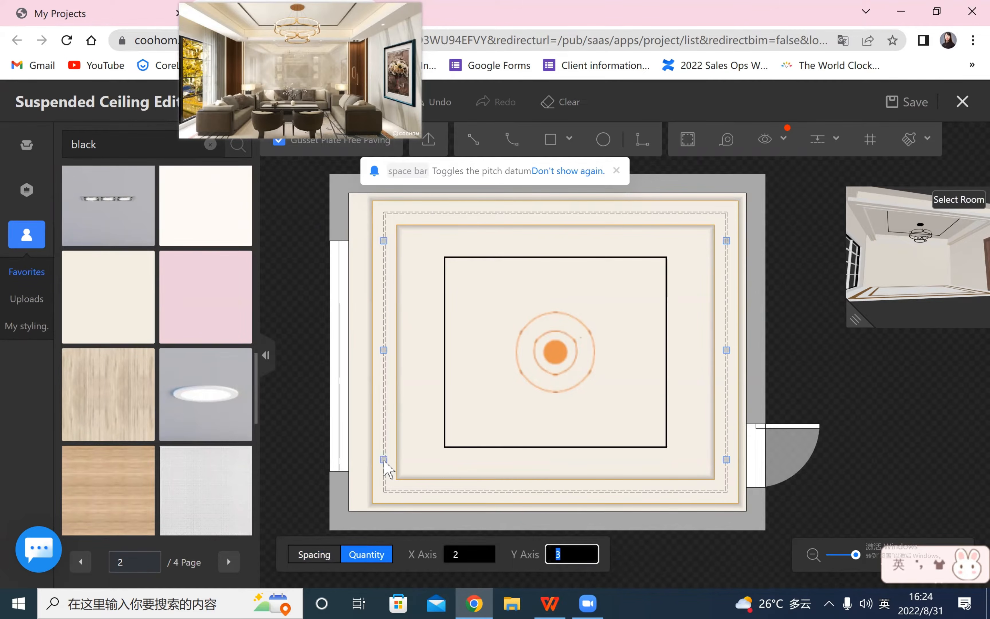
left_click(384, 461)
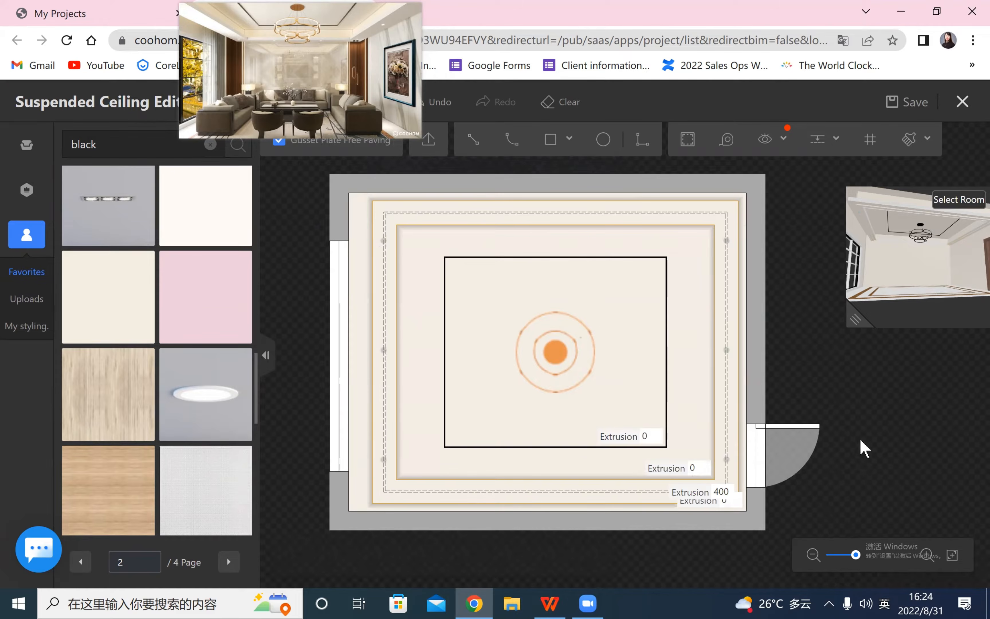
- Add another downlight on the upper trough line, near the inner rectangle's window-side corner, and set it 150 mm from the border
left_click(385, 247)
left_click(562, 194)
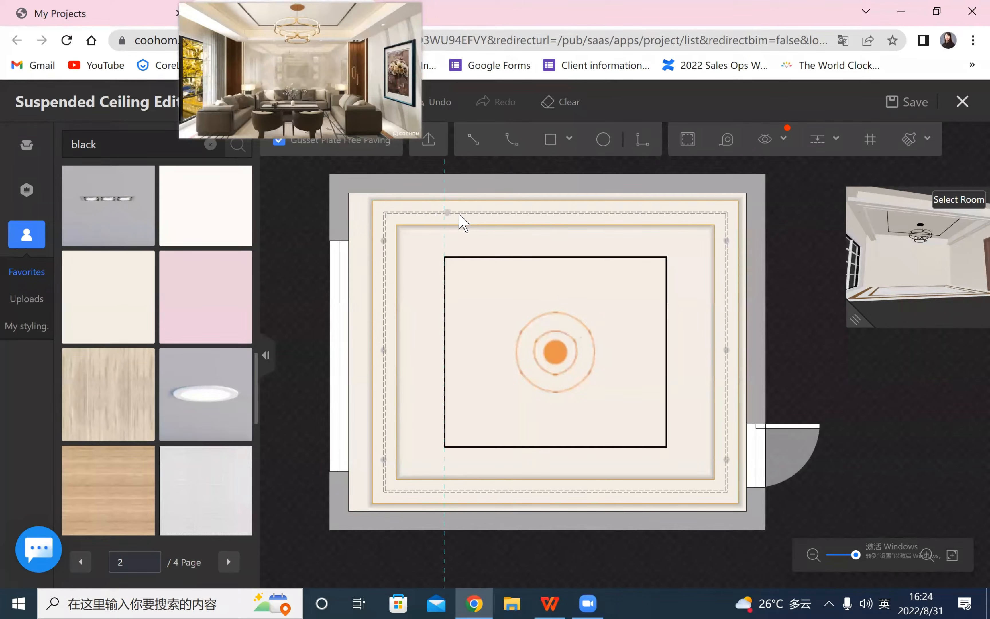
left_click(459, 213)
key("Escape")
left_click(459, 214)
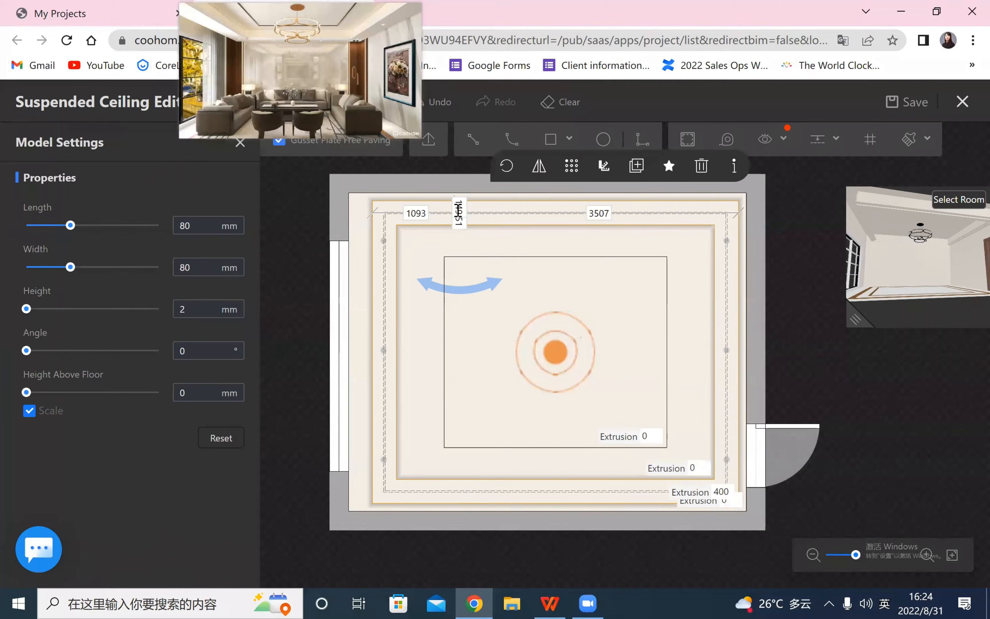
type("150")
key("Return")
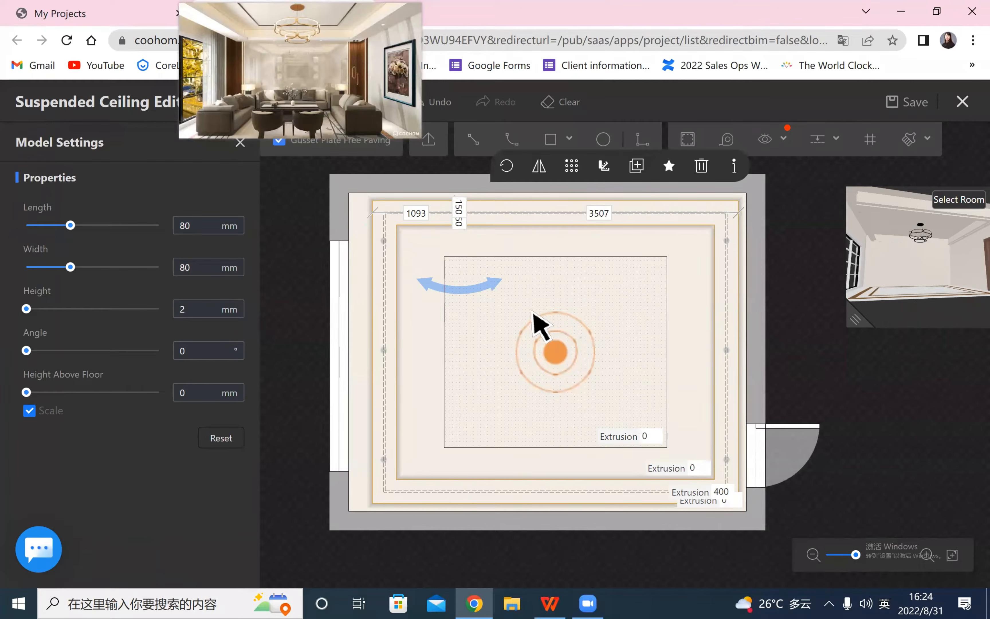
left_click(929, 364)
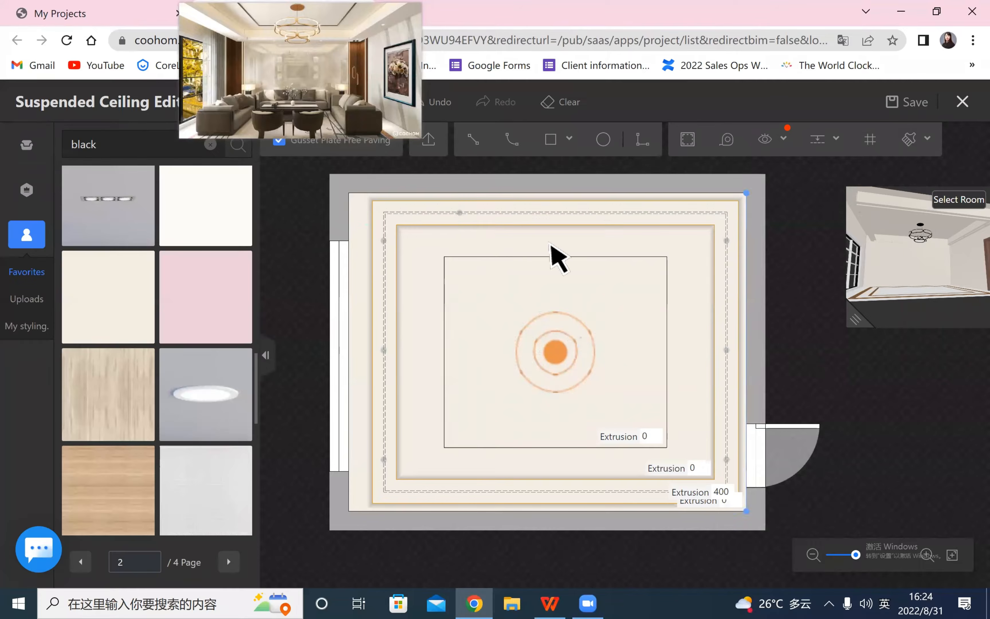
- Array the upper downlight by quantity, 2 along X and 2 along Y, reaching the lower trough line
left_click(460, 215)
left_click(572, 166)
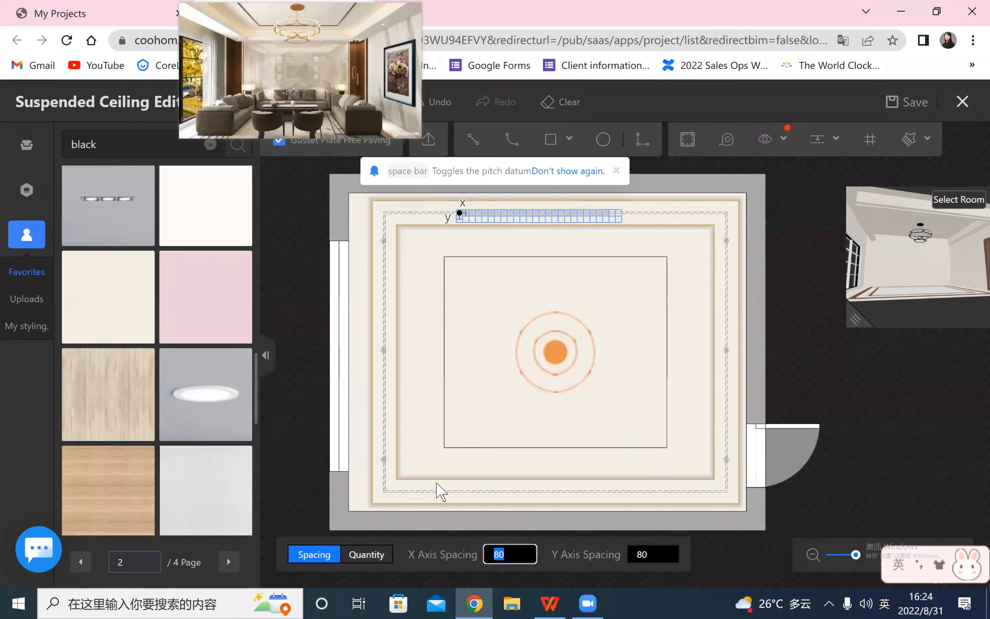
left_click(378, 555)
type("2")
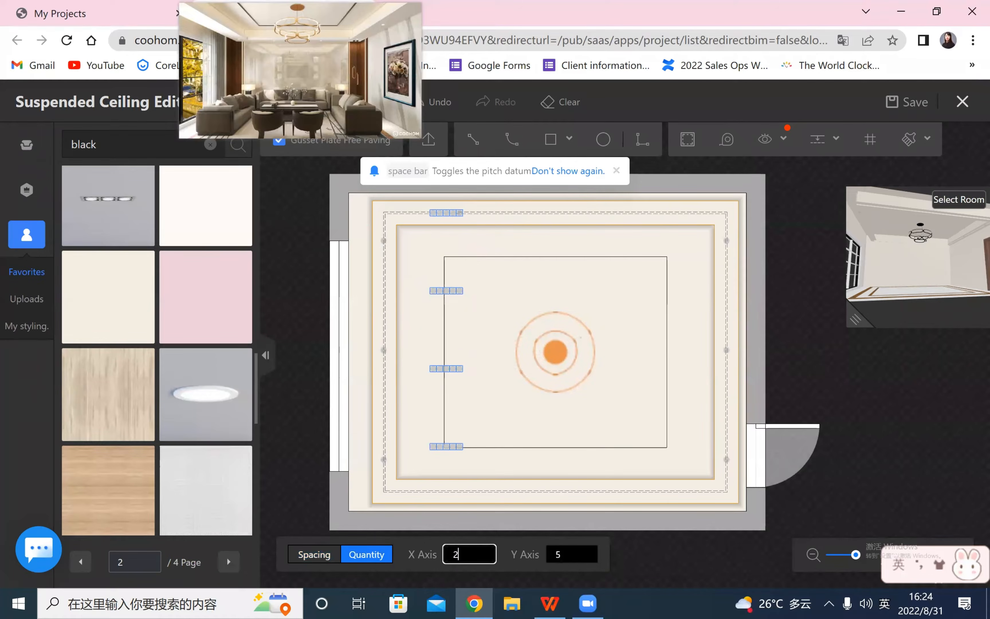
left_click(573, 561)
type("2")
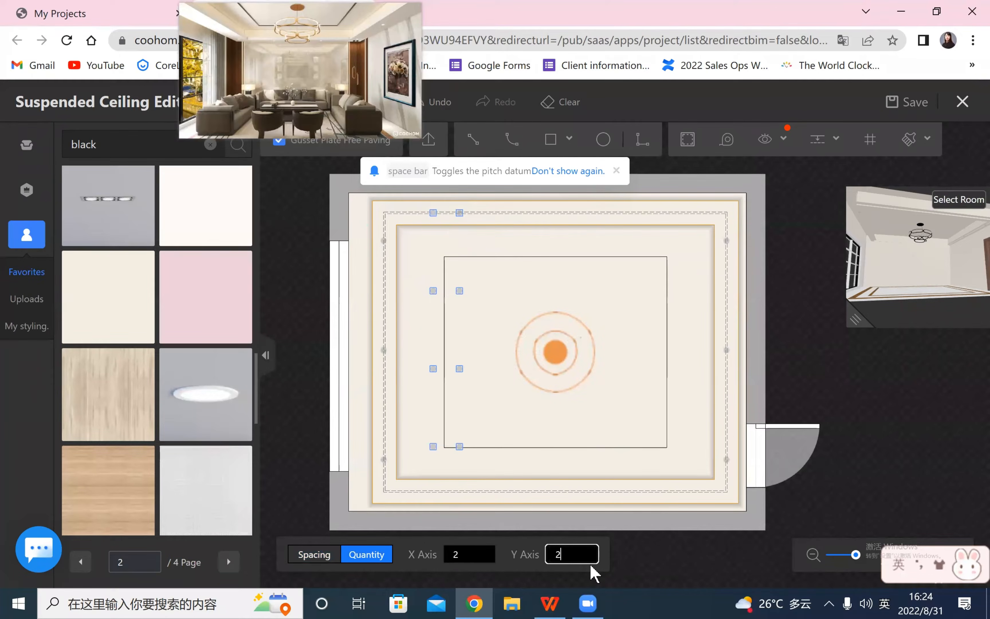
key("Return")
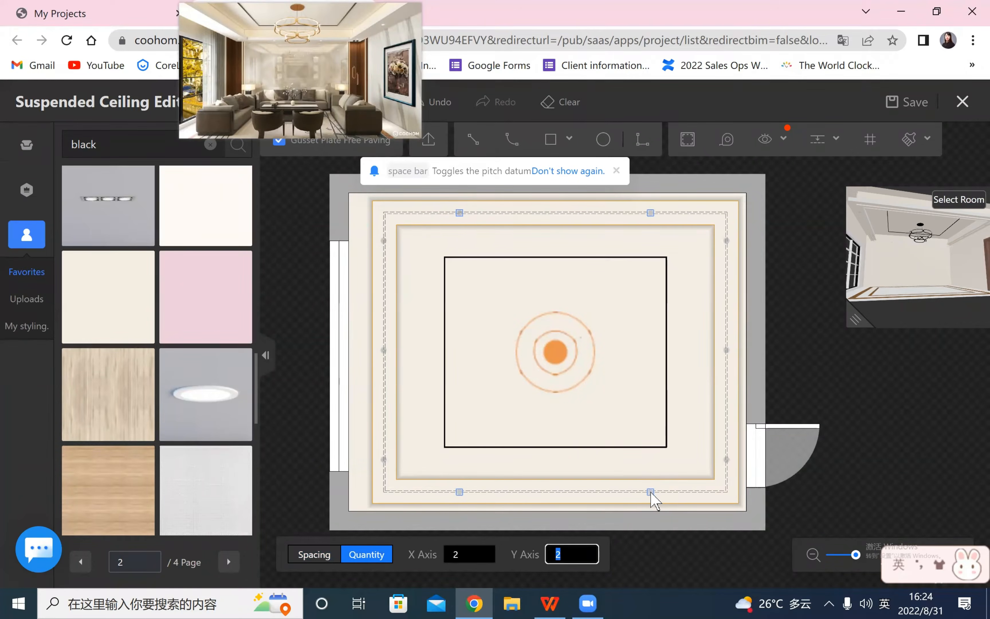
left_click(926, 431)
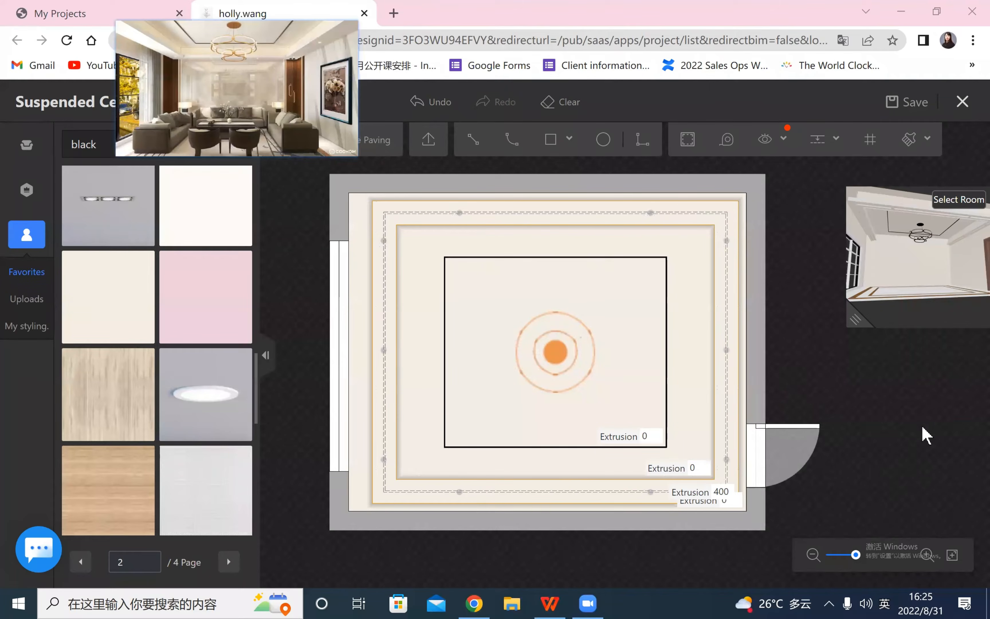
- Place the slim double pendant from the favorites on the upper trough line at the door-side corner and adjust its side distance
scroll(901, 406, "up", 1)
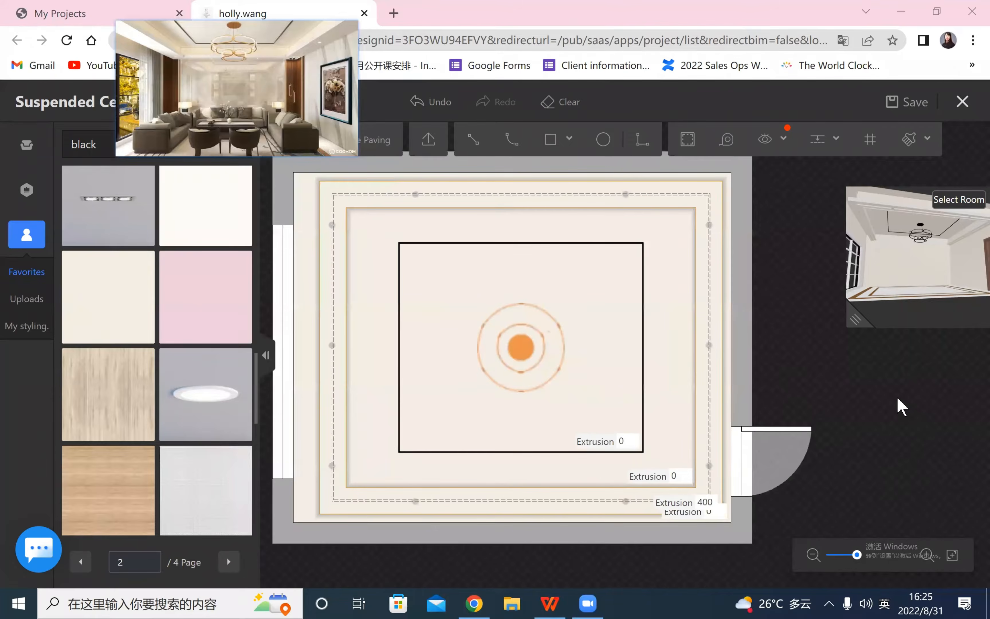
scroll(907, 401, "down", 2)
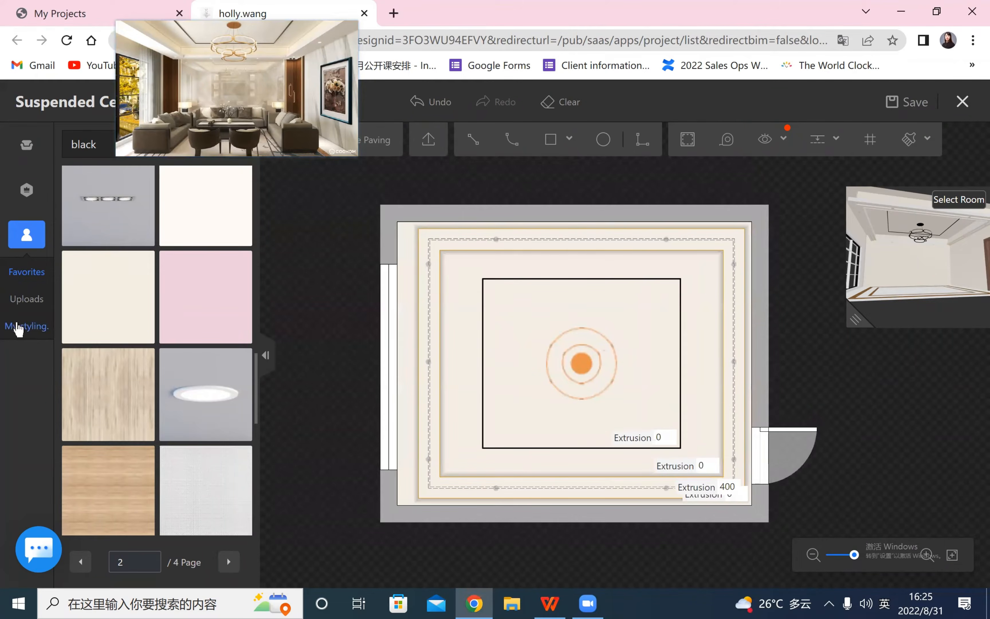
left_click(17, 325)
left_click(37, 245)
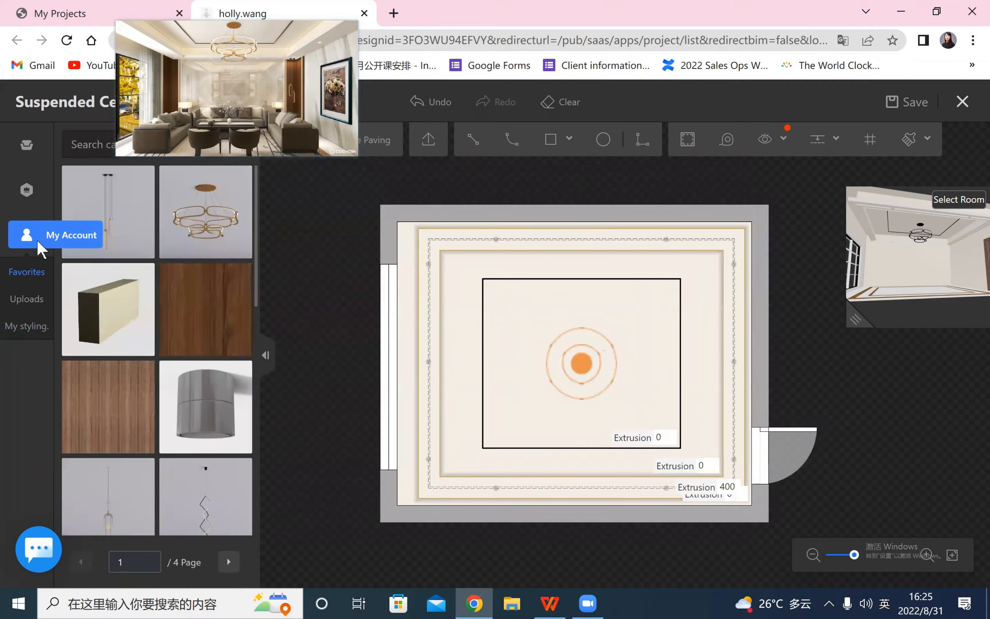
mouse_move(135, 185)
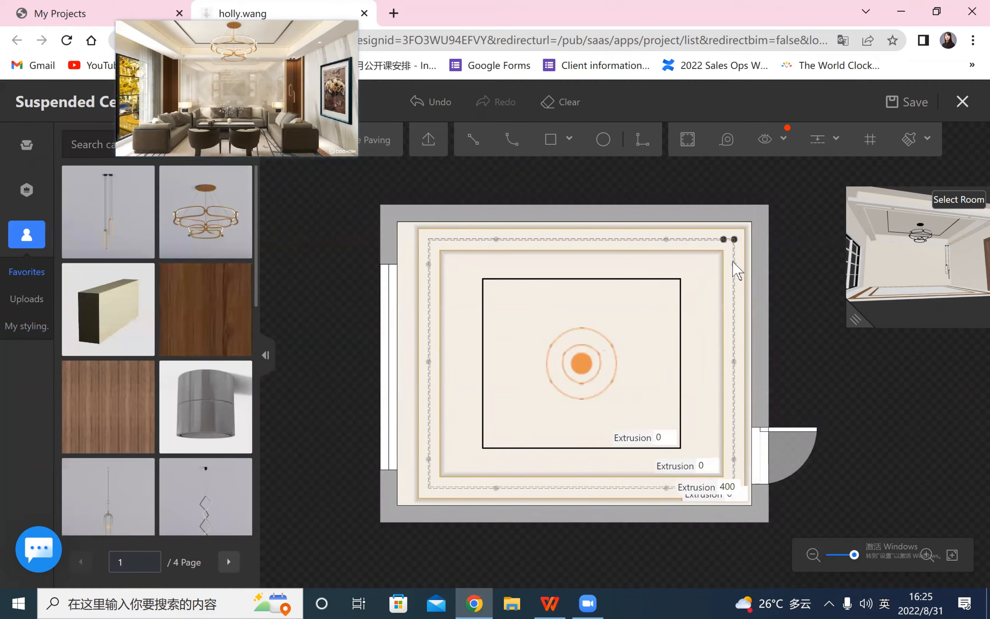
left_click(729, 240)
mouse_move(794, 189)
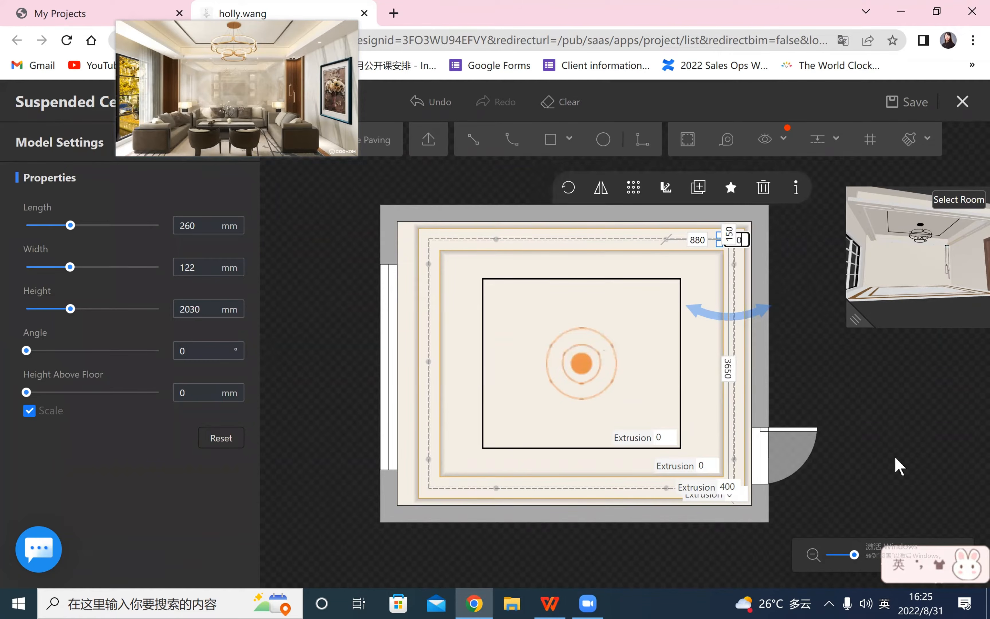
key("Return")
left_click(885, 462)
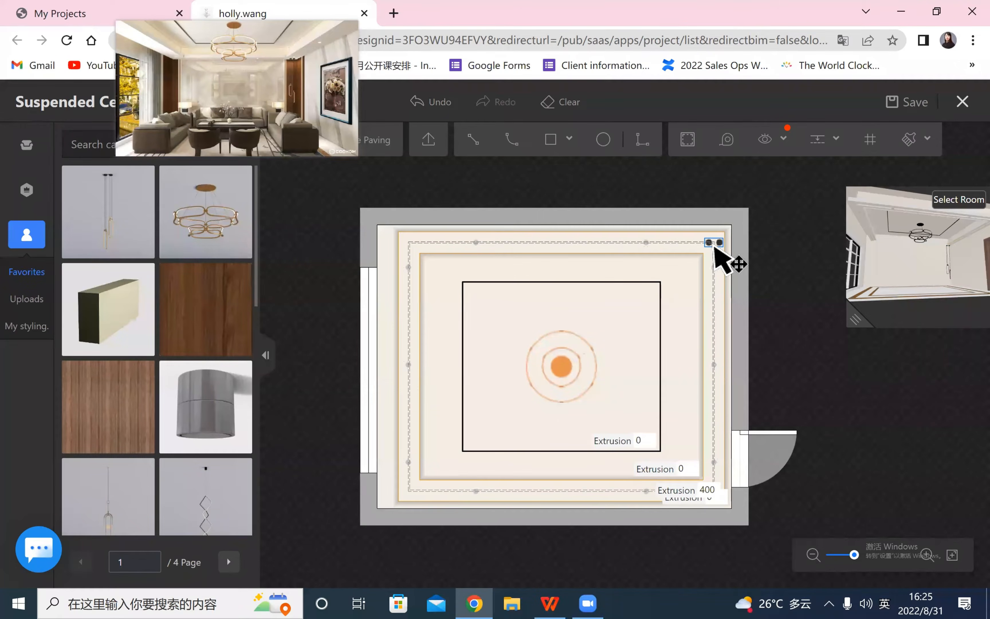
- Set the double pendant's distance from the door-side border to 100 mm
left_click(714, 246)
left_click(724, 241)
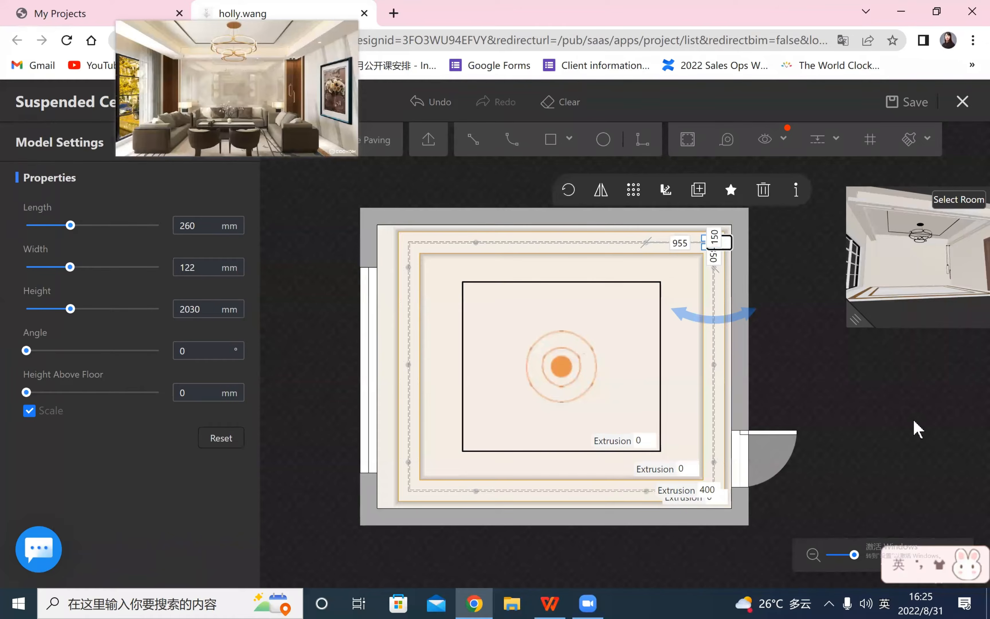
type("100")
key("Return")
left_click(909, 430)
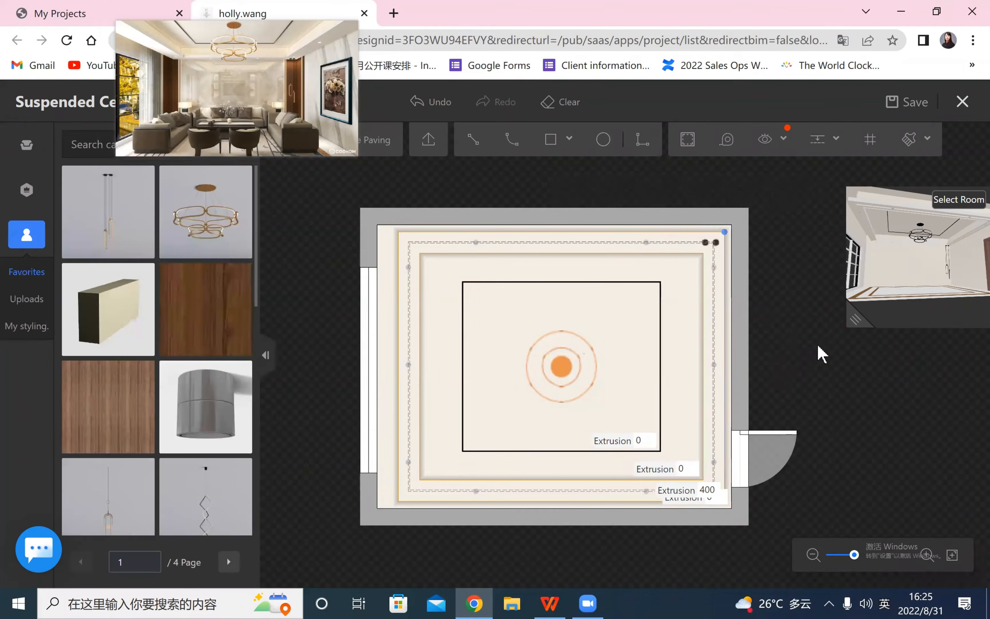
- Examine the double pendant's size and hanging height against the room in the enlarged 3D preview
left_click_drag(855, 324, 679, 462)
left_click_drag(775, 421, 832, 410)
scroll(870, 425, "up", 4)
left_click_drag(746, 410, 848, 421)
left_click_drag(880, 340, 880, 426)
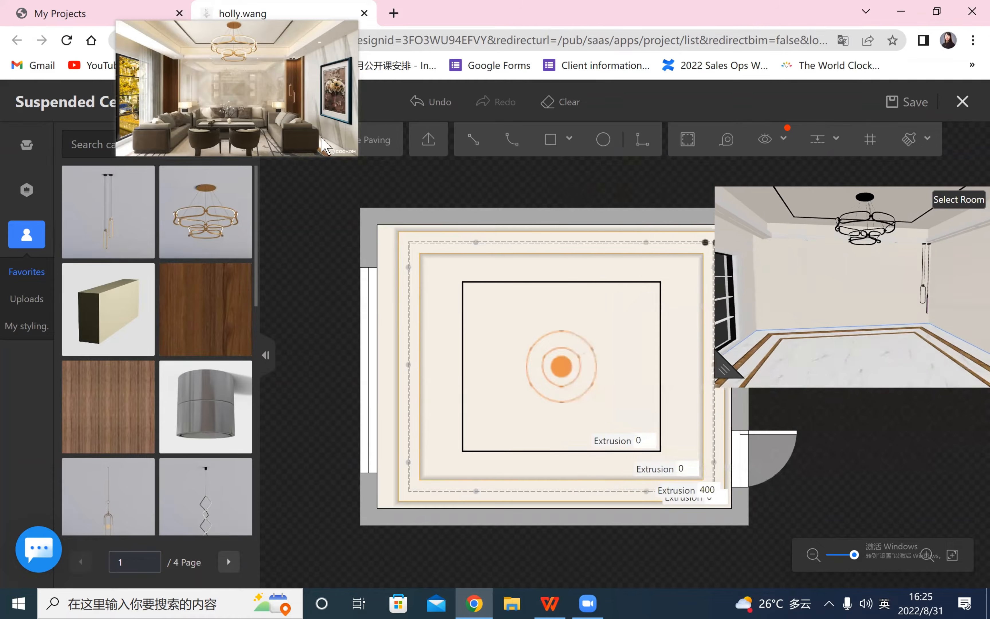
- Move the reference image aside and open the double pendant's size settings
left_click_drag(271, 117, 395, 113)
left_click(711, 245)
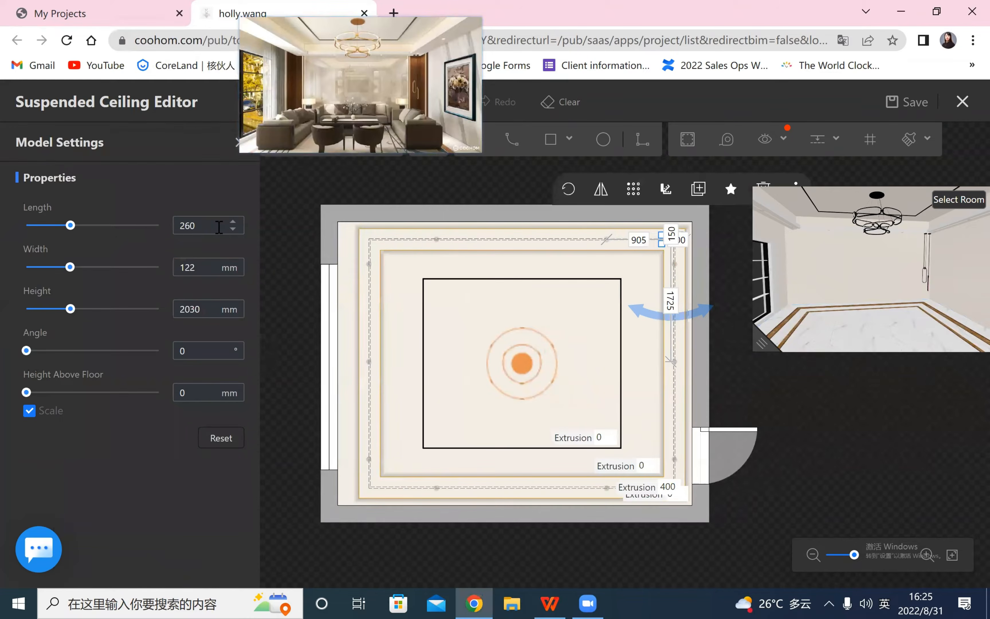
- Set the corner pendant light's length to 200 mm with proportional scaling and close the ceiling editor
double_click(176, 225)
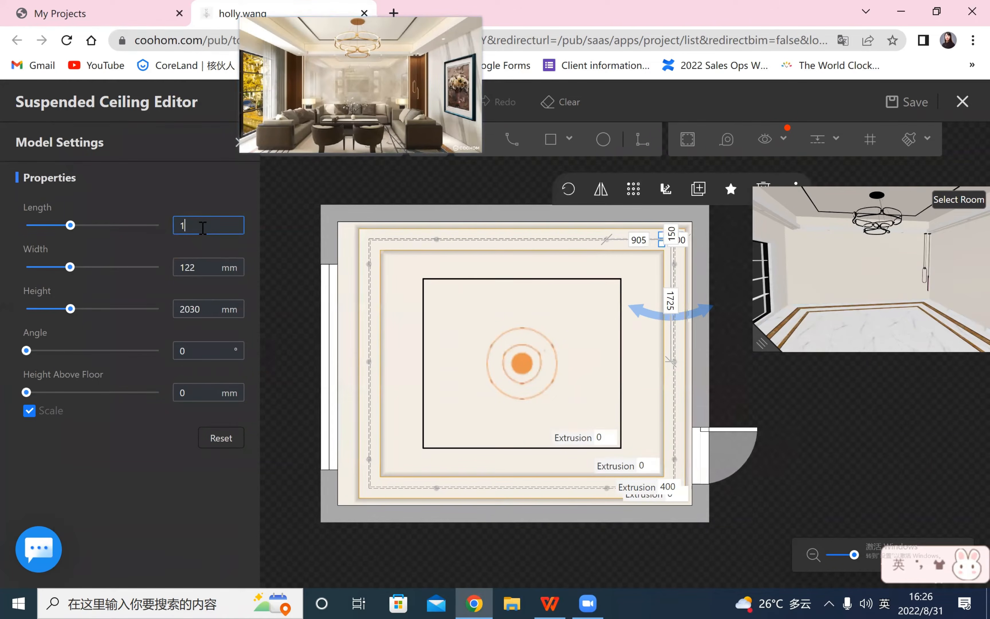
key("Return")
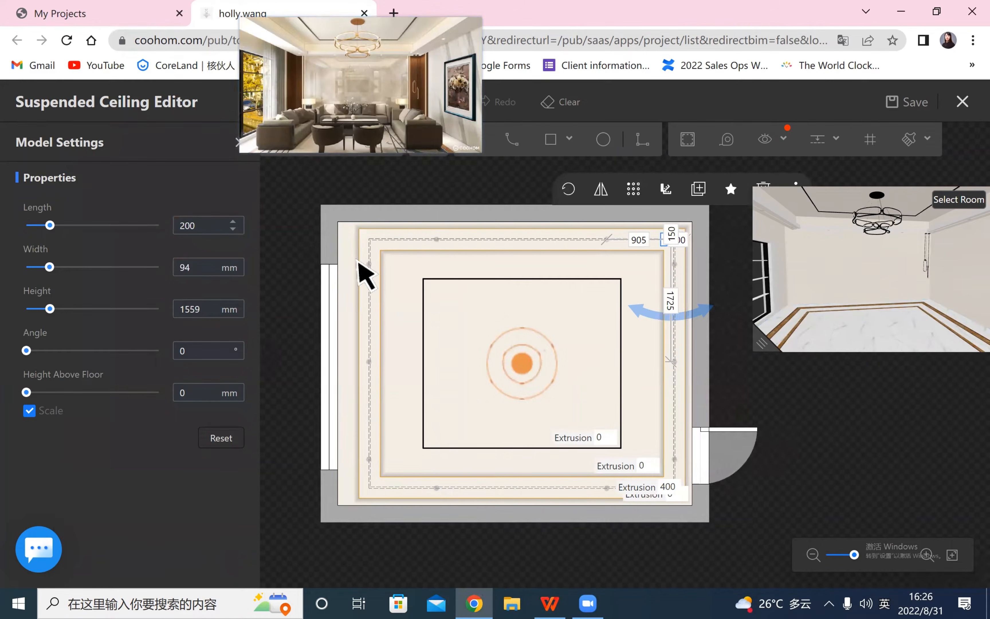
left_click_drag(762, 343, 222, 528)
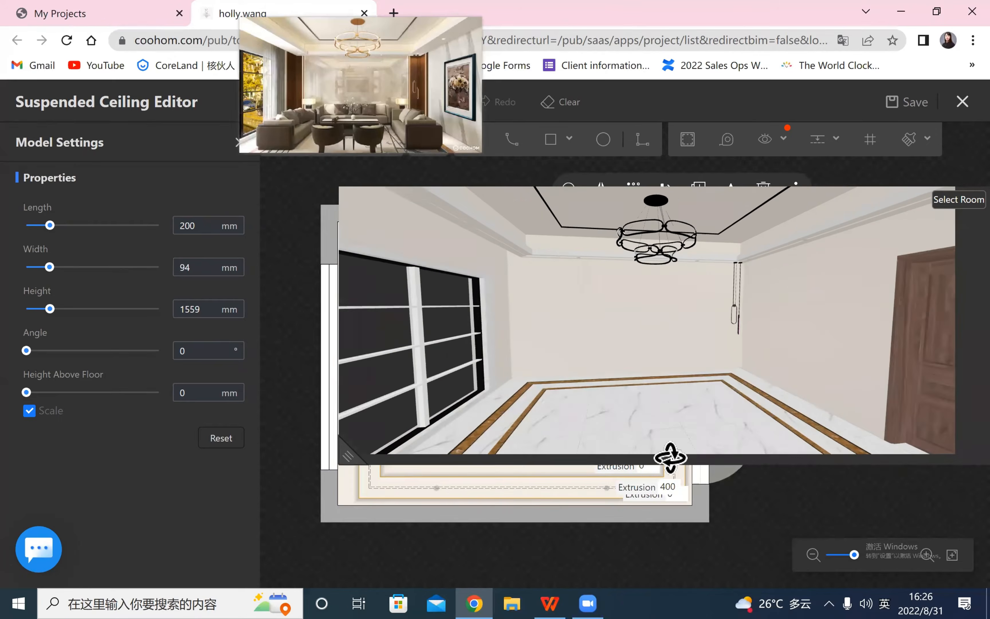
left_click_drag(595, 447, 965, 101)
left_click_drag(222, 528, 743, 346)
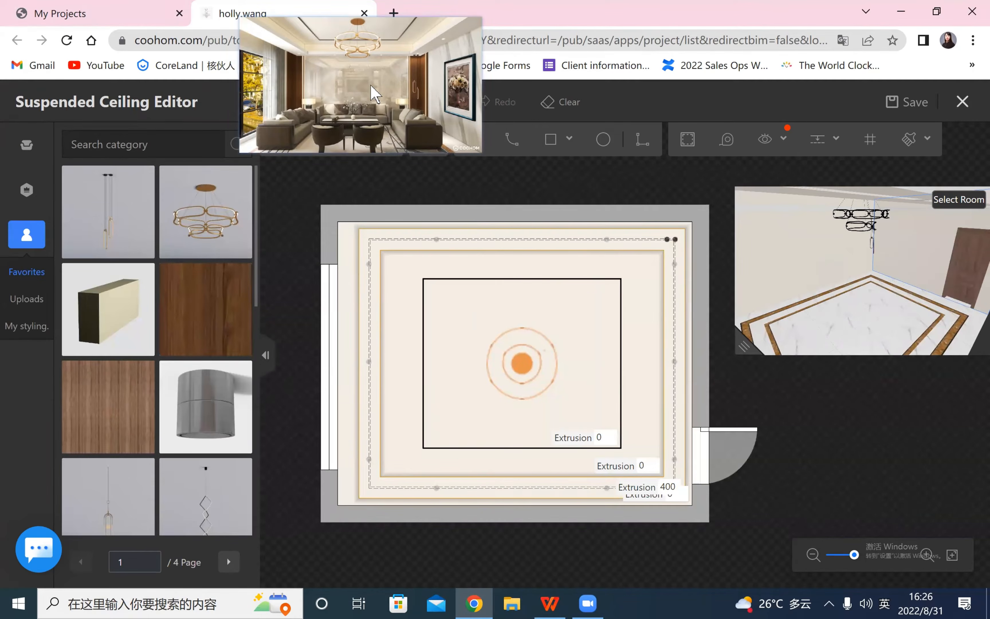
left_click(964, 107)
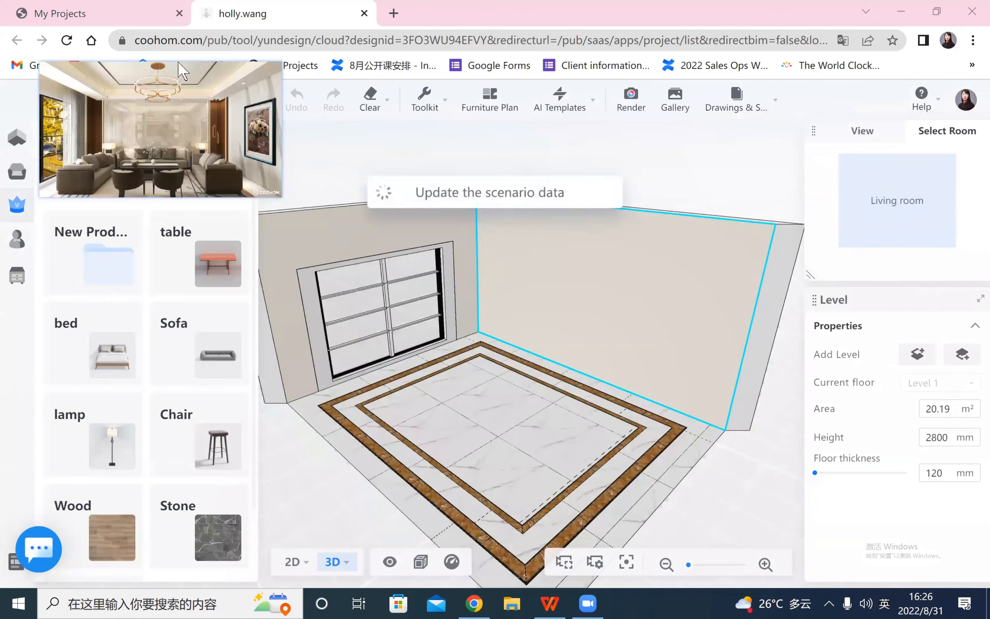
- Reduce the corner pendant light in the 3D room by setting its length to 180 mm
left_click_drag(409, 466, 555, 424)
left_click(614, 442)
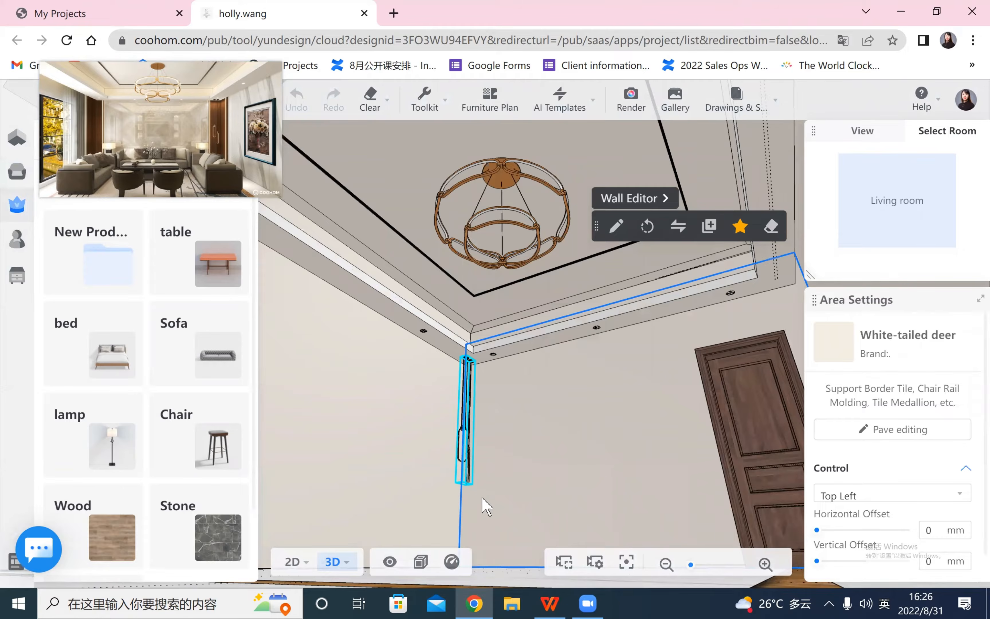
left_click_drag(468, 454, 503, 427)
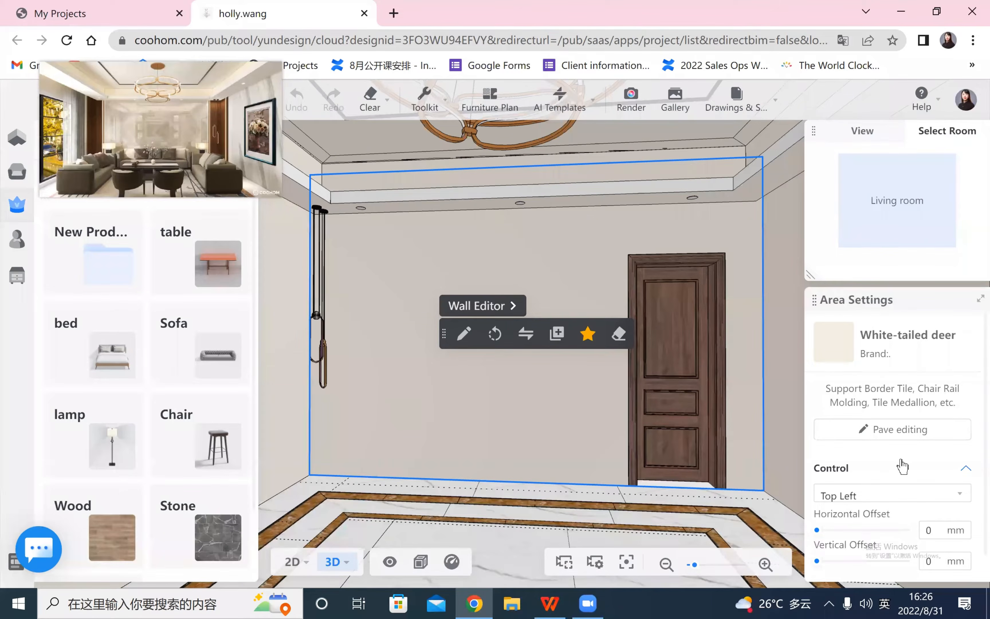
left_click(916, 445)
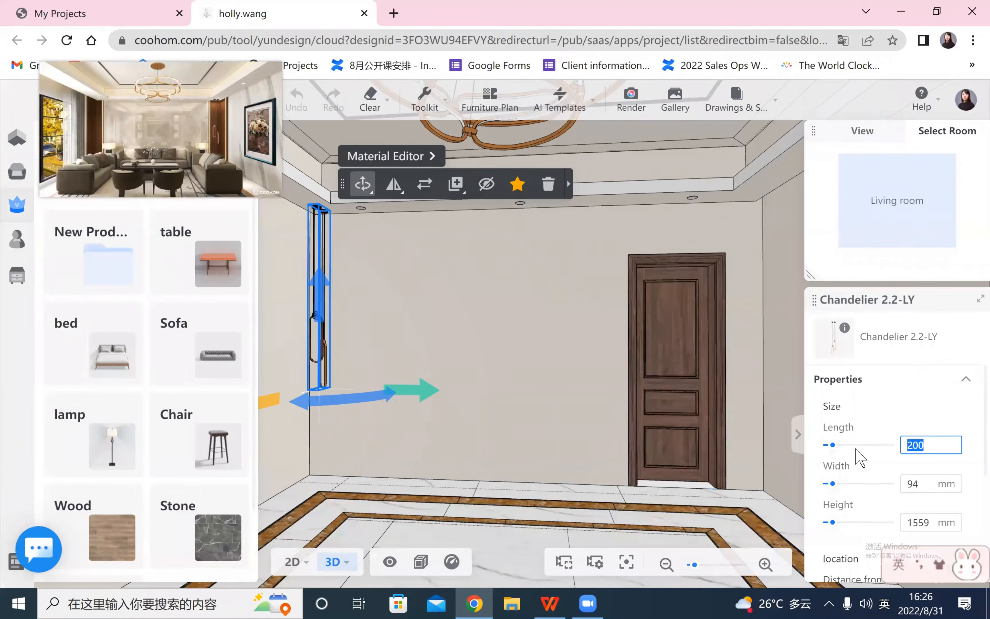
type("180")
key("Return")
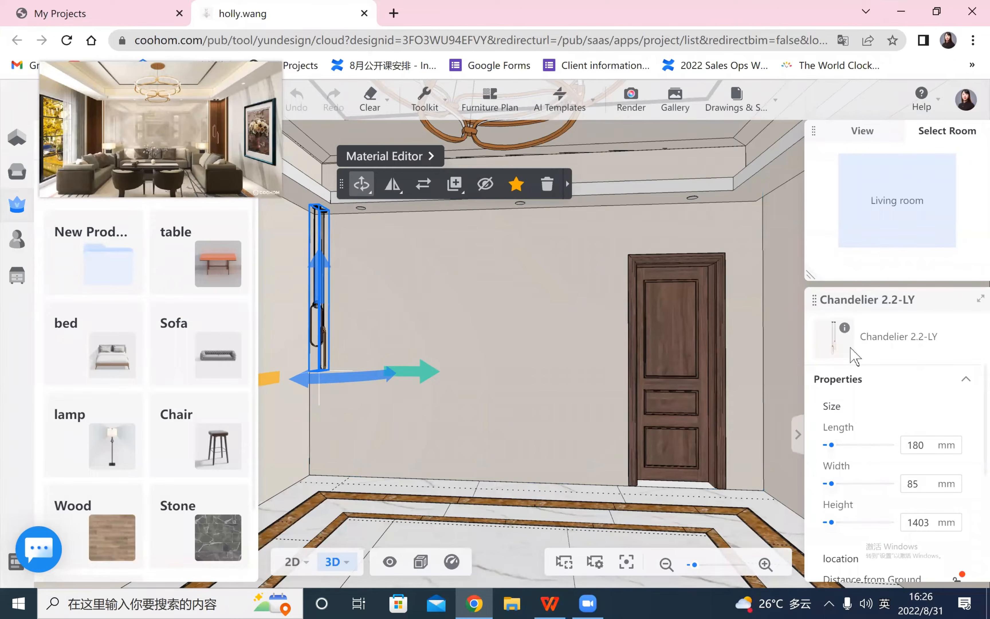
left_click(558, 375)
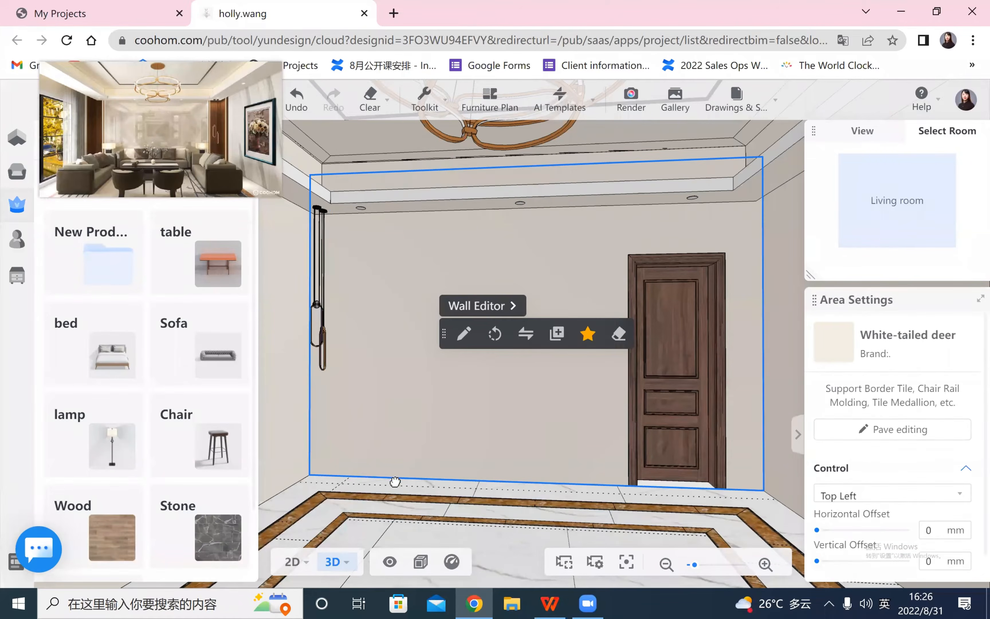
- Inspect the ceiling, chandelier, pendant light and floor of the living room from several angles
left_click_drag(395, 481, 398, 467)
left_click_drag(361, 416, 310, 386)
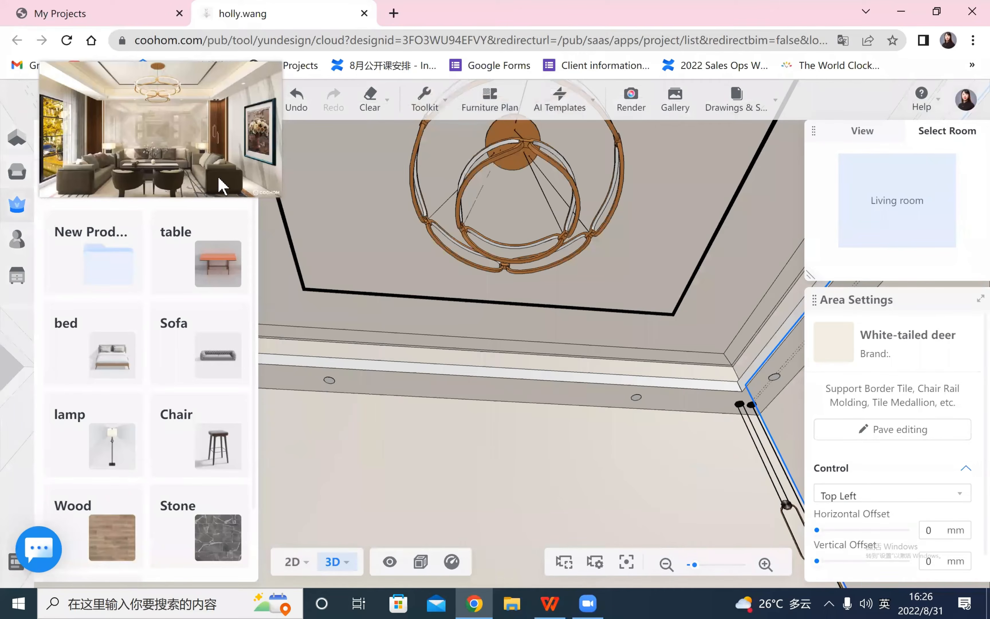
left_click_drag(221, 175, 244, 119)
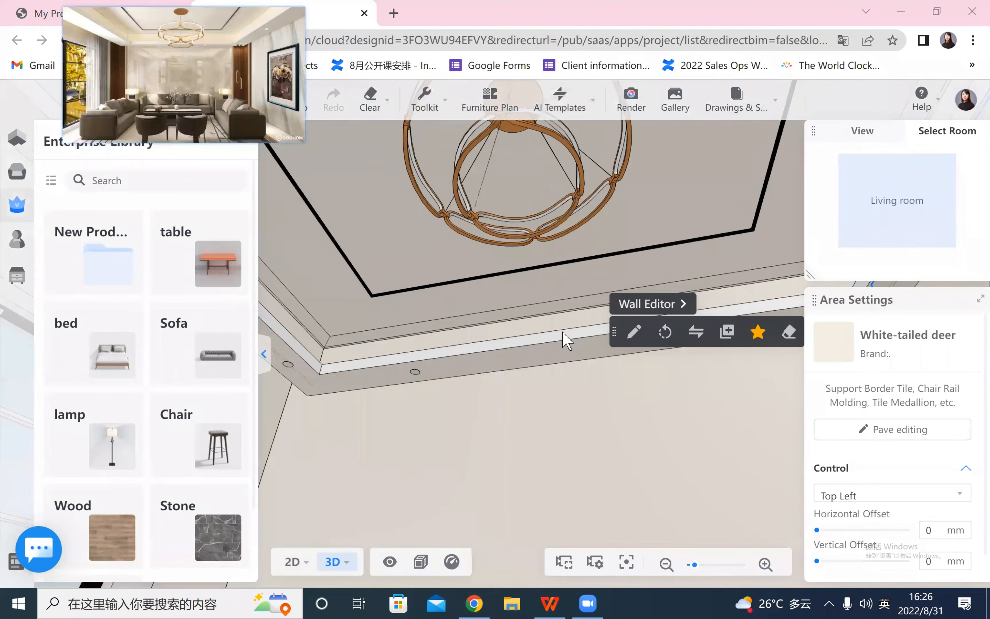
scroll(568, 382, "down", 3)
left_click_drag(573, 414, 572, 426)
left_click_drag(637, 446, 624, 423)
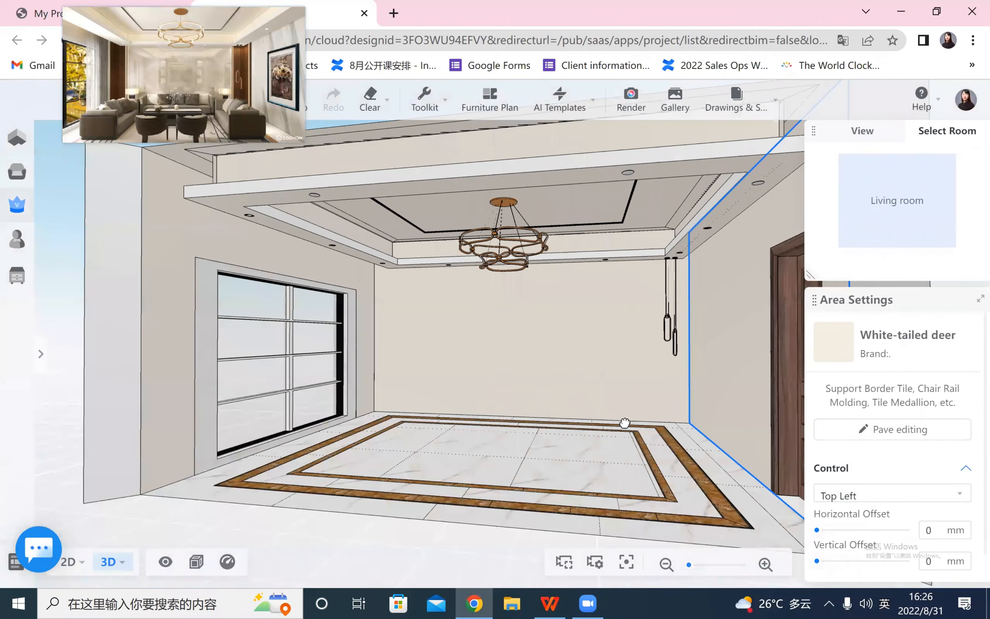
left_click_drag(514, 468, 579, 370)
left_click(582, 369)
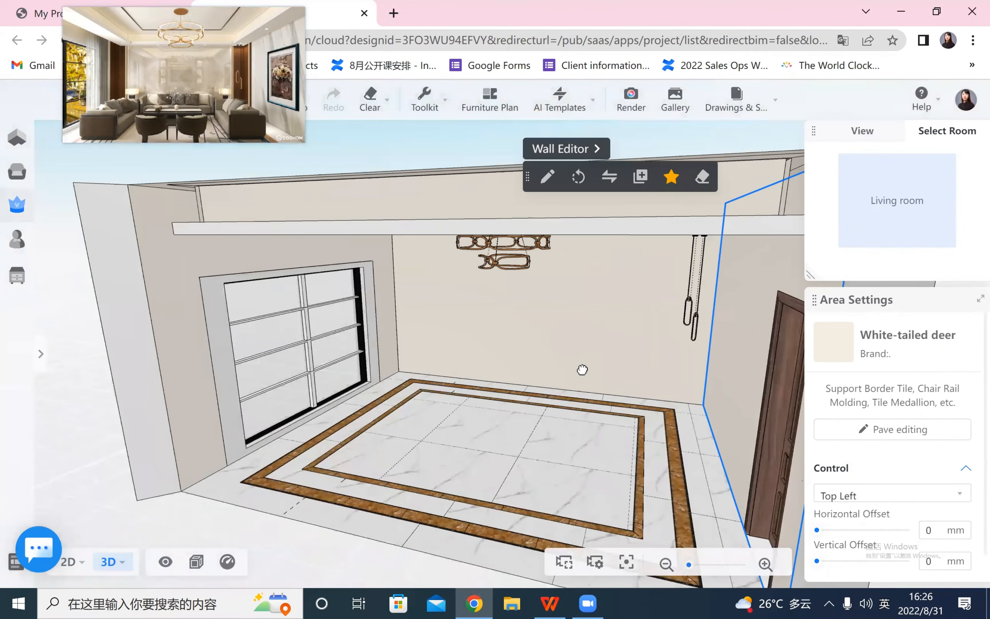
left_click_drag(664, 368, 422, 440)
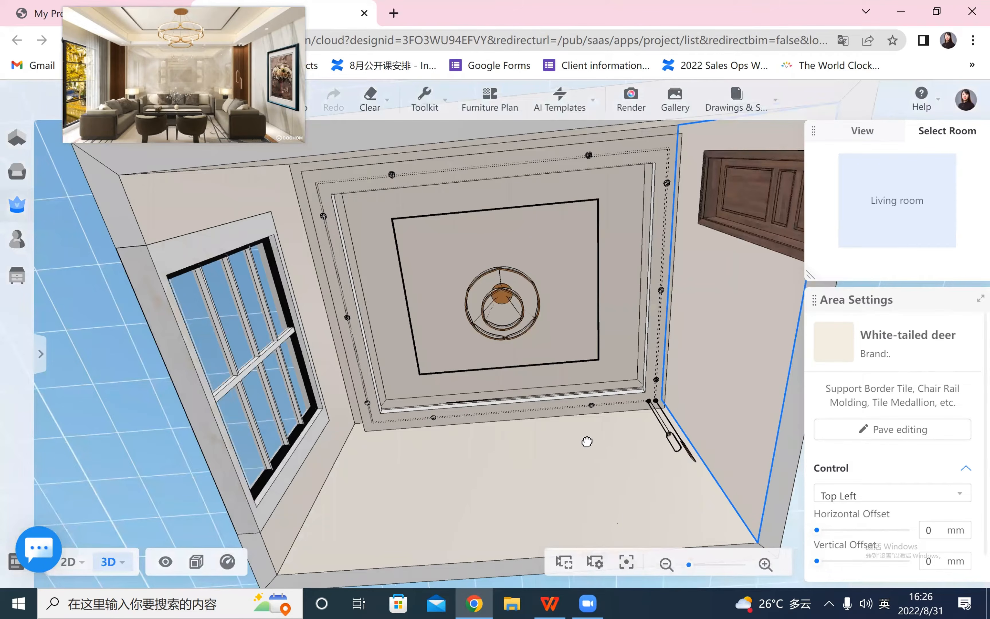
left_click_drag(640, 467, 495, 469)
left_click(568, 464)
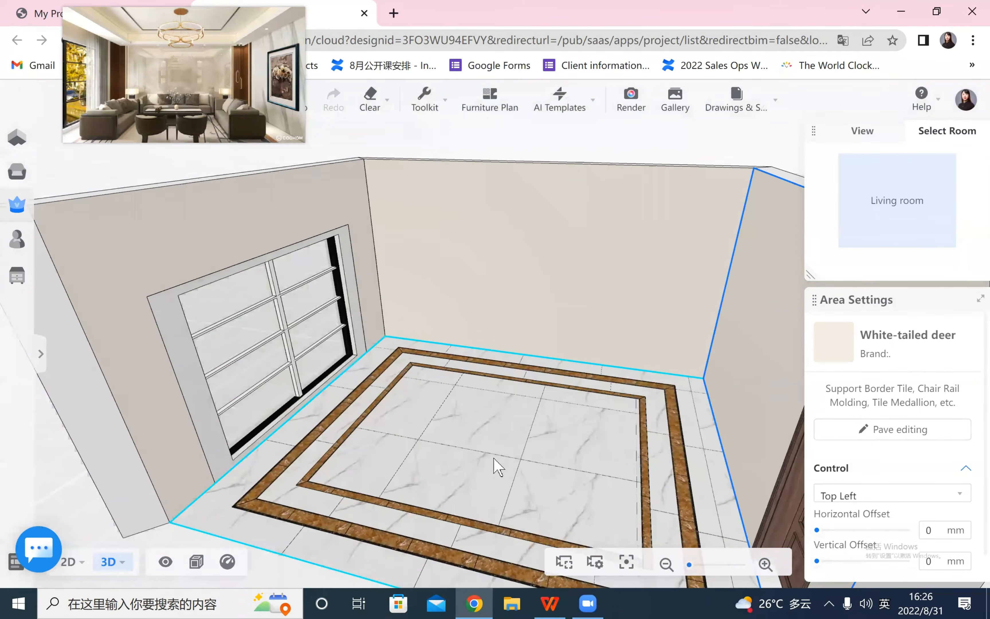
left_click(400, 426)
left_click_drag(400, 426, 386, 203)
left_click(387, 204)
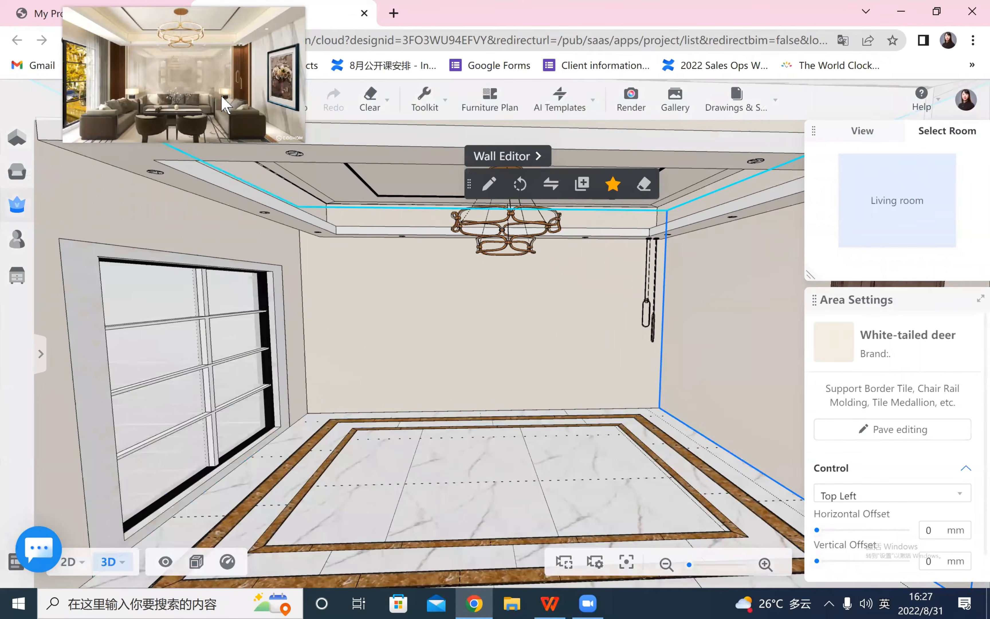
left_click(609, 501)
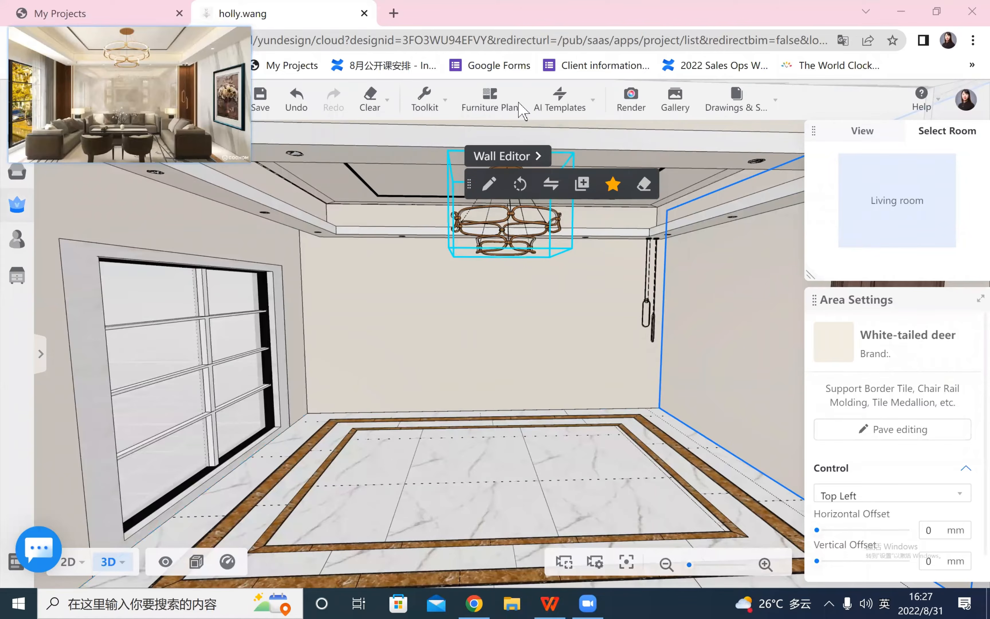
- Enlarge the reference picture to study the back wall design and shrink it again
key("shift")
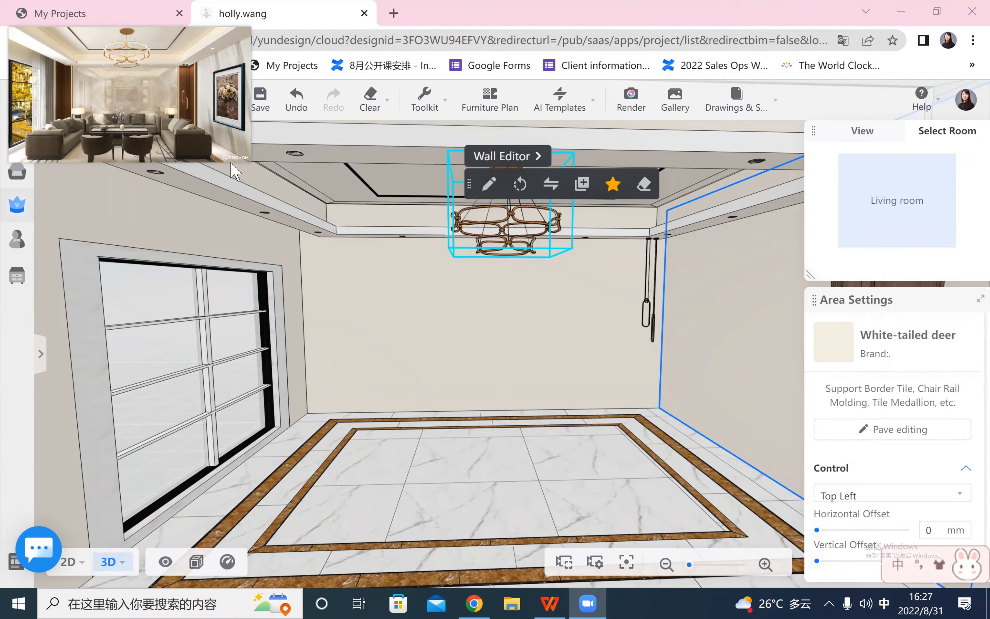
left_click_drag(247, 155, 310, 200)
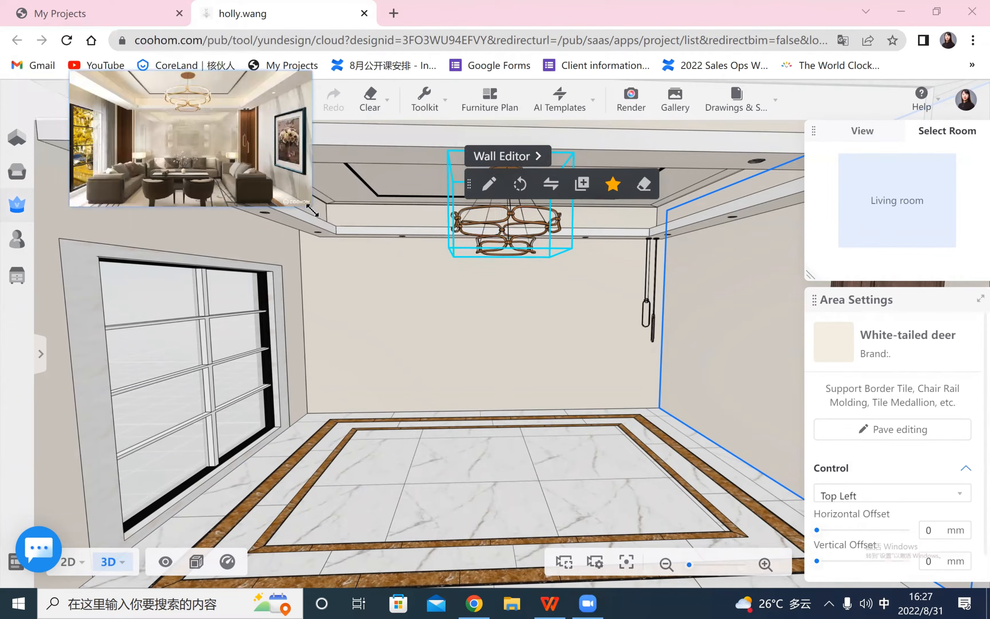
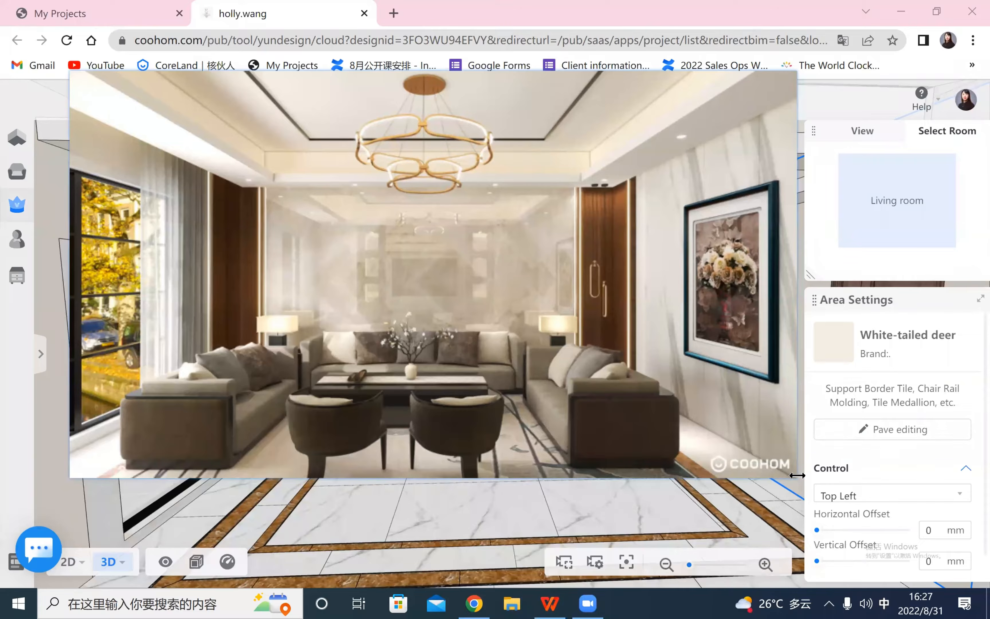
left_click_drag(797, 475, 332, 217)
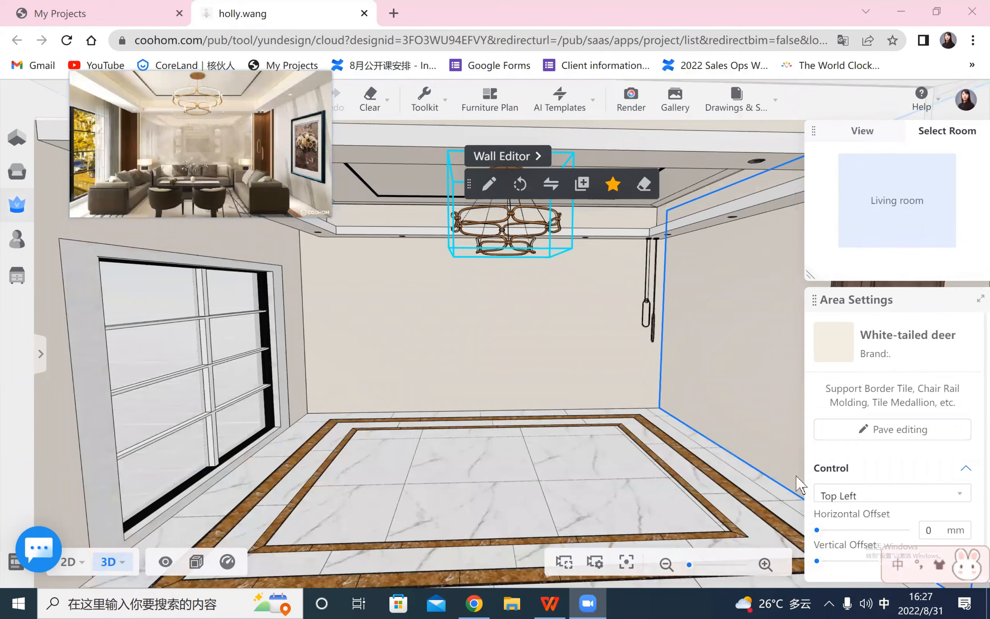
- Open the back wall in the wall editor and draw a full-height rectangle about 2400 mm wide across its middle
left_click(567, 292)
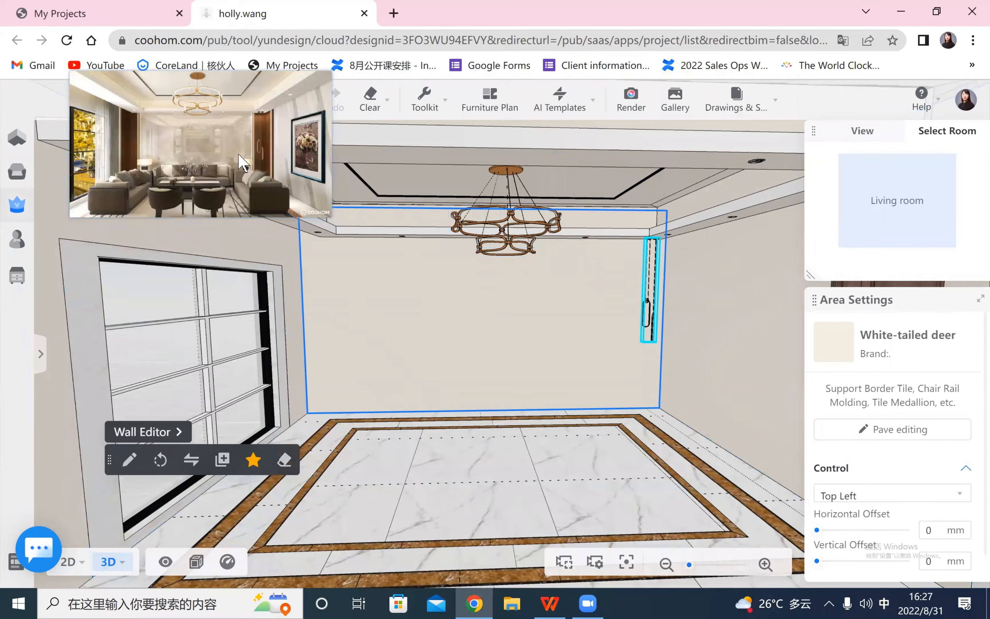
left_click_drag(233, 152, 176, 90)
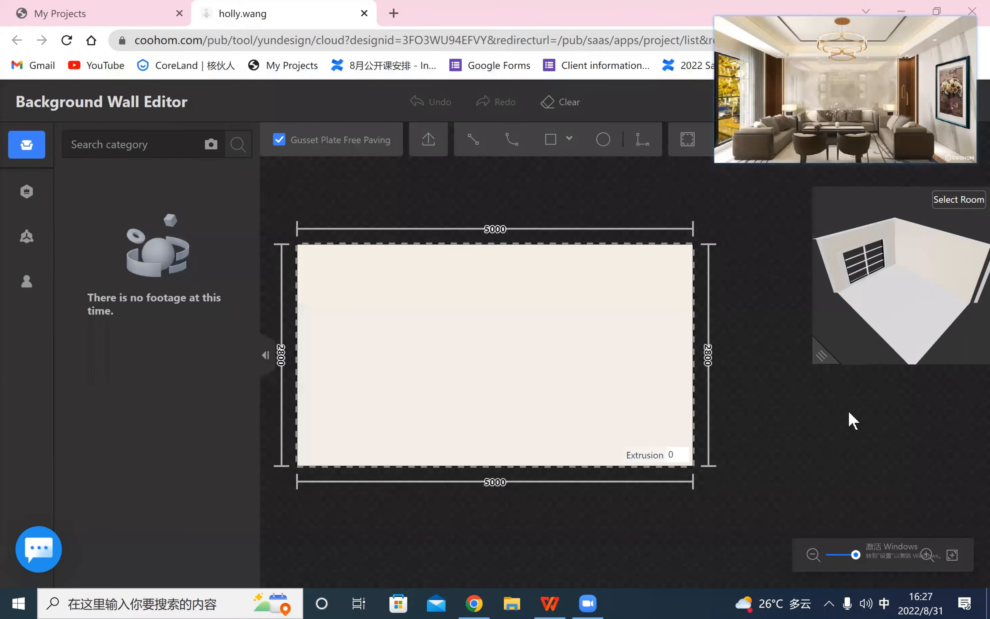
left_click(550, 140)
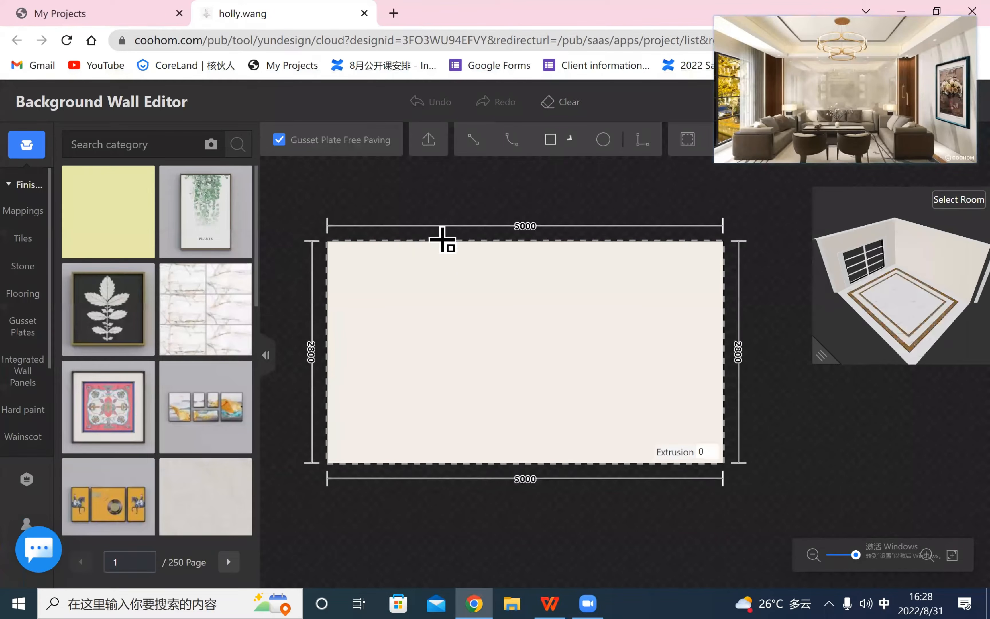
left_click(427, 241)
left_click(618, 463)
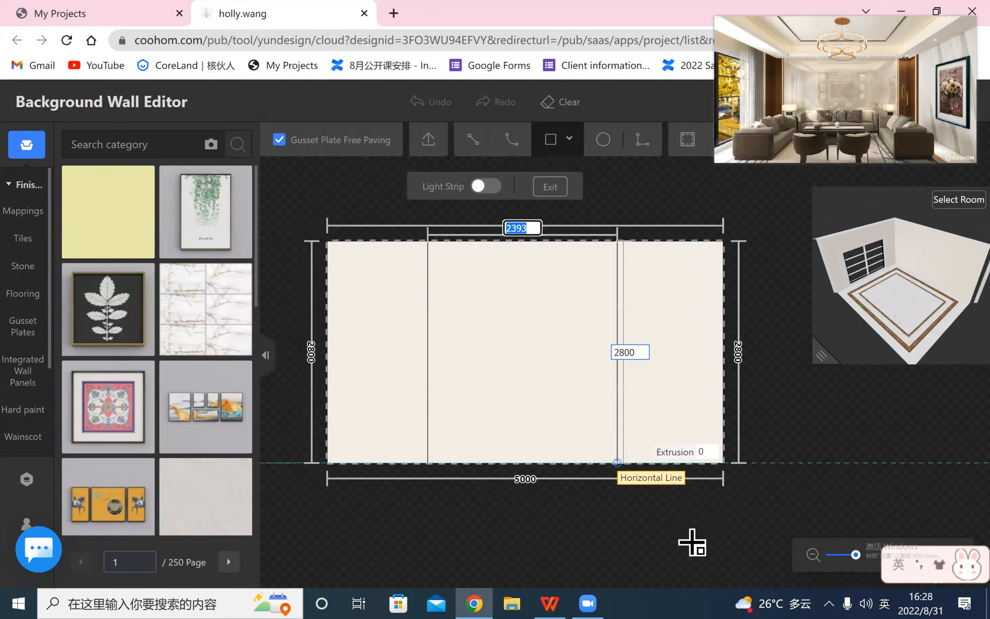
right_click(678, 549)
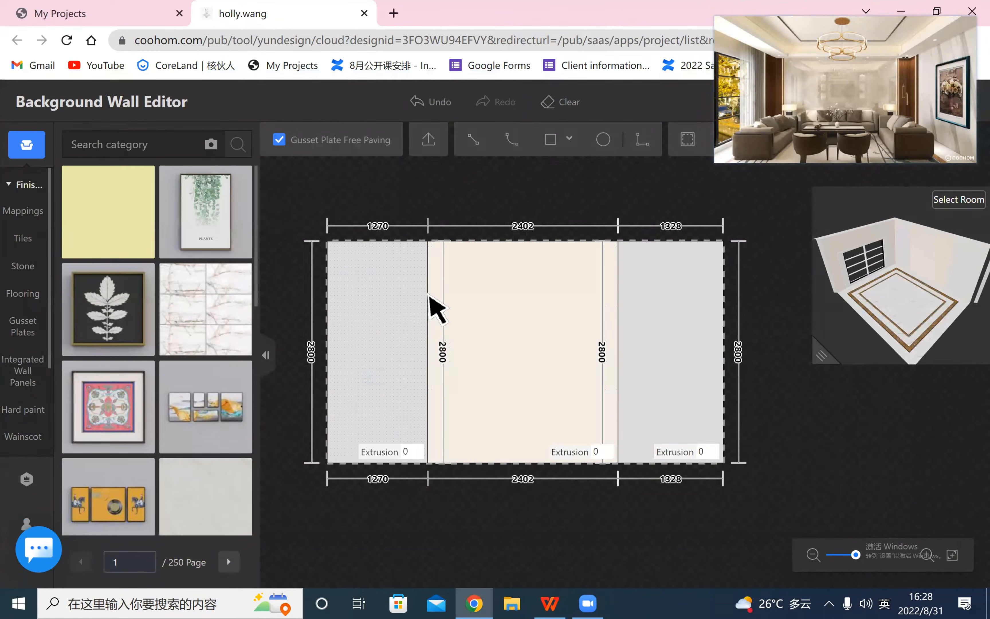
- Set the widths of both side strips beside the central wall panel to 500 mm each
left_click(370, 230)
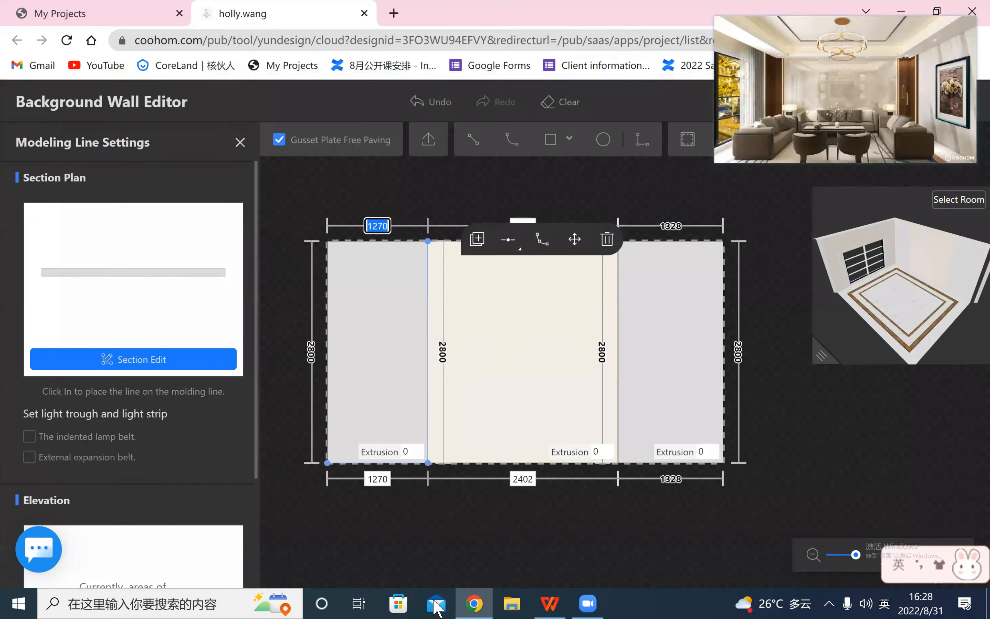
type("500")
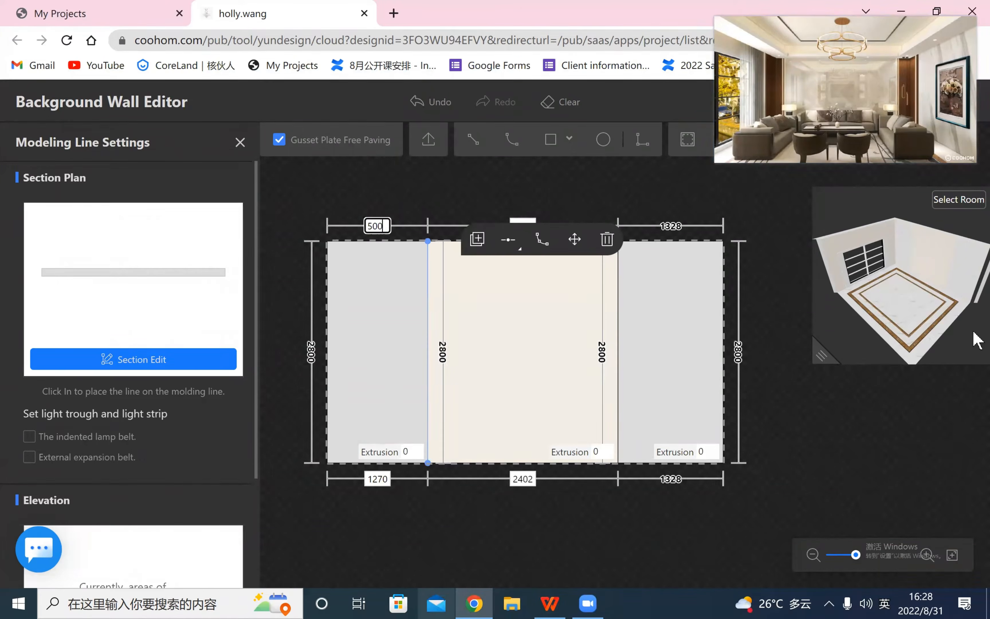
key("Return")
left_click(617, 301)
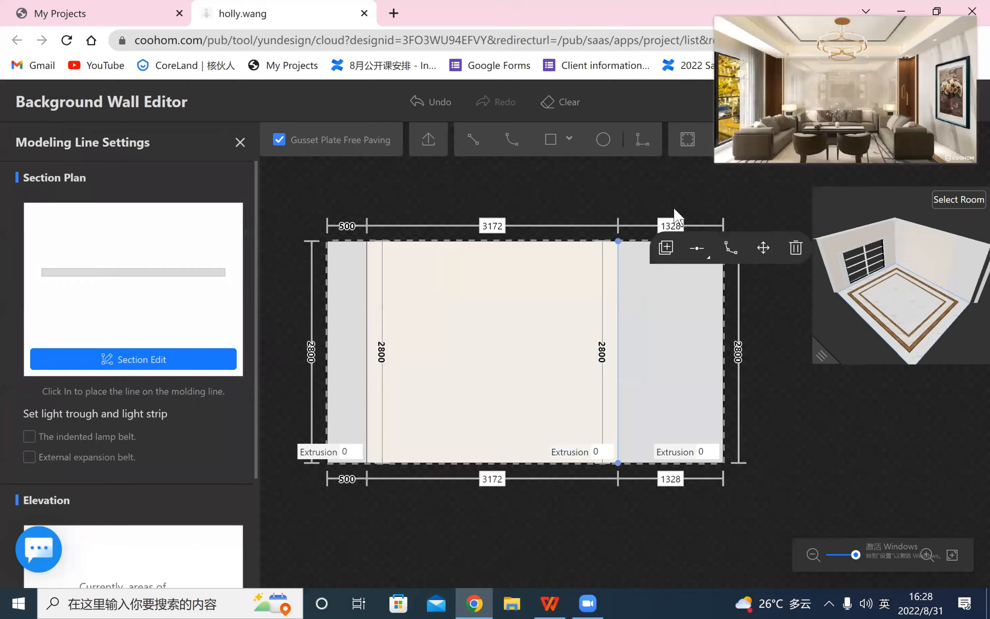
left_click(676, 225)
type("500")
key("Return")
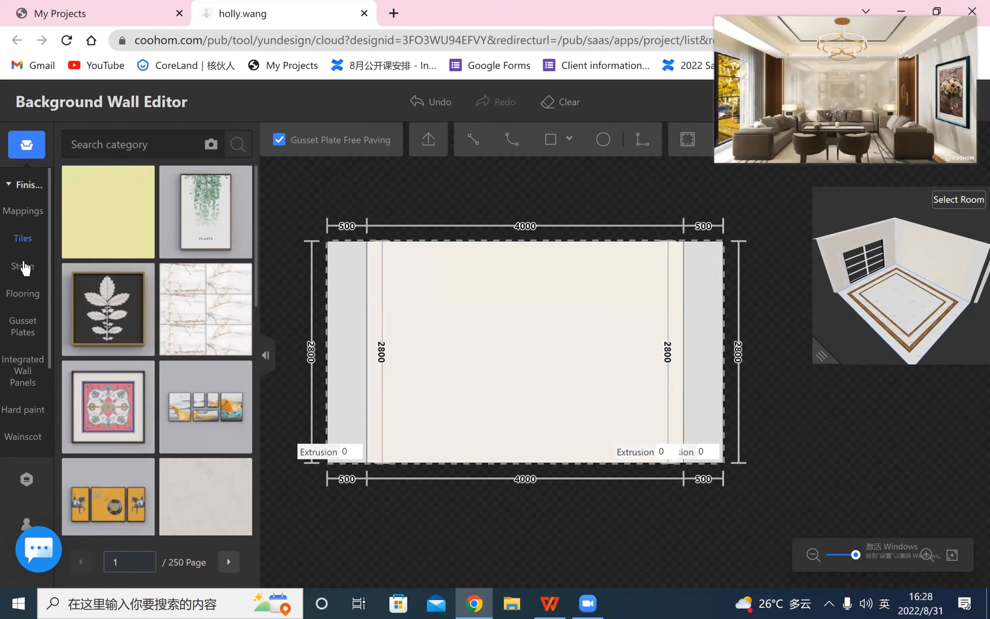
- Browse the marble category of the stone materials for a finish suited to the central wall panel
left_click(23, 266)
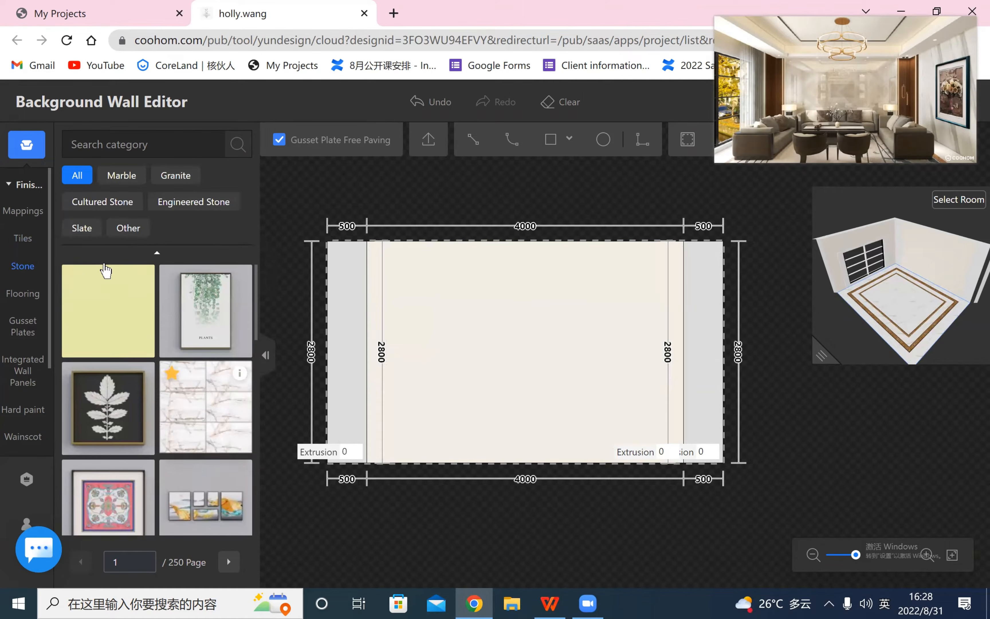
left_click(119, 177)
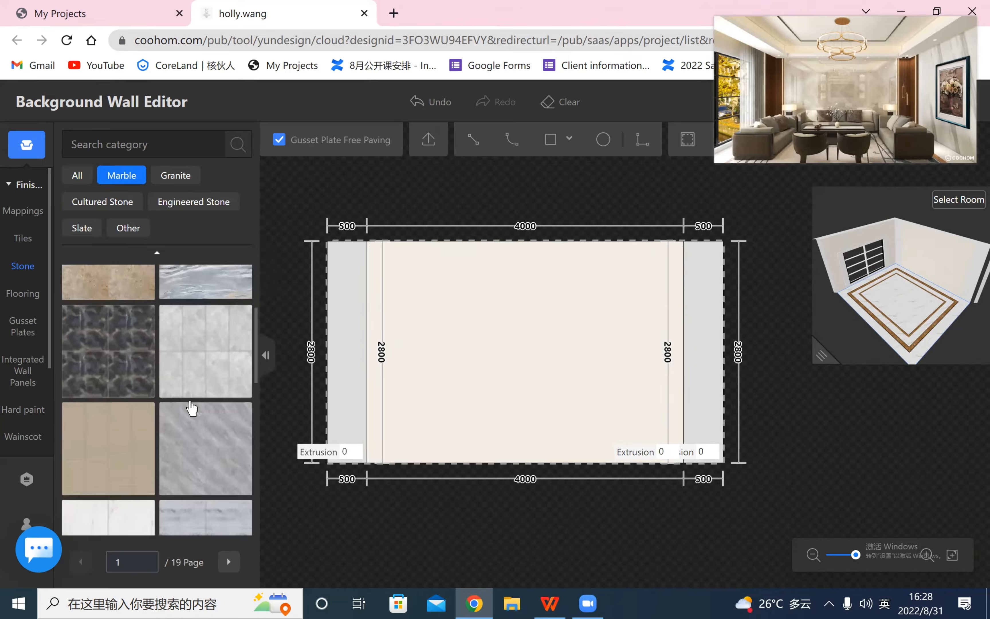
scroll(192, 409, "down", 3)
scroll(193, 410, "down", 5)
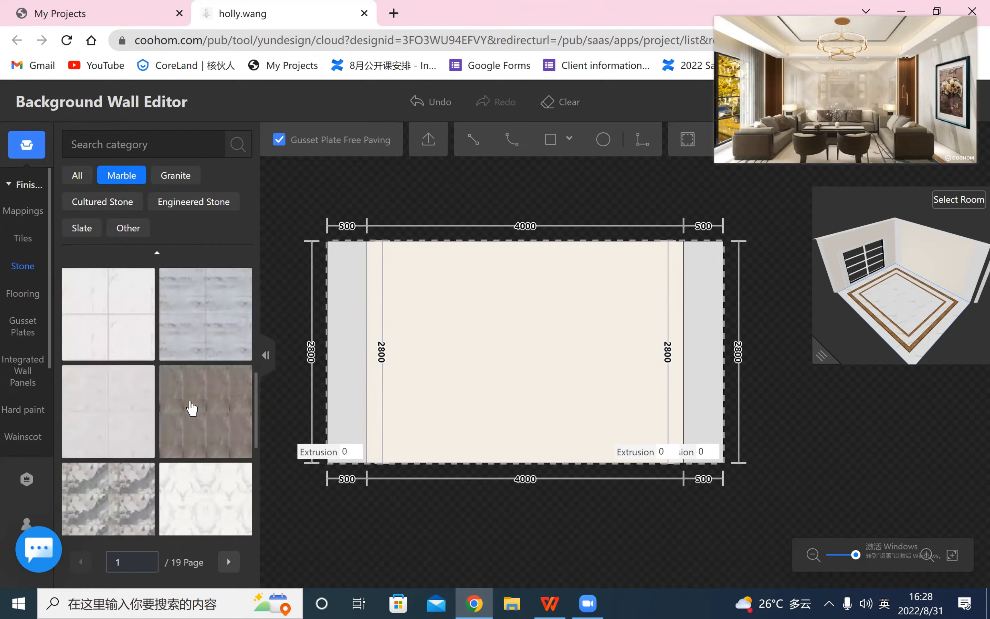
scroll(191, 409, "down", 5)
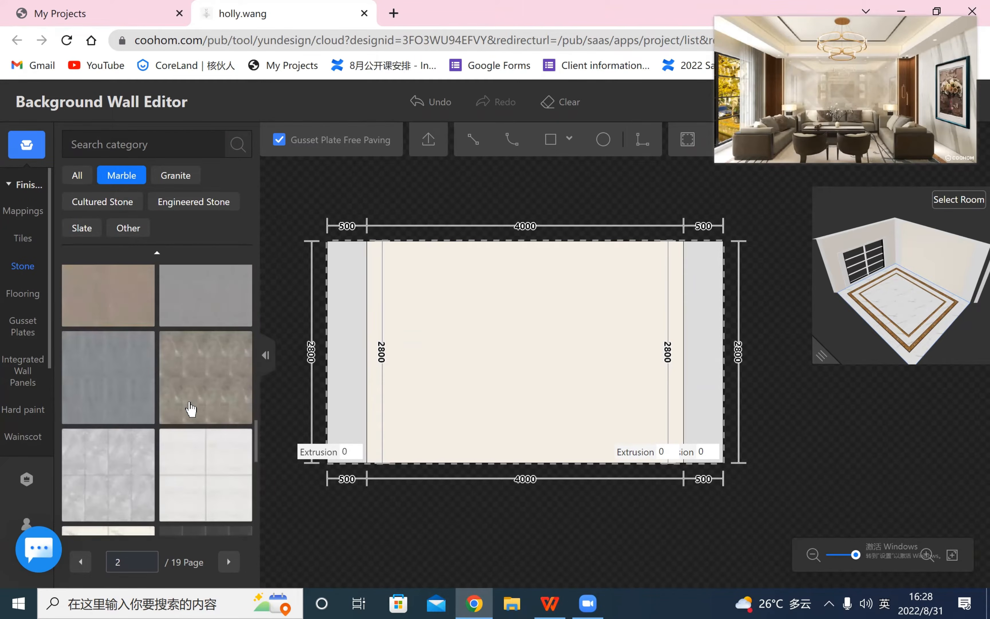
scroll(184, 411, "down", 6)
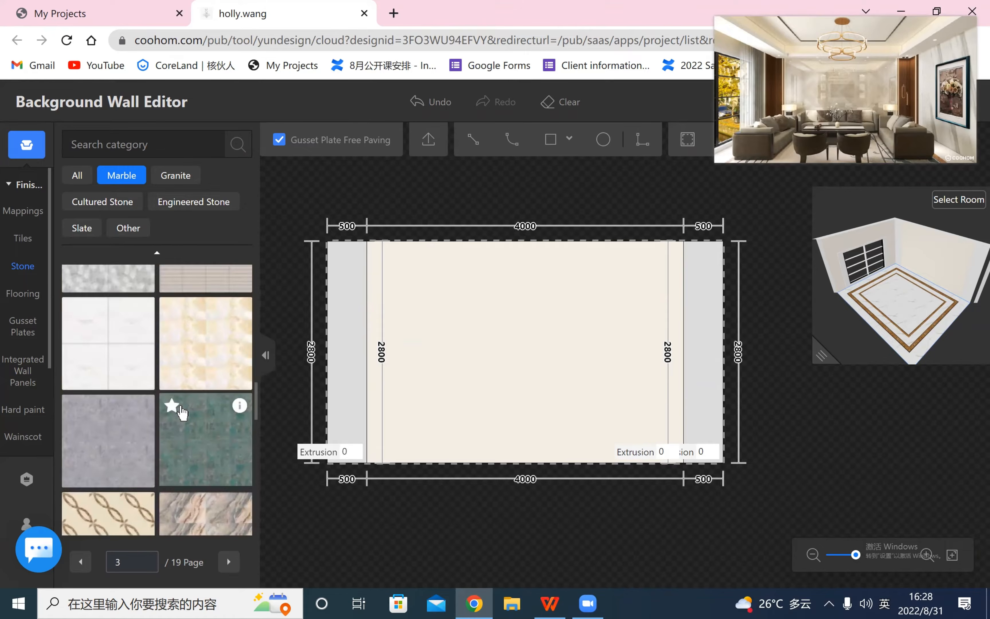
scroll(182, 413, "down", 6)
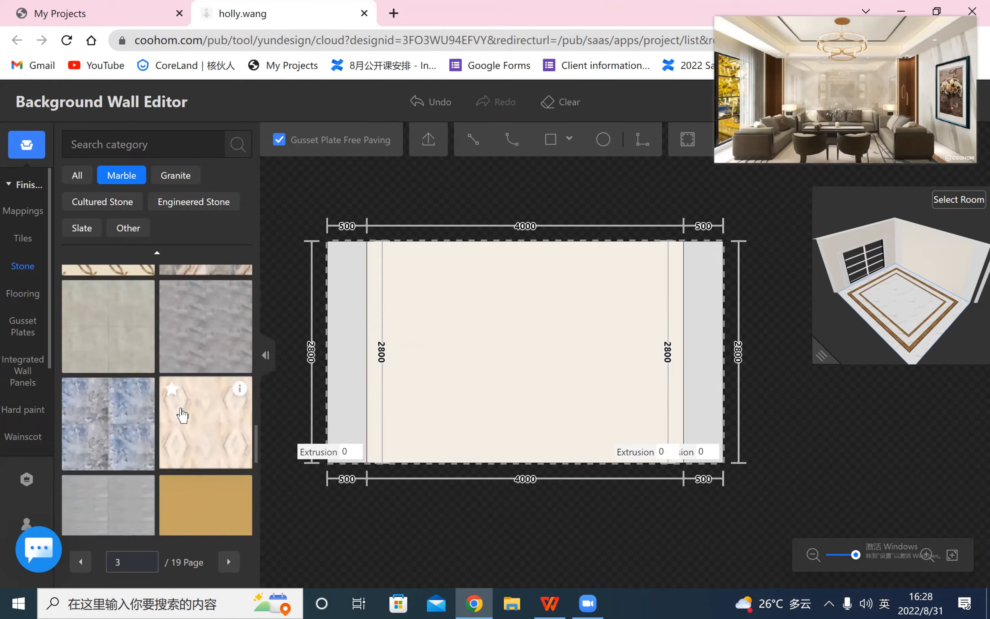
scroll(182, 417, "down", 6)
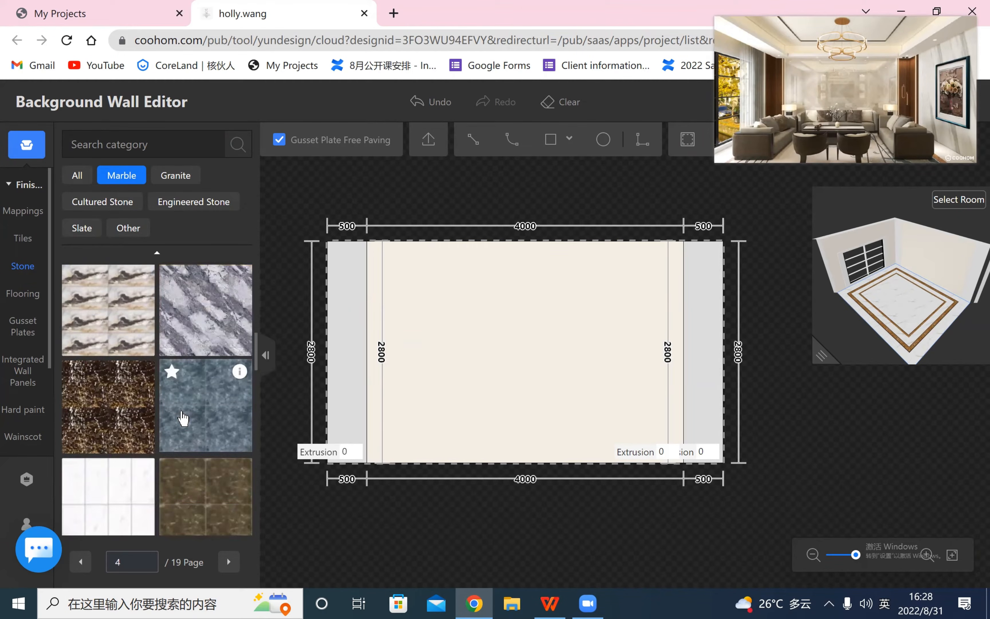
scroll(182, 418, "down", 5)
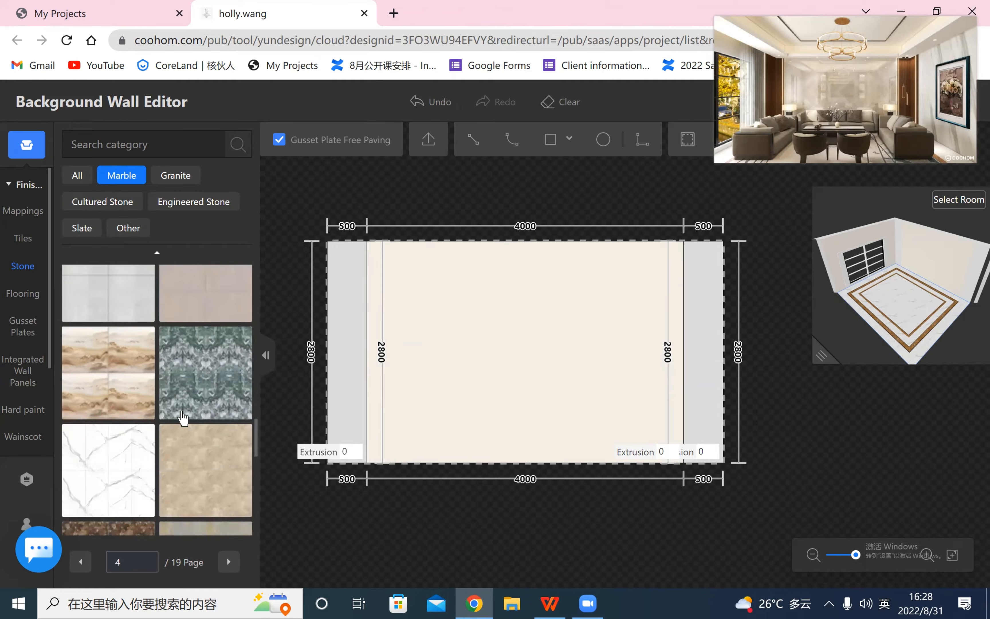
scroll(182, 410, "down", 6)
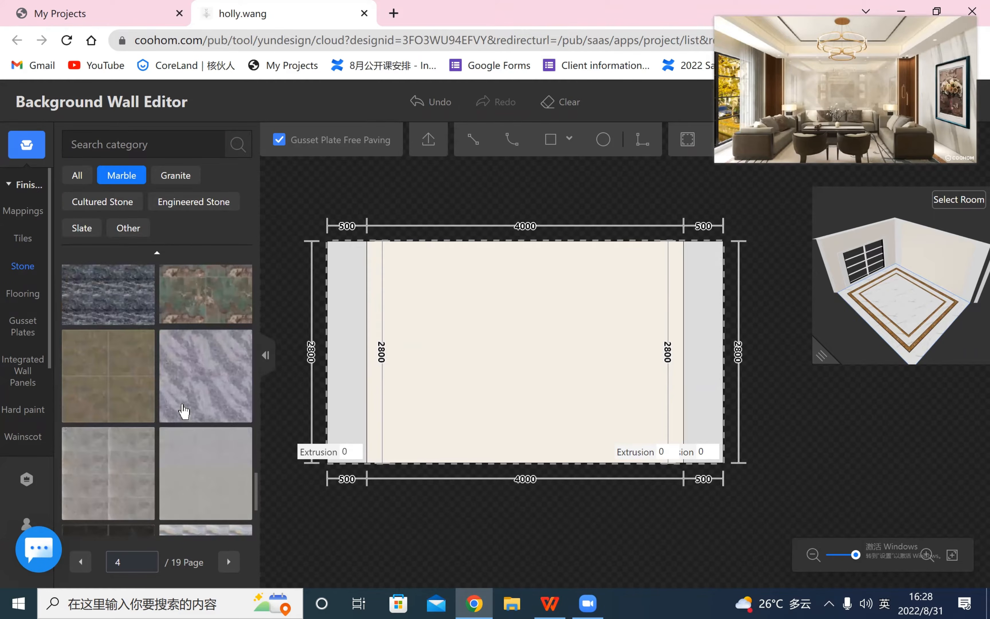
scroll(196, 434, "down", 4)
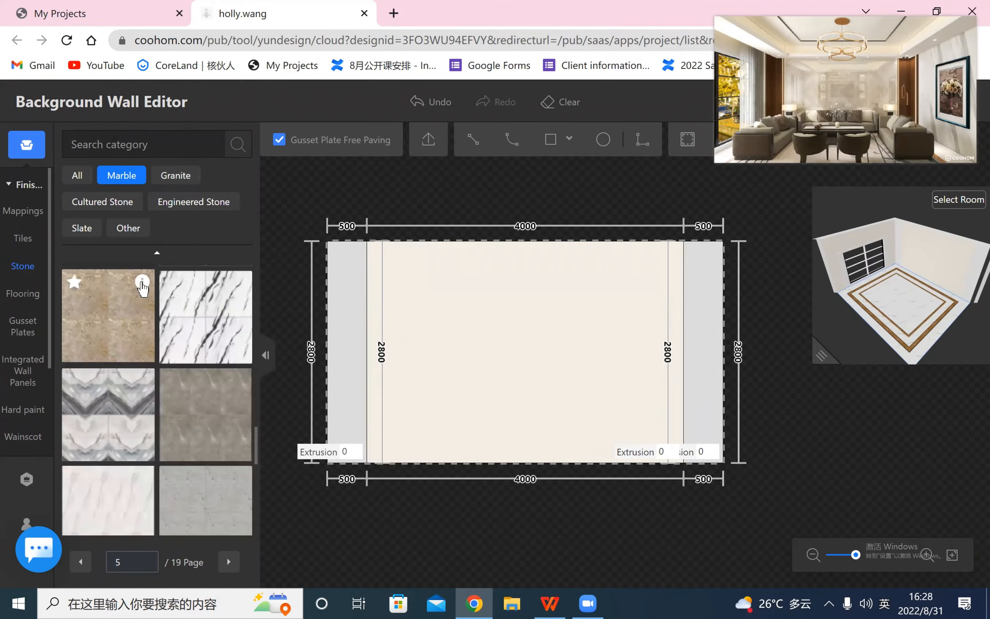
mouse_move(141, 283)
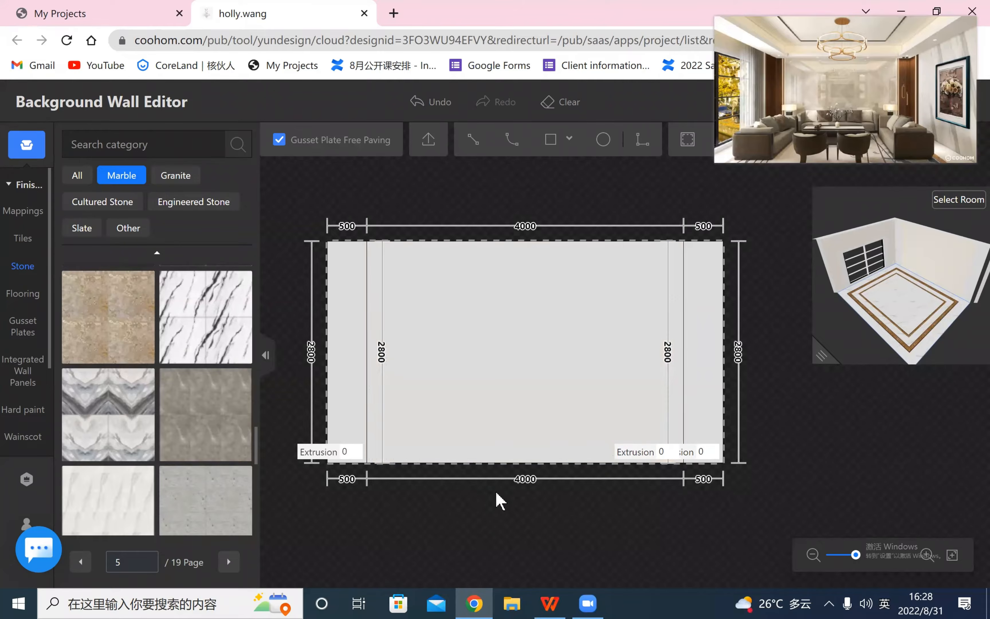
left_click(515, 411)
left_click(427, 102)
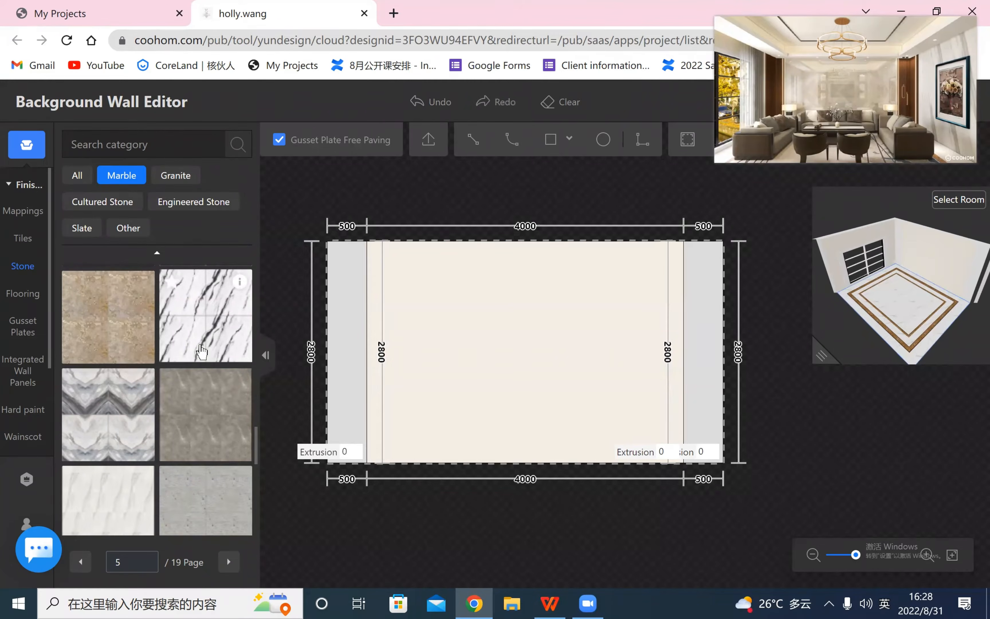
- Apply the Glacier Gray 3 material from the favorites to the central panel of the back wall
scroll(200, 351, "down", 5)
scroll(200, 351, "down", 5)
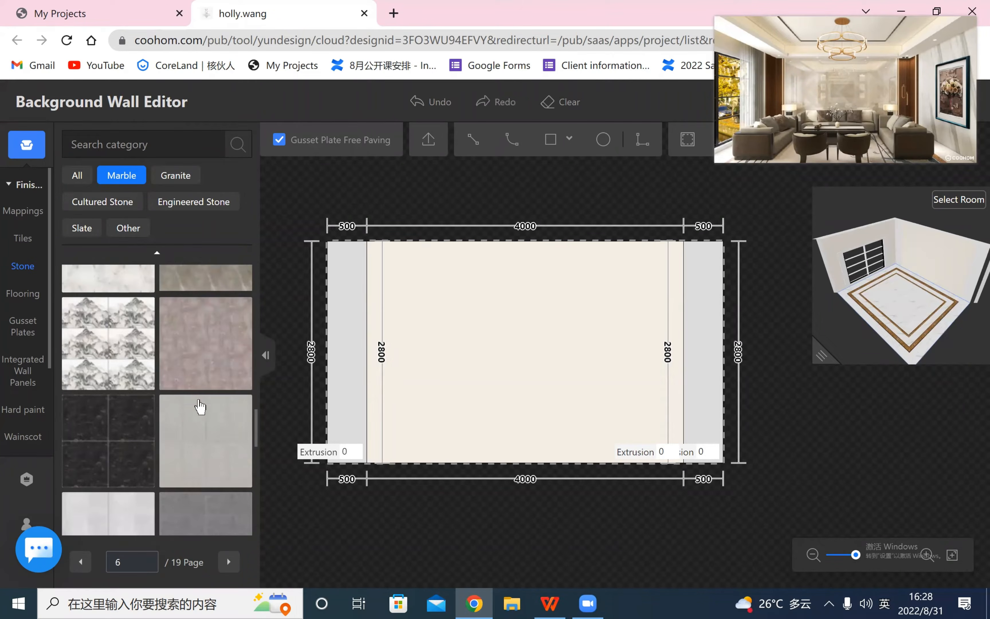
left_click(26, 524)
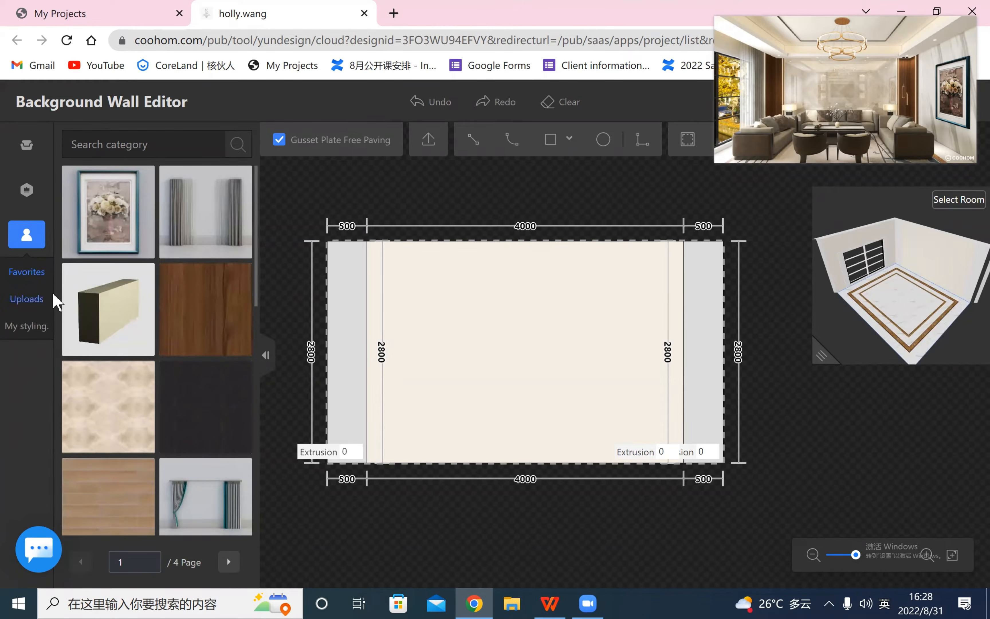
scroll(192, 307, "down", 4)
mouse_move(142, 223)
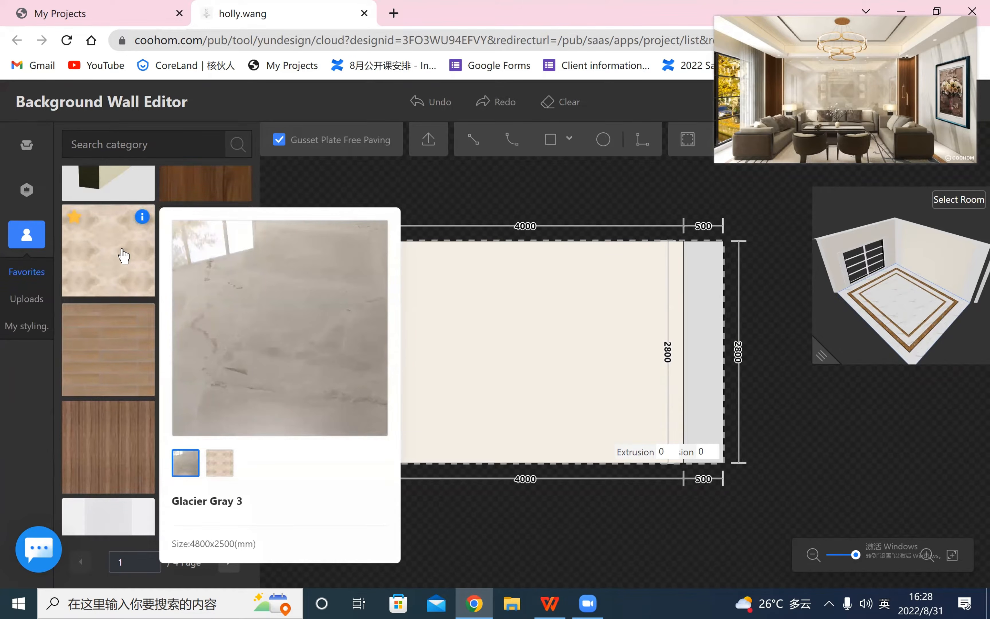
left_click_drag(121, 259, 520, 356)
left_click_drag(615, 532, 615, 530)
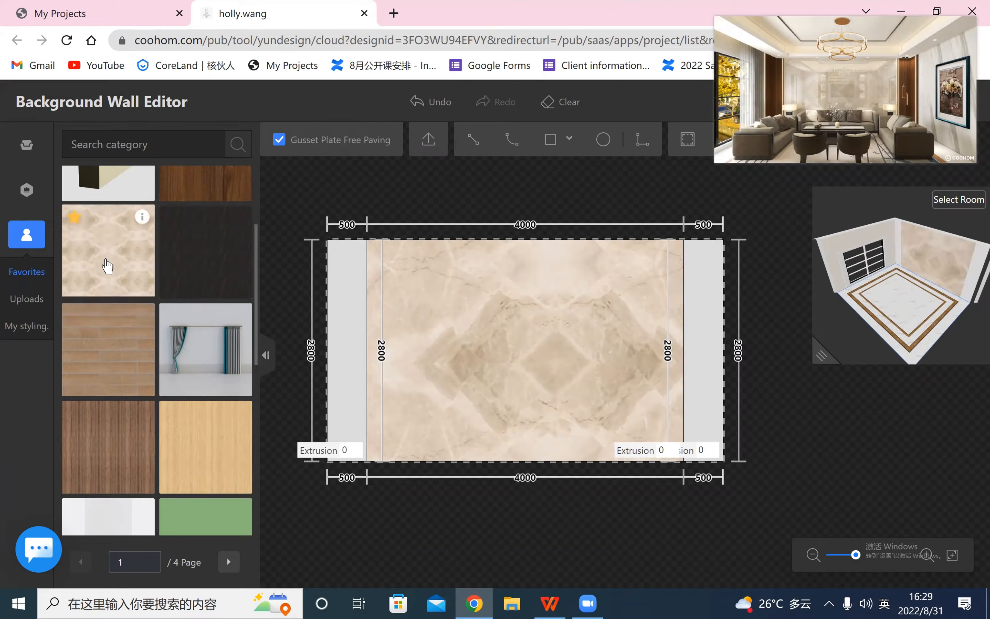
- Enlarge the reference picture to study the wood and light strips beside the marble panel, and shrink it again
scroll(130, 355, "down", 6)
scroll(144, 393, "up", 8)
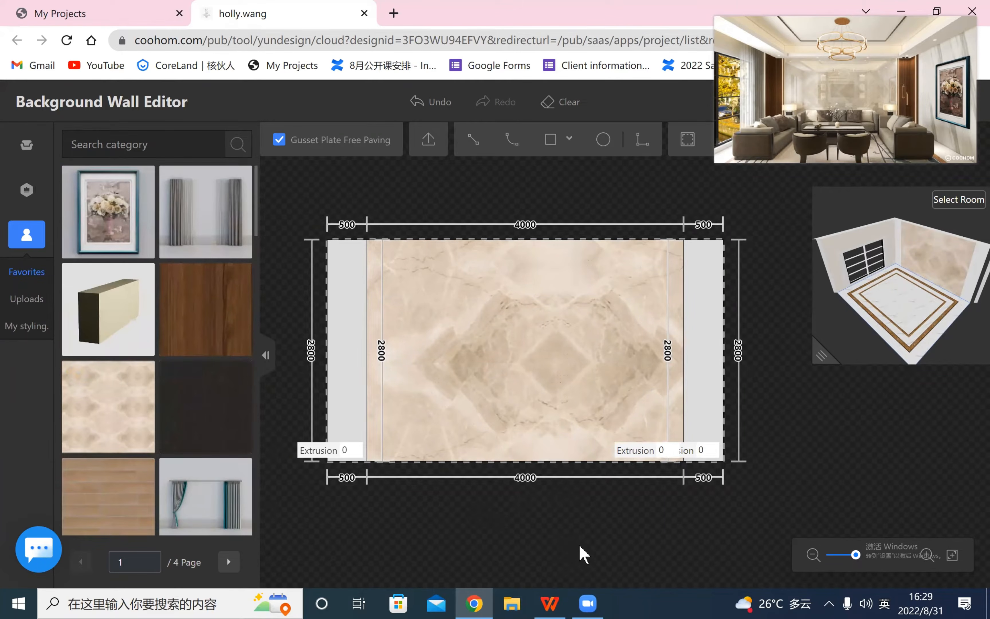
scroll(589, 559, "up", 3)
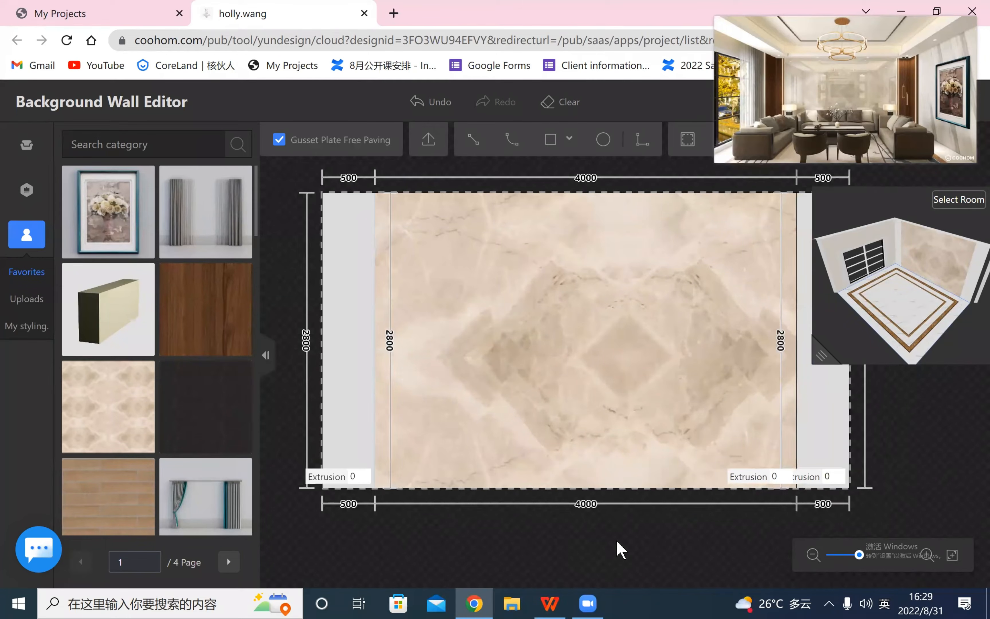
scroll(552, 364, "up", 1)
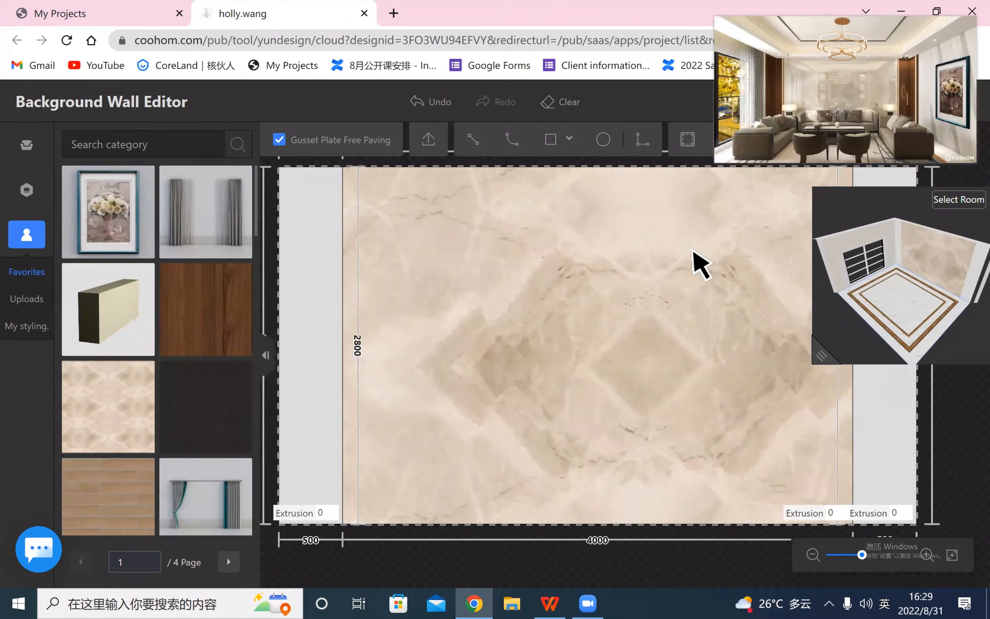
left_click_drag(719, 166, 632, 233)
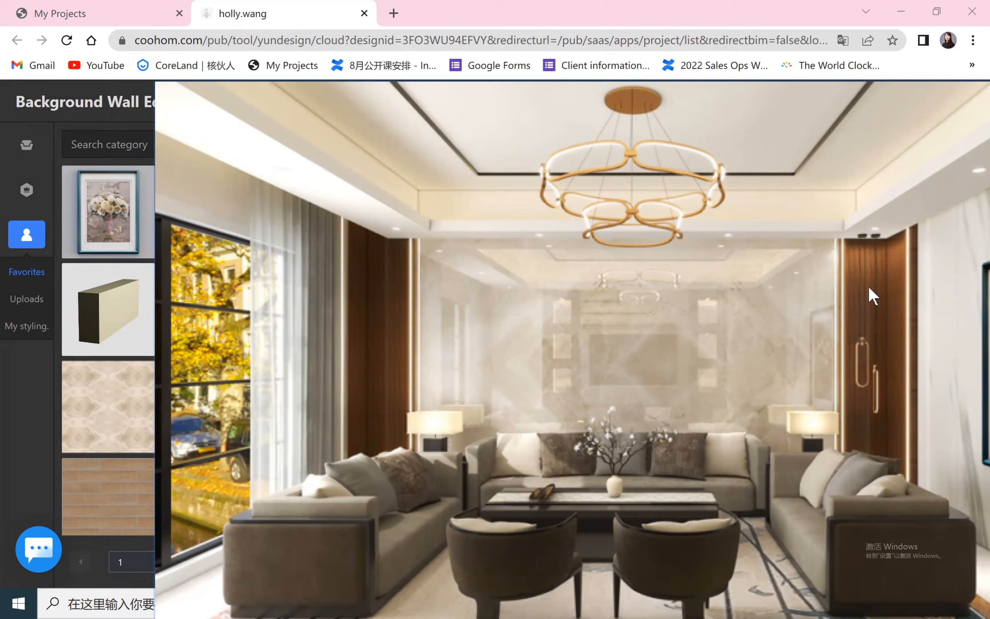
scroll(168, 567, "down", 2)
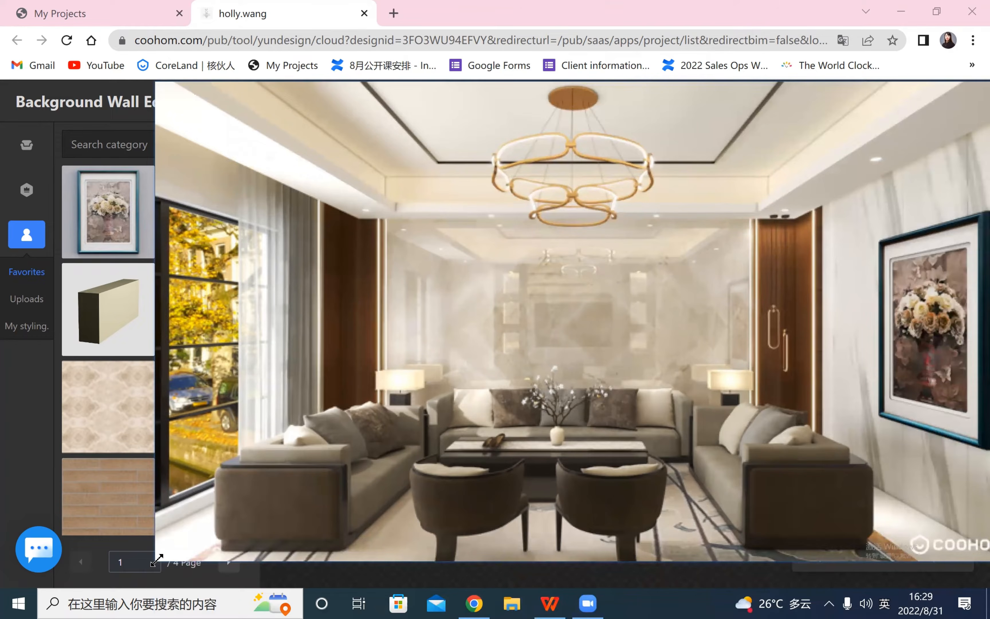
left_click_drag(157, 560, 772, 215)
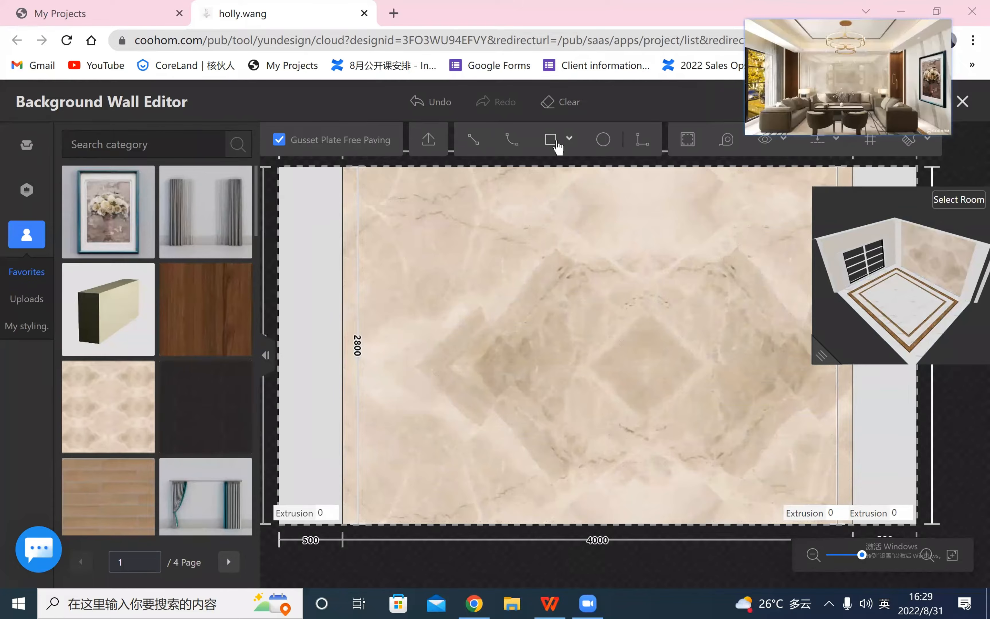
- Draw a full-height rectangle about 131 mm wide along the outer edge of the left side strip
left_click(569, 138)
left_click(581, 173)
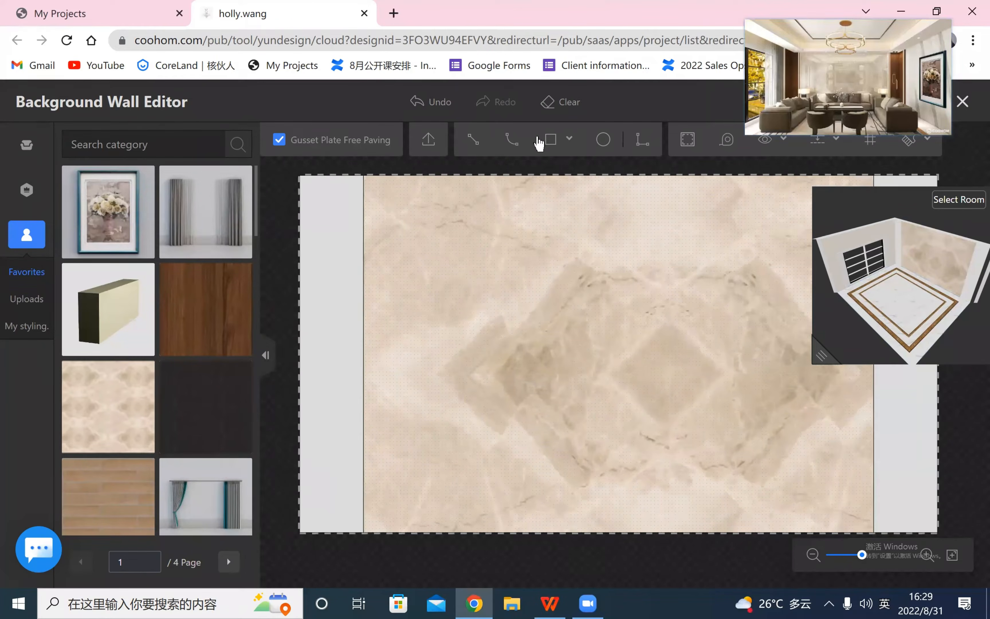
left_click(350, 184)
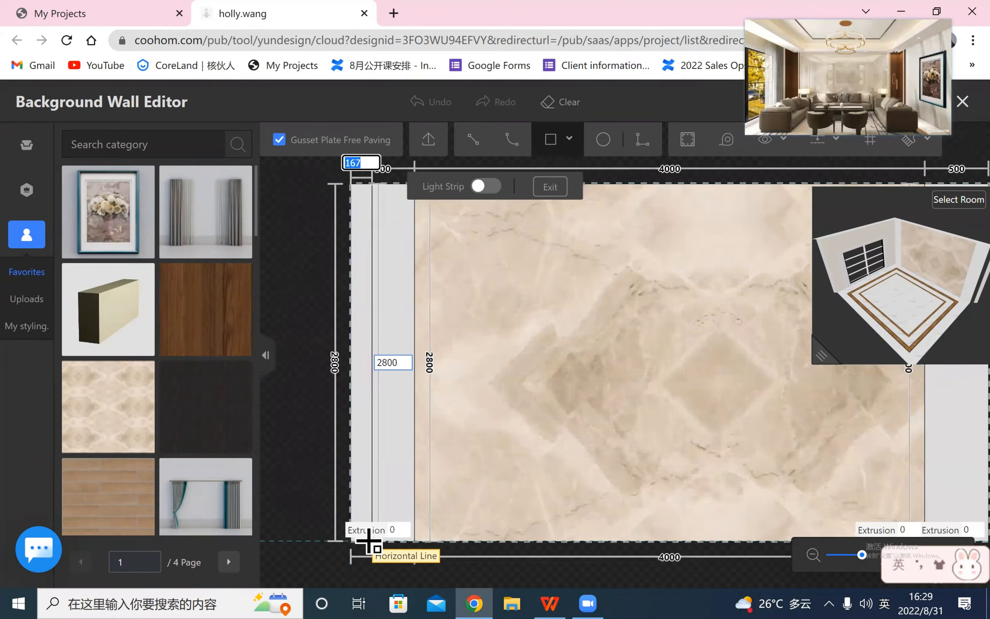
left_click(367, 540)
key("Escape")
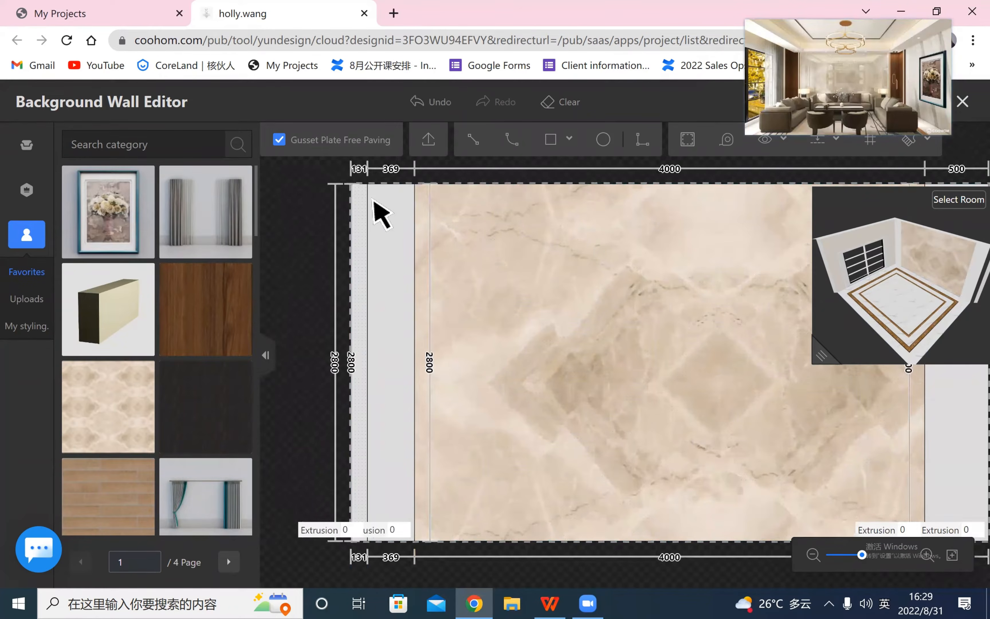
- Set the width of the narrow strip at the wall's left edge to 50 mm
left_click(367, 201)
left_click(358, 168)
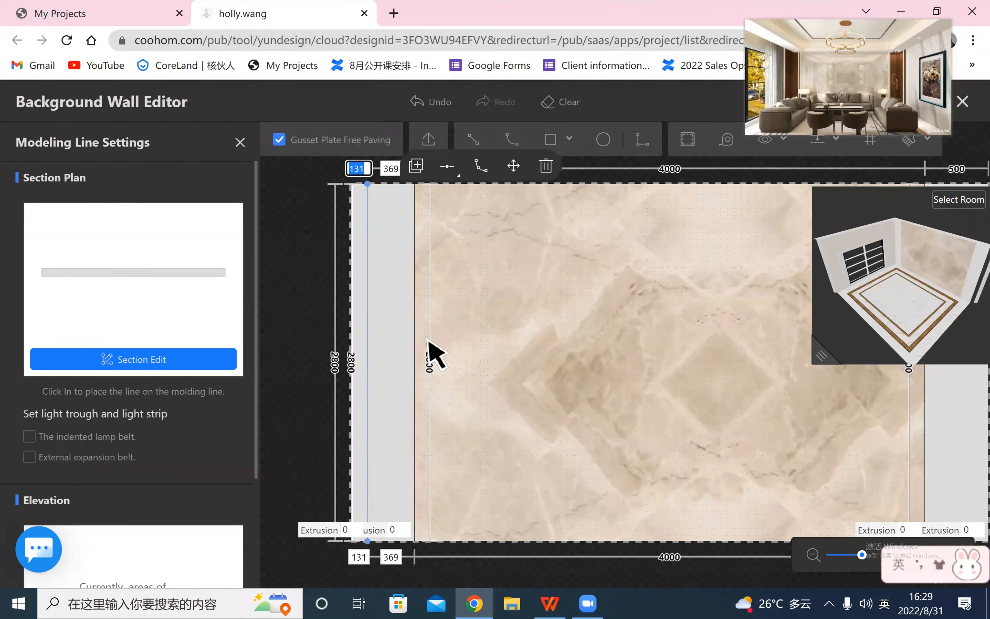
type("50")
key("Return")
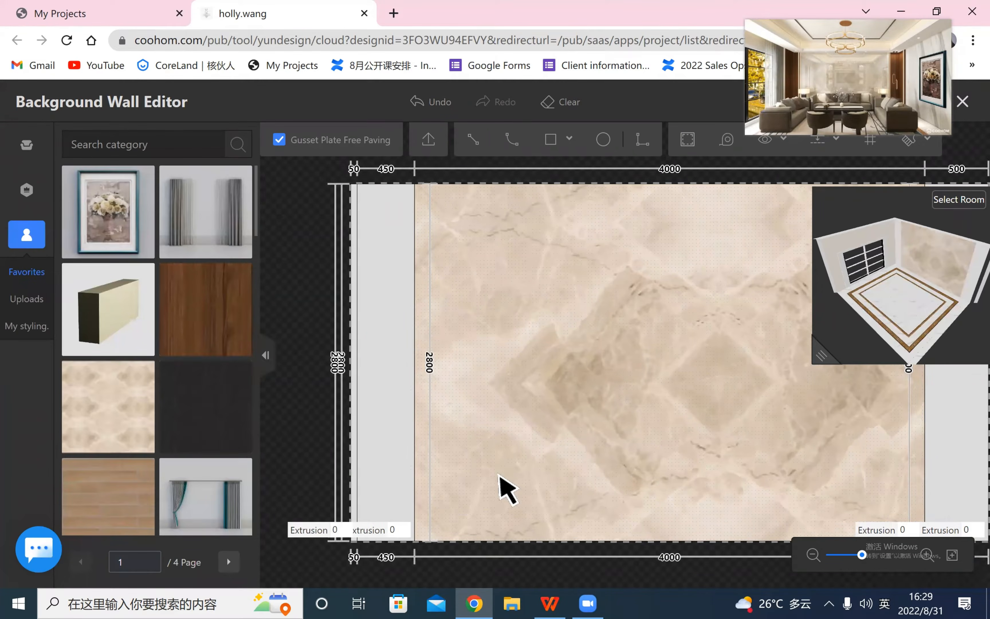
- Set the extrusion of the narrow 50 mm edge strip to 100 mm
scroll(538, 372, "up", 1)
scroll(433, 396, "up", 2)
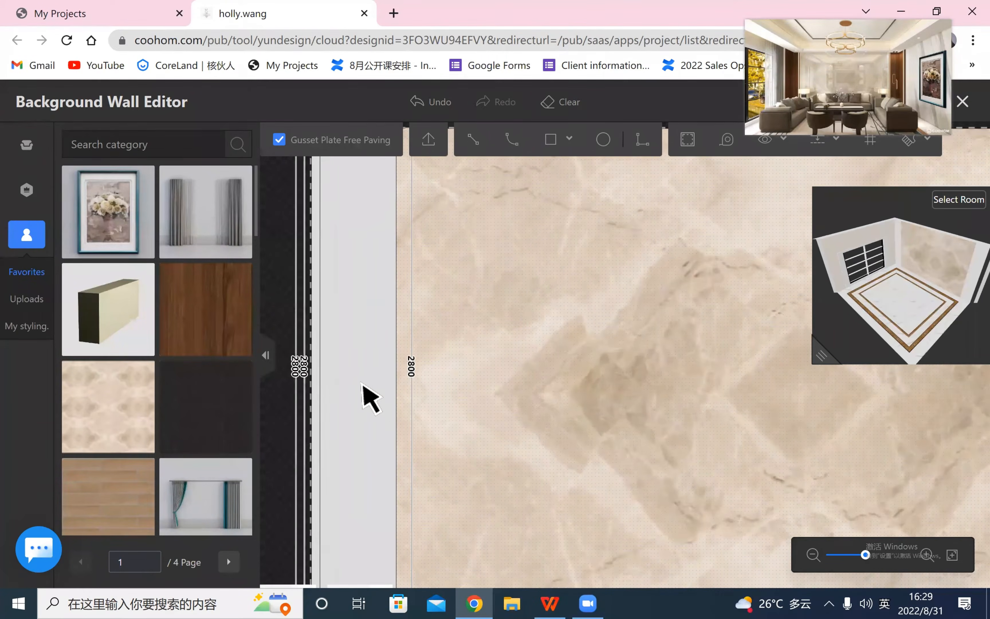
left_click_drag(348, 519, 367, 462)
scroll(367, 520, "up", 2)
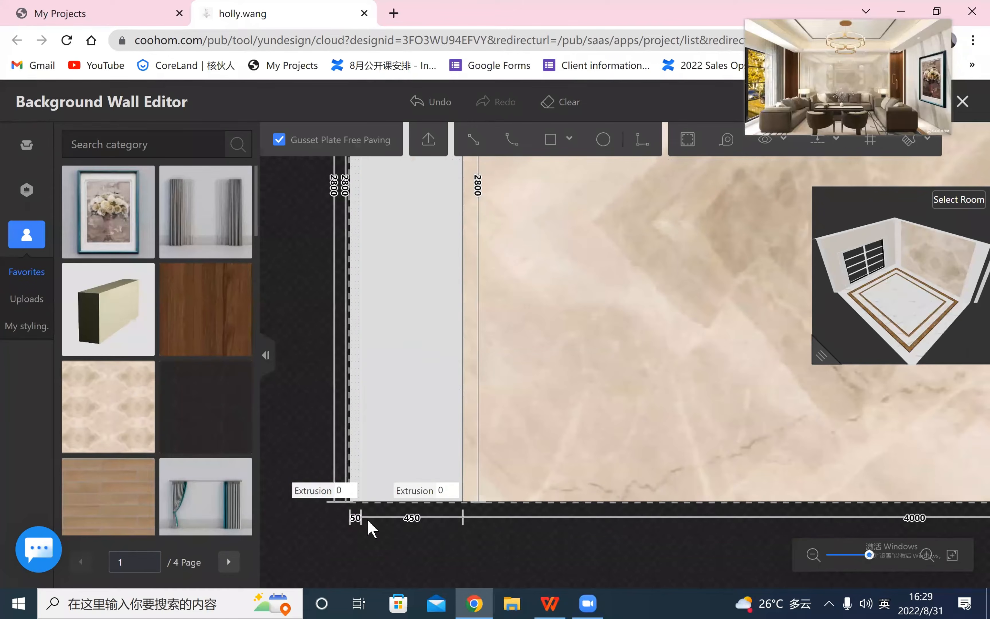
left_click(346, 490)
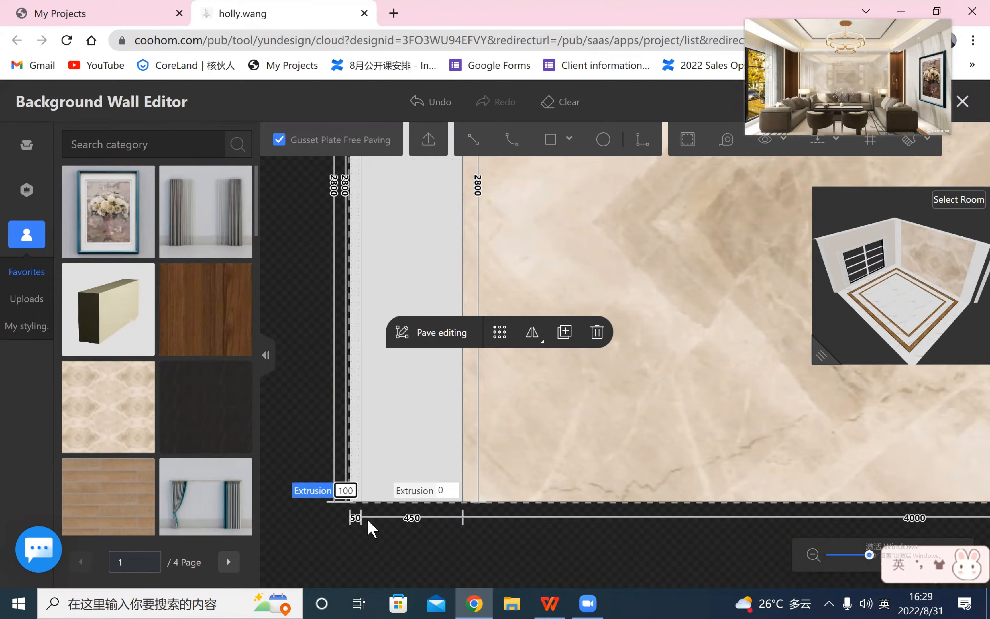
key("Return")
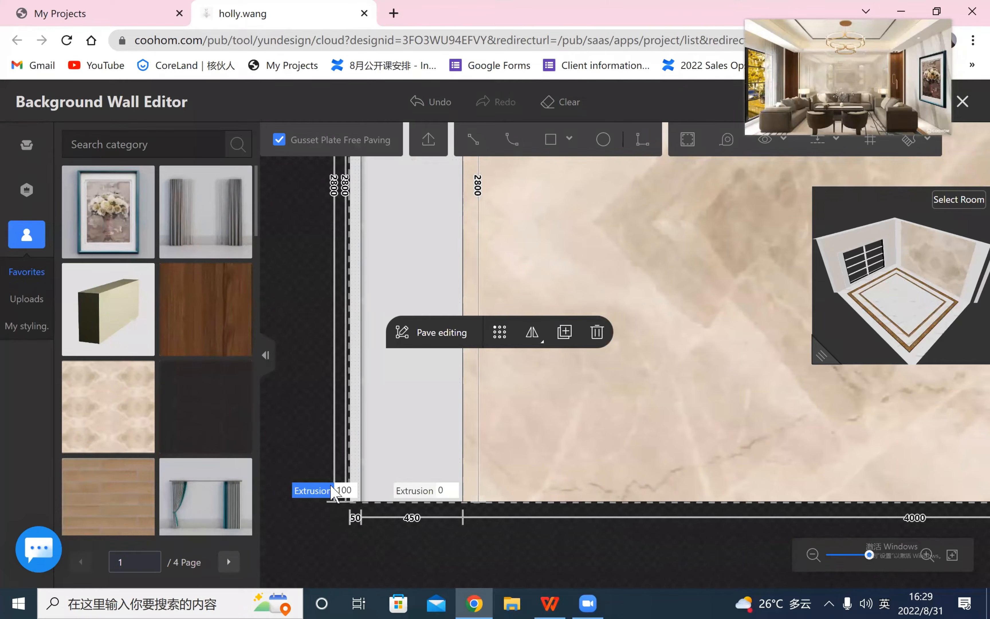
left_click(407, 555)
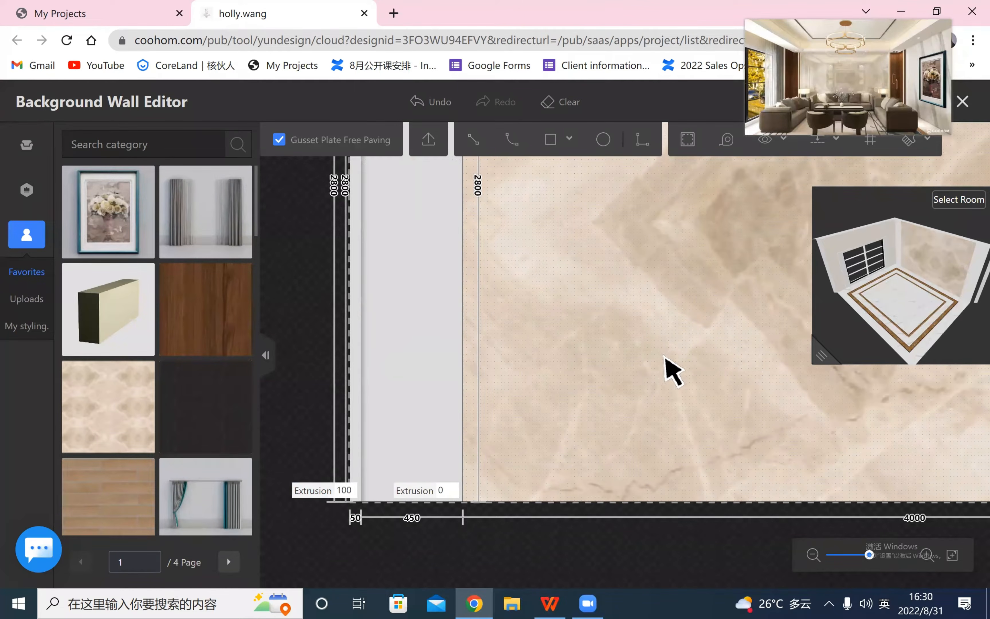
- Apply the brown vertical-plank wood finish to the narrow 50 mm strip at the wall's left edge
scroll(370, 532, "down", 1)
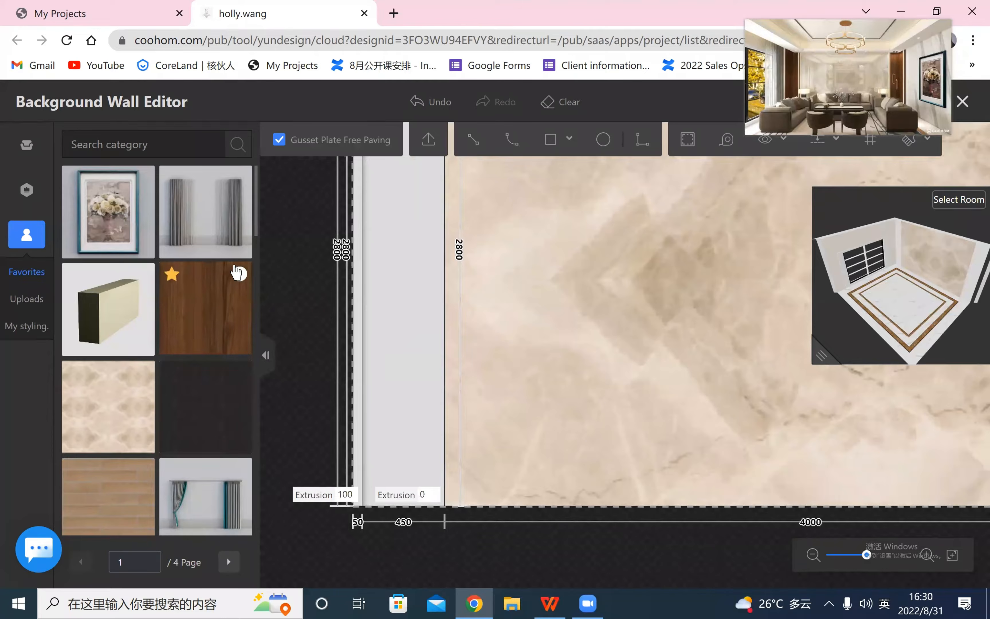
mouse_move(241, 278)
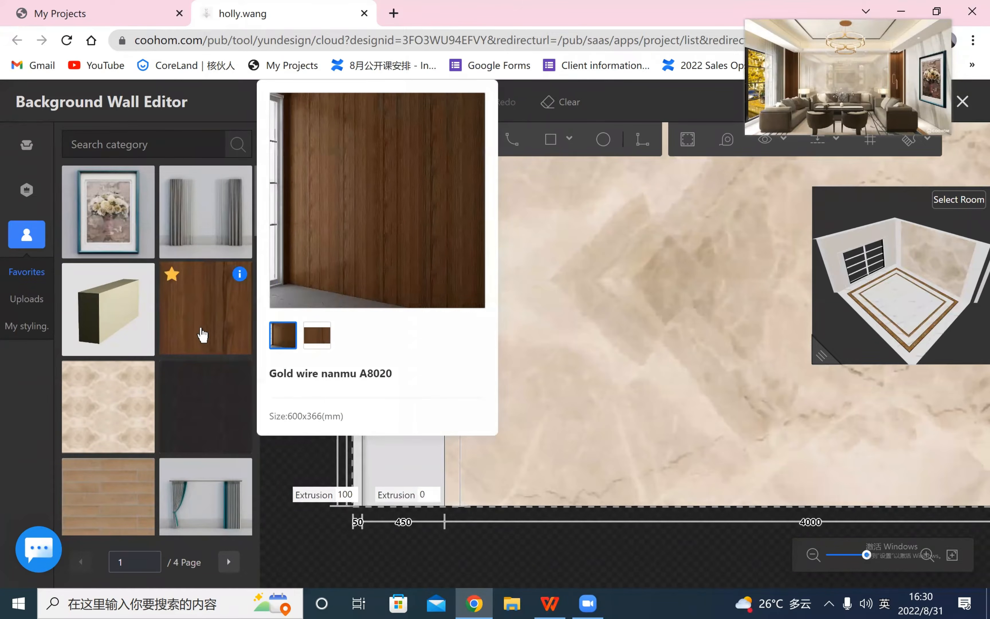
scroll(177, 347, "down", 8)
scroll(132, 280, "up", 5)
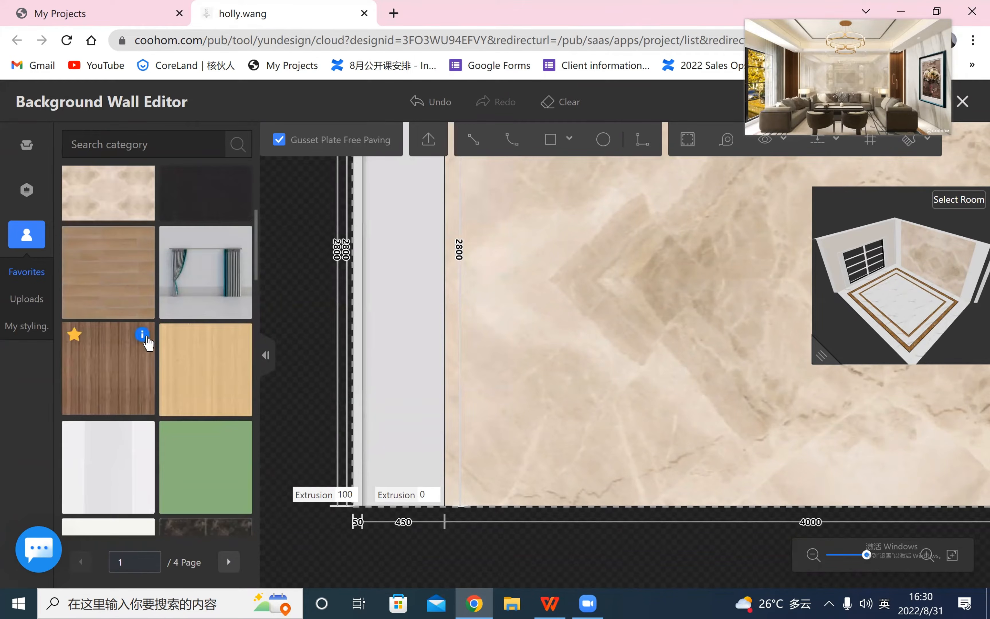
left_click_drag(224, 362, 356, 354)
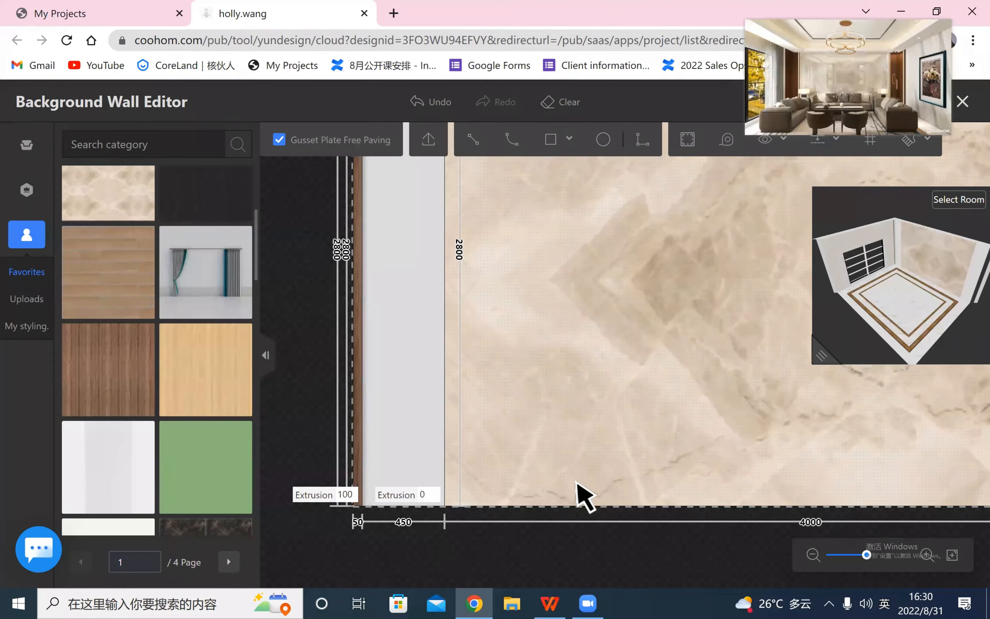
- Array the wood-finished edge strip at 50 mm horizontal spacing across the 450 mm area up to the marble panel
scroll(537, 440, "up", 2)
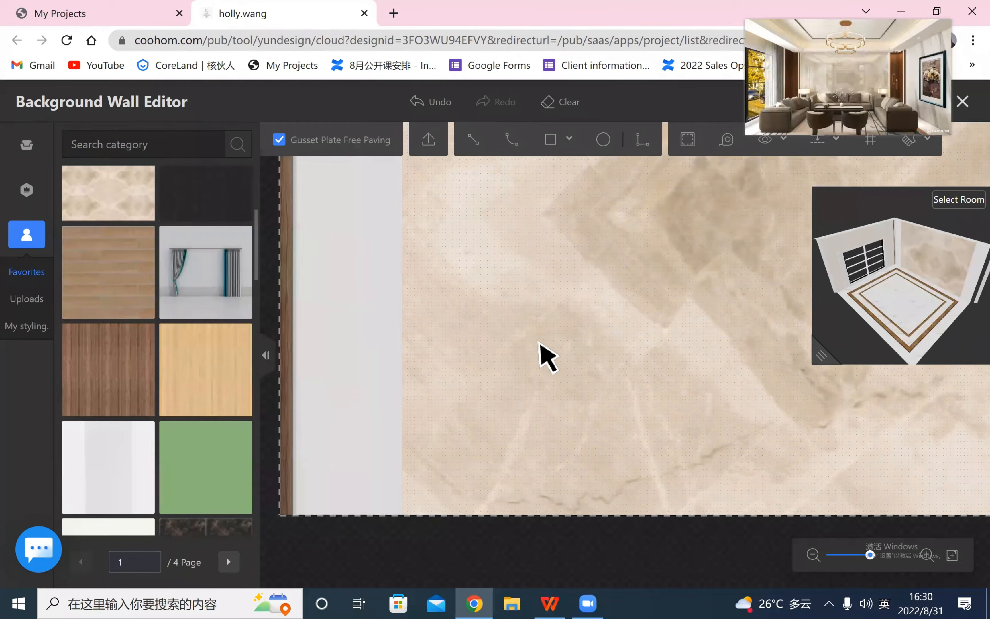
scroll(541, 475, "down", 4)
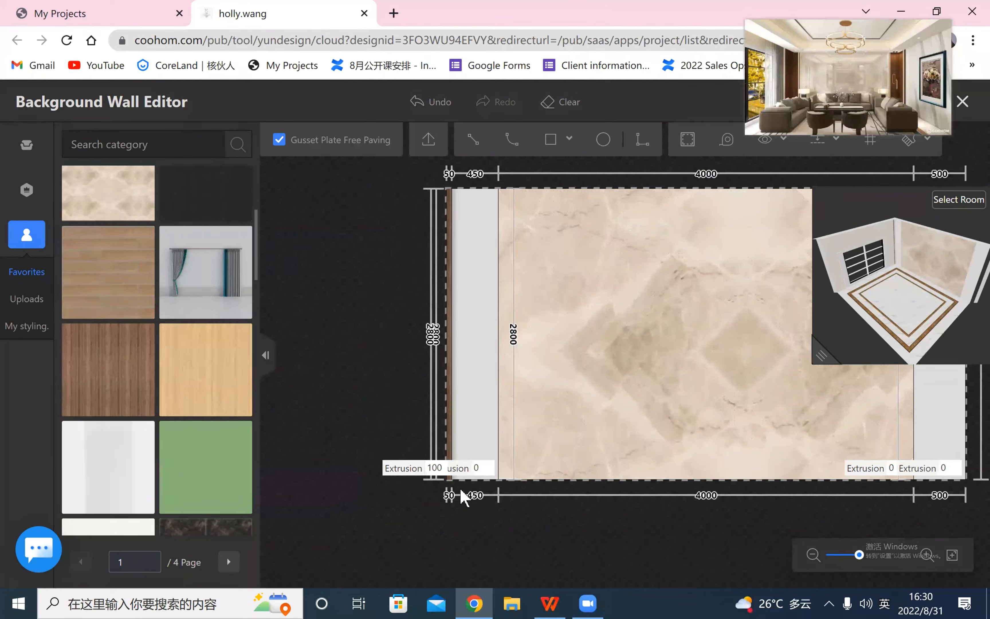
left_click(434, 189)
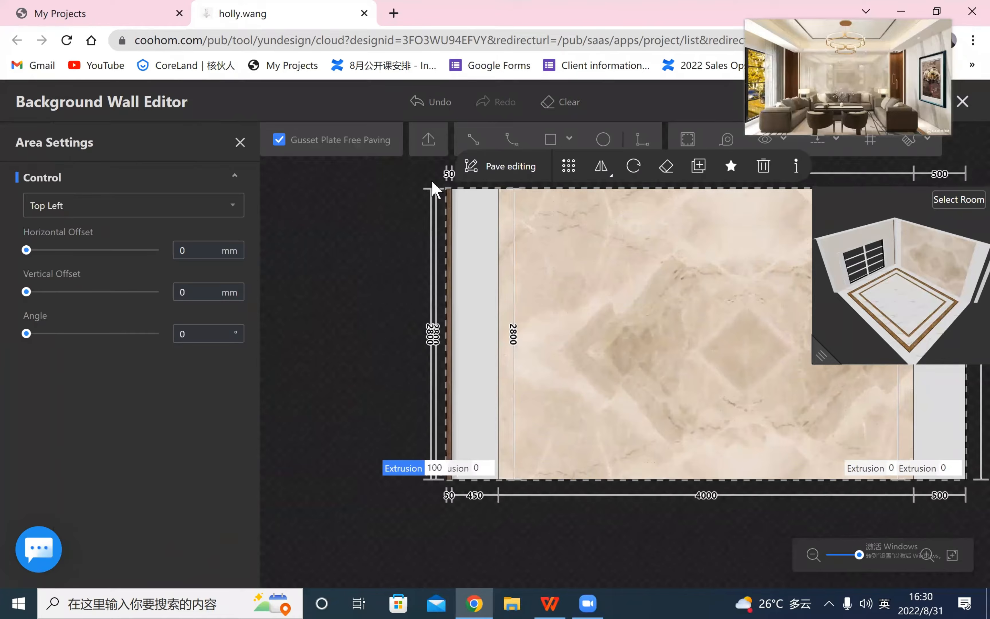
left_click(576, 175)
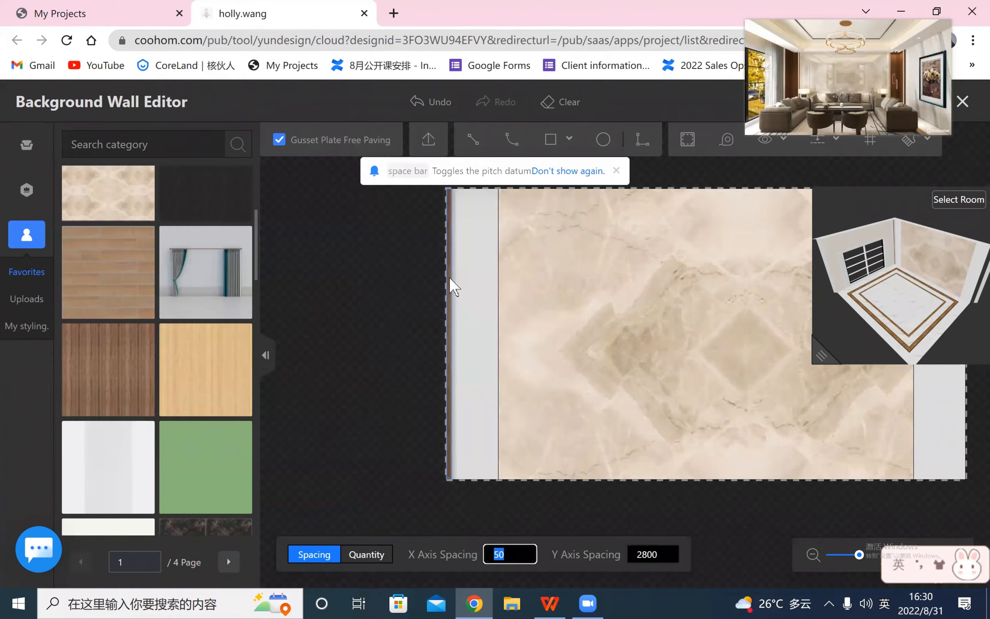
left_click_drag(454, 283, 496, 289)
left_click(398, 351)
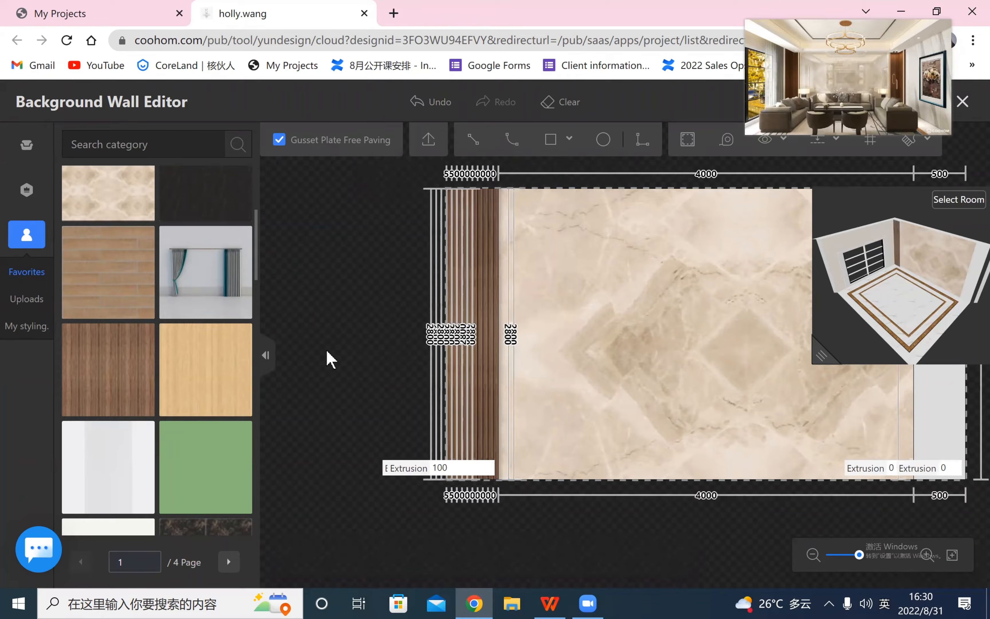
- Apply the brown vertical-plank wood finish to the elevation of the slat group's outer edge at the wall's left end
scroll(574, 532, "up", 3)
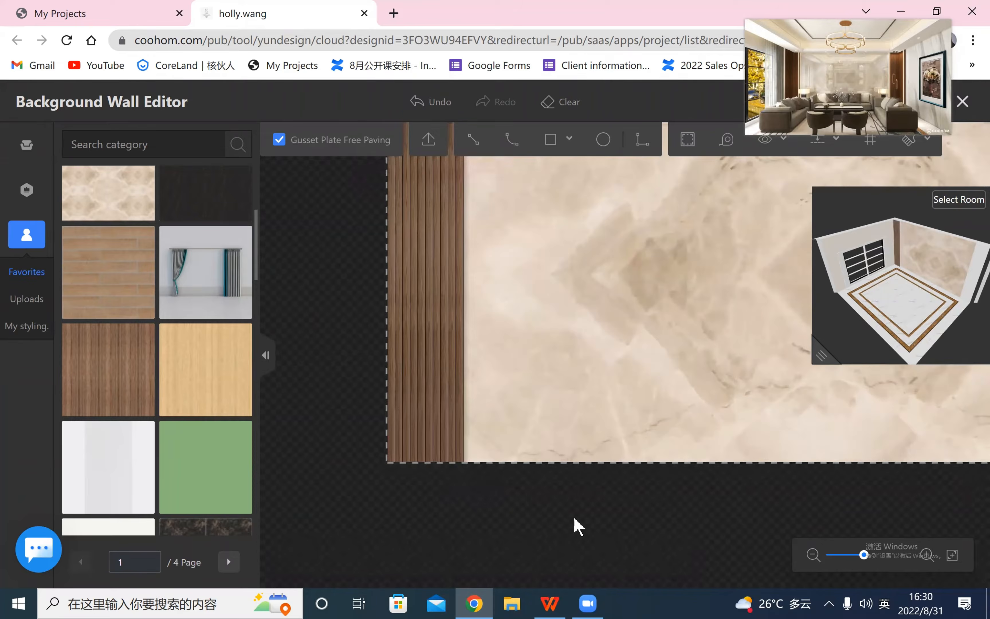
scroll(577, 525, "up", 3)
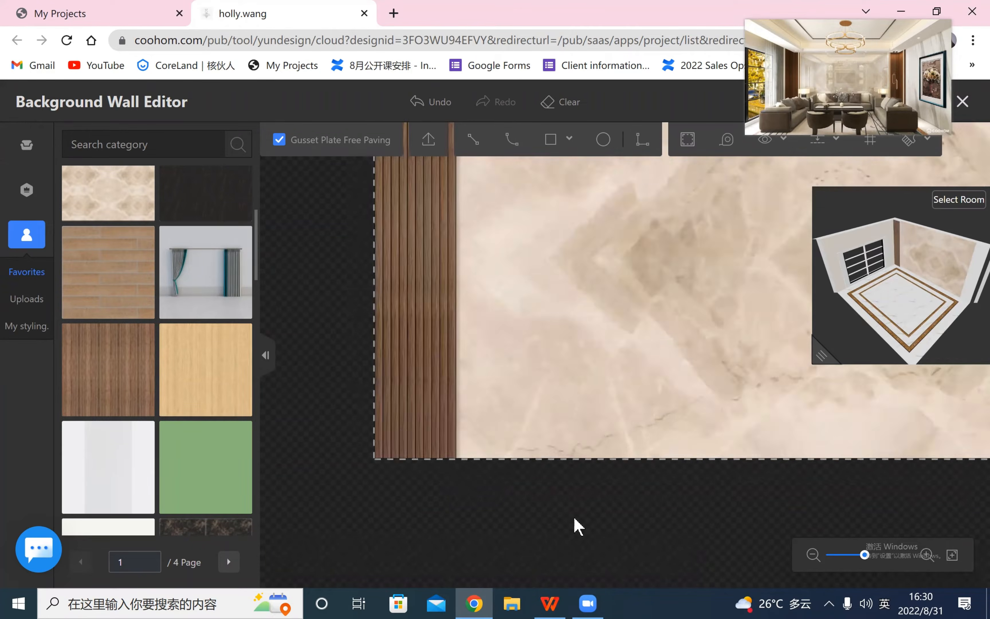
scroll(578, 525, "down", 1)
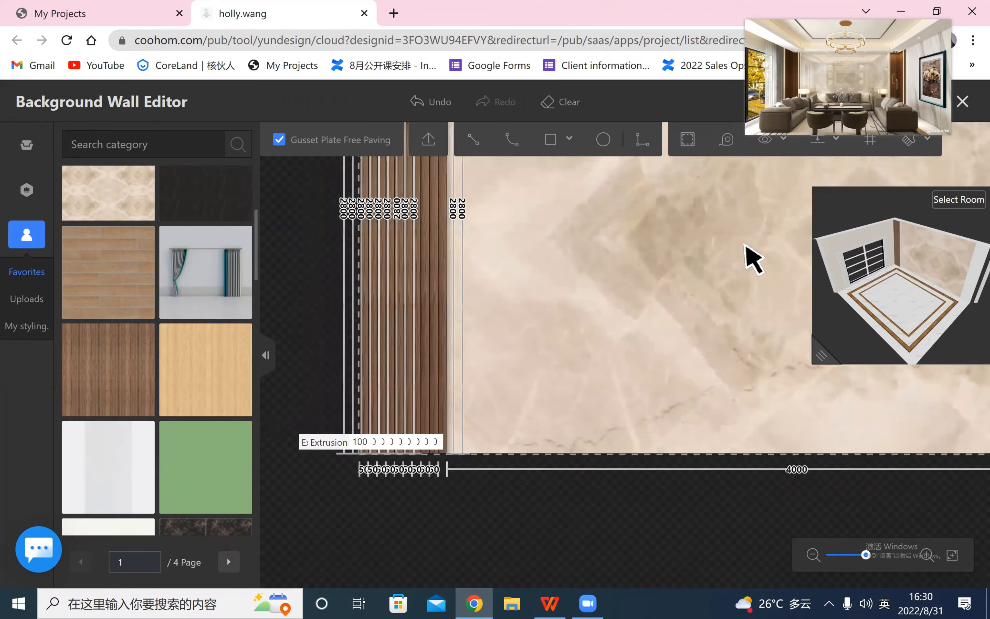
left_click_drag(423, 311, 445, 372)
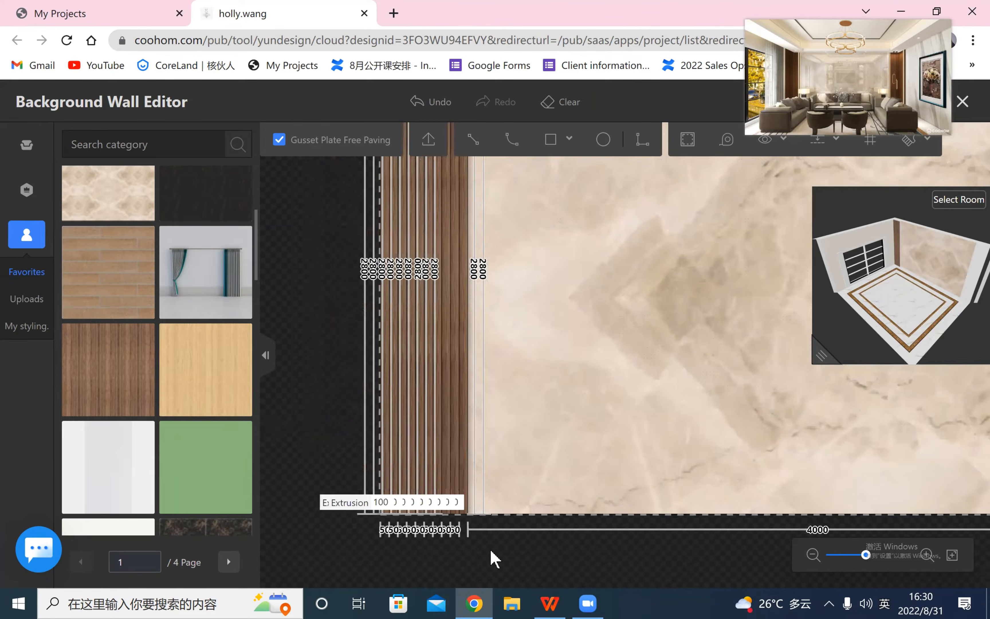
scroll(493, 559, "up", 1)
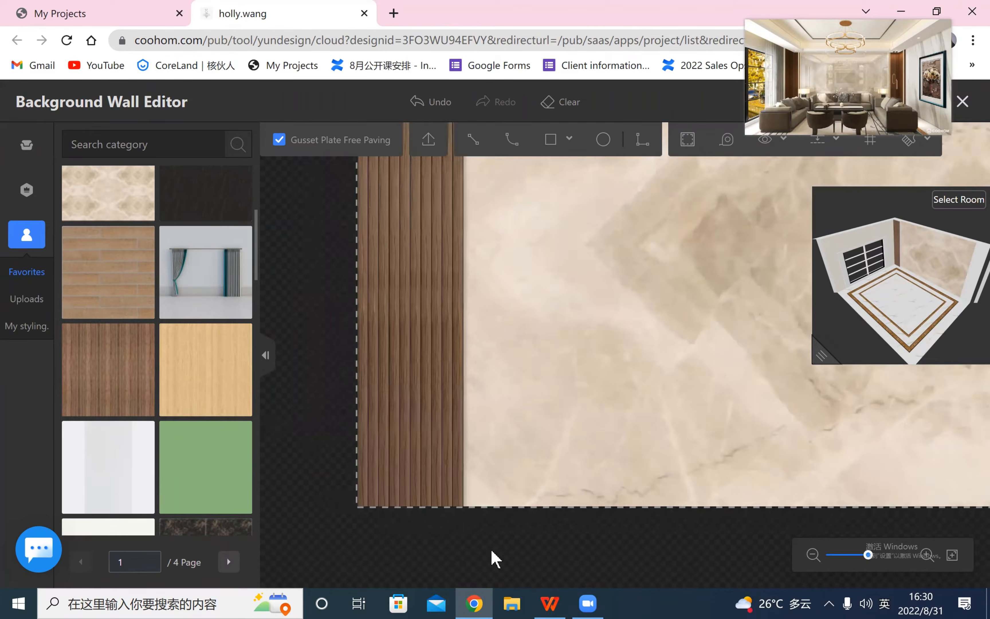
left_click(357, 352)
scroll(101, 476, "down", 2)
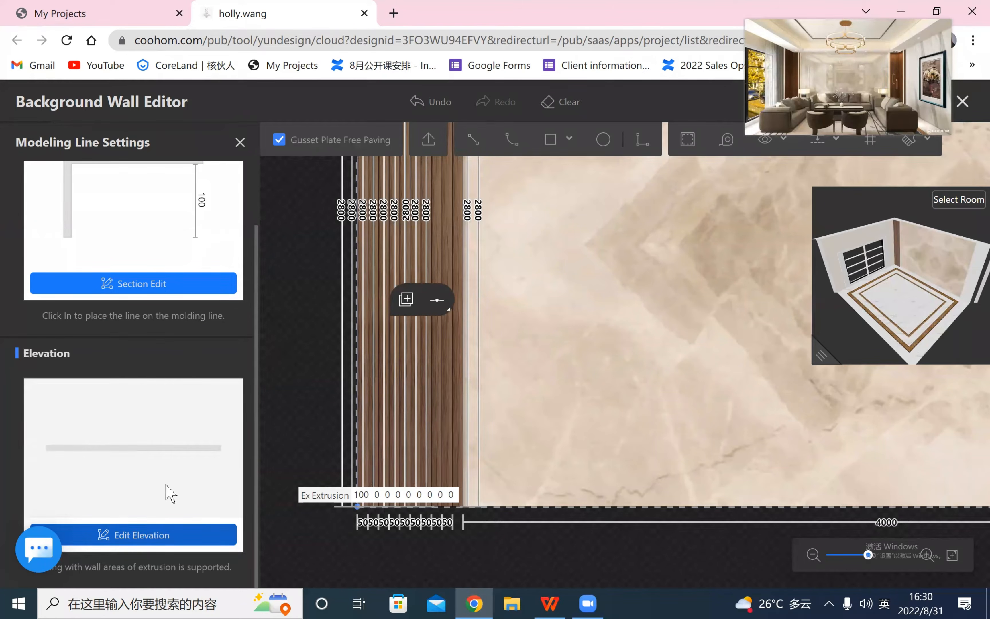
left_click(189, 452)
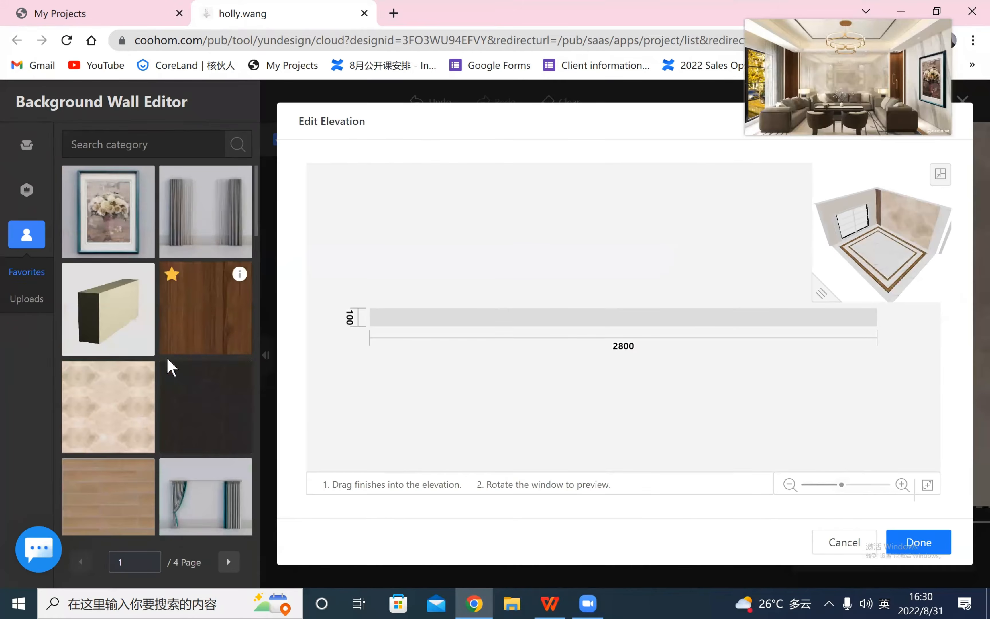
left_click_drag(135, 372, 450, 323)
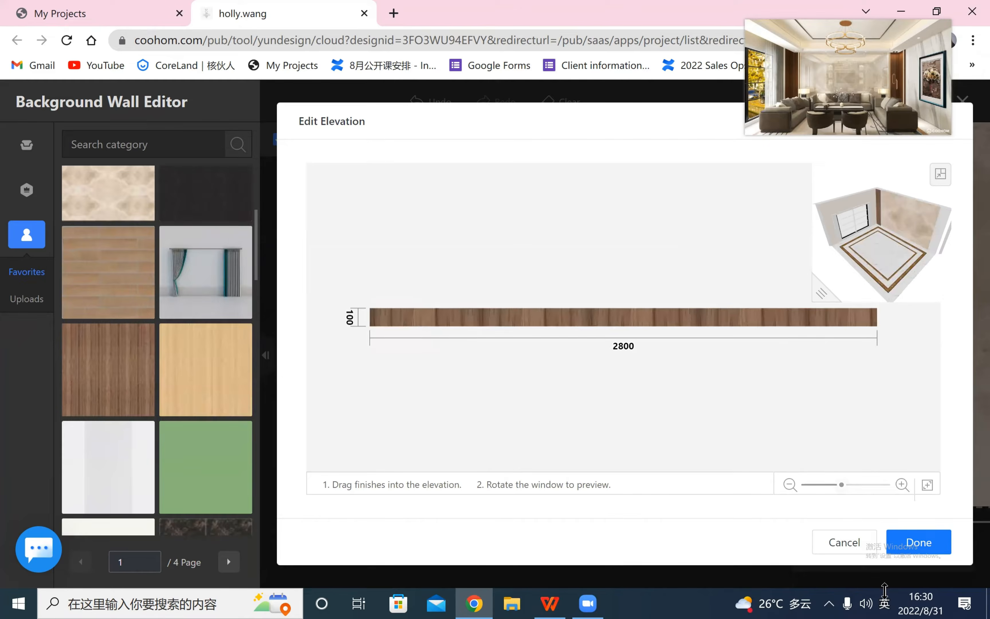
left_click(918, 542)
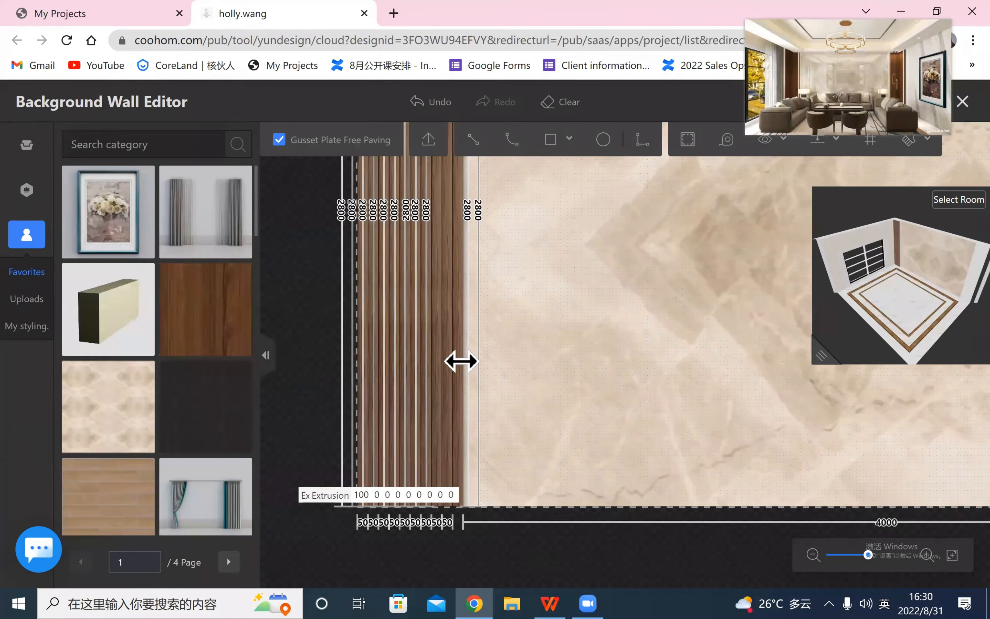
- Check the slat group's edges, enlarging the 3D preview and orbiting to its side faces before shrinking the preview again
left_click(461, 361)
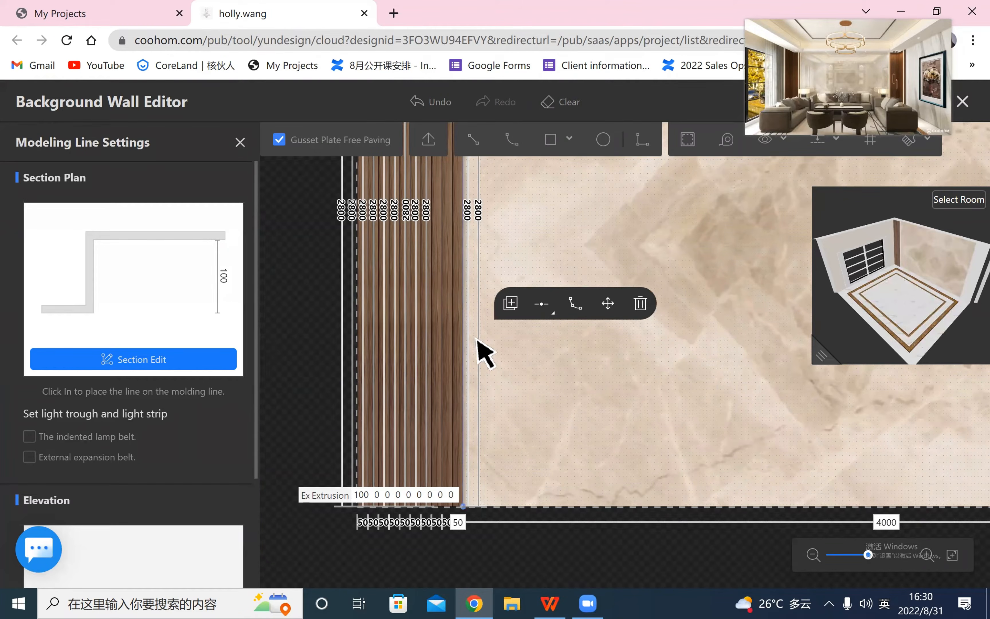
left_click(358, 316)
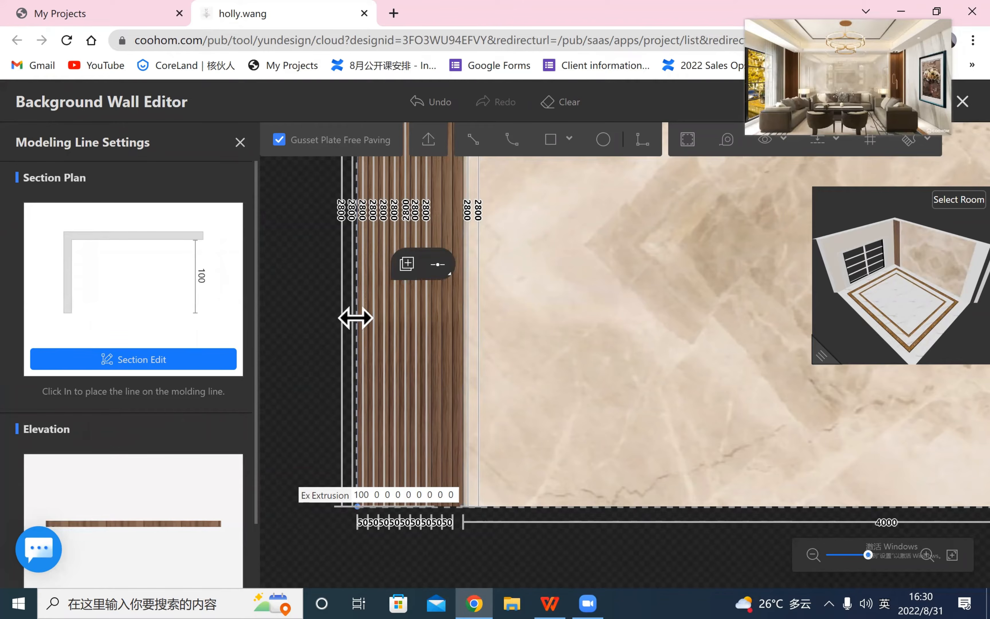
left_click(820, 352)
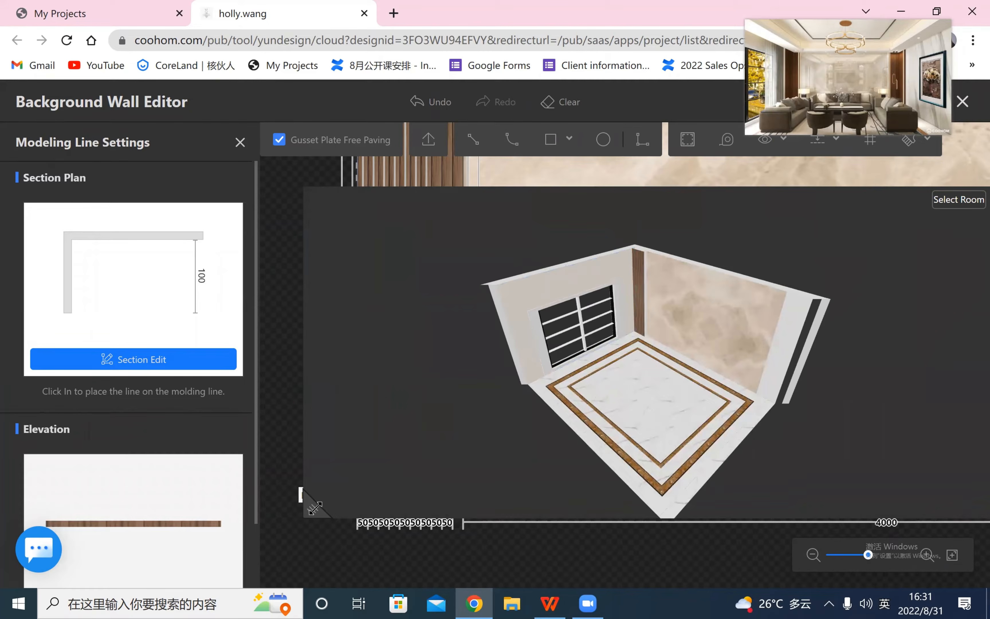
left_click_drag(307, 510, 356, 507)
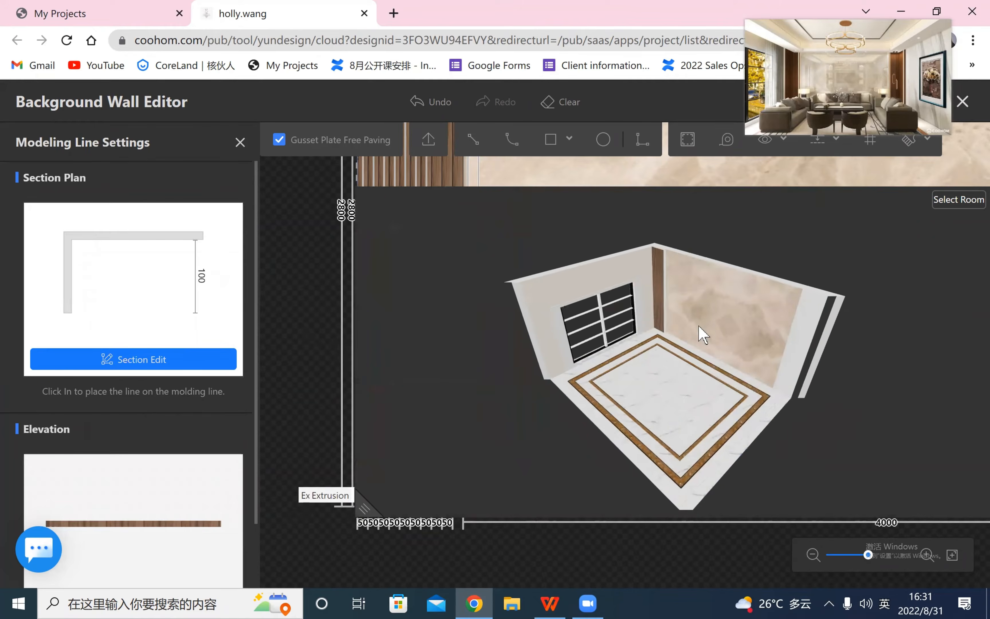
scroll(676, 287, "up", 10)
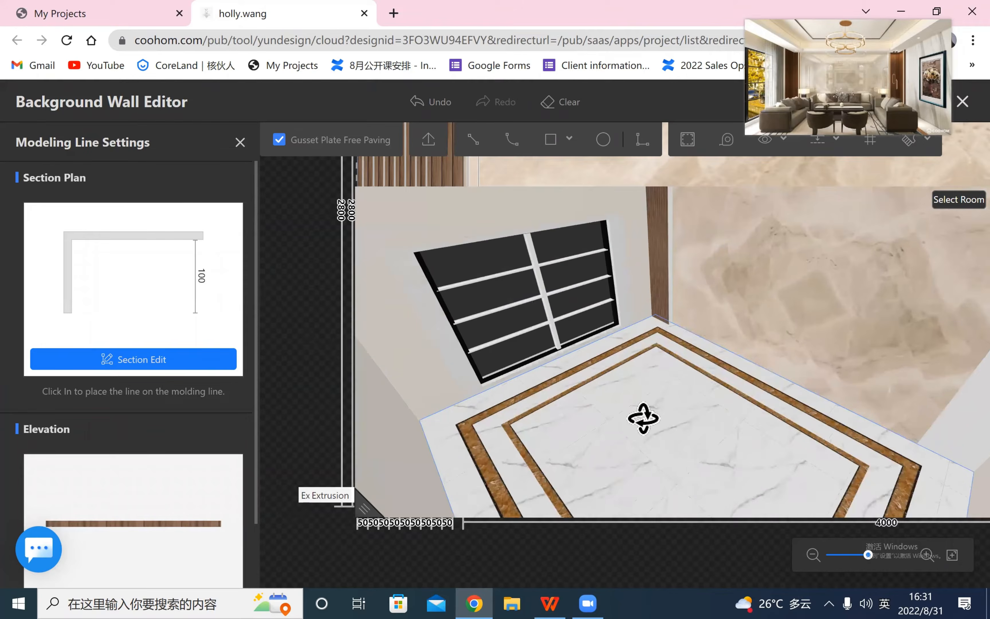
left_click_drag(667, 401, 731, 452)
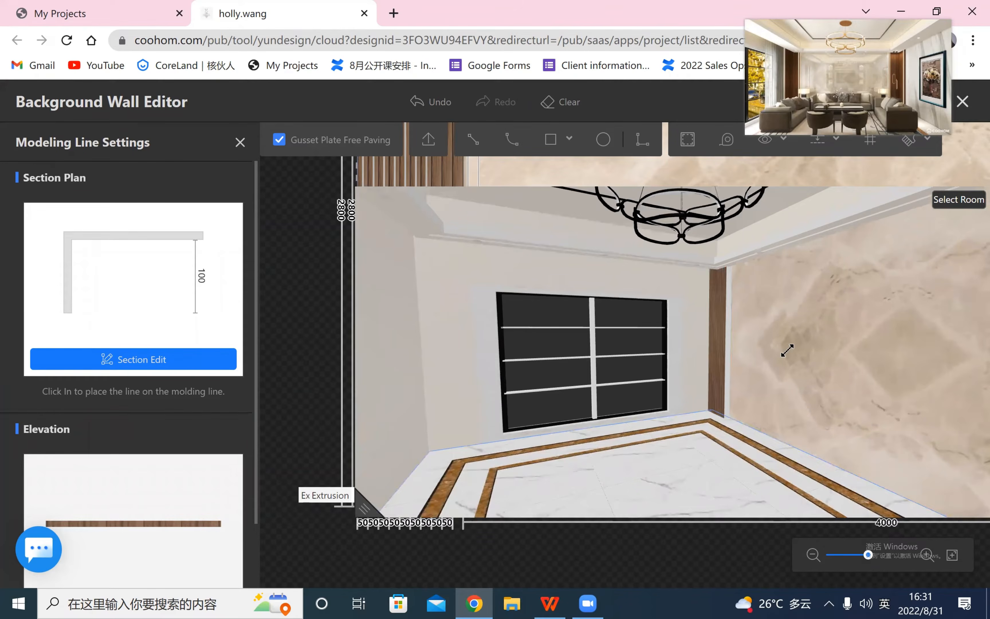
left_click_drag(787, 350, 860, 317)
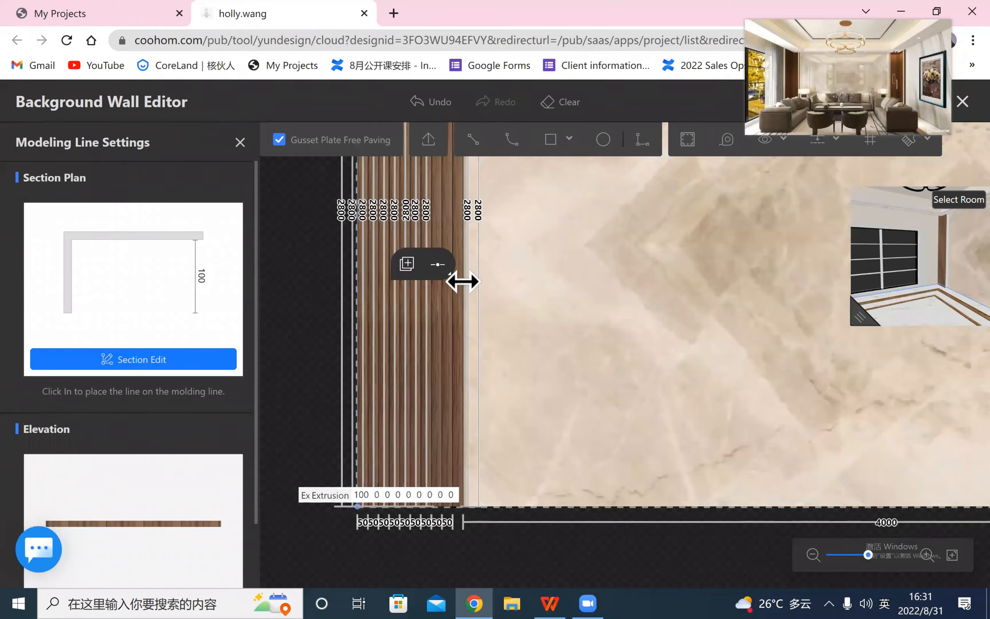
- Apply the brown vertical-plank wood finish to the elevation of the slat edge beside the marble panel
left_click(462, 281)
scroll(137, 512, "down", 3)
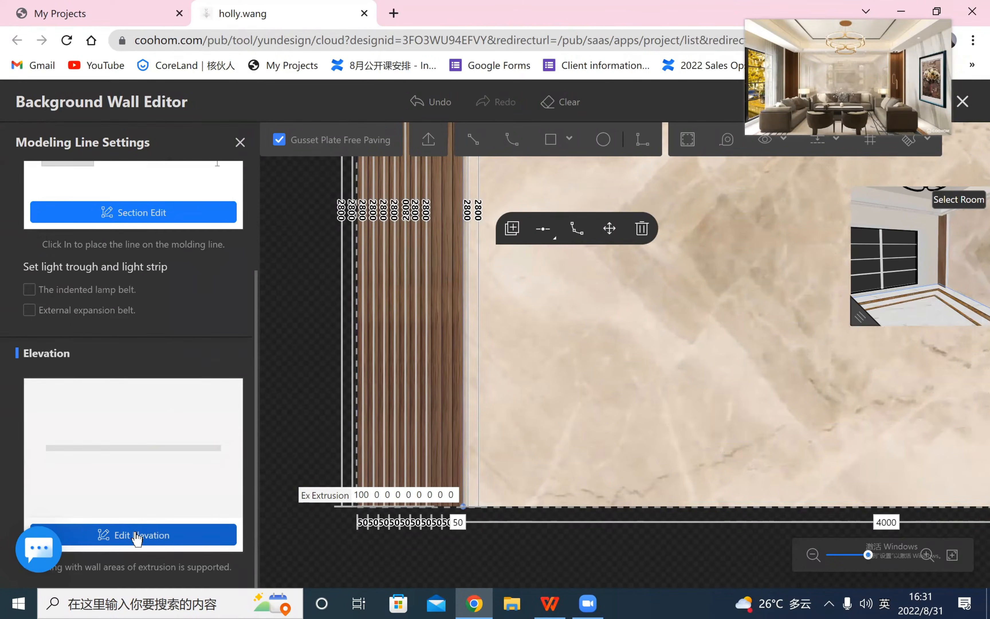
left_click(133, 534)
scroll(114, 471, "down", 3)
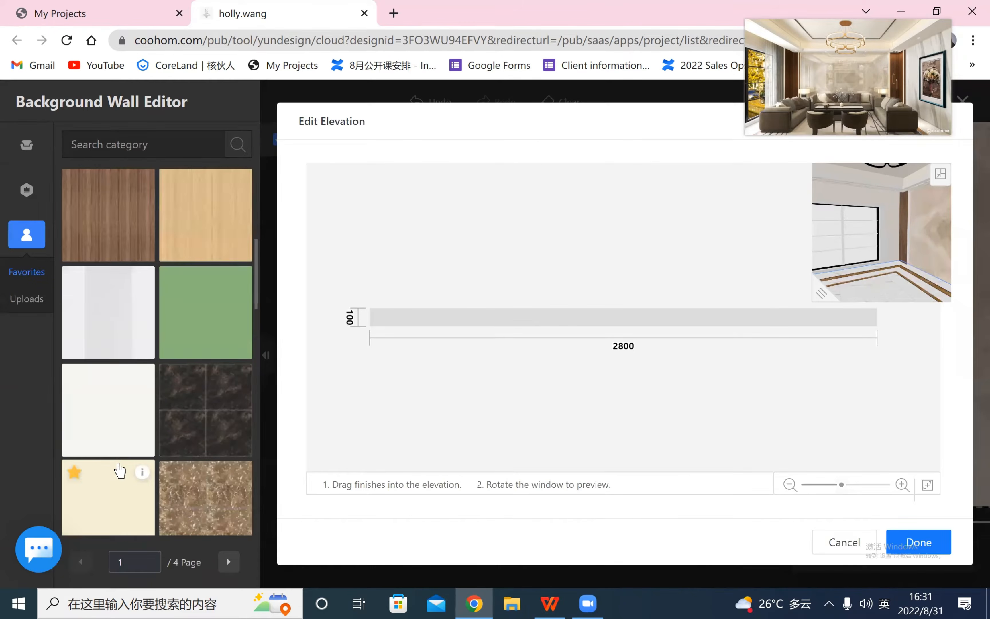
left_click_drag(105, 233, 470, 323)
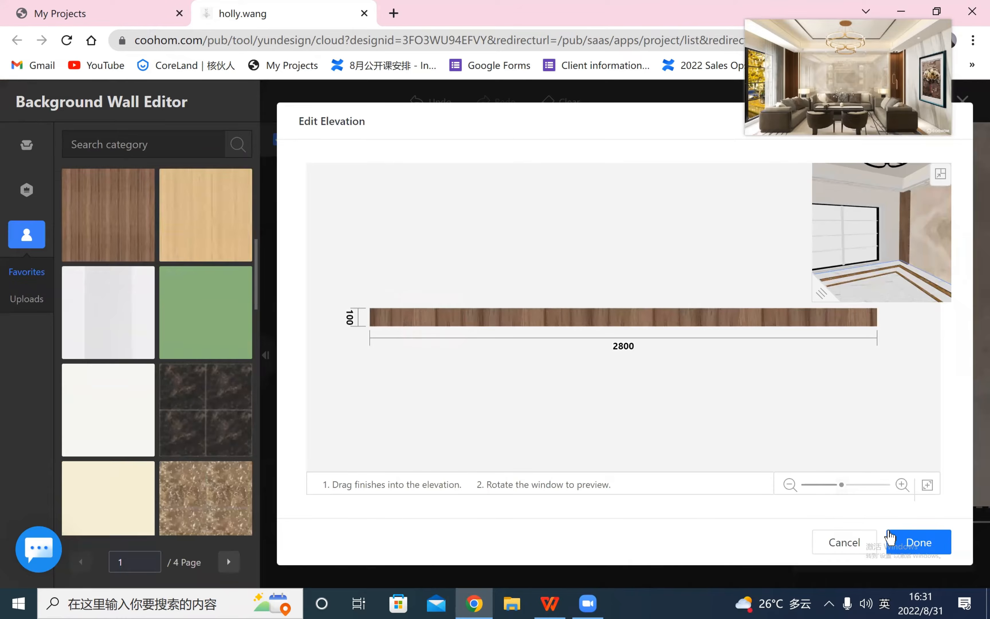
left_click(916, 543)
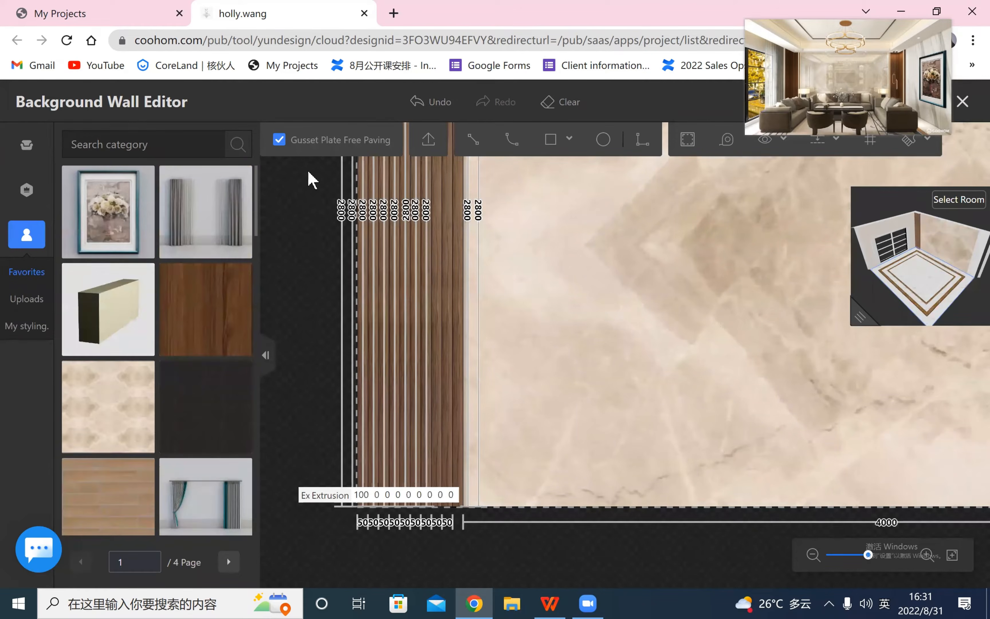
- Enable the indented lamp belt on the slat edge beside the marble panel
left_click(462, 266)
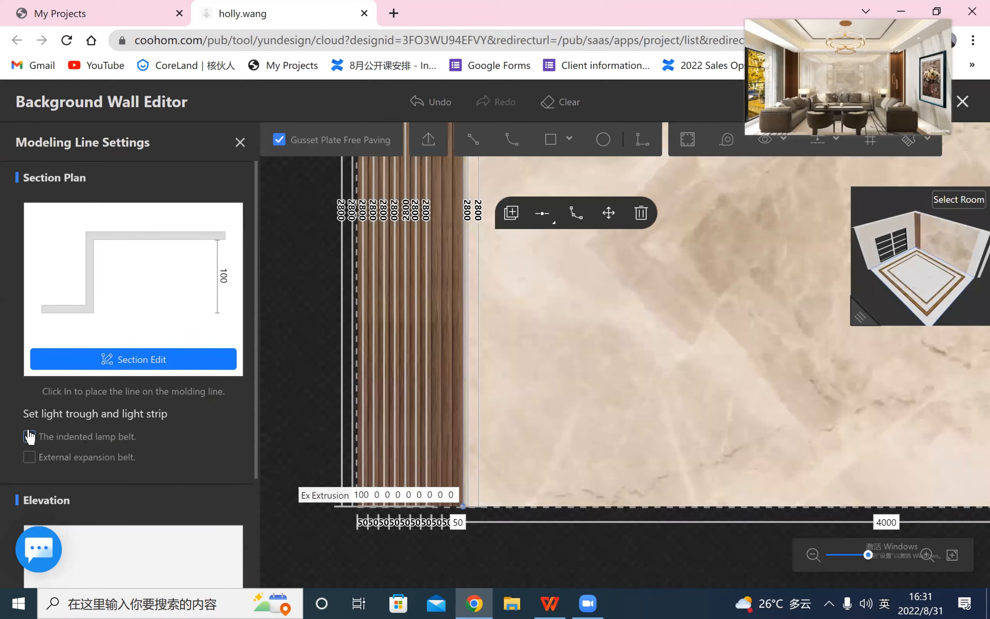
left_click(30, 436)
scroll(151, 380, "down", 2)
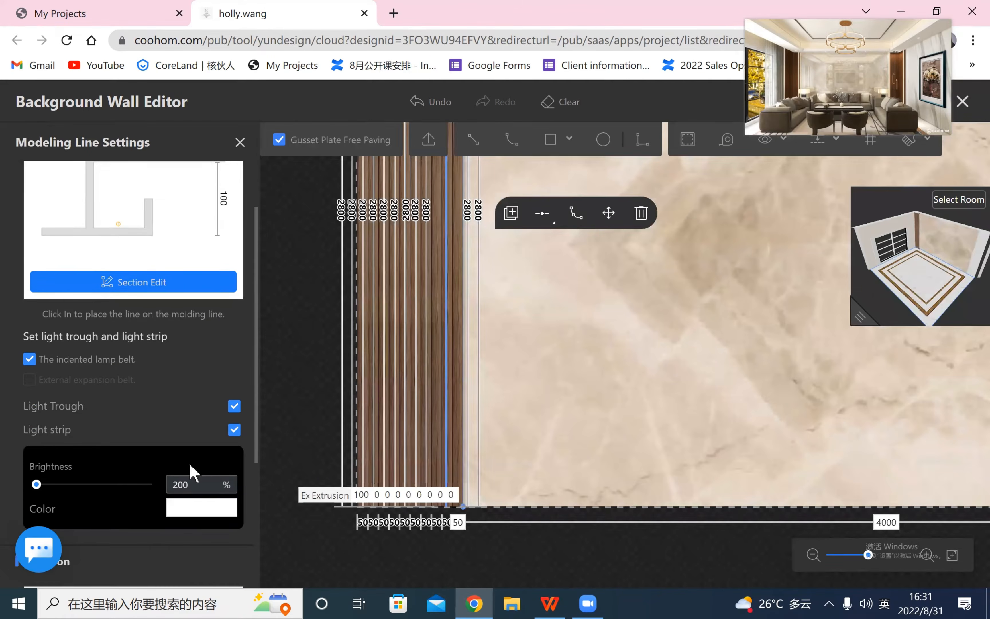
- Set the lamp belt's light strip color to the light orange preset and turn off its light trough
left_click(200, 511)
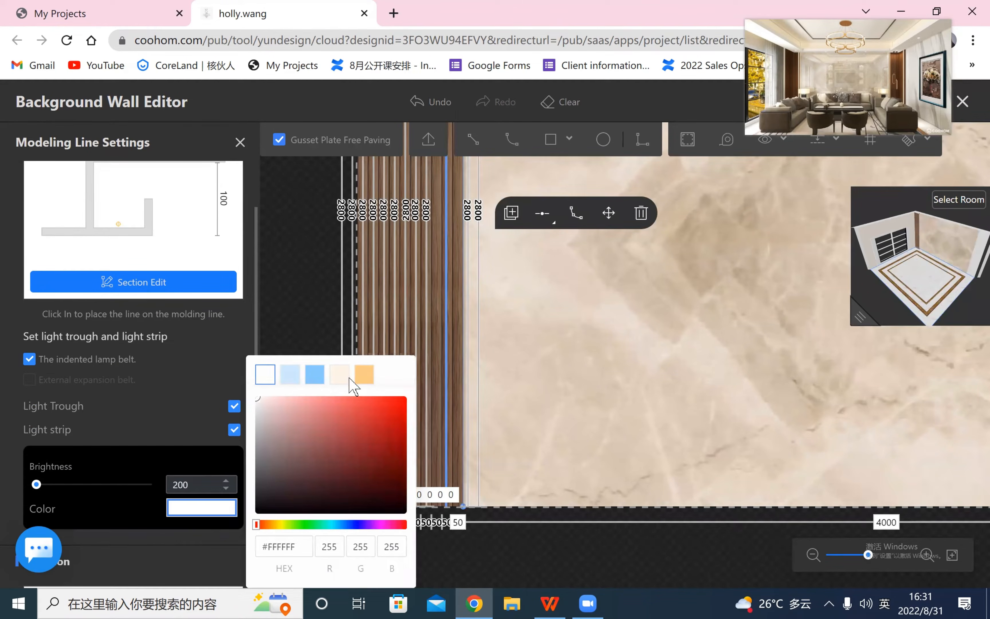
left_click(364, 374)
left_click(175, 412)
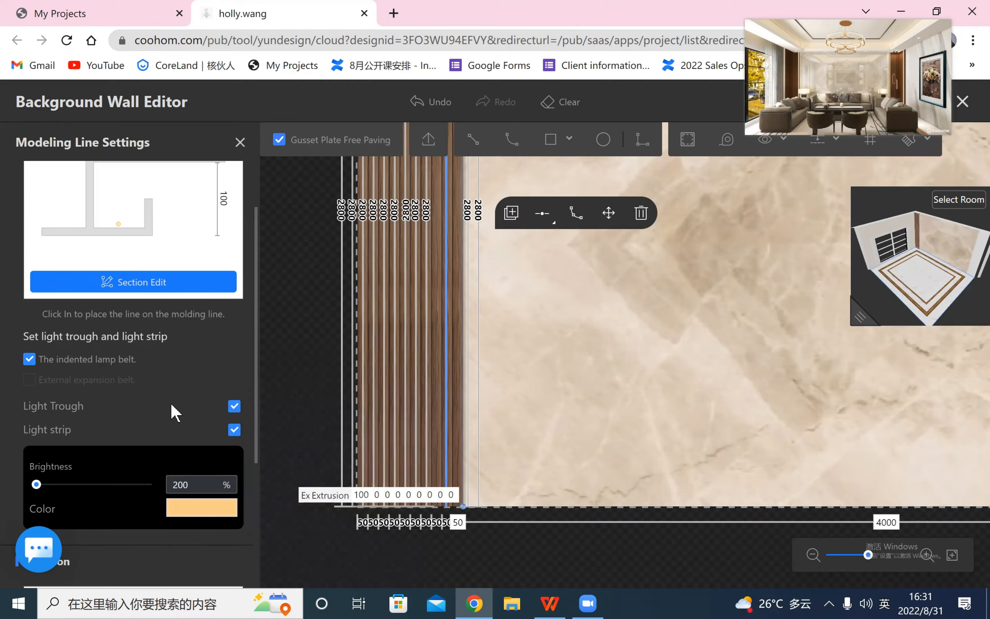
left_click(228, 409)
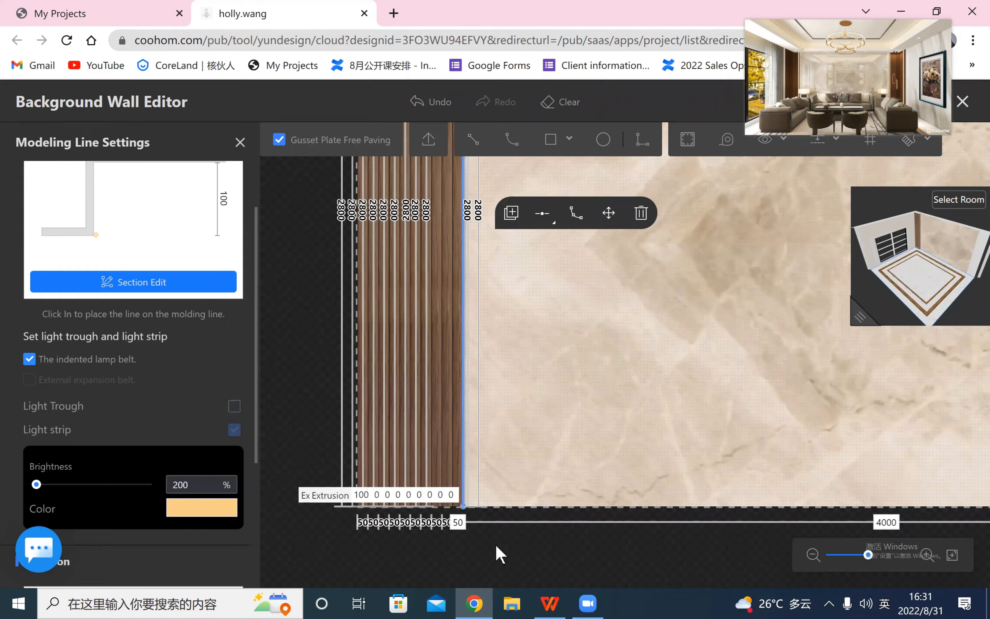
left_click(500, 555)
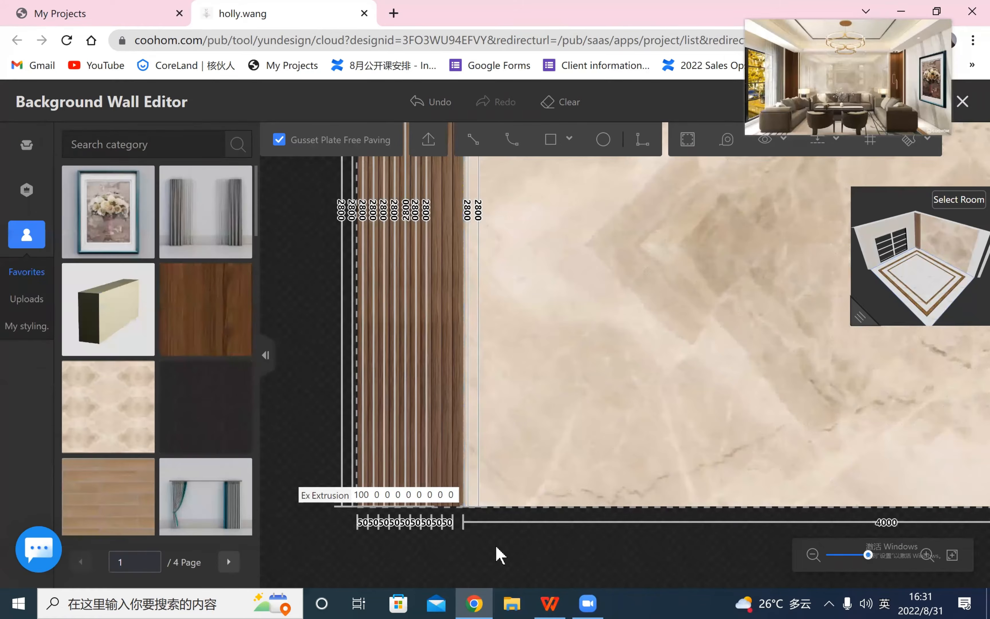
- Hide the line length, line spacing, arc height and extrusion labels on the wall drawing
scroll(499, 555, "down", 3)
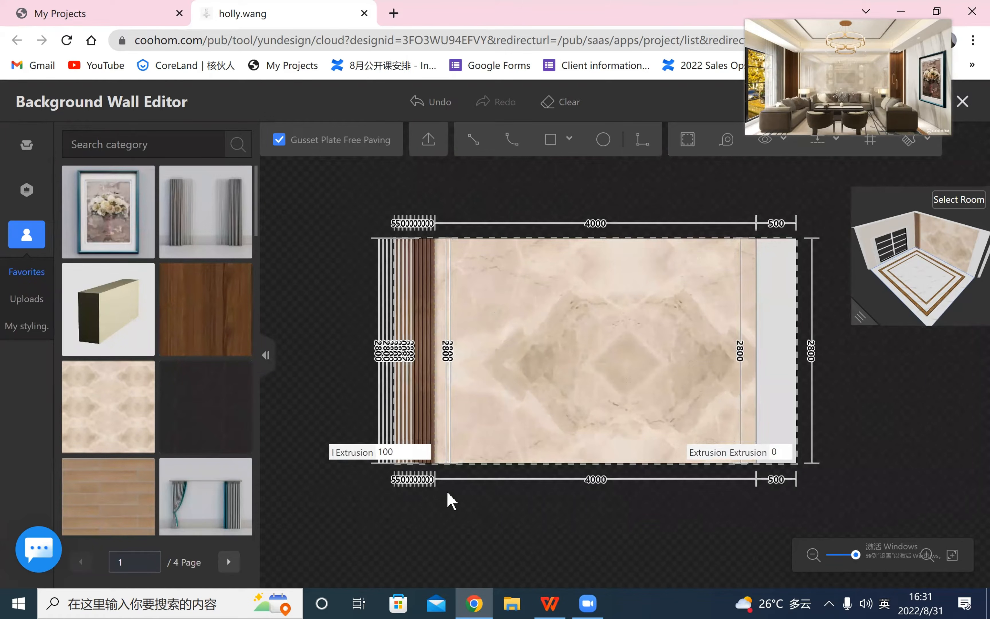
left_click_drag(448, 476, 355, 221)
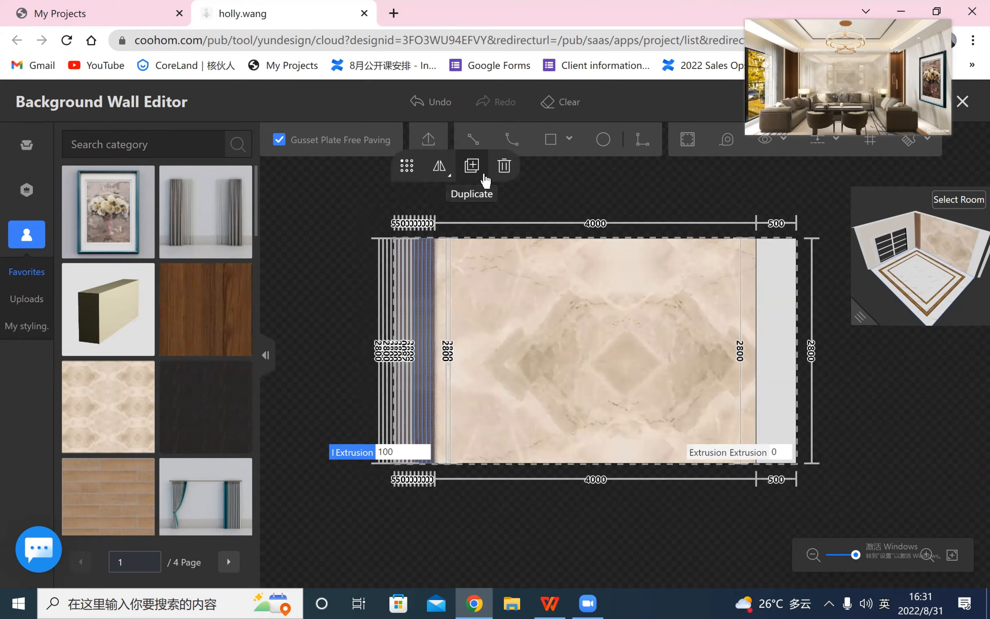
left_click(440, 509)
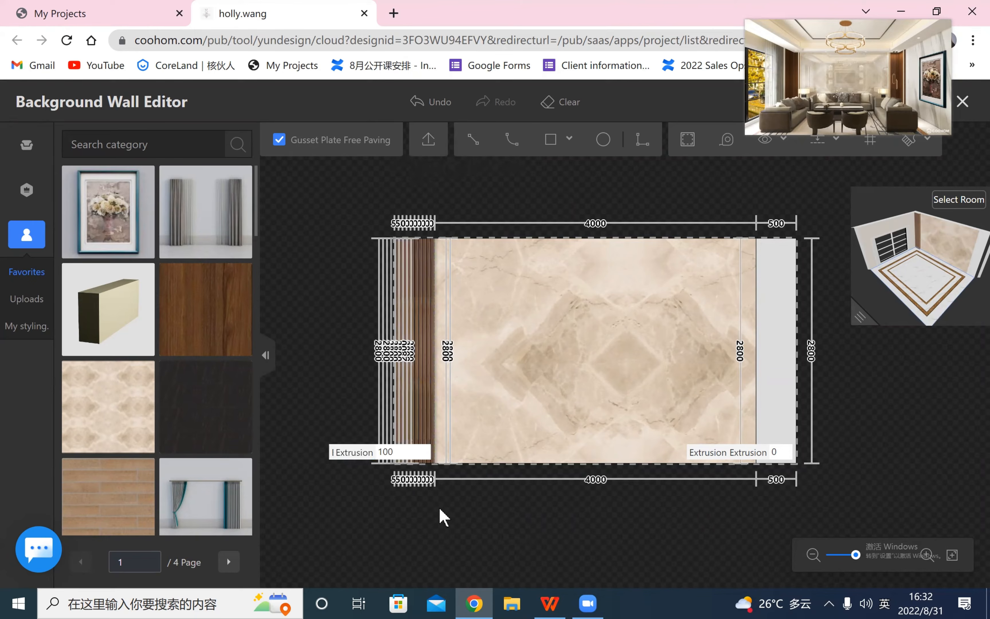
left_click(766, 152)
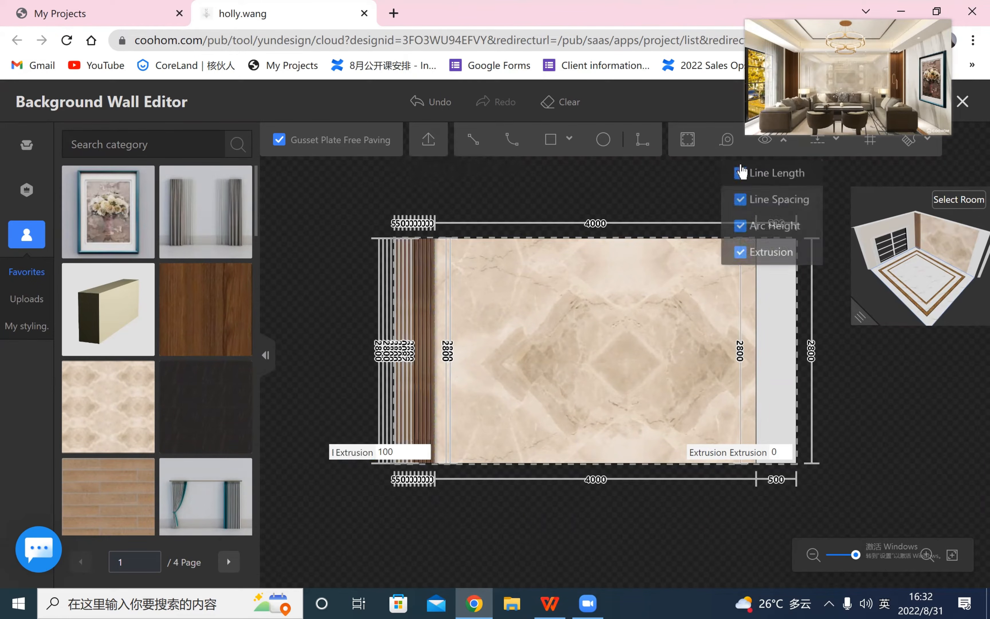
left_click(739, 173)
left_click(739, 200)
left_click(739, 226)
left_click(739, 253)
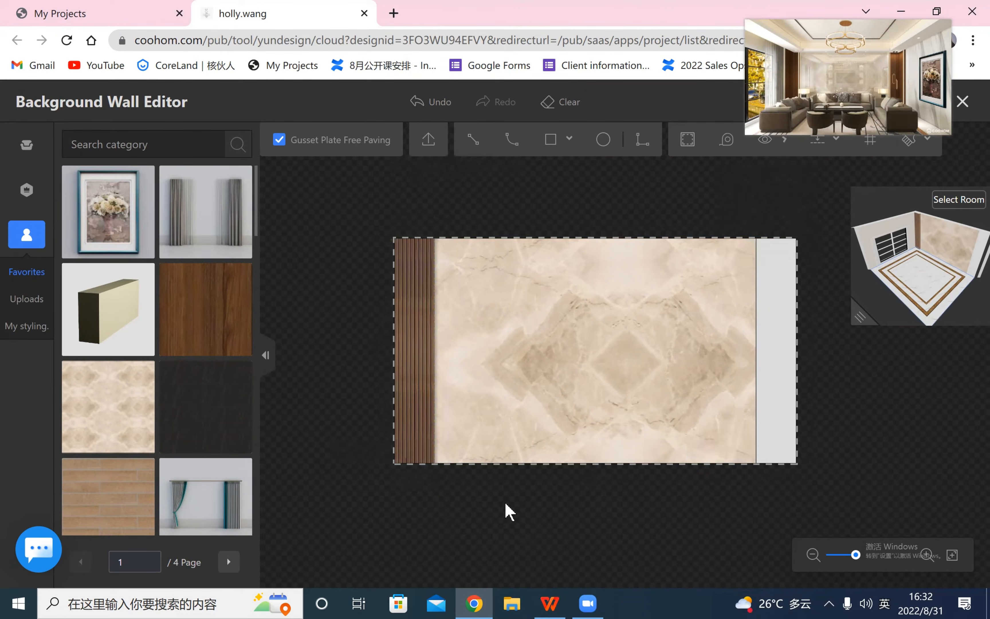
left_click_drag(454, 486, 359, 192)
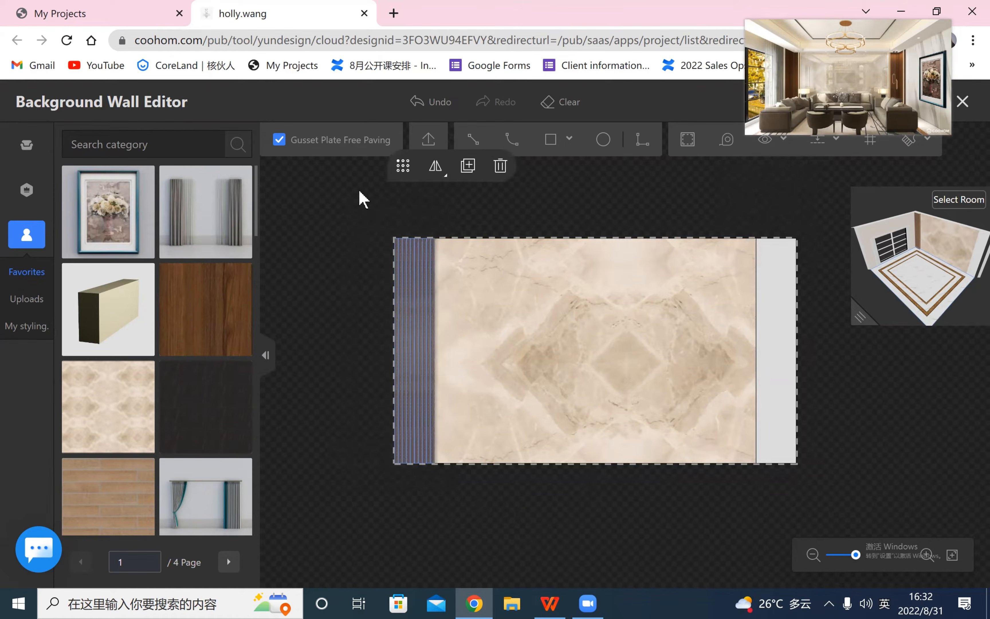
left_click(468, 165)
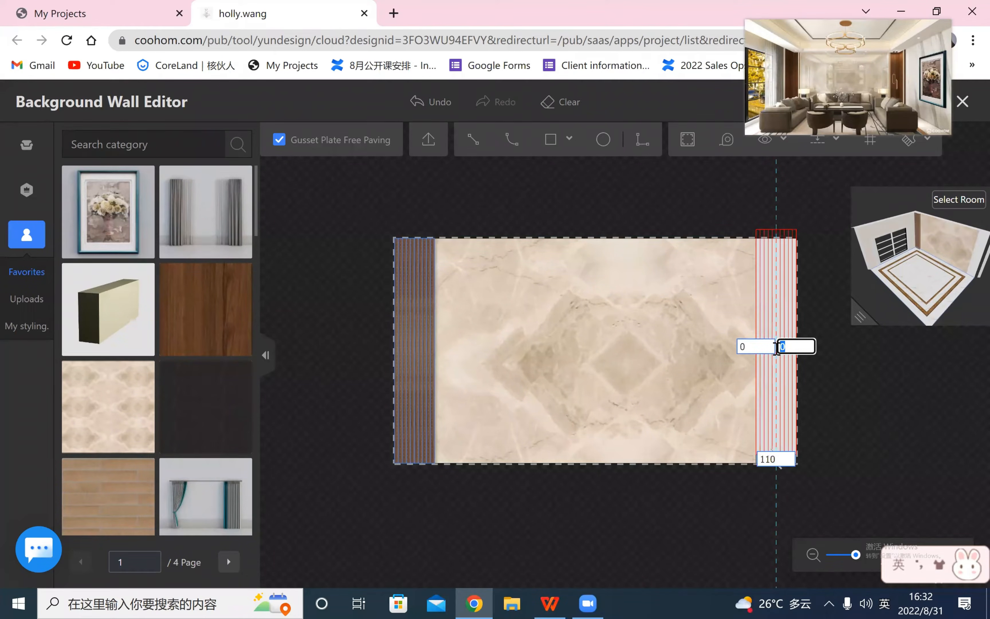
left_click(775, 348)
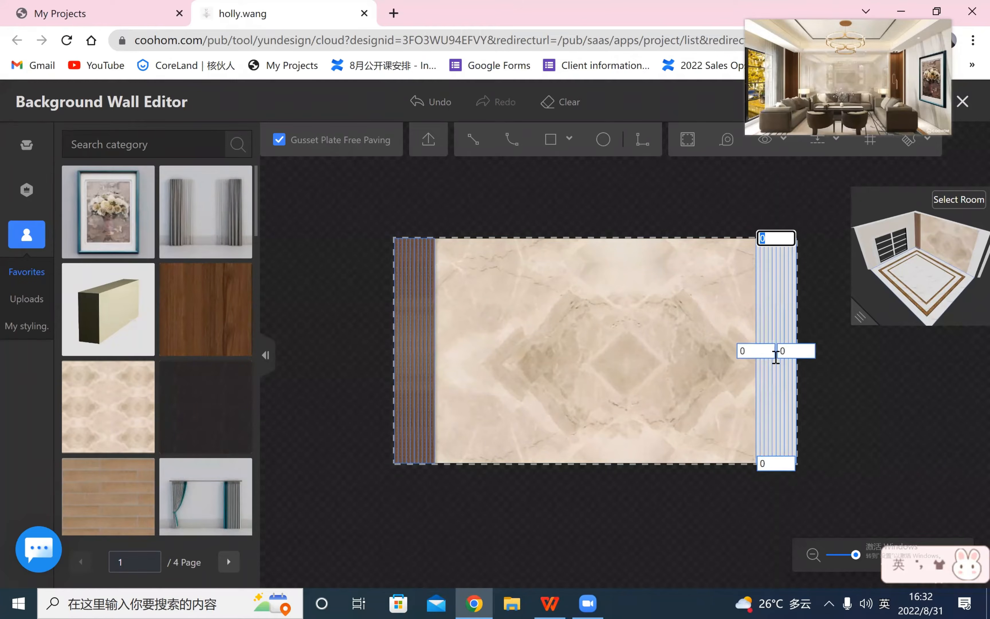
right_click(896, 425)
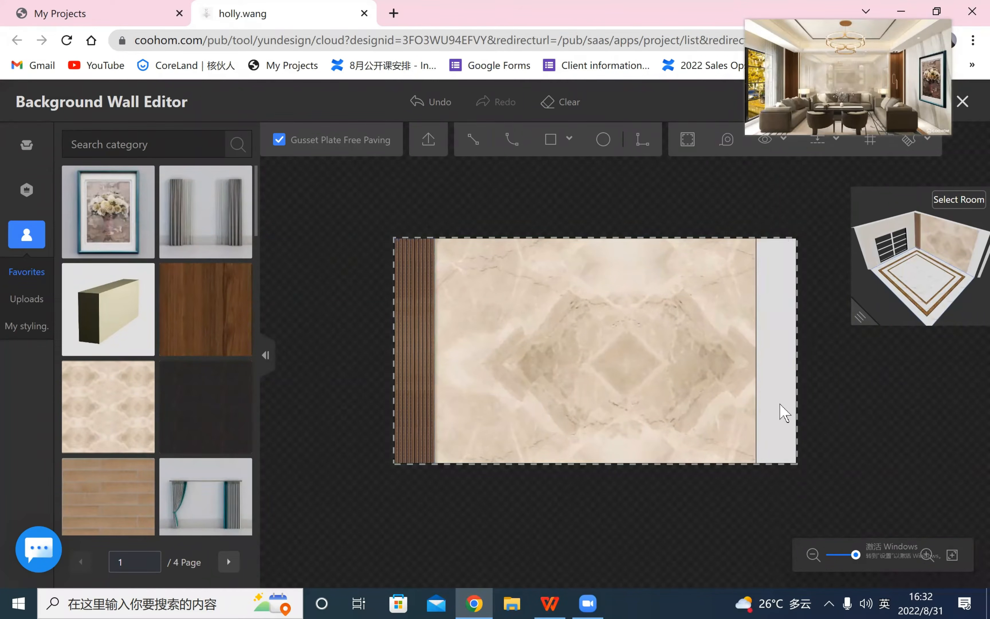
- Duplicate the wood slat group into the blank 500 mm strip on the opposite side of the marble panel
left_click_drag(534, 509, 474, 506)
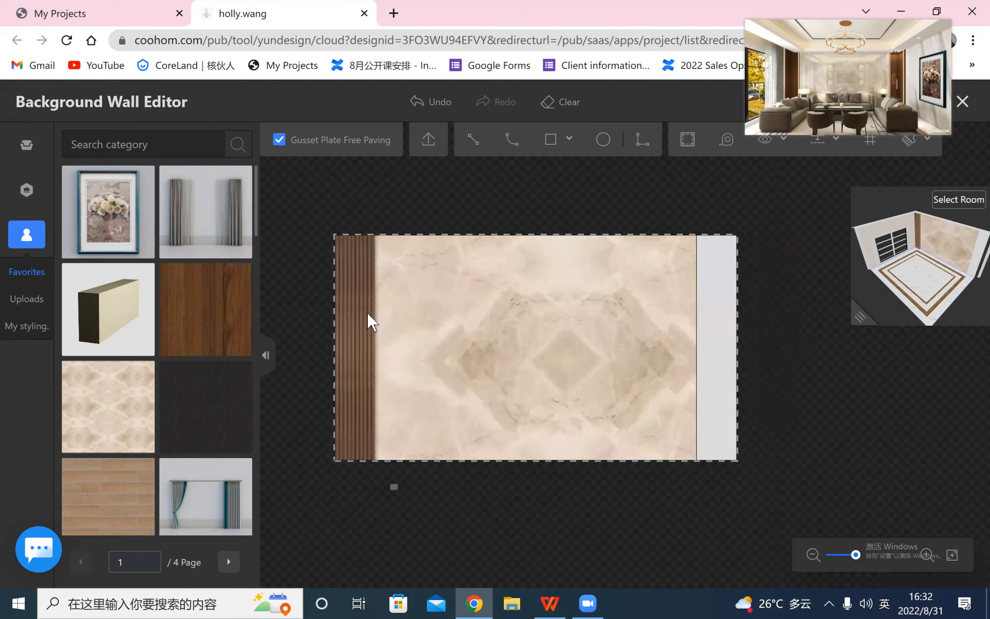
left_click(327, 239)
left_click(433, 186)
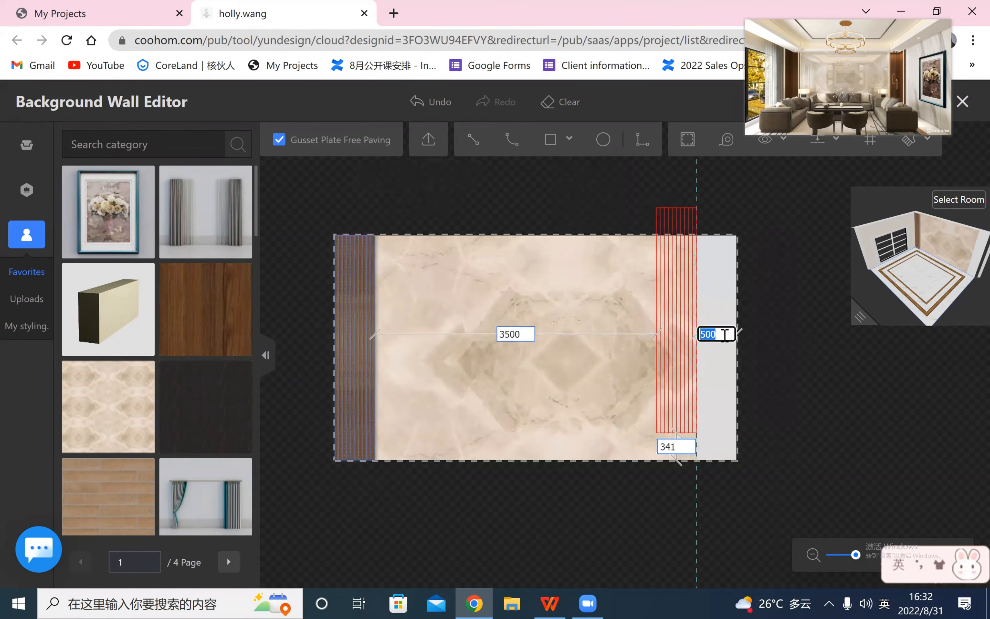
left_click(720, 347)
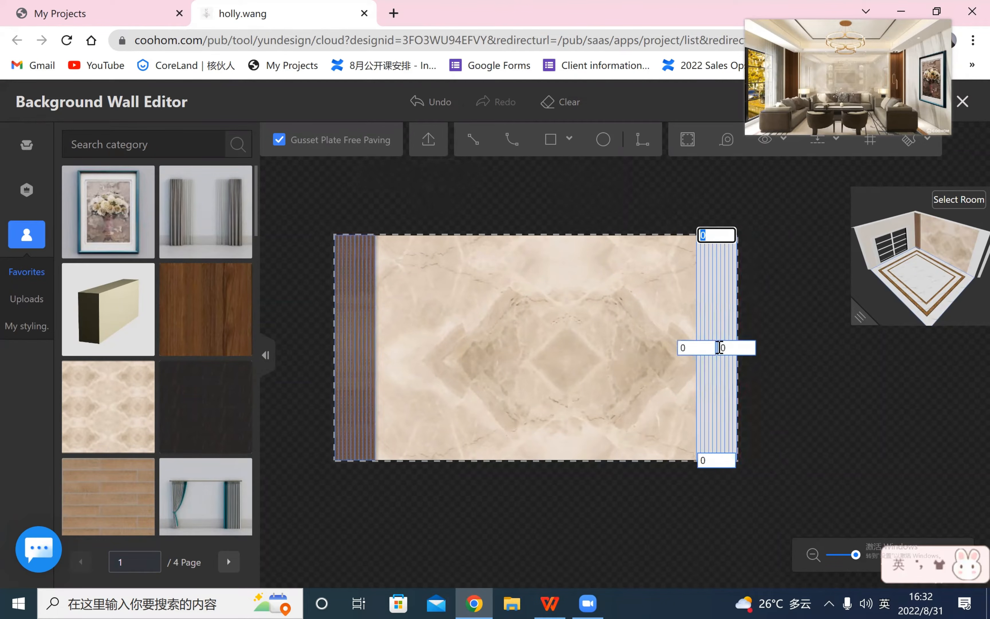
left_click(721, 348)
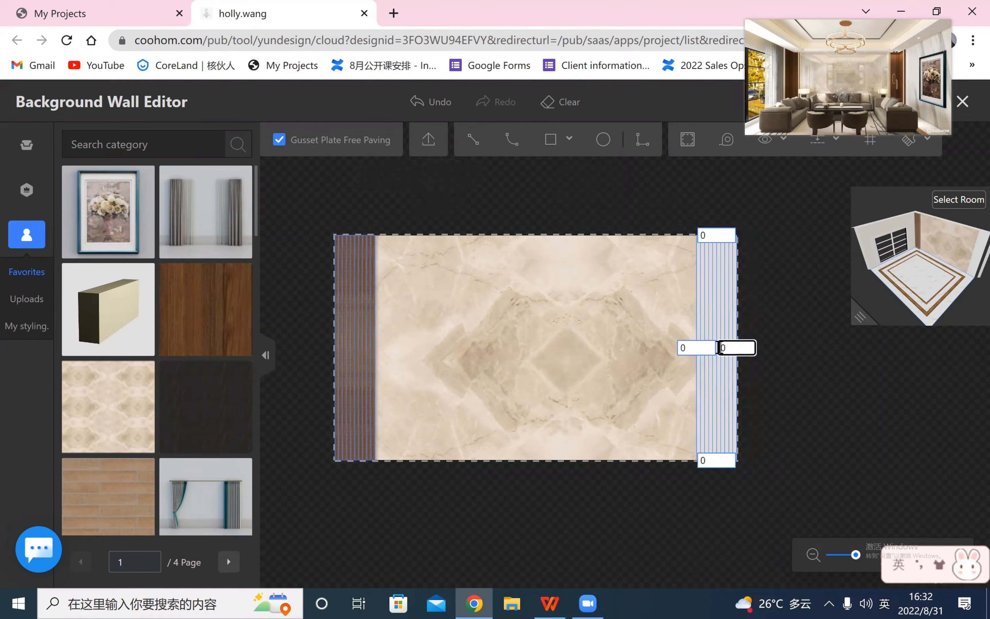
left_click(728, 373)
right_click(896, 444)
scroll(833, 431, "up", 1)
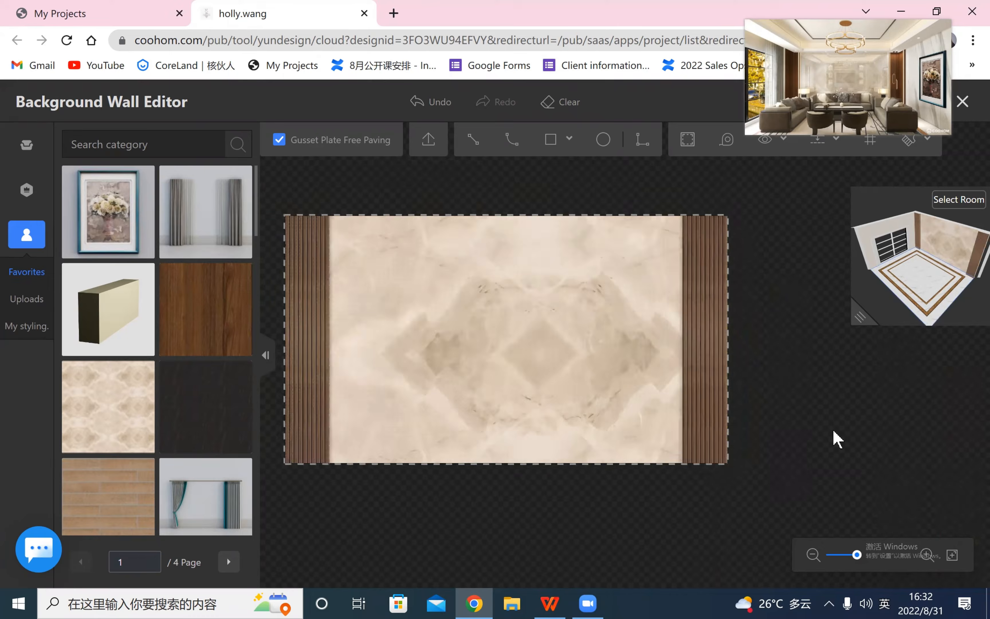
scroll(834, 435, "up", 3)
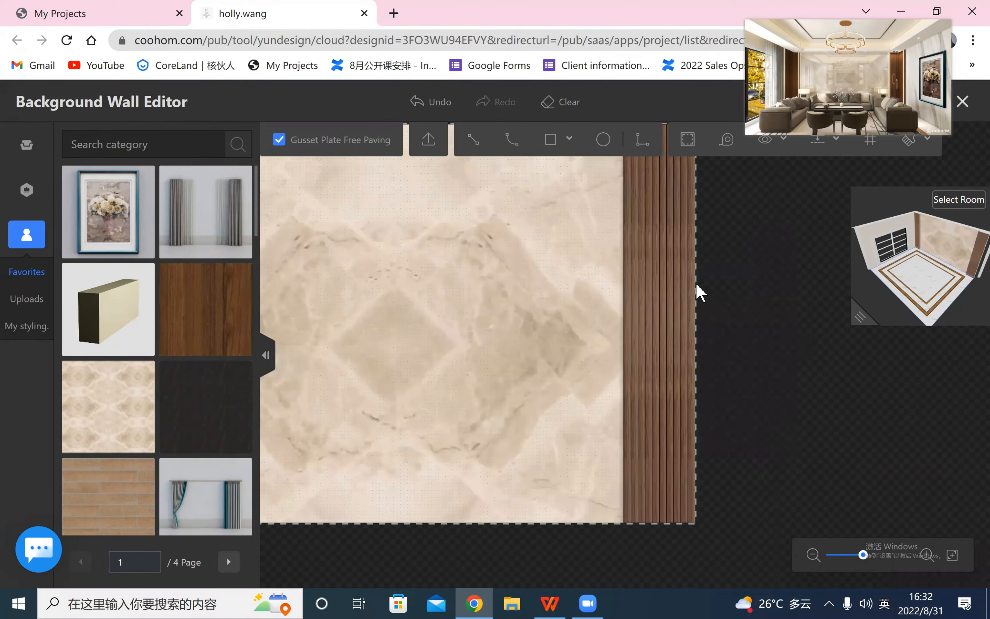
left_click(695, 283)
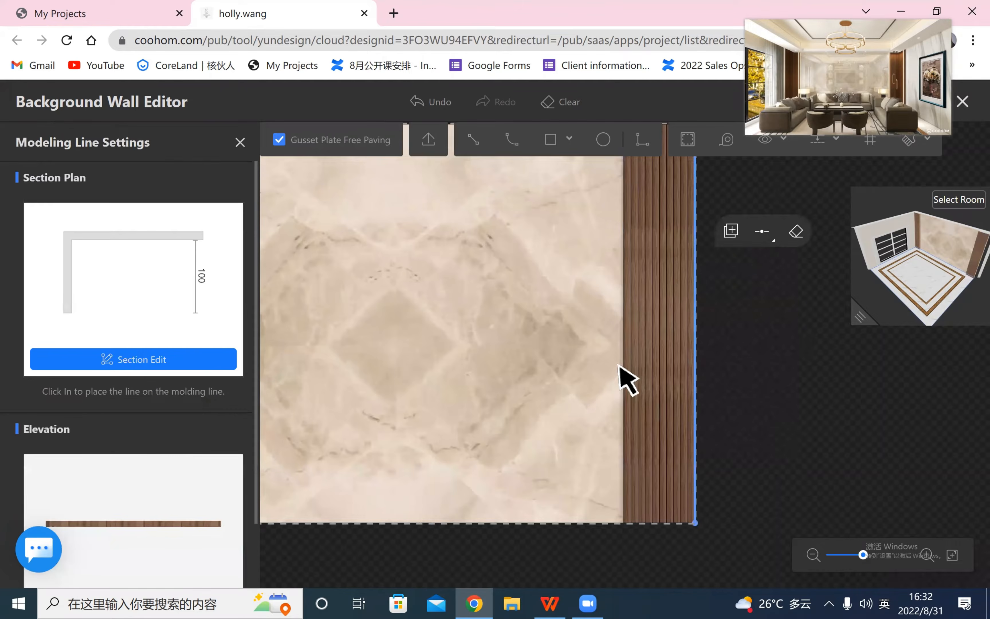
left_click(623, 346)
scroll(116, 410, "down", 2)
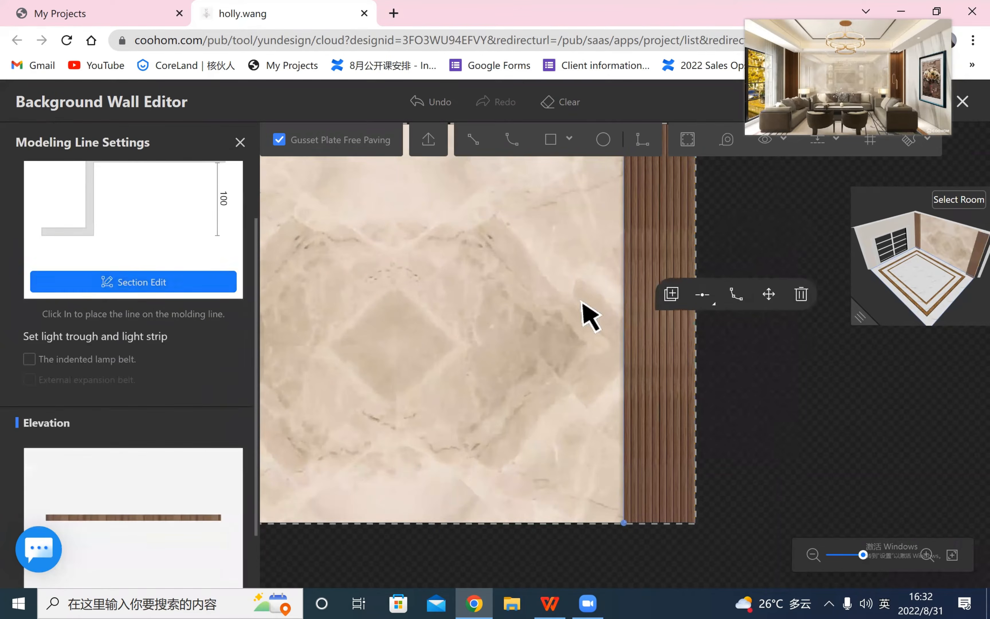
left_click(93, 283)
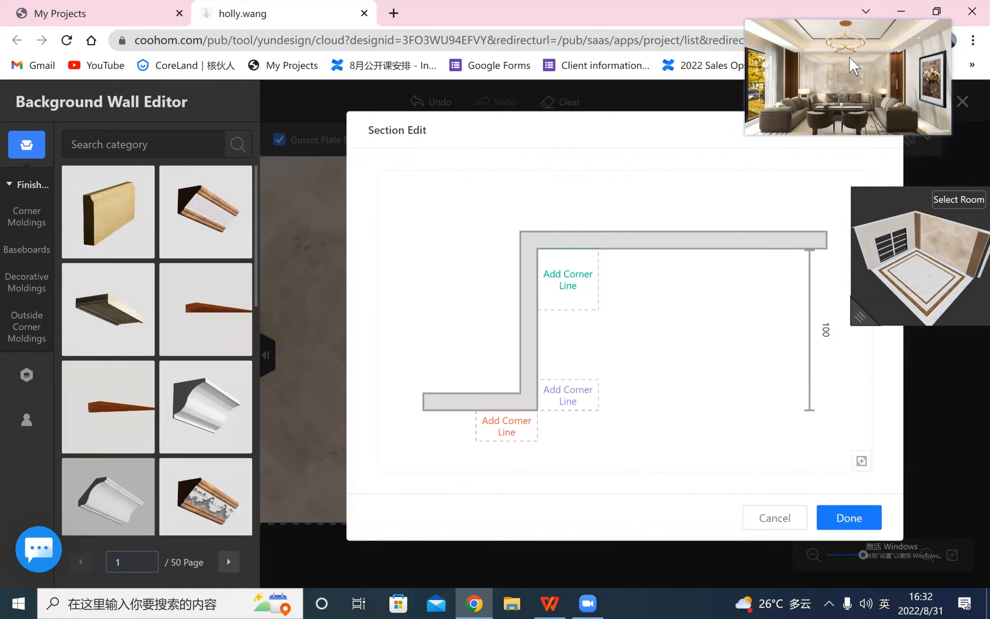
left_click(774, 518)
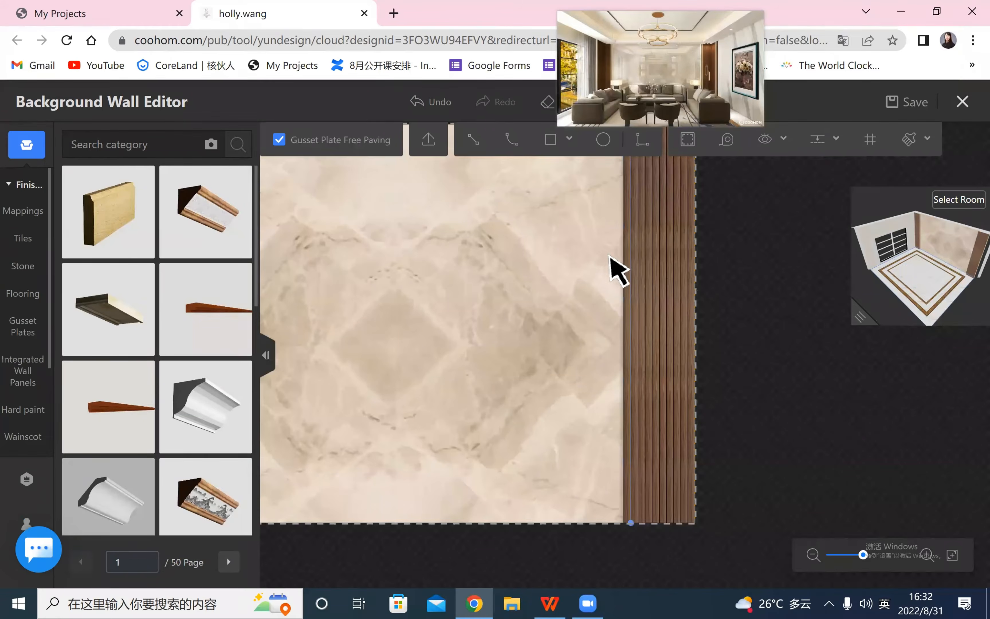
- Enable the indented lamp belt on the copied slats' marble-side edge, with light trough off and light strip color set to light orange
left_click(624, 271)
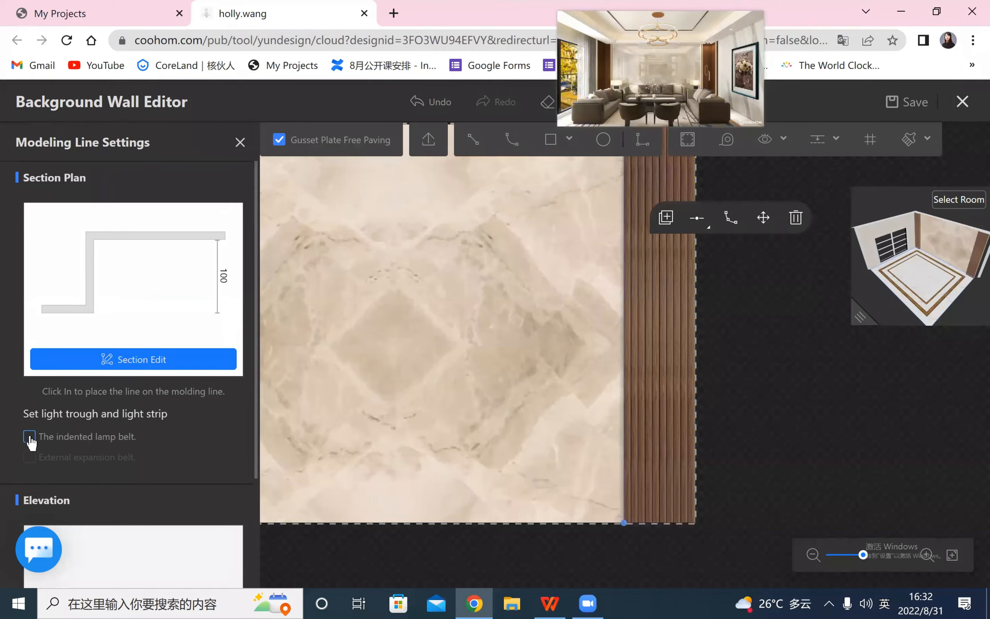
left_click(30, 437)
left_click(234, 484)
left_click(201, 581)
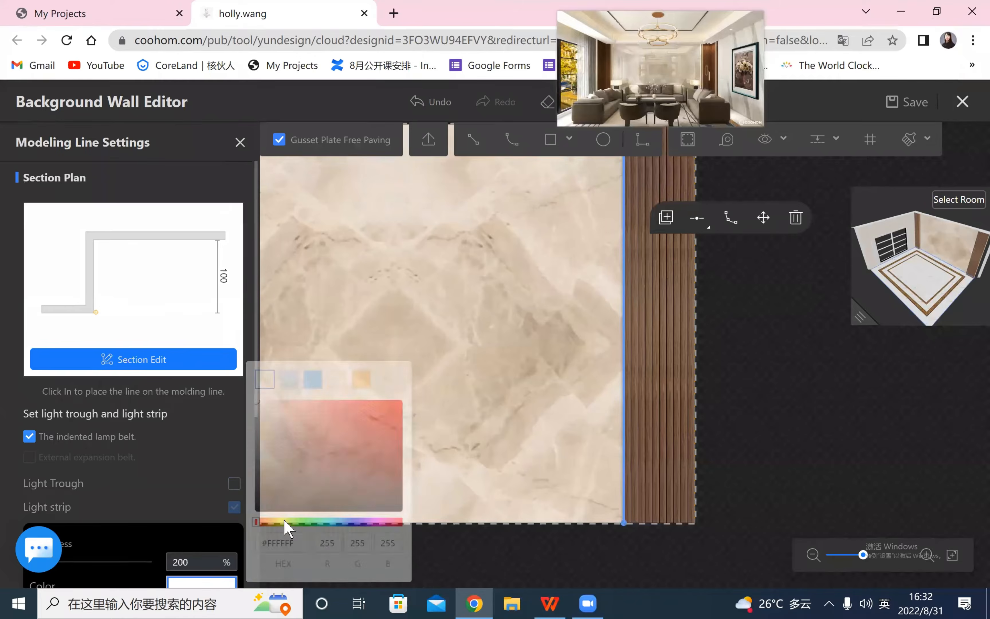
left_click(364, 374)
left_click(806, 442)
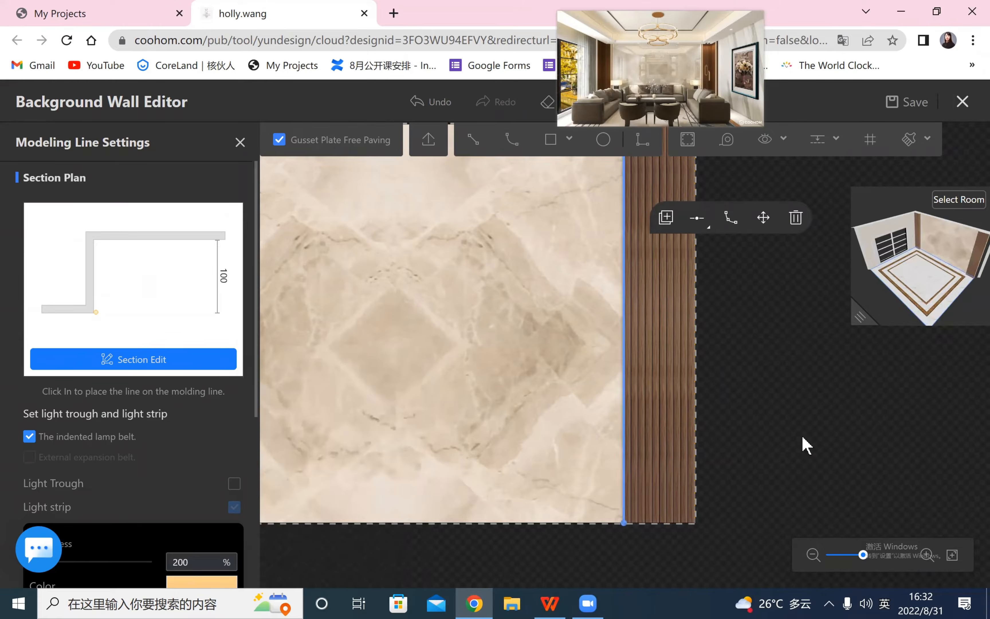
- Check the lamp belt settings on the marble-side edges of both slat groups and examine the wall finish up close
scroll(798, 427, "up", 3)
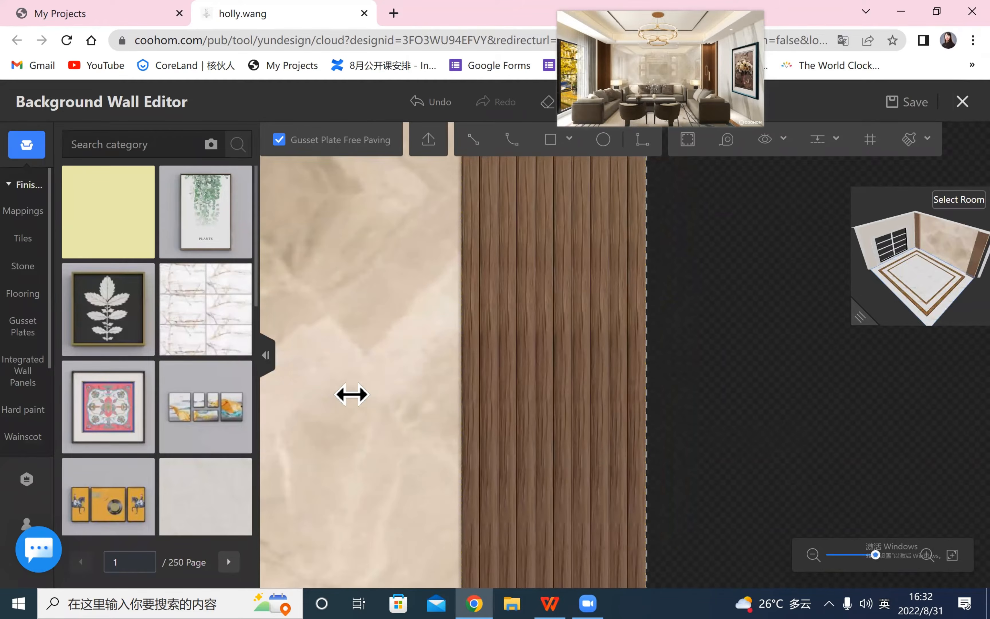
left_click(592, 444)
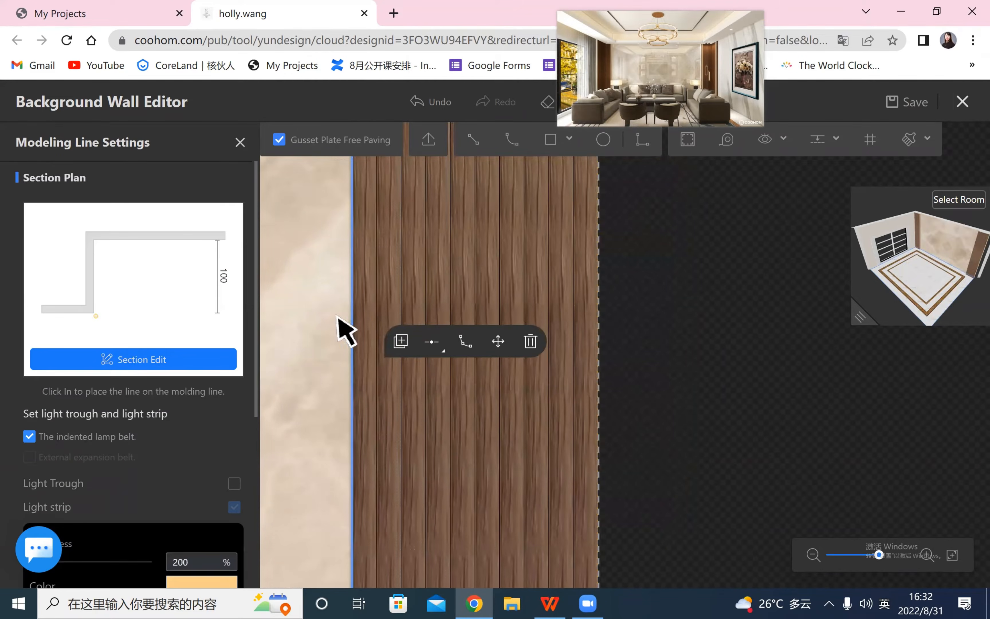
left_click(810, 427)
scroll(435, 513, "down", 3)
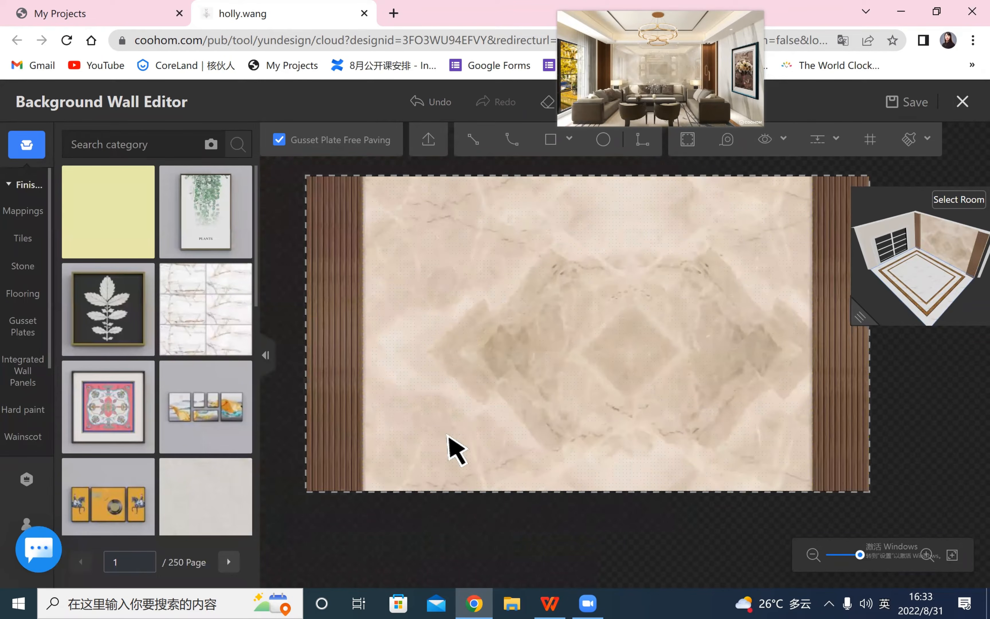
scroll(450, 449, "up", 3)
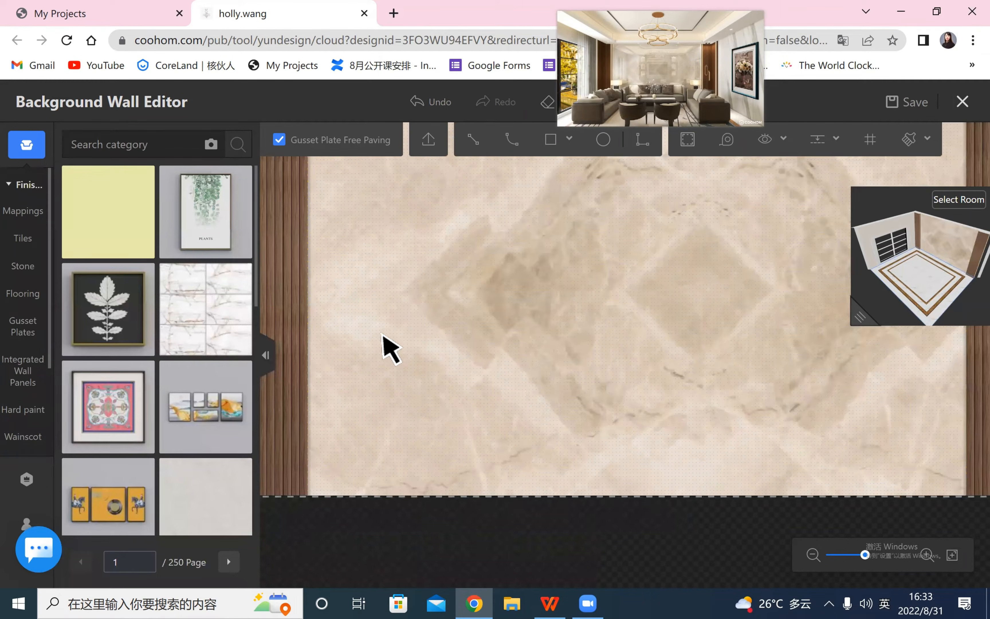
left_click(376, 325)
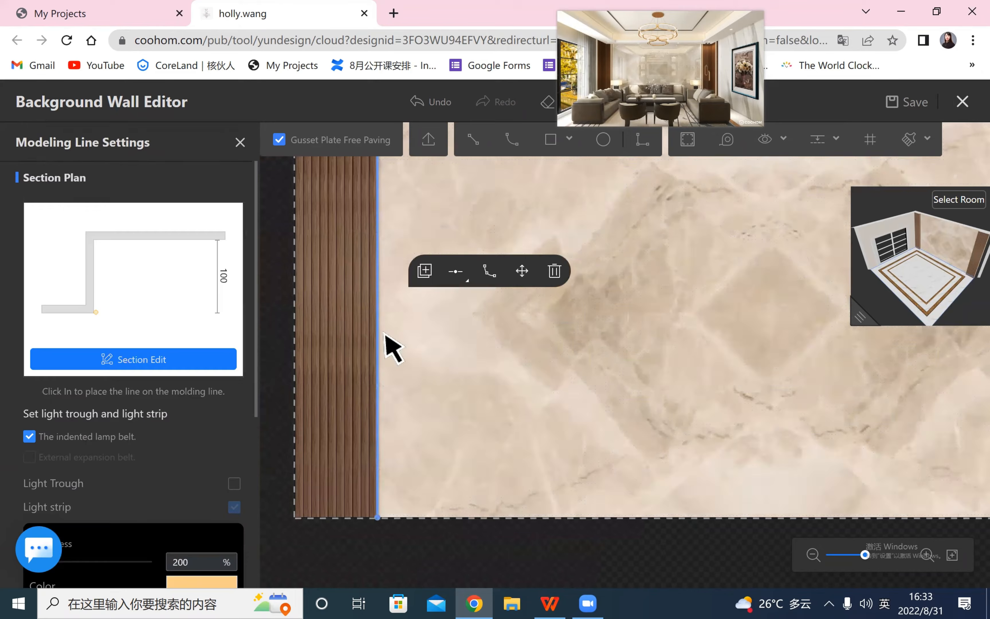
left_click(468, 565)
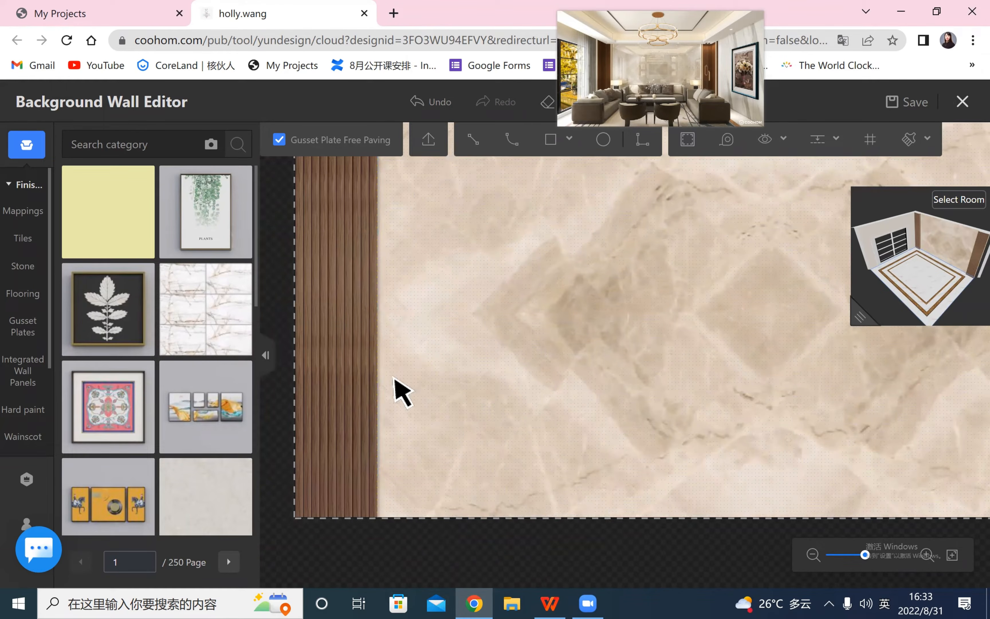
scroll(395, 391, "up", 3)
scroll(496, 517, "up", 2)
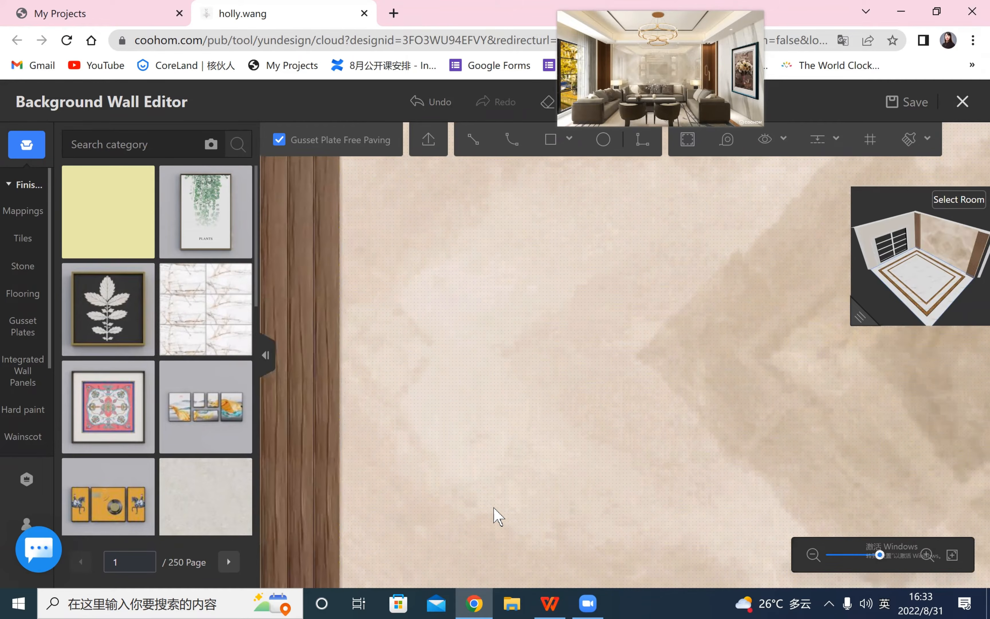
scroll(496, 517, "up", 1)
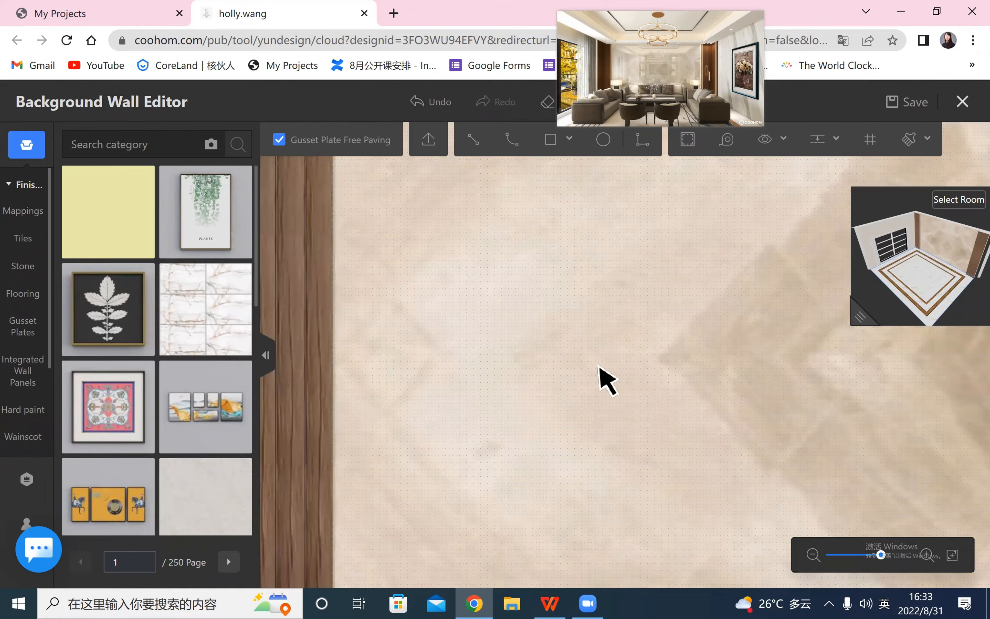
scroll(600, 376, "down", 2)
scroll(965, 131, "down", 3)
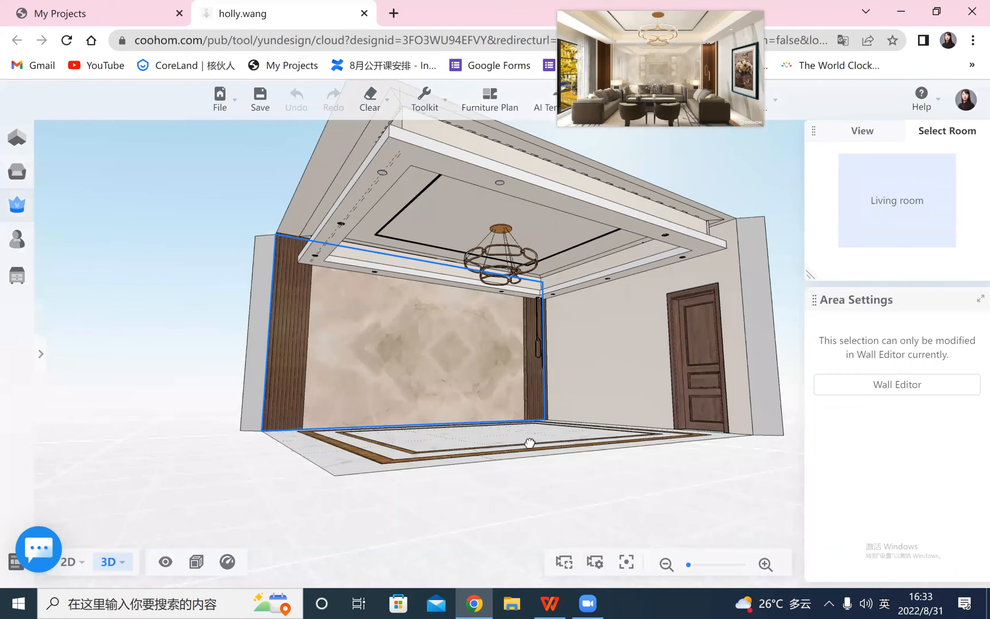
- Inspect the slat-and-marble back wall in the 3D room from several angles and compare the room with the reference image
left_click_drag(530, 443, 513, 441)
left_click_drag(367, 459, 432, 355)
left_click_drag(506, 244, 442, 537)
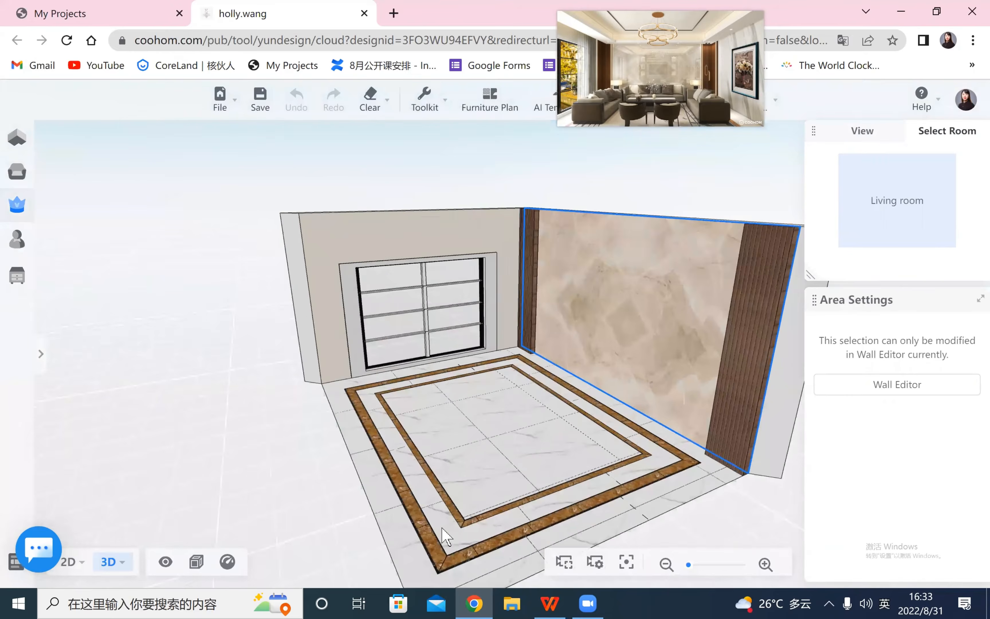
left_click(443, 536)
left_click_drag(612, 497, 360, 468)
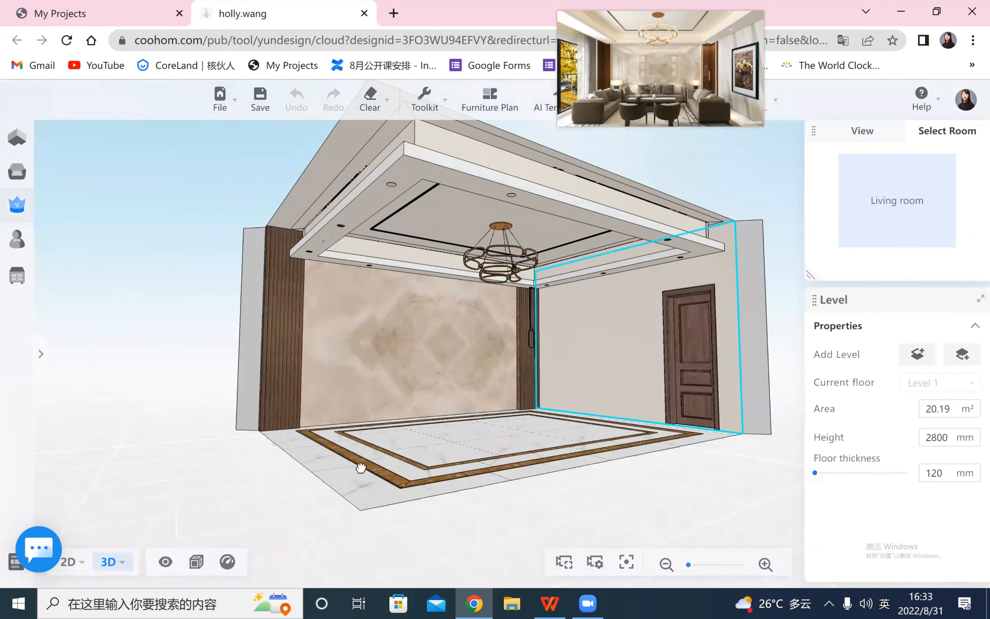
left_click_drag(241, 482, 572, 127)
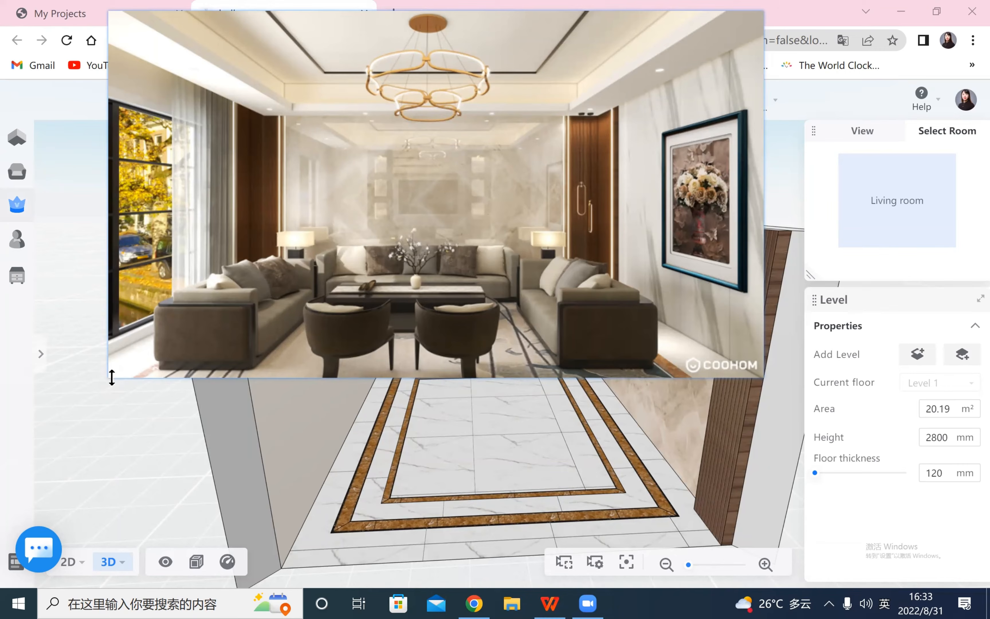
left_click_drag(567, 274, 572, 271)
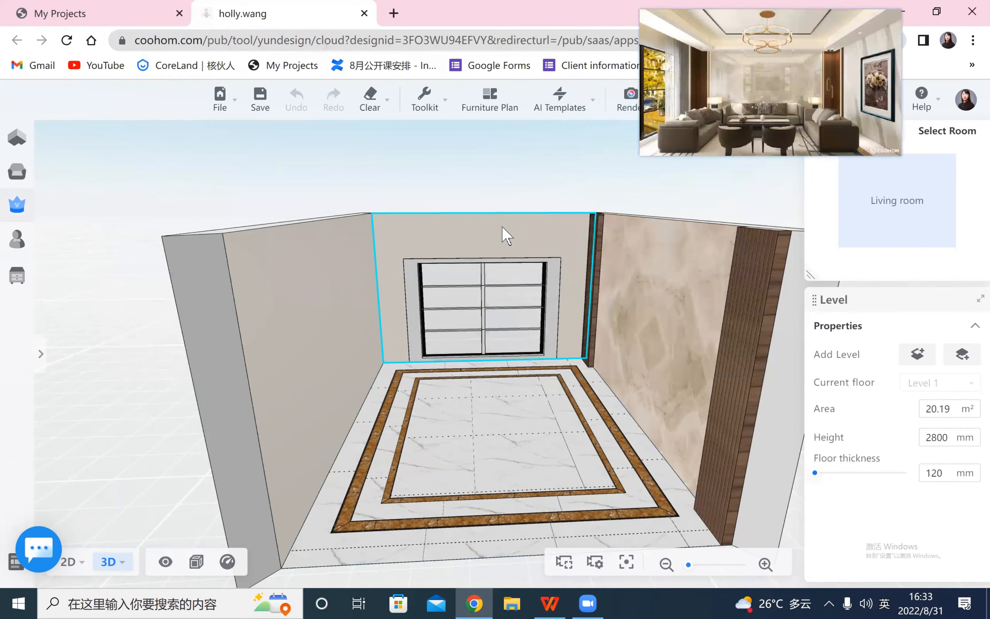
- Open the wall with the window in the Wall Editor
left_click(505, 233)
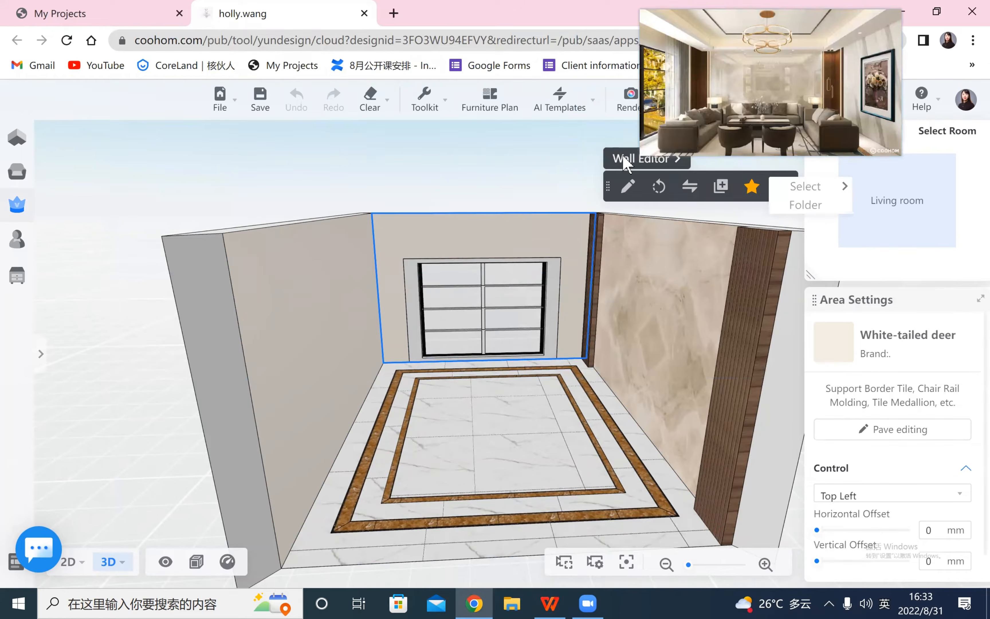
left_click(625, 159)
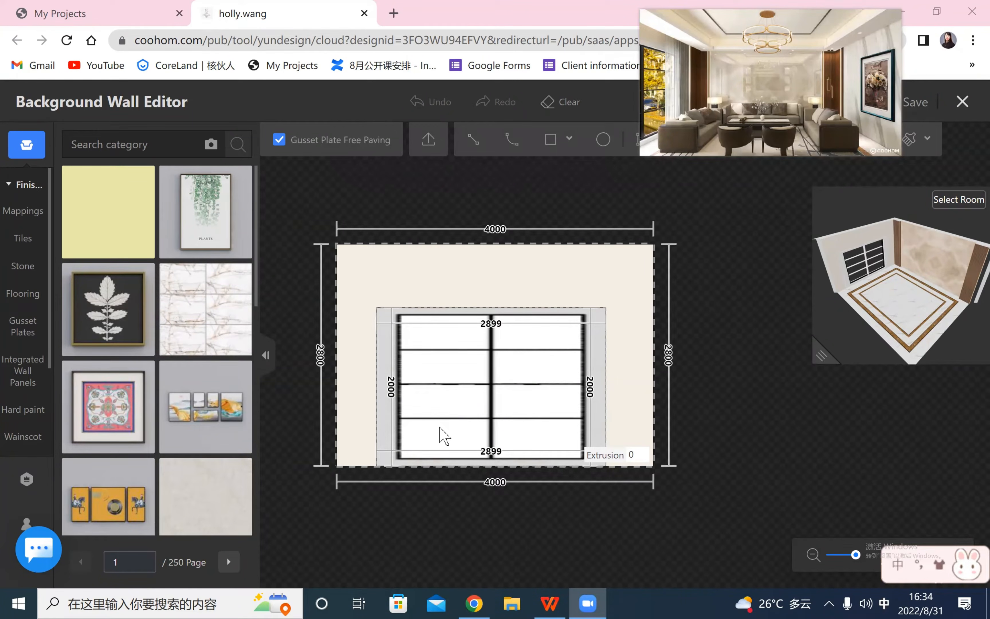
scroll(724, 378, "up", 2)
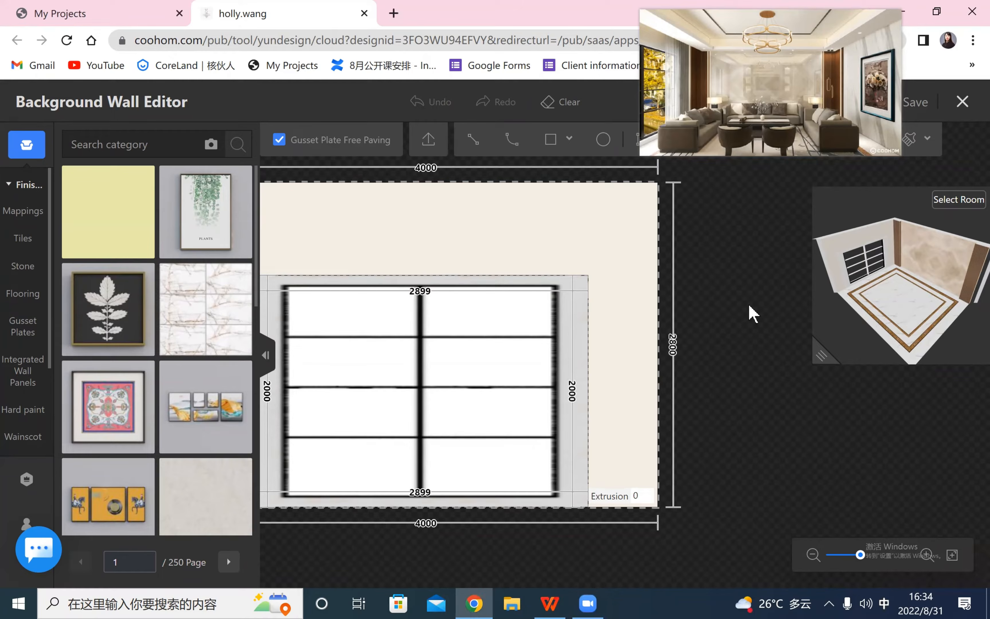
scroll(695, 388, "down", 1)
left_click(572, 343)
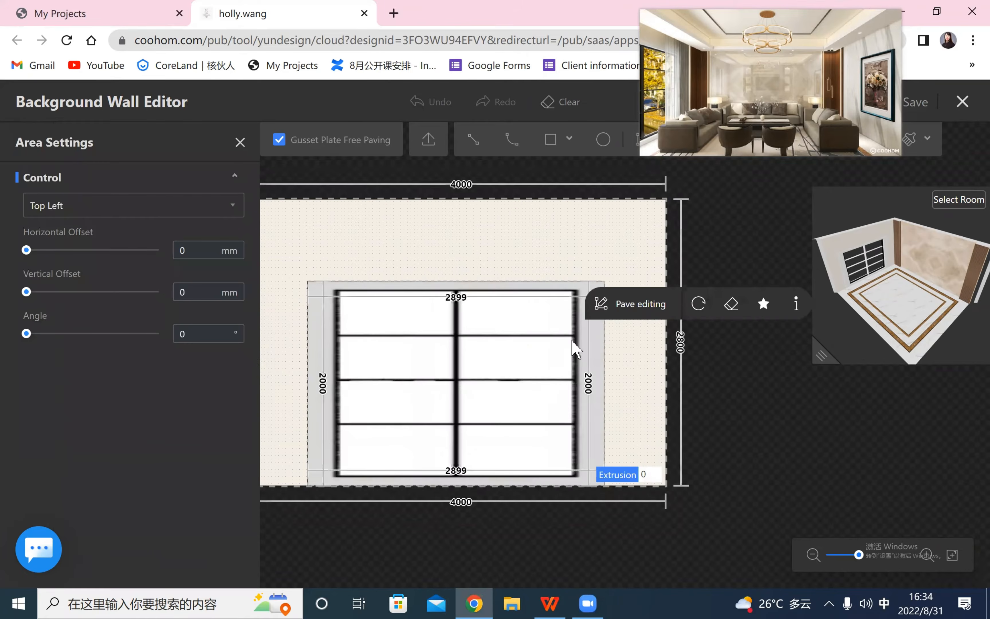
left_click(818, 446)
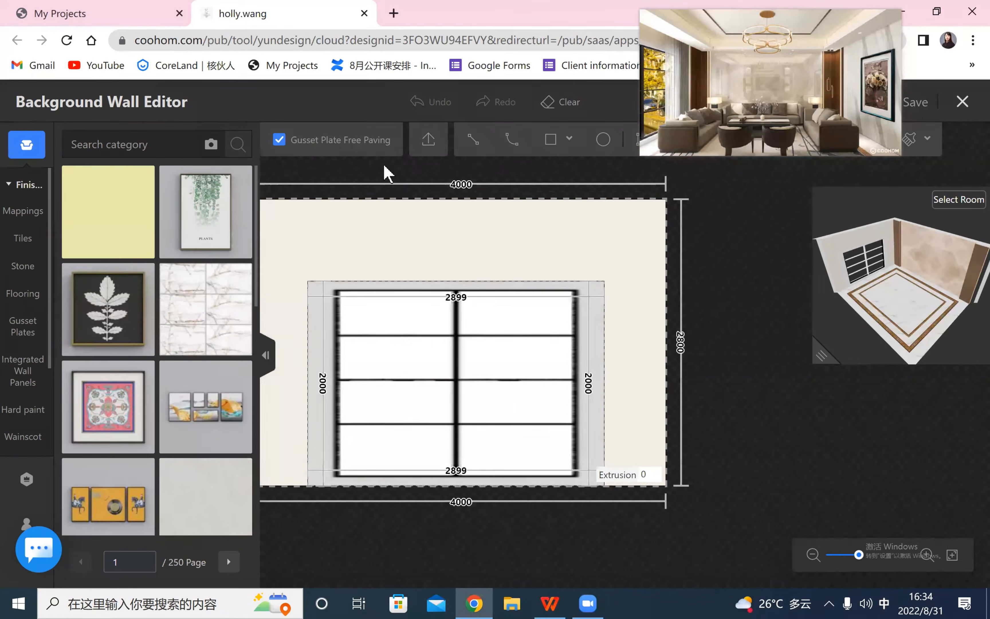
- Sketch a rectangle about 416 mm wide and 2800 mm high on the wall, from the window frame's edge toward the marble wall
mouse_move(549, 143)
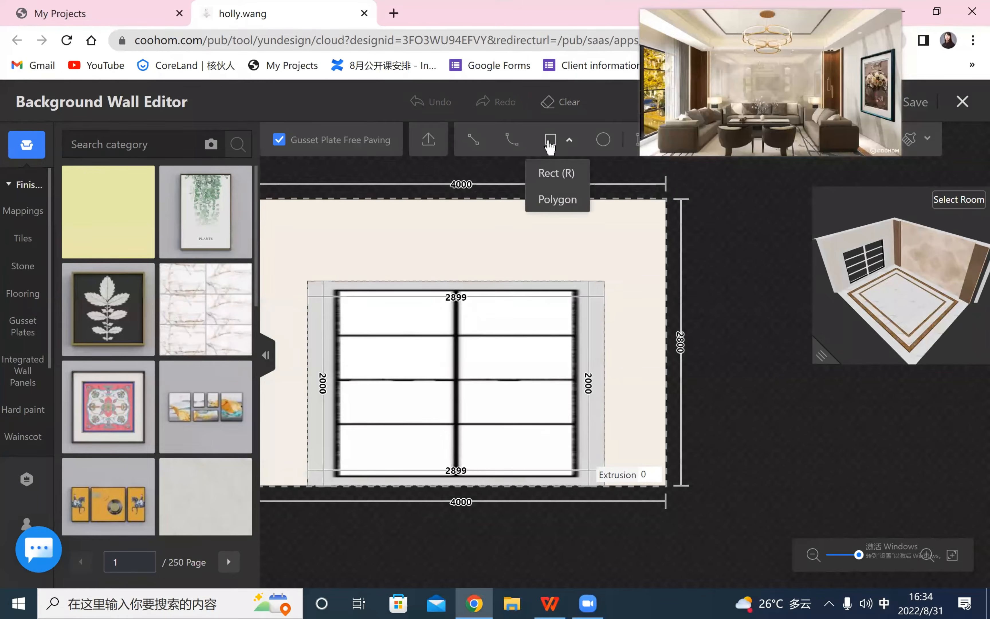
left_click(549, 143)
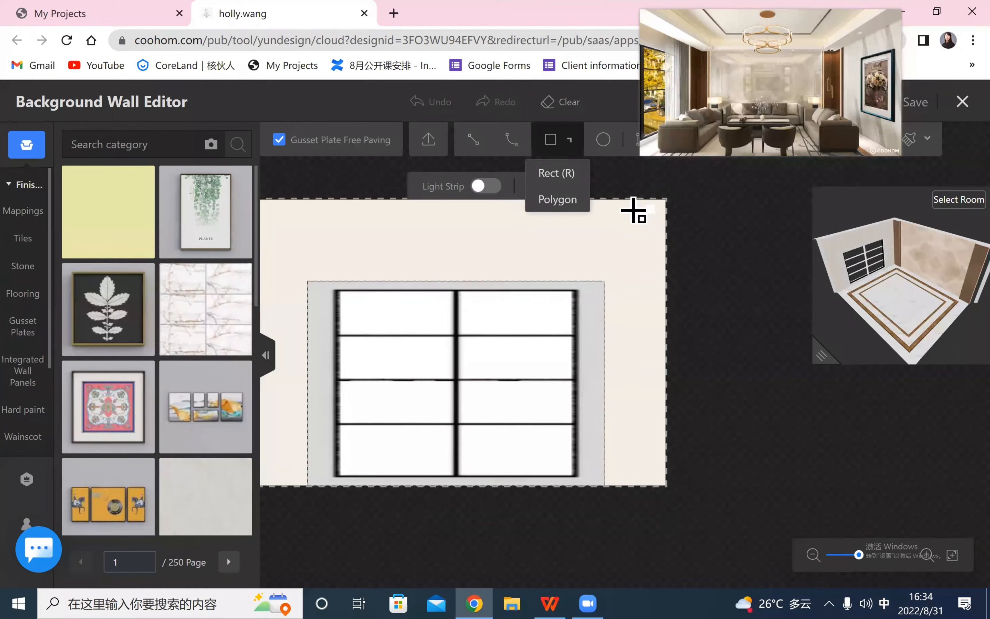
left_click(604, 200)
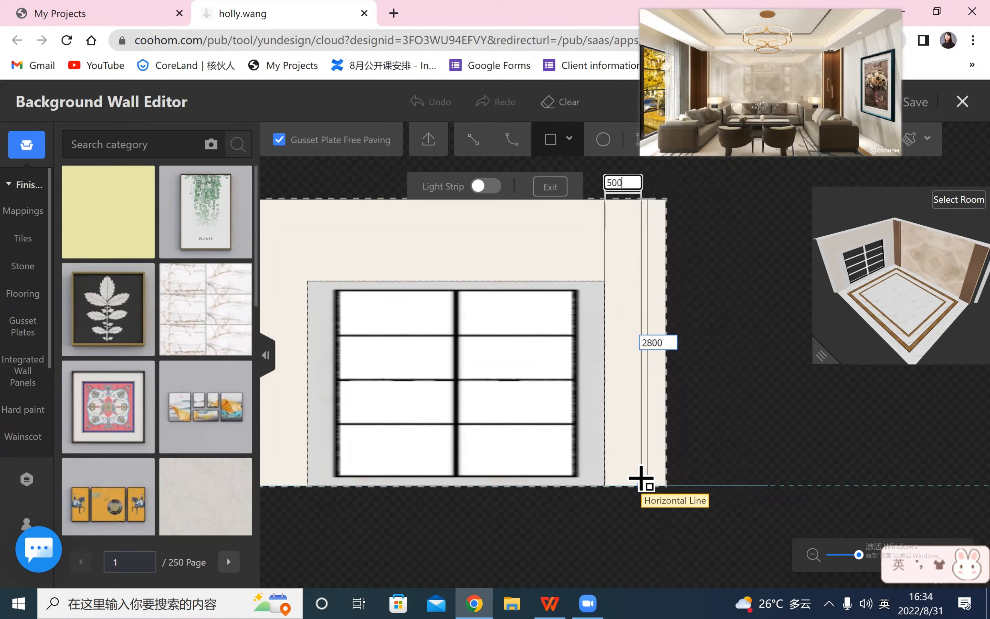
type("500")
key("Tab")
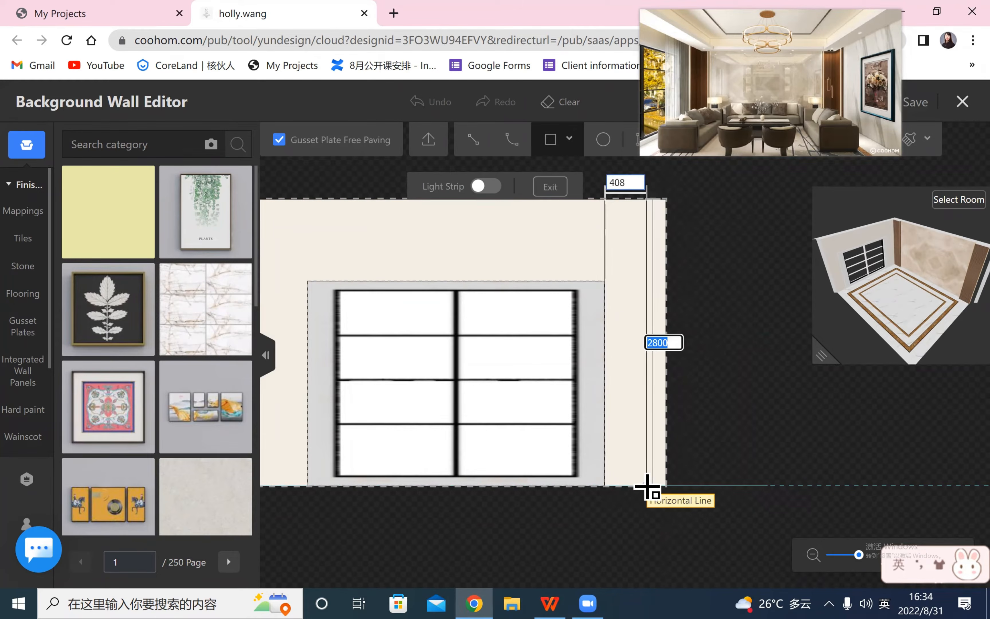
left_click(647, 486)
right_click(850, 450)
left_click(626, 279)
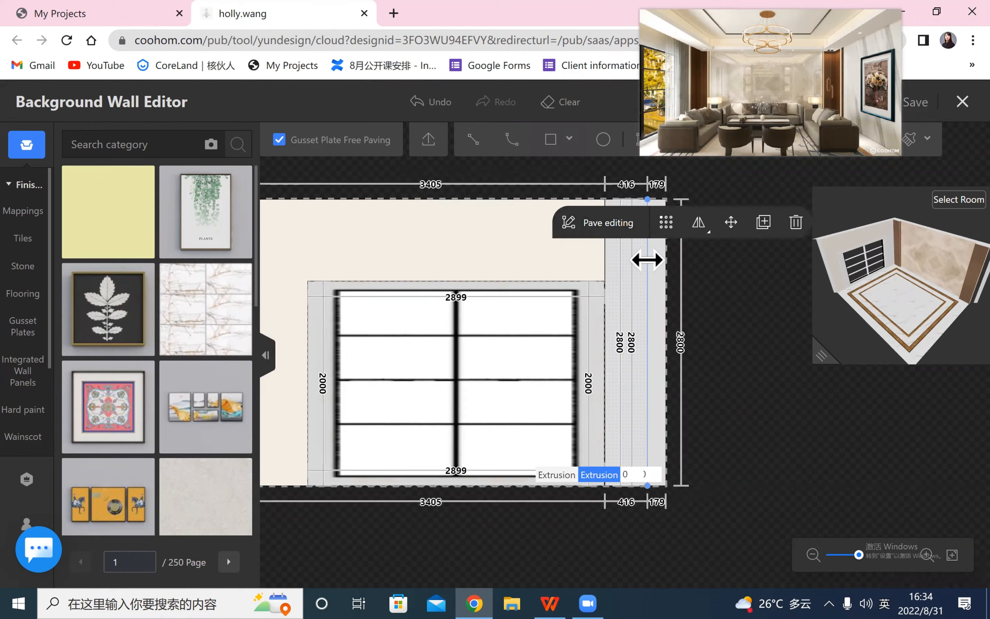
left_click(630, 217)
left_click(633, 204)
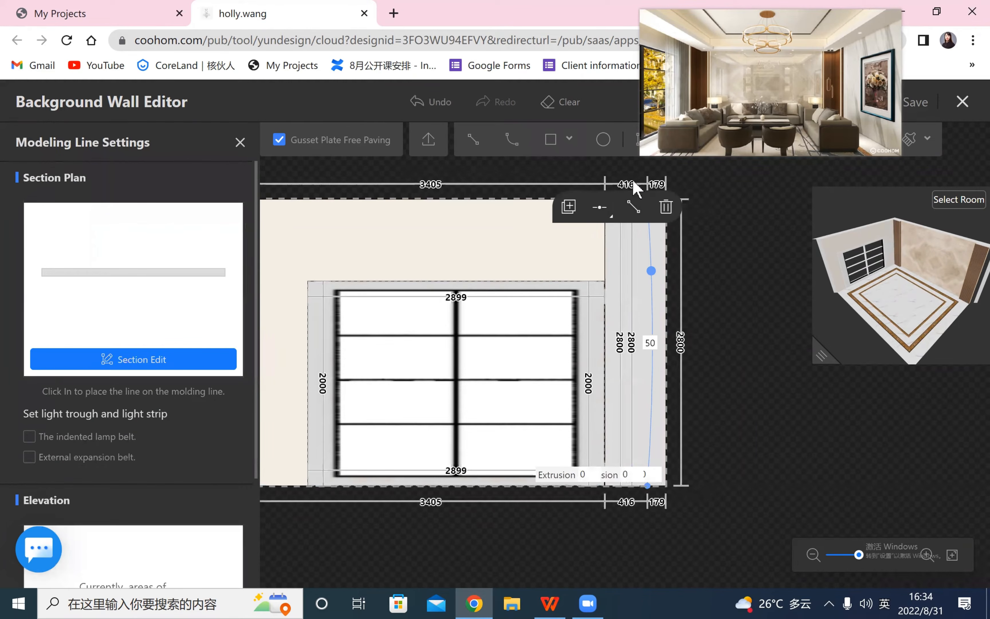
left_click(730, 321)
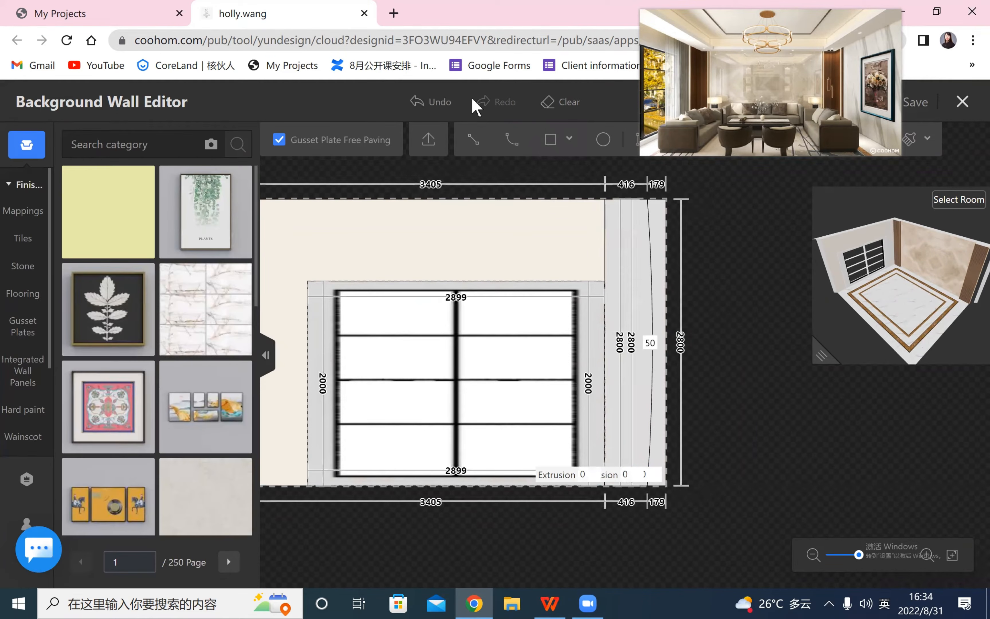
left_click(447, 101)
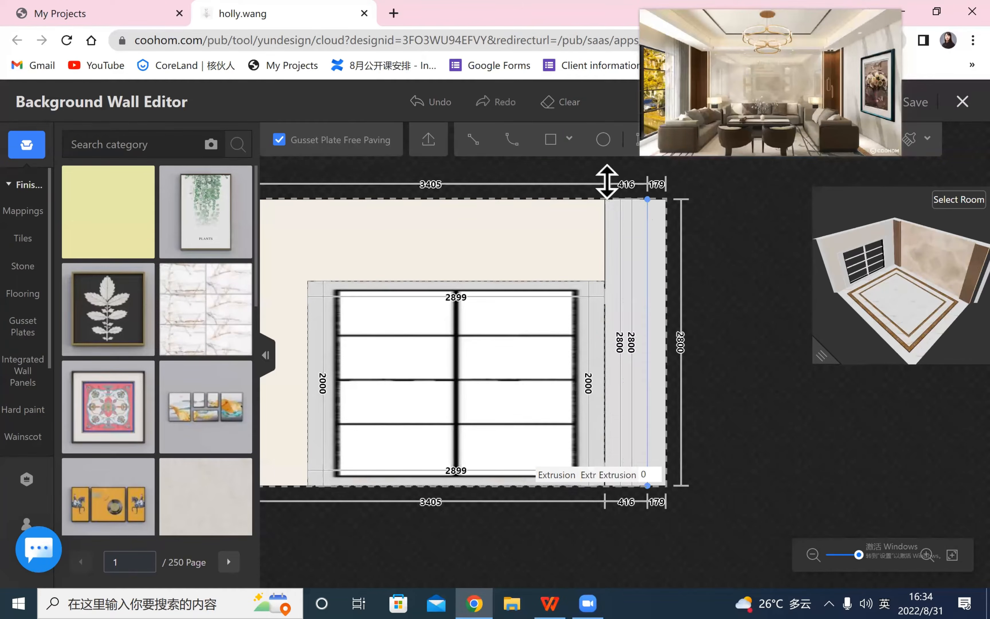
- Set the width of the full-height rectangle beside the window to 500 mm
left_click(607, 181)
type("500")
key("Return")
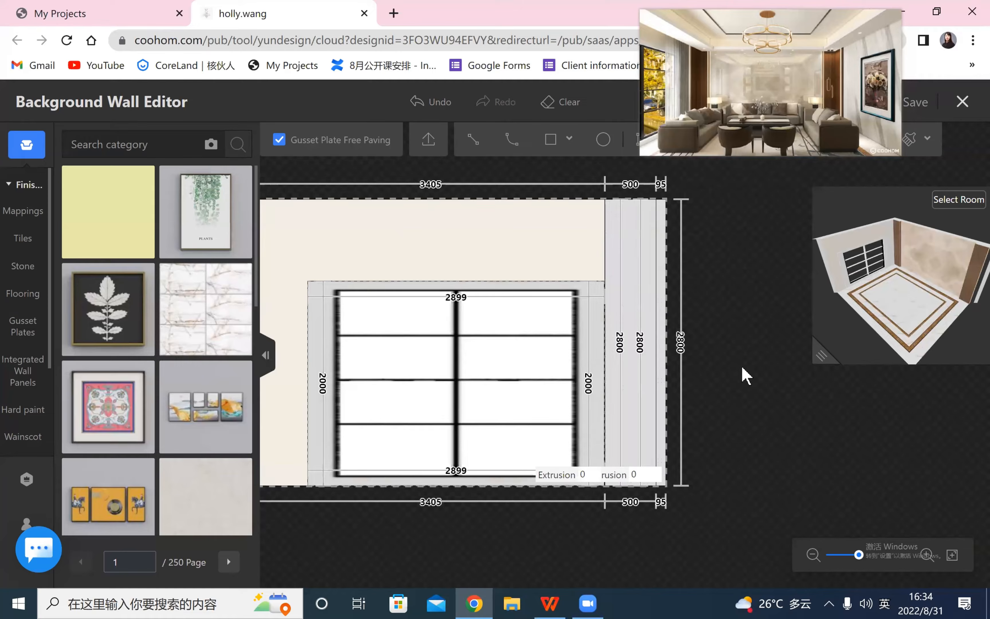
- Sketch a full-height strip along the window-side edge of the 500 mm rectangle and set its width to 50 mm
scroll(771, 450, "up", 2)
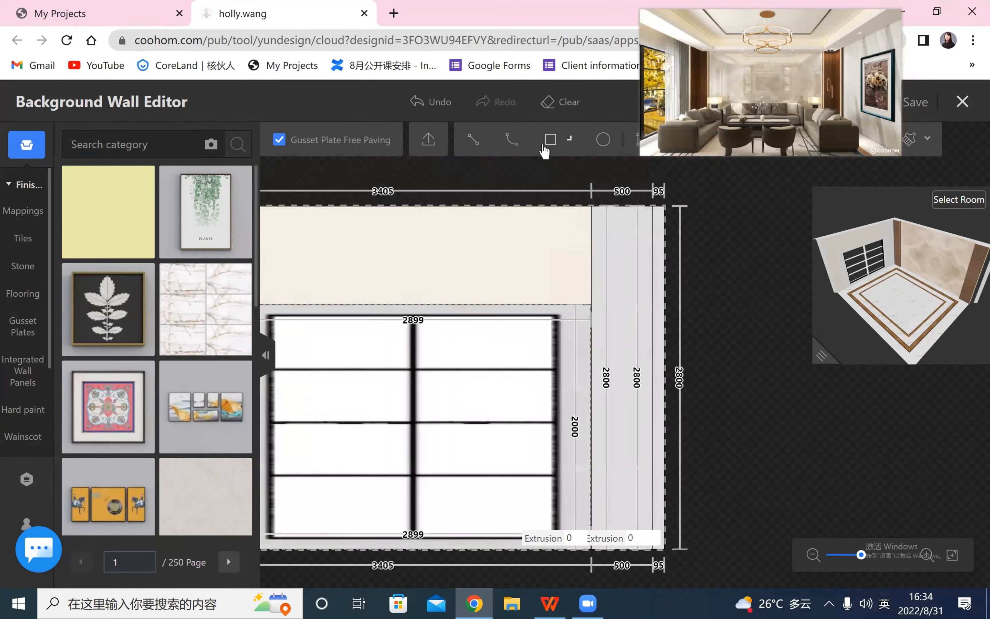
left_click(550, 140)
left_click(591, 207)
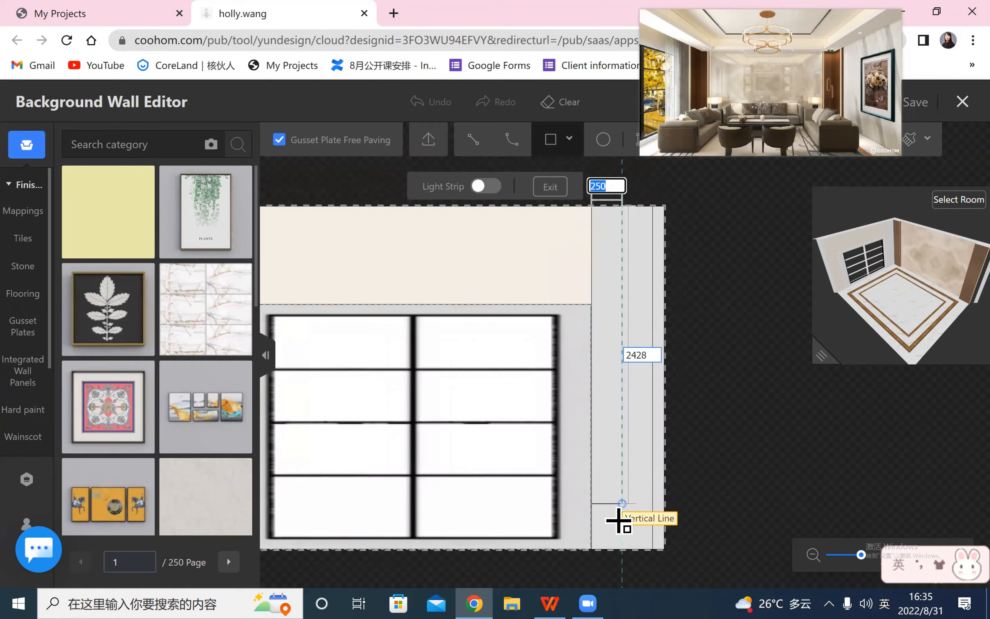
left_click(614, 548)
key("Escape")
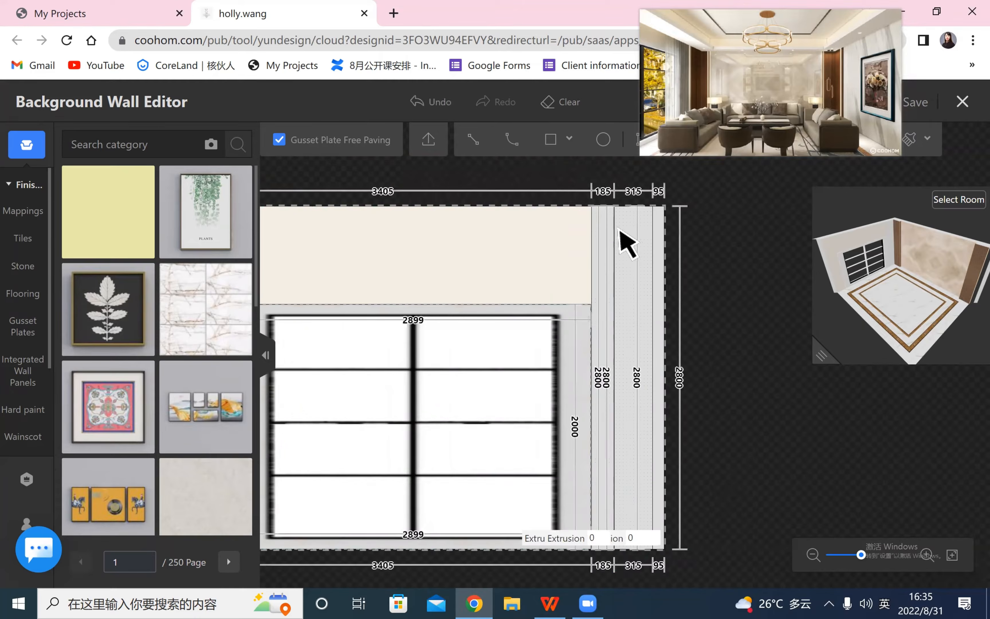
left_click(613, 229)
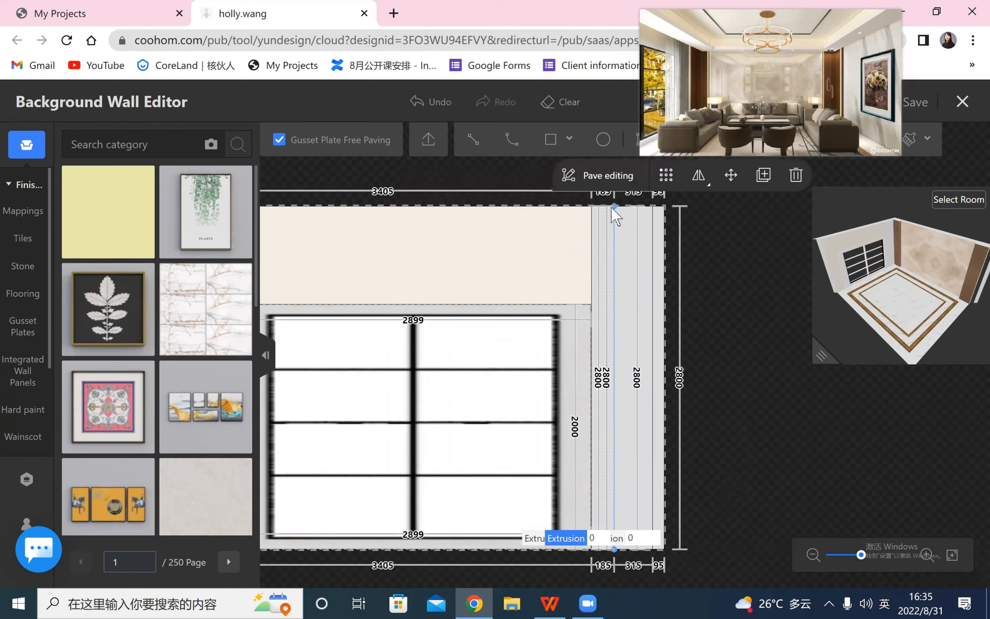
left_click(614, 210)
left_click(602, 195)
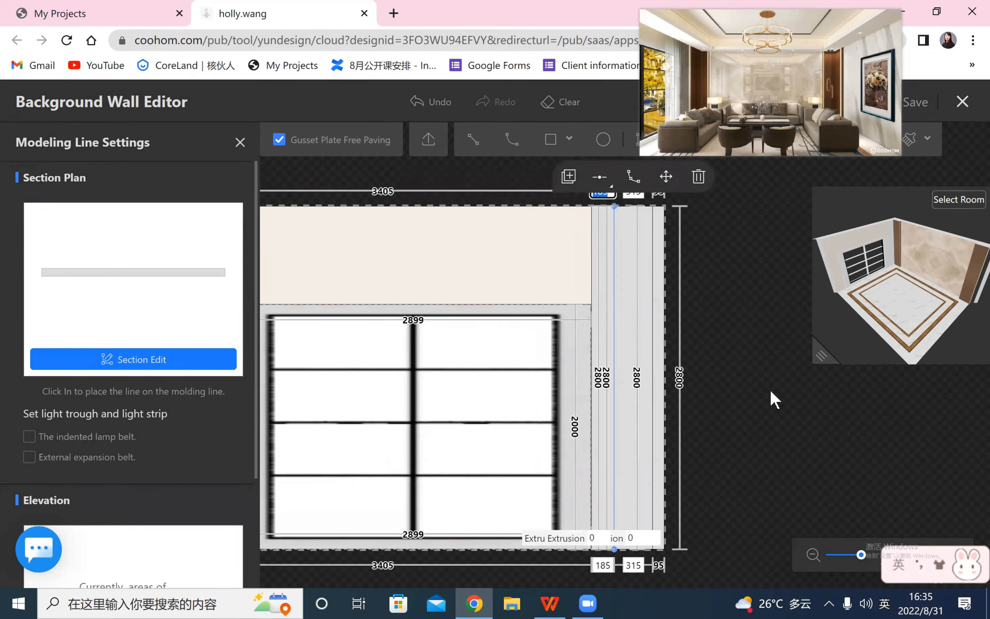
key("Delete")
- Extrude the 50 mm strip 100 mm and cover it with the dark wood material from the favorites
scroll(744, 430, "up", 5)
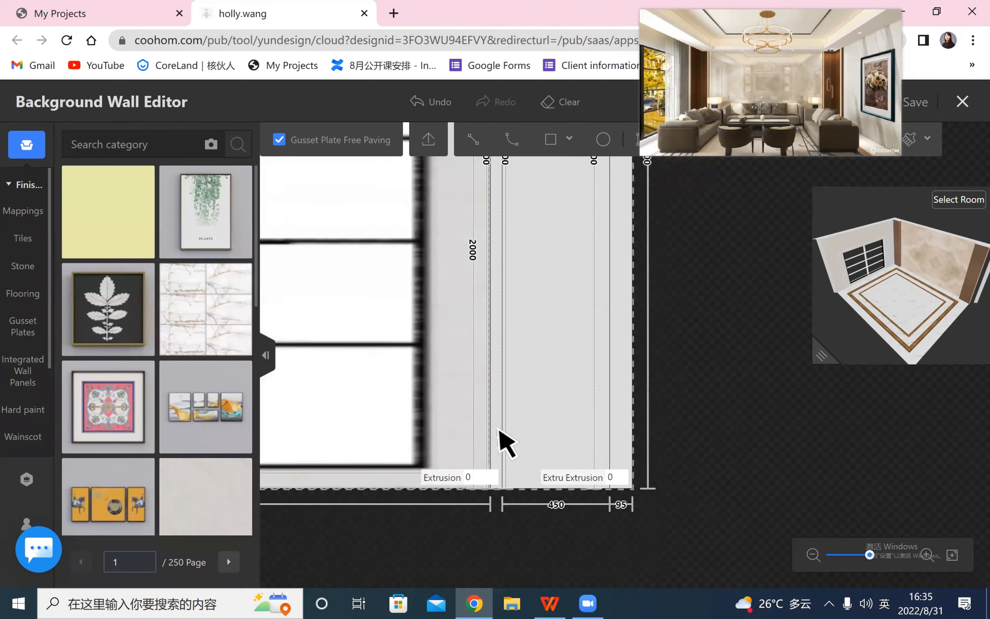
left_click(496, 452)
left_click(486, 477)
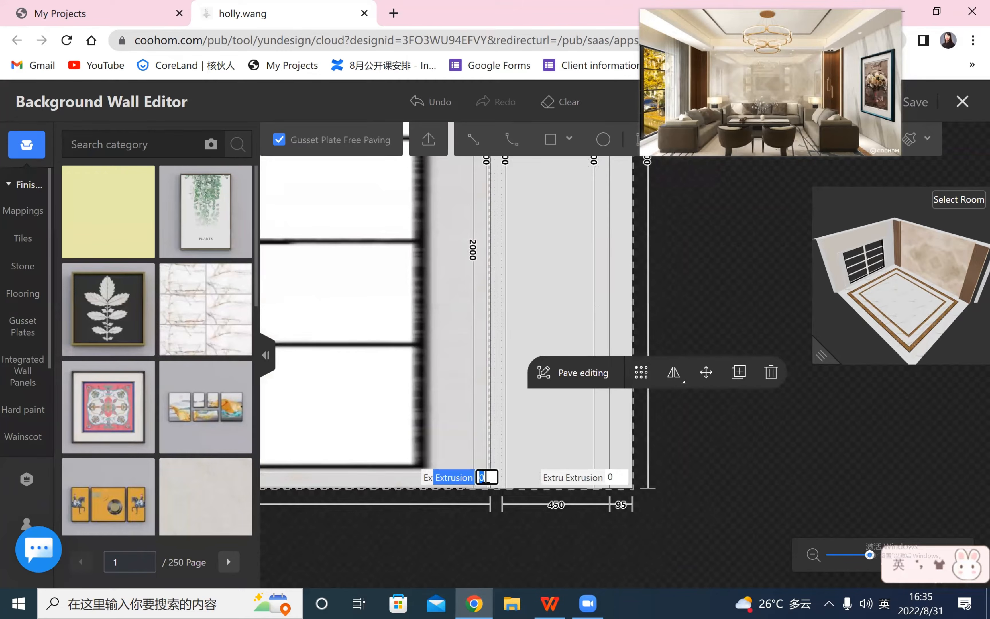
type("100")
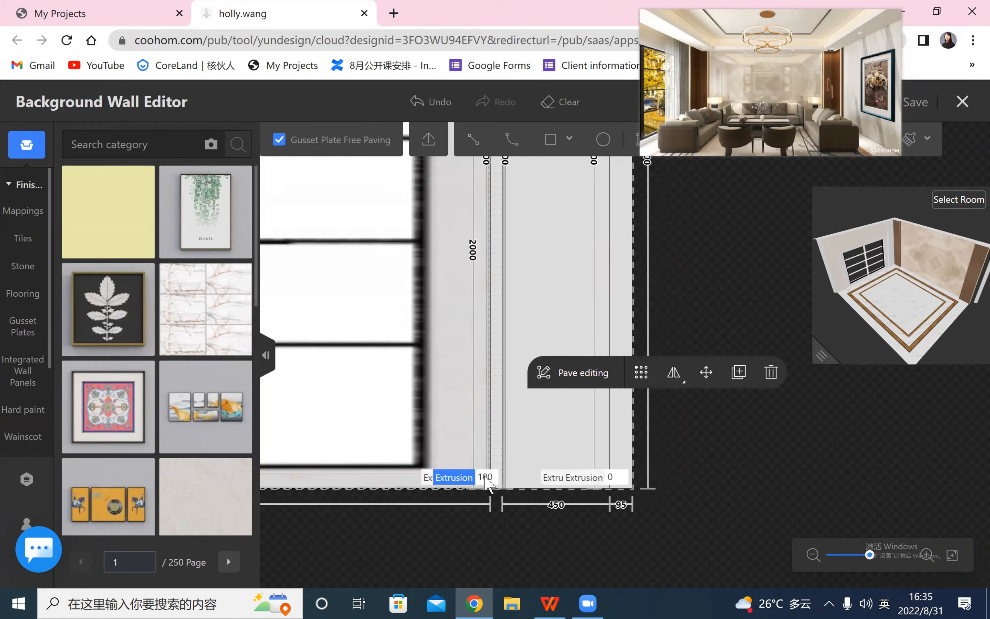
key("Return")
left_click(26, 519)
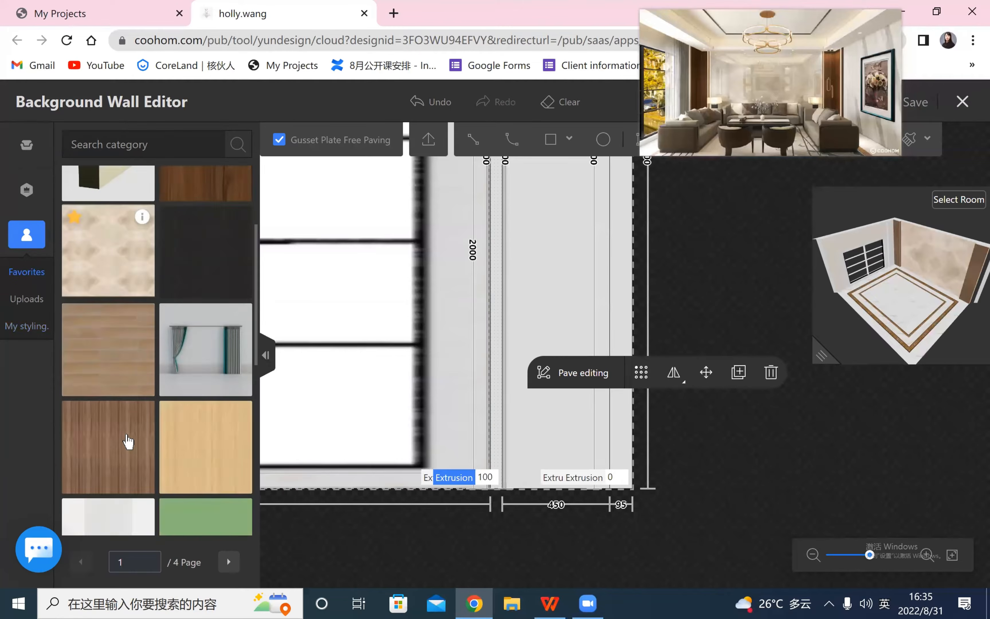
left_click_drag(130, 291, 500, 345)
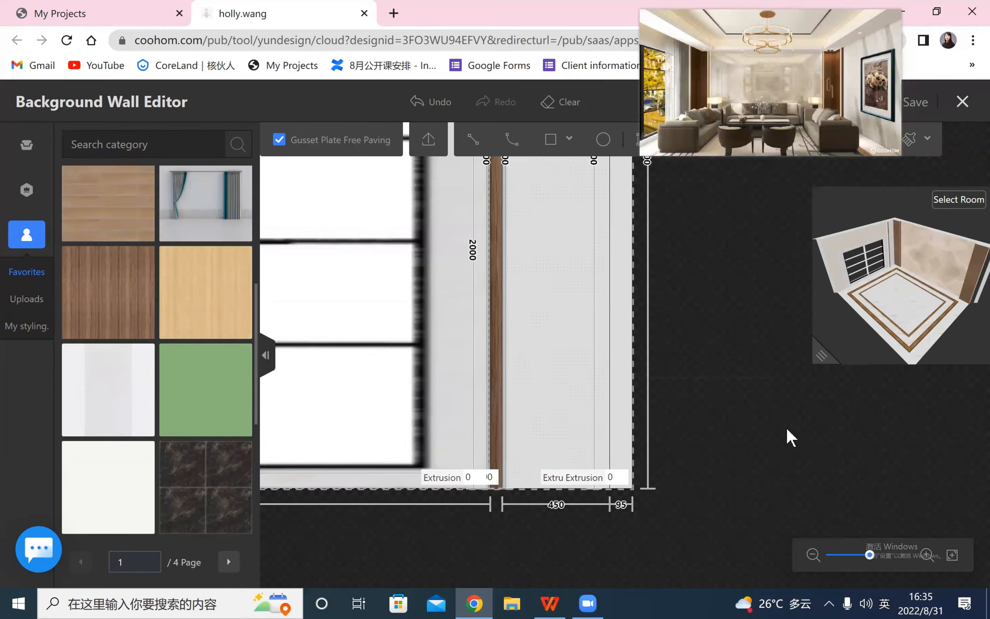
- Array the wood strip across the 500 mm rectangle with an X axis spacing of 50 mm
scroll(798, 442, "down", 5)
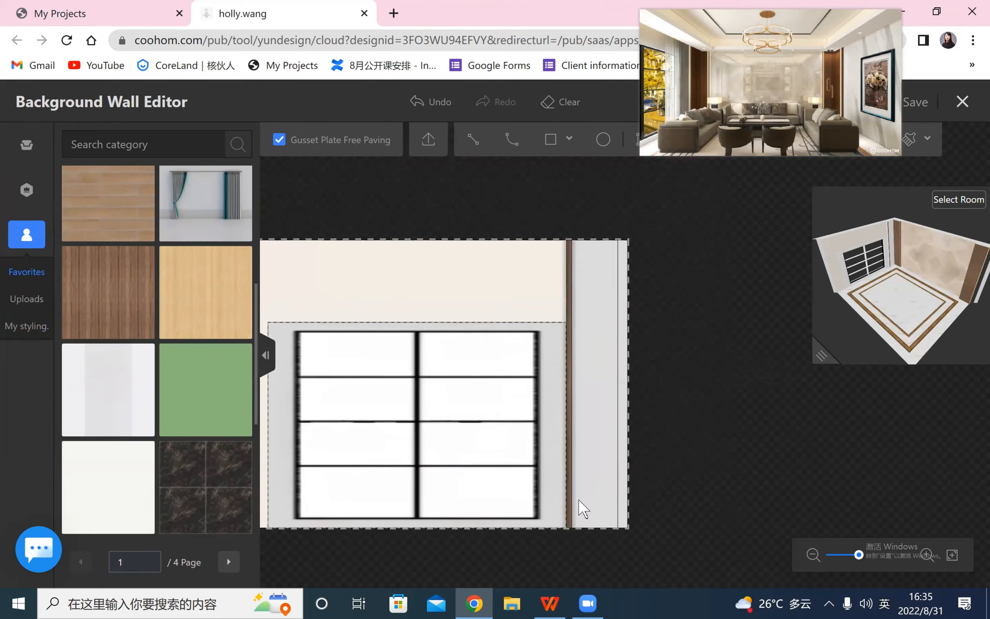
left_click(557, 496)
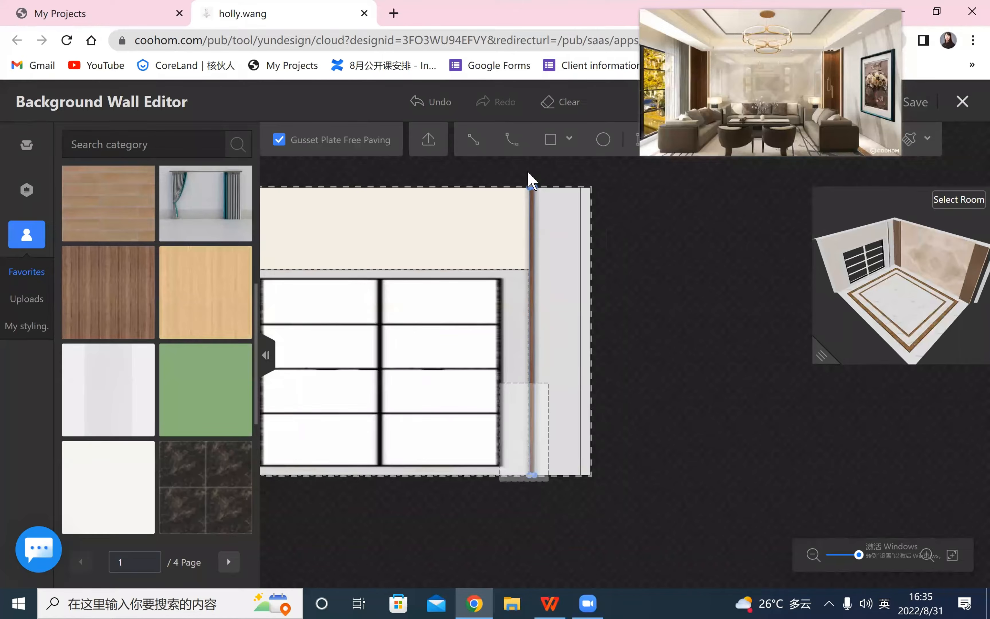
left_click(535, 167)
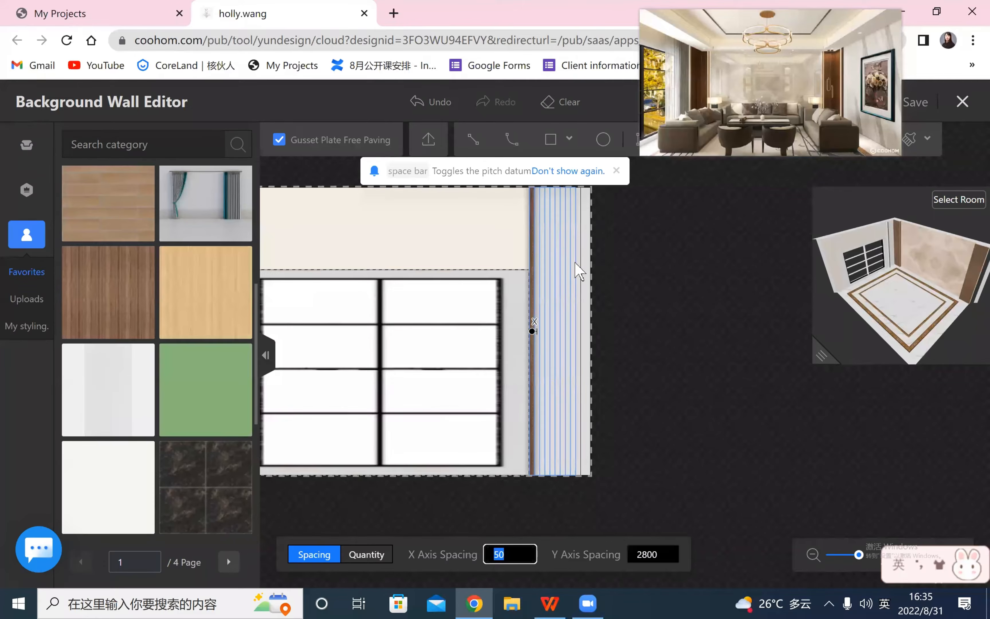
left_click(736, 387)
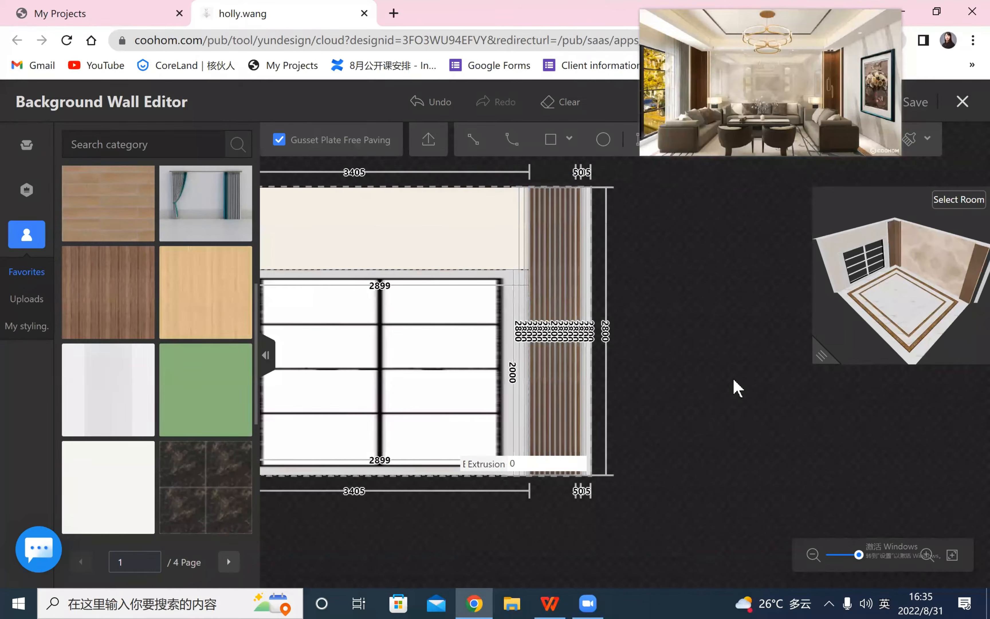
- Hide the line length, arc height and extrusion labels in the wall drawing
scroll(732, 386, "up", 2)
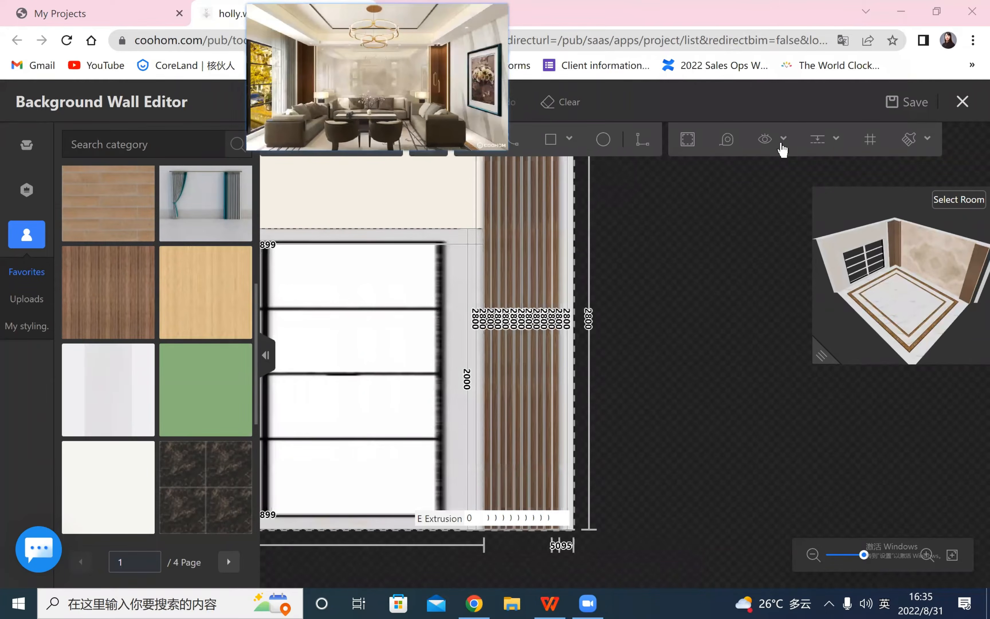
left_click(783, 139)
left_click(740, 173)
left_click(740, 227)
left_click(740, 253)
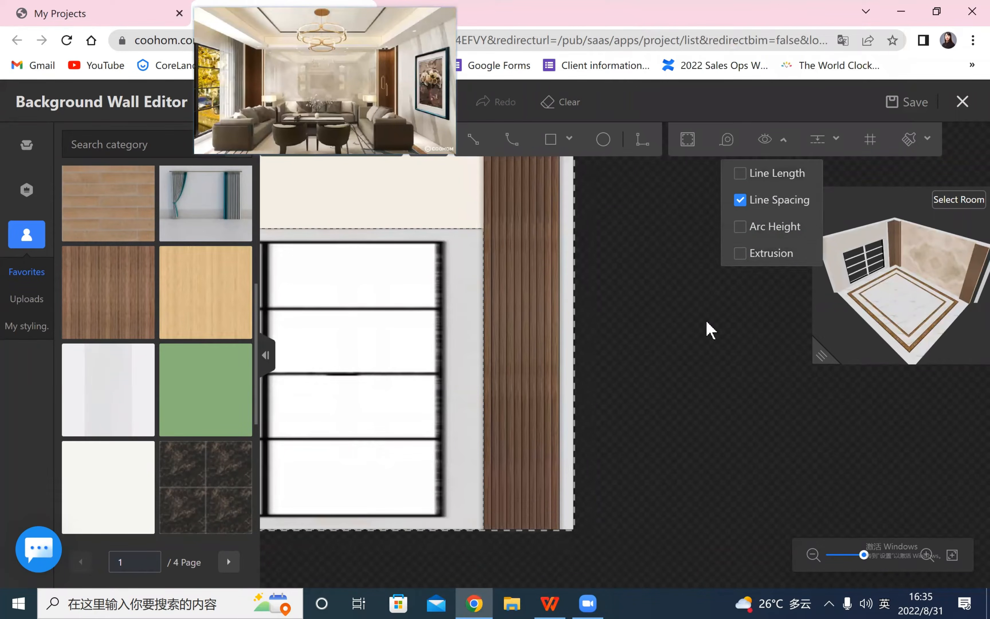
- Enable the indented lamp belt on the new slat group's window-side edge, with the light trough off
left_click(558, 286)
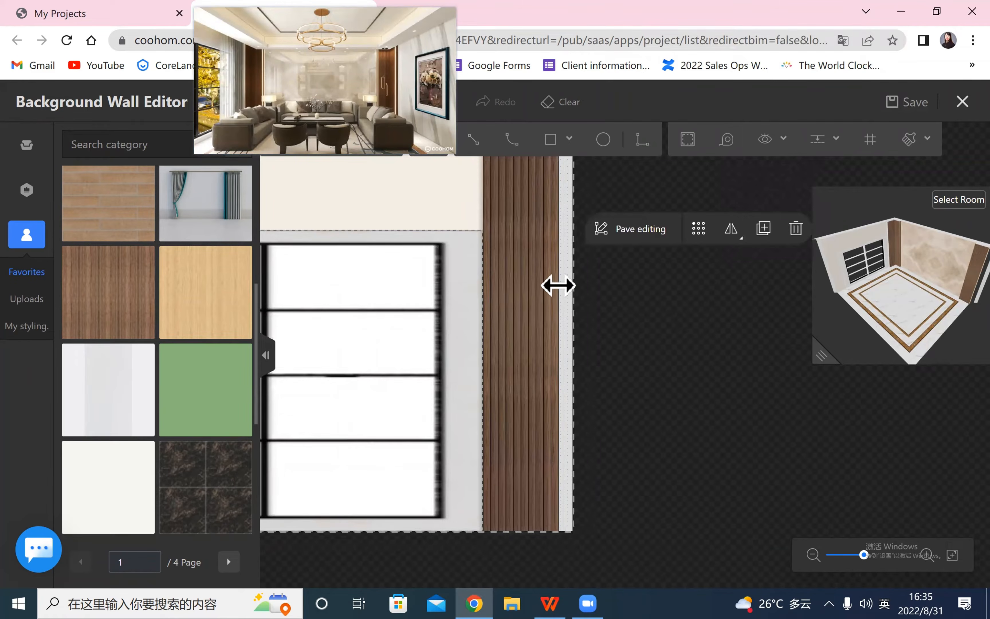
left_click(558, 285)
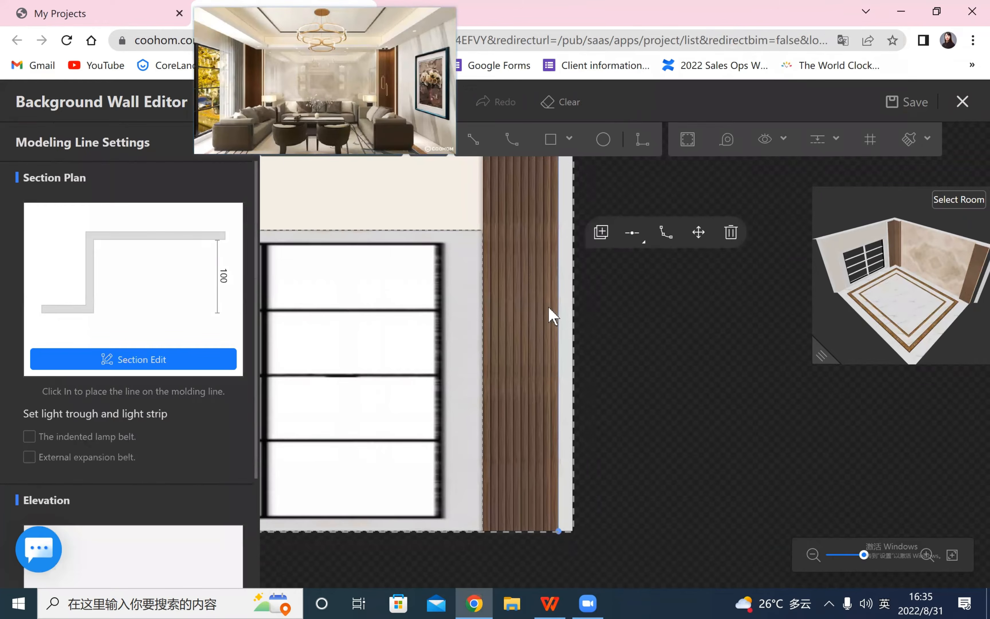
left_click(484, 202)
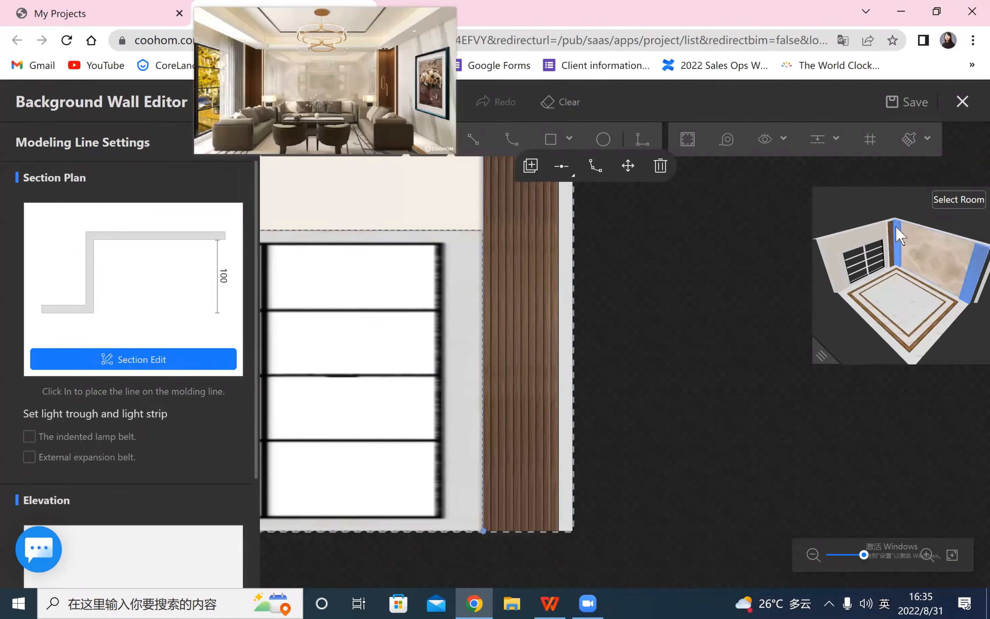
left_click_drag(832, 345, 797, 347)
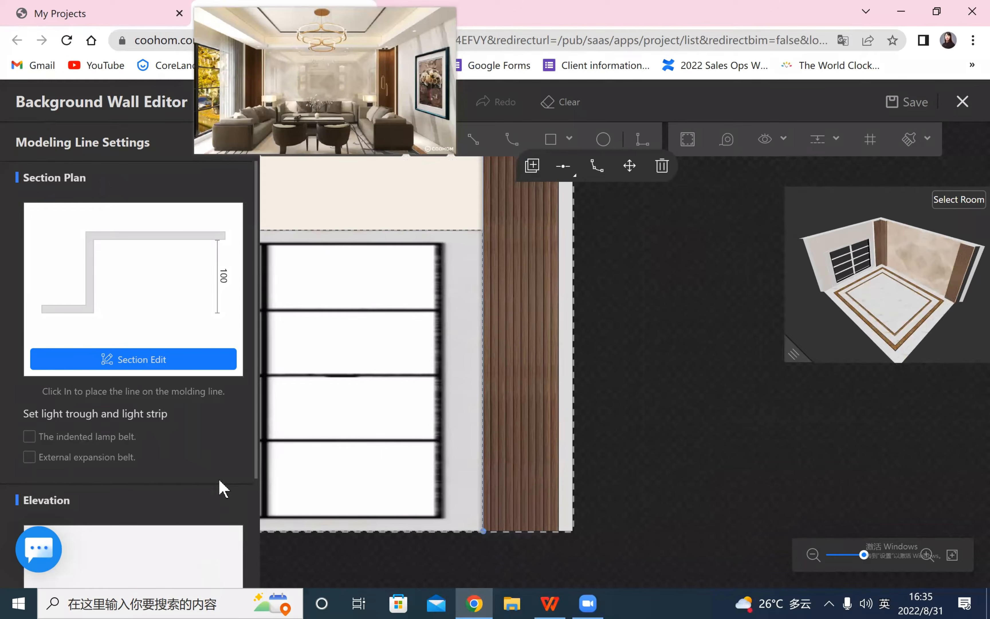
scroll(198, 450, "down", 3)
left_click(195, 356)
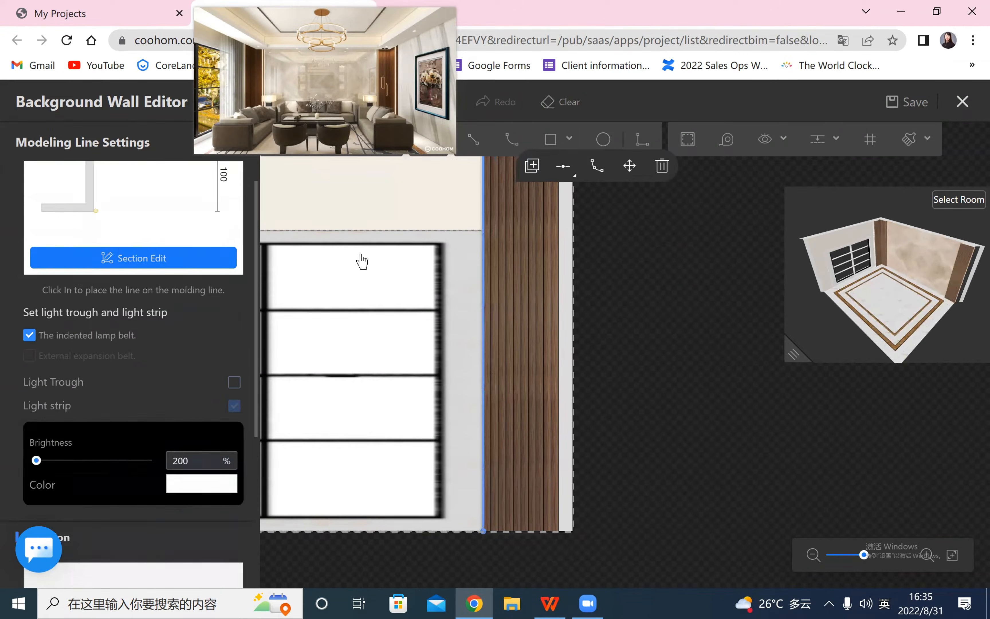
- Change the slat edge's light strip color to warm light orange and cover the edge's elevation with the wood material from the favorites
left_click(364, 255)
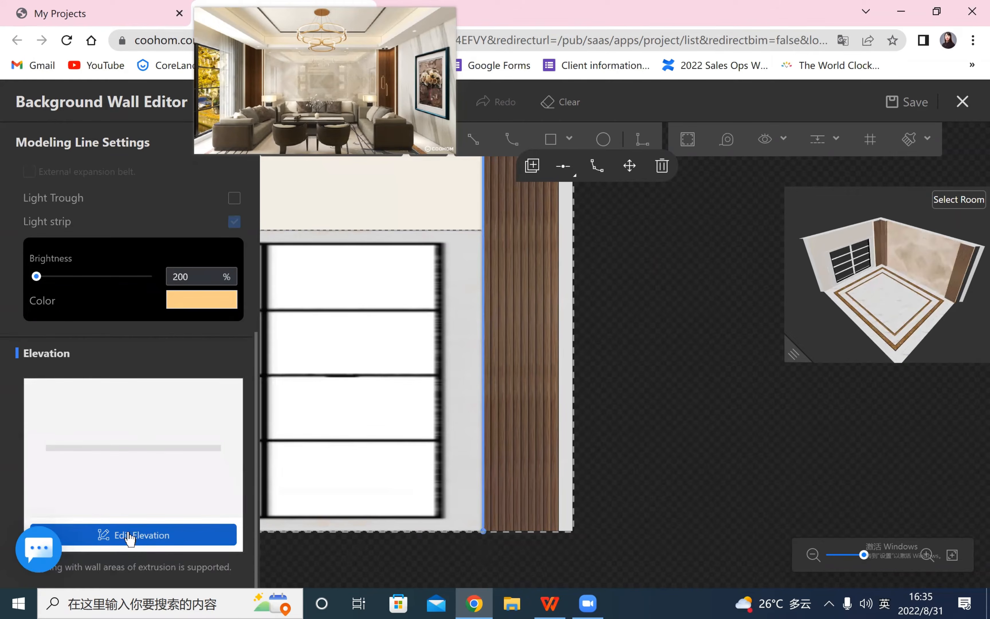
left_click(170, 392)
scroll(132, 455, "up", 2)
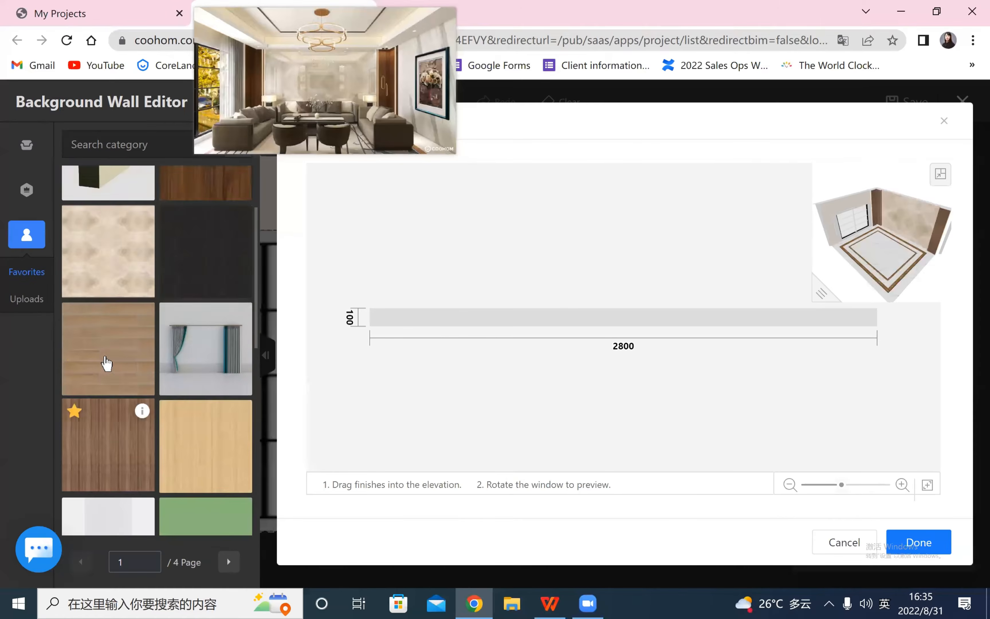
scroll(105, 359, "down", 1)
left_click_drag(469, 311, 471, 316)
left_click(920, 543)
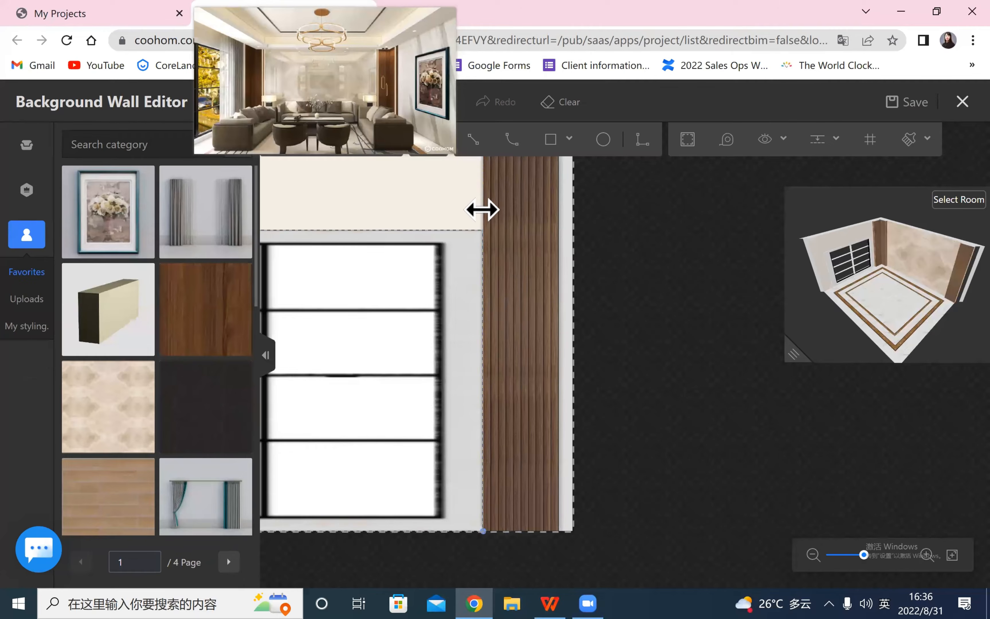
- Review the slat edge's section and light strip settings, and return to the living room's 3D view
left_click(482, 210)
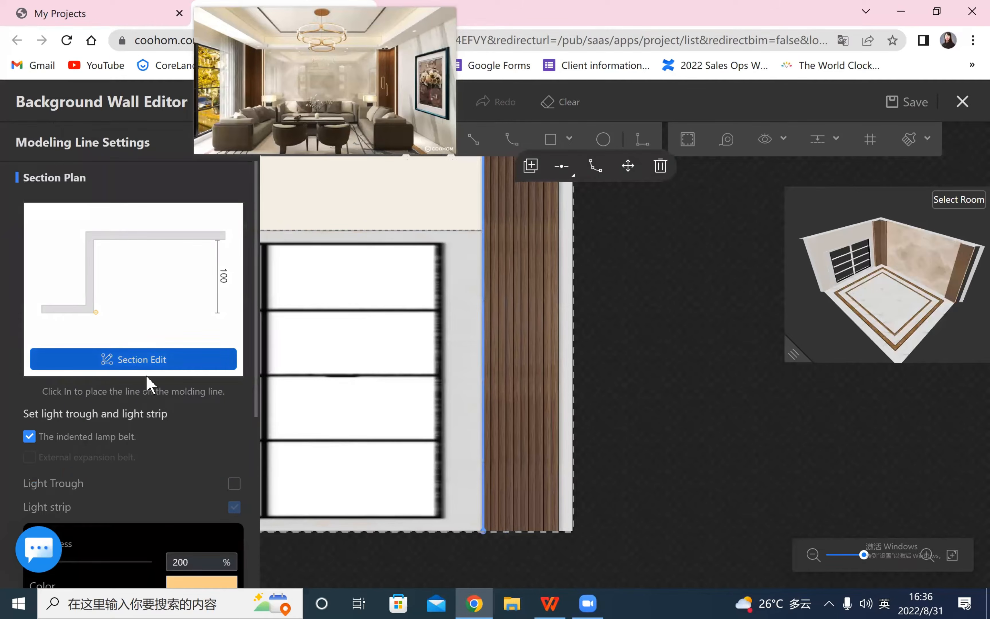
scroll(149, 383, "down", 5)
left_click(757, 327)
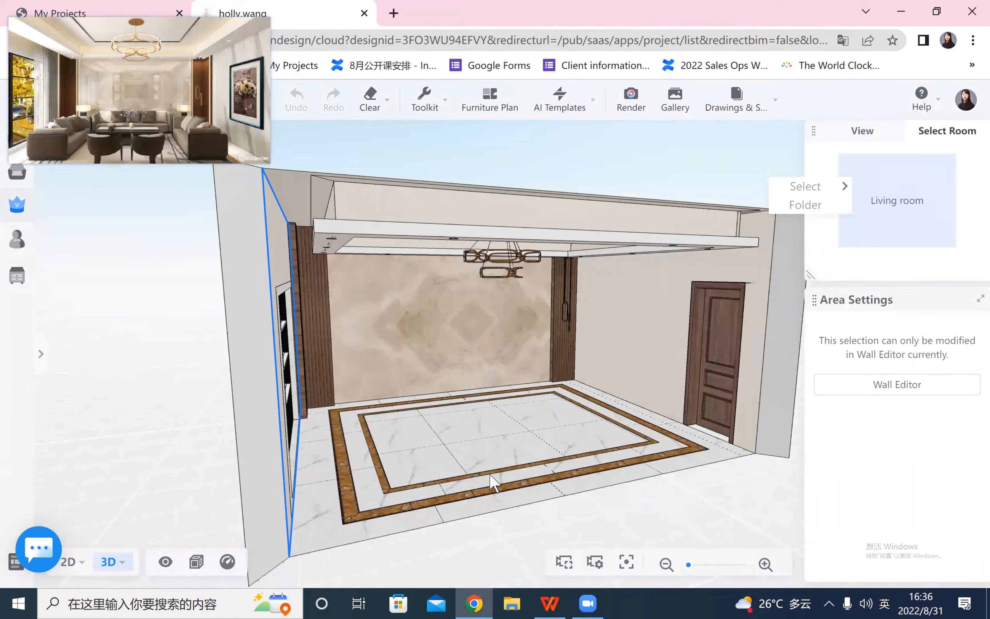
- Inspect the slat and marble walls from several angles in 3D and compare them with the enlarged reference image
left_click_drag(490, 474, 389, 343)
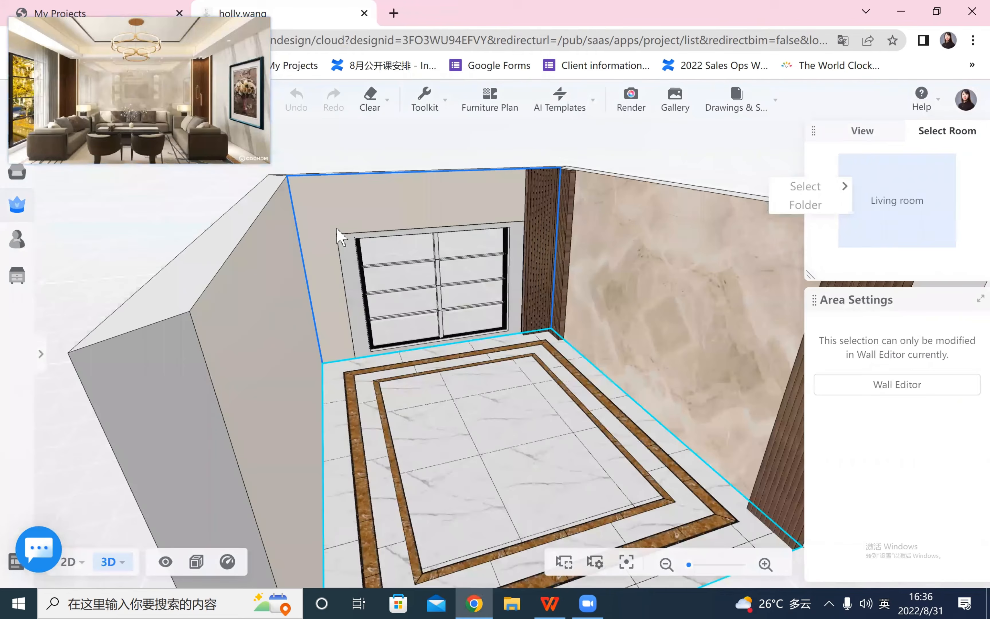
left_click_drag(405, 476, 531, 429)
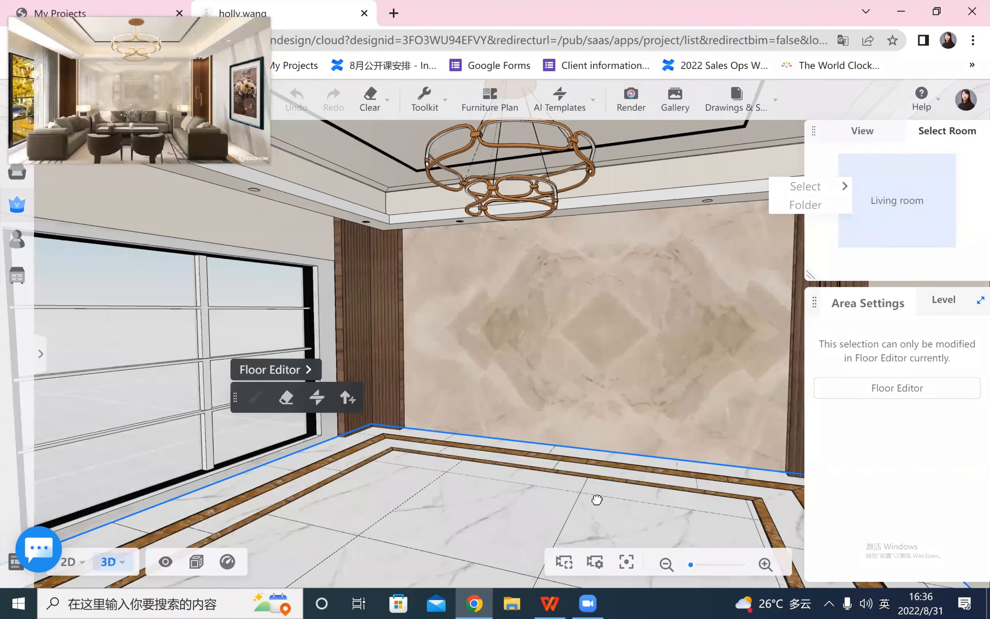
left_click_drag(596, 497, 735, 511)
scroll(569, 372, "down", 3)
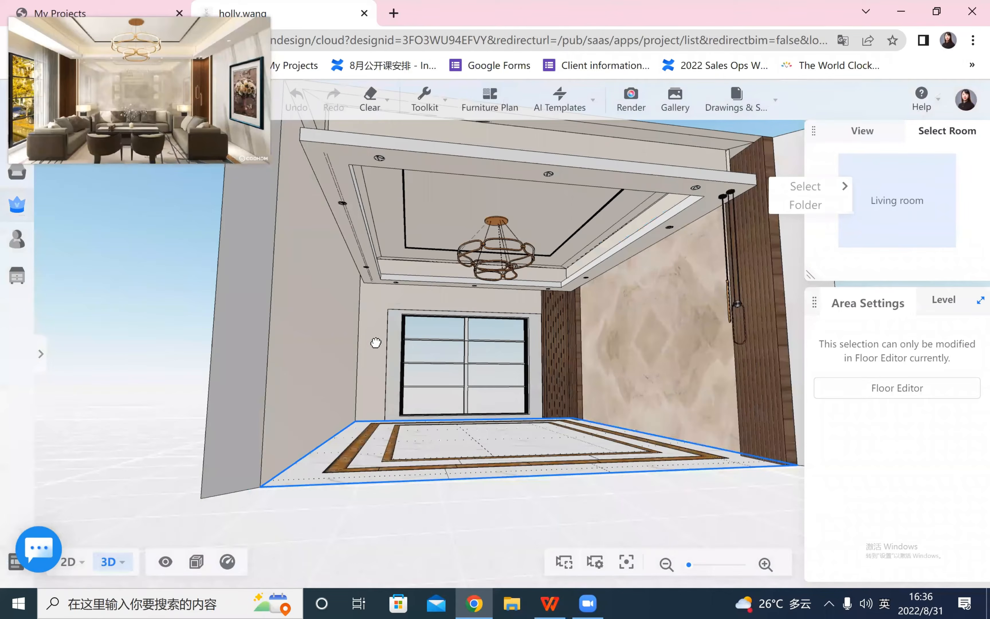
left_click_drag(376, 342, 579, 358)
left_click_drag(503, 253, 260, 160)
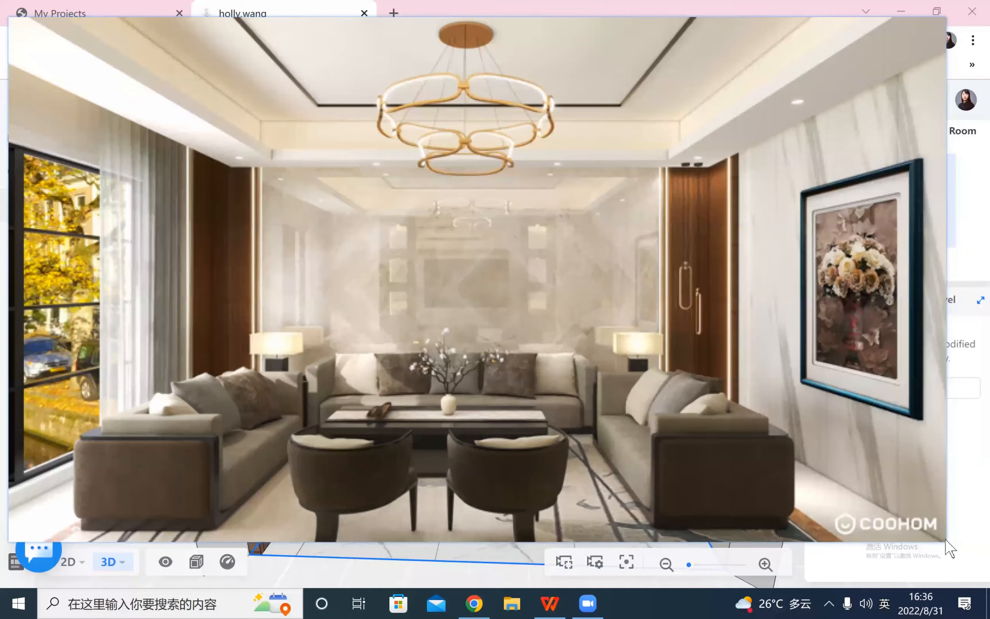
left_click_drag(945, 540, 329, 197)
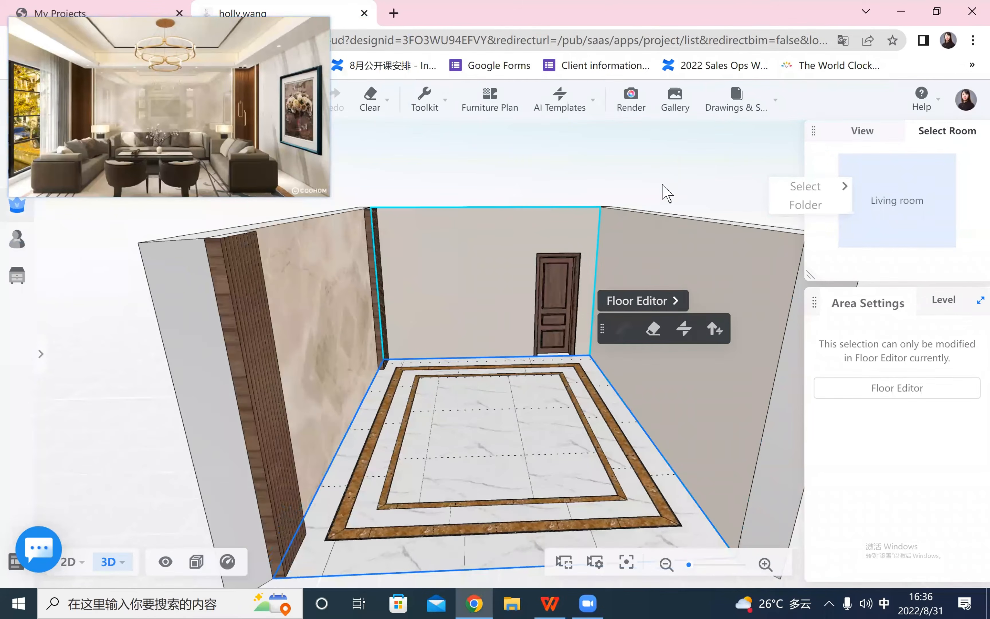
- Open the door wall for editing and sketch a full-height rectangle about 640 mm wide near its marble-wall end
left_click(650, 160)
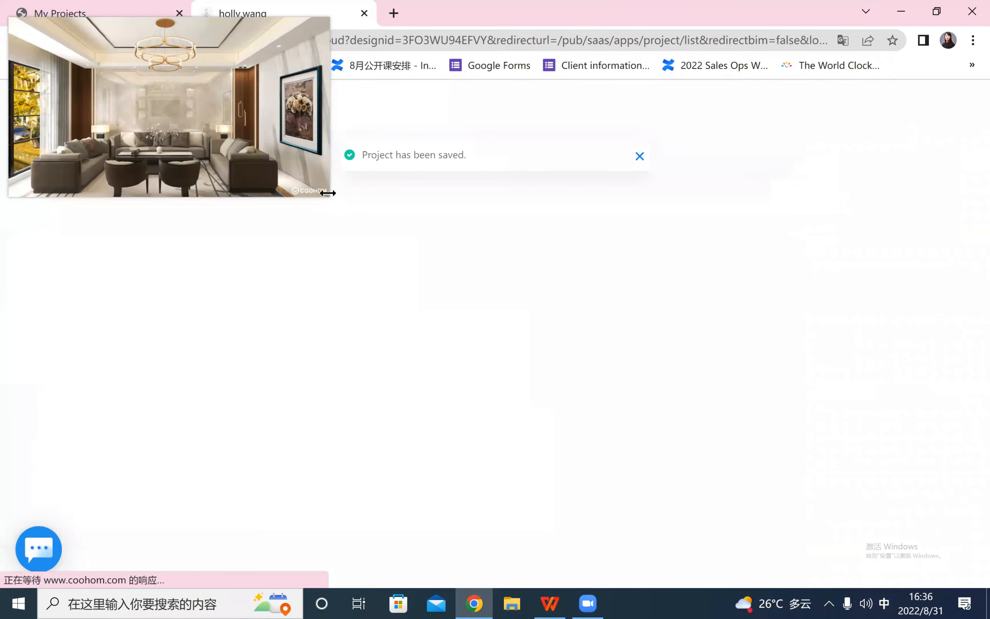
left_click_drag(327, 193, 289, 130)
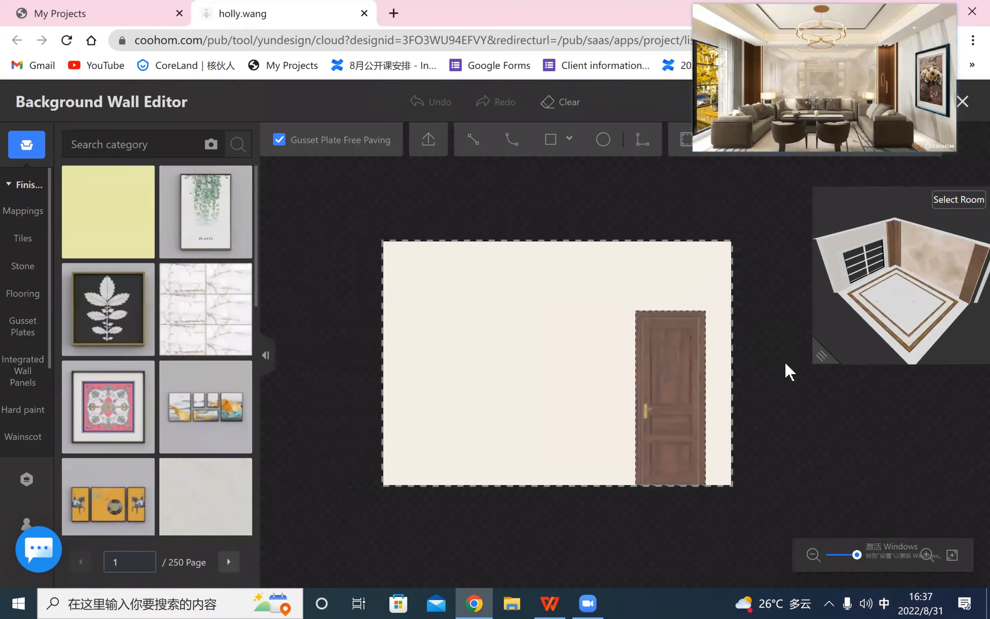
scroll(800, 450, "up", 1)
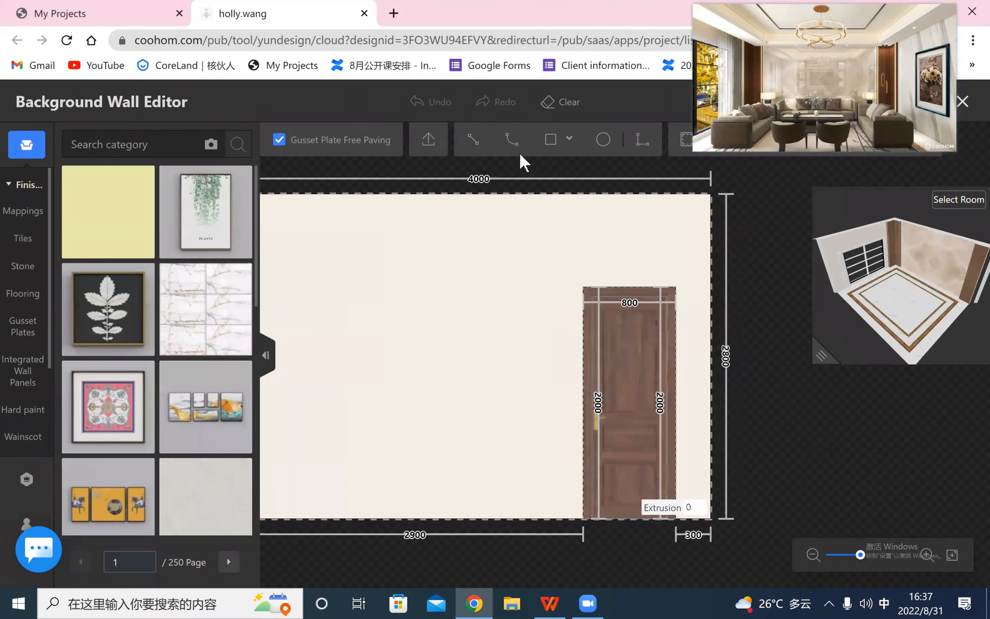
left_click(555, 142)
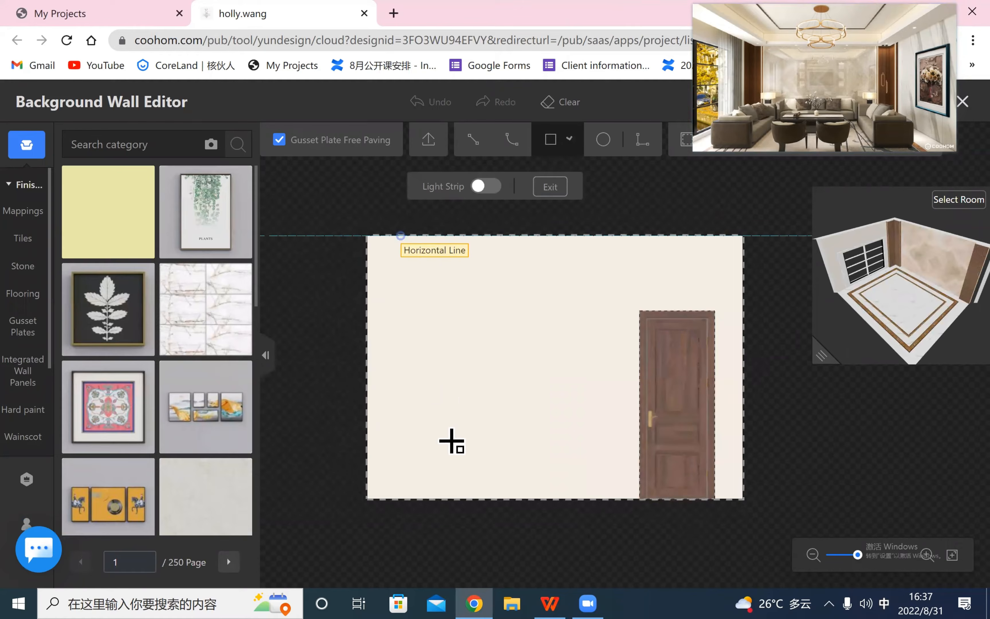
left_click(459, 570)
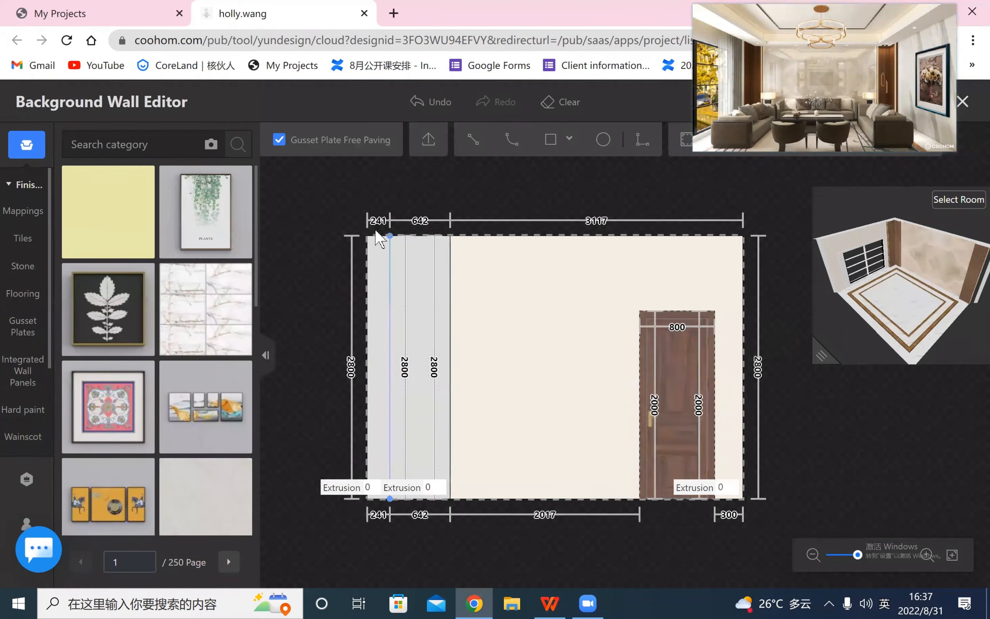
- Set the rectangle's distance from the wall end to 100 mm and its width to 500 mm
left_click(390, 247)
key("Tab")
type("10")
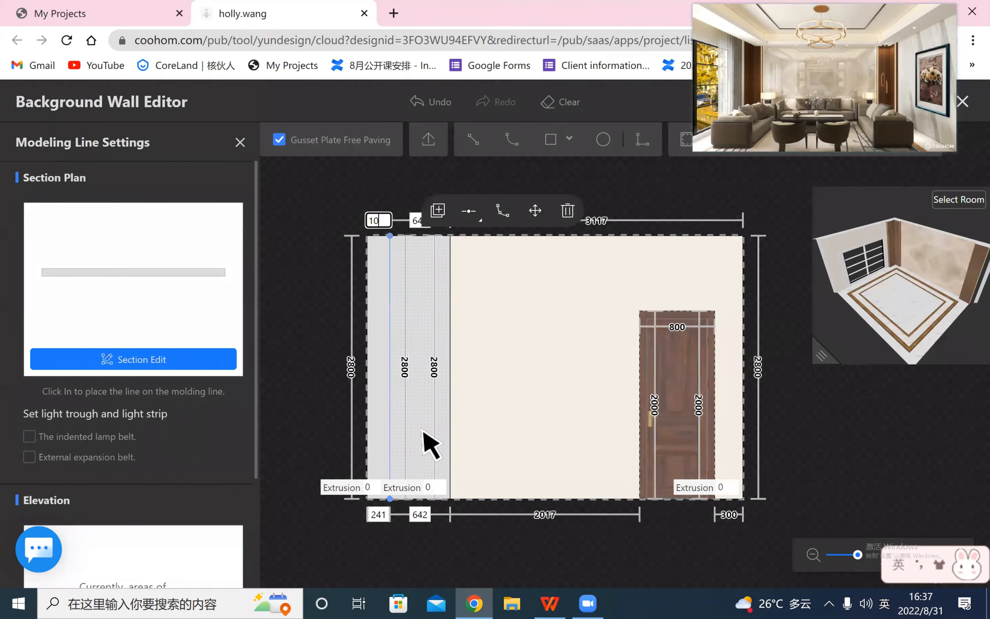
type("0")
key("Return")
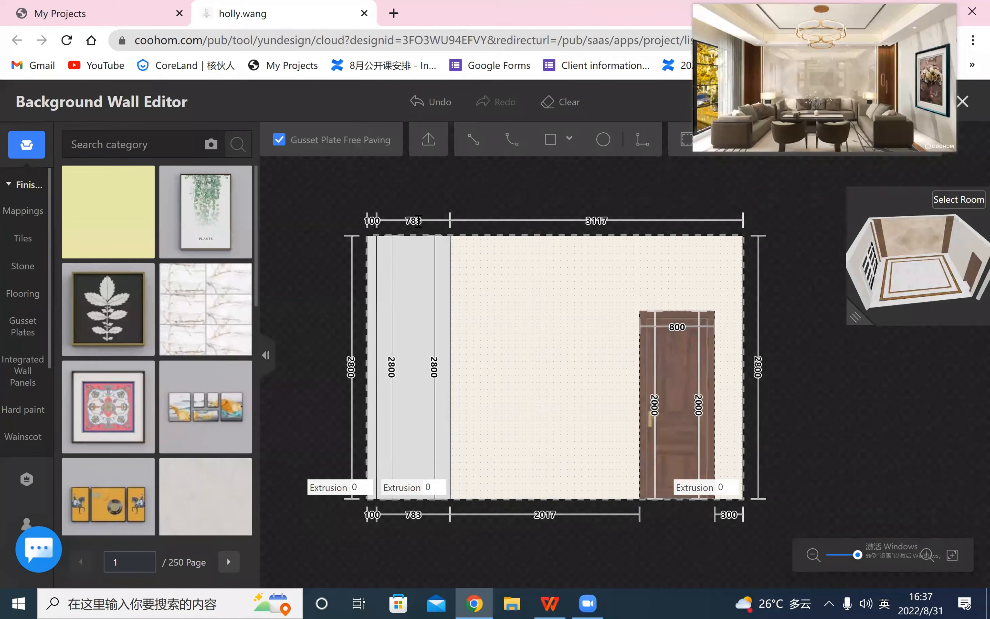
left_click(444, 337)
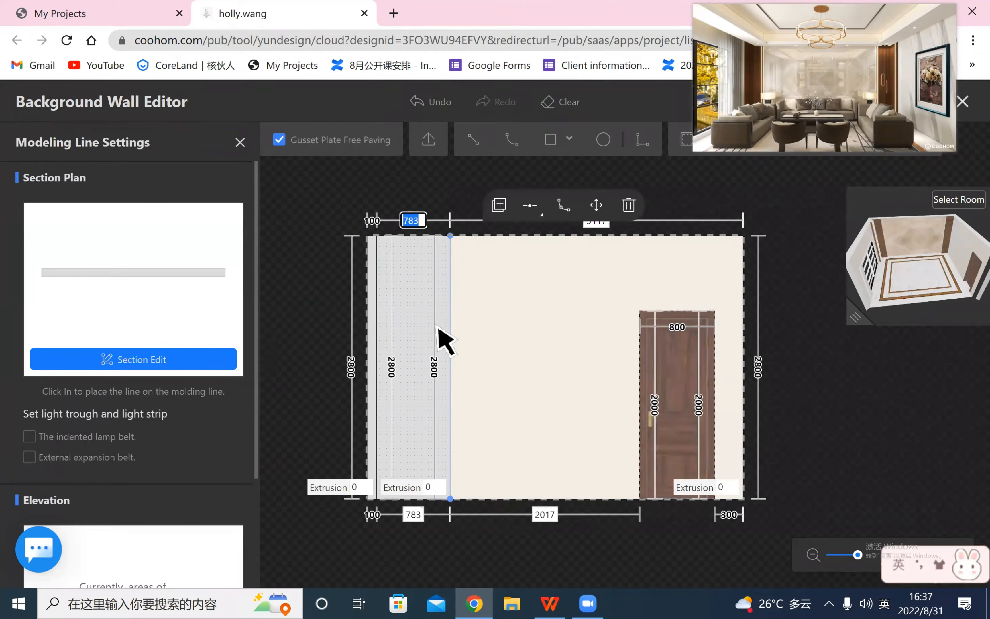
type("500")
key("Return")
- Draw a full-height strip along the 500 mm rectangle's outer edge and set its width to 50 mm
scroll(899, 450, "up", 2)
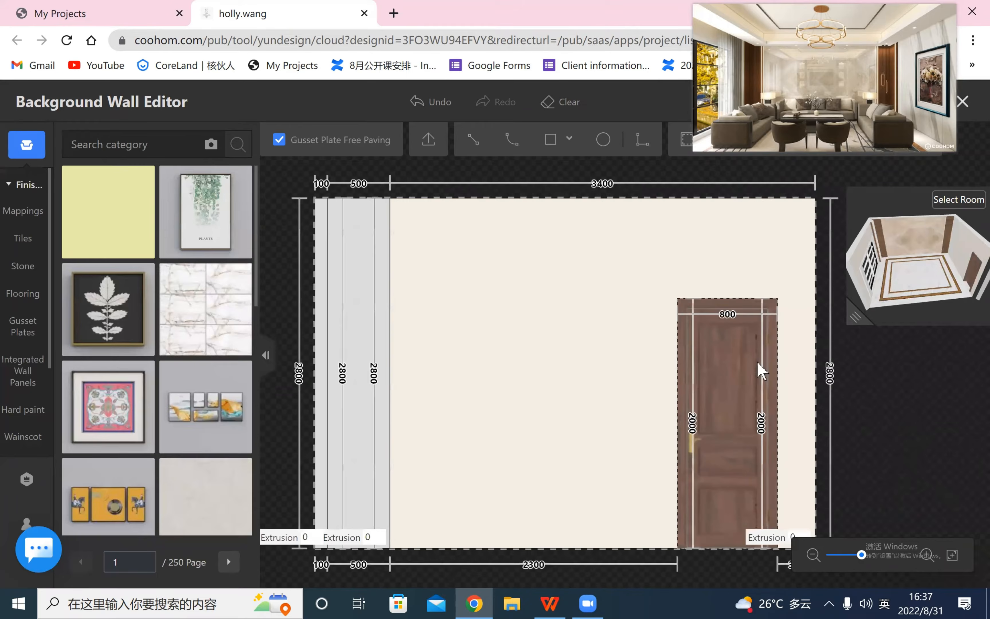
left_click(550, 139)
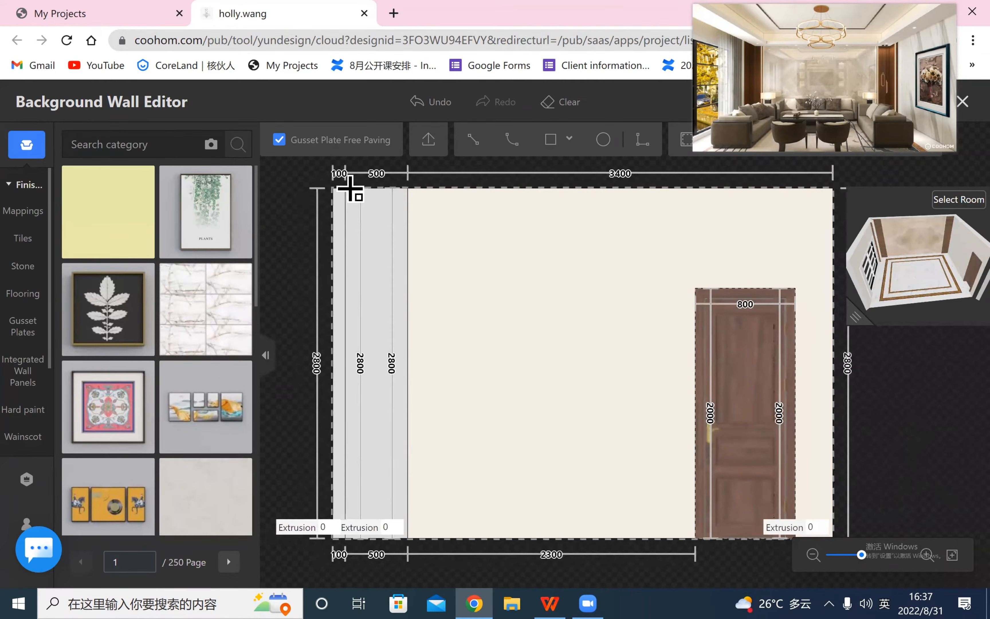
left_click(345, 188)
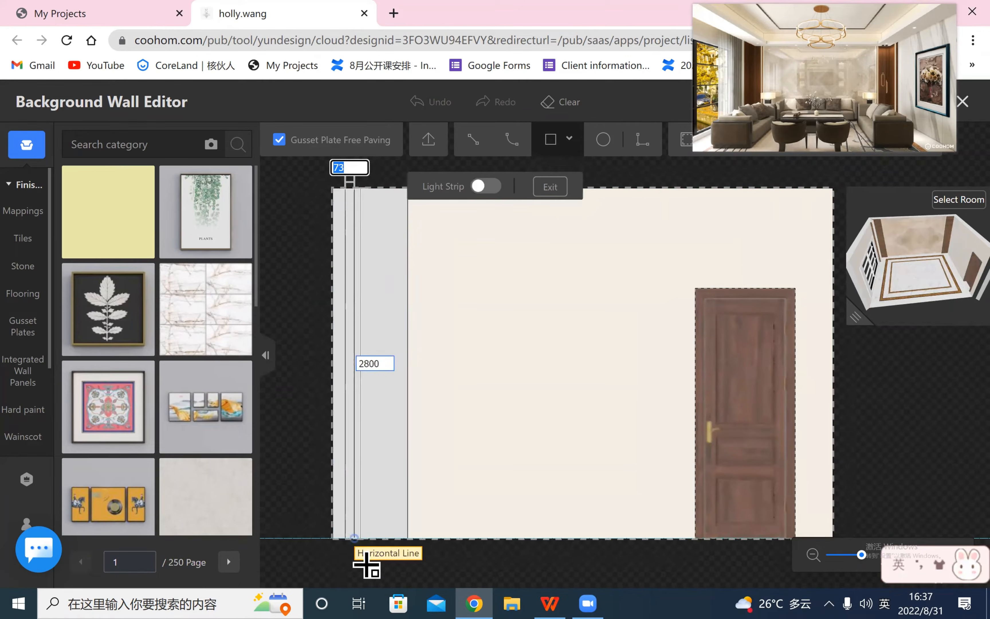
left_click(367, 544)
key("Escape")
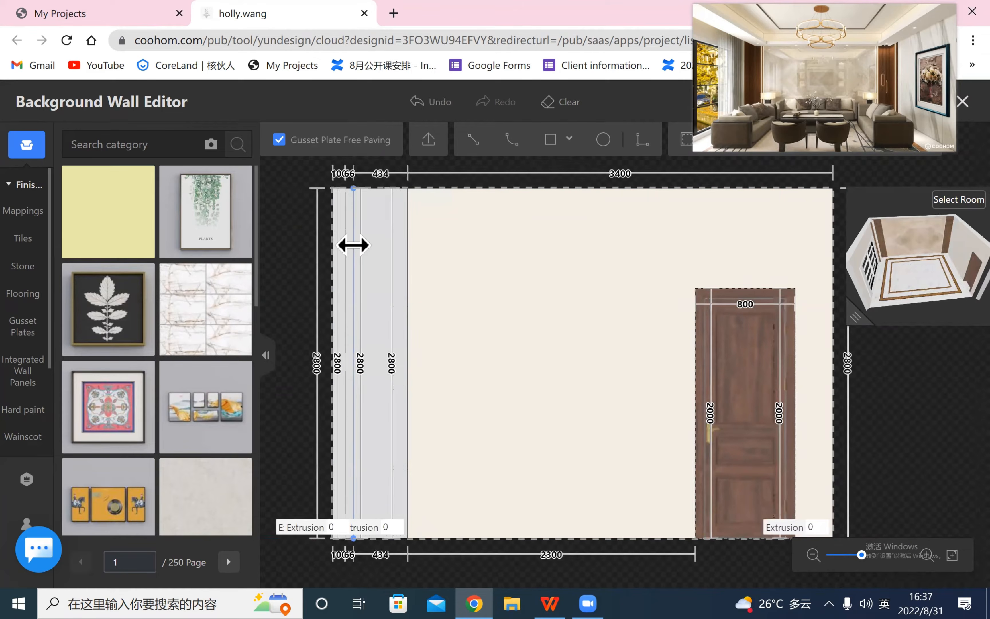
left_click(353, 246)
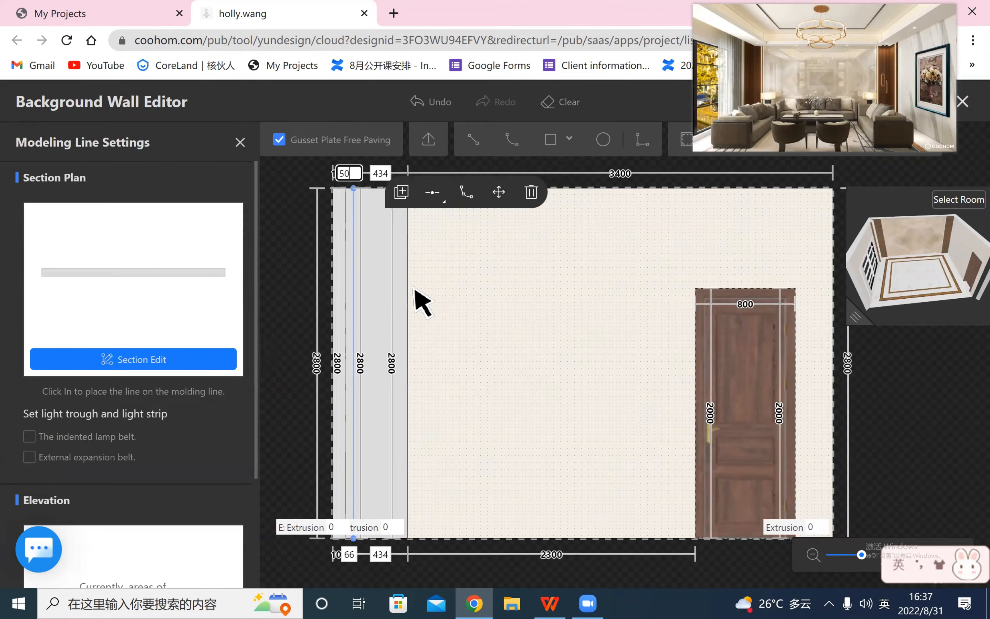
left_click(289, 432)
- Extrude the 50 mm strip on the door wall by 100 mm
scroll(454, 559, "up", 5)
right_click_drag(471, 519, 621, 522)
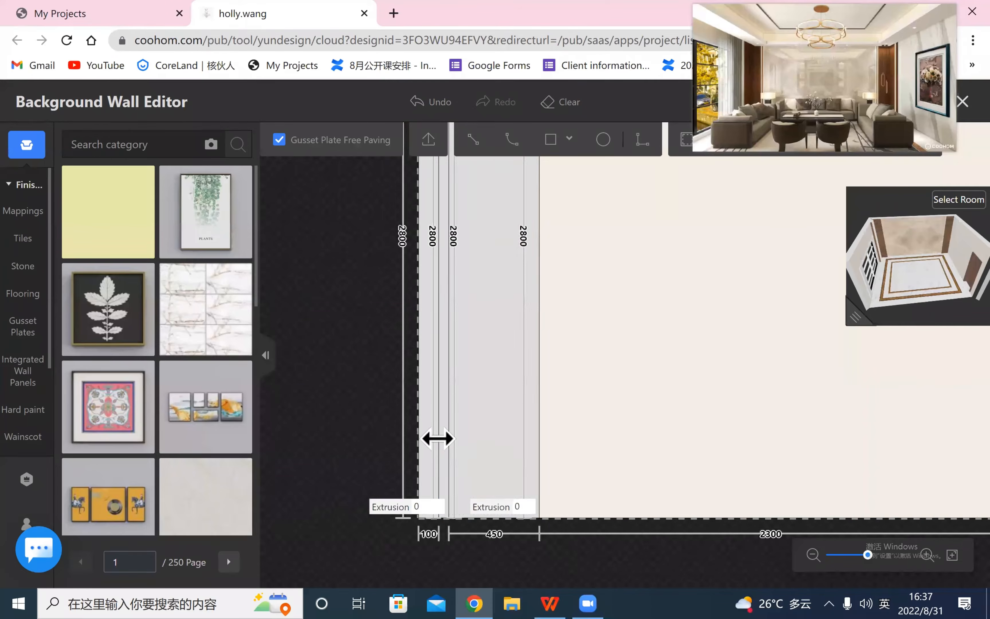
left_click(427, 507)
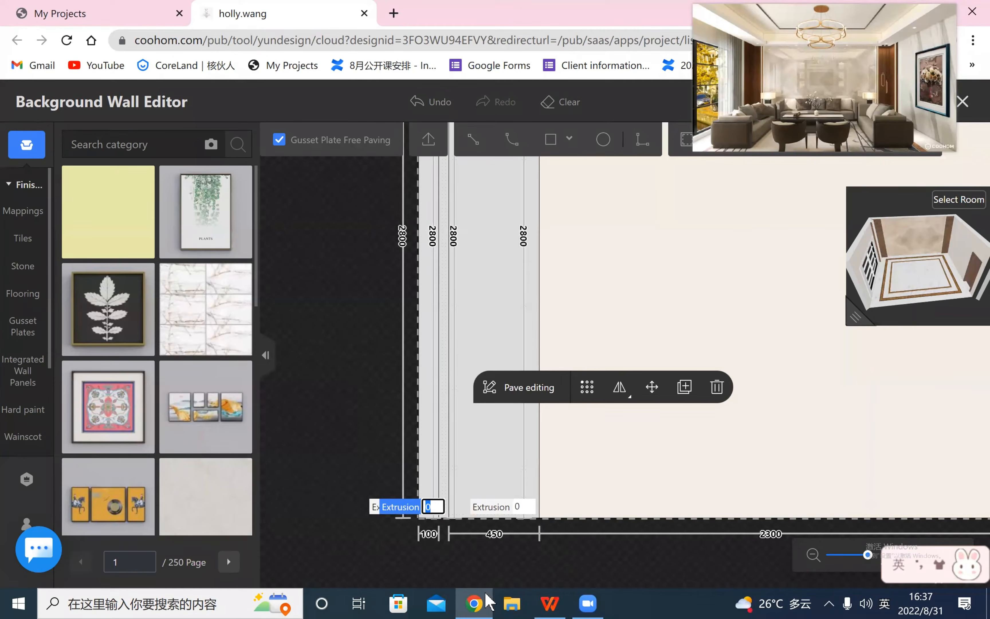
type("100")
key("Return")
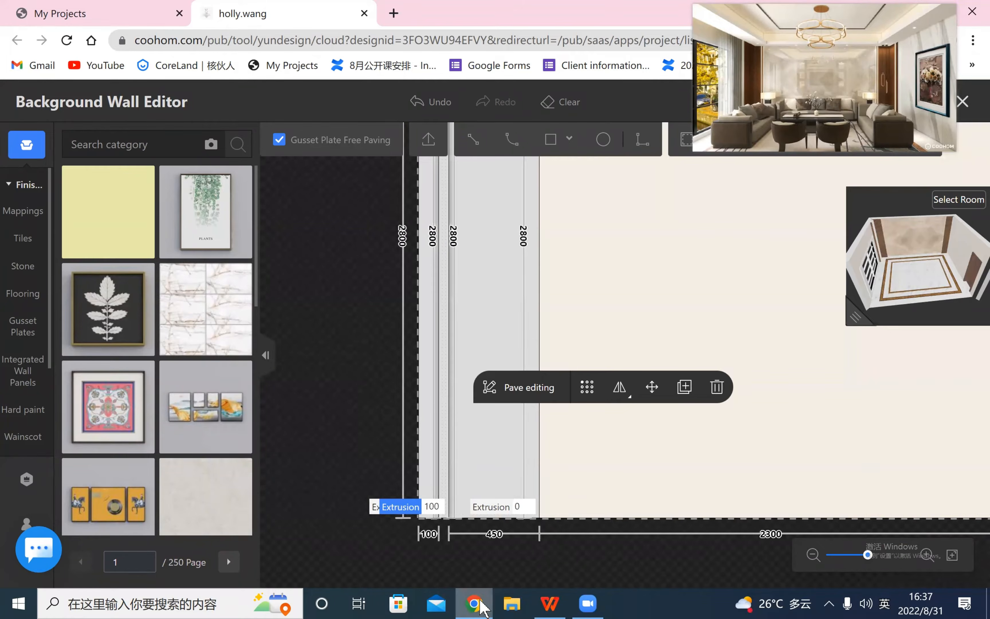
mouse_move(587, 603)
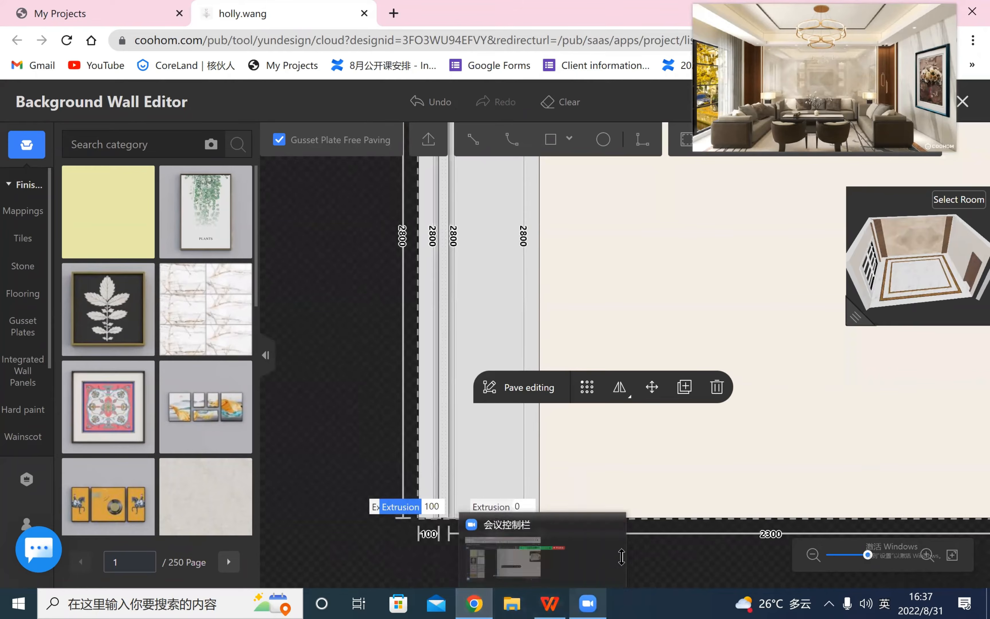
left_click(195, 425)
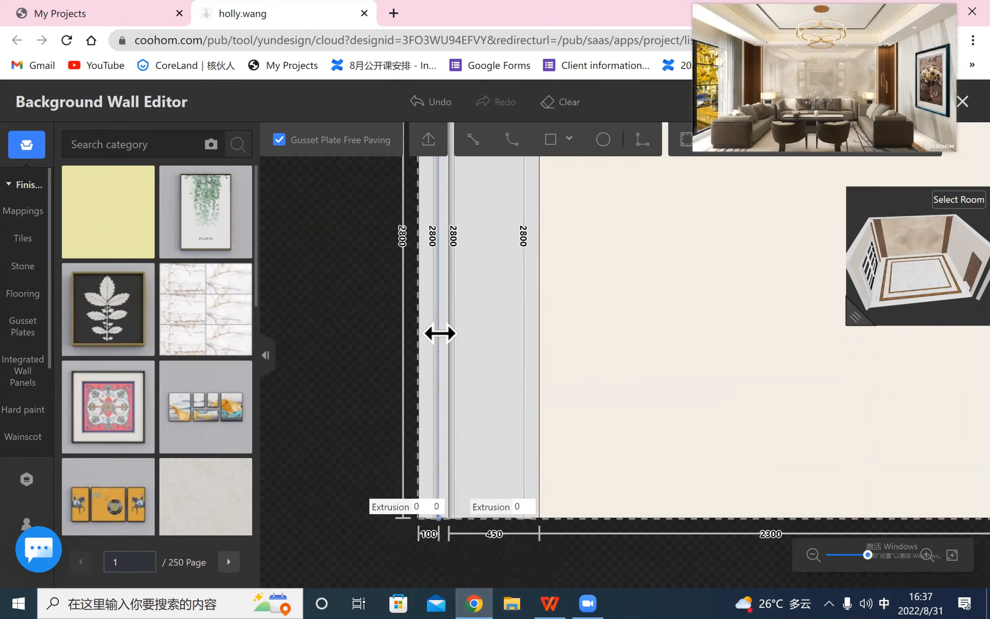
- Cover the extruded 50 mm strip on the door wall with the wood material from the favorites
left_click(447, 342)
left_click(445, 345)
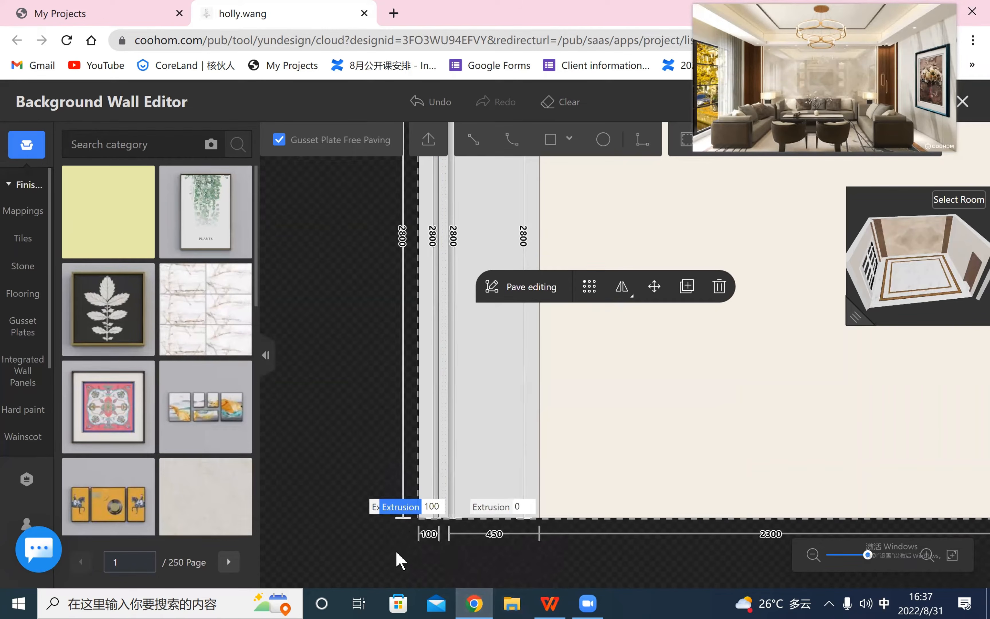
left_click(399, 560)
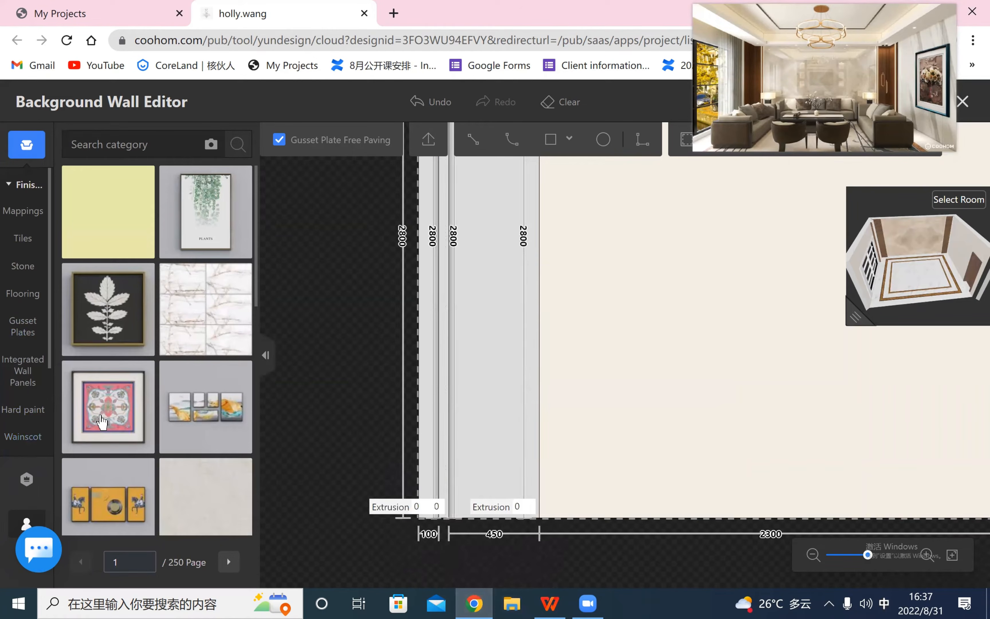
scroll(101, 421, "down", 5)
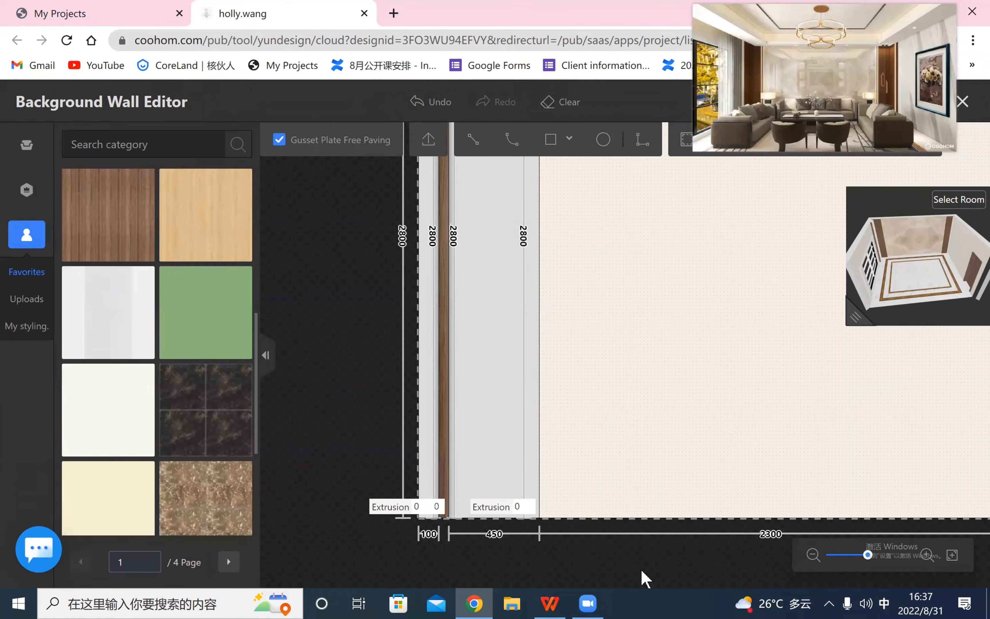
- Array the wood strip across the door wall's 500 mm rectangle with an X axis spacing of 50 mm
scroll(470, 532, "down", 3)
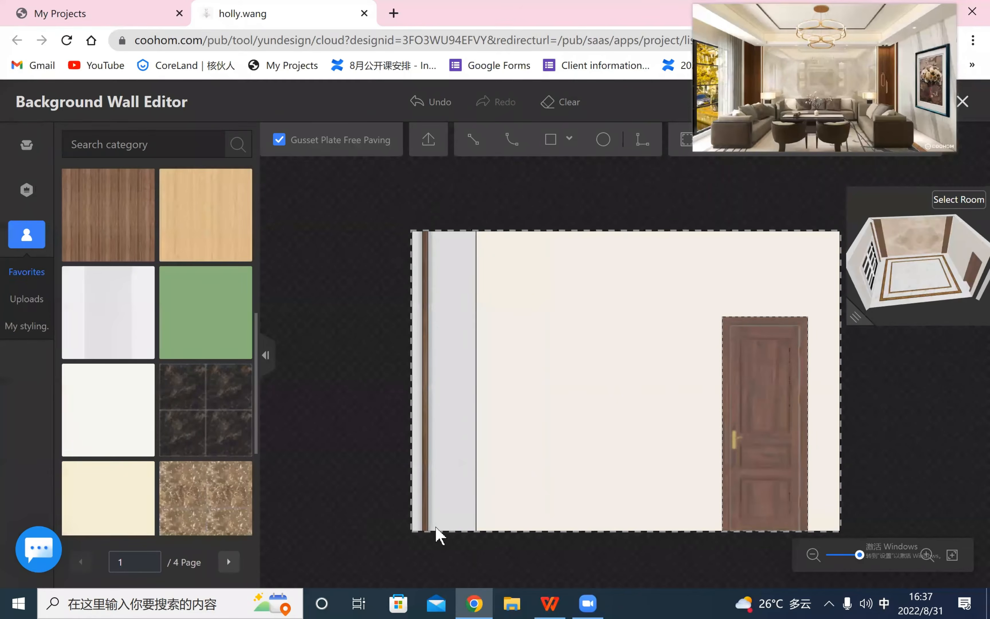
left_click(428, 395)
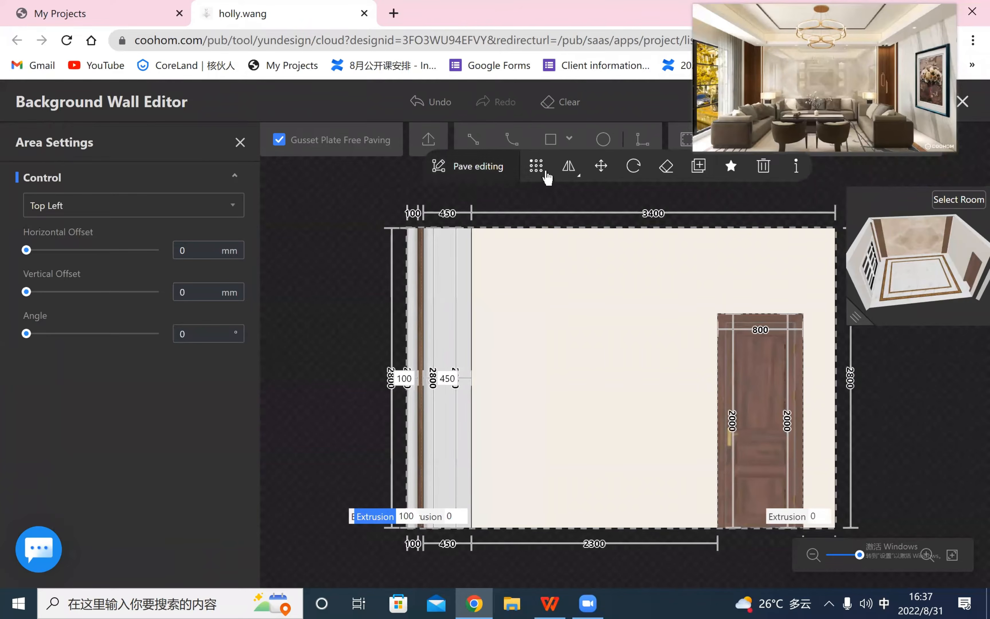
left_click(545, 174)
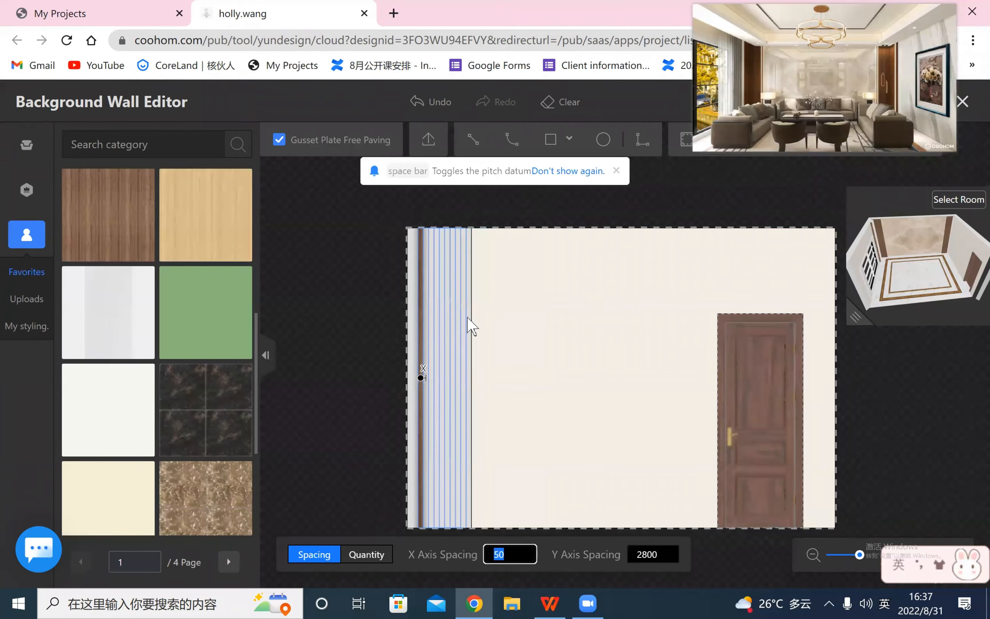
left_click(358, 345)
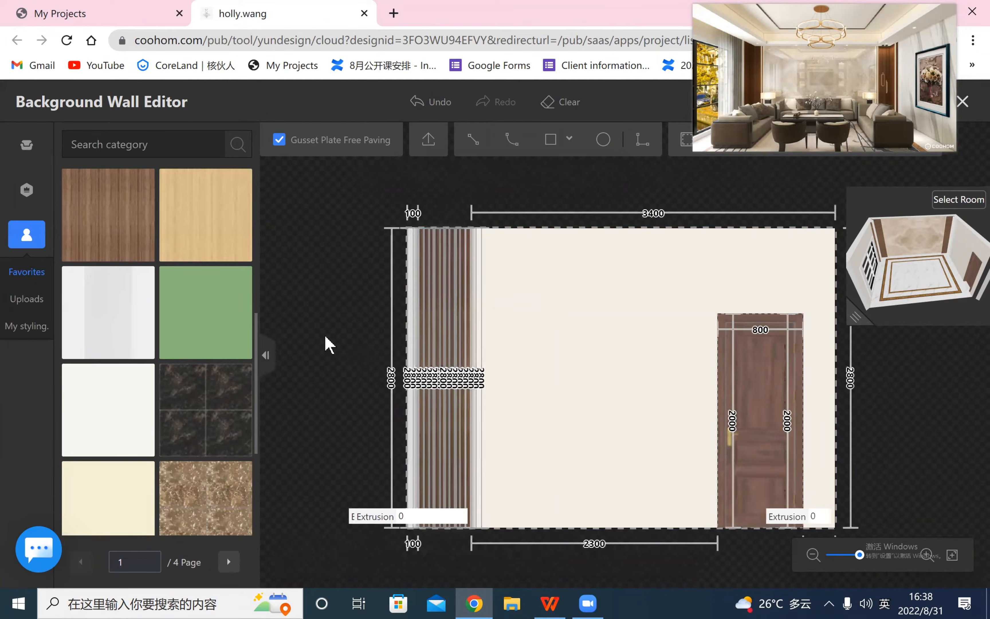
- Add an indented lamp belt along the slat group's edge facing the door, with the light trough off and light color #FFCE87
scroll(380, 364, "up", 5)
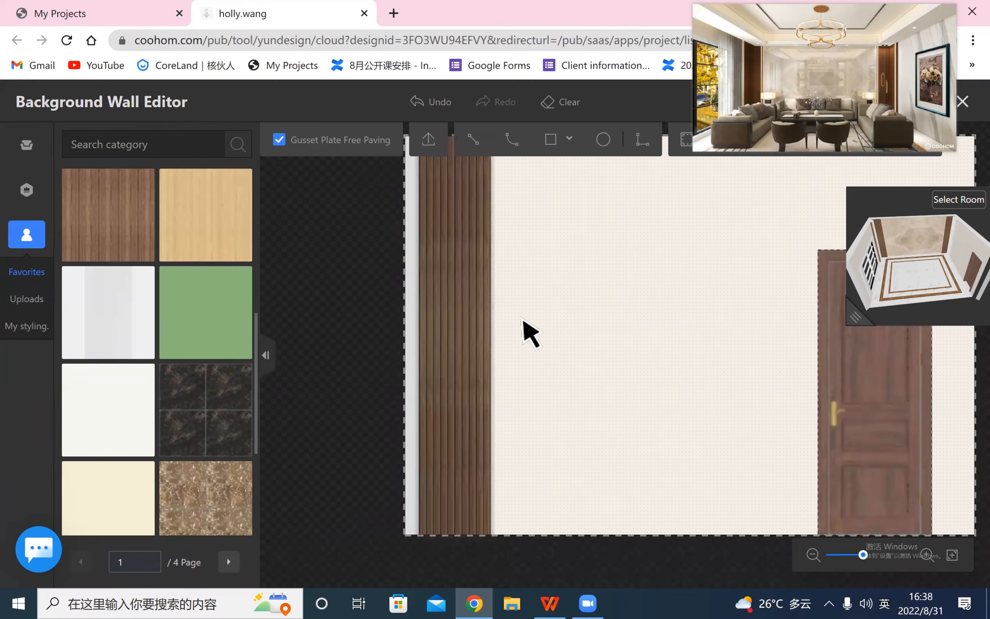
scroll(433, 285, "up", 1)
left_click(439, 290)
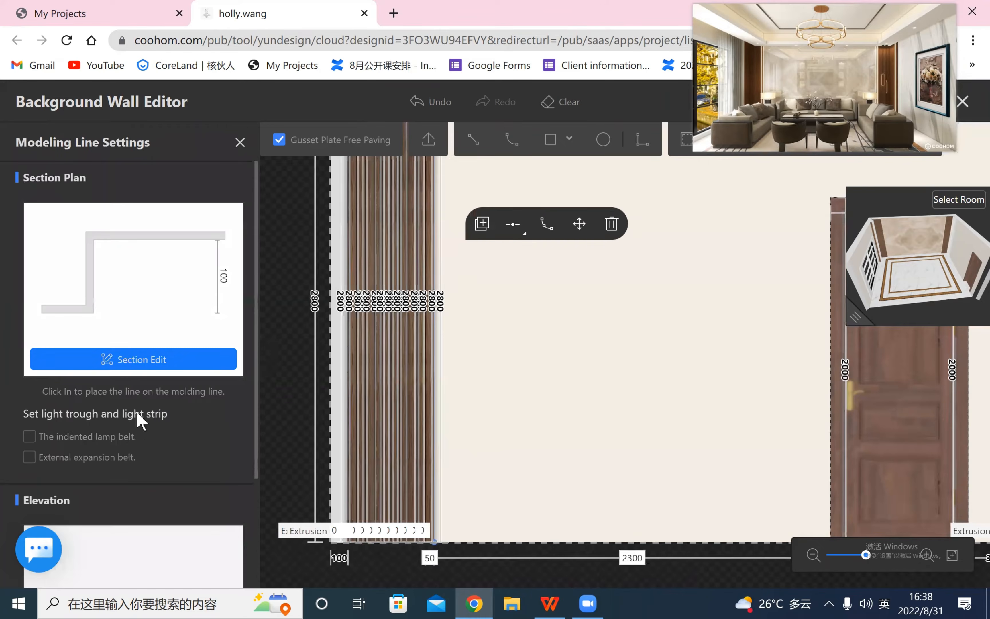
left_click(29, 436)
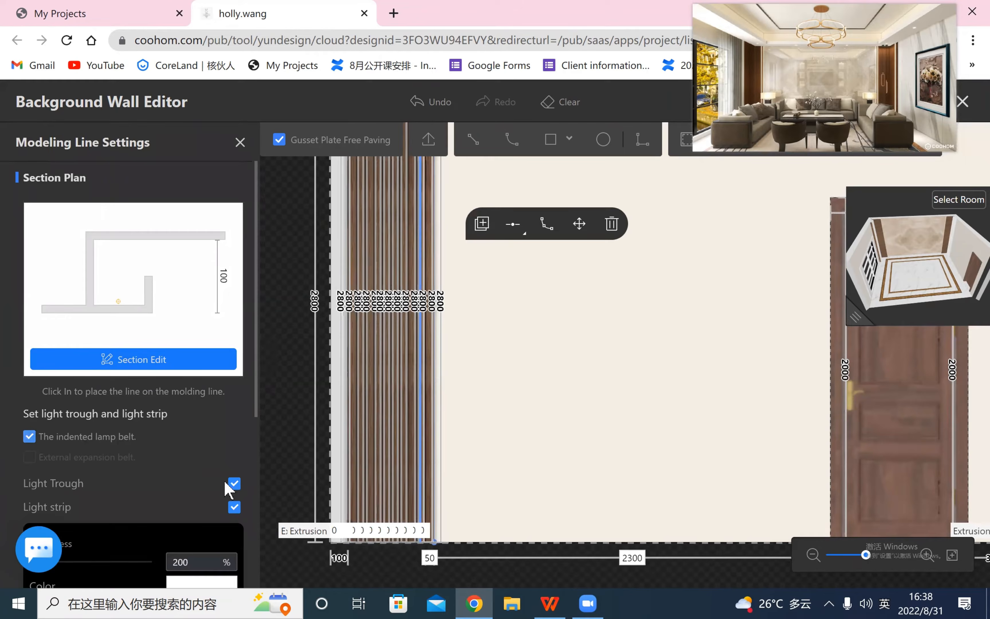
left_click(234, 483)
scroll(207, 379, "down", 4)
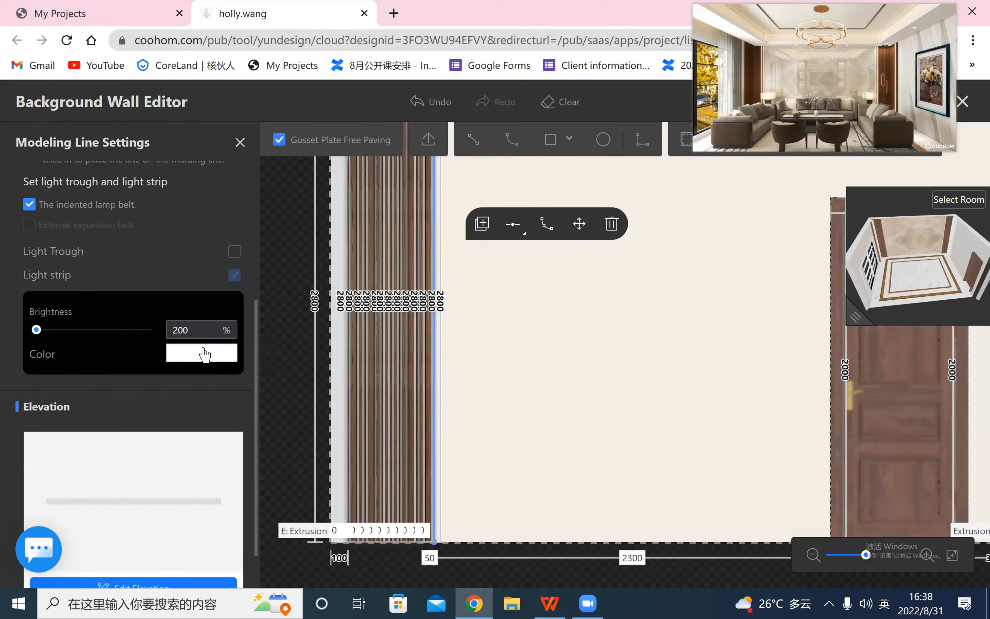
left_click(205, 355)
left_click(364, 255)
- Cover that edge's 100 mm deep elevation with the brown wood material from the favorites
scroll(185, 413, "down", 1)
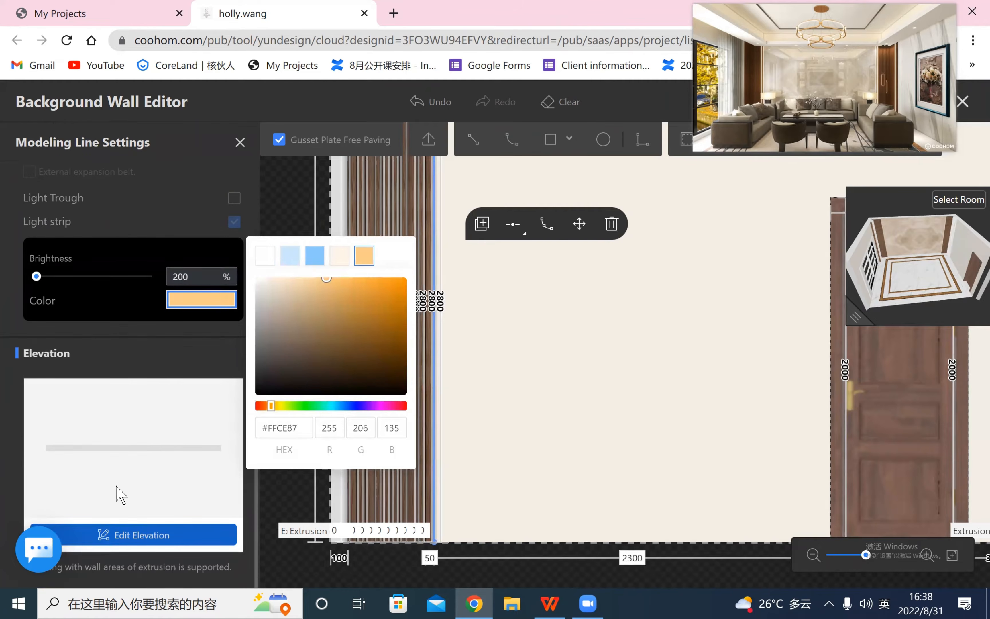
left_click(115, 534)
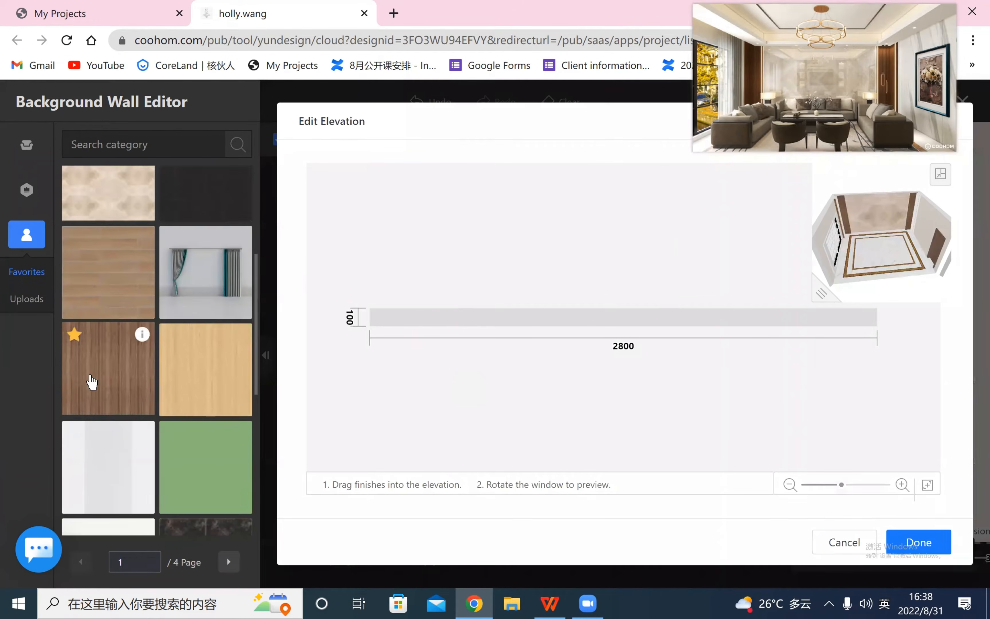
left_click_drag(91, 382, 450, 321)
left_click(913, 542)
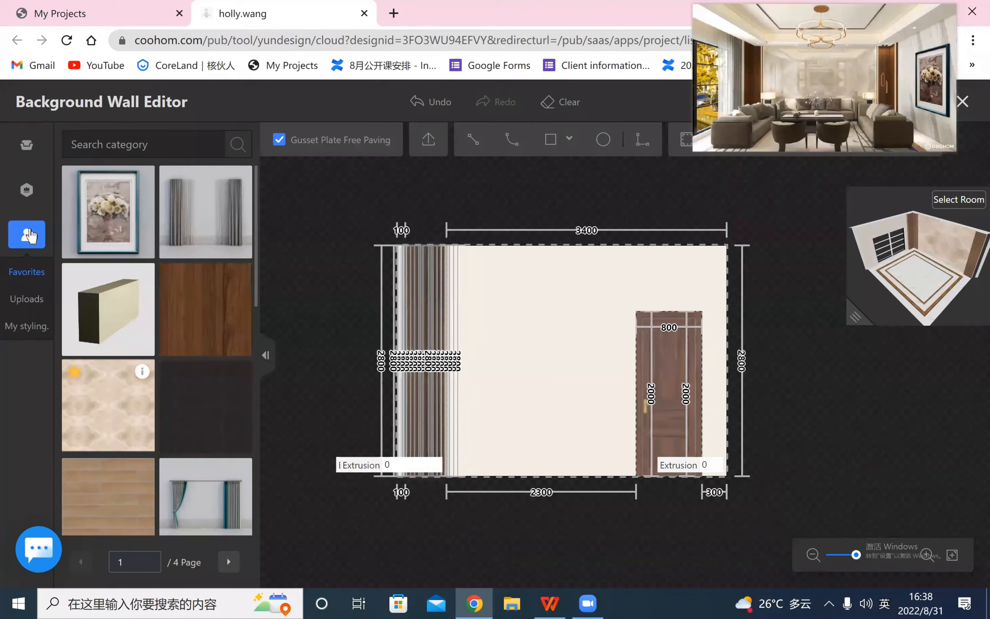
- Try two beige stone finishes on the door wall's main area
left_click(27, 145)
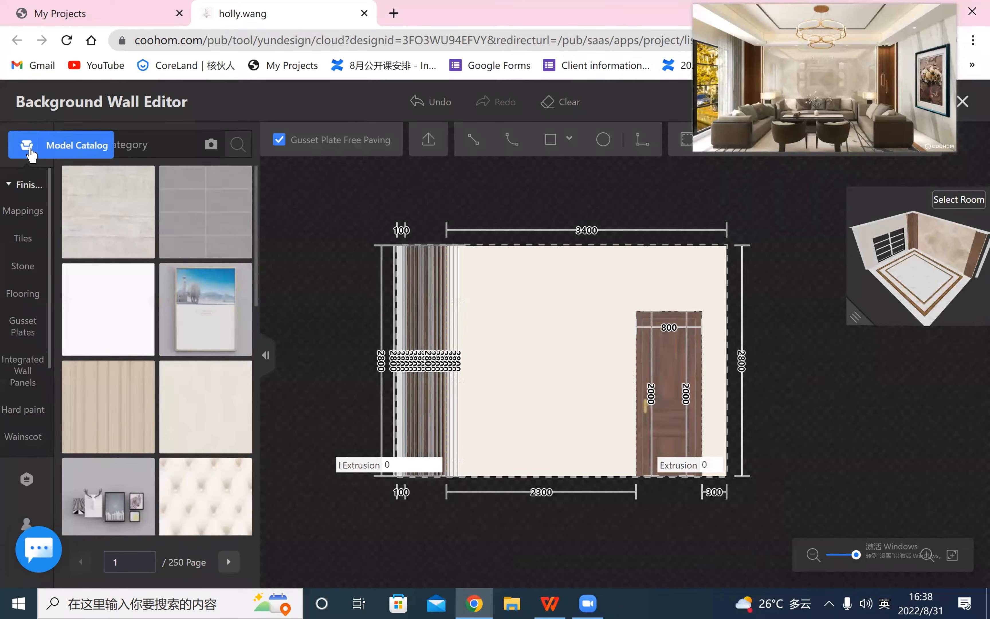
left_click(21, 276)
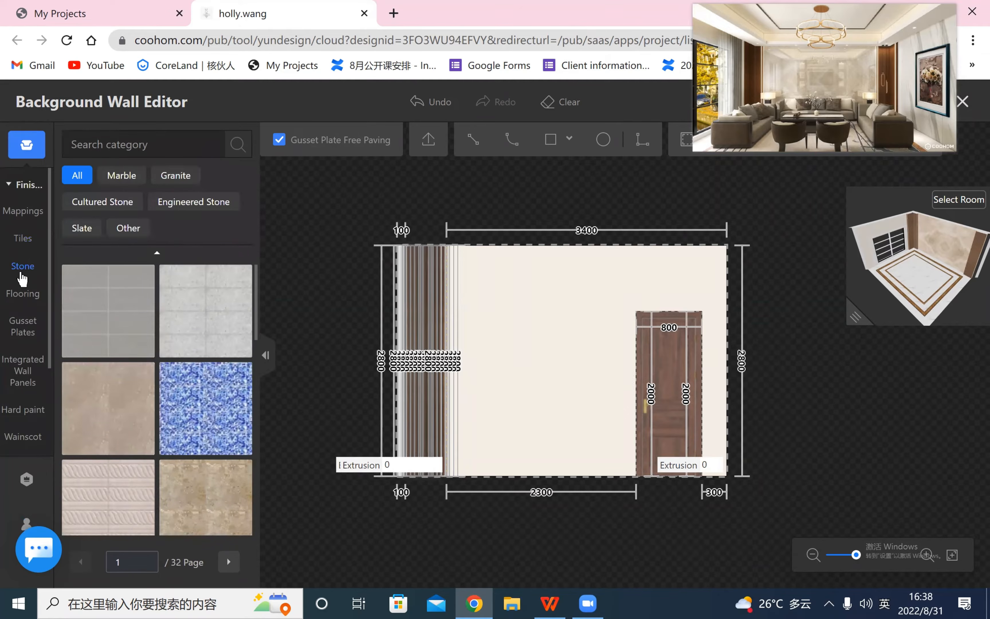
scroll(21, 278, "down", 3)
left_click_drag(174, 405, 570, 412)
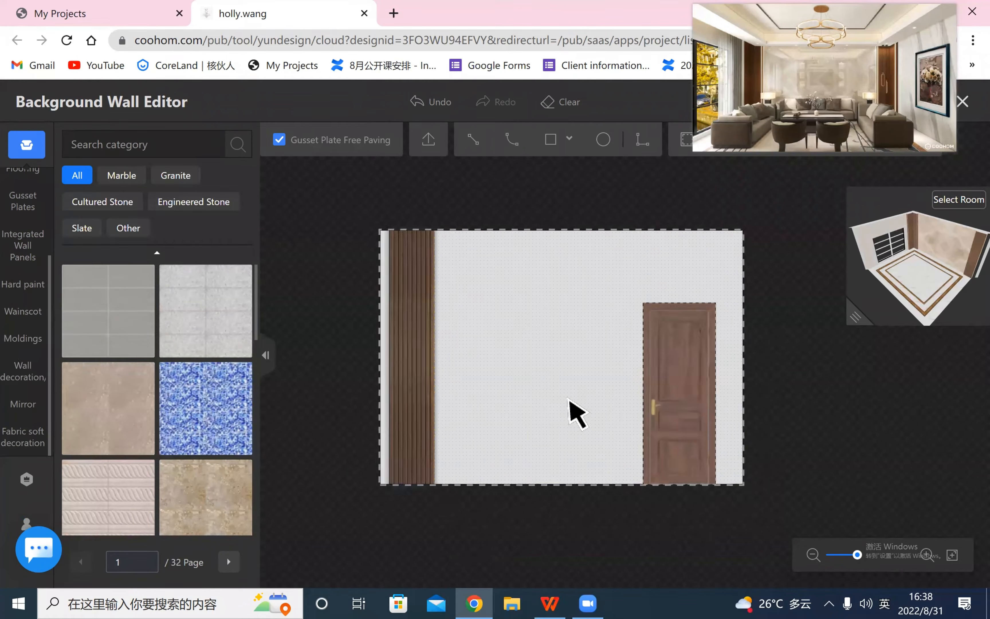
scroll(771, 423, "up", 2)
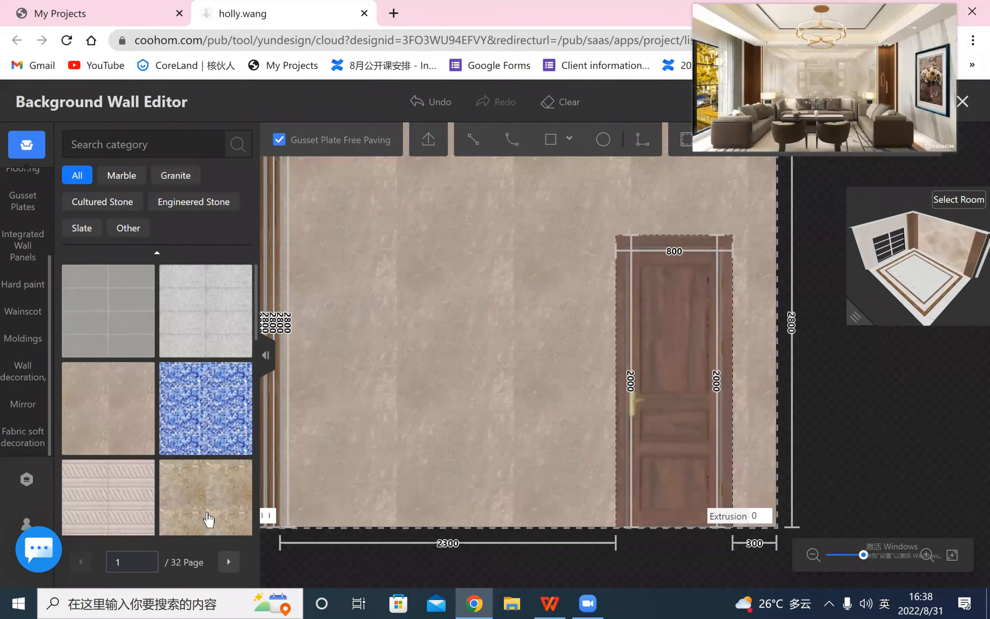
left_click_drag(208, 519, 375, 259)
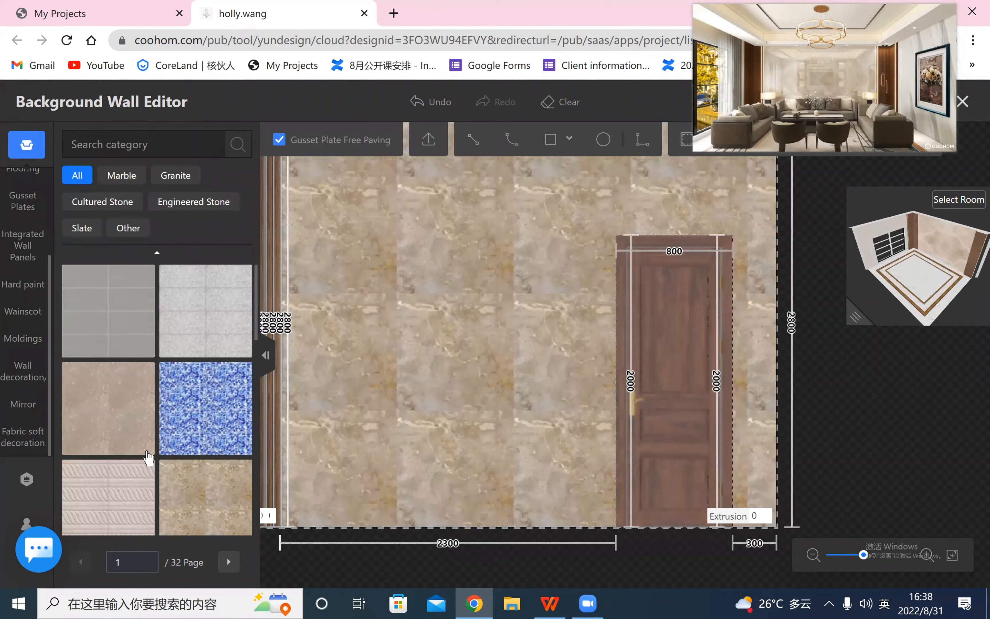
- Cover the door wall's main area with the Black cloud stone 300 integrated wall panel
scroll(142, 448, "down", 8)
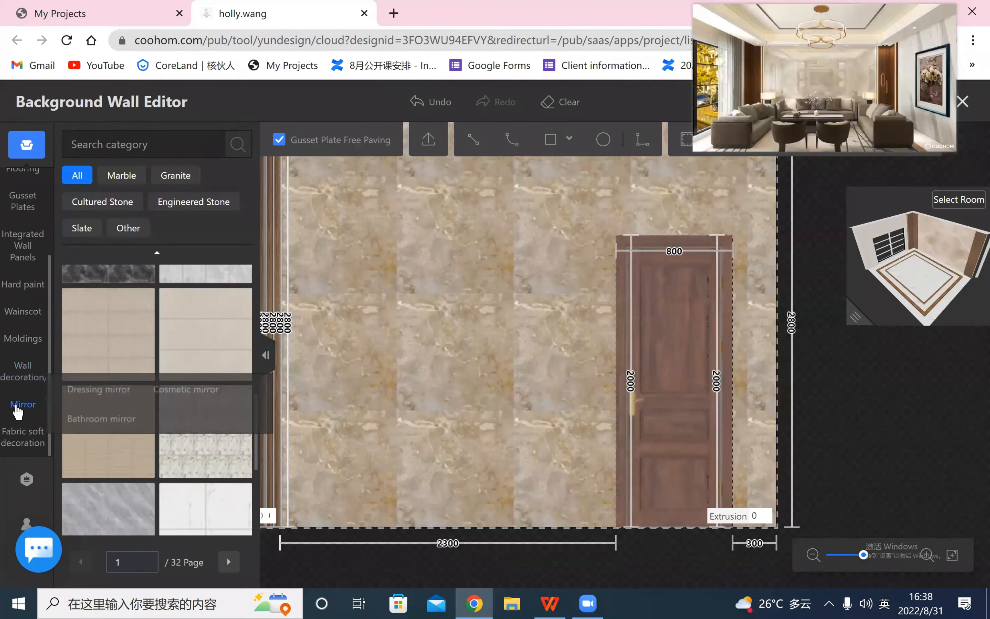
mouse_move(22, 391)
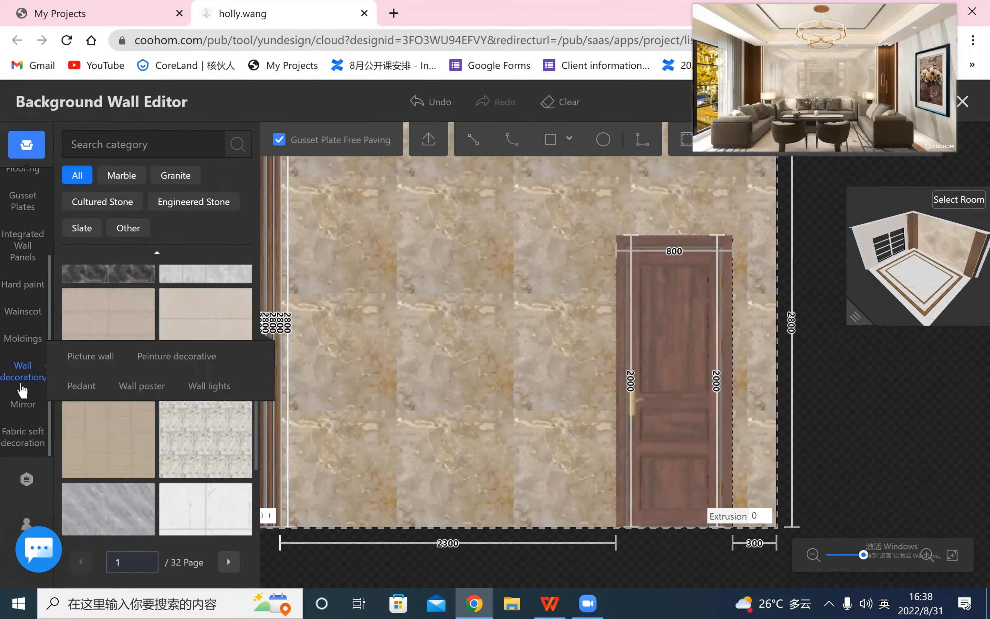
scroll(20, 411, "up", 3)
left_click(23, 376)
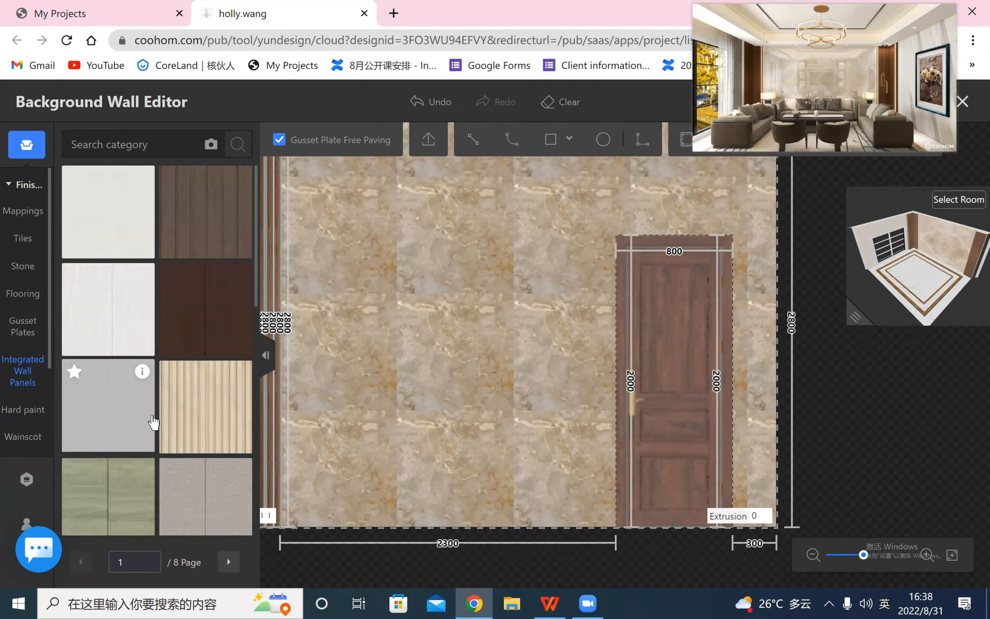
scroll(143, 413, "down", 3)
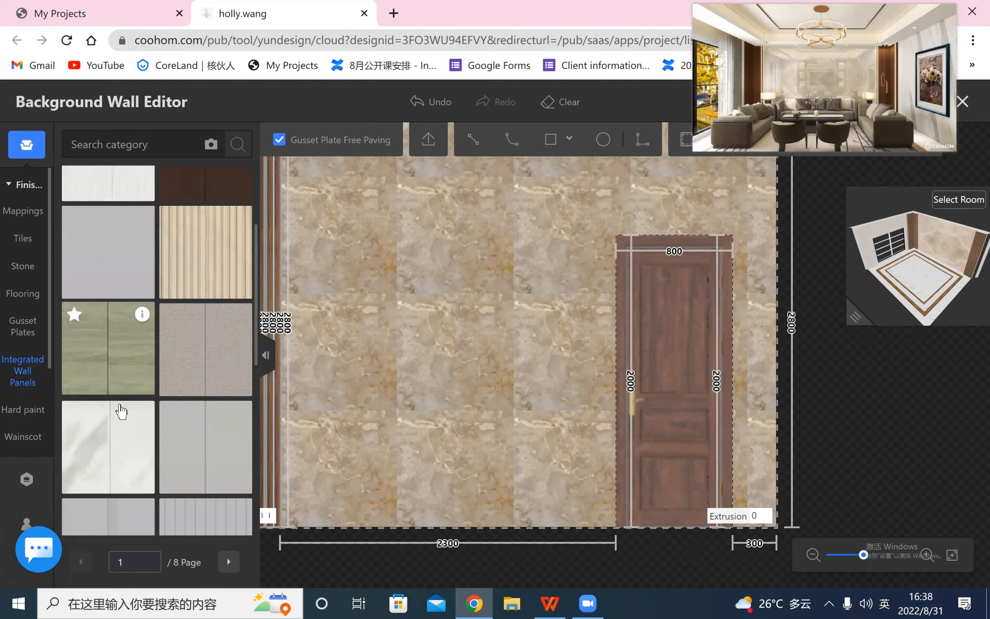
scroll(184, 411, "down", 3)
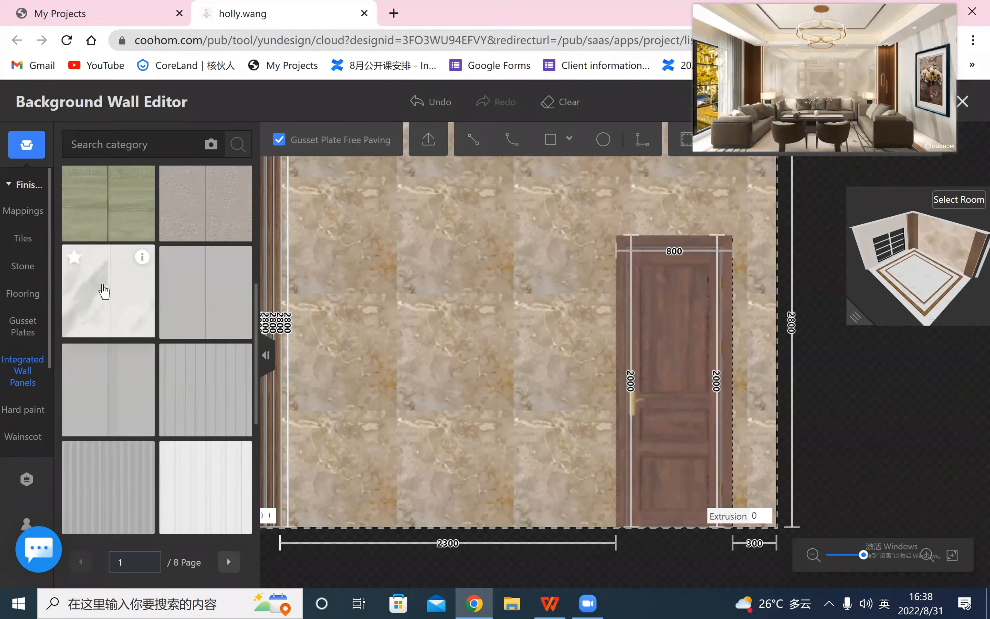
scroll(136, 439, "down", 6)
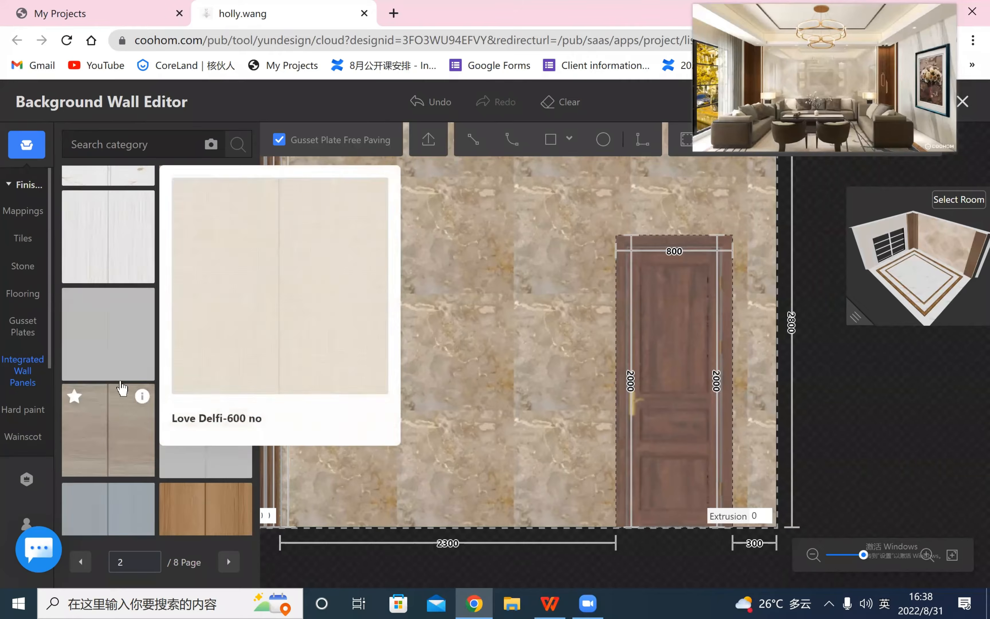
scroll(123, 368, "down", 5)
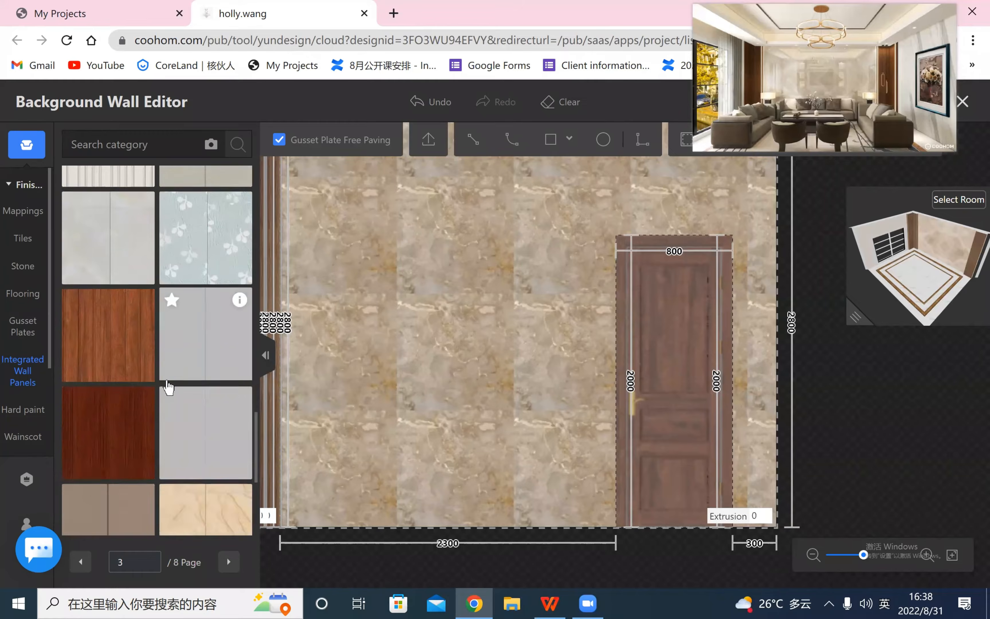
scroll(172, 397, "down", 5)
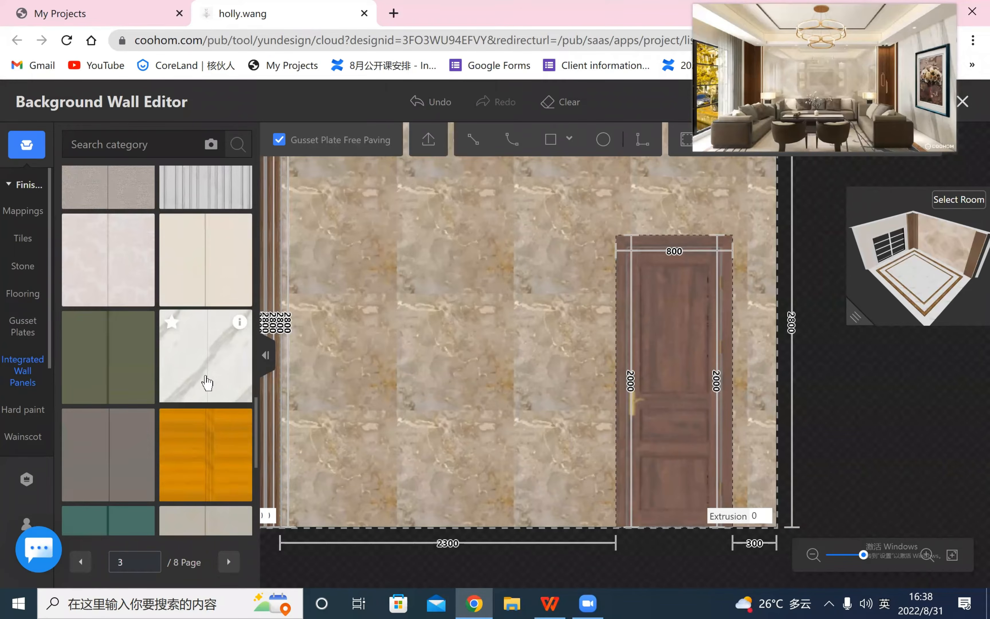
left_click_drag(206, 382, 450, 415)
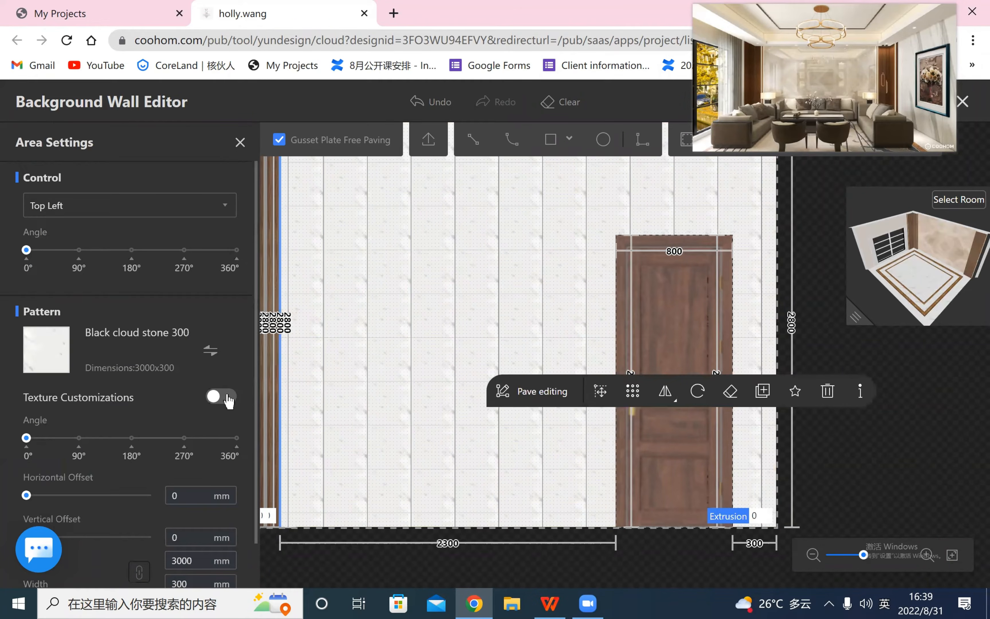
- Enable autostretch texture customization for the Black cloud stone 300 panel on the door wall
left_click(221, 396)
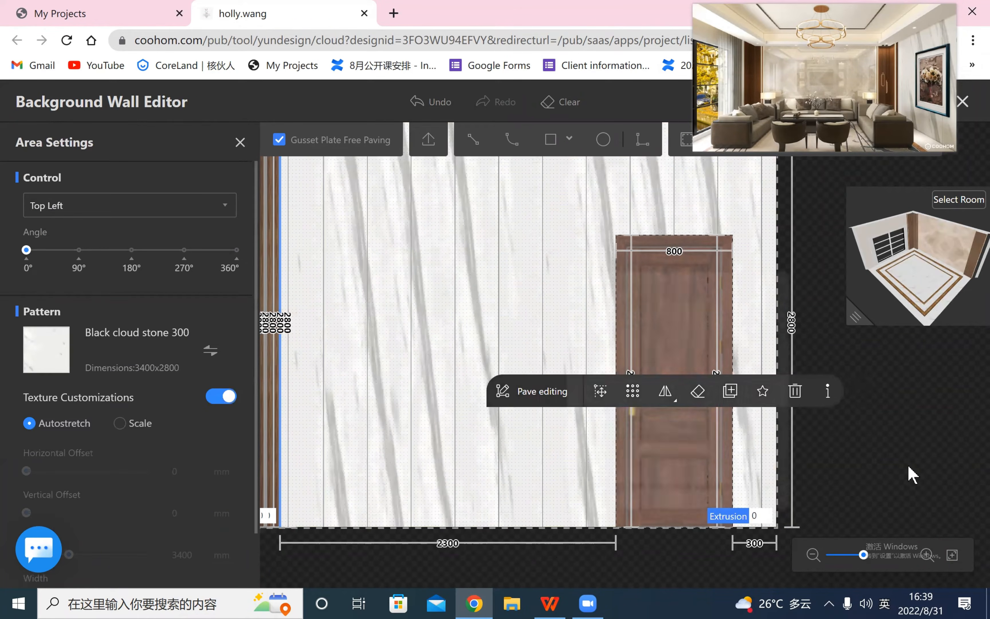
left_click(861, 456)
scroll(859, 453, "down", 3)
scroll(859, 452, "up", 4)
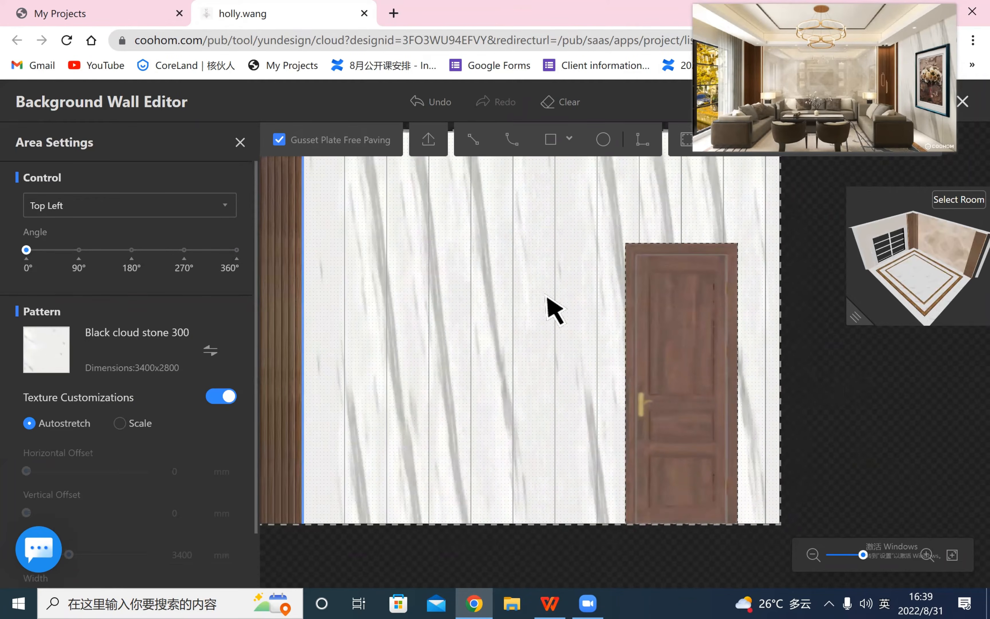
scroll(634, 364, "down", 3)
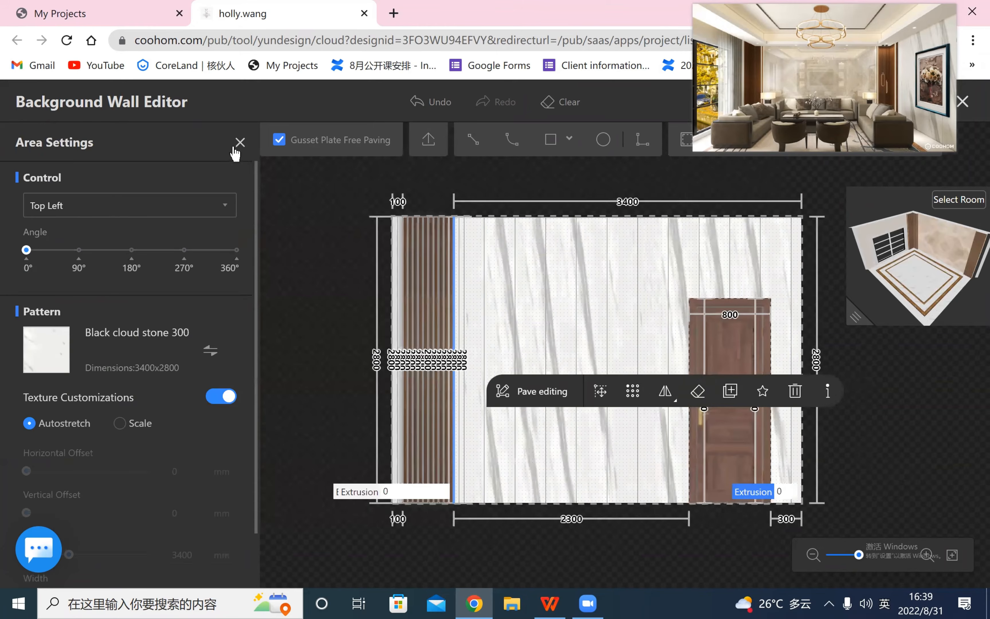
left_click(143, 348)
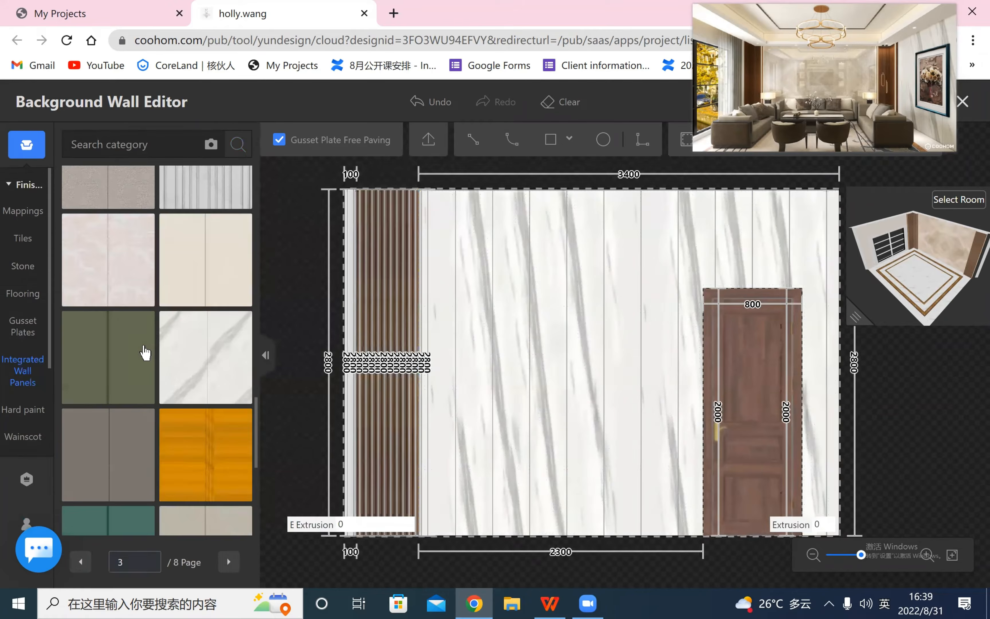
- Replace the door wall's main finish with the Black marble 600 integrated wall panel and autostretch its texture
scroll(144, 349, "up", 10)
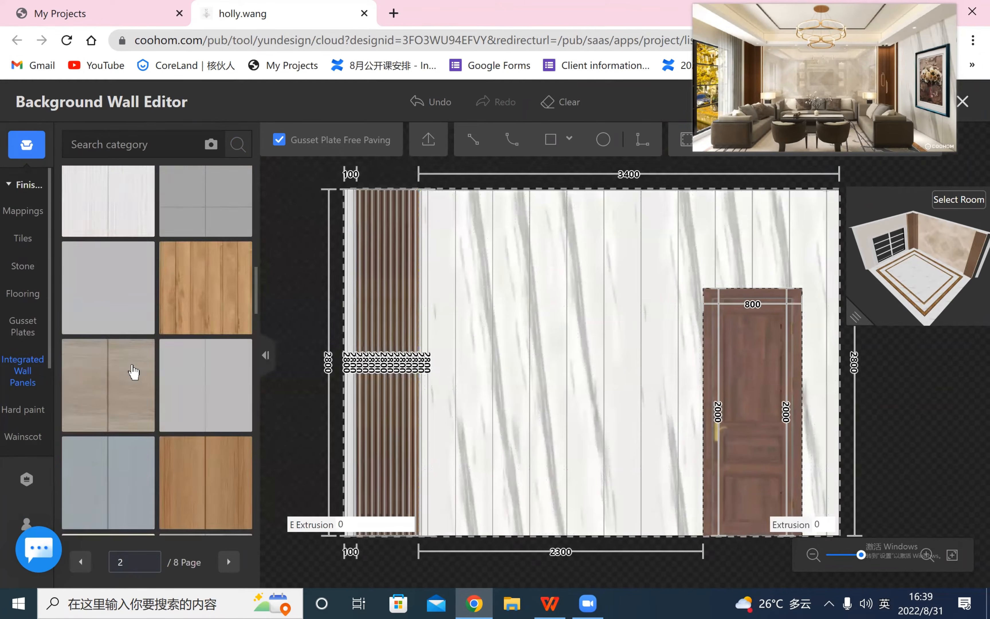
scroll(130, 371, "up", 3)
scroll(126, 369, "down", 4)
left_click(108, 268)
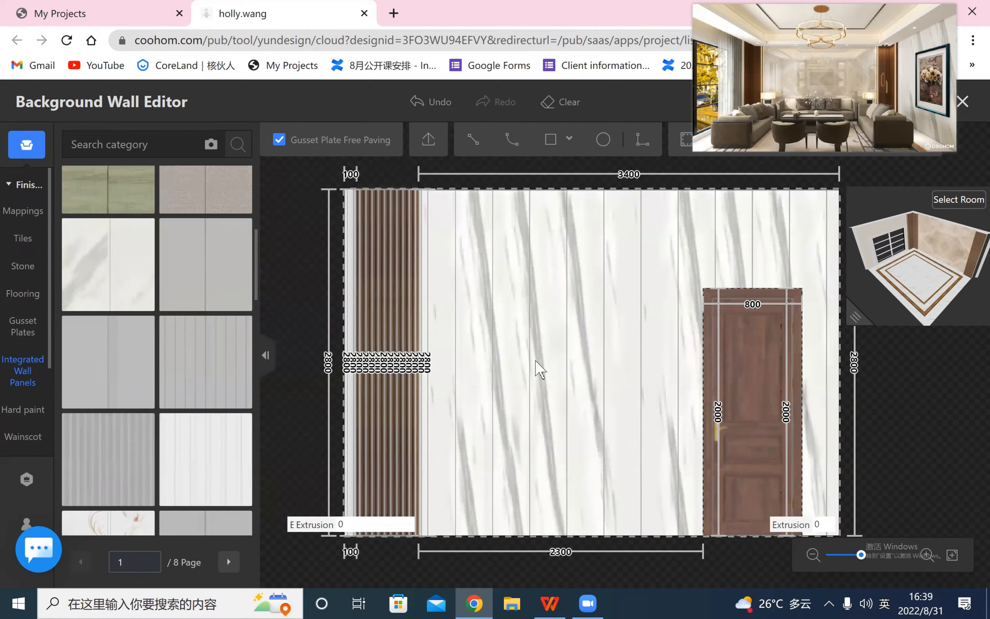
left_click(537, 370)
left_click_drag(881, 415, 836, 394)
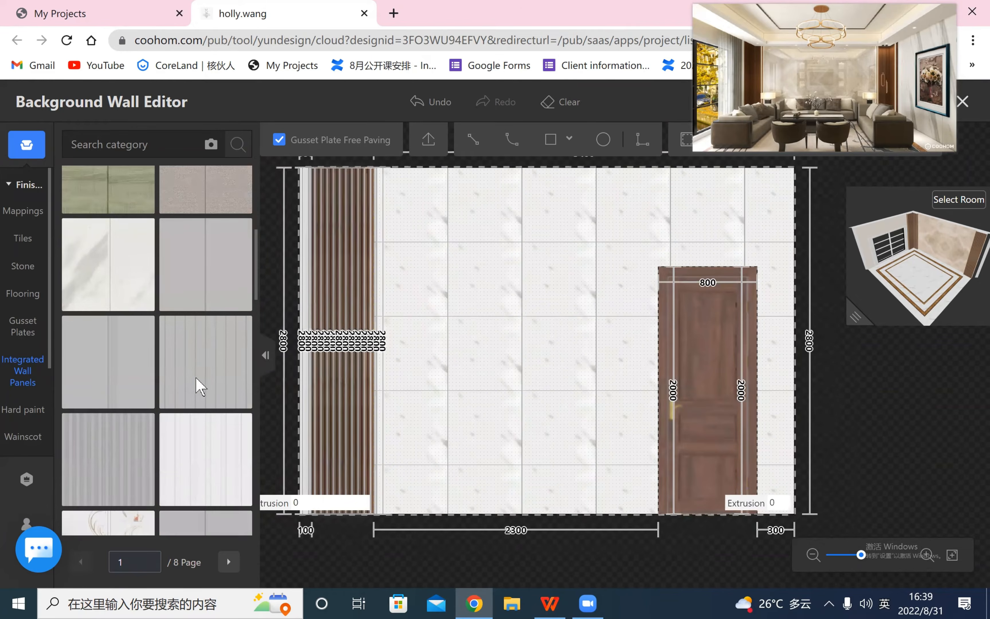
left_click(530, 424)
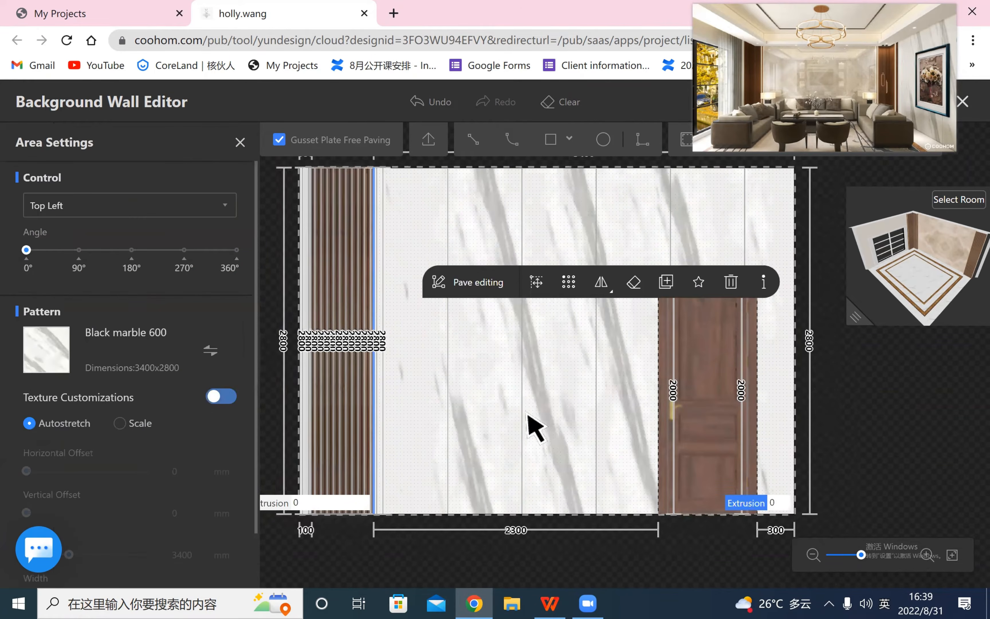
left_click(892, 428)
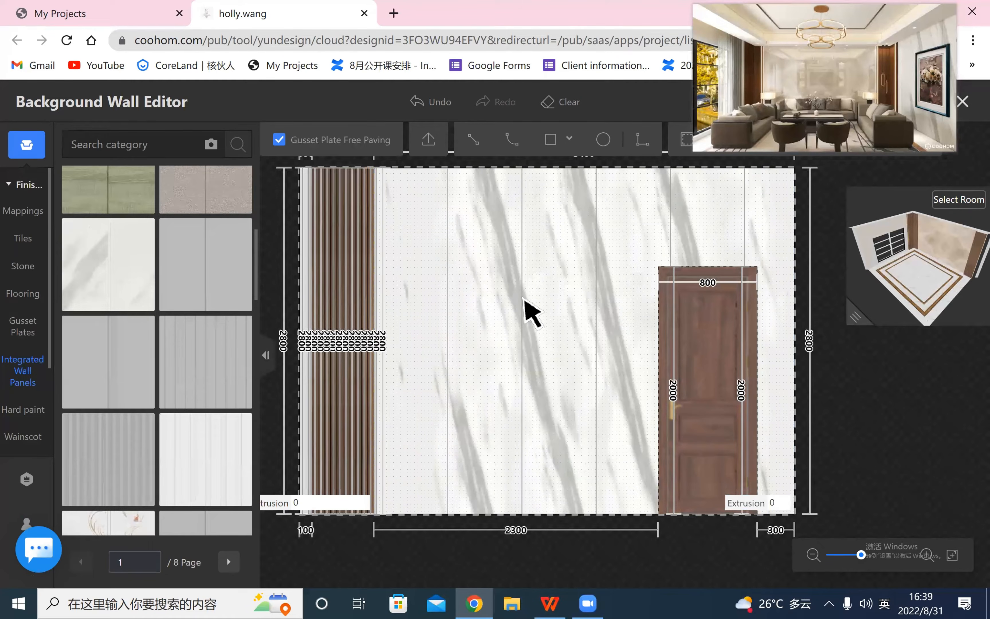
scroll(524, 303, "up", 2)
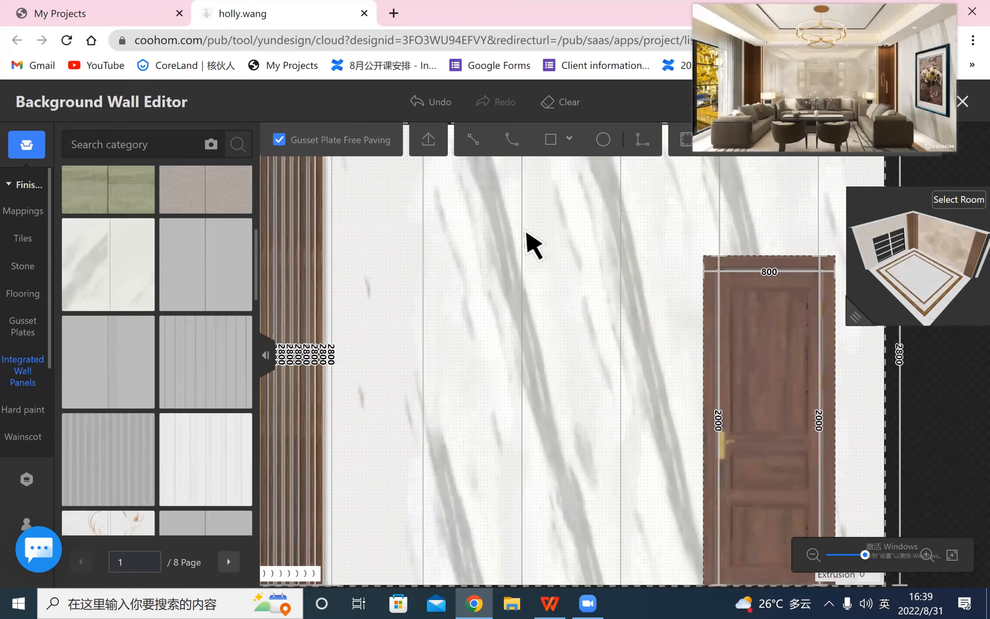
scroll(508, 331, "down", 3)
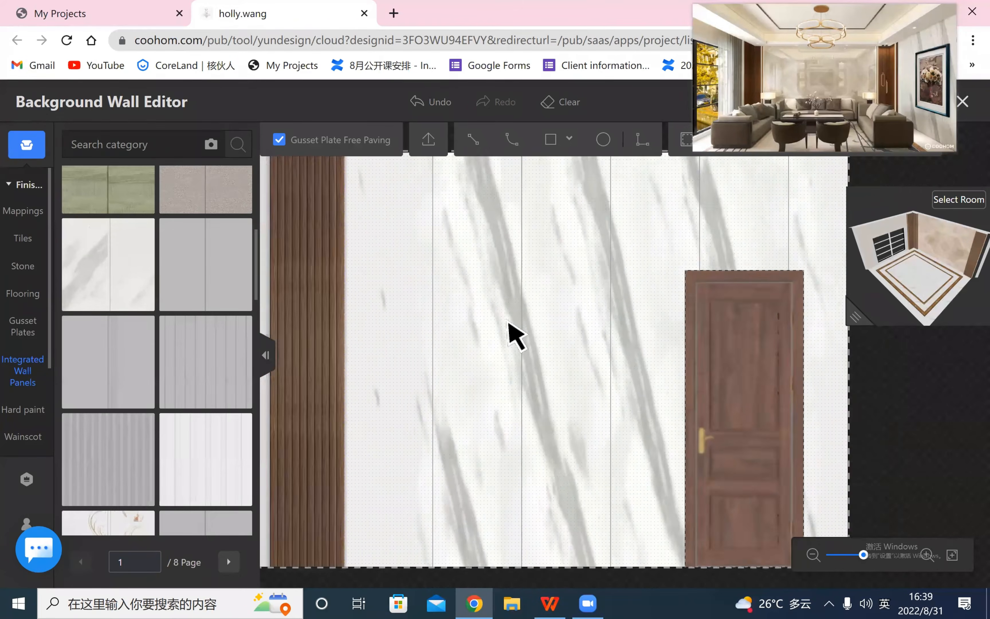
scroll(848, 388, "down", 1)
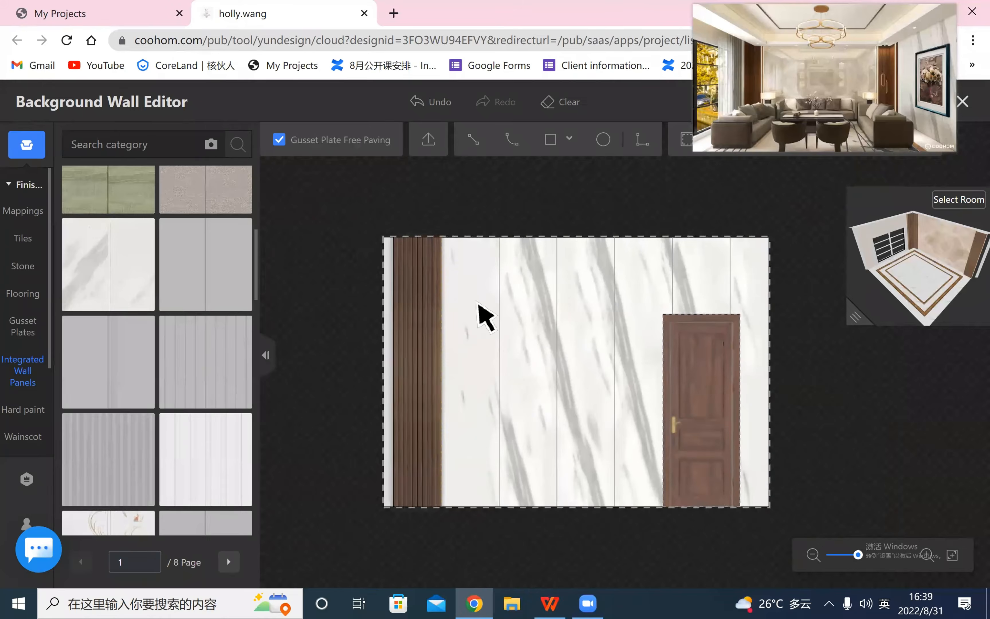
scroll(562, 315, "up", 1)
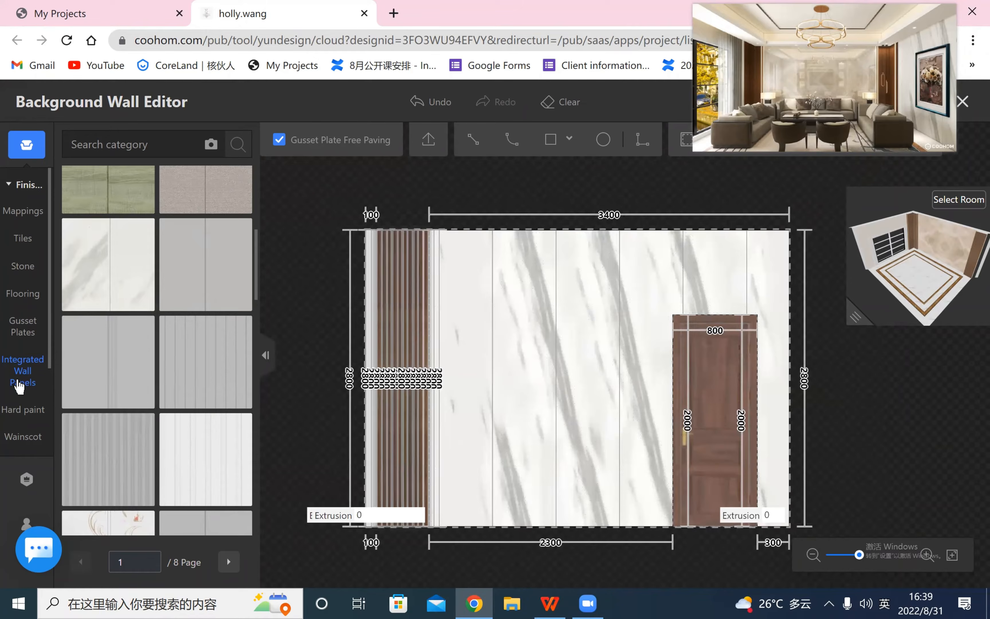
- Try replacing the door wall's main finish with the children's hot-air-balloon wallpaper from the Model Catalog
left_click(405, 314)
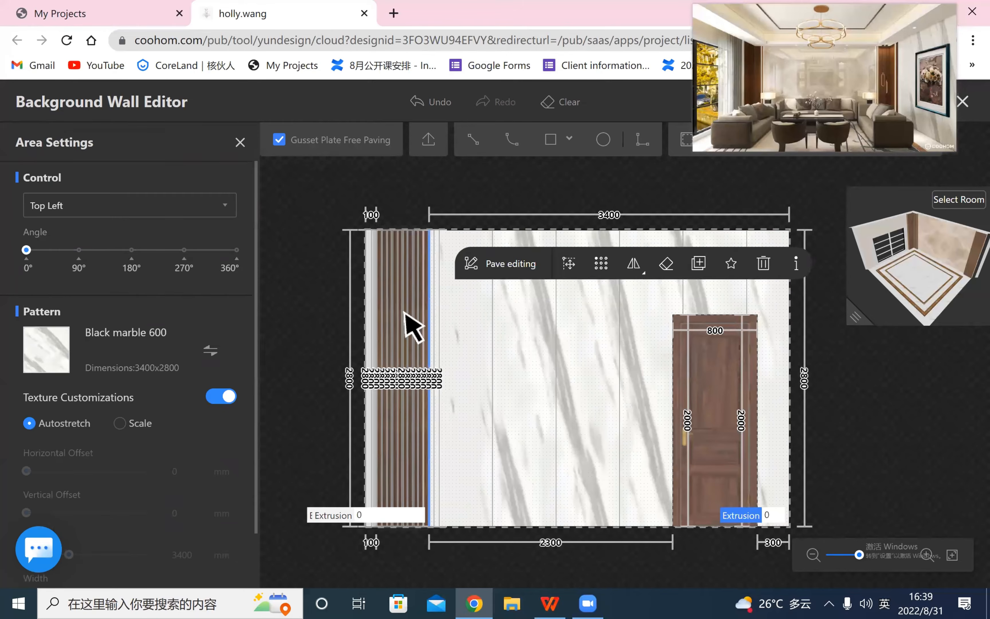
left_click(210, 349)
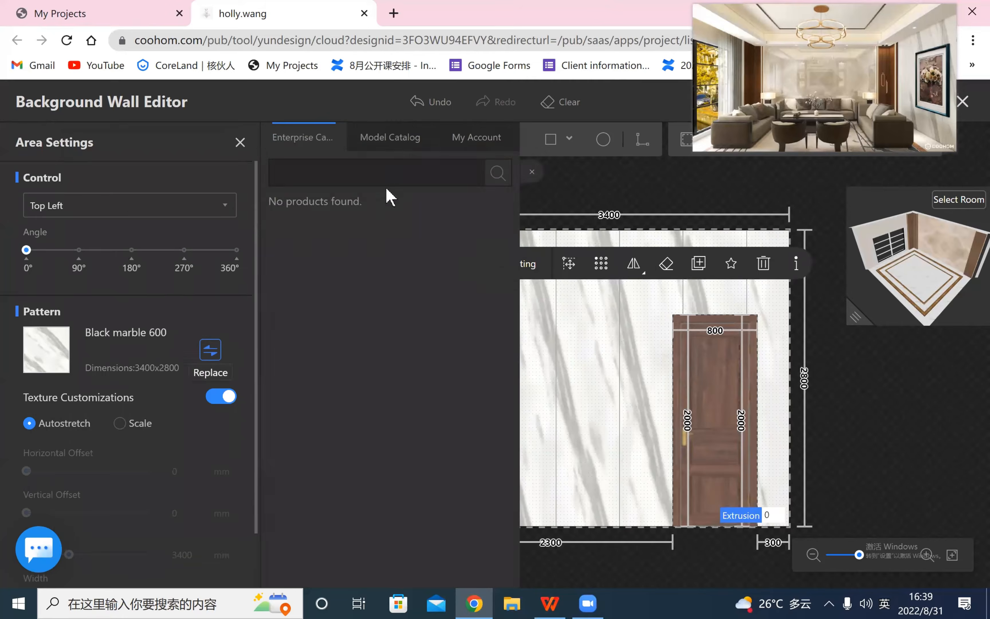
left_click(385, 148)
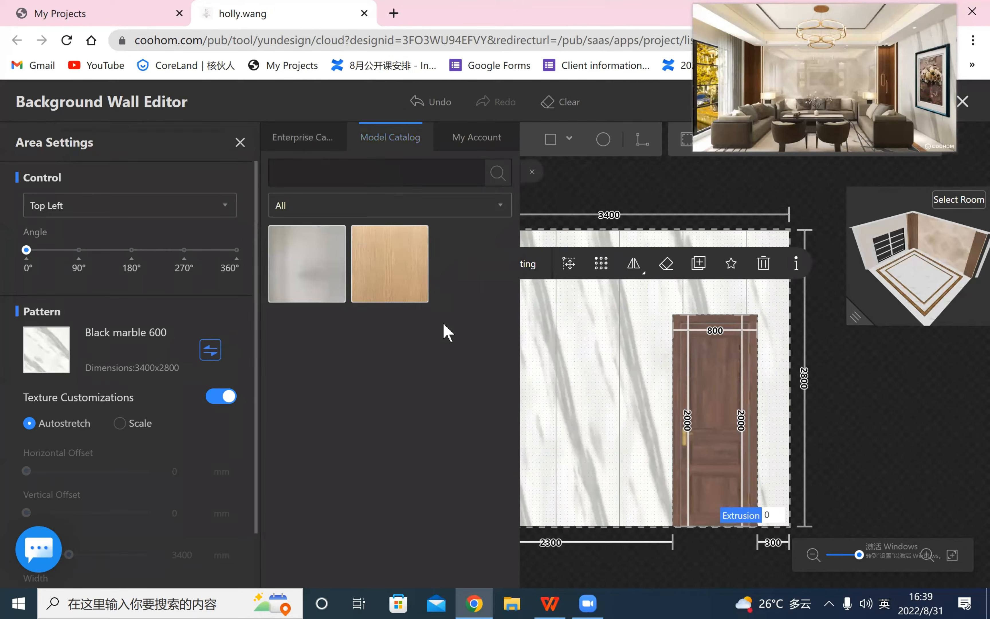
scroll(411, 352, "down", 2)
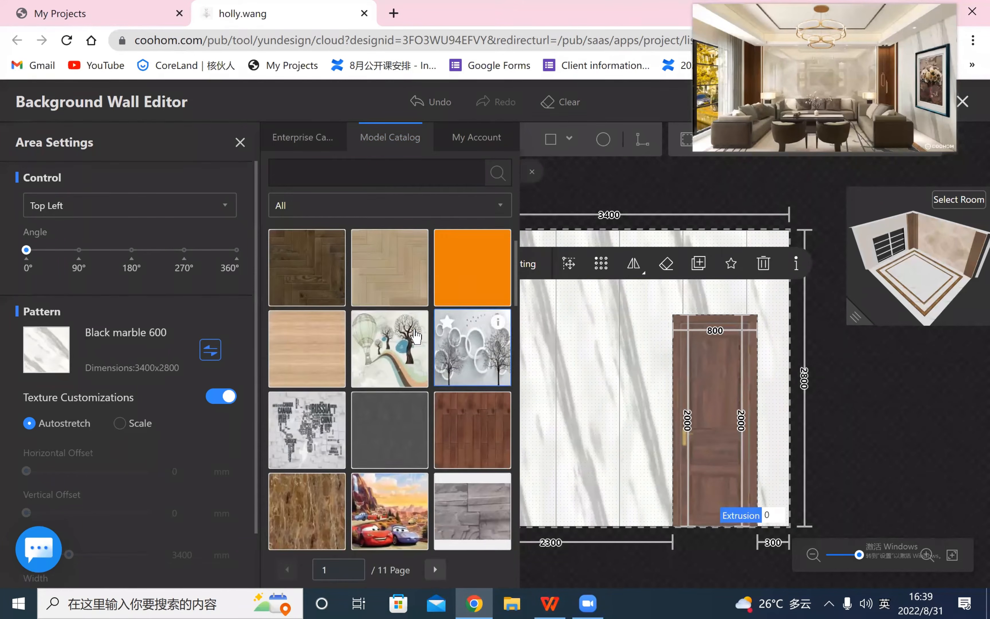
left_click(411, 354)
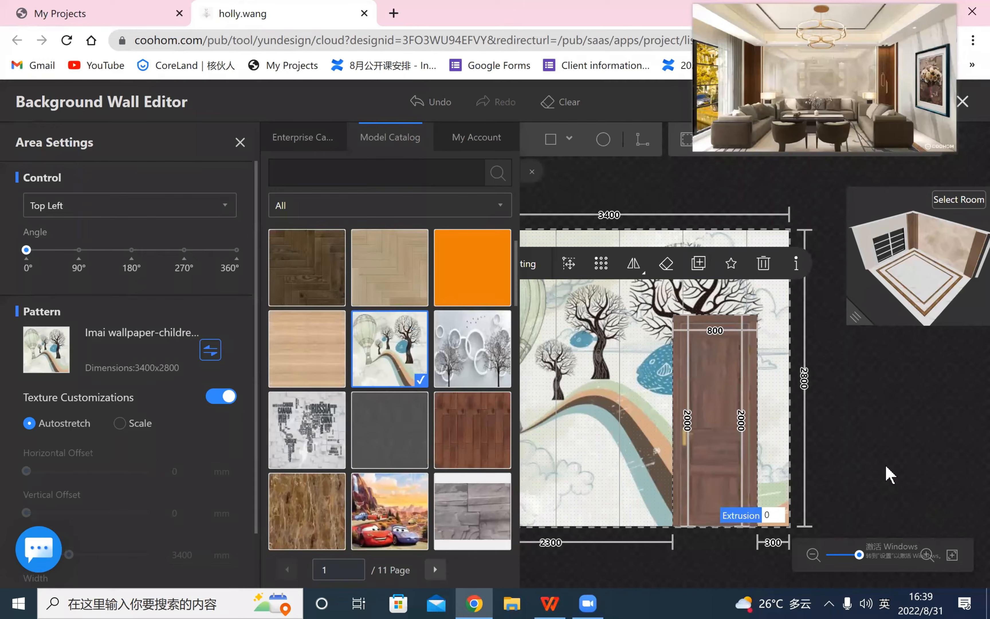
left_click(890, 474)
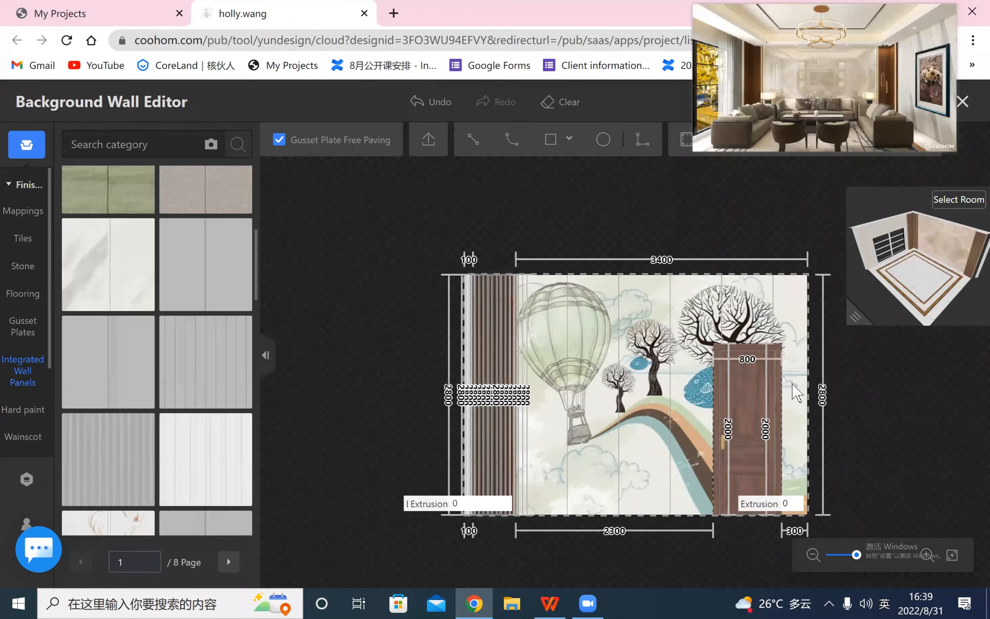
scroll(874, 411, "up", 3)
scroll(563, 367, "down", 1)
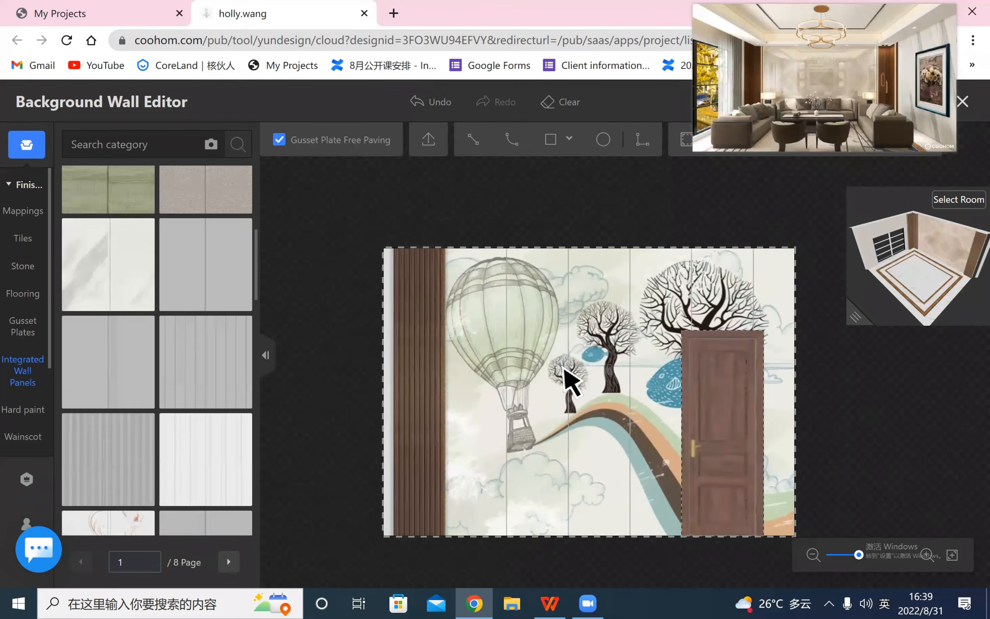
- Undo the balloon wallpaper and restore the autostretched Black marble 600 finish on the door wall's main area
key("ctrl+z")
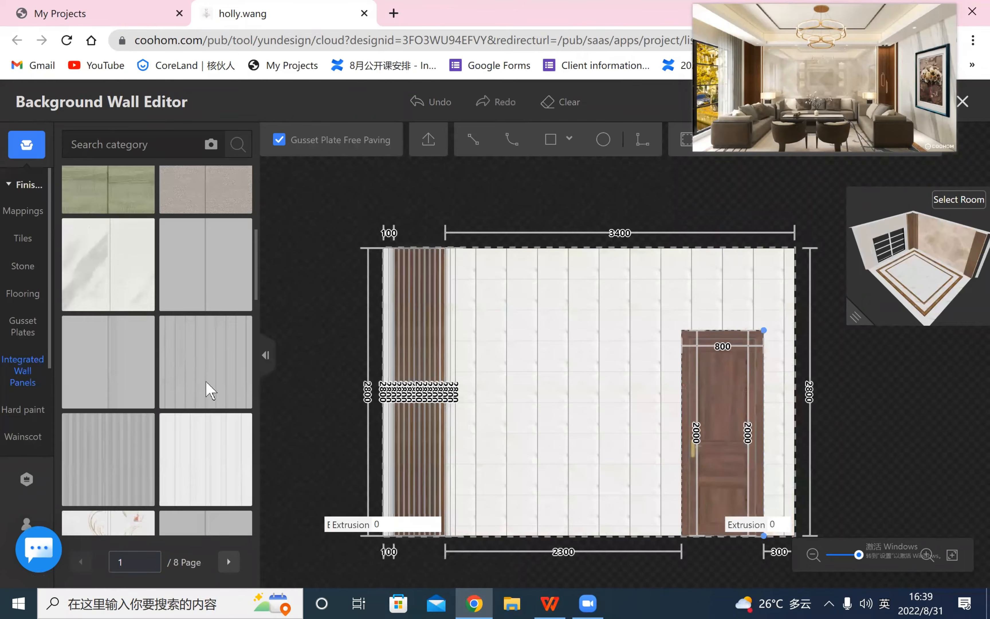
left_click(211, 390)
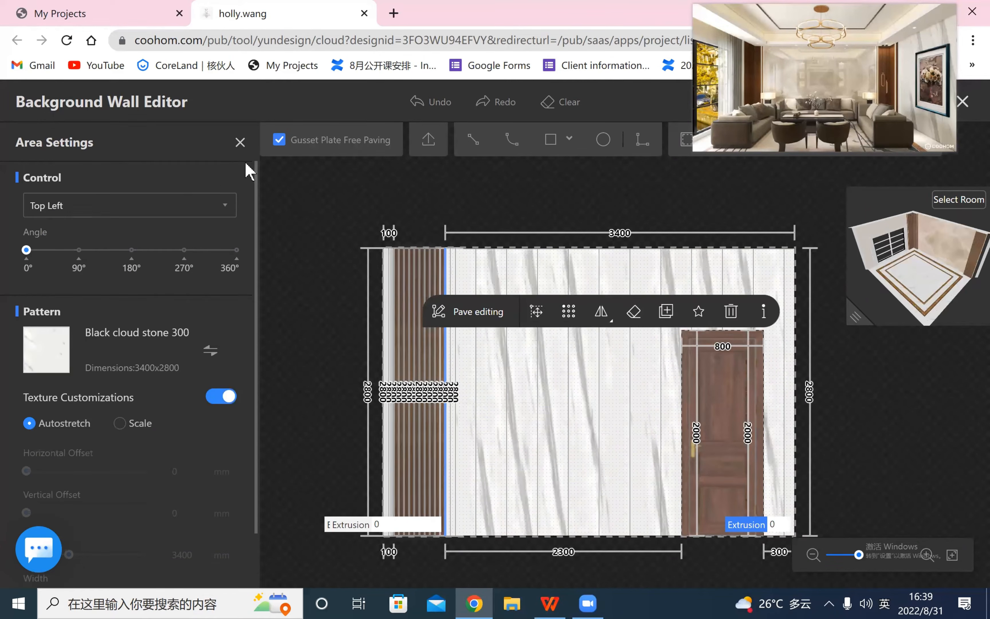
left_click(107, 373)
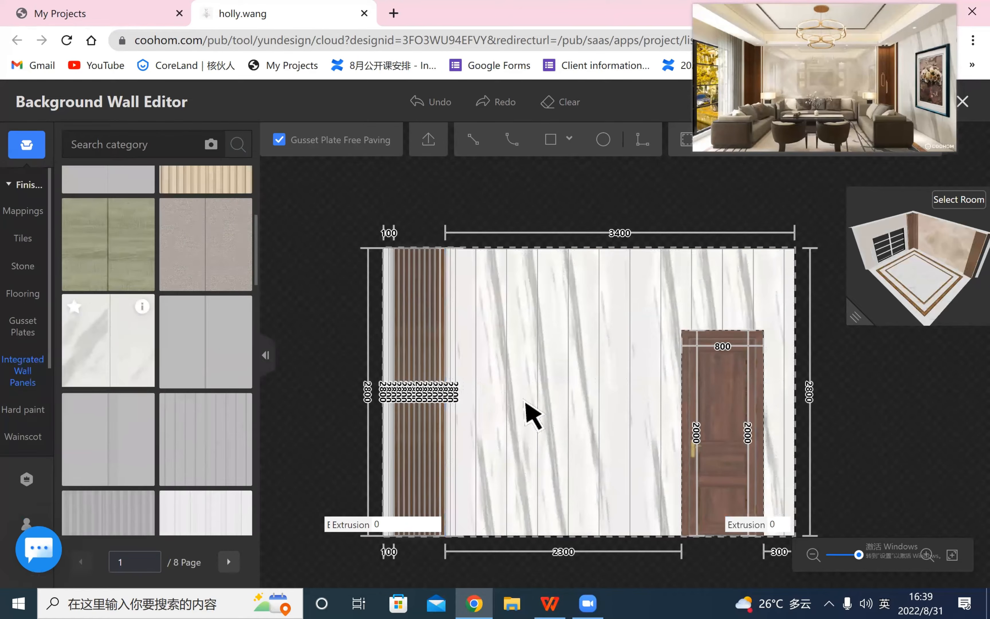
left_click(532, 404)
left_click(765, 437)
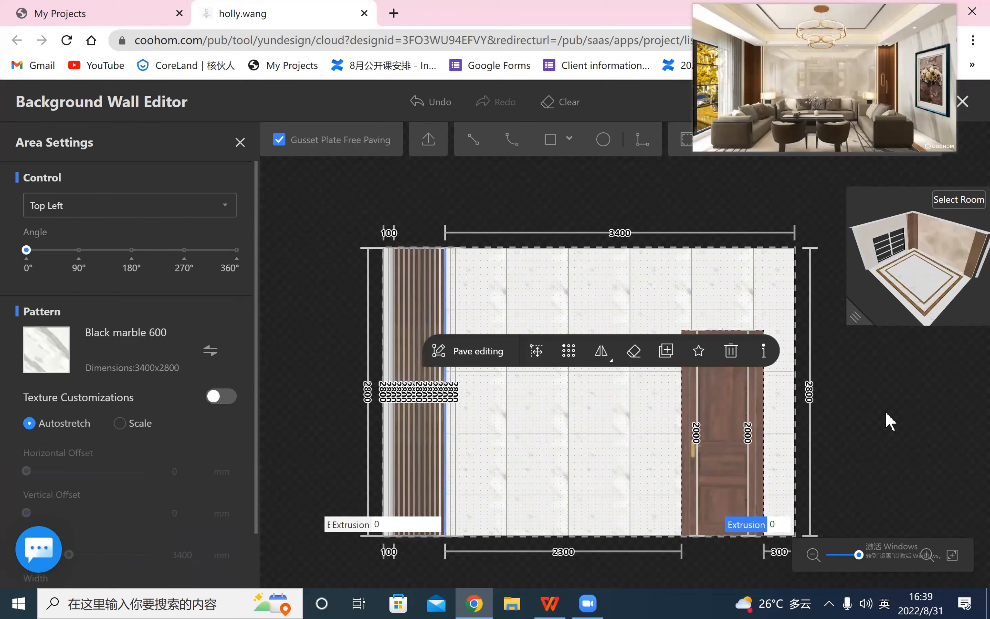
left_click(359, 295)
scroll(355, 298, "down", 3)
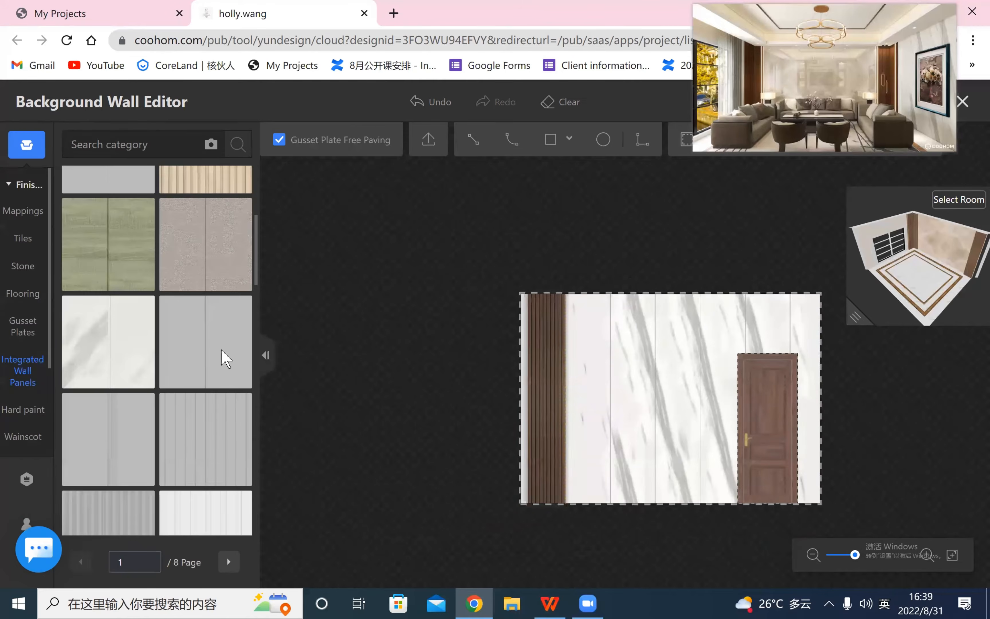
- Browse the Model Catalog's replacement finishes for the door wall's marble area
left_click(605, 376)
left_click(208, 350)
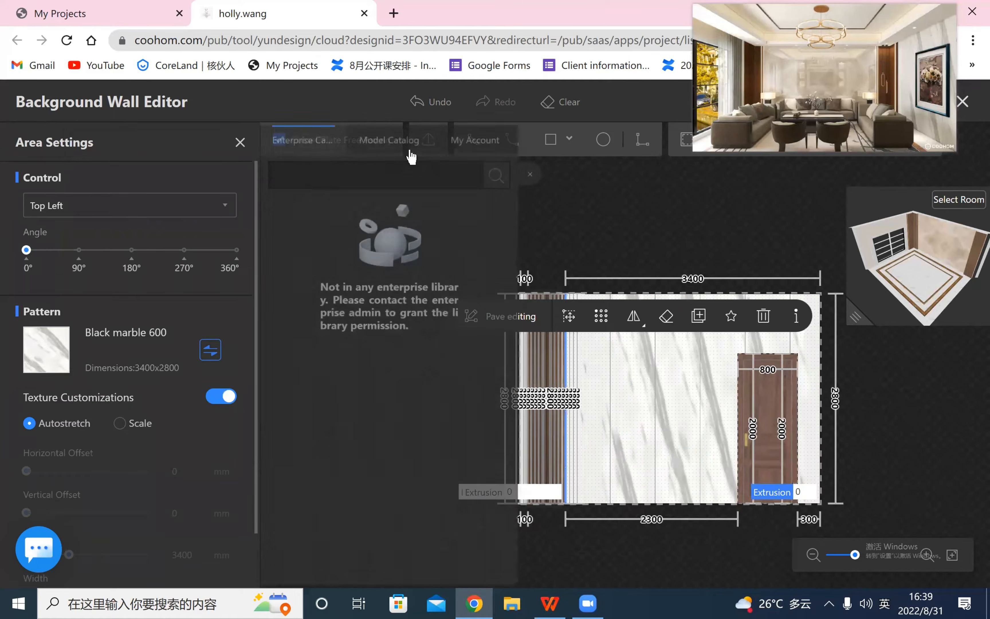
left_click(405, 148)
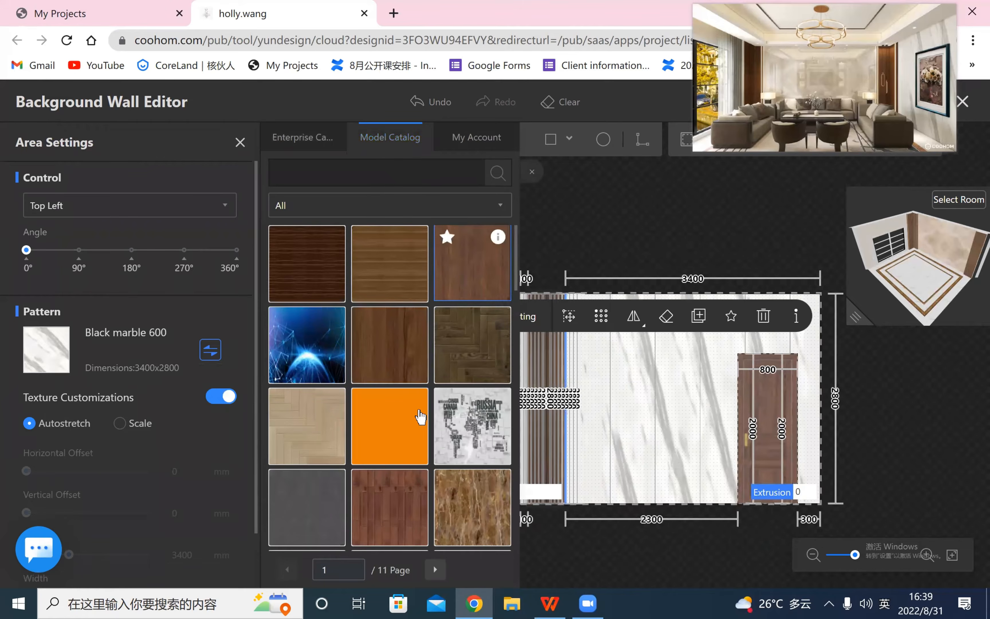
scroll(479, 458, "down", 5)
scroll(479, 458, "down", 10)
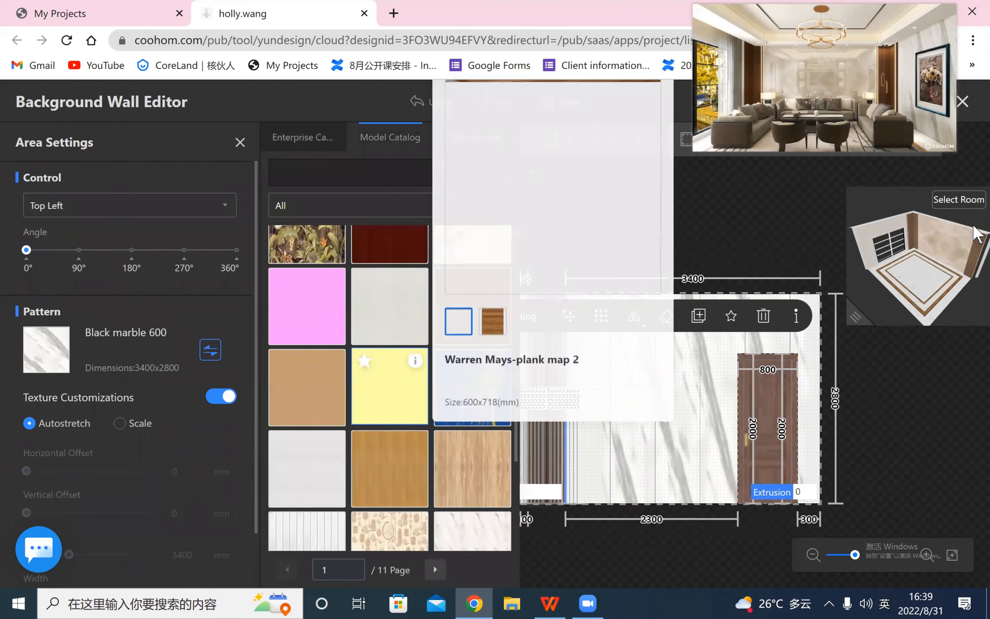
- Leave the wall editor and examine the back wall and door wall in the 3D room
left_click(929, 175)
right_click_drag(738, 442, 586, 412)
scroll(586, 412, "up", 3)
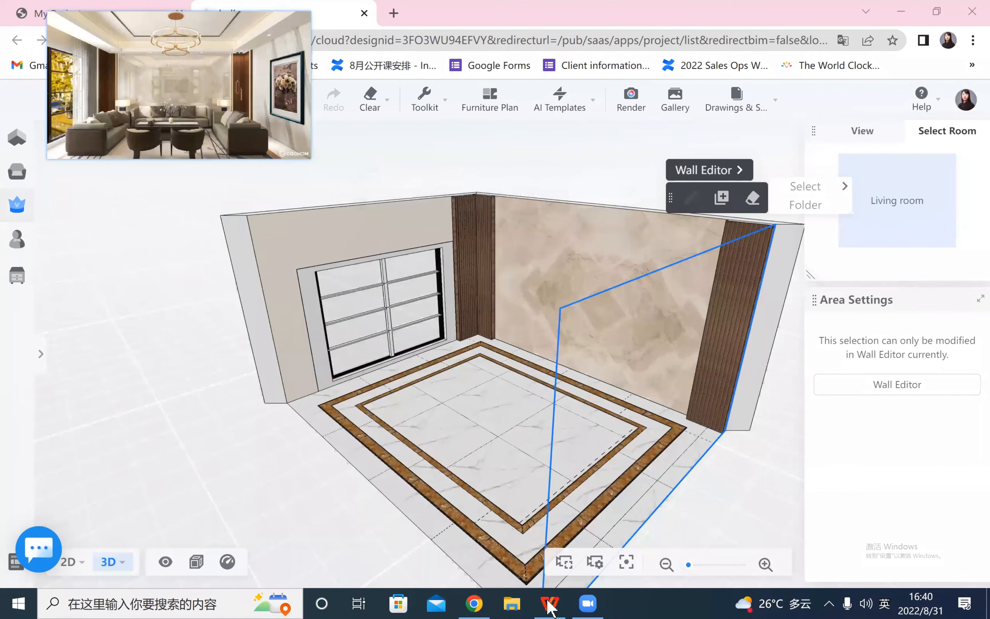
left_click_drag(742, 579, 749, 582)
left_click_drag(796, 501, 468, 194)
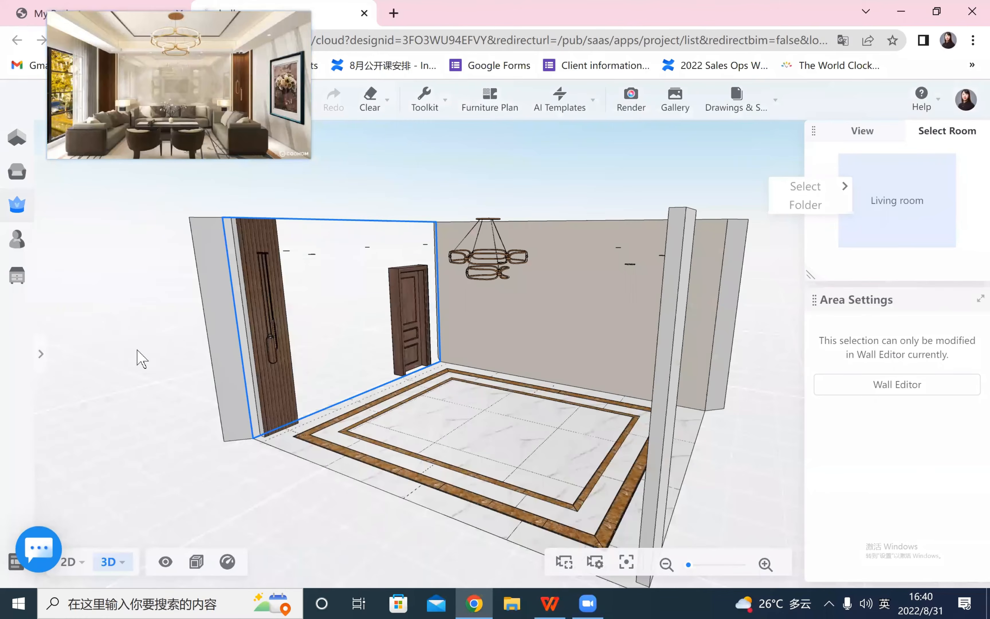
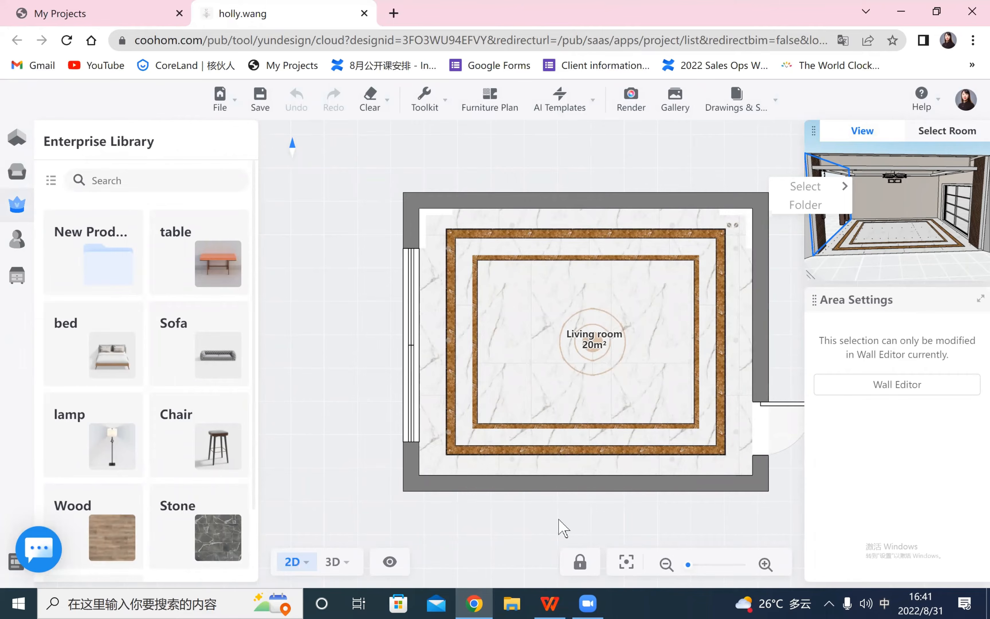
- Open the full list of favorited models and preview the VD1066-2box TV stand and the Combine sofas set
left_click(46, 172)
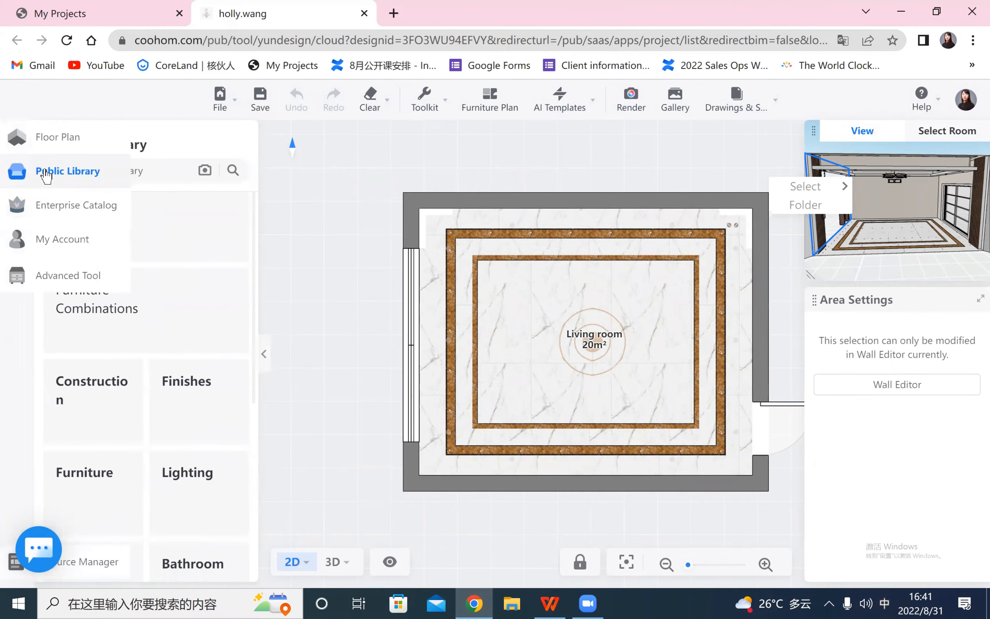
mouse_move(39, 282)
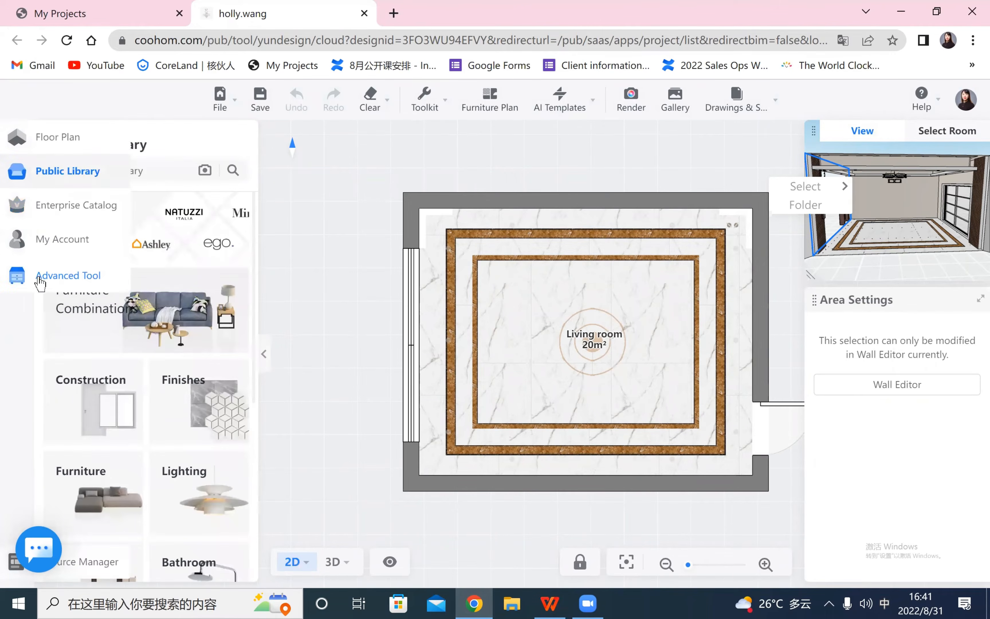
left_click(41, 245)
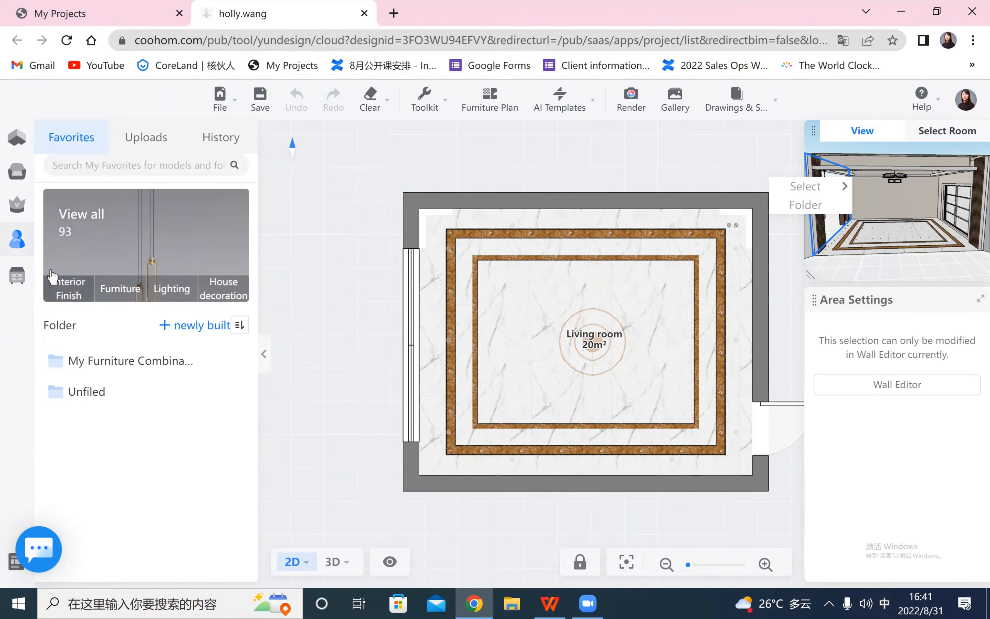
mouse_move(26, 251)
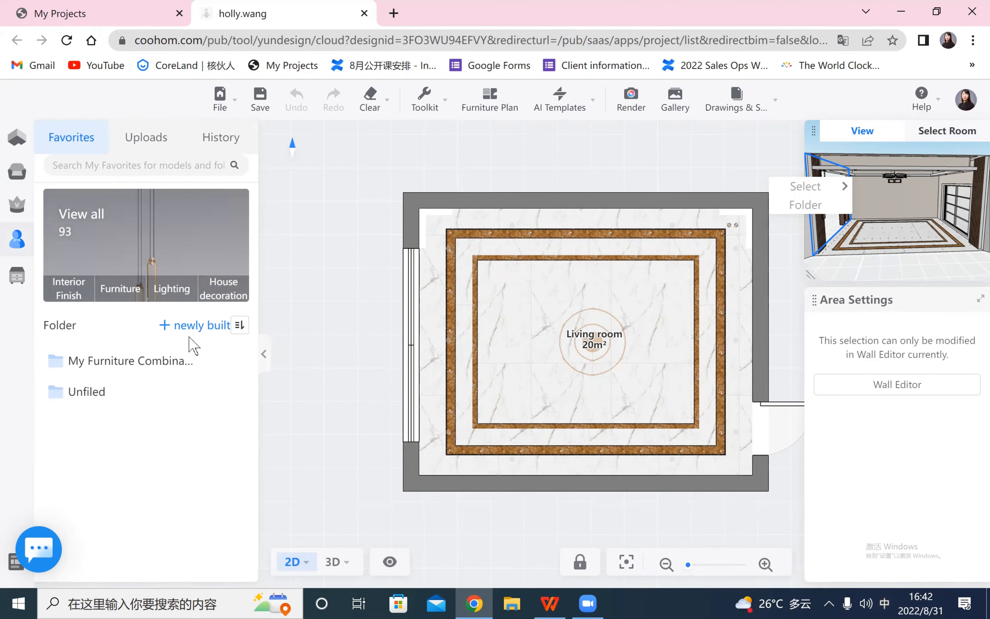
left_click(108, 287)
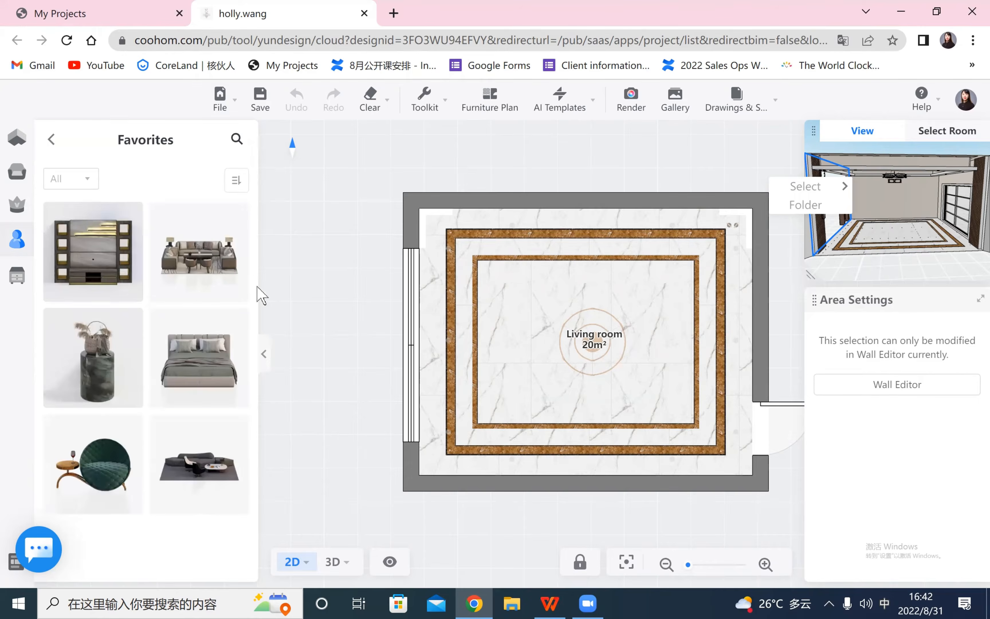
mouse_move(129, 221)
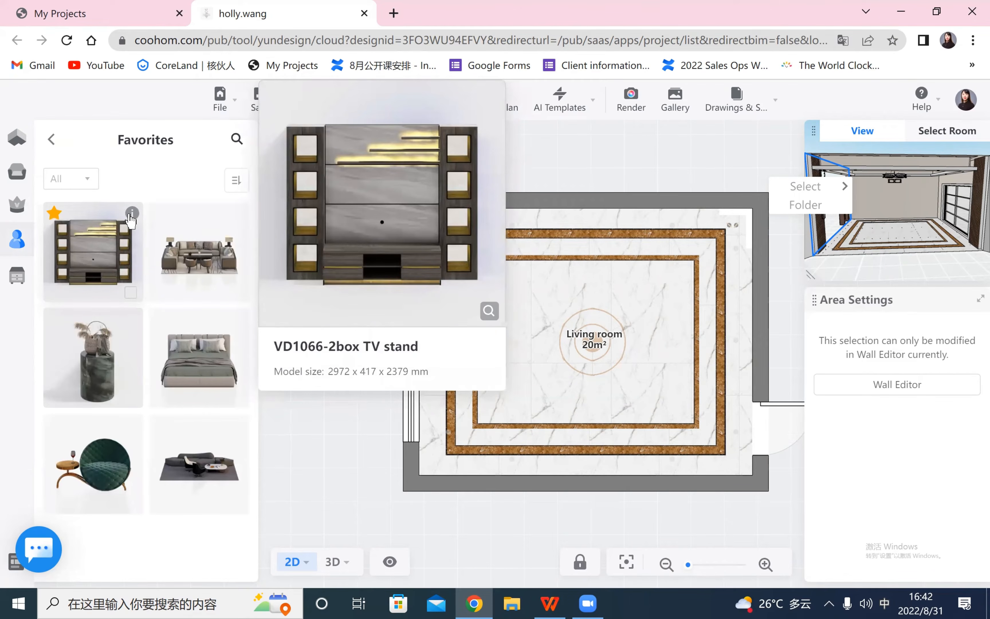
mouse_move(237, 223)
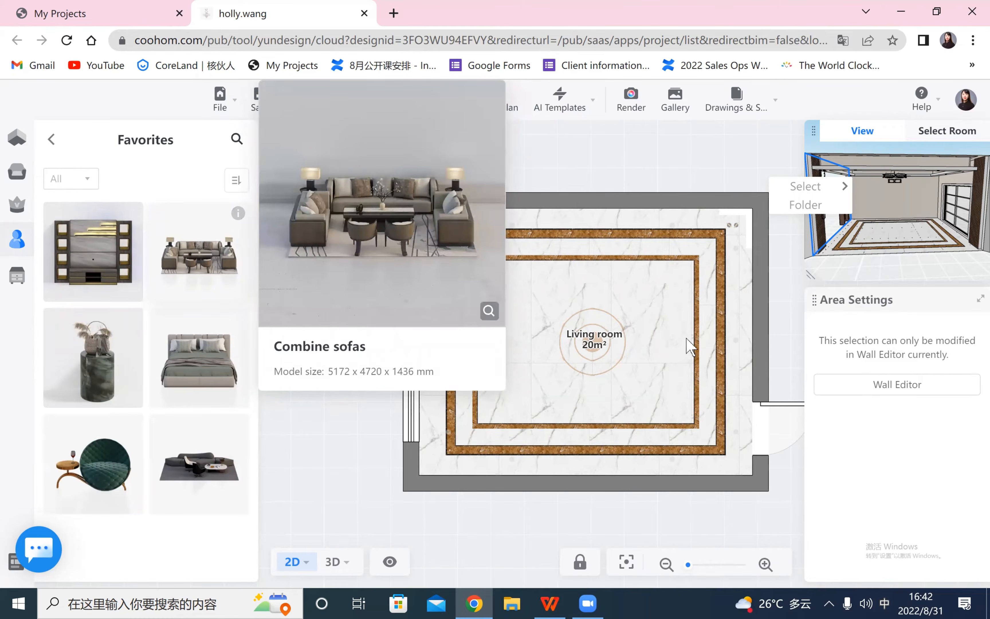
- Place the favorited VD1066-2box TV stand near the middle of the lower wall in the floor plan, facing into the room
left_click_drag(698, 499, 647, 480)
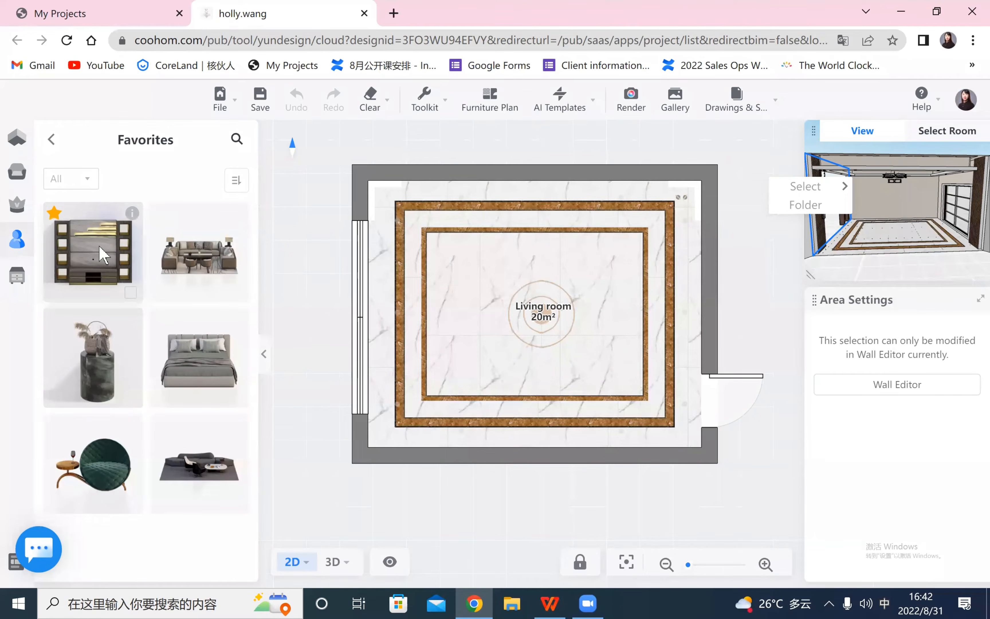
left_click_drag(100, 254, 541, 442)
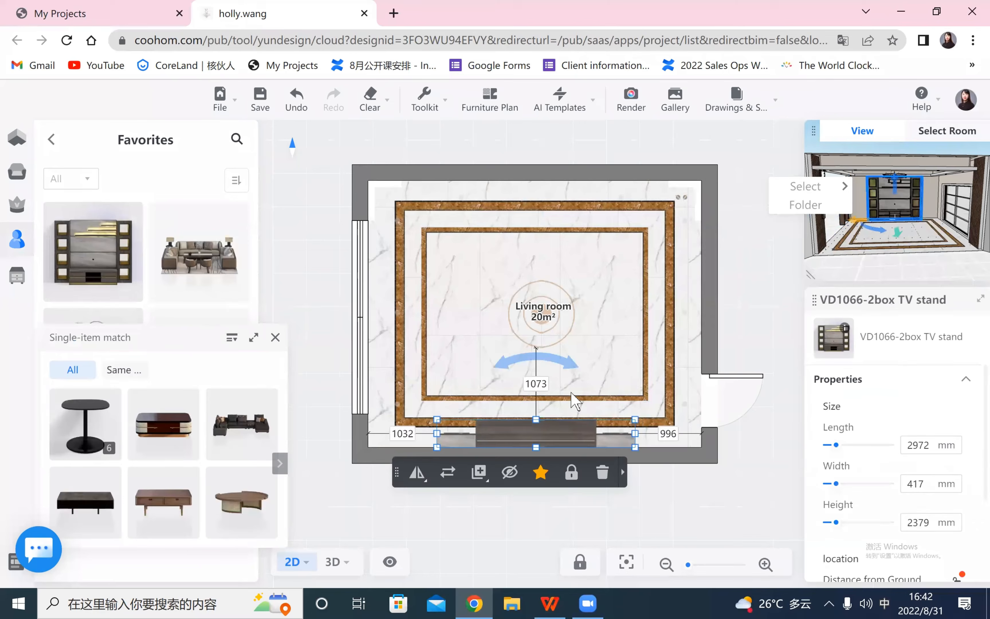
mouse_move(571, 375)
left_mouse_down()
mouse_move(509, 381)
mouse_move(515, 395)
mouse_move(559, 375)
mouse_move(577, 383)
left_mouse_up()
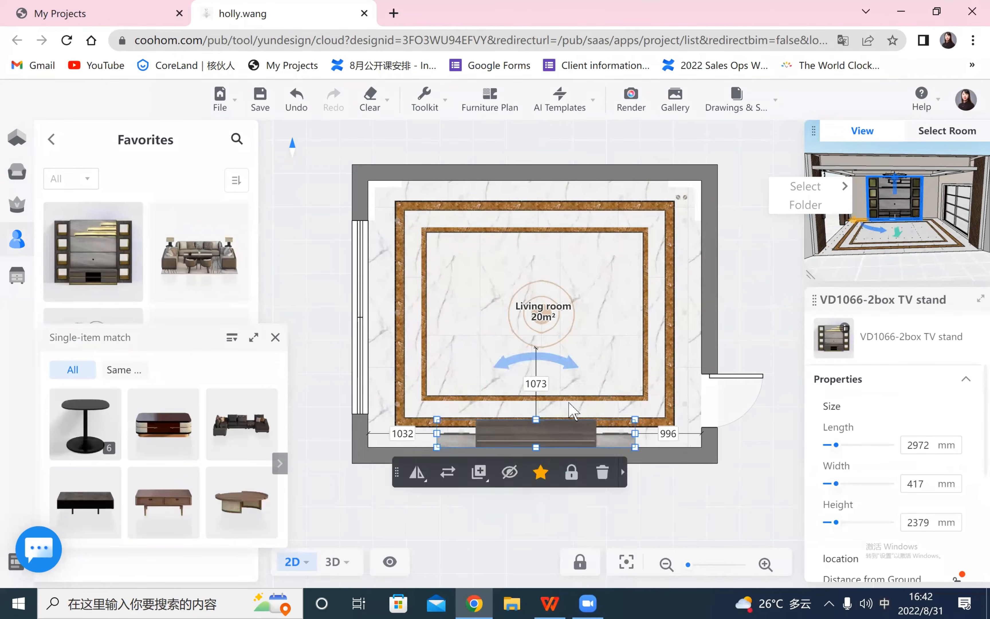
- Set the TV stand's length to 3000 mm and nudge it along the wall to about 1030 mm and 970 mm from the side walls
double_click(926, 443)
type("30")
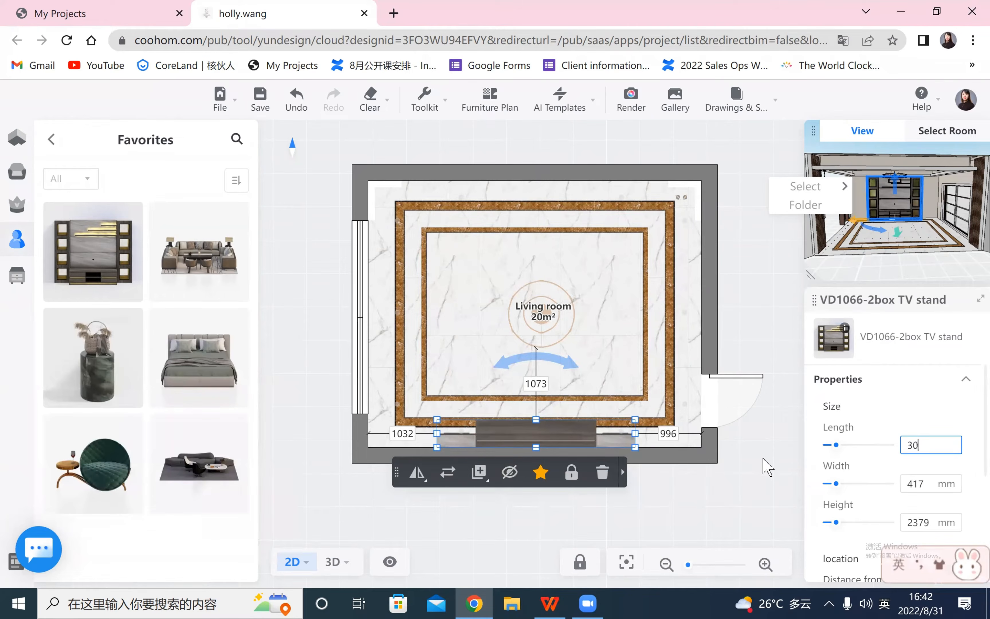
type("00")
key("Return")
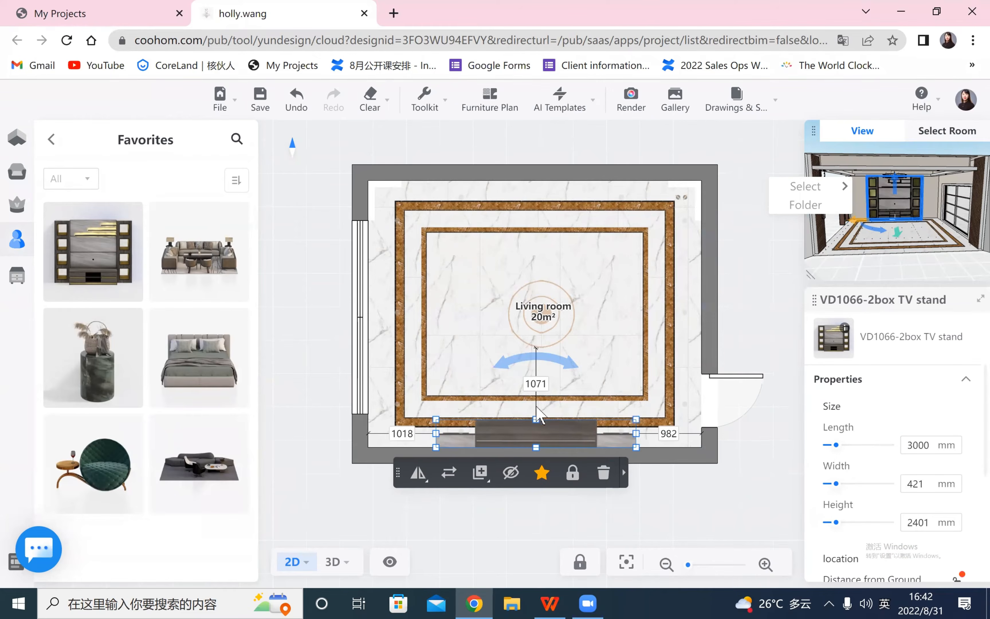
left_click_drag(535, 425, 538, 419)
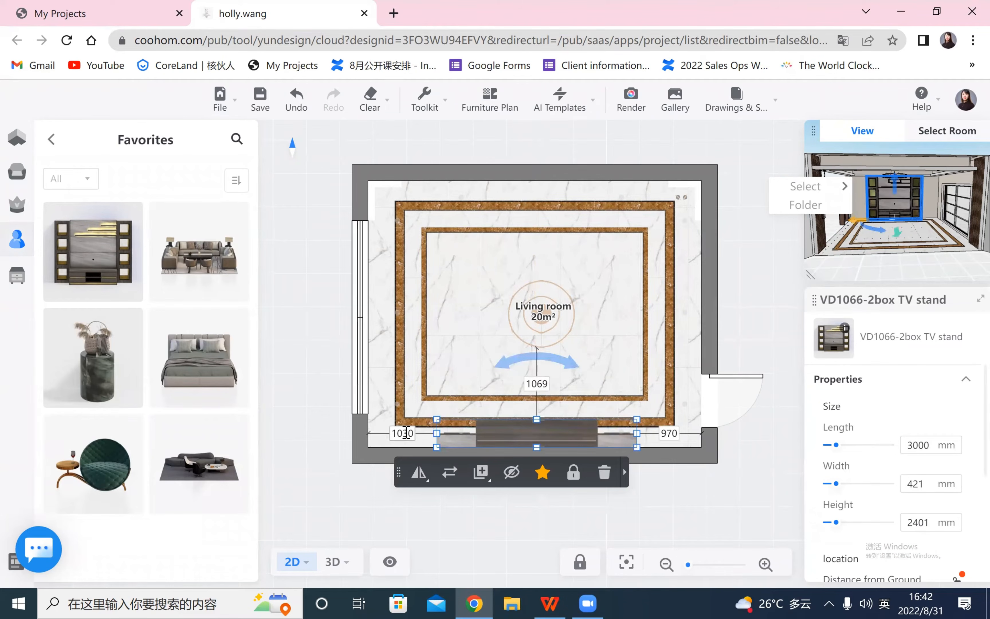
- Try the TV stand at 1000 mm and 1200 mm from the window-side wall
left_click(406, 432)
type("1000")
key("Return")
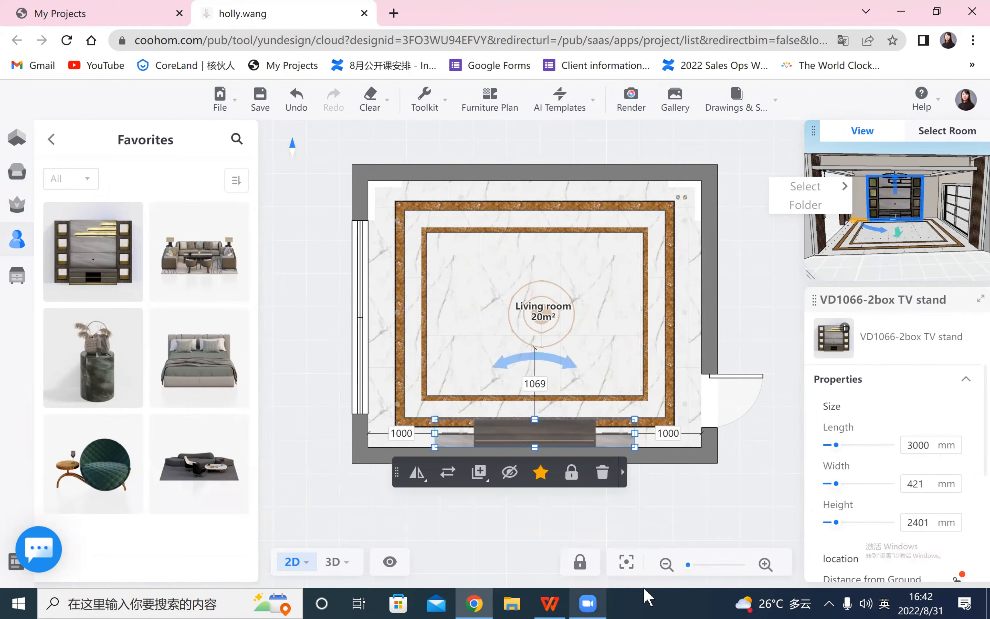
left_click(406, 433)
type("1200")
key("Return")
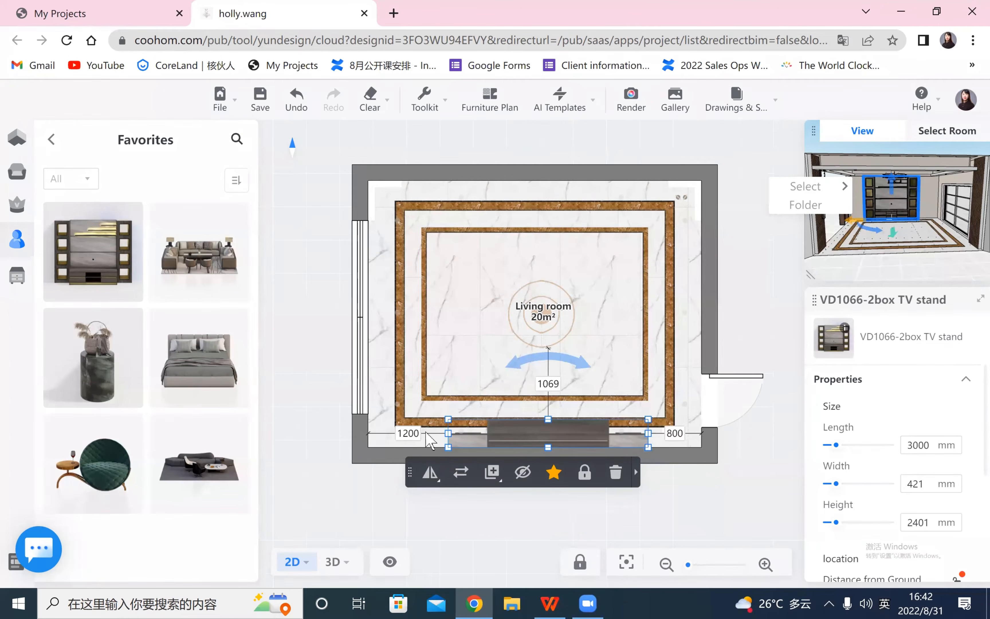
- Set the TV stand's distance from the window-side wall to 1100 mm and deselect it
left_click(414, 431)
type("1100")
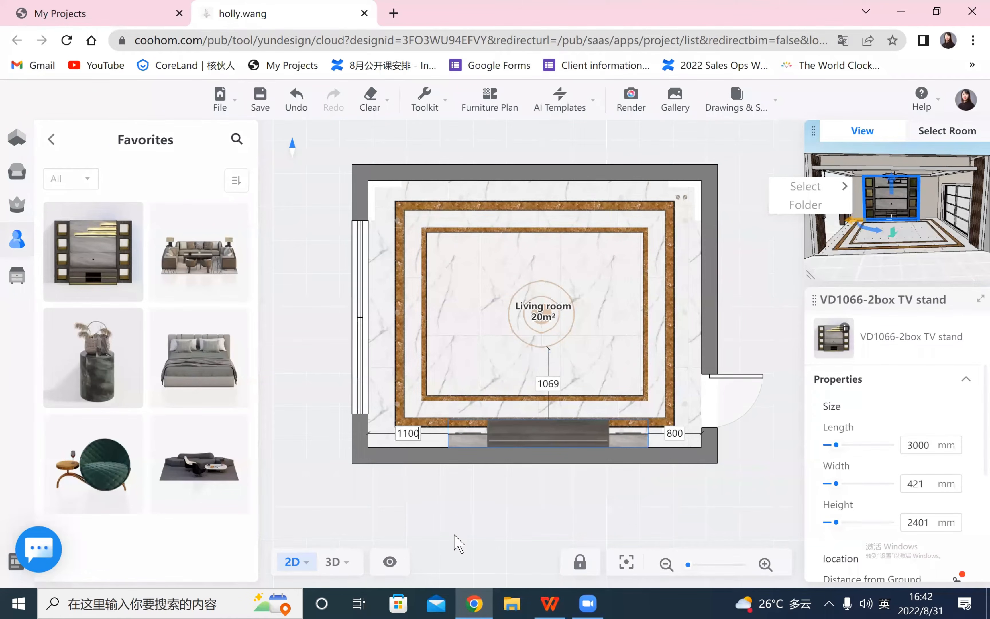
key("Return")
key("Escape")
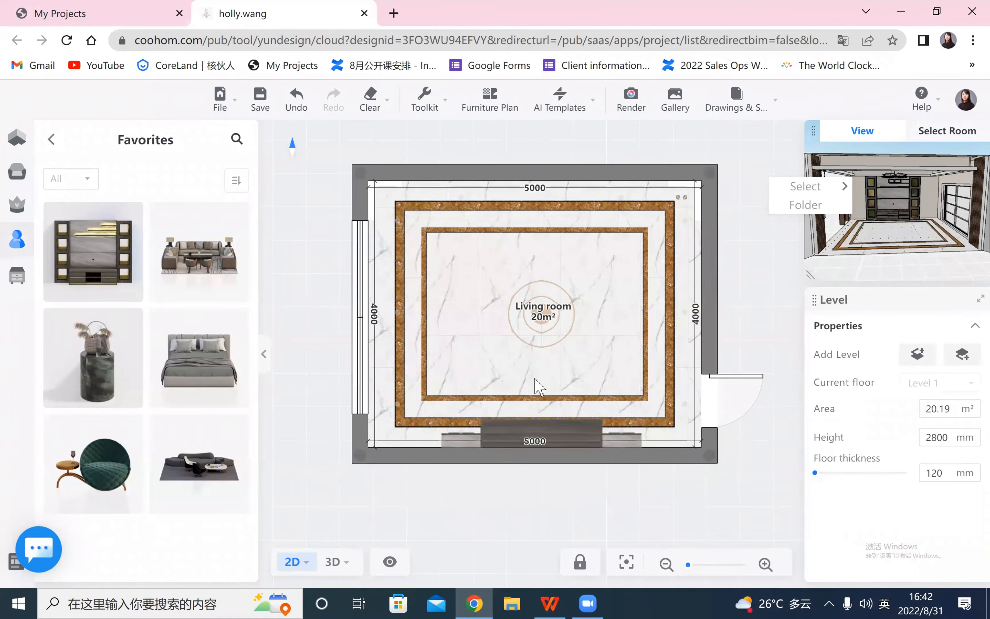
- Place the favorite Combine sofas set in the living room, turned so the long sofa is on the side opposite the TV stand
mouse_move(224, 235)
mouse_move(236, 215)
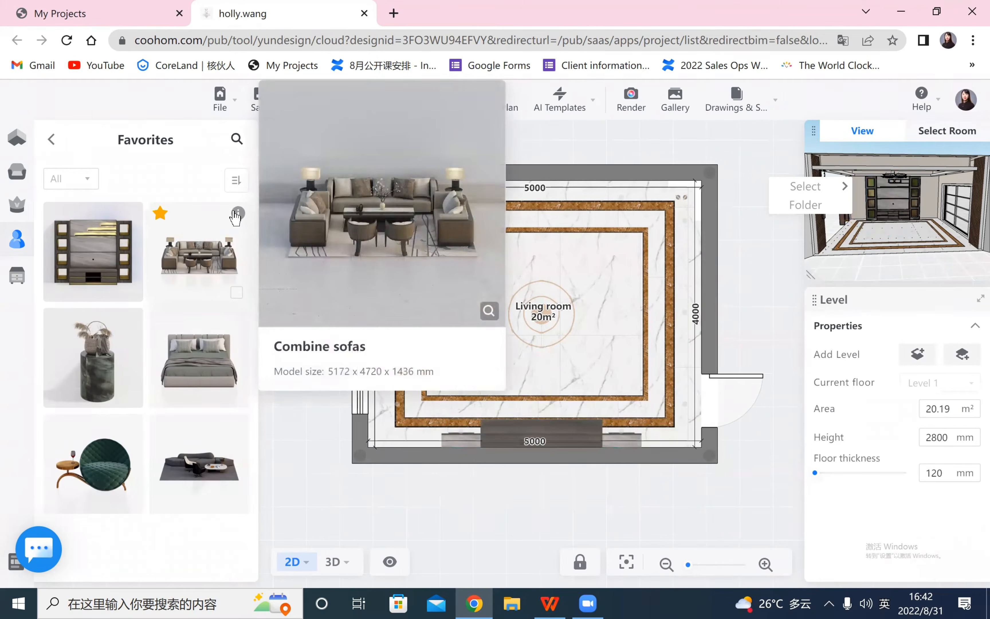
left_click_drag(216, 256, 586, 293)
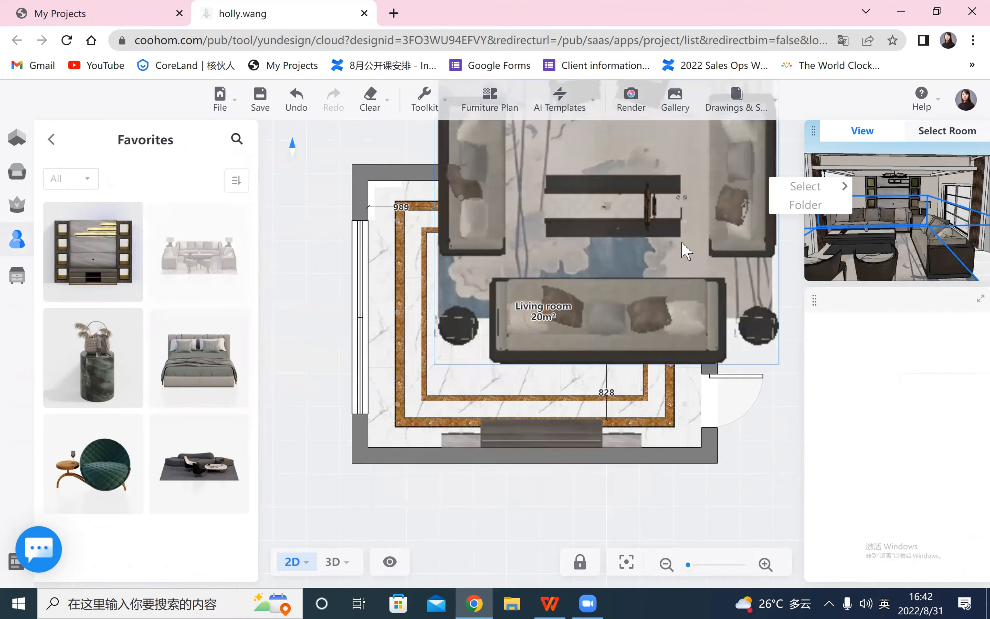
left_click(676, 256)
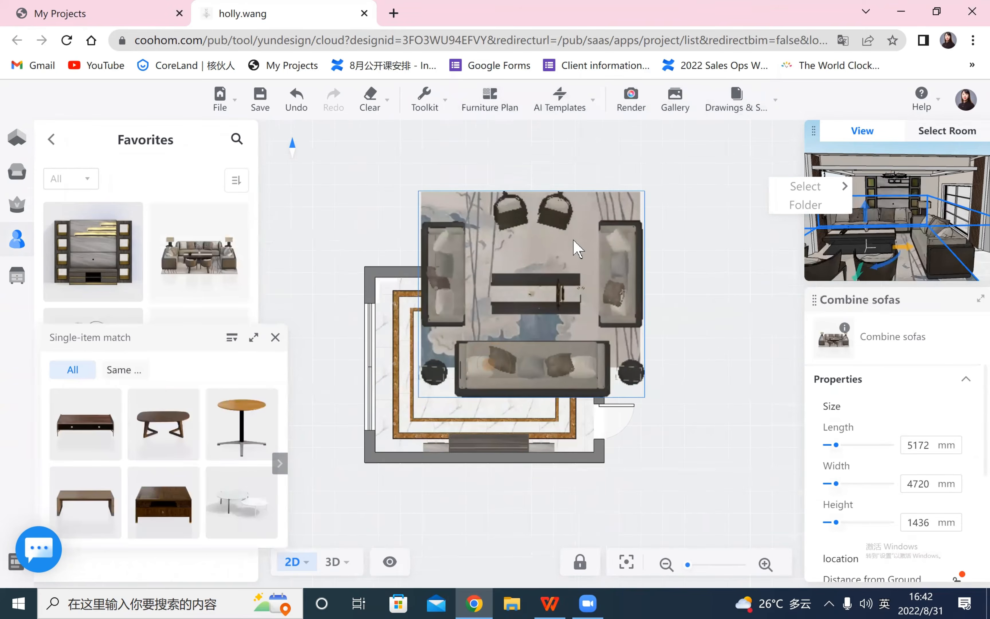
left_click_drag(570, 230, 629, 278)
- Set the sofa set's length to 3000 mm with proportional scaling on
left_click(939, 445)
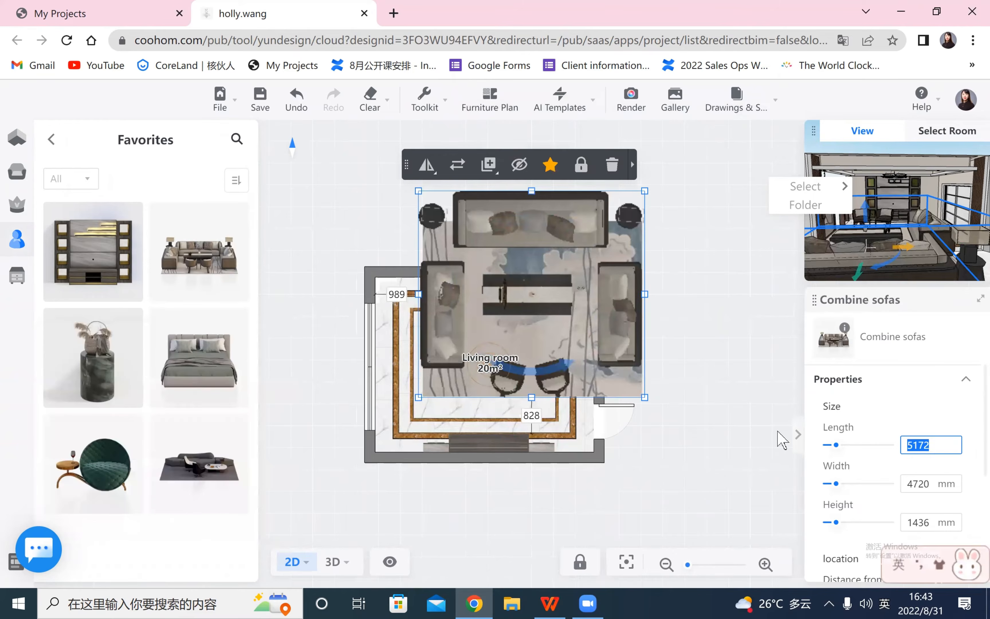
scroll(882, 454, "down", 3)
scroll(881, 458, "up", 2)
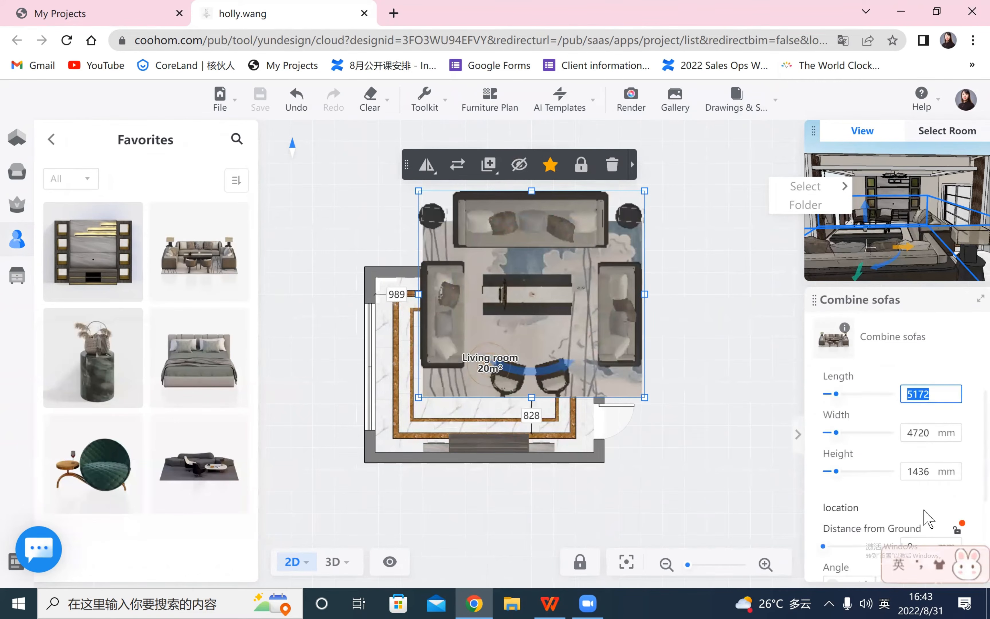
left_click_drag(918, 566, 625, 523)
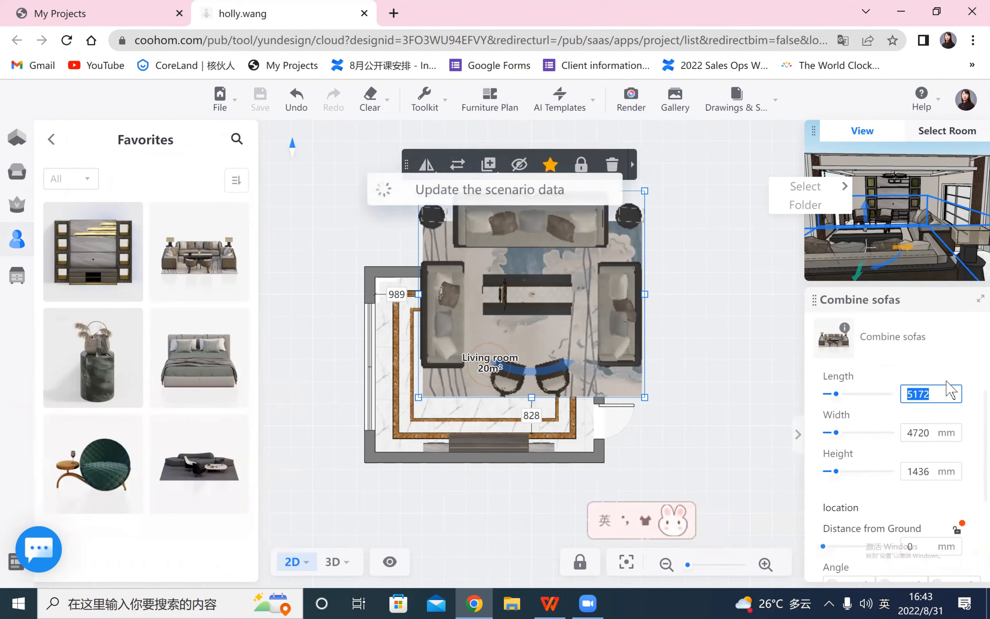
left_click(980, 298)
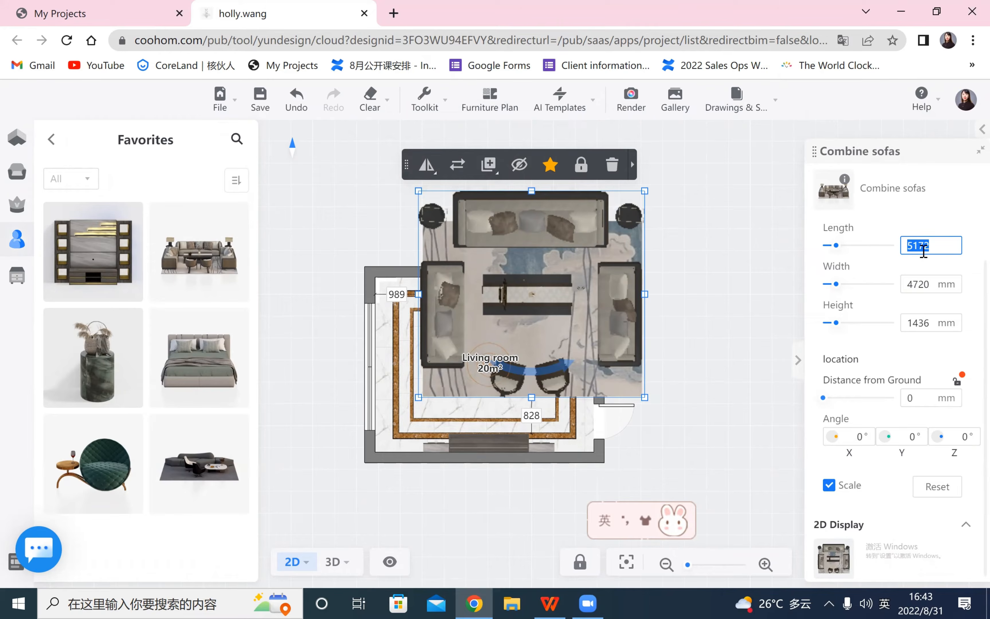
type("3000")
key("Return")
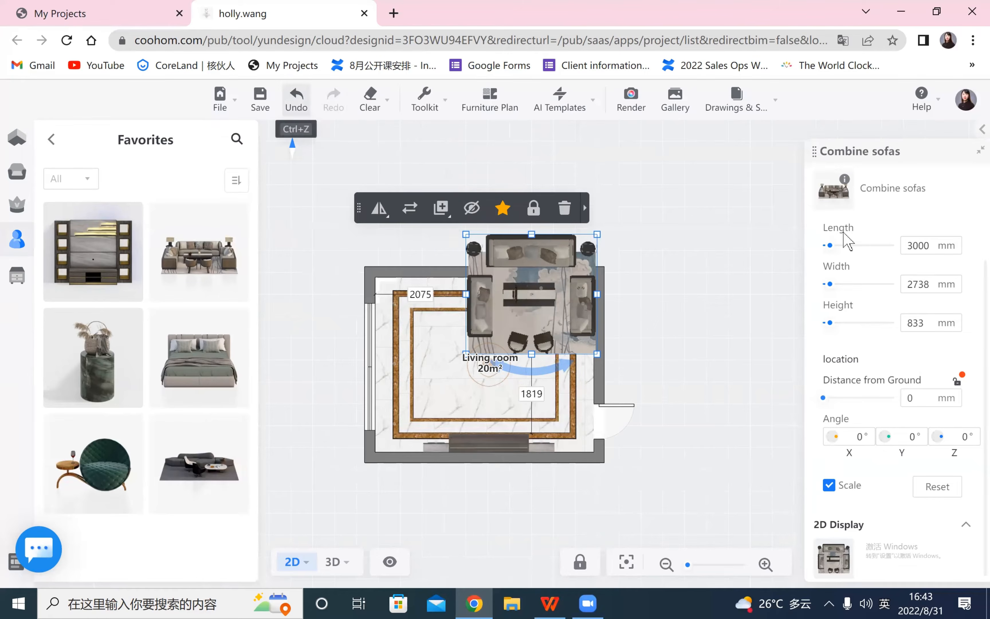
- Try a 2800 mm length for the sofa set without proportional scaling, undo it and turn proportional scaling back on
left_click(829, 485)
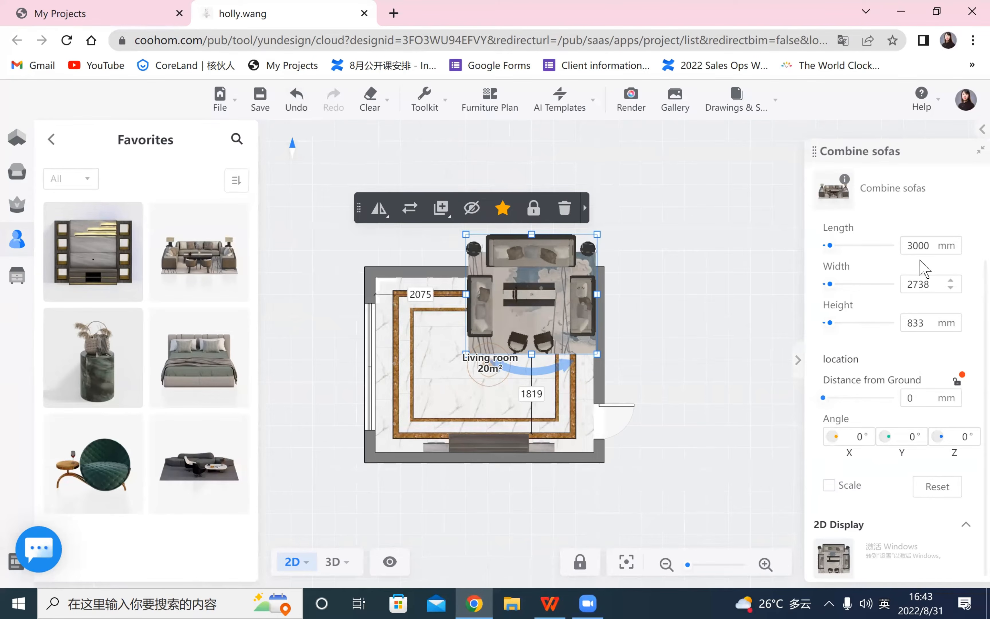
left_click(926, 245)
type("2800")
key("Return")
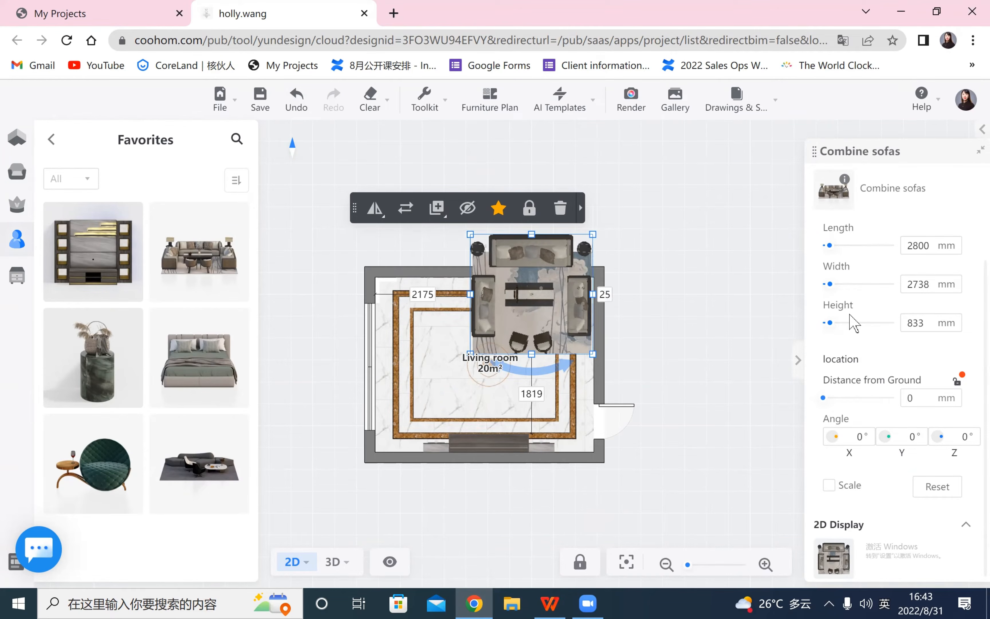
left_click(296, 98)
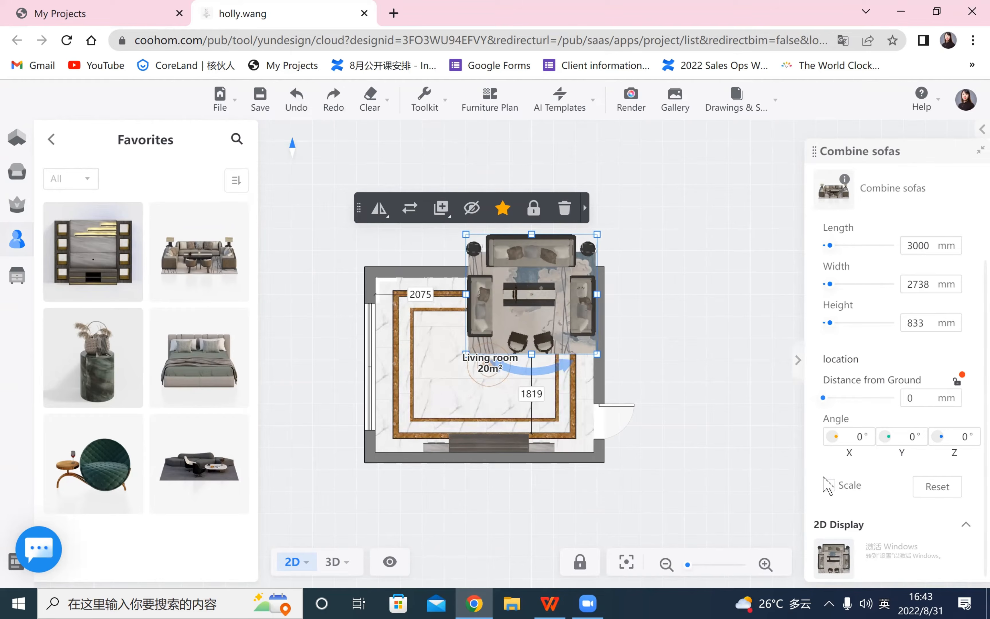
left_click(828, 487)
- Set the sofa set's length to 3700 mm, keeping its proportions
left_click(925, 245)
type("3")
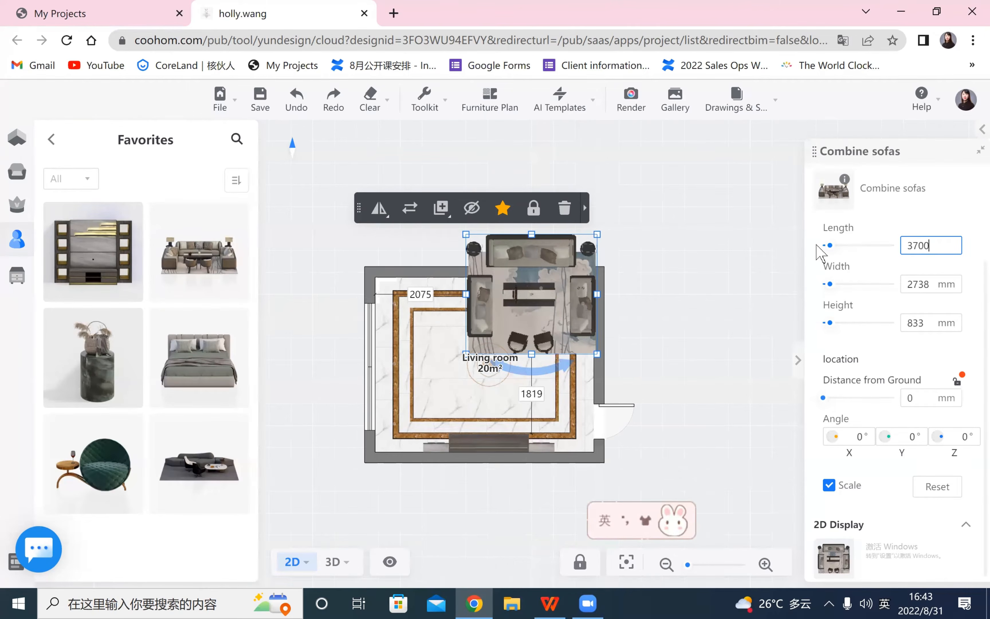
key("Return")
- Move the sofa set against the wall opposite the TV stand and set its distance from the window-side wall to 700 mm
left_click_drag(547, 307, 476, 366)
scroll(679, 326, "up", 3)
scroll(777, 321, "up", 4)
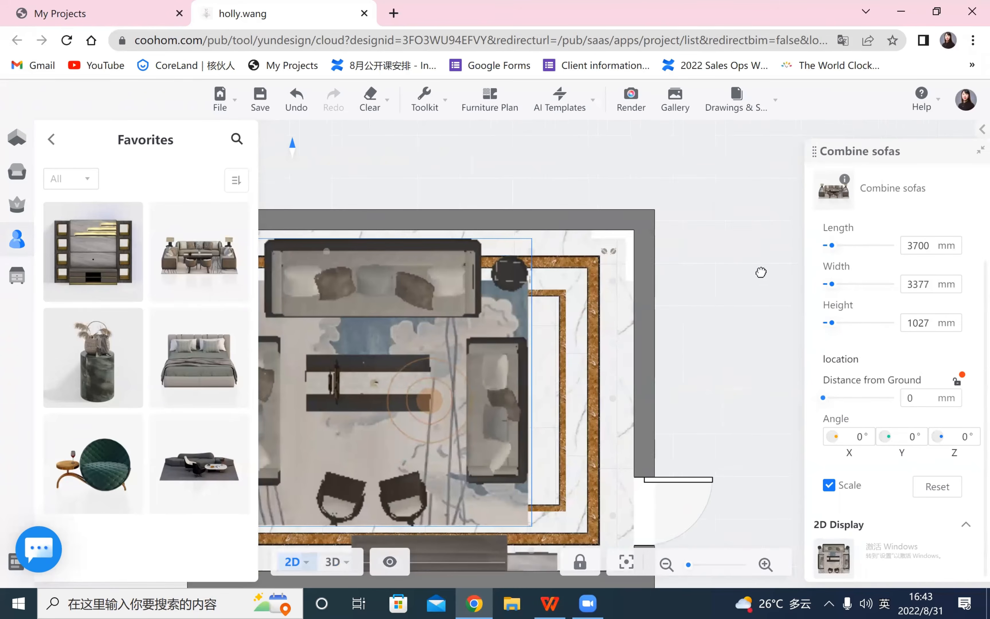
scroll(550, 297, "down", 2)
left_click_drag(550, 301, 555, 306)
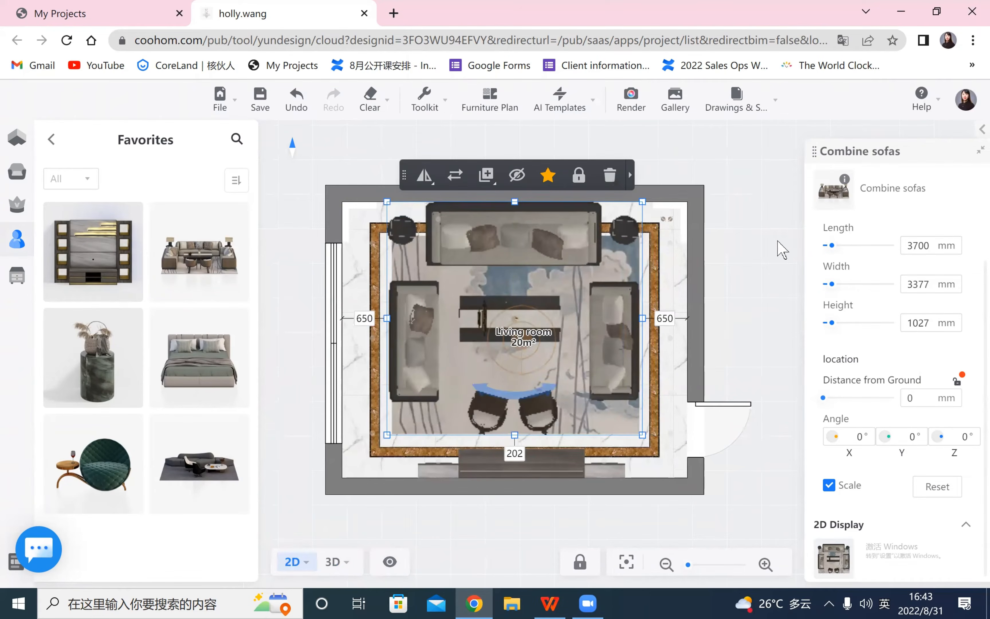
left_click(364, 318)
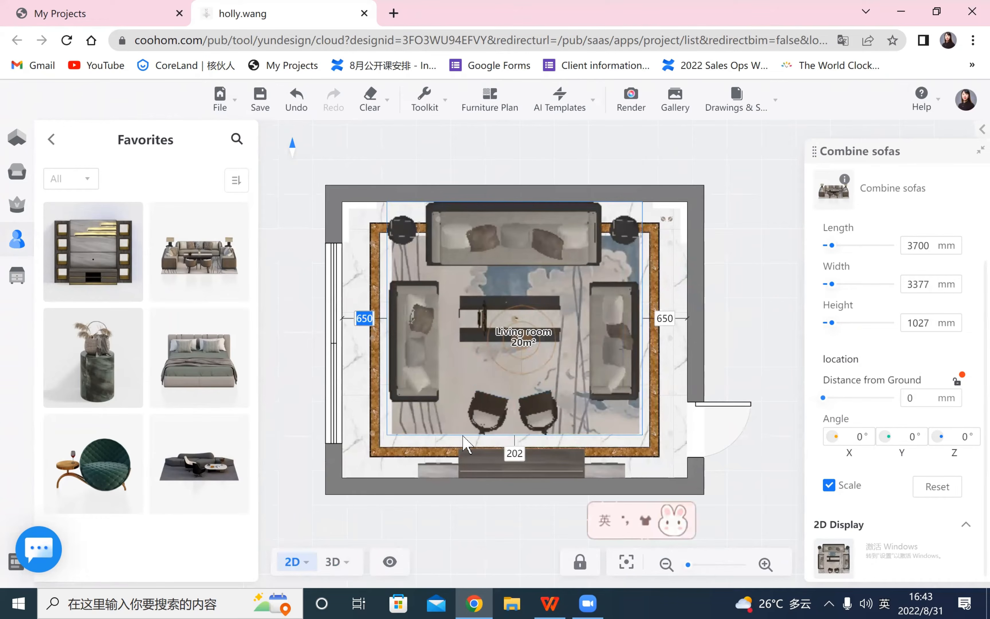
type("700")
left_click(757, 281)
- Check the furnished living room in the 3D top view and return to the 2D plan
mouse_move(335, 567)
left_click(340, 499)
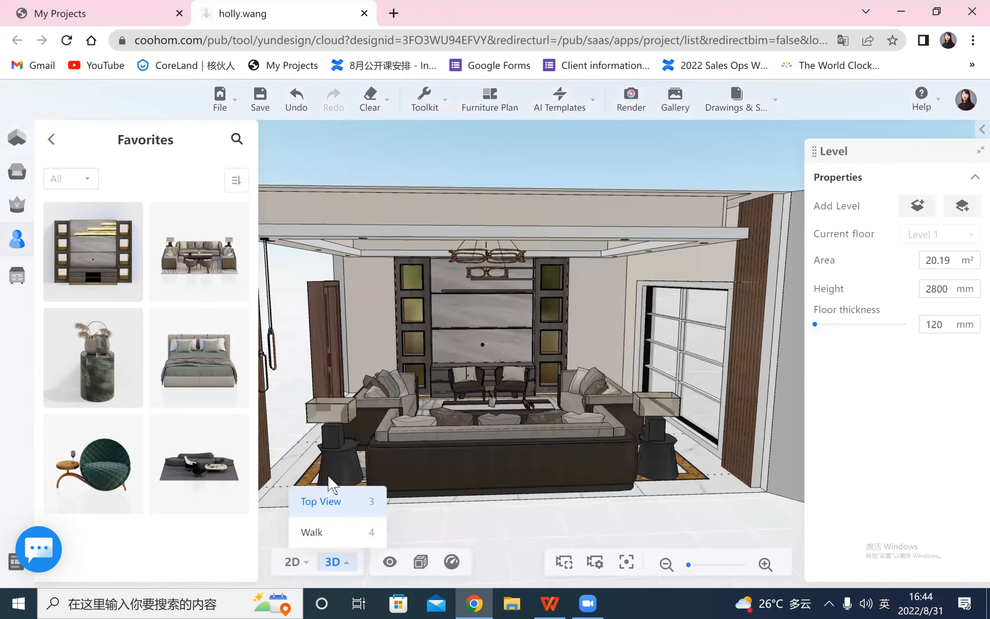
left_click_drag(541, 553, 429, 415)
left_click(295, 562)
- Turn off proportional scaling for the sofa set and set its width to 3200 mm
left_click(525, 370)
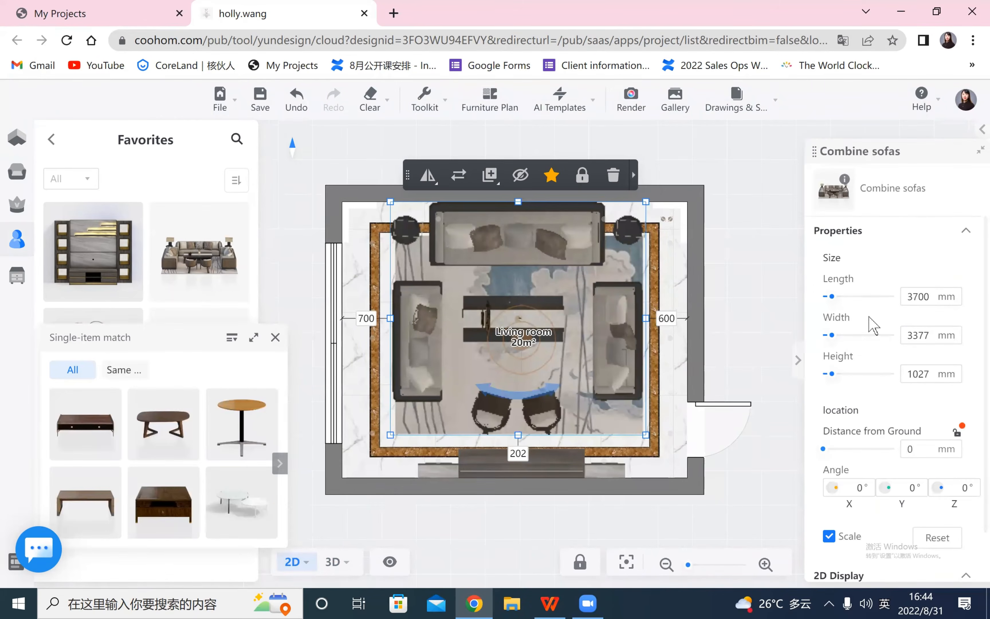
left_click(828, 536)
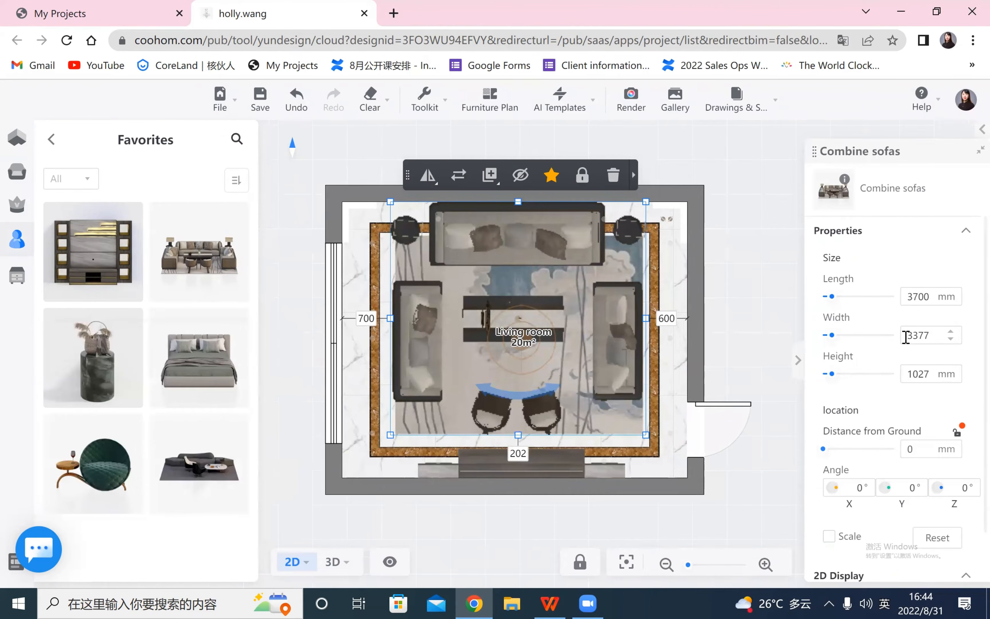
left_click(933, 336)
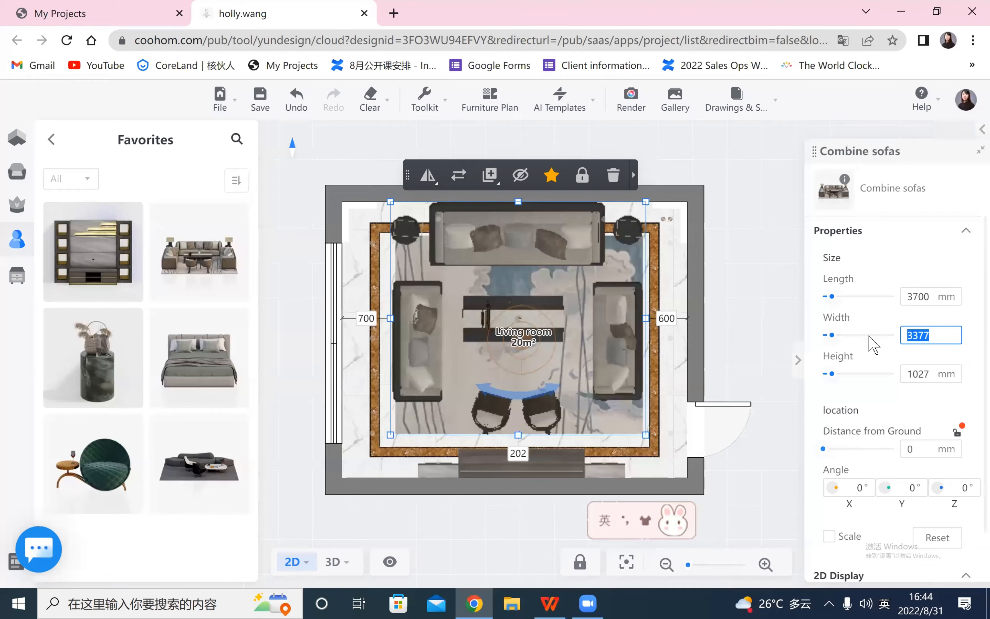
type("2")
type("200")
key("Return")
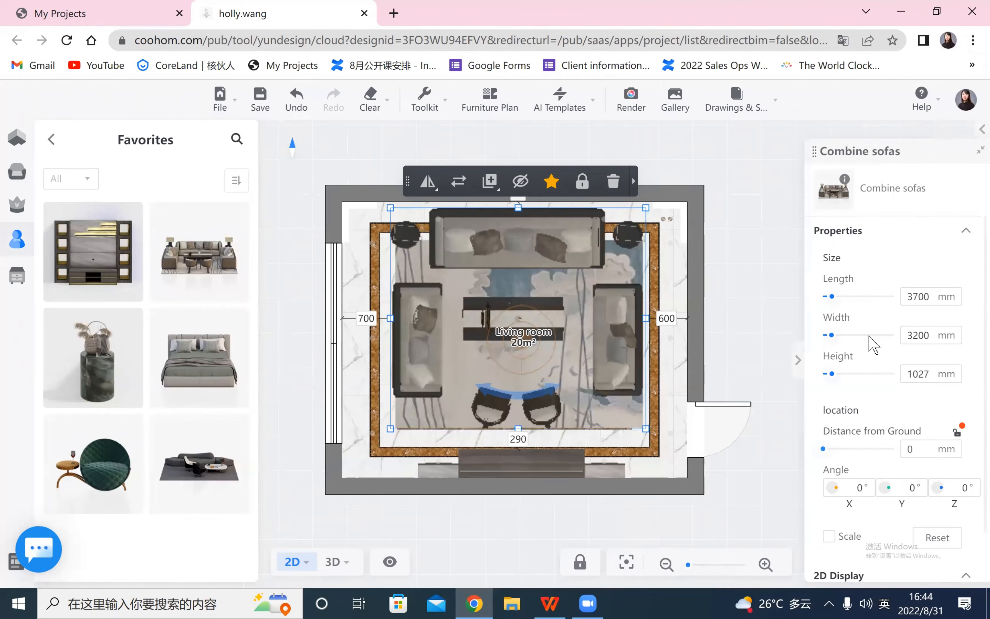
- Set the gap between the sofa set and the wall behind the long sofa to 0, then deselect the set
left_click(711, 221)
left_click(521, 215)
left_click(518, 197)
type("0")
key("Return")
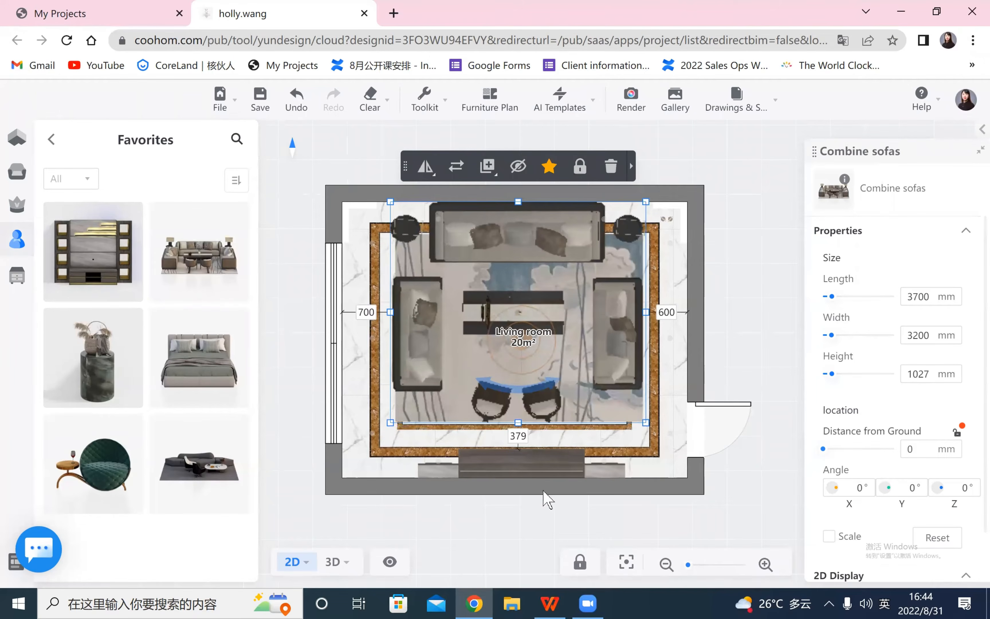
left_click(764, 454)
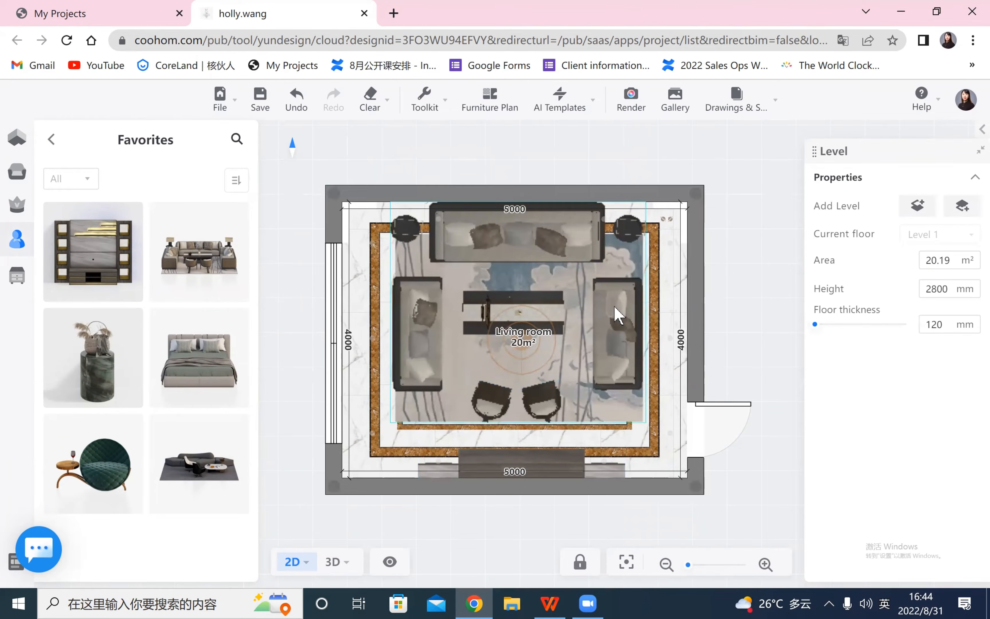
left_click(619, 315)
left_click(752, 250)
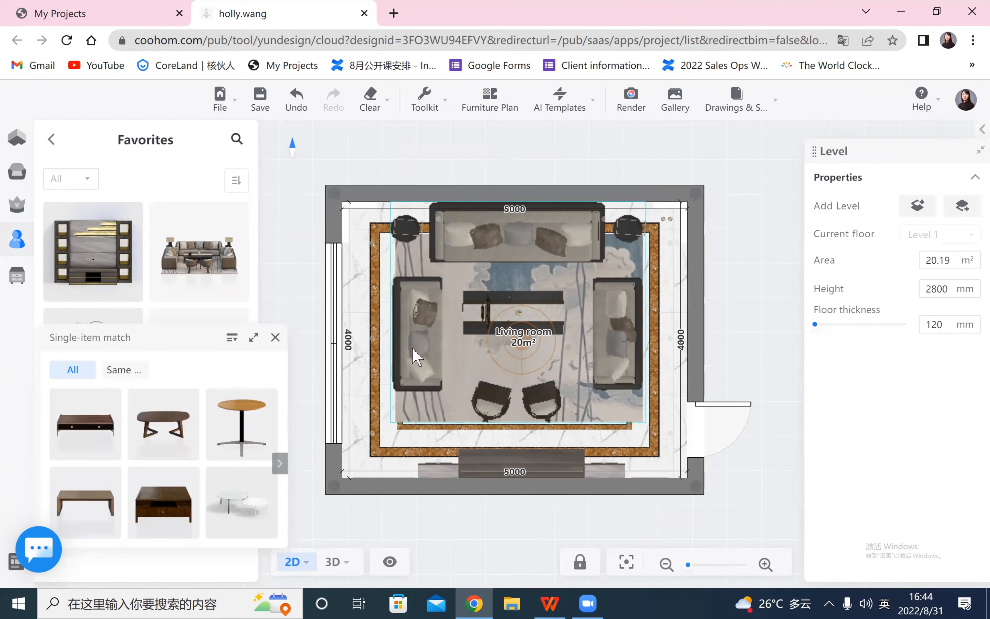
left_click(275, 337)
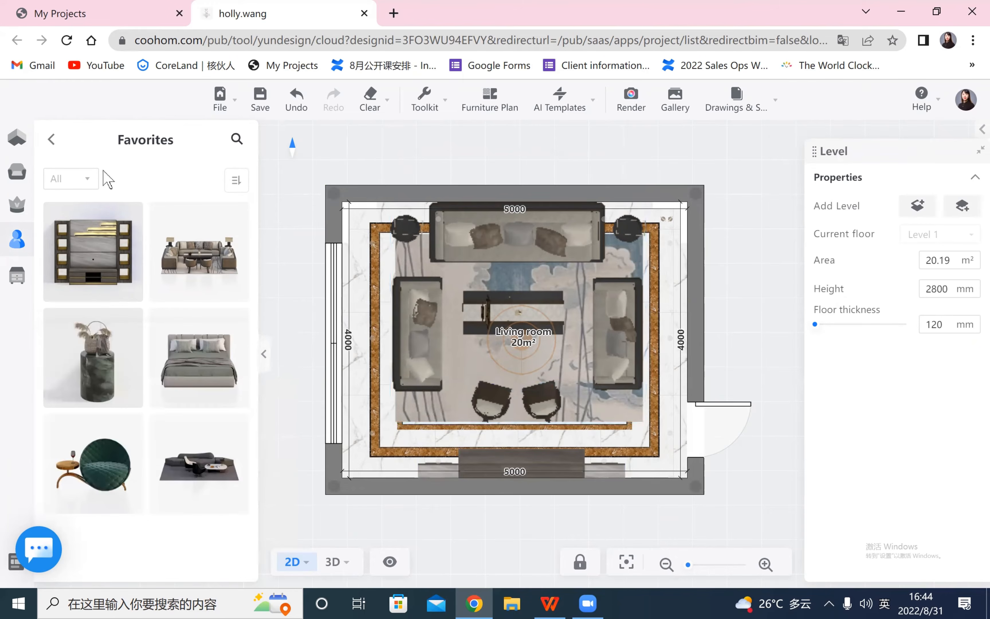
- Place Curtain 2 from the favorite house decoration models in the living room
left_click(52, 140)
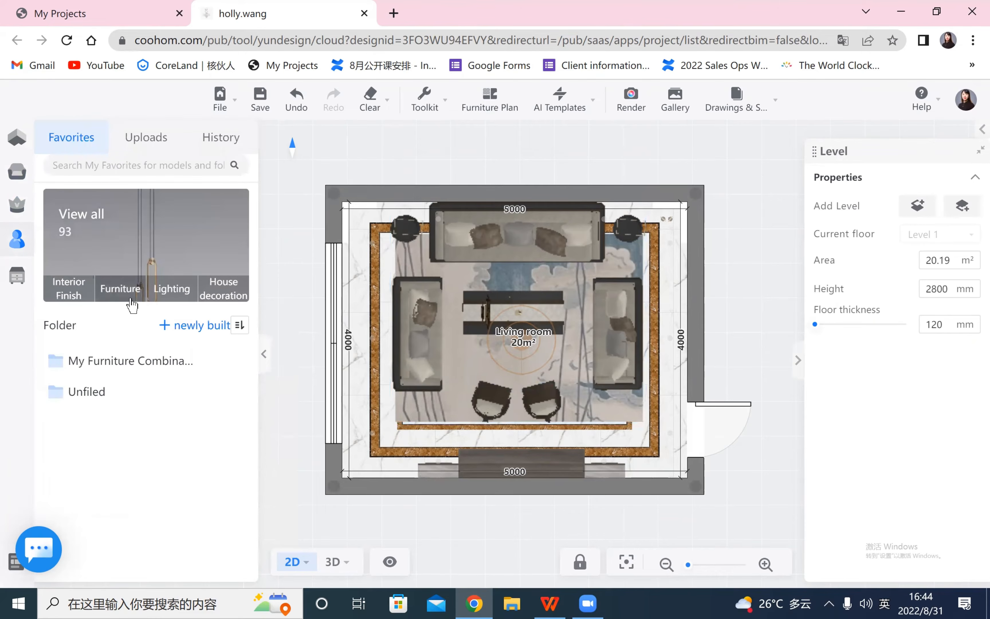
left_click(234, 292)
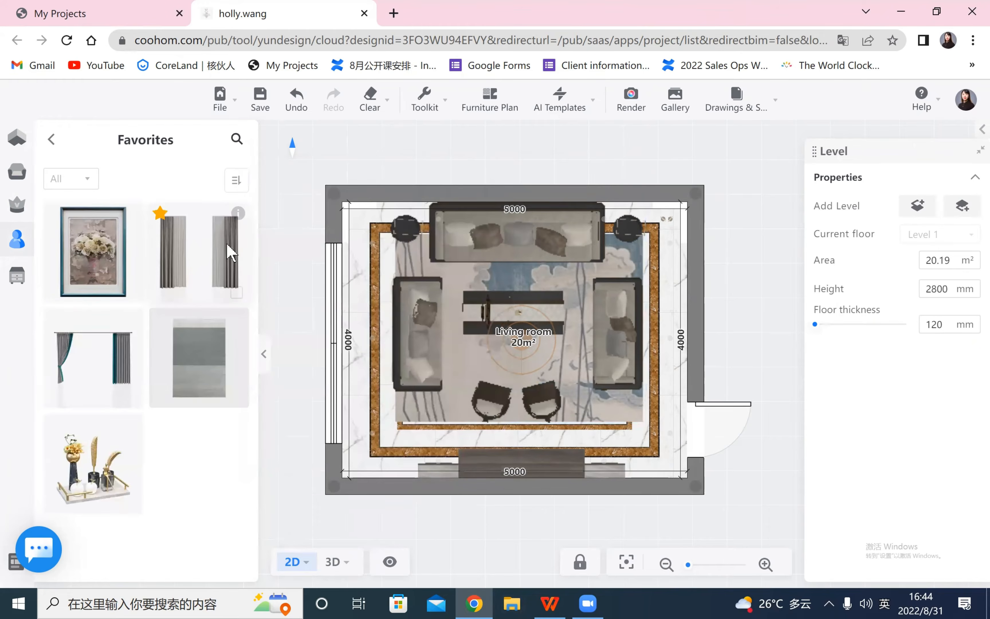
left_click(226, 243)
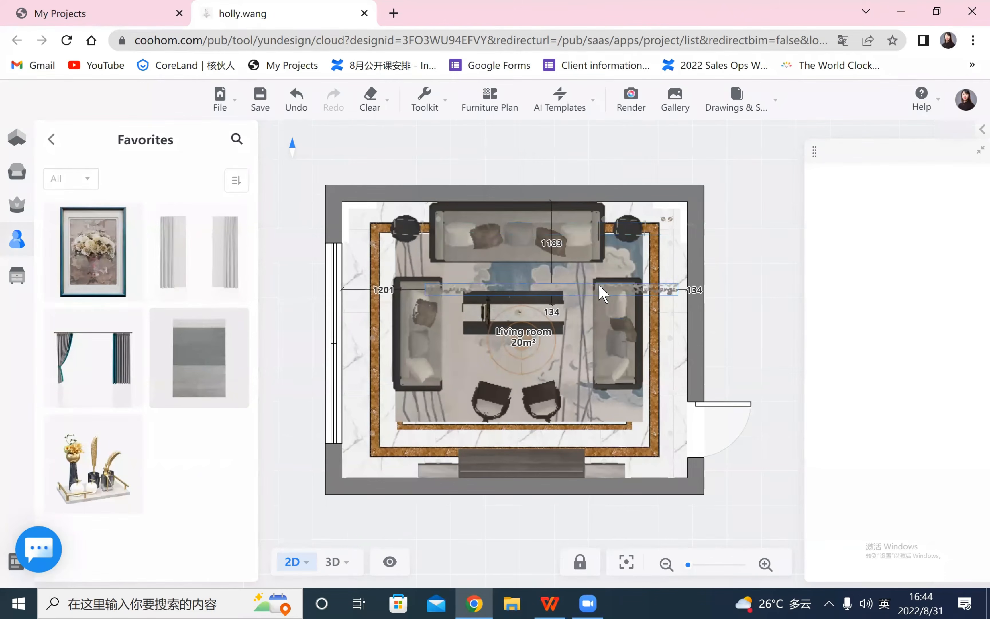
left_click(609, 294)
- Turn Curtain 2 by 90° parallel to the window and set its distance from the window-side wall to 0
mouse_move(590, 355)
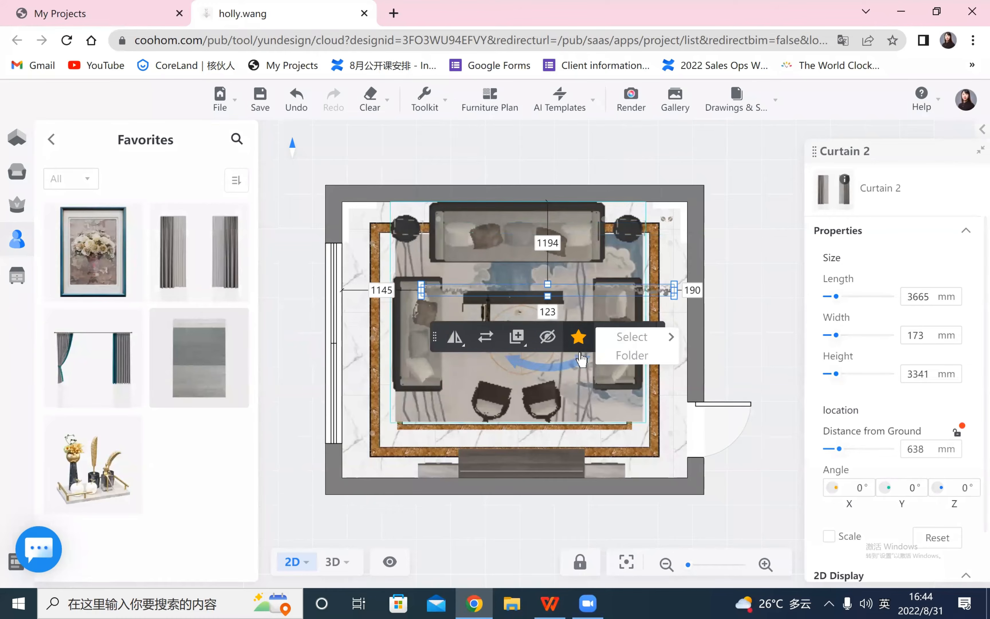
left_click_drag(590, 355, 367, 315)
left_click_drag(454, 266, 503, 327)
key("Tab")
type("0")
key("Return")
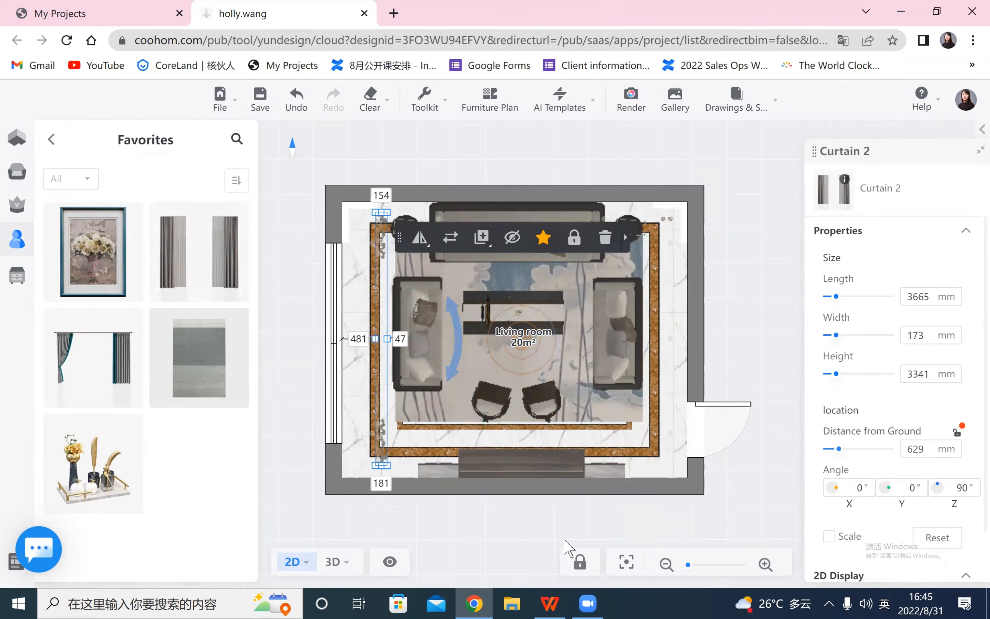
left_click(358, 338)
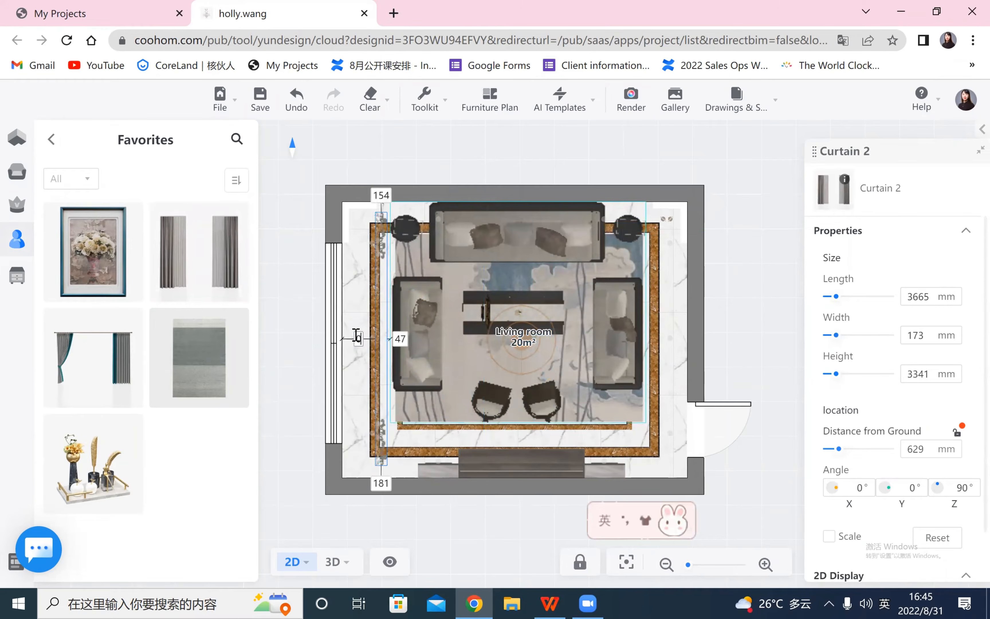
key("Return")
left_click(426, 528)
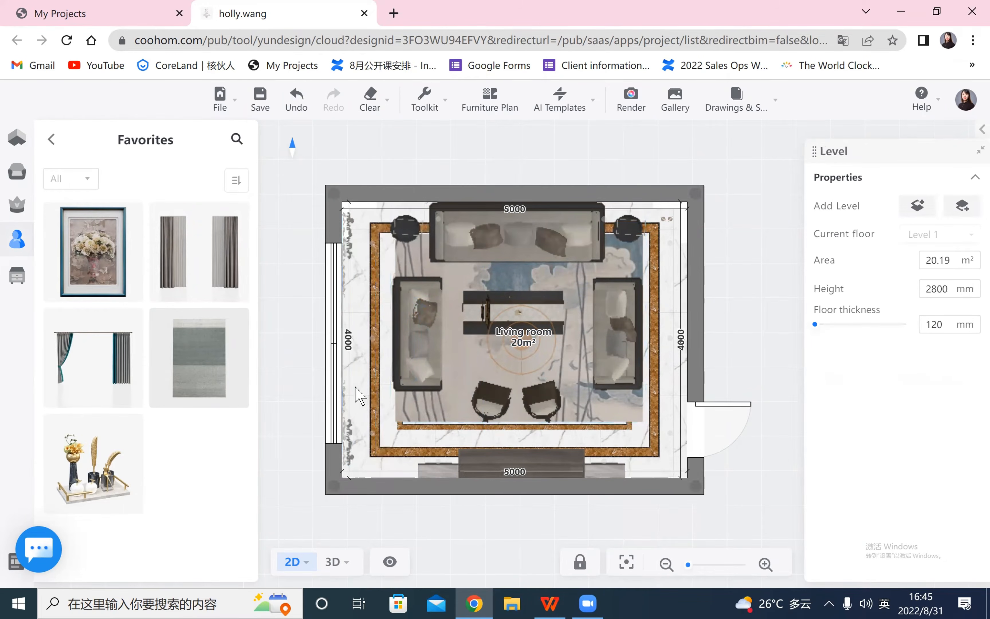
- Enlarge the 3D preview showing the window wall and set Curtain 2's distance from the ground to 0 mm
left_click(349, 444)
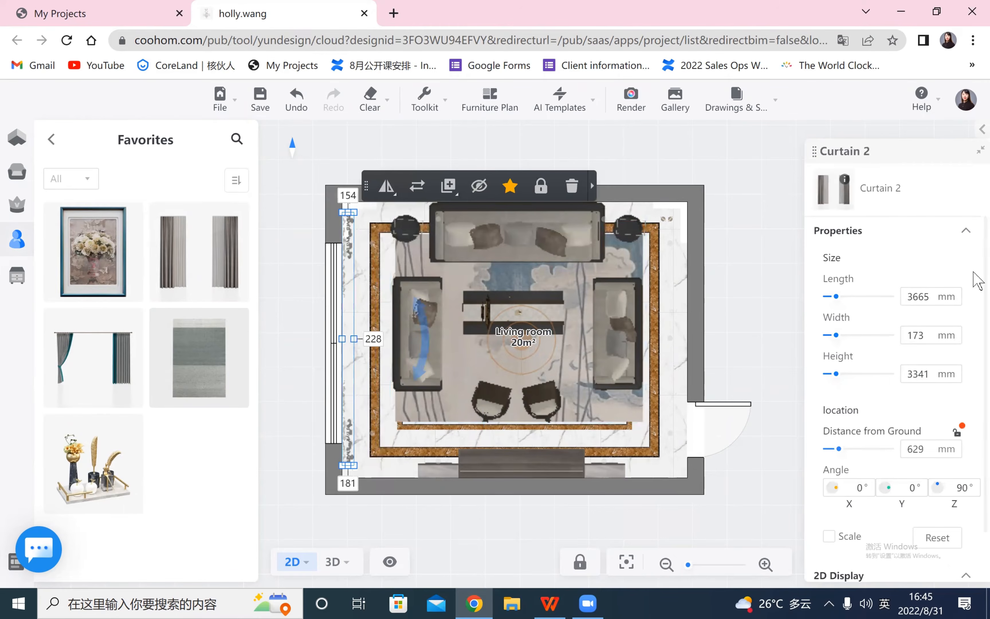
left_click(976, 149)
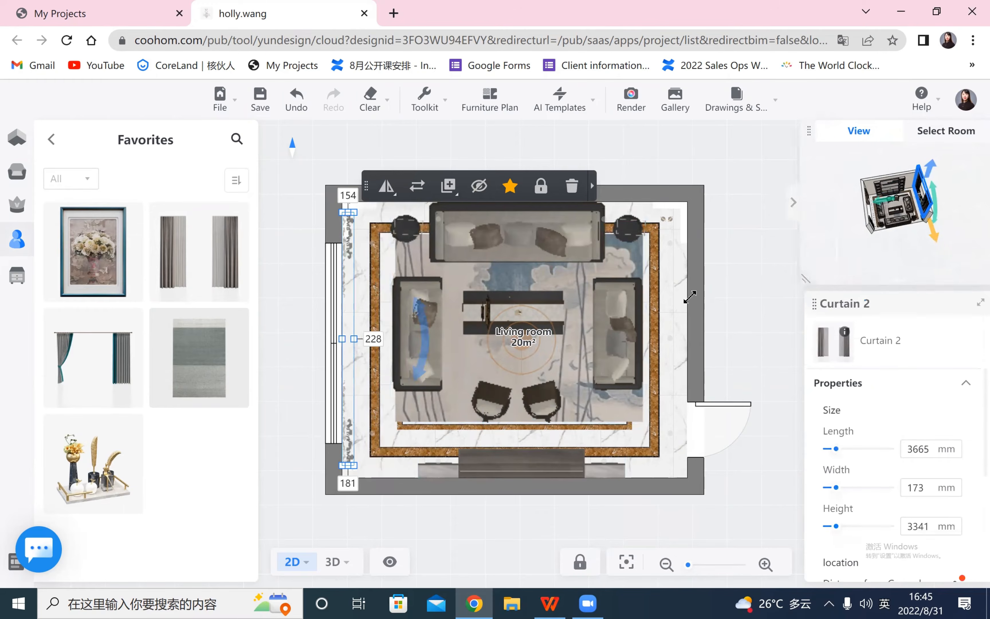
left_click_drag(815, 268, 684, 303)
left_click_drag(852, 281, 936, 245)
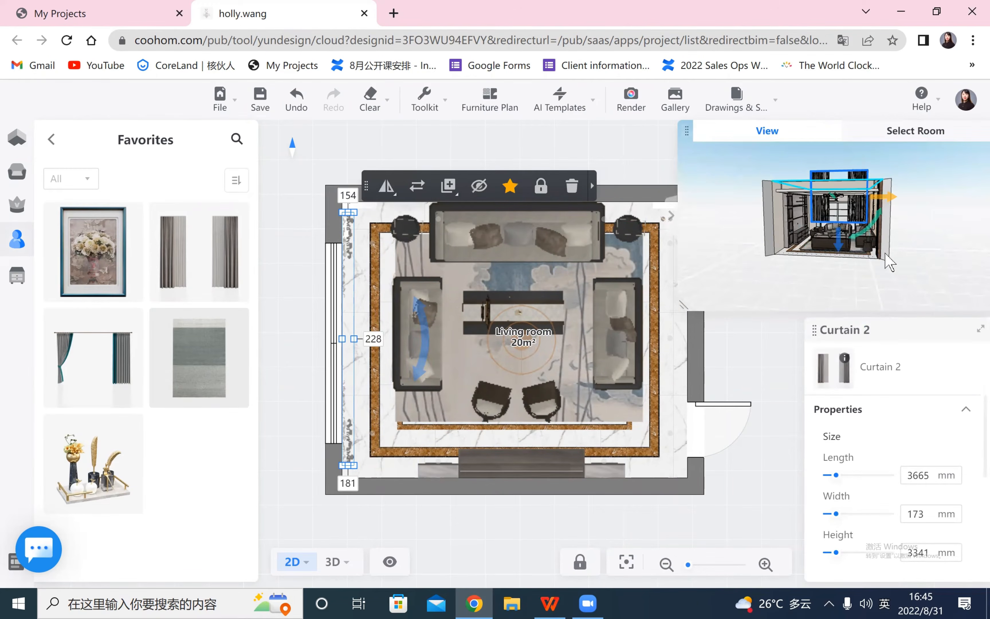
scroll(883, 475, "down", 5)
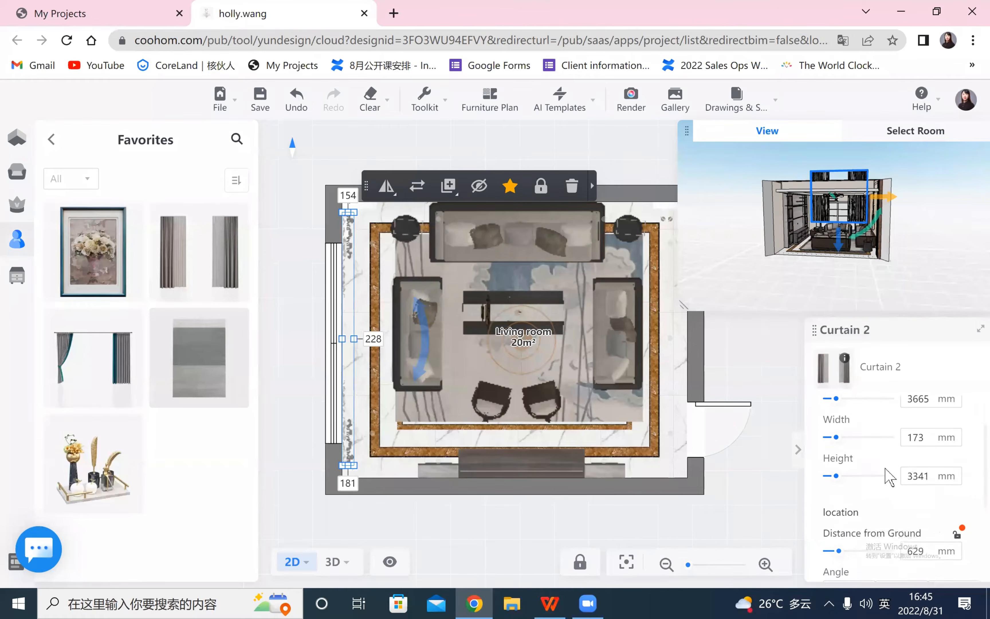
left_click(928, 473)
type("0")
key("Return")
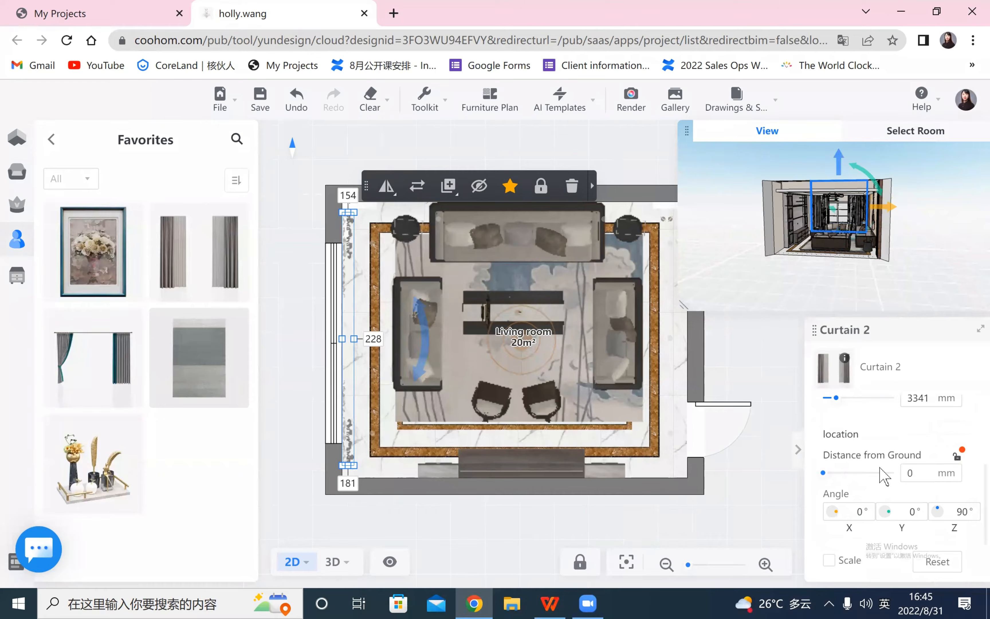
- Set Curtain 2's height to 2800 mm
scroll(916, 421, "up", 2)
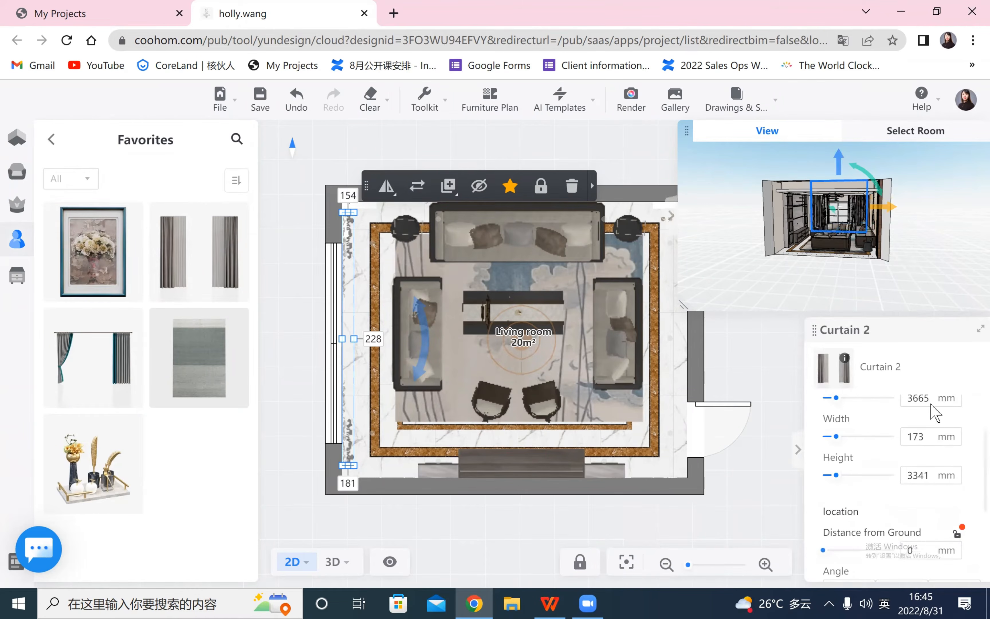
scroll(916, 418, "up", 2)
scroll(923, 483, "down", 2)
double_click(927, 476)
type("2")
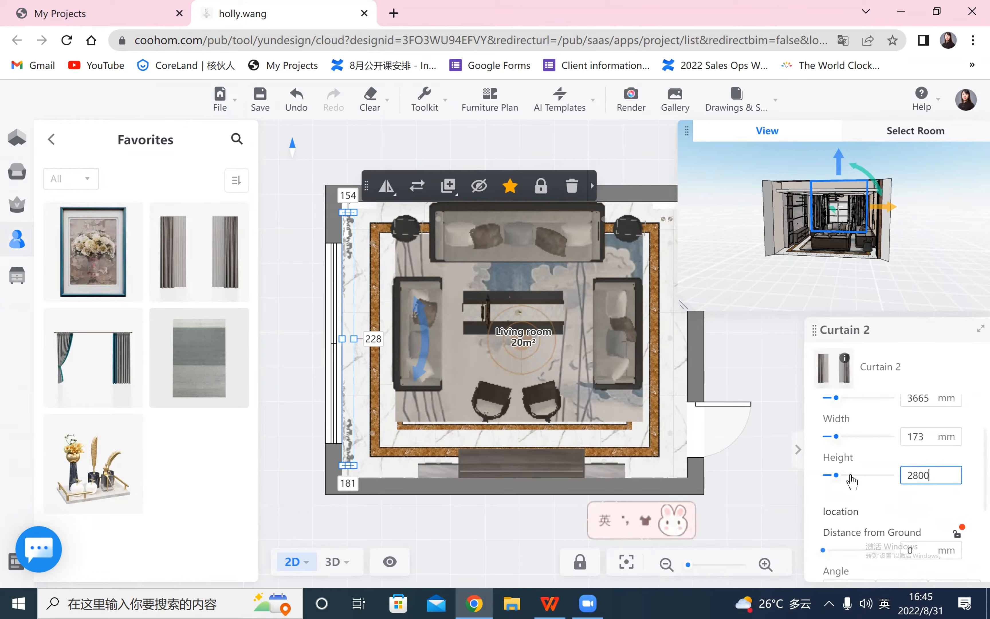
type("800")
key("Return")
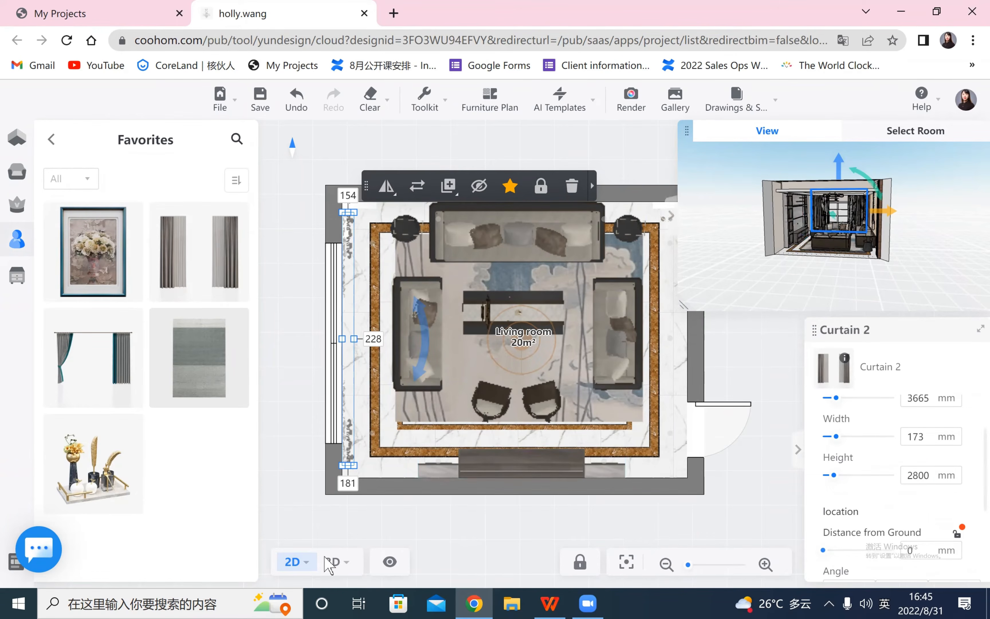
- Examine in the 3D view, from inside and outside the room, how Curtain 2 fits the window wall and suspended ceiling
left_click(335, 562)
key("2")
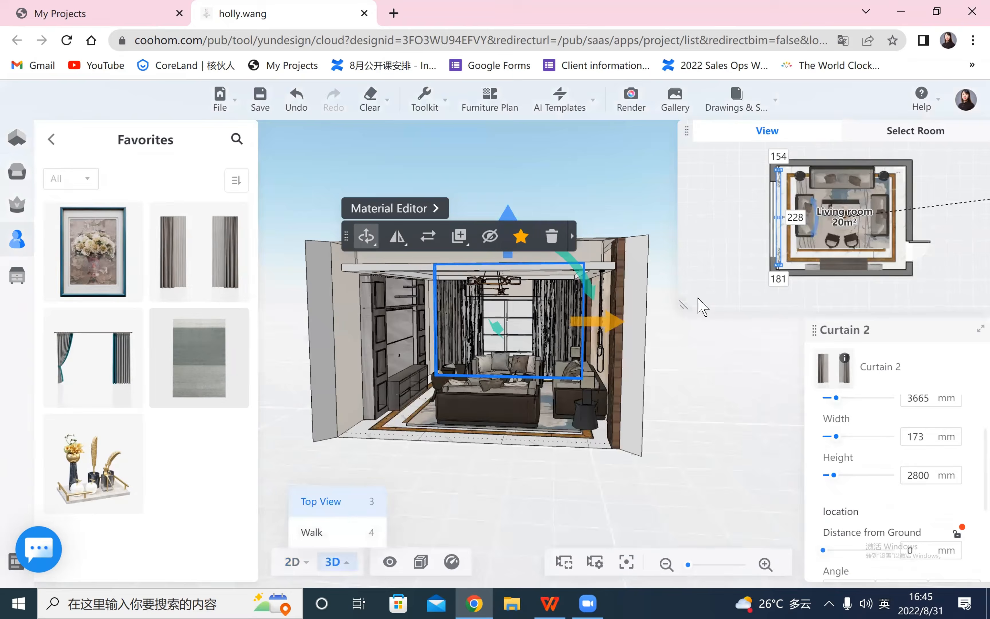
scroll(509, 515, "up", 2)
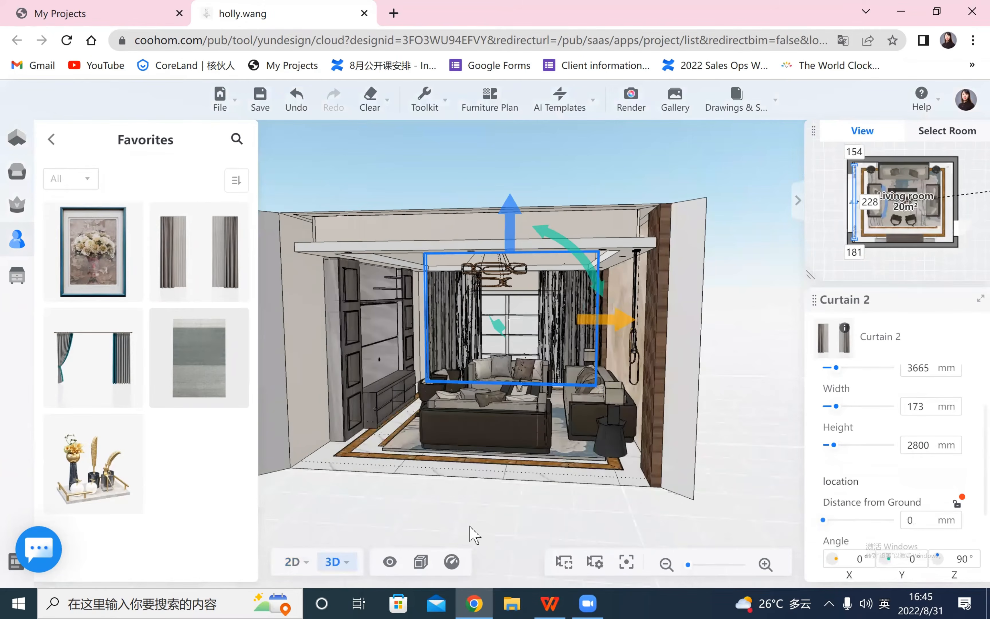
scroll(282, 485, "up", 2)
scroll(268, 407, "up", 2)
scroll(258, 471, "up", 2)
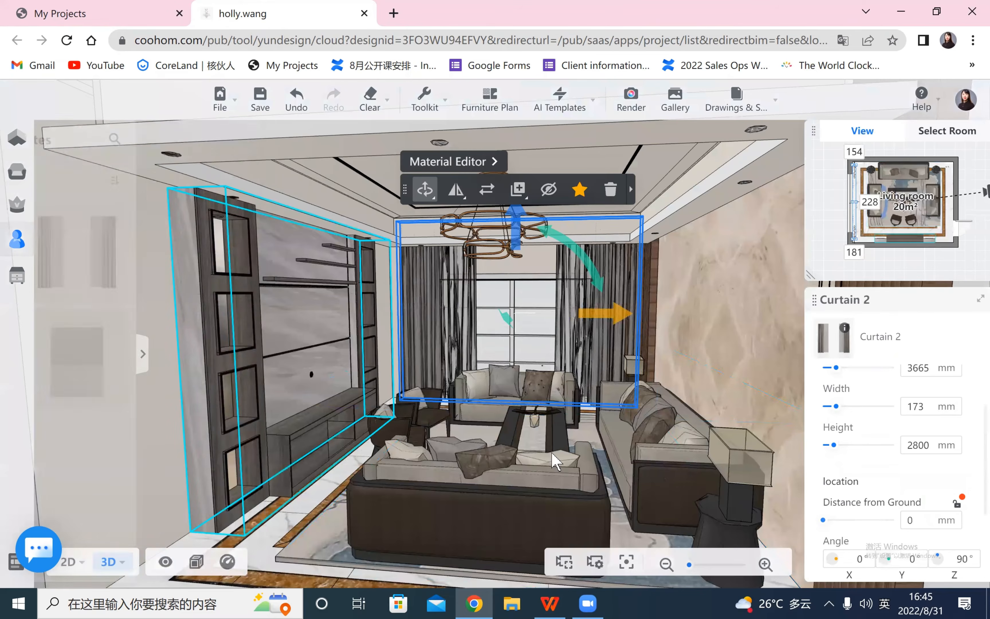
left_click_drag(490, 421, 376, 237)
left_click_drag(327, 144, 367, 221)
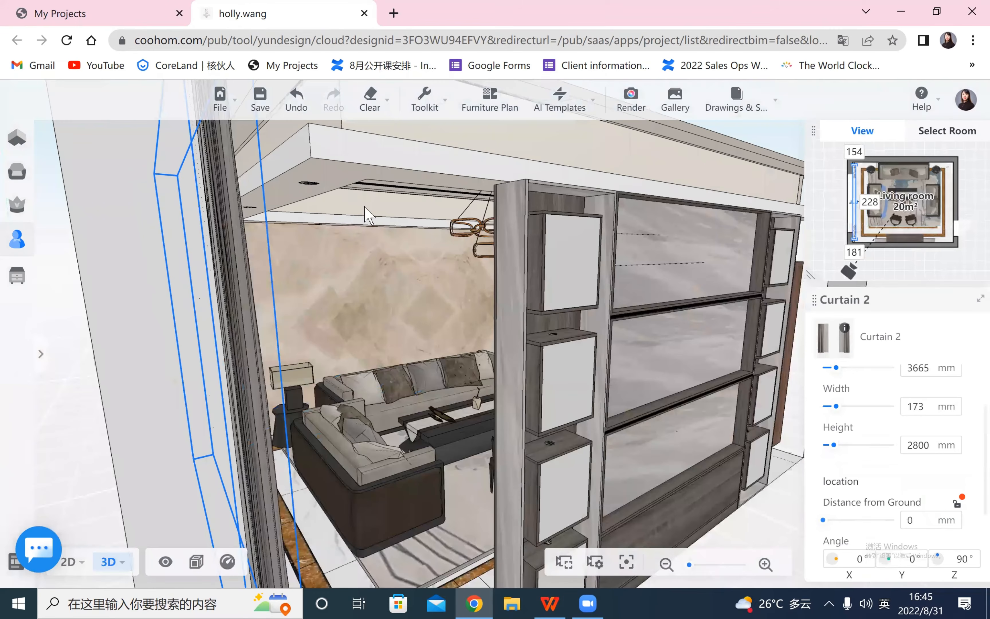
left_click_drag(299, 170, 321, 410)
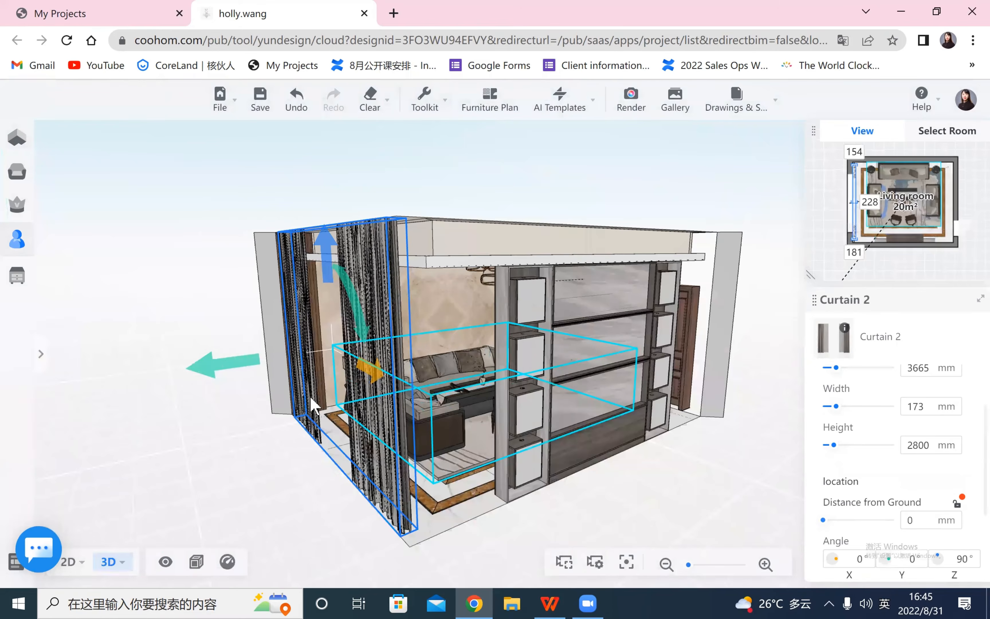
left_click_drag(348, 127, 324, 146)
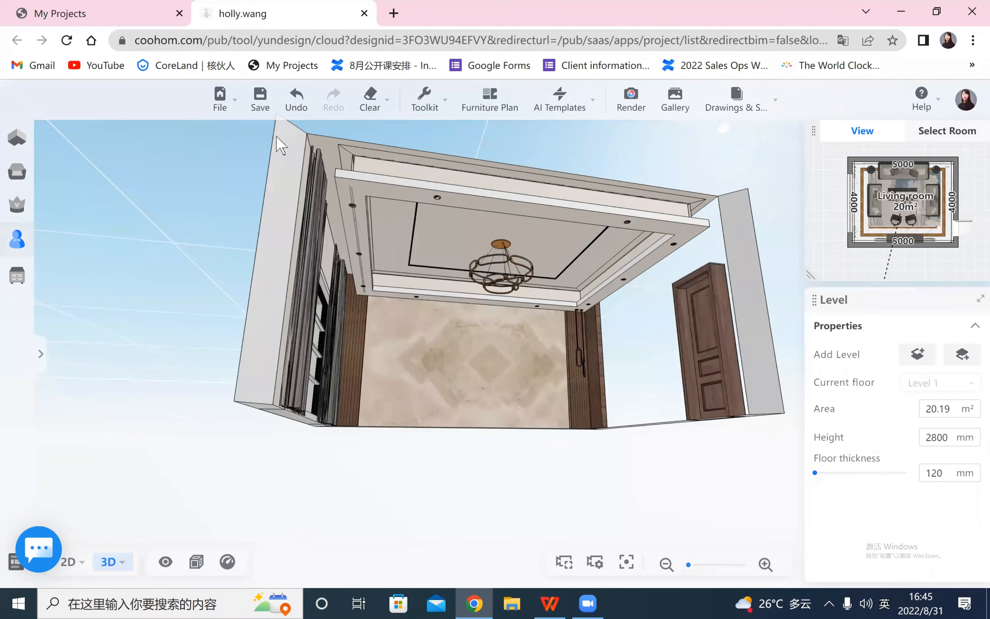
left_click_drag(432, 469, 359, 464)
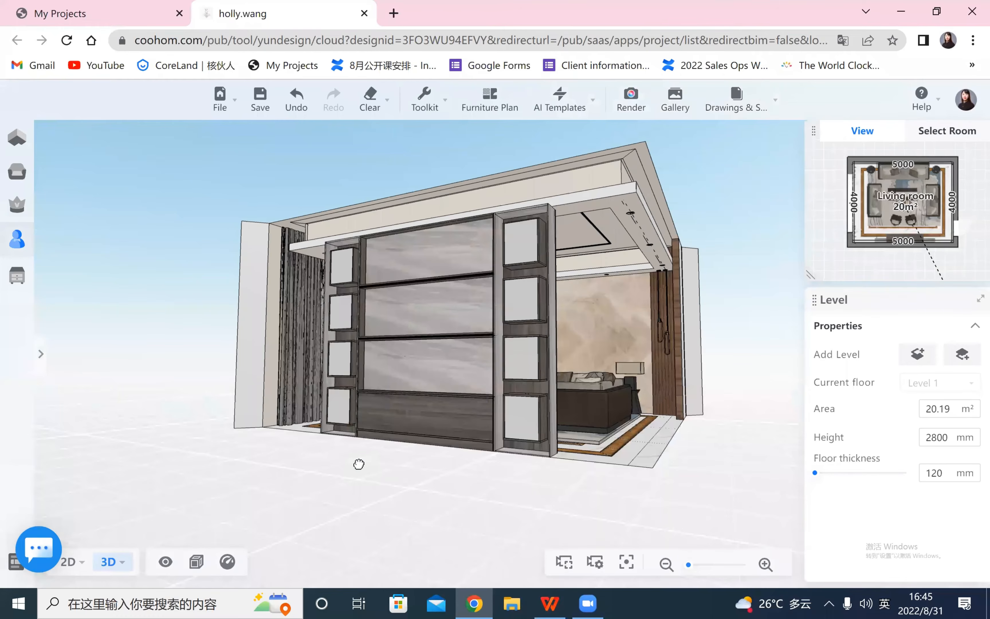
left_click_drag(815, 394, 503, 359)
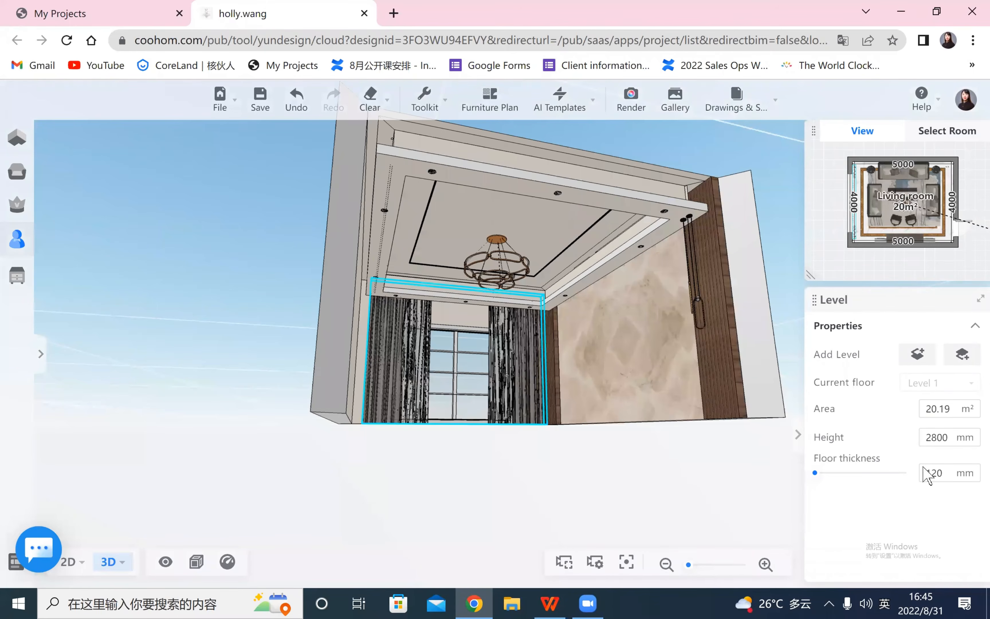
- Review Curtain 2's size and location properties and compare the curtain with the window and TV wall in 3D
scroll(920, 454, "down", 2)
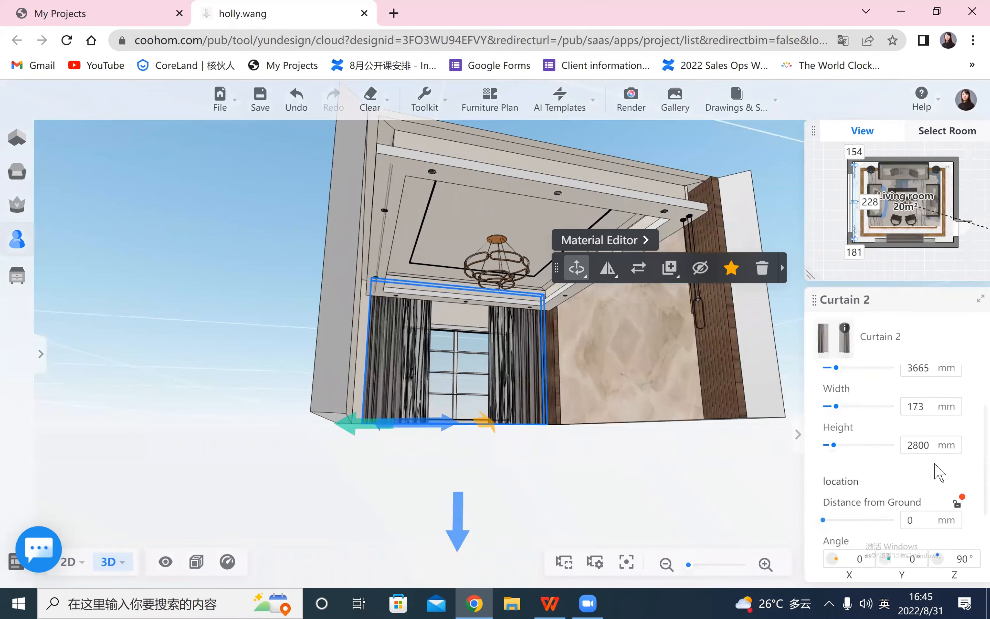
scroll(936, 471, "up", 2)
scroll(879, 487, "down", 4)
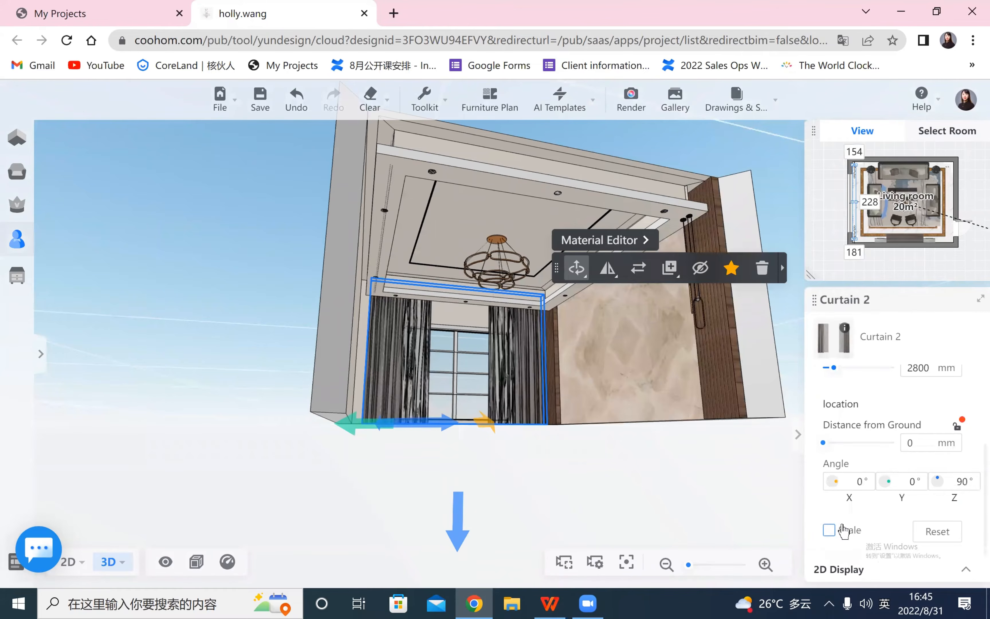
scroll(873, 433, "up", 3)
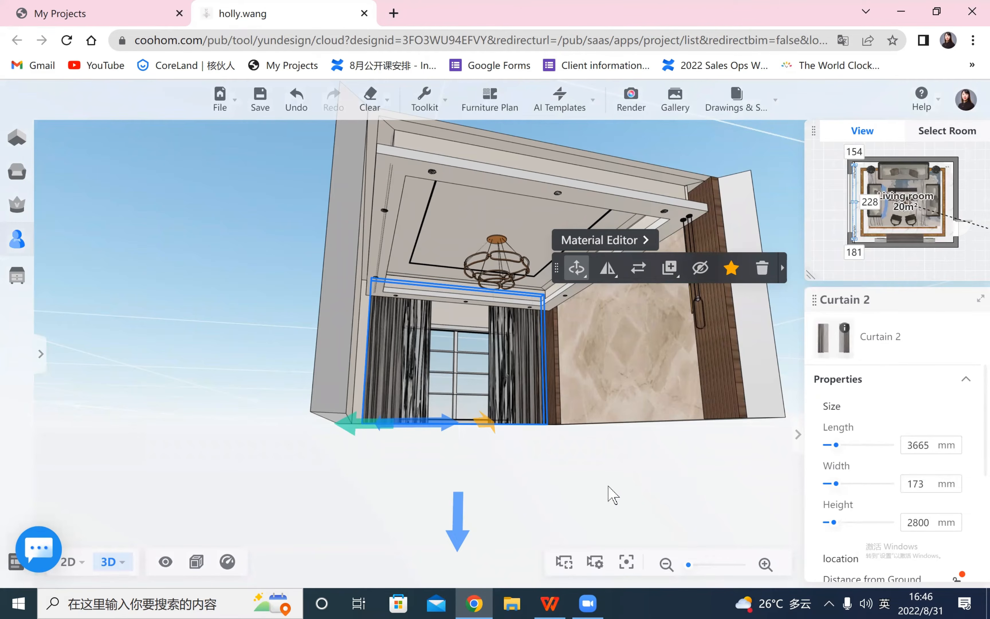
left_click(570, 486)
left_click_drag(623, 486, 571, 487)
left_click_drag(520, 356, 513, 323)
left_click_drag(599, 495, 657, 539)
left_click(409, 352)
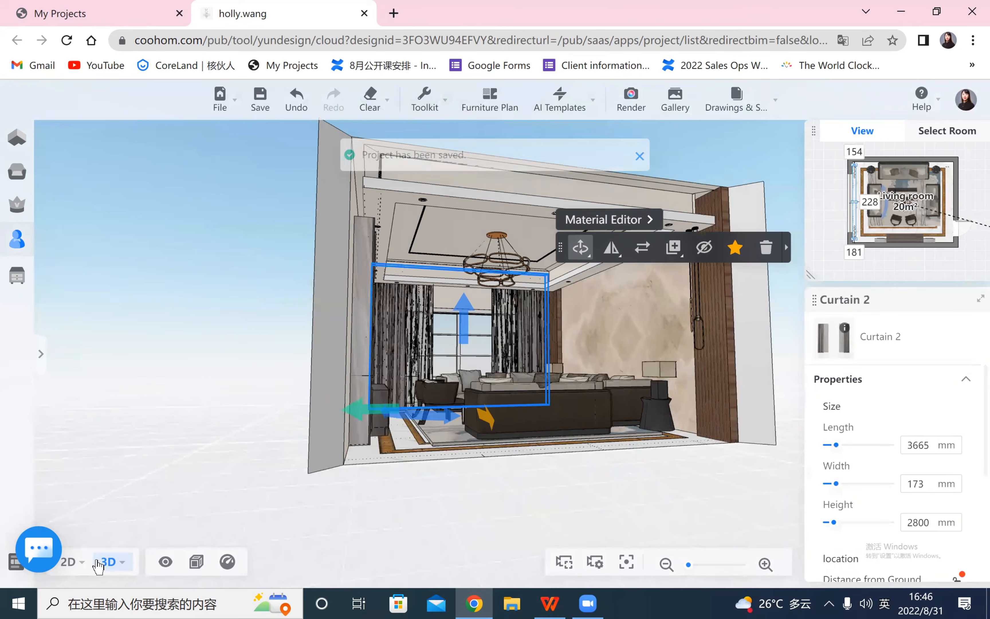
left_click_drag(94, 444, 92, 472)
left_click_drag(302, 182, 320, 234)
left_click_drag(730, 246, 661, 192)
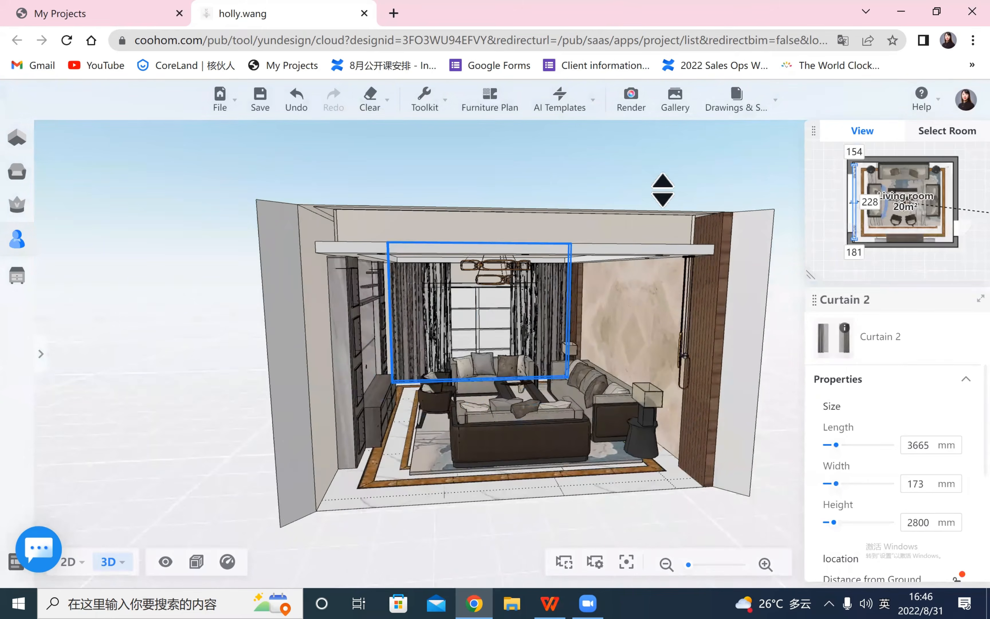
- Reduce Curtain 2's length in the 2D plan, first to 3600 mm and finally to 3400 mm
left_click(68, 561)
left_click(336, 193)
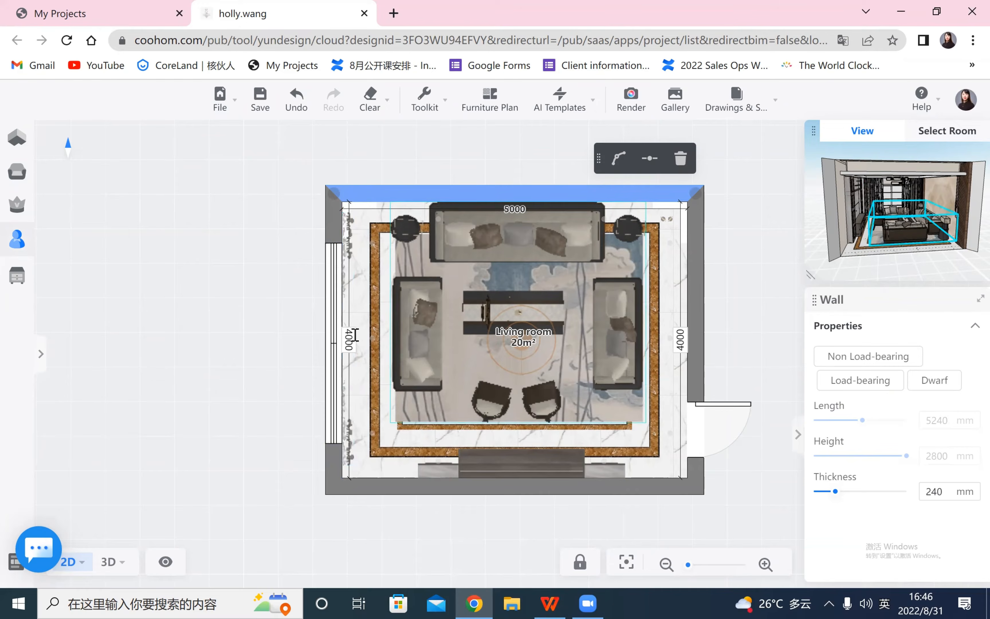
left_click(355, 258)
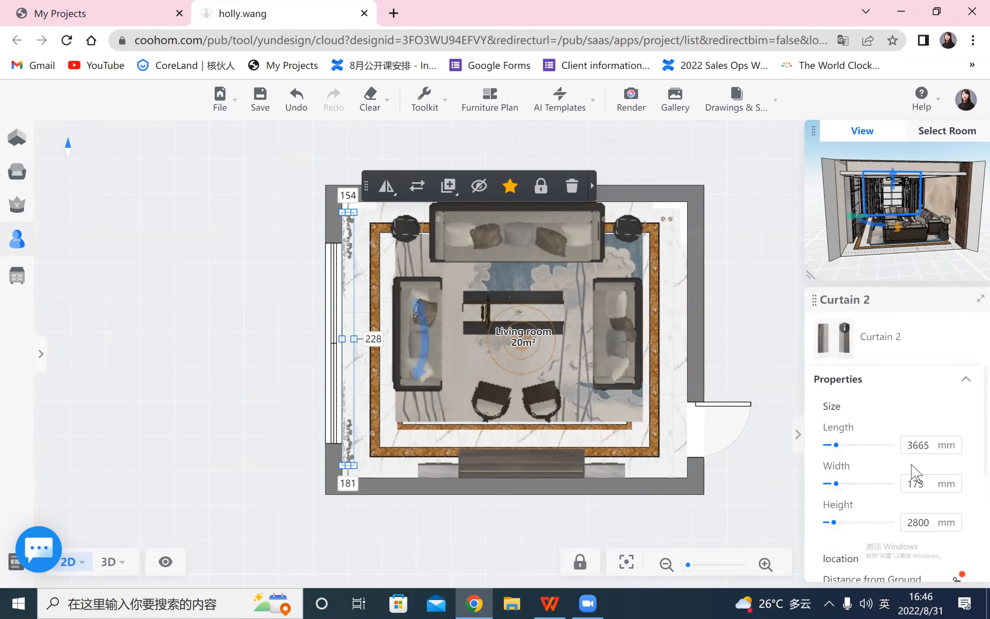
double_click(929, 444)
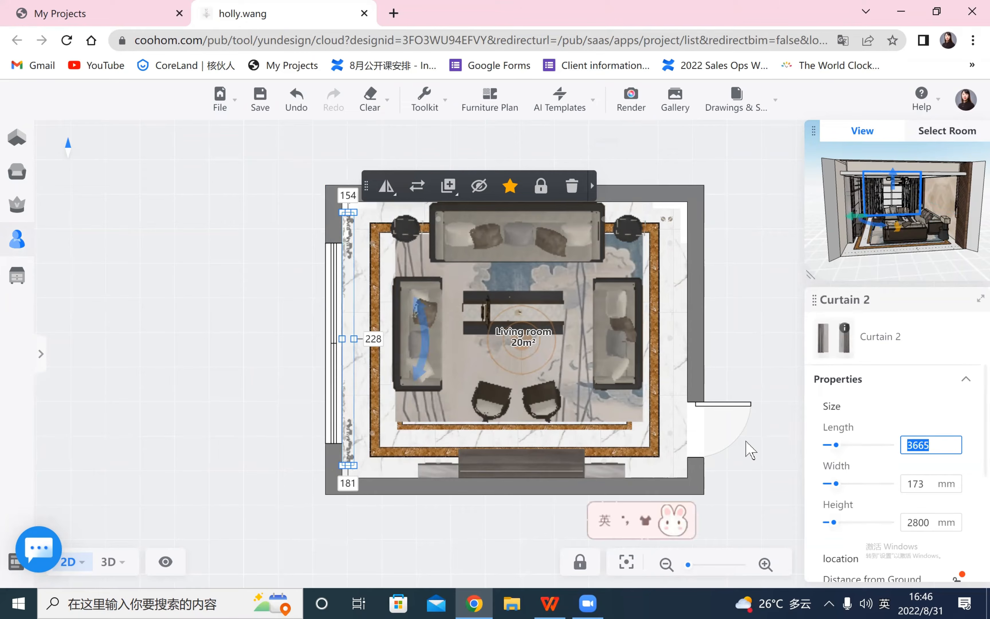
type("3600")
key("Return")
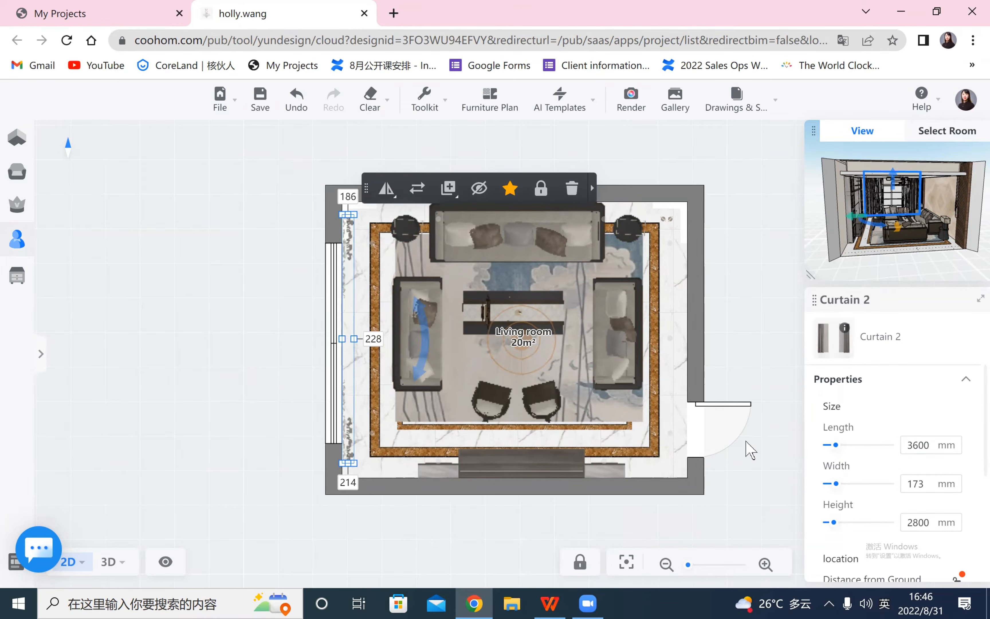
left_click_drag(929, 444, 913, 445)
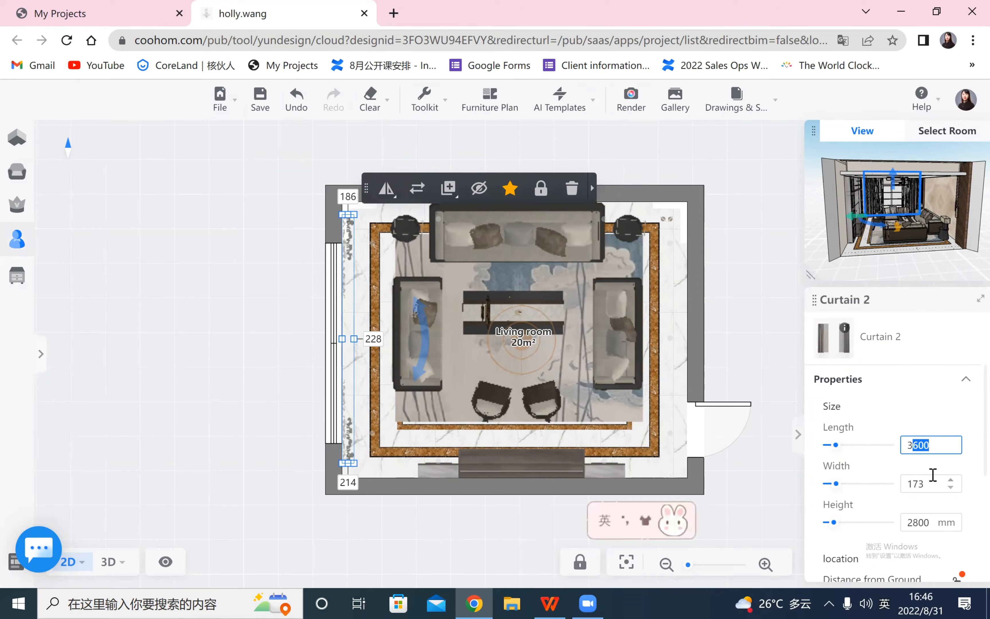
type("400")
key("Return")
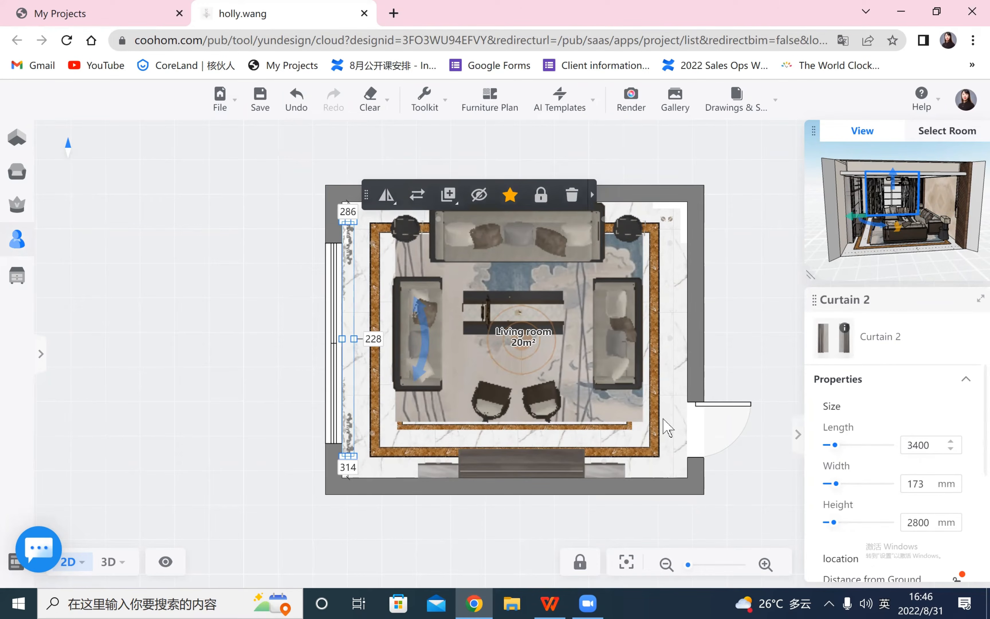
- Move Curtain 2 along the window wall up against the TV wall, about 600 mm from the opposite wall, and switch to 3D
left_click_drag(355, 463, 354, 461)
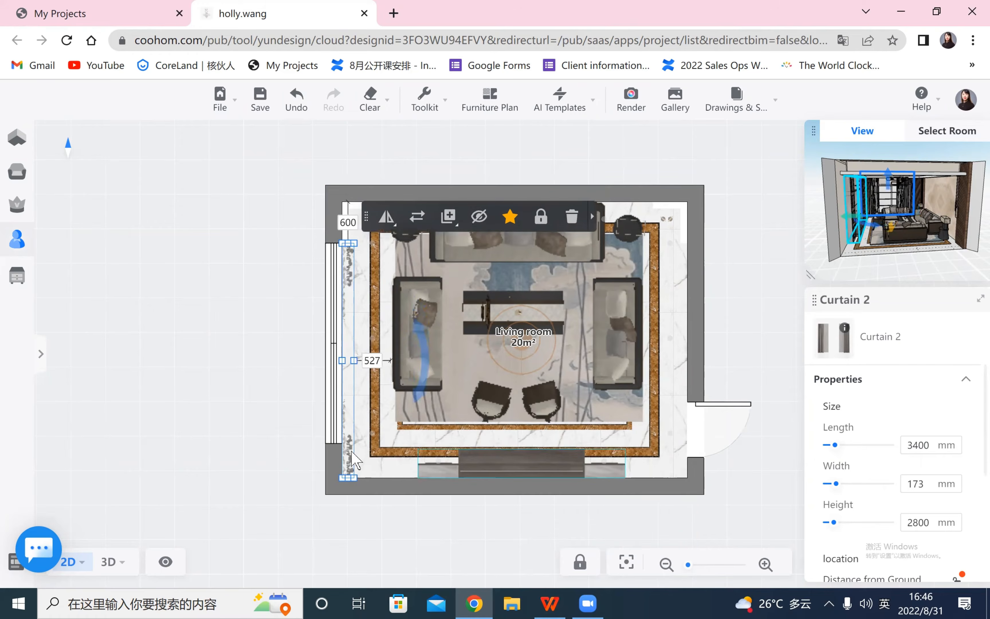
left_click(380, 541)
mouse_move(111, 559)
left_click(143, 513)
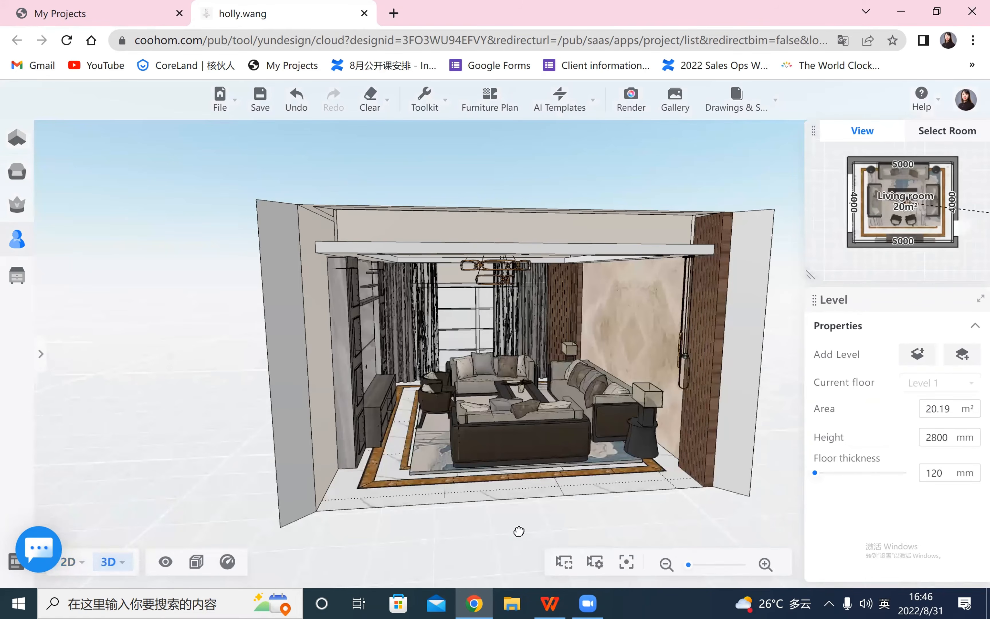
- Set Curtain 2's width to 200 mm and deselect the curtain
left_click_drag(519, 530, 498, 336)
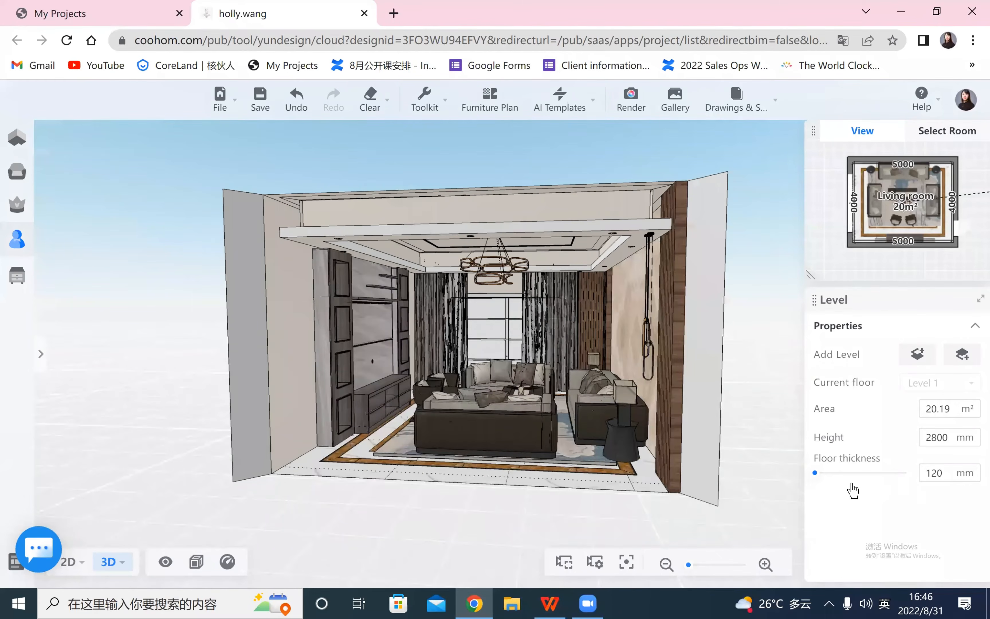
type("200")
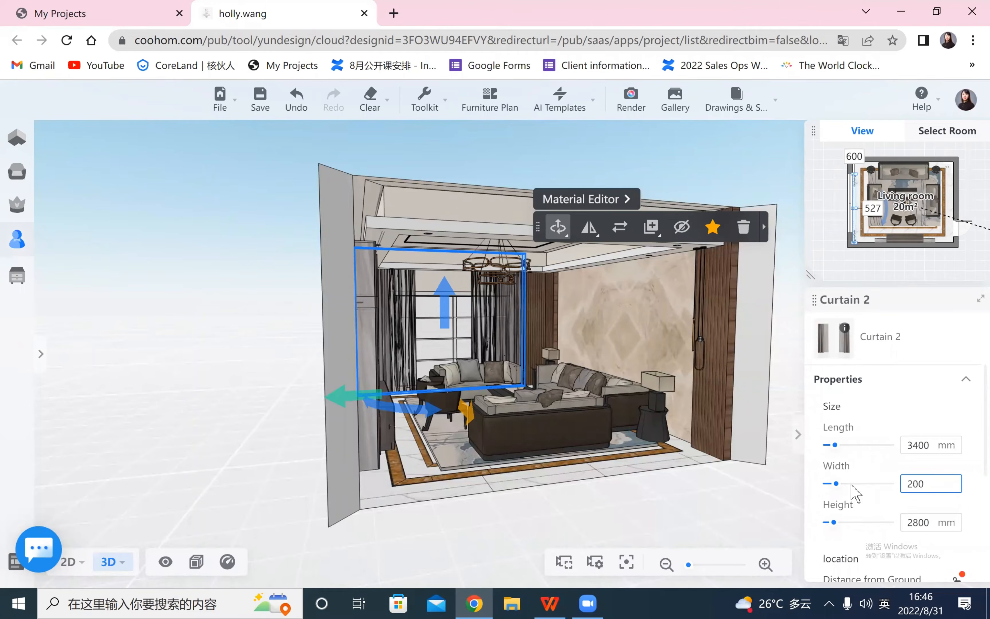
key("Return")
left_click(386, 430)
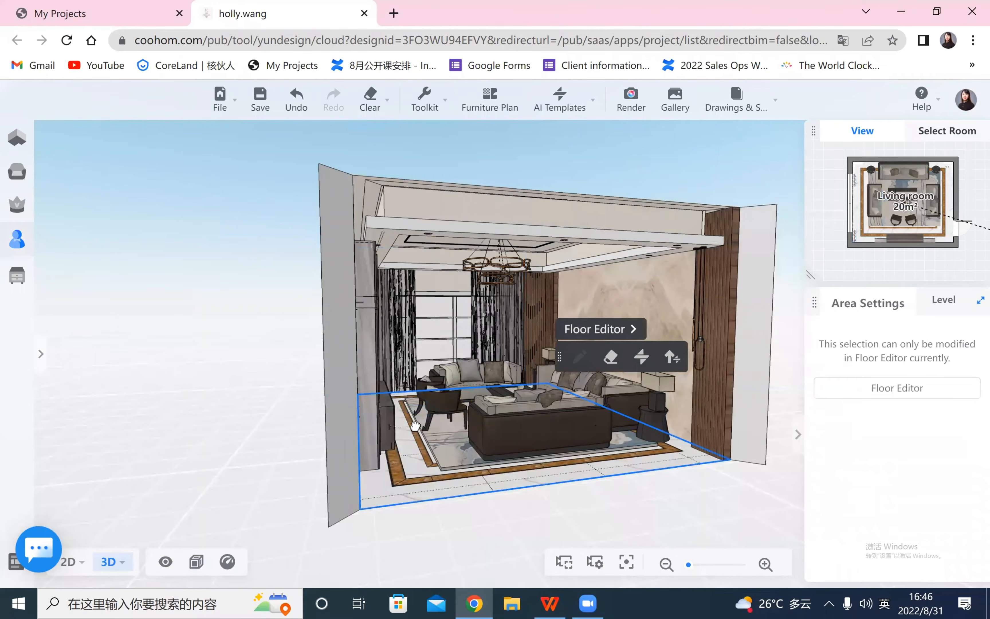
- Inspect the curtain and the furnished living room from below, from the TV wall side and from above in 3D
left_click_drag(440, 392, 338, 359)
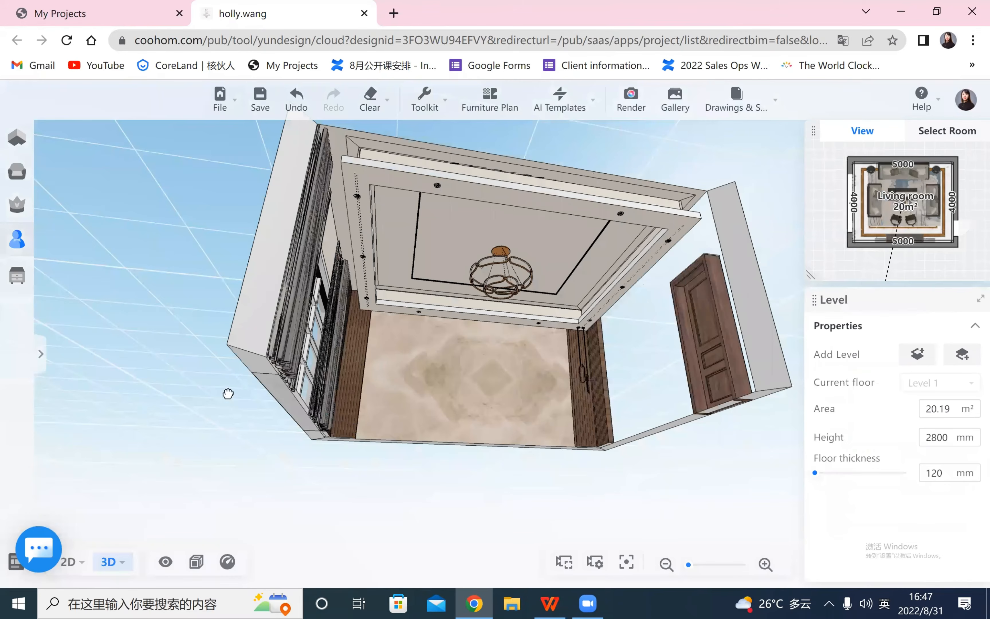
left_click_drag(231, 389, 390, 449)
left_click_drag(266, 453, 246, 451)
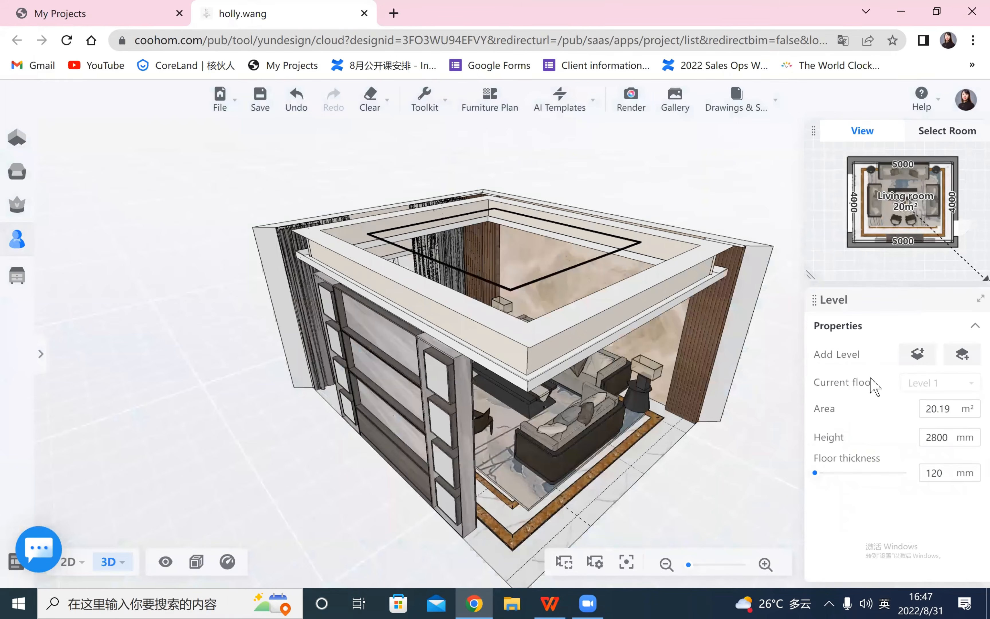
left_click_drag(933, 388, 682, 546)
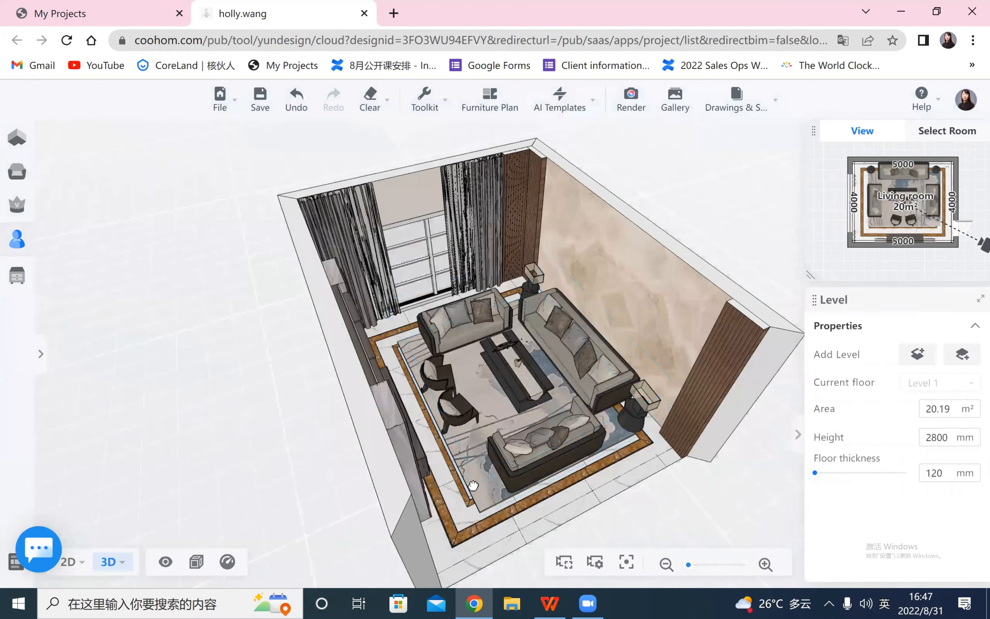
- Inspect the furnished living room from above and from inside, looking at the TV wall and the curtained window
left_click_drag(497, 485, 441, 481)
mouse_move(528, 459)
left_mouse_down()
mouse_move(617, 442)
mouse_move(628, 452)
left_mouse_up()
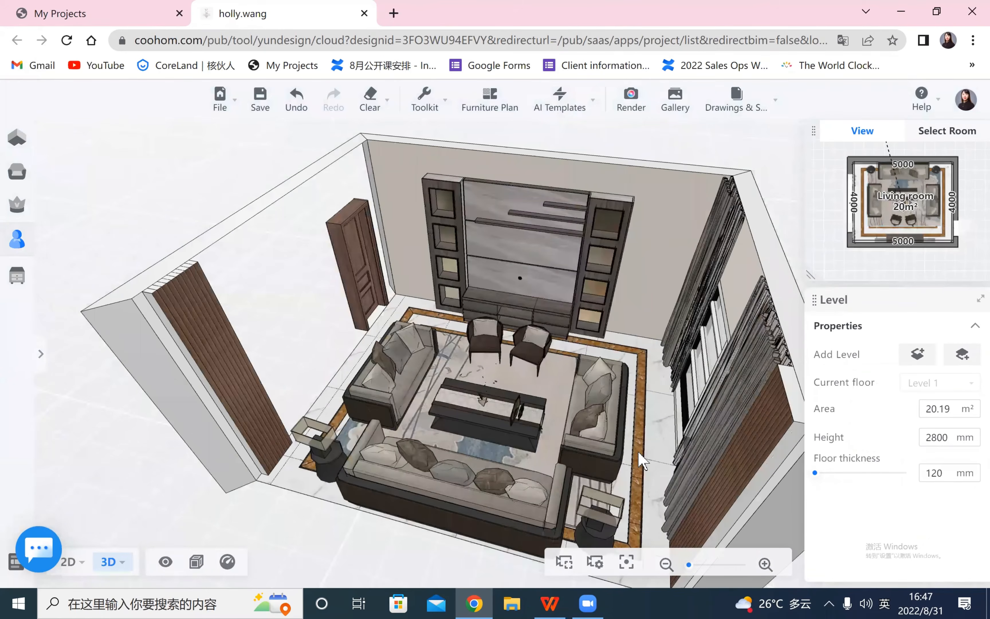
mouse_move(689, 477)
left_mouse_down()
mouse_move(636, 441)
mouse_move(260, 524)
mouse_move(327, 371)
mouse_move(190, 368)
left_mouse_up()
scroll(139, 391, "up", 3)
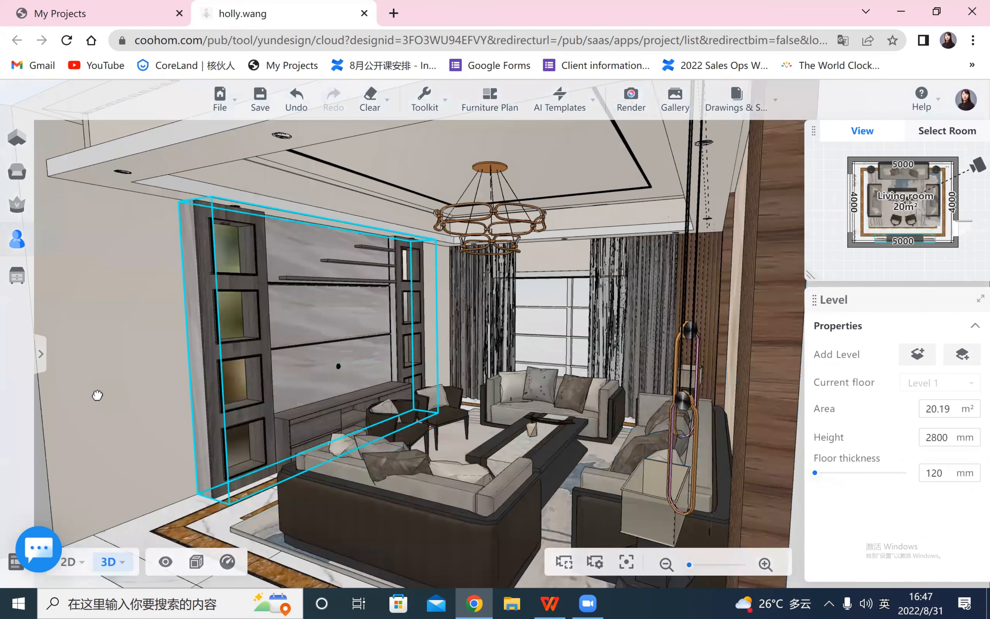
left_click_drag(183, 480, 228, 477)
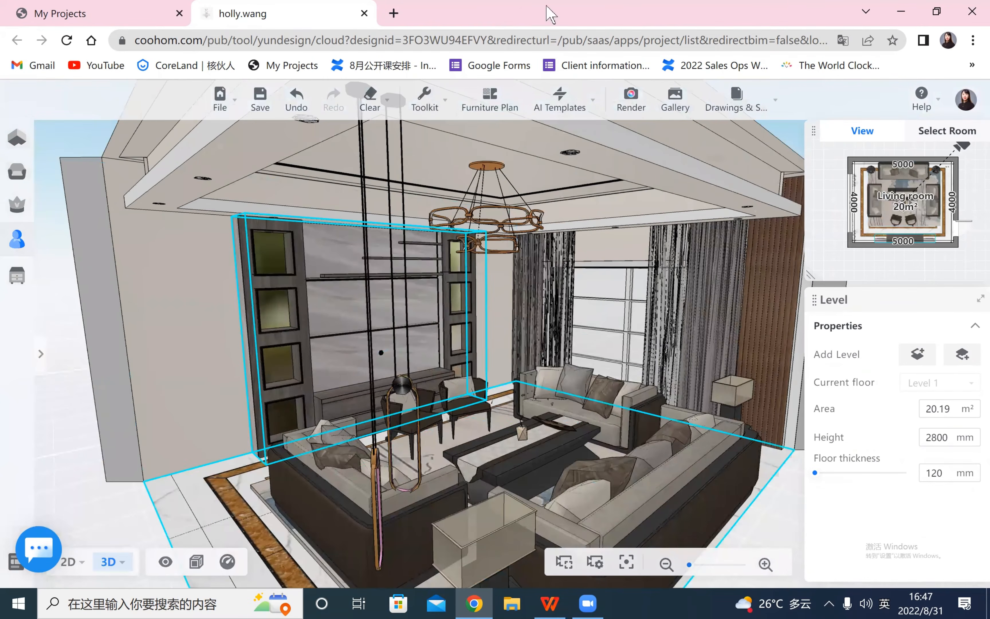
left_click_drag(409, 196, 348, 204)
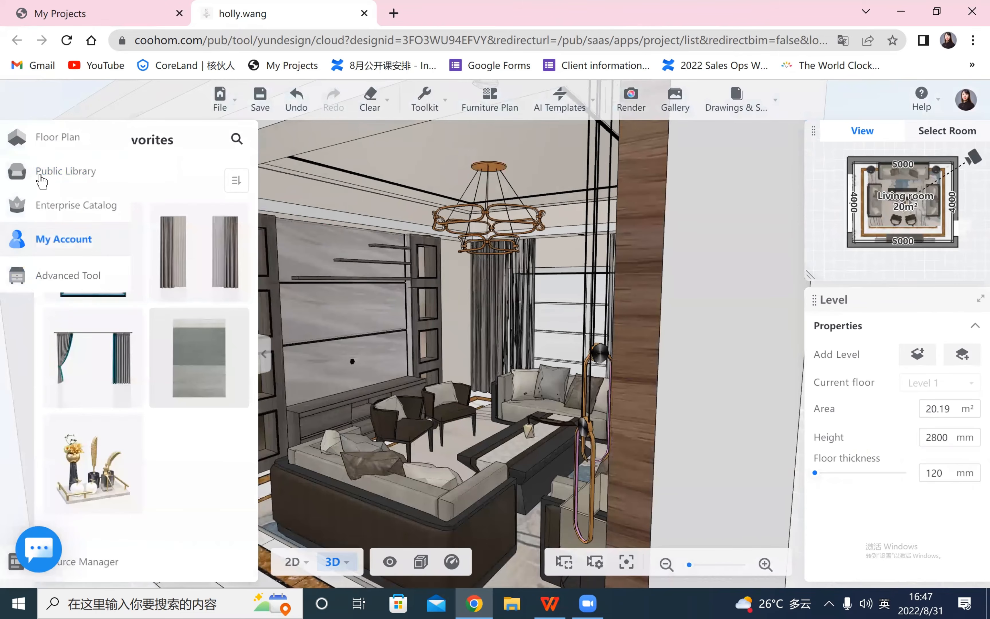
- Place a plain black television from the public library's Appliances category in front of the TV stand's marble back panel
left_click(41, 180)
scroll(191, 454, "down", 3)
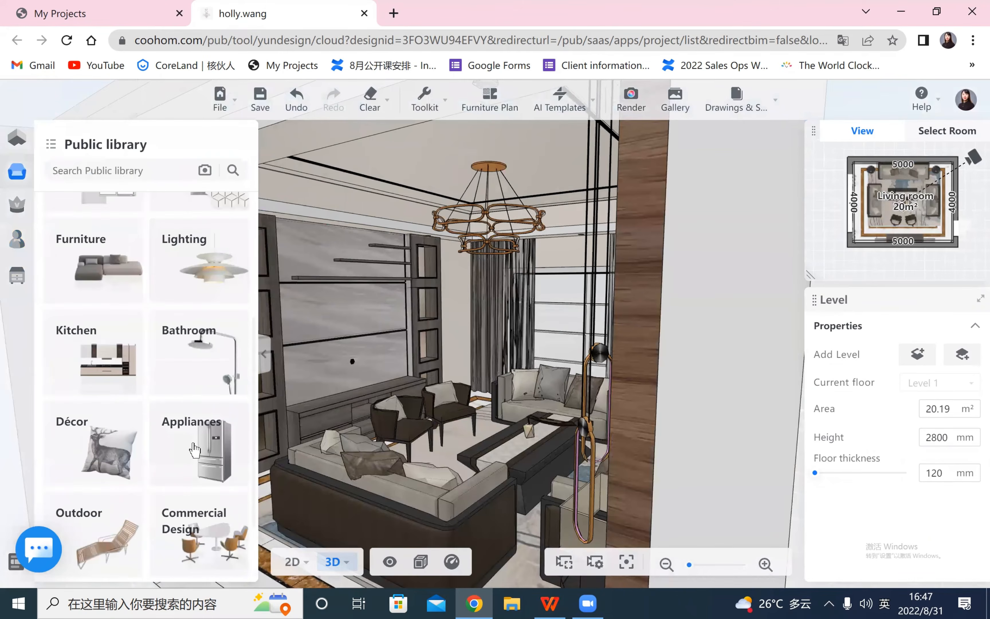
left_click(194, 445)
left_click(82, 262)
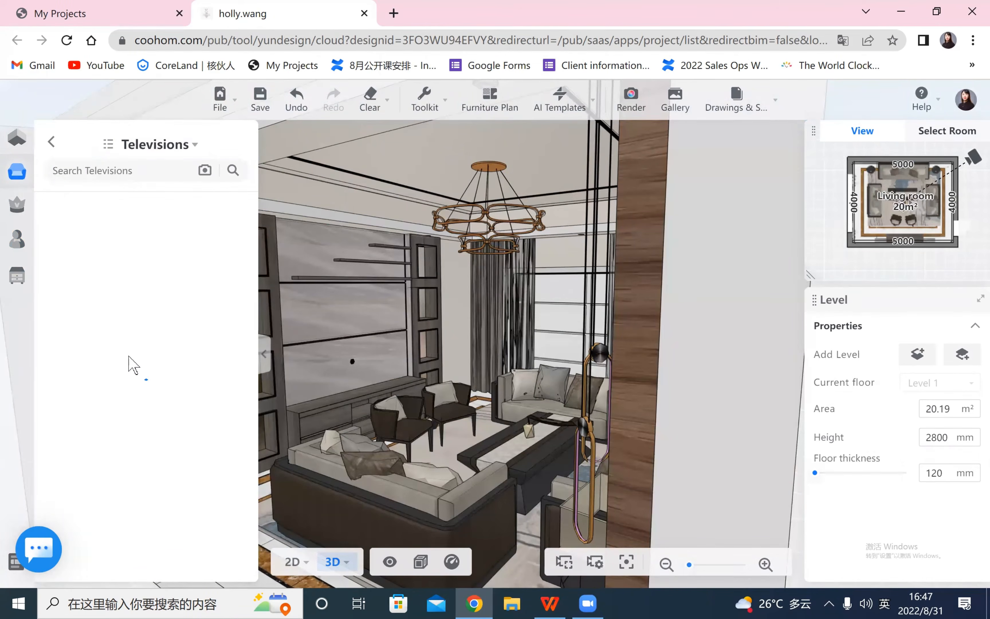
left_click_drag(604, 496, 605, 470)
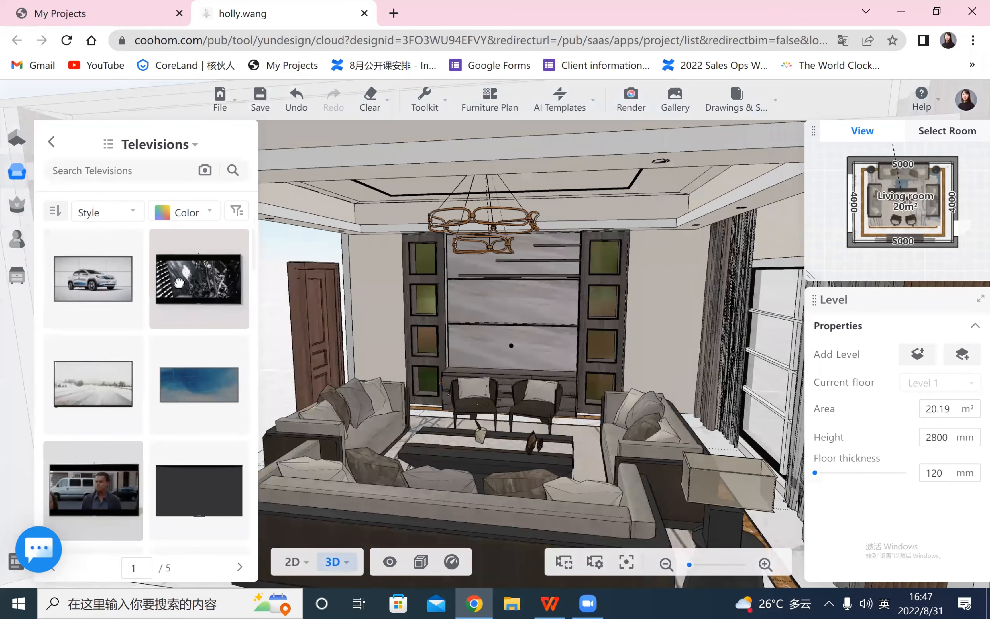
scroll(512, 343, "up", 3)
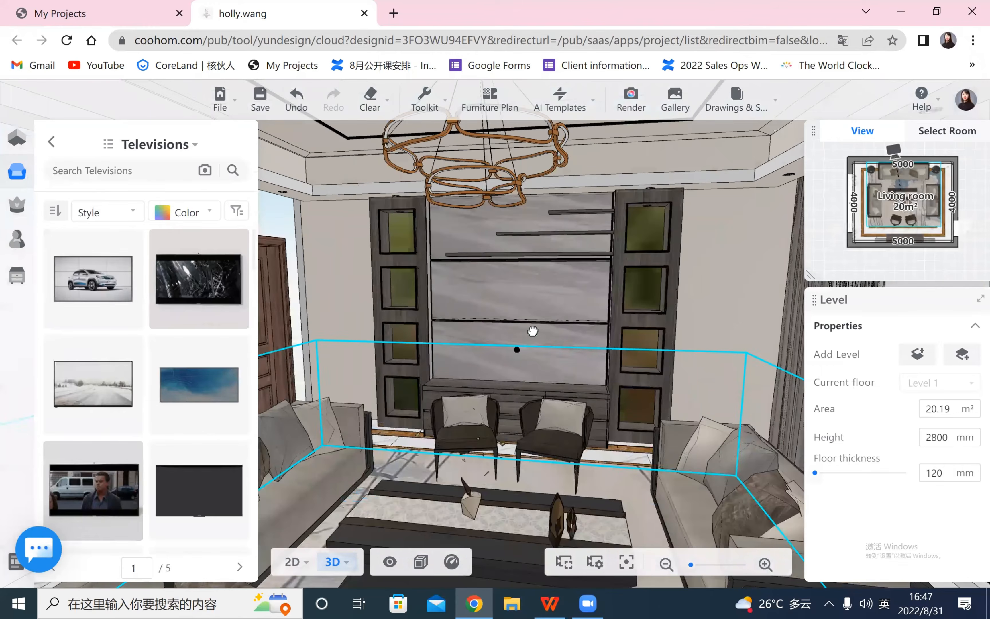
left_click_drag(93, 257, 521, 323)
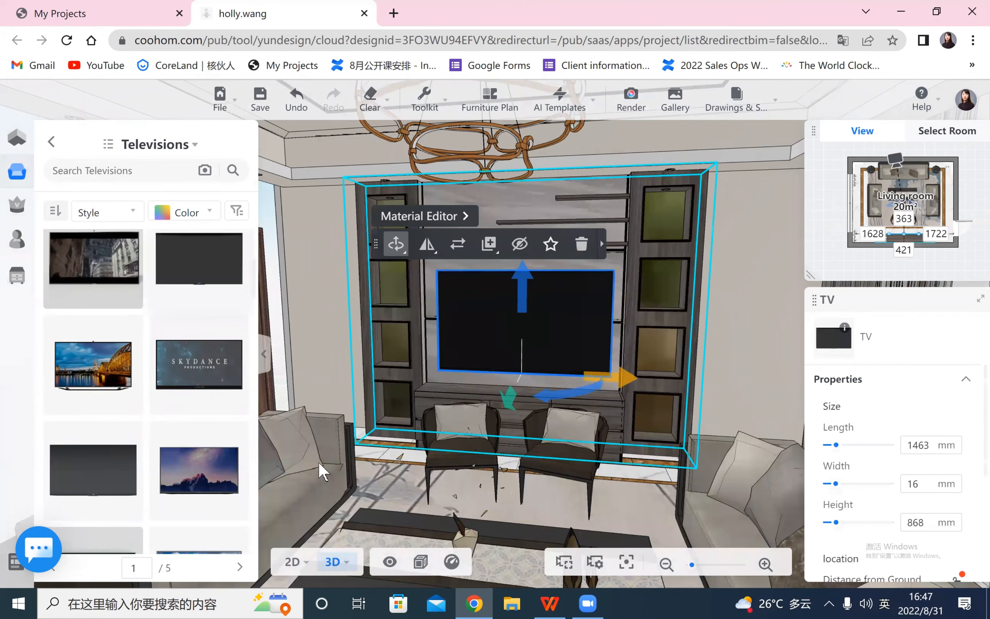
- Move the TV back onto the TV stand's back panel, 165 mm from the wall behind it
left_click_drag(415, 478, 291, 482)
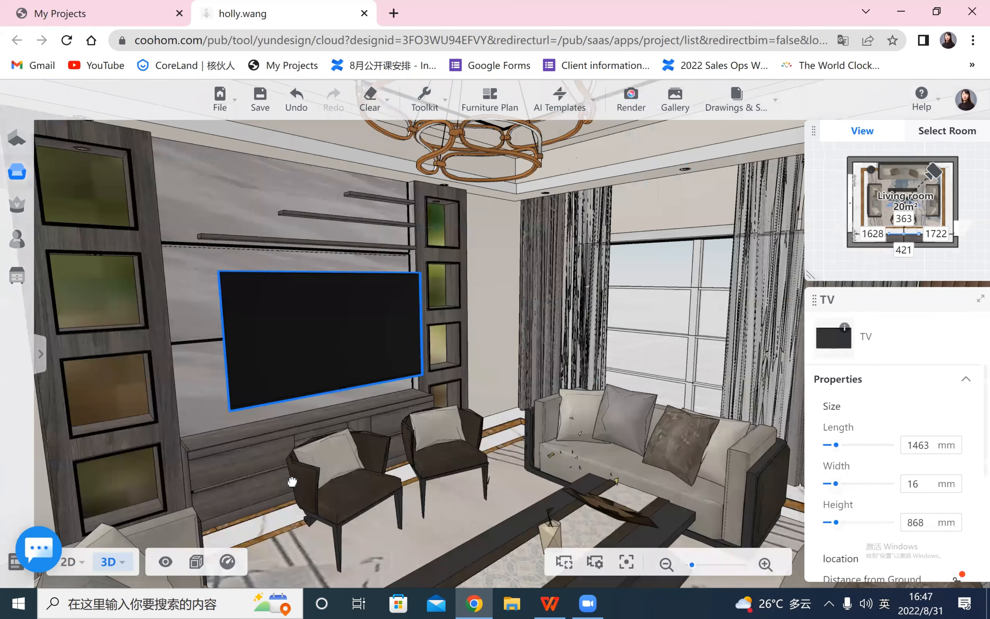
scroll(417, 397, "down", 6)
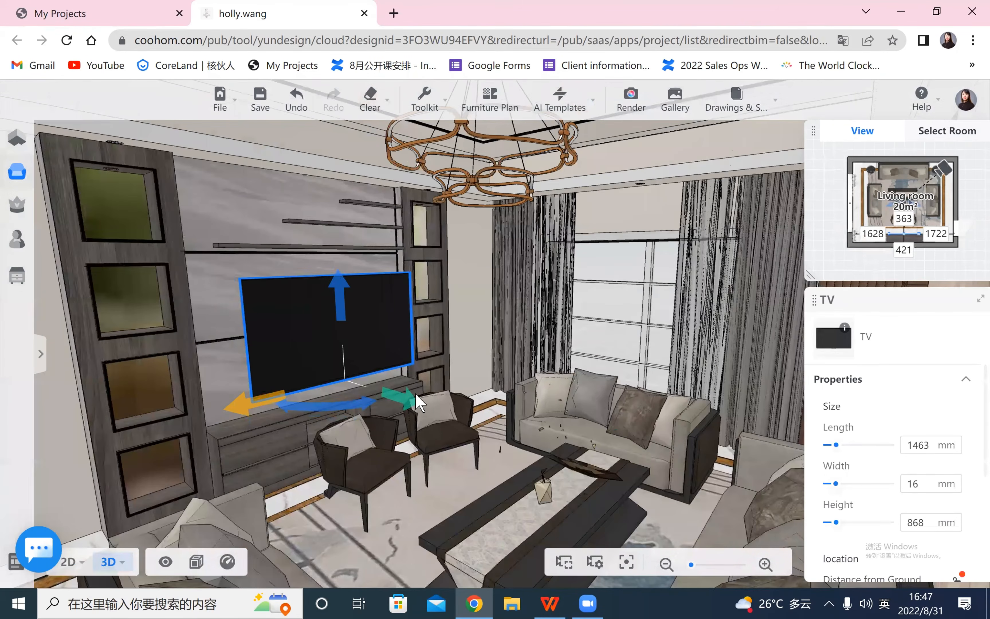
scroll(391, 399, "up", 5)
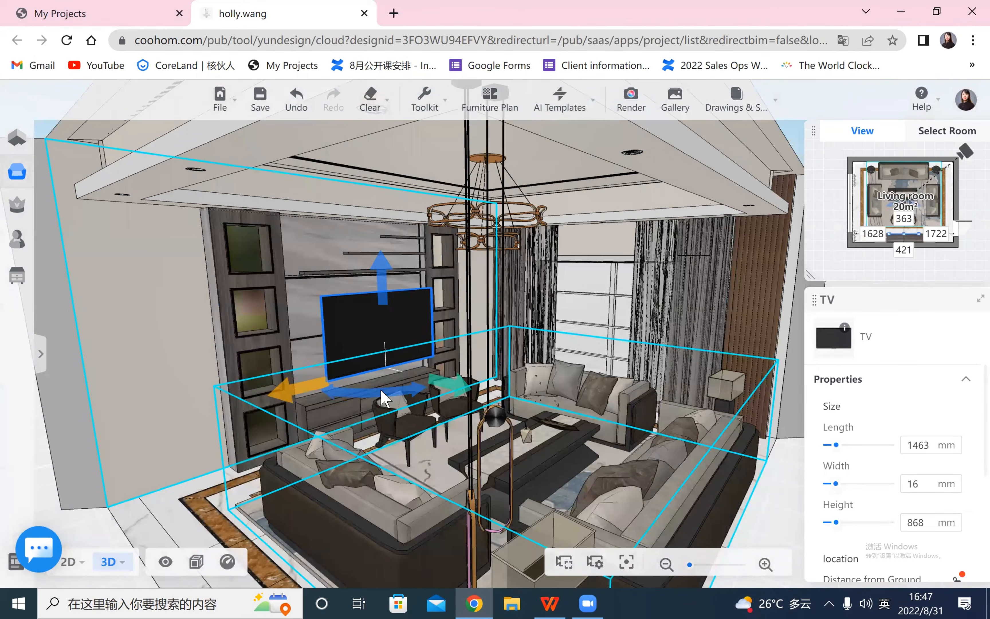
right_click_drag(390, 391, 392, 390)
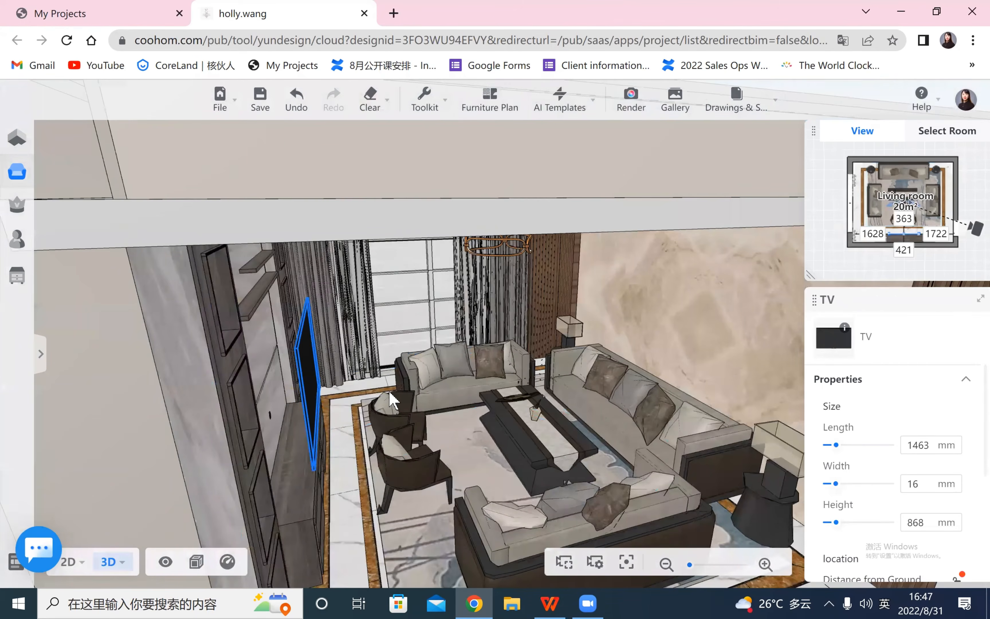
left_click_drag(409, 394, 394, 391)
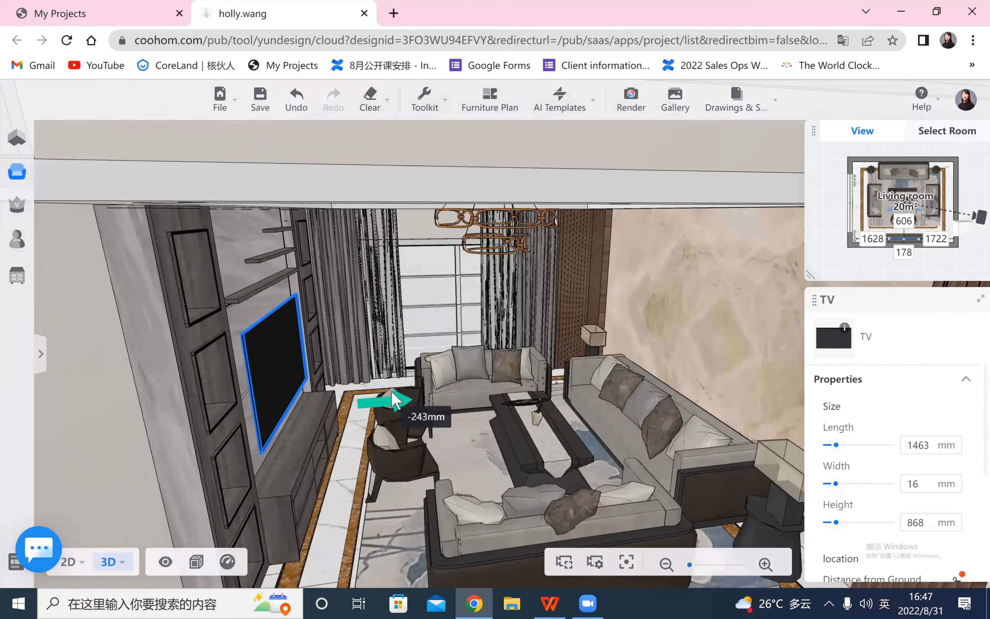
left_click_drag(593, 473, 457, 450)
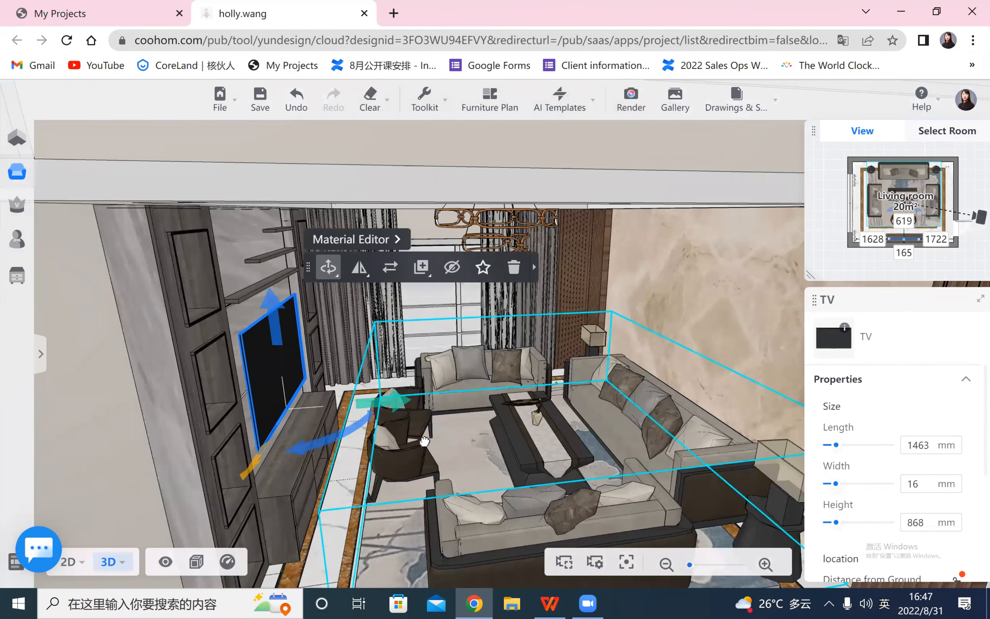
- Centre the TV between the stand's side cabinets, 1699 mm and 1651 mm from the side walls, and nudge it slightly up
right_click_drag(402, 443, 581, 364)
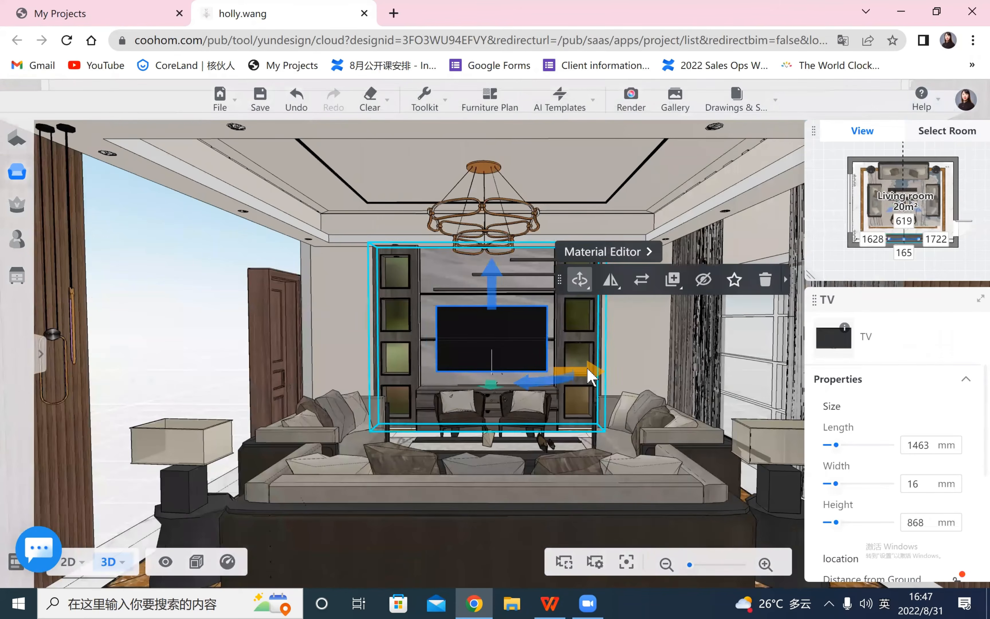
left_click_drag(586, 370, 585, 370)
left_click_drag(495, 348, 493, 343)
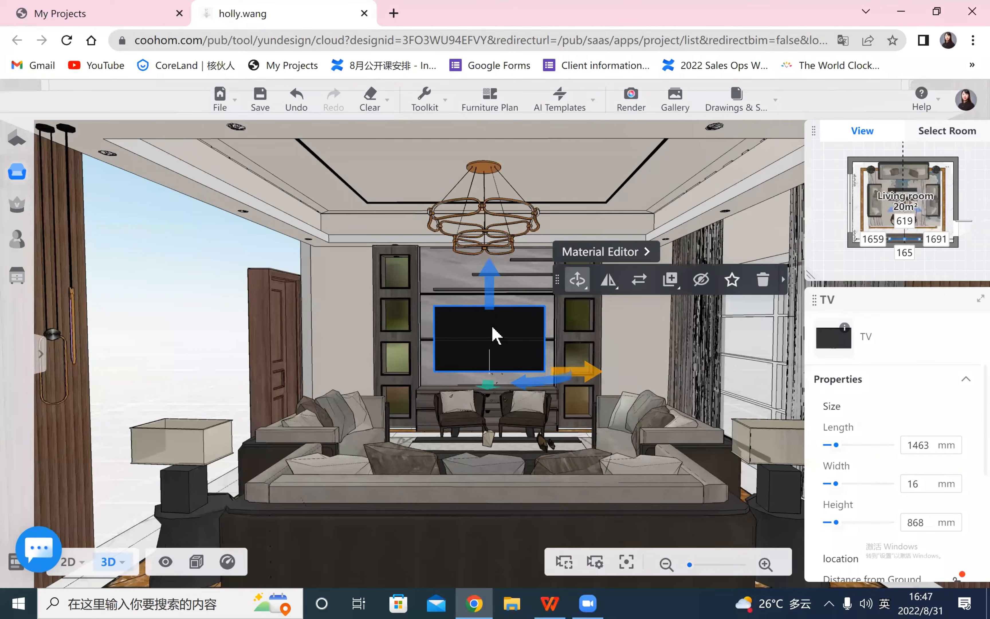
key("Left")
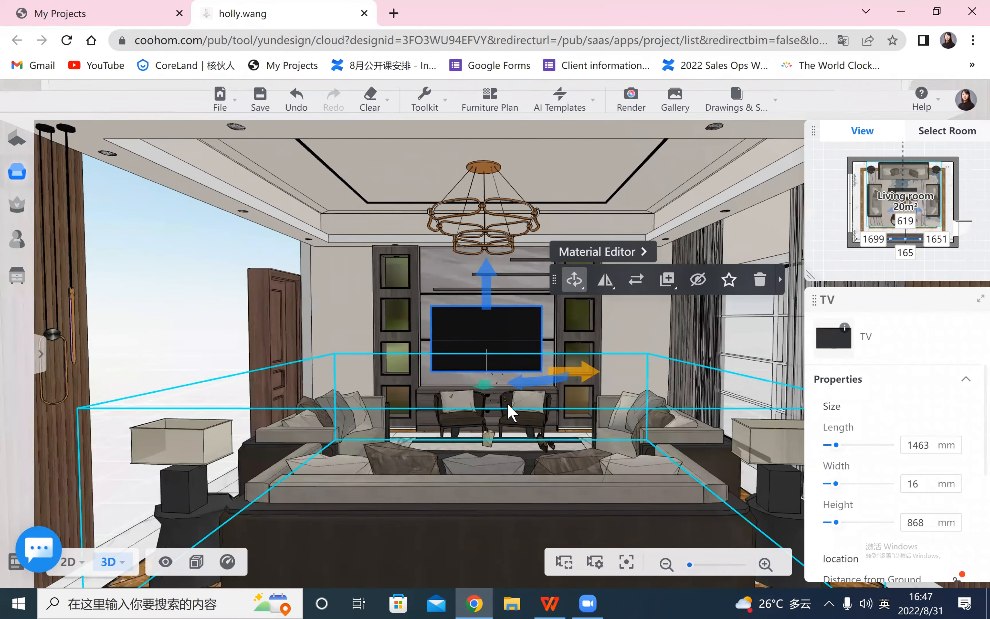
key("Up")
left_click(268, 417)
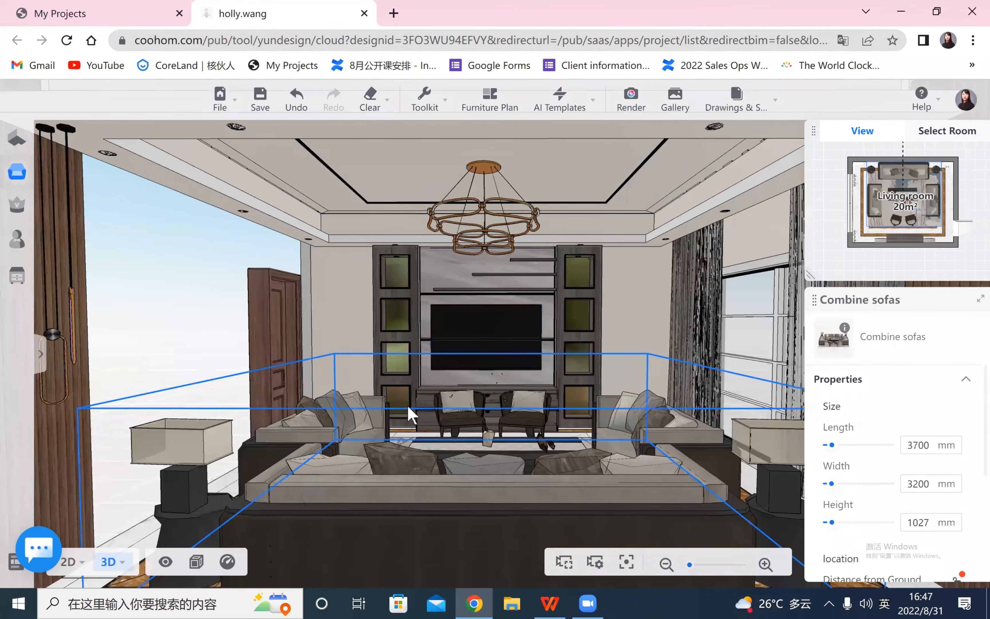
left_click(453, 441)
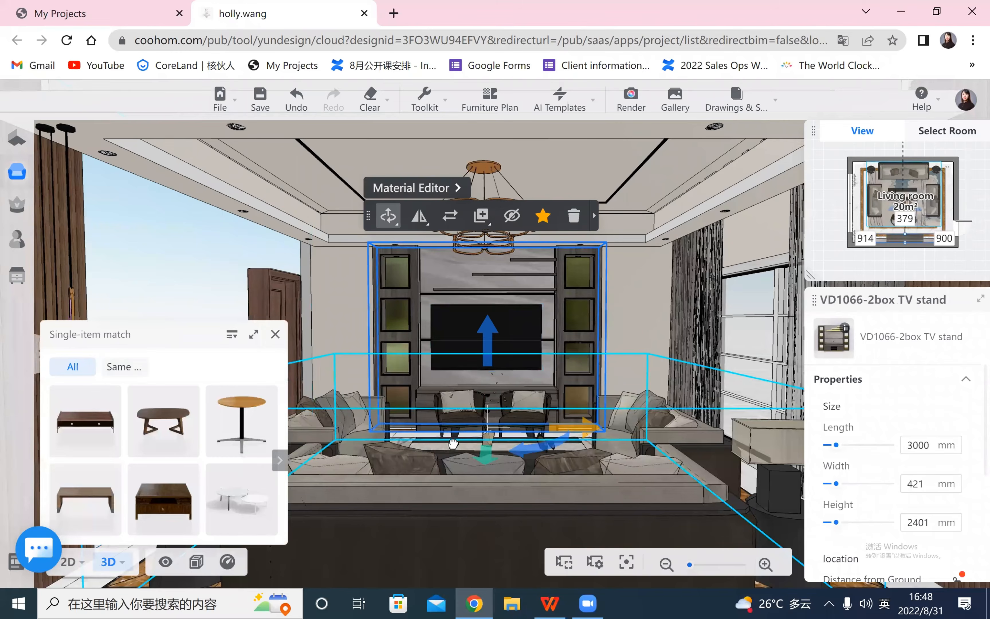
- Select the wall with the wooden door and open it in the Wall Editor
left_click_drag(334, 450, 514, 447)
left_click_drag(468, 423, 753, 455)
left_click_drag(539, 278, 537, 438)
left_click_drag(483, 455, 542, 282)
left_click(542, 282)
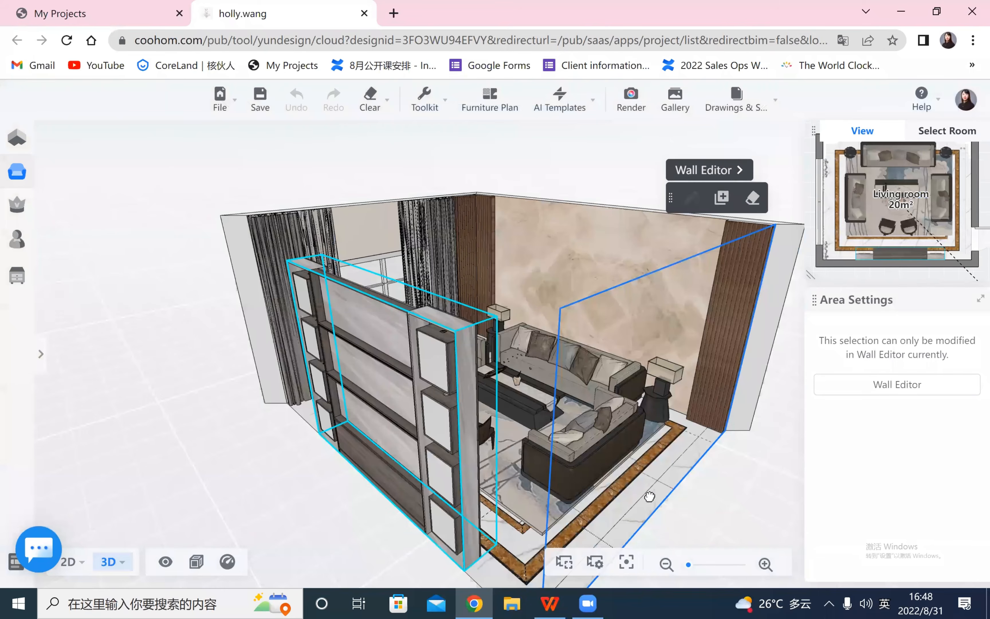
left_click_drag(649, 496, 574, 495)
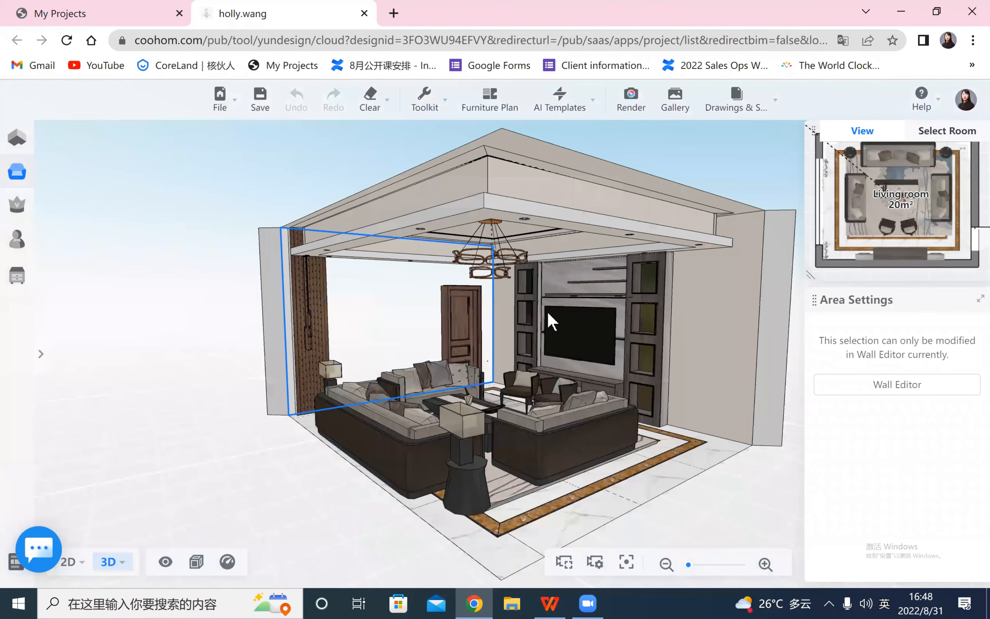
left_click_drag(542, 311, 549, 314)
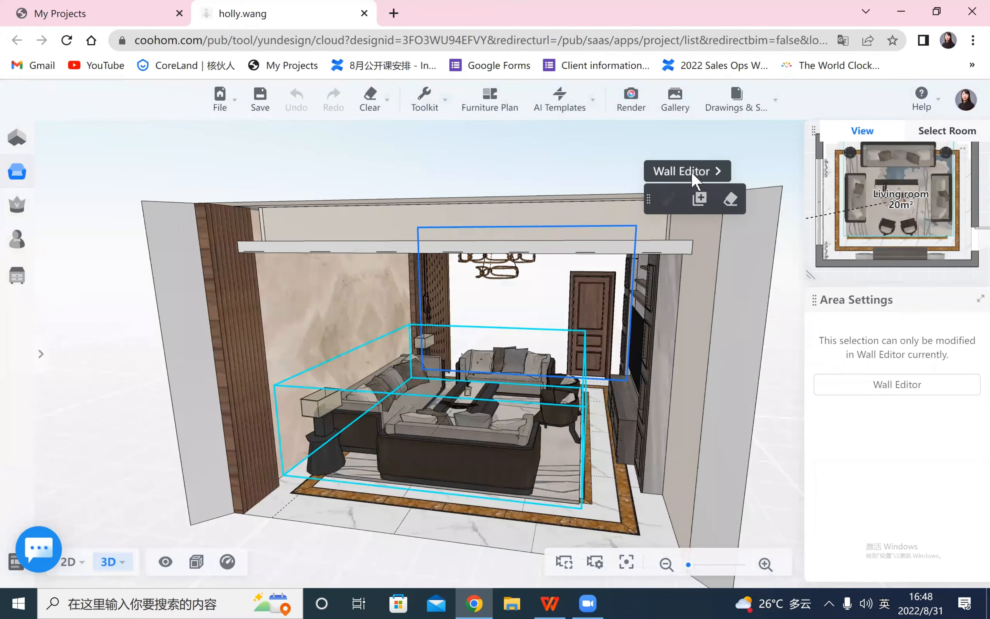
double_click(553, 246)
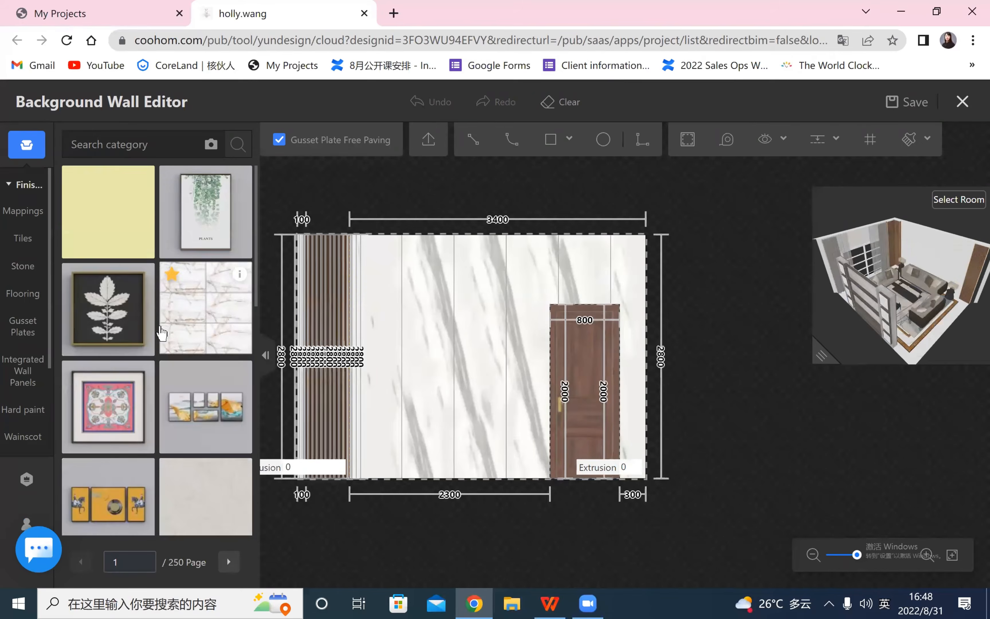
- Hang the flower vase painting about 600 mm from the door and 867 mm above the floor, and return to the 3D room
scroll(165, 335, "down", 5)
scroll(166, 336, "down", 10)
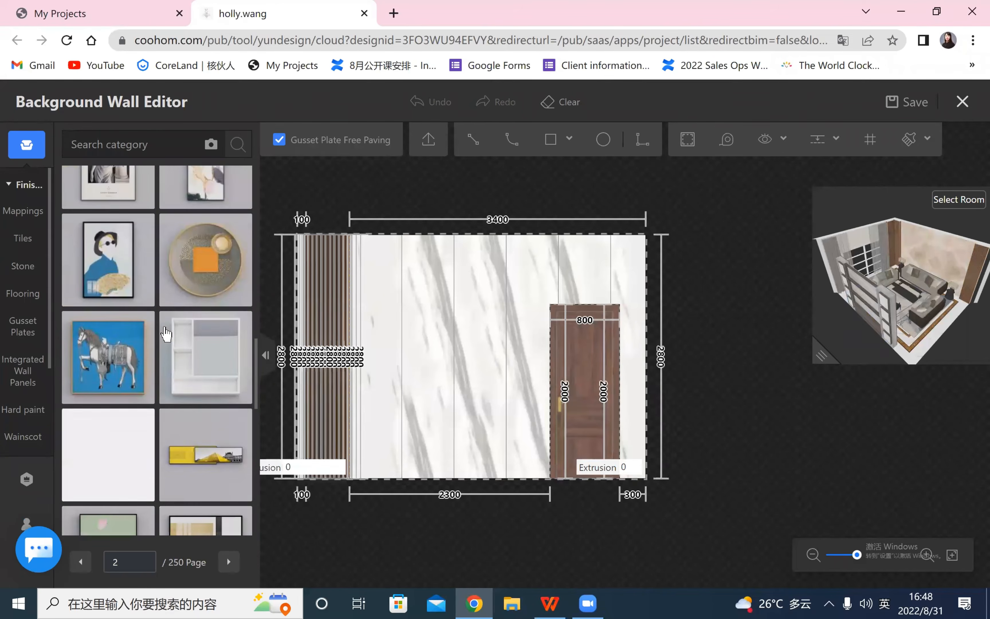
scroll(168, 331, "down", 8)
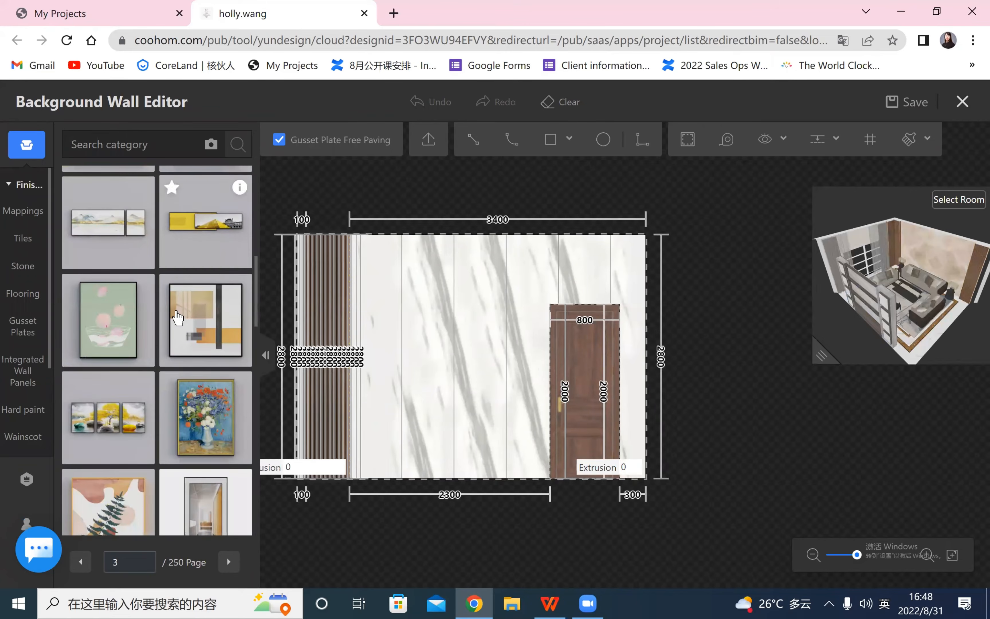
scroll(177, 317, "up", 3)
mouse_move(205, 339)
left_mouse_down()
mouse_move(435, 380)
mouse_move(459, 354)
mouse_move(446, 362)
mouse_move(506, 448)
mouse_move(489, 383)
left_mouse_up()
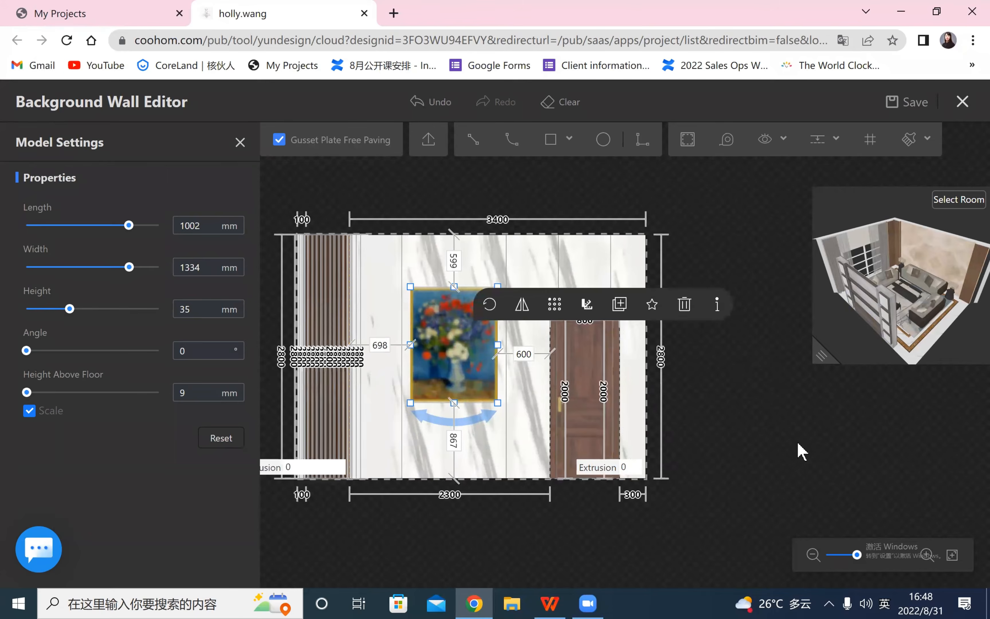
left_click(691, 394)
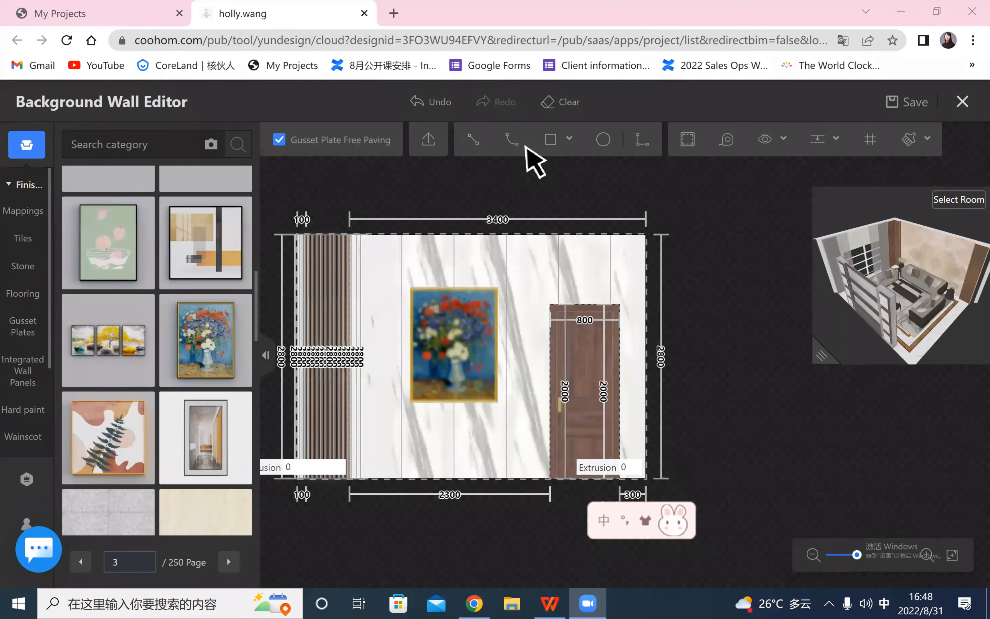
left_click(751, 316)
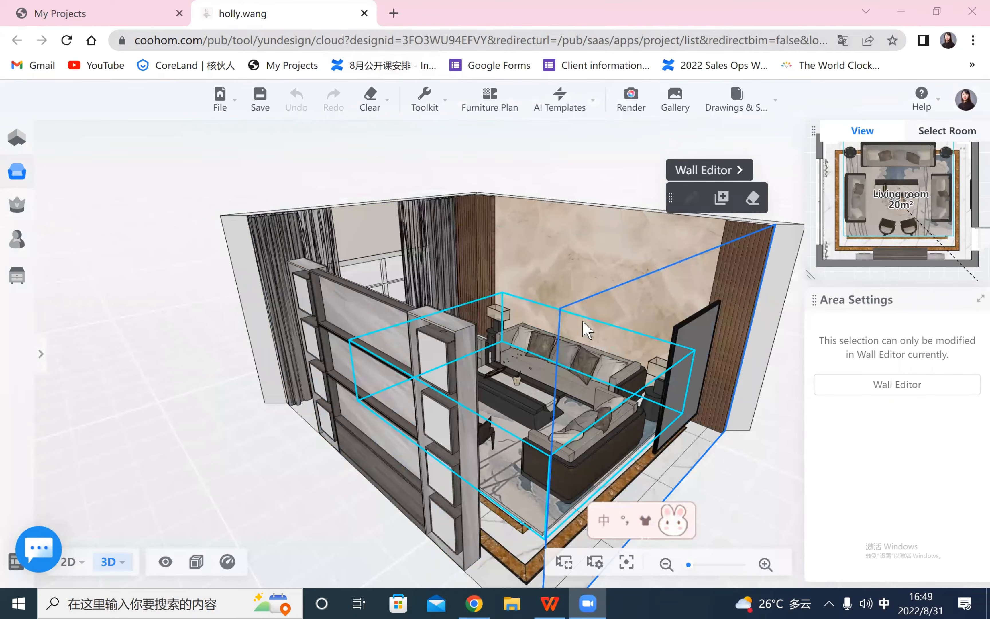
- Inspect the painting on the door wall and the whole furnished room from several sides, from above and from below
scroll(634, 520, "up", 3)
left_click_drag(637, 520, 385, 506)
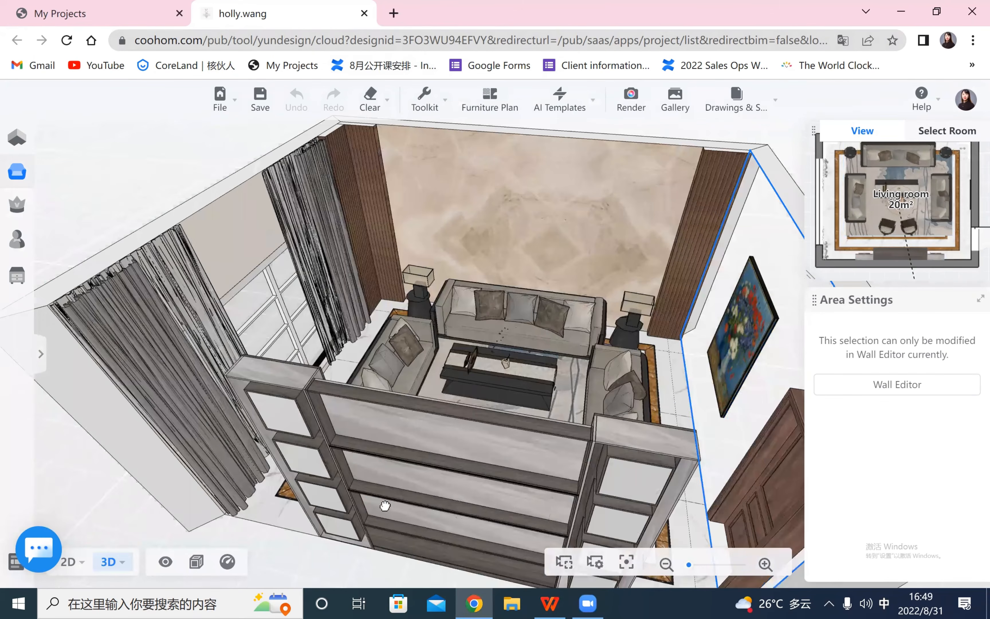
left_click_drag(601, 523, 501, 421)
left_click_drag(561, 405, 246, 400)
left_click_drag(151, 391, 264, 393)
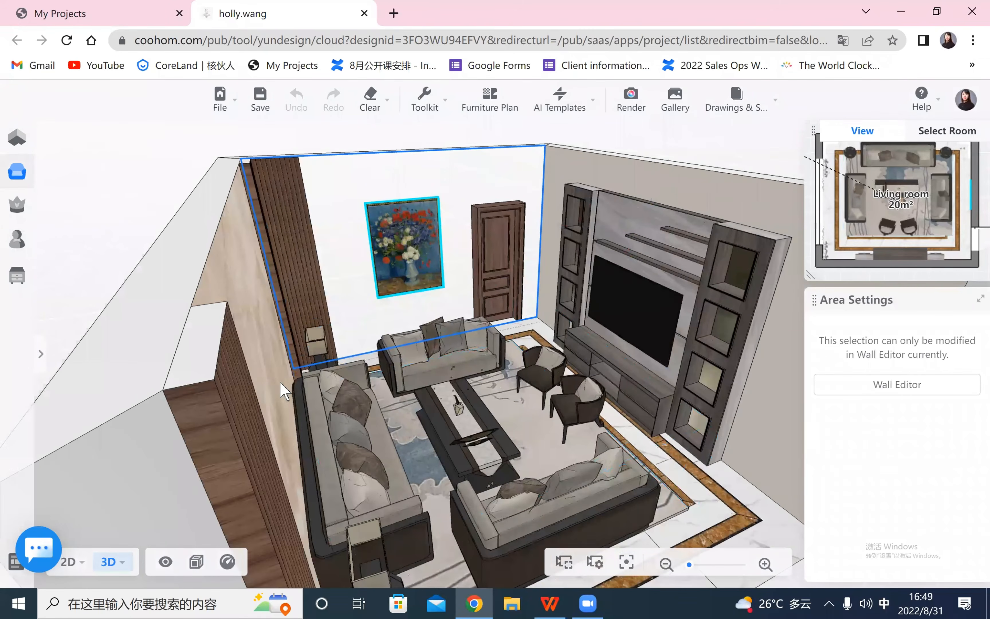
scroll(390, 182, "up", 2)
scroll(340, 234, "down", 2)
left_click_drag(254, 242, 370, 213)
scroll(370, 213, "up", 2)
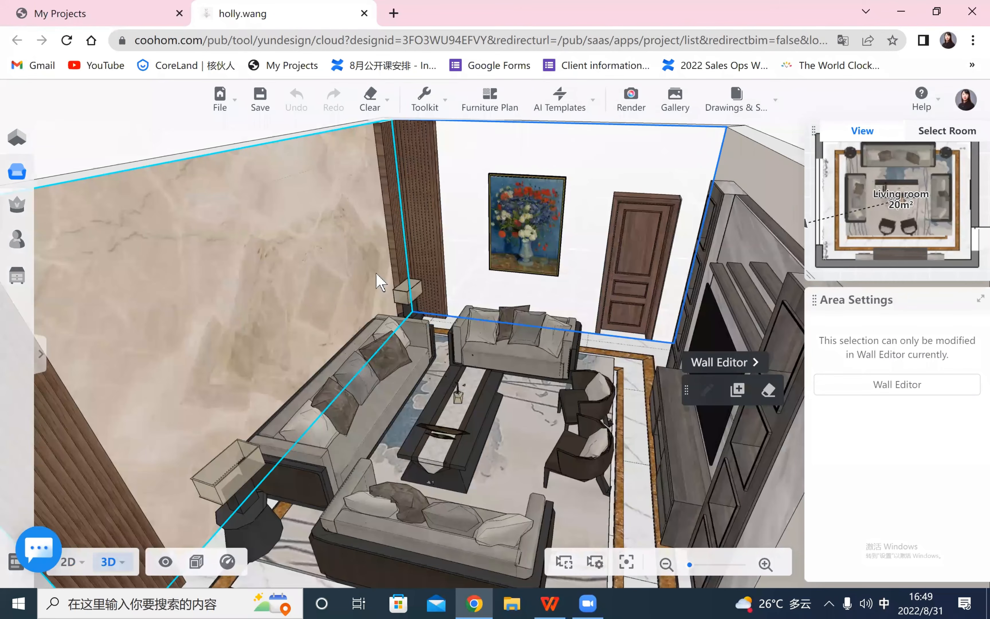
left_click_drag(336, 281, 406, 164)
scroll(414, 166, "down", 3)
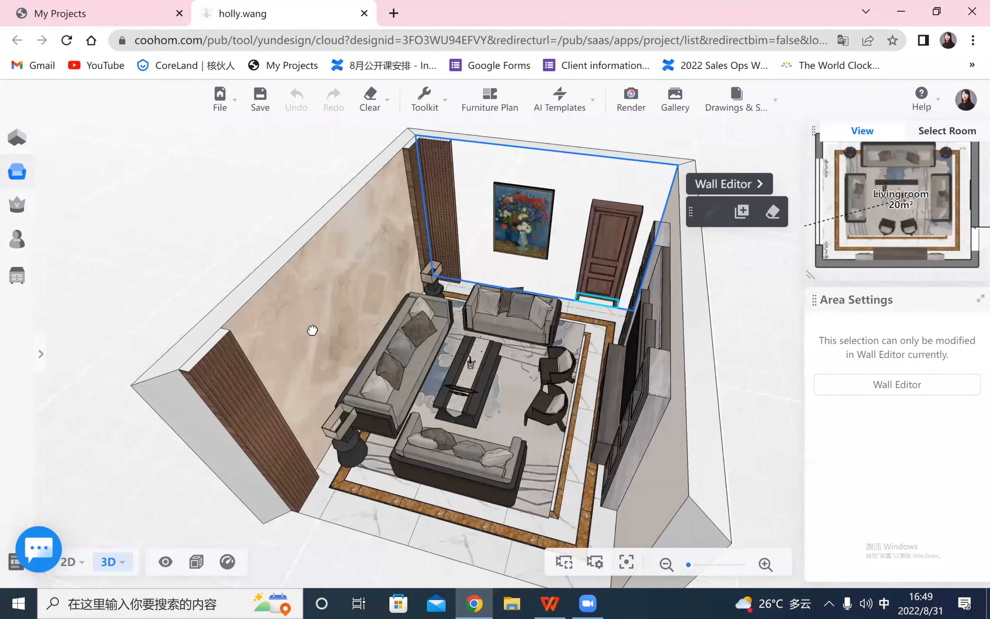
left_click_drag(312, 329, 461, 350)
left_click_drag(701, 260, 390, 16)
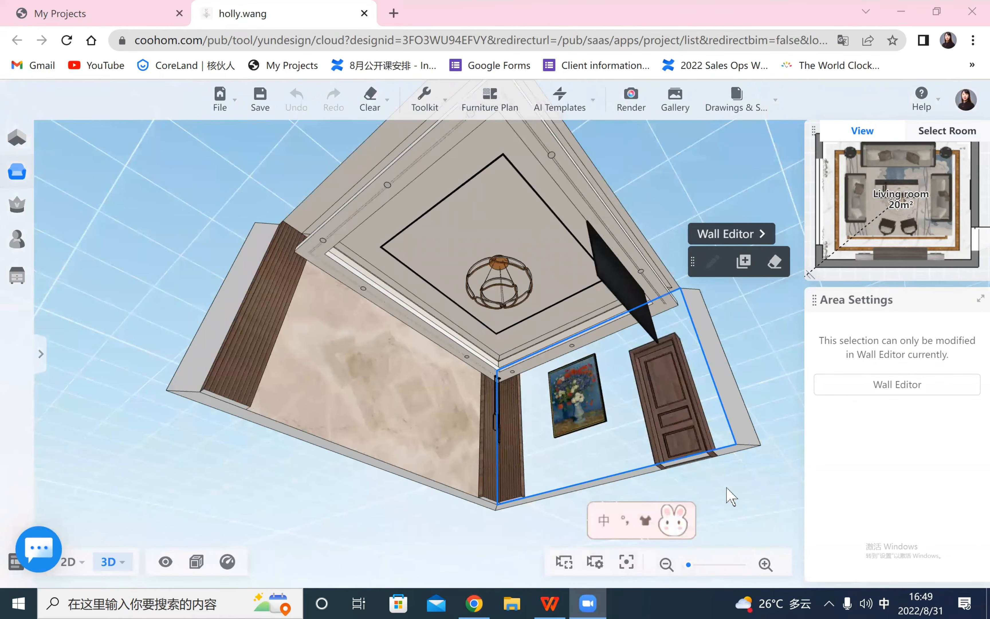
left_click_drag(420, 562, 458, 583)
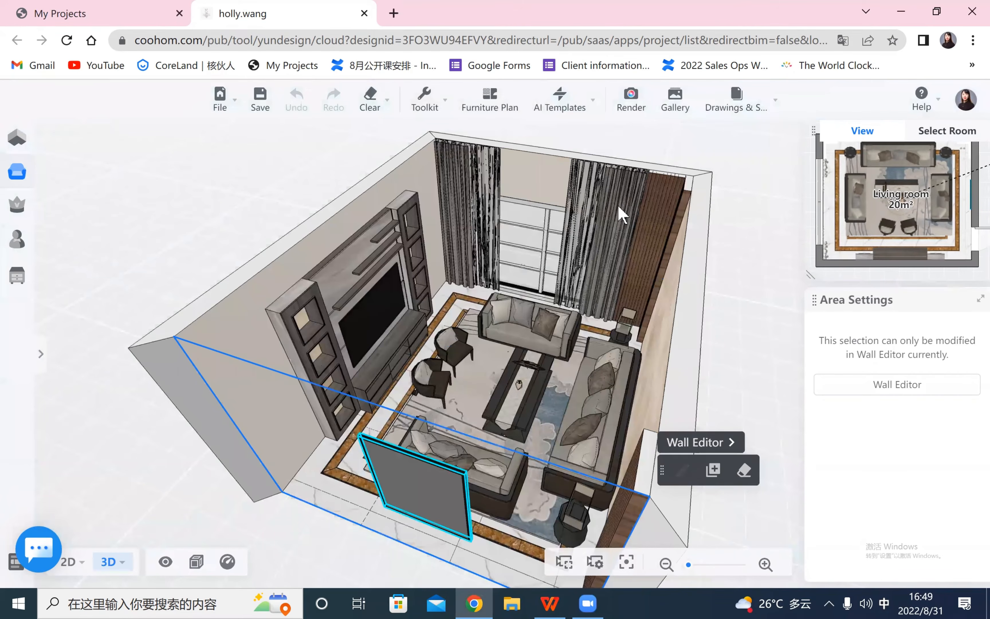
- Open the render setup and review its aspect ratio, resolution, ambient light and environment options
left_click(636, 108)
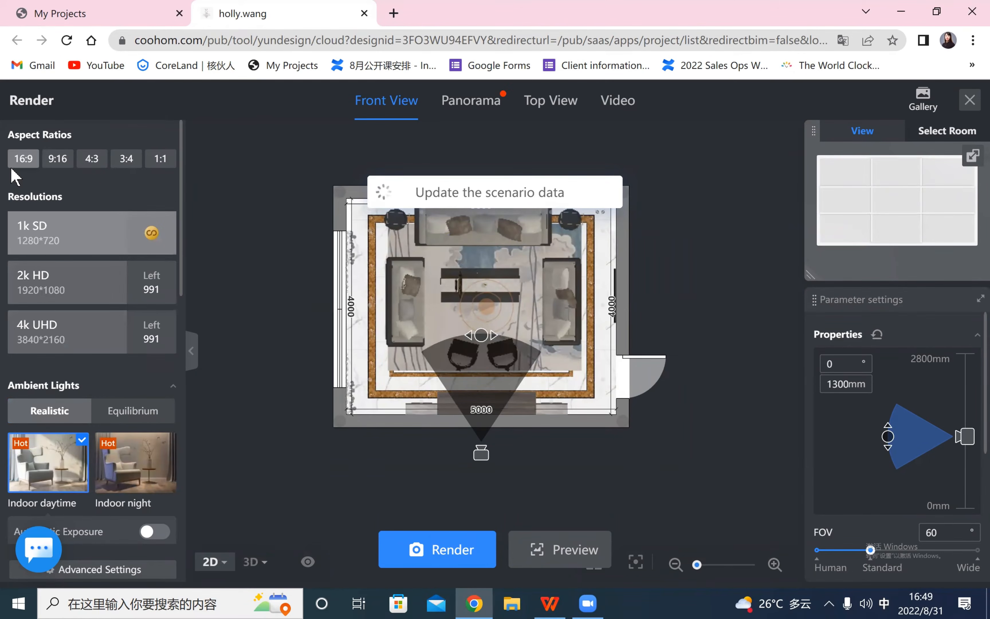
scroll(46, 434, "down", 2)
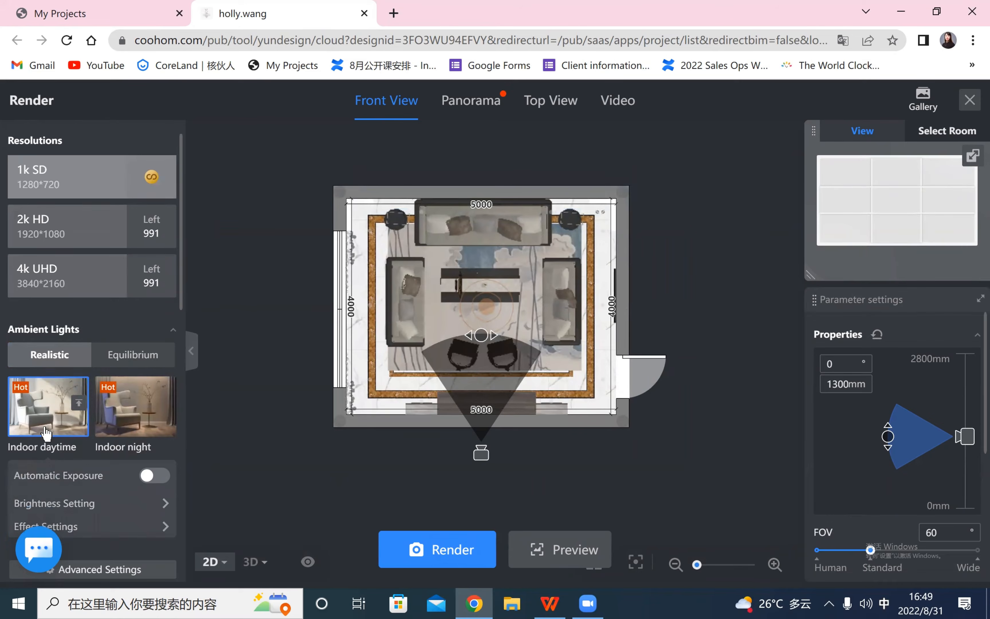
scroll(57, 274, "up", 3)
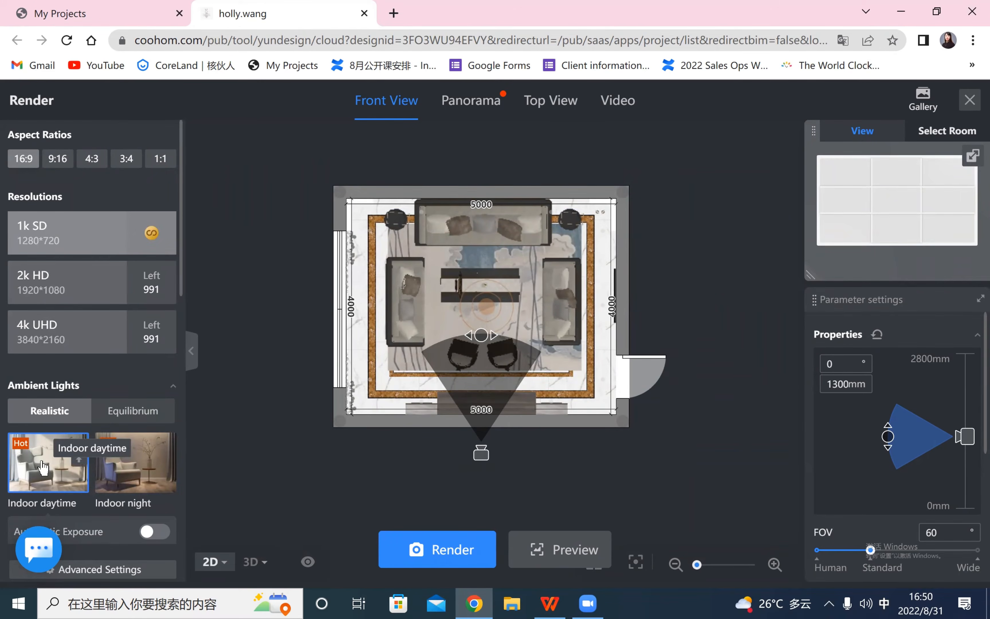
scroll(43, 466, "down", 5)
scroll(72, 364, "up", 2)
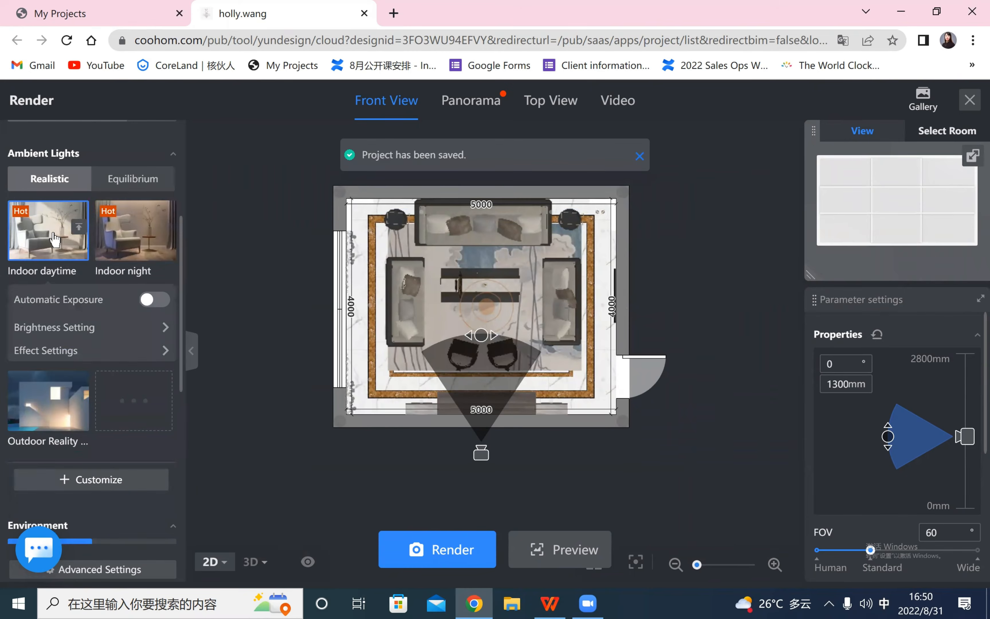
scroll(61, 167, "down", 7)
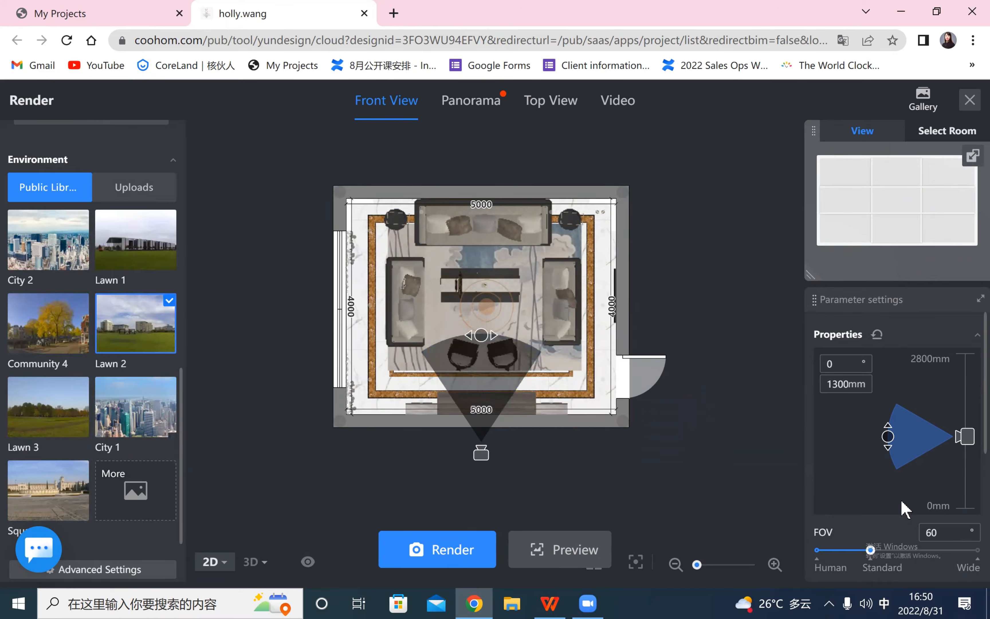
- Enable camera clipping, place the camera outside the TV wall facing the long sofa, and show its view in 3D
scroll(920, 497, "down", 4)
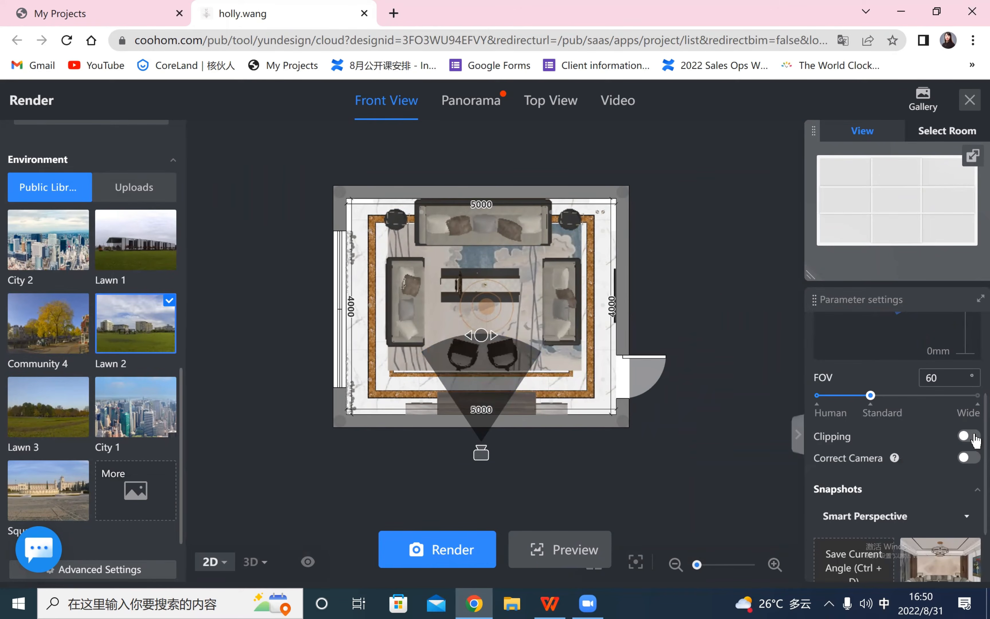
left_click(968, 436)
mouse_move(481, 436)
left_mouse_down()
mouse_move(483, 332)
mouse_move(502, 400)
mouse_move(480, 400)
mouse_move(481, 379)
left_mouse_up()
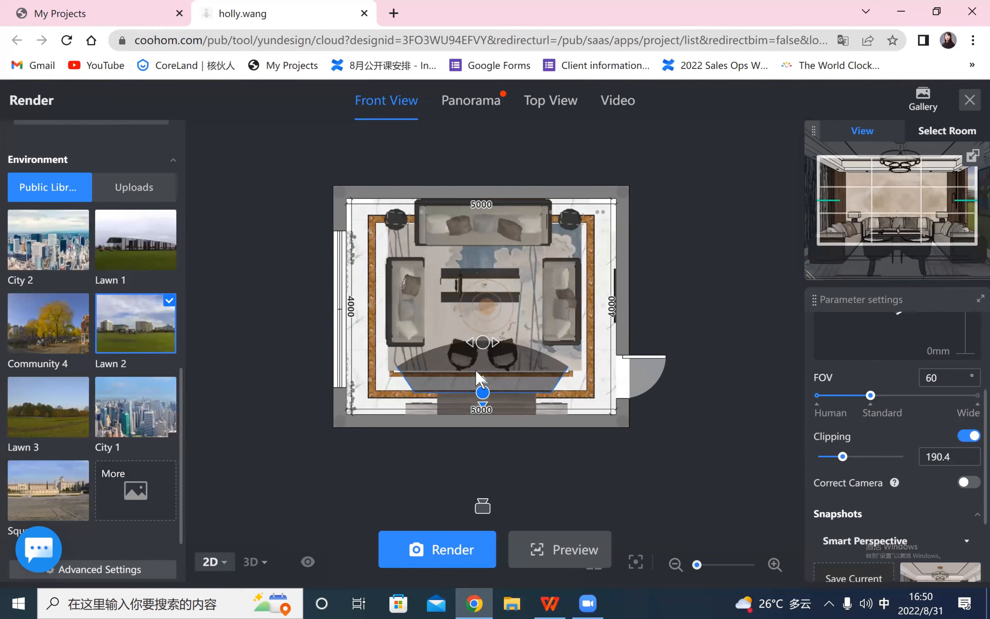
left_click(253, 562)
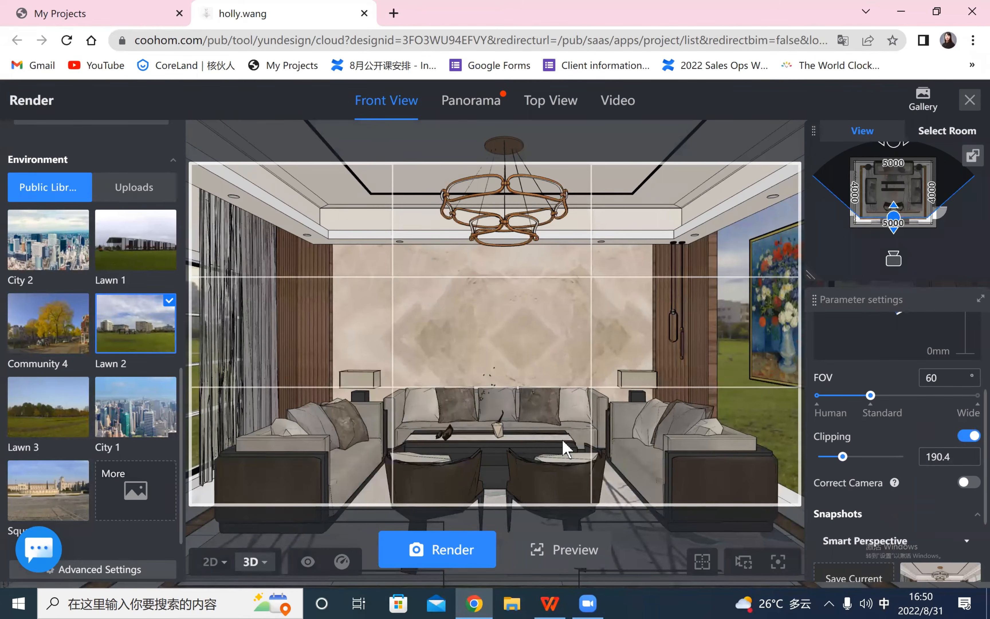
- Widen the sofa wall view to a 72° field of view, save it as a snapshot and render it in 1k SD
scroll(567, 449, "up", 1)
scroll(566, 449, "down", 2)
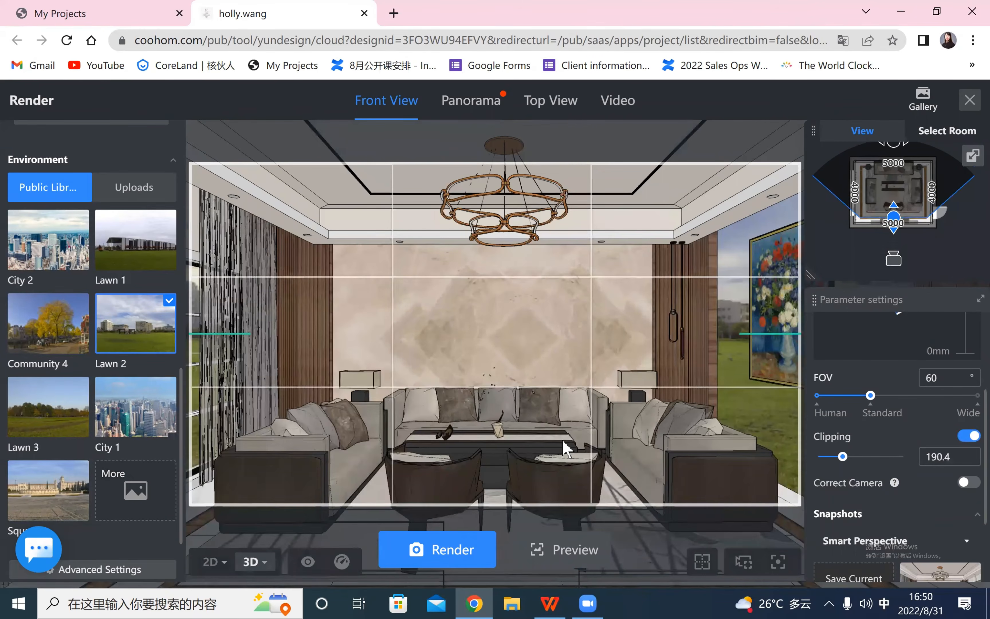
scroll(679, 374, "down", 1)
scroll(859, 424, "down", 3)
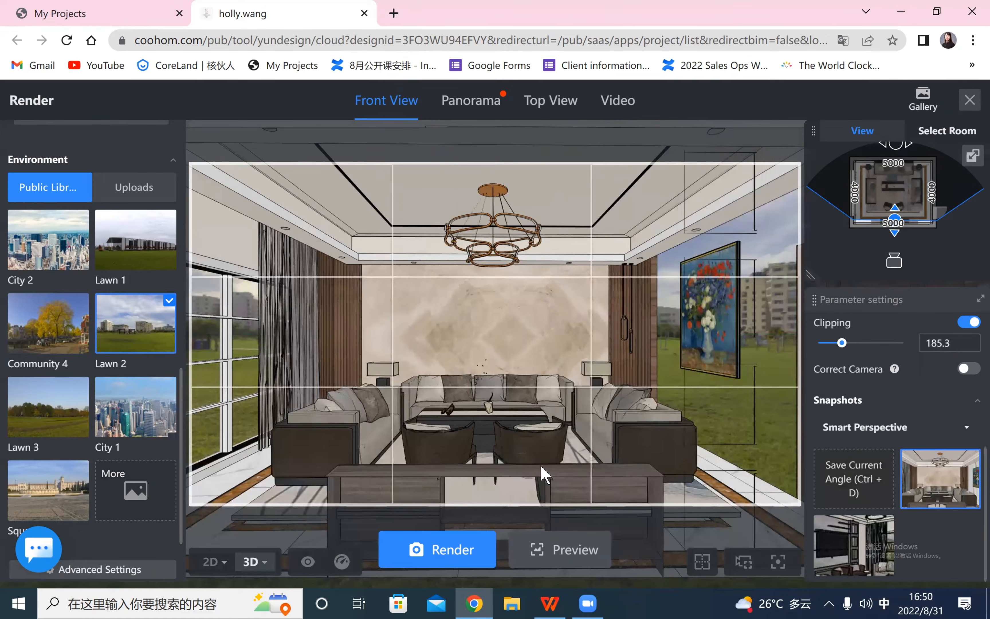
scroll(527, 472, "up", 1)
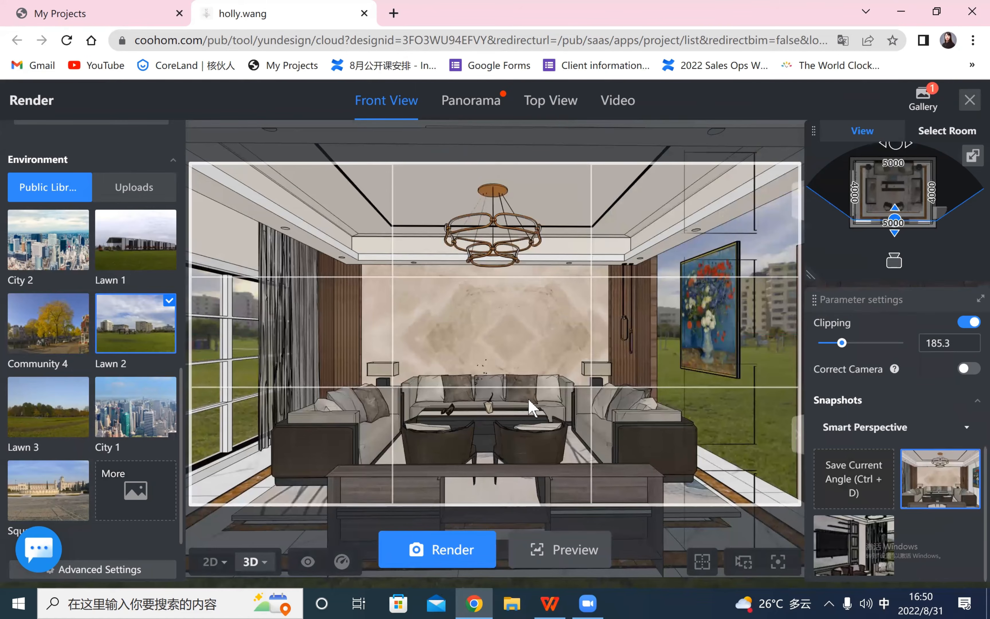
- Move the camera outside the door wall on the plan and aim it across the room at the window
left_click(213, 560)
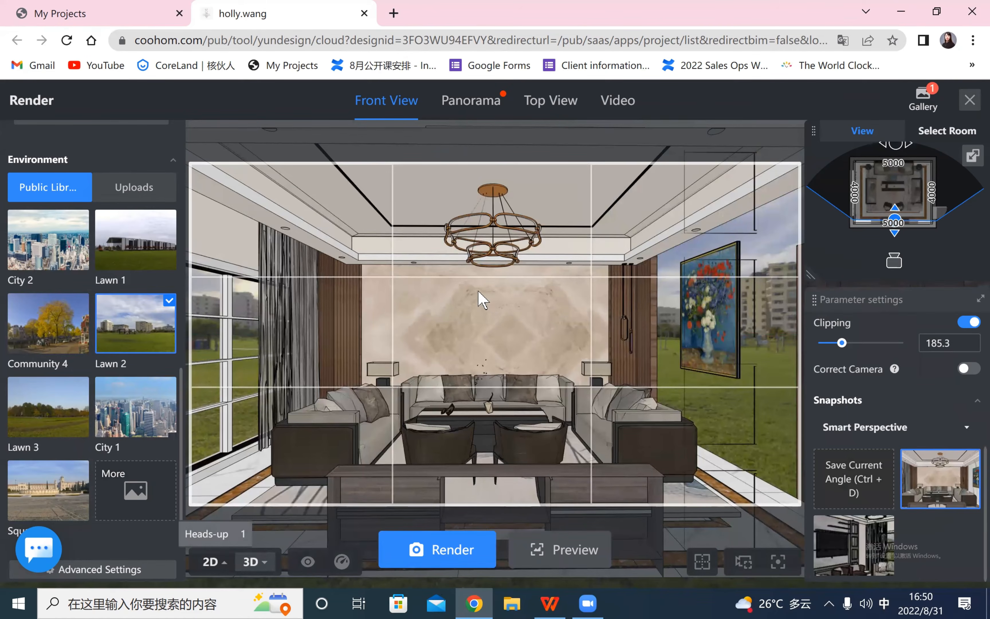
scroll(484, 317, "down", 3)
scroll(506, 404, "up", 5)
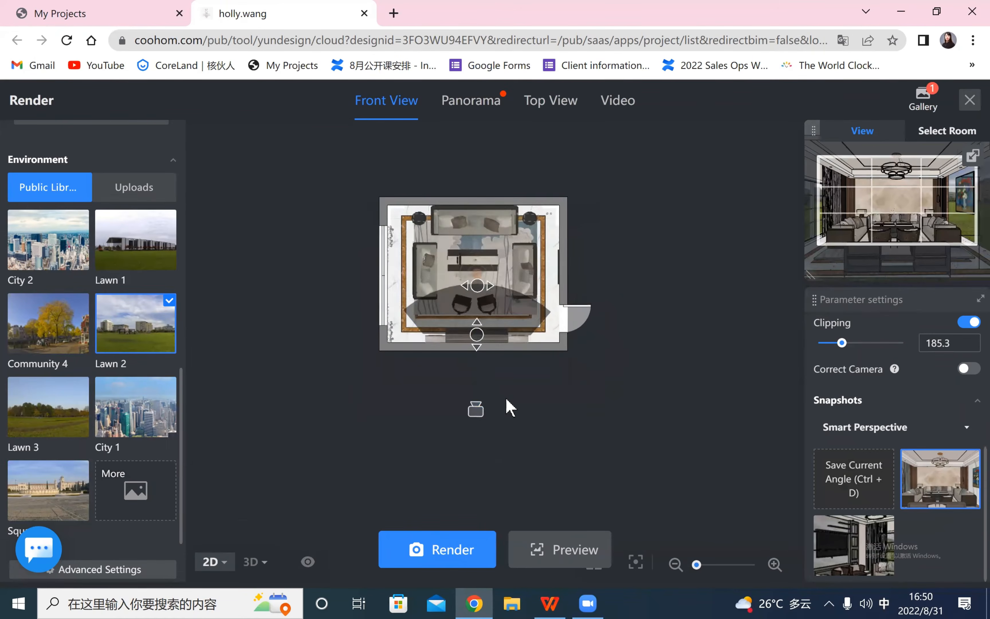
left_click_drag(504, 323, 489, 362)
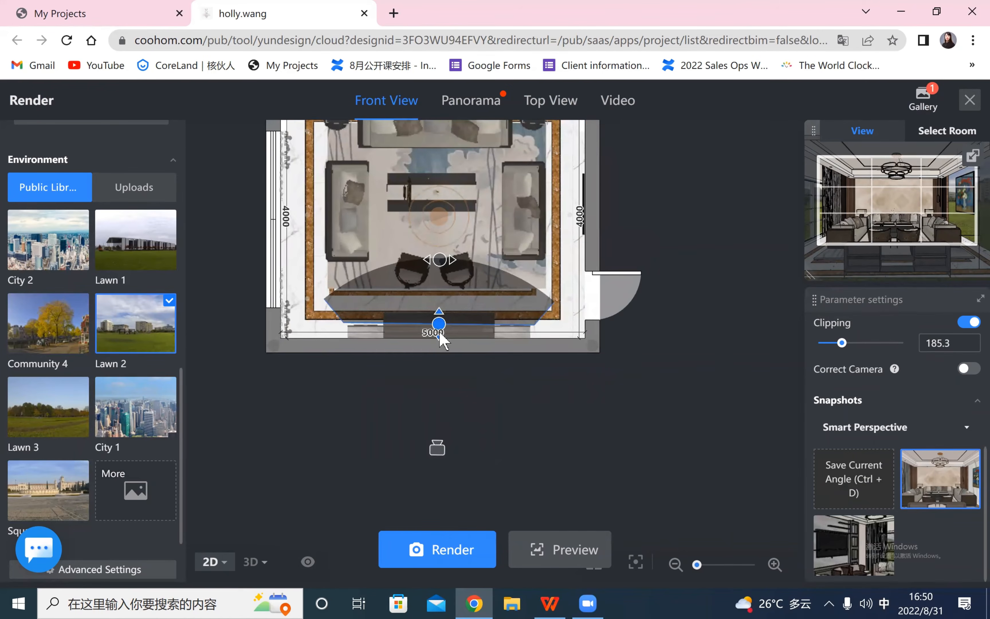
left_click_drag(444, 449, 666, 223)
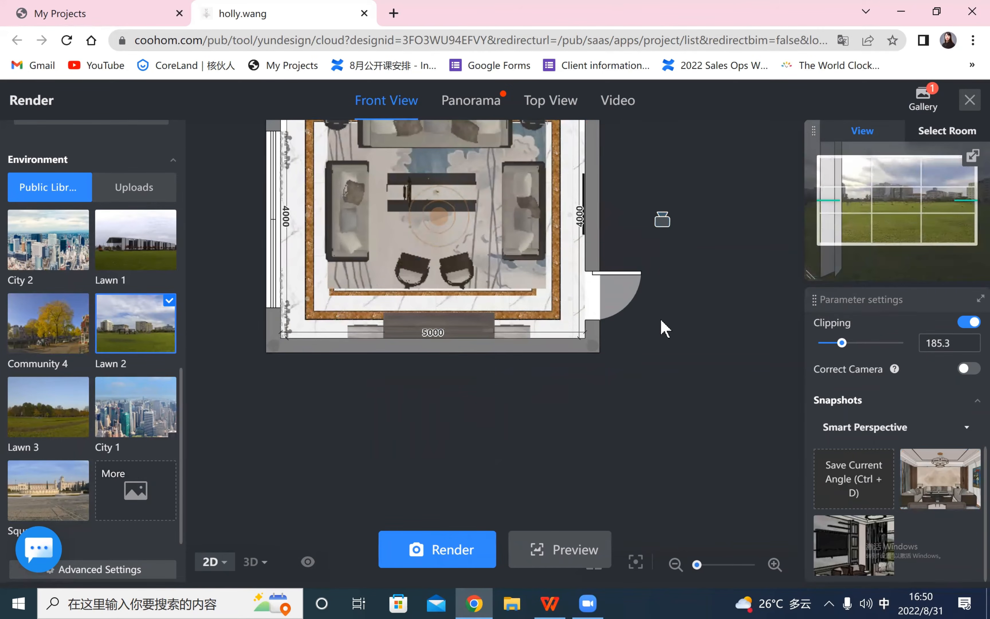
scroll(666, 322, "down", 3)
left_click_drag(696, 337, 667, 409)
left_click_drag(632, 173, 537, 353)
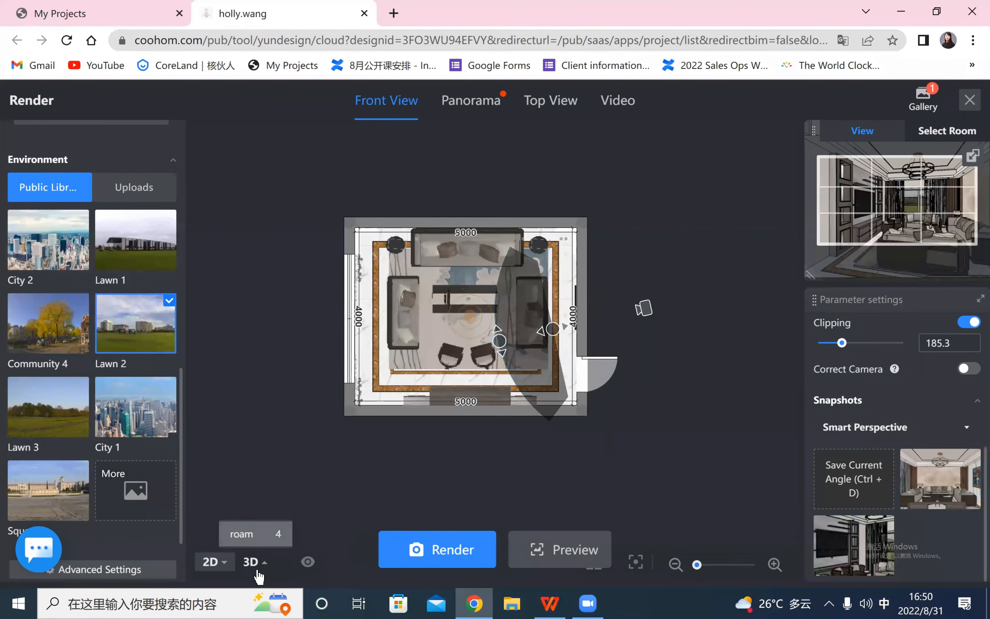
left_click(250, 562)
left_click(212, 561)
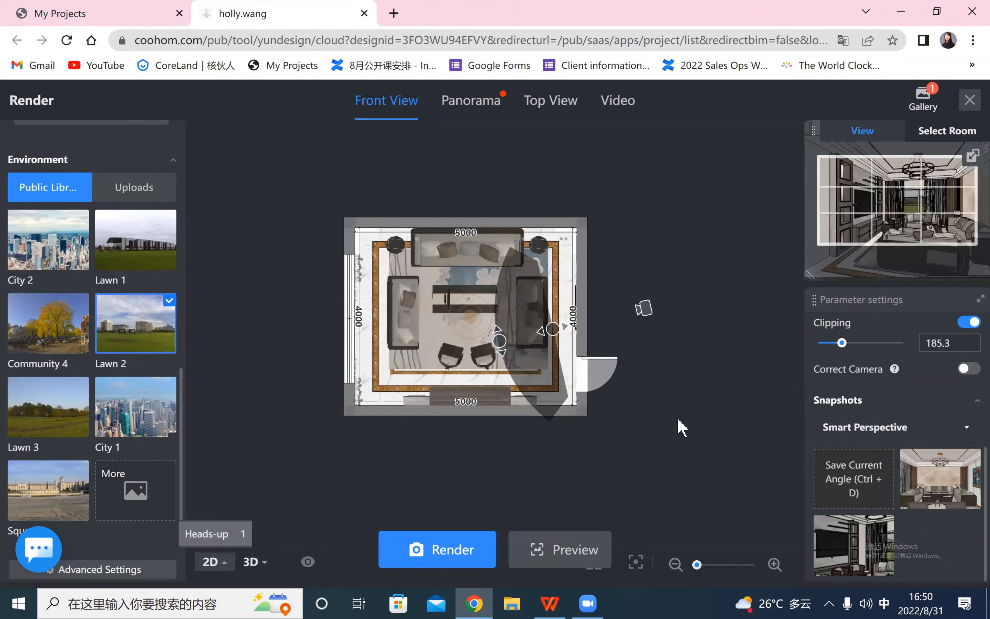
- Set the field of view to 53°, turn the 3D view slightly to frame the TV wall and window, and render it
scroll(868, 347, "up", 5)
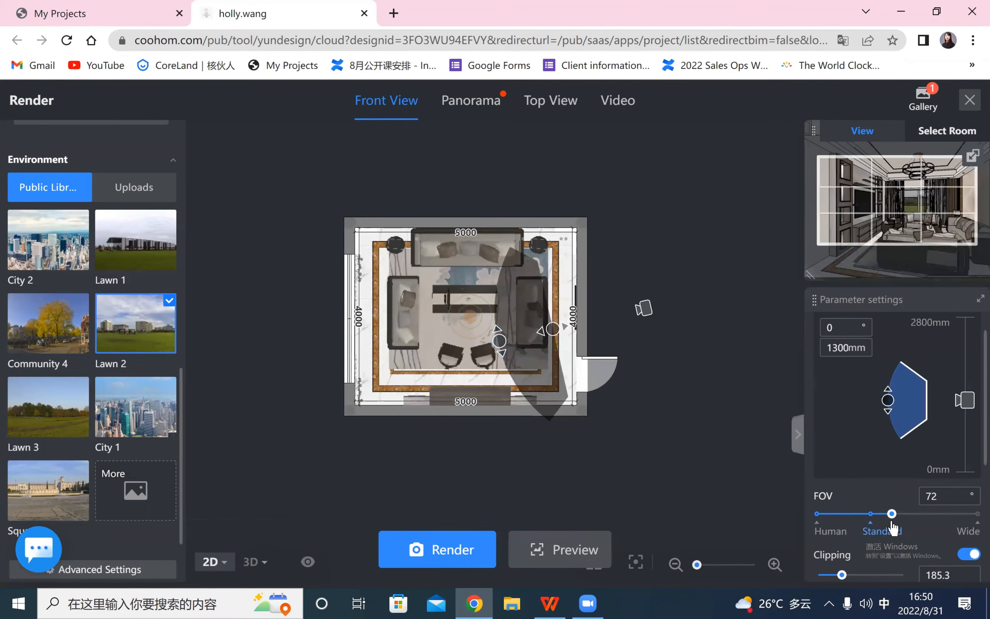
left_click_drag(882, 517, 857, 516)
left_click(231, 558)
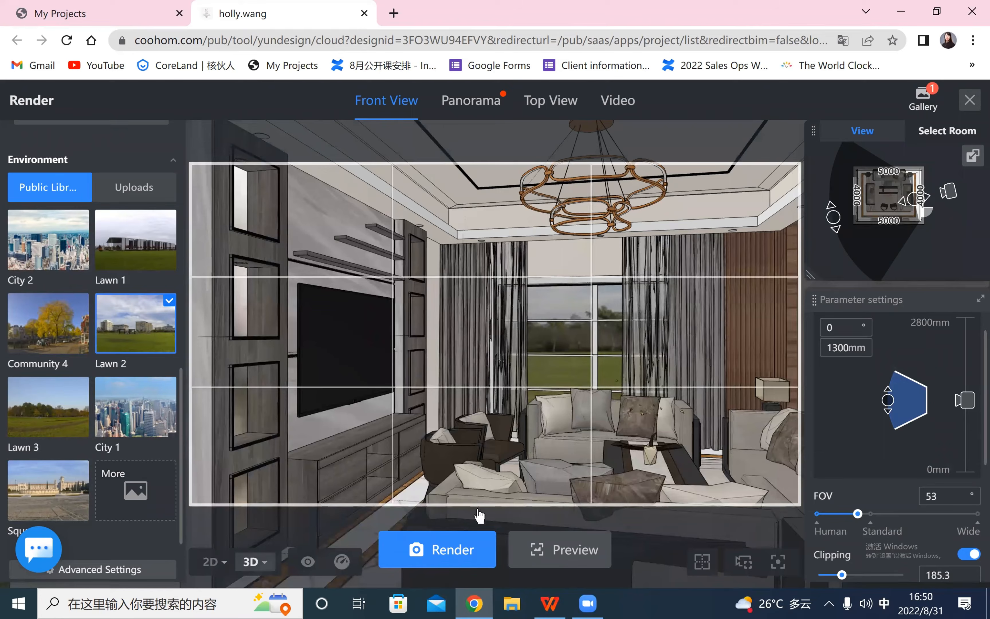
left_click_drag(532, 372, 504, 370)
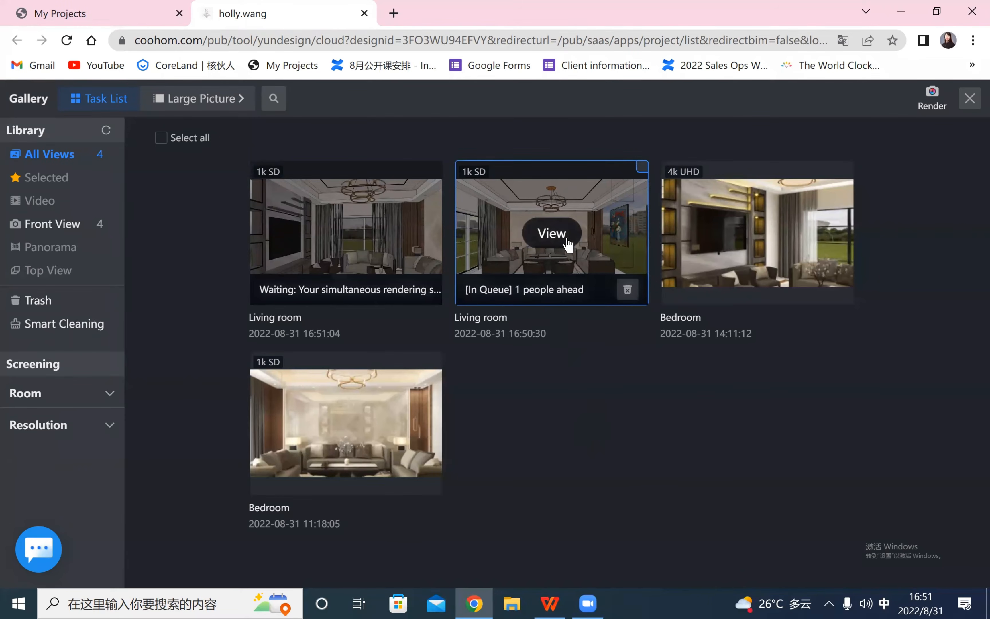
- Inspect the rendered sofa wall image in the gallery at different zoom levels and return to the render setup
left_click(553, 233)
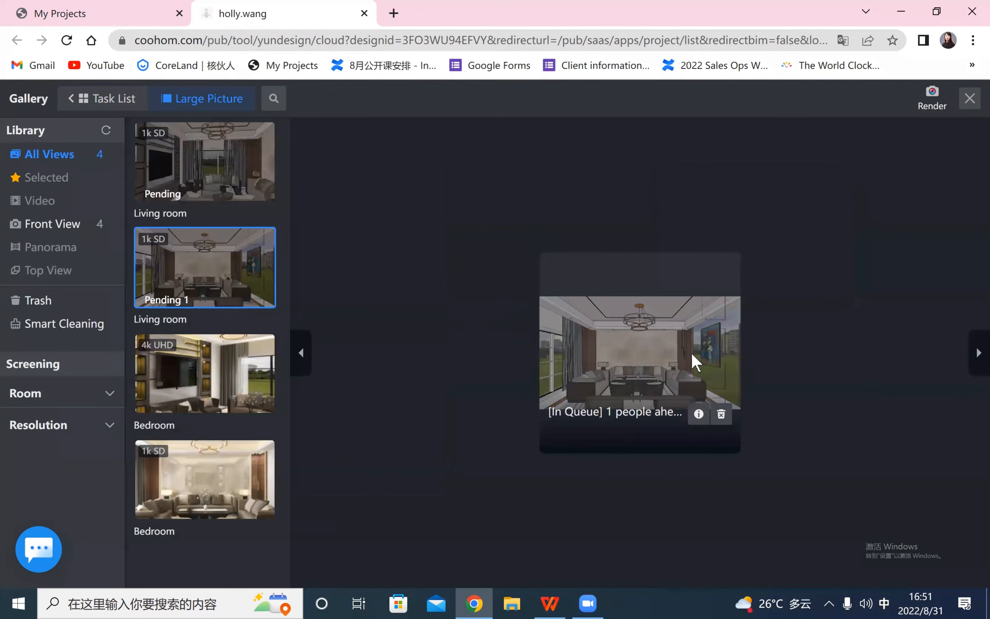
left_click(230, 169)
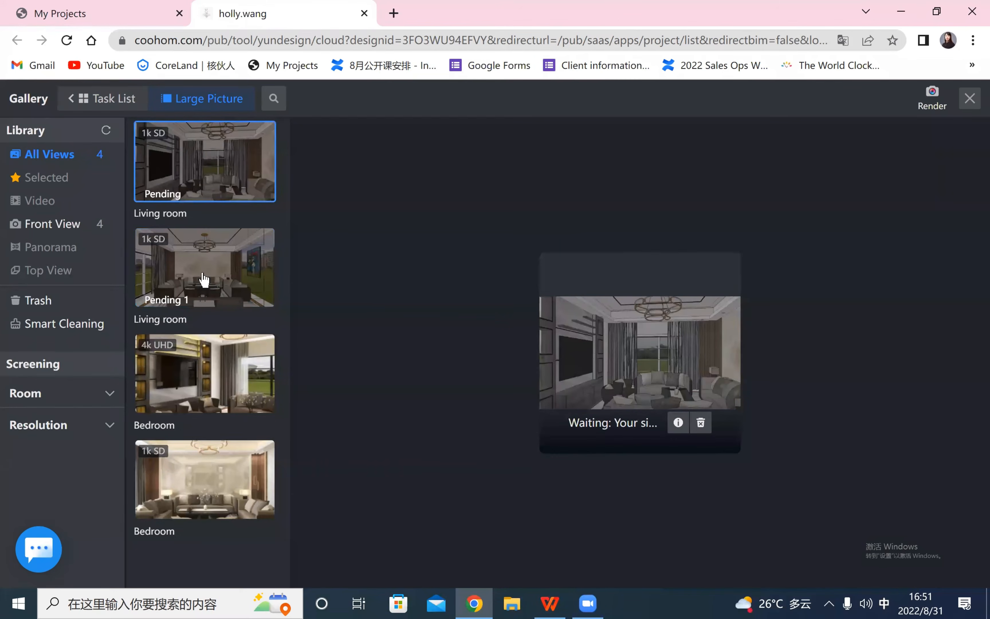
left_click(227, 248)
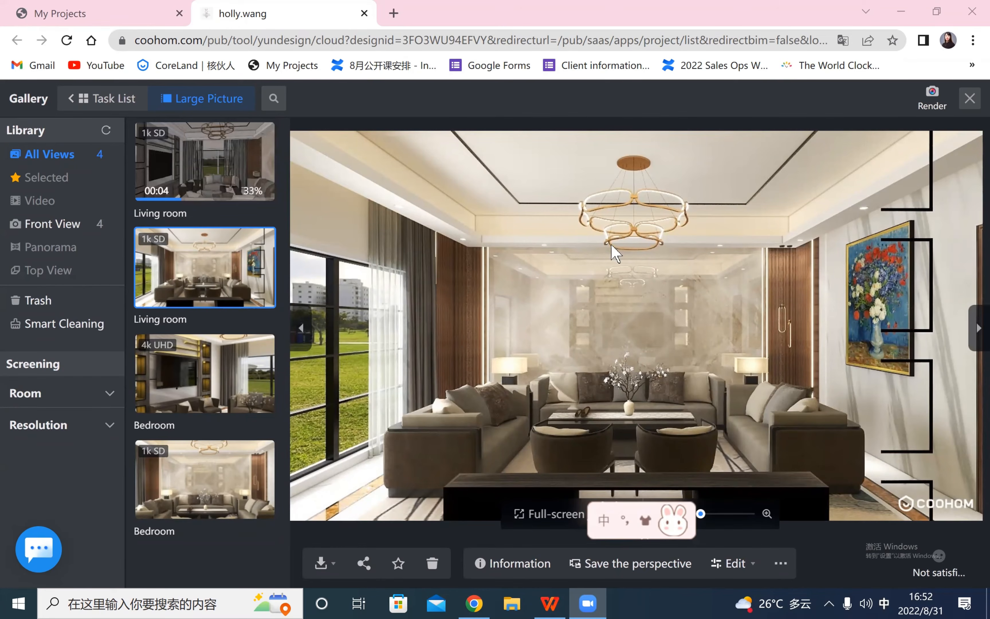
scroll(916, 276, "up", 1)
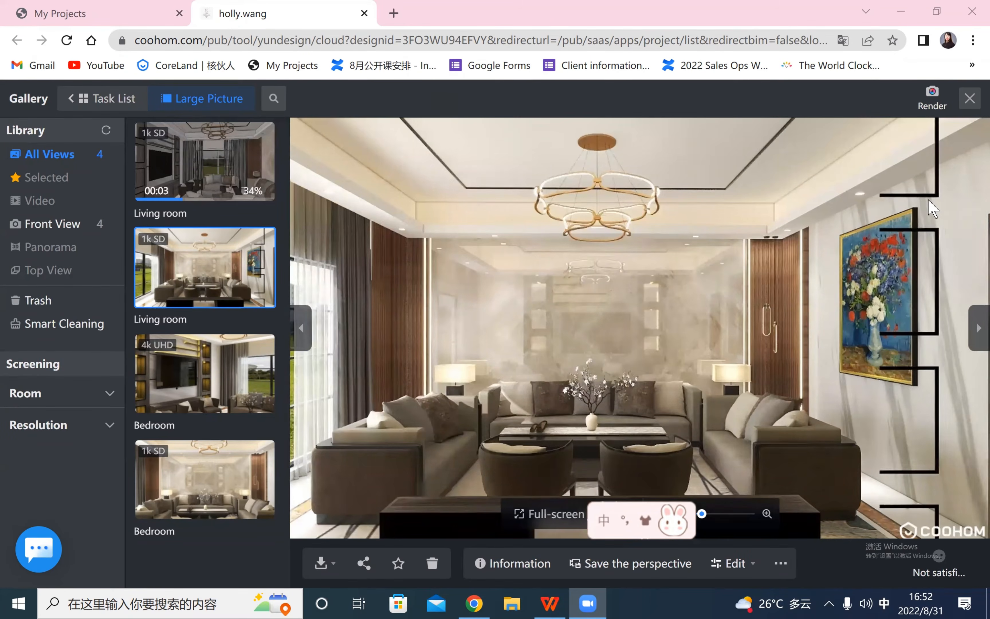
scroll(927, 196, "down", 2)
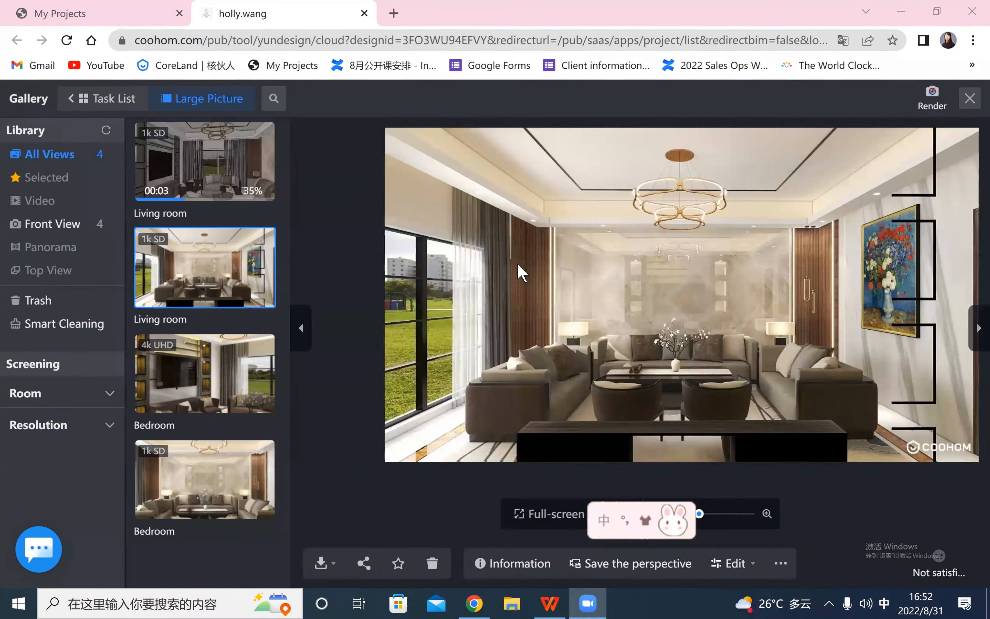
left_click(970, 100)
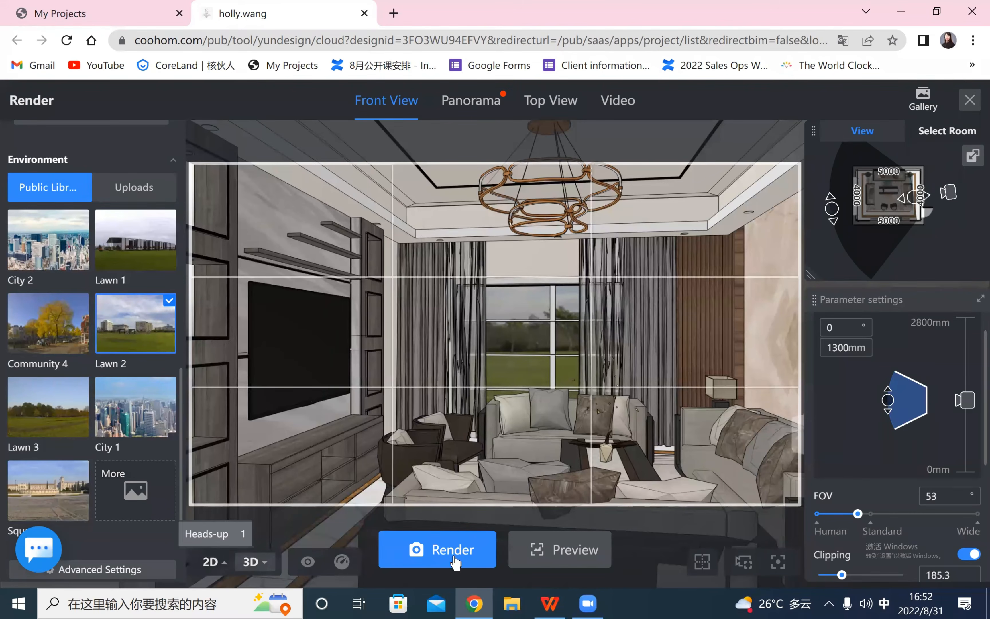
- Recall the saved sofa wall snapshot and set its field of view to 60°
scroll(945, 511, "down", 5)
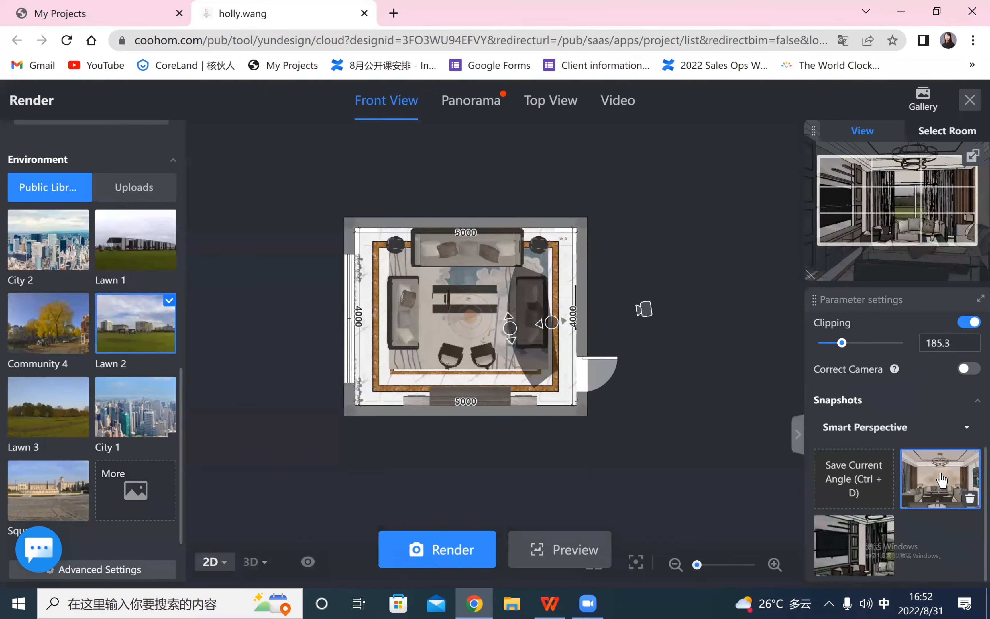
left_click(939, 477)
mouse_move(270, 557)
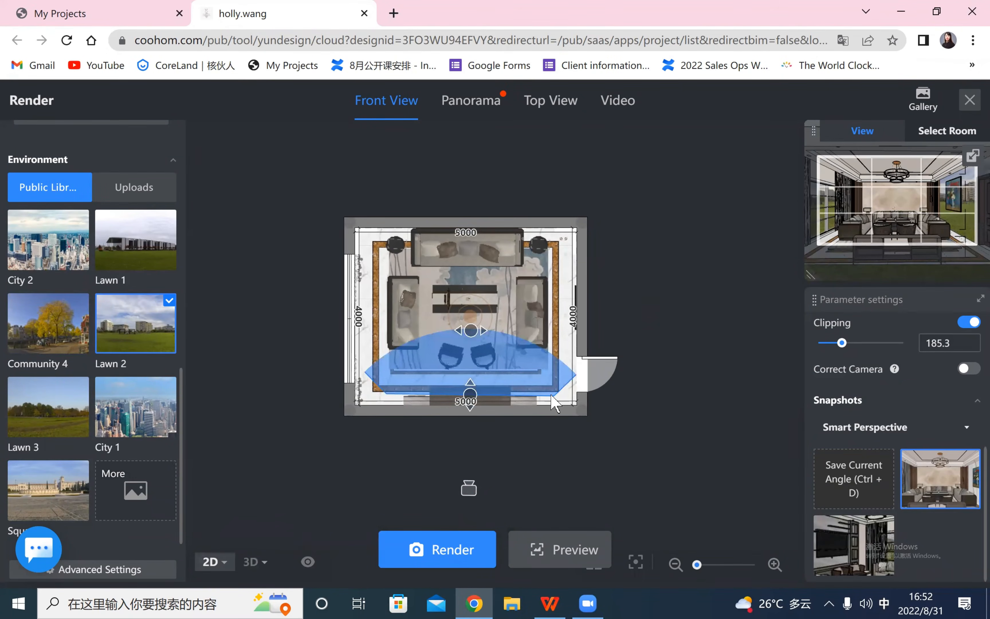
scroll(937, 379, "up", 4)
left_click_drag(912, 437, 869, 436)
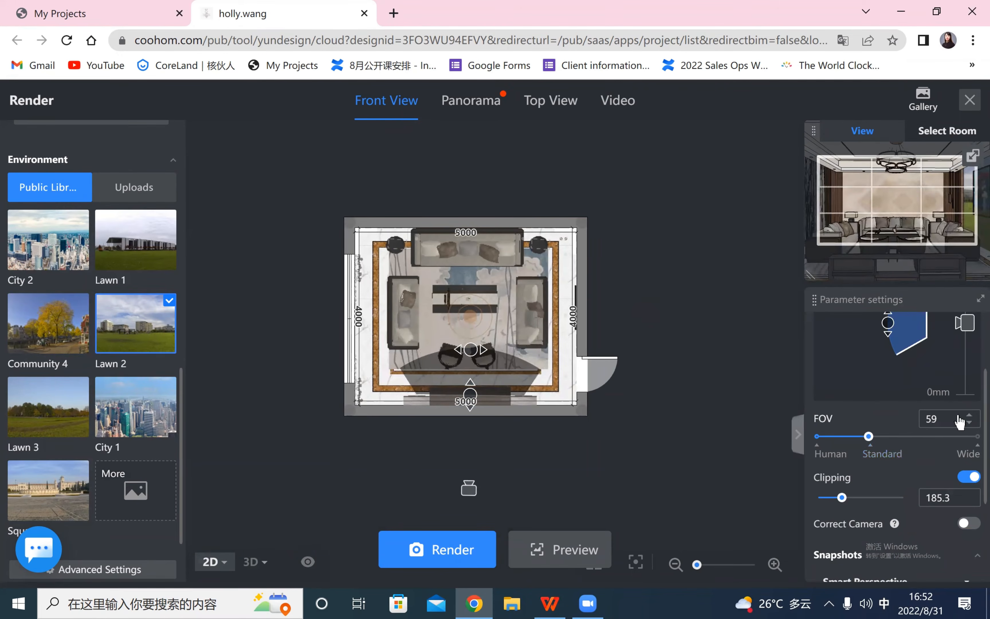
left_click(970, 416)
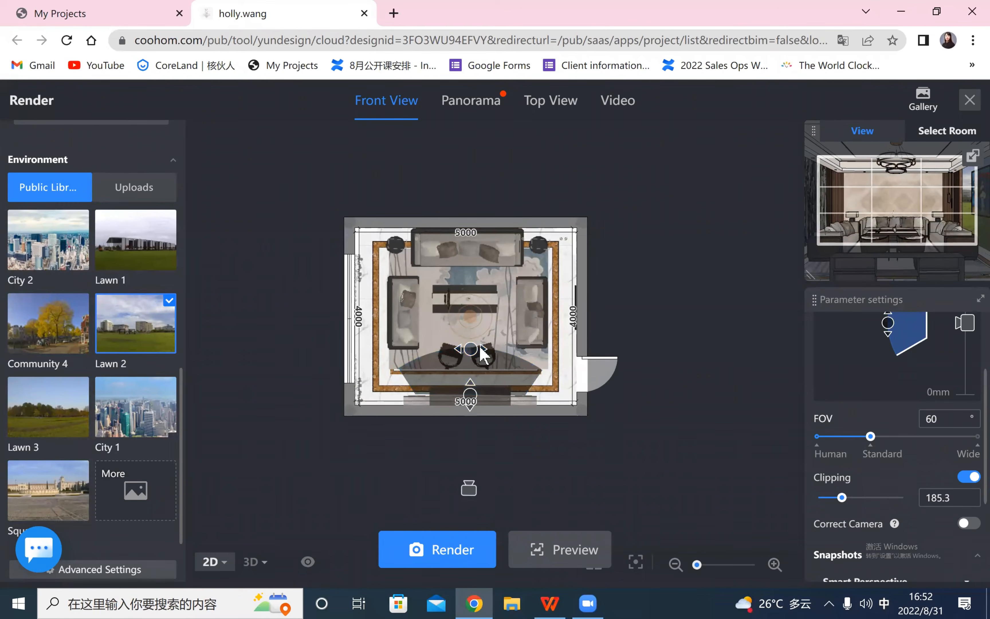
- Adjust the camera's aim on the plan, check the sofa wall framing in 3D and render it in 1k SD
mouse_move(470, 362)
left_mouse_down()
mouse_move(482, 354)
mouse_move(472, 343)
left_mouse_up()
left_click(253, 561)
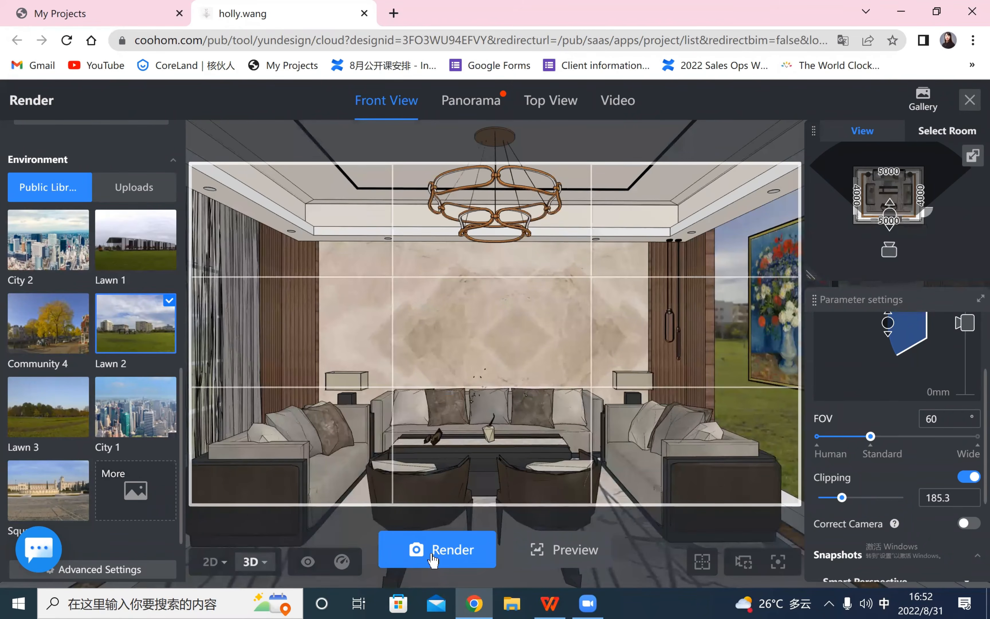
left_click(434, 549)
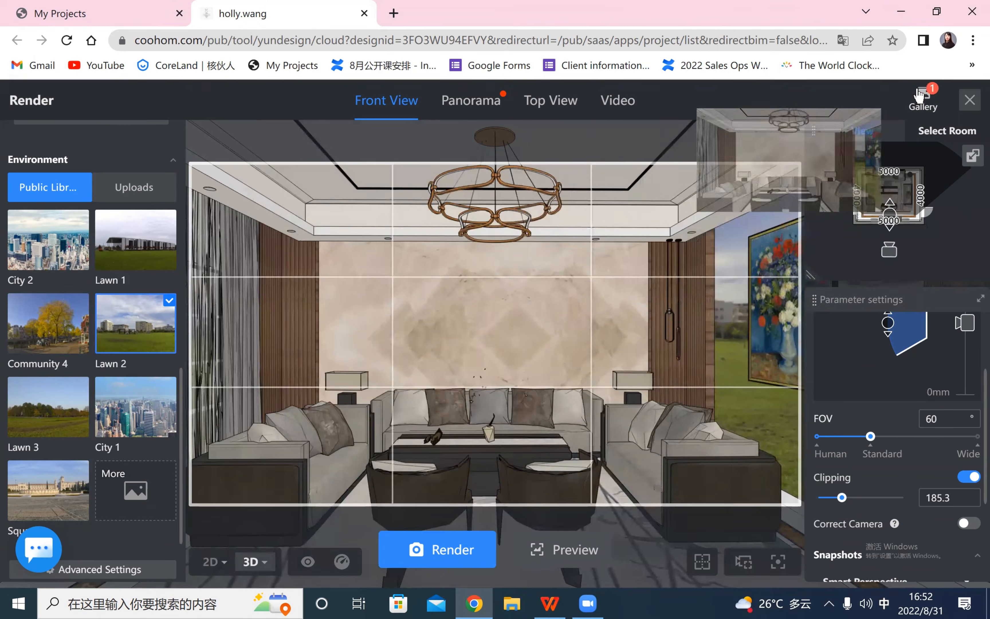
- Compare the finished sofa wall and TV wall renders in the gallery, and close the gallery
scroll(217, 225, "up", 1)
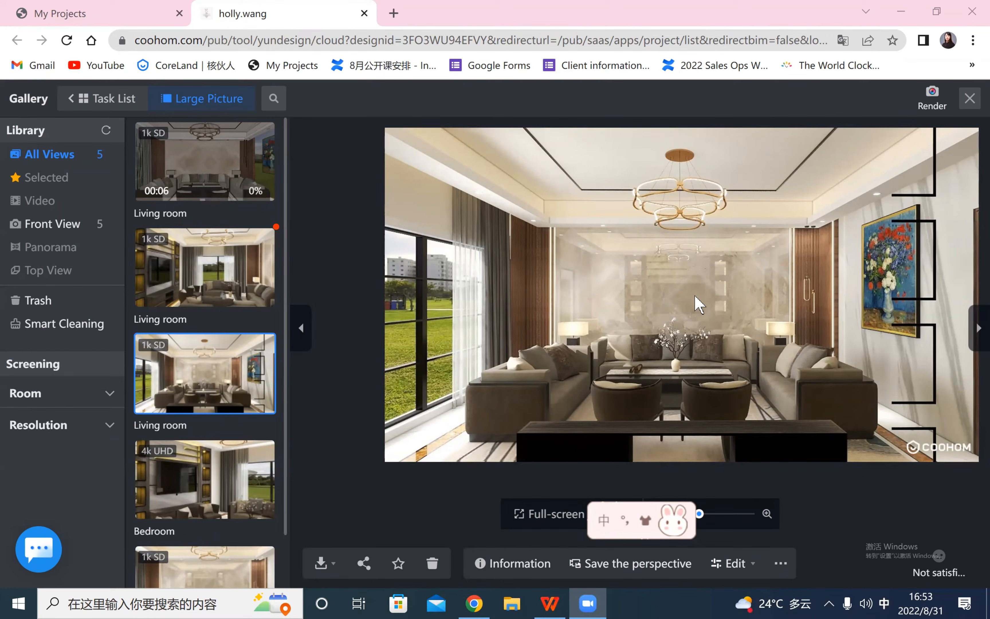
left_click(252, 268)
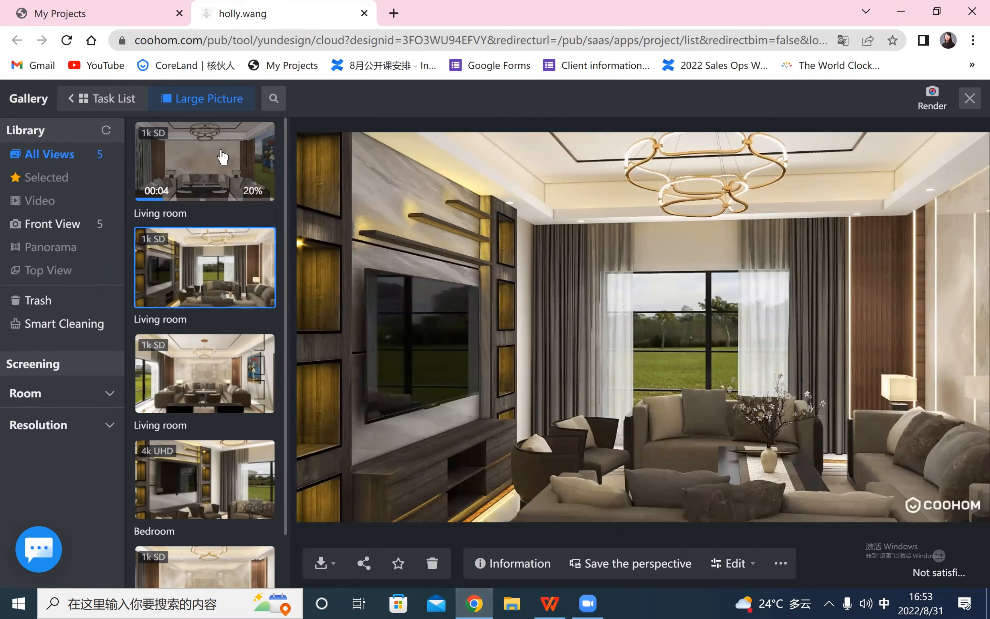
left_click(961, 97)
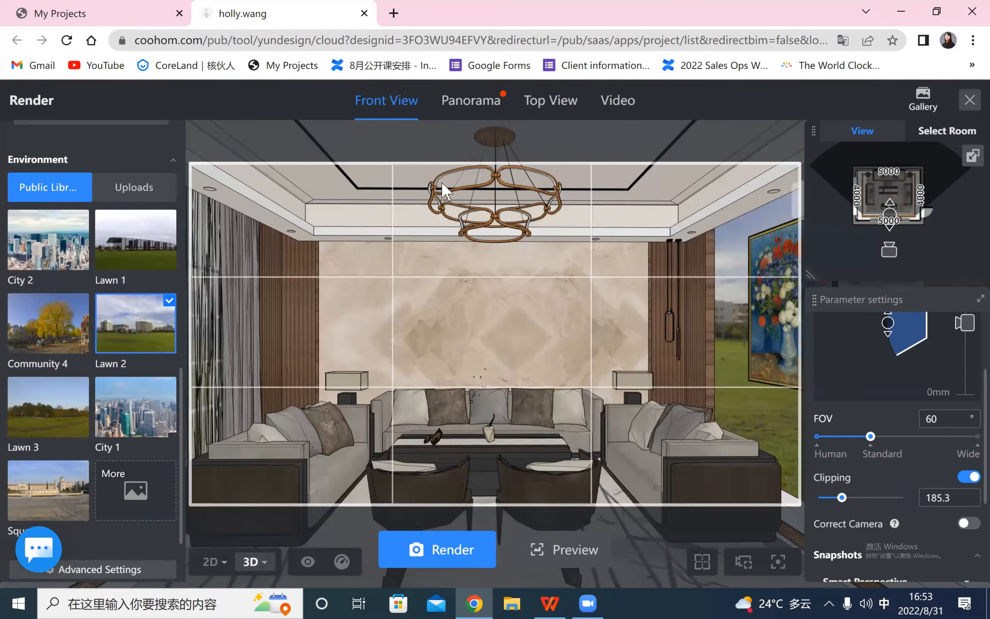
- Exit the render setup, open the living room ceiling in the Suspended Ceiling Editor and delete its innermost rectangle
left_click(970, 100)
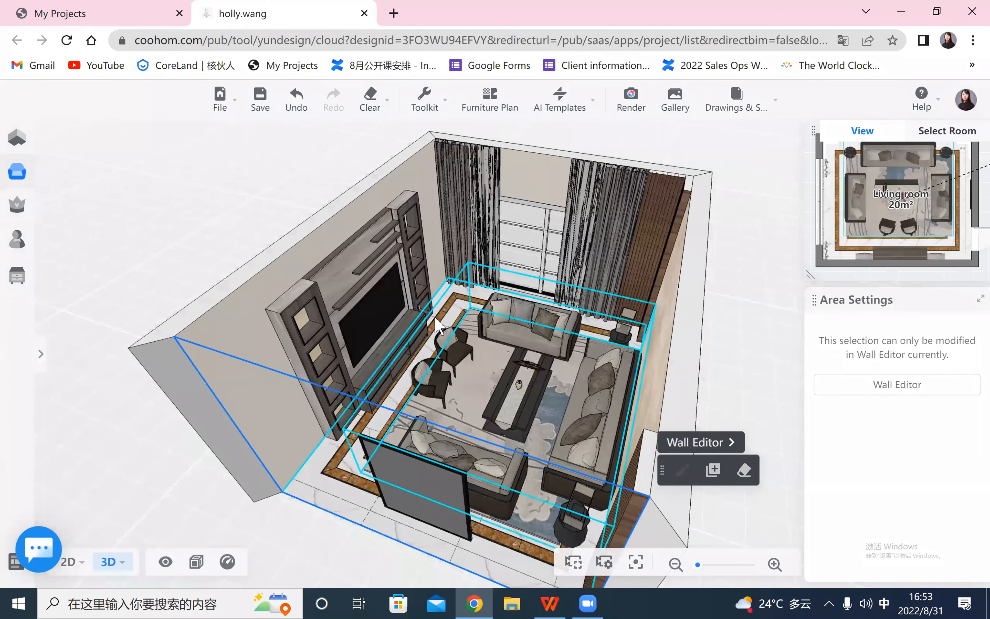
mouse_move(689, 240)
left_mouse_down()
mouse_move(741, 472)
mouse_move(756, 455)
left_mouse_up()
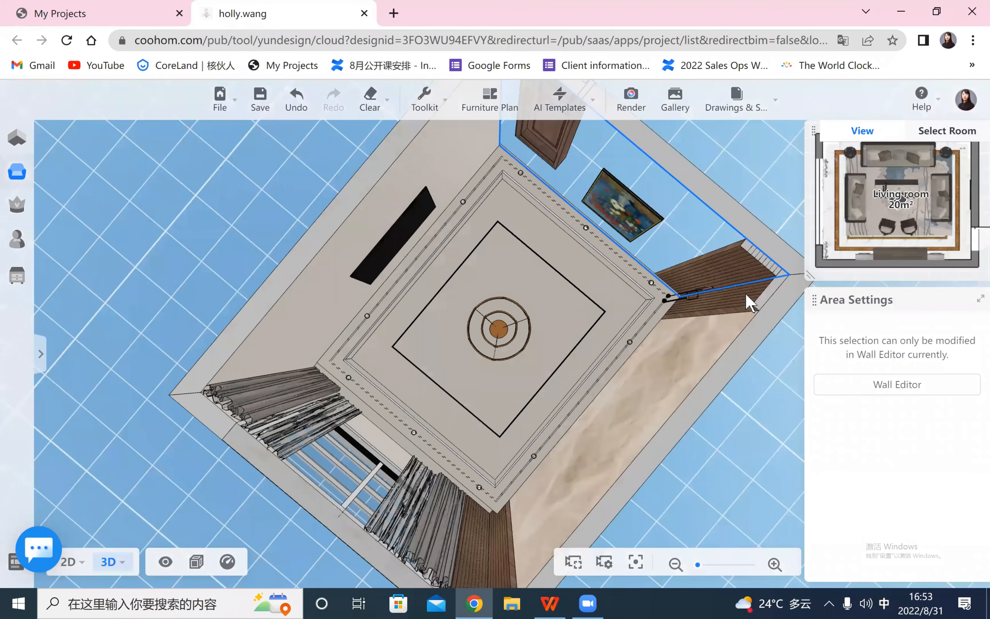
left_click(749, 302)
left_click(747, 298)
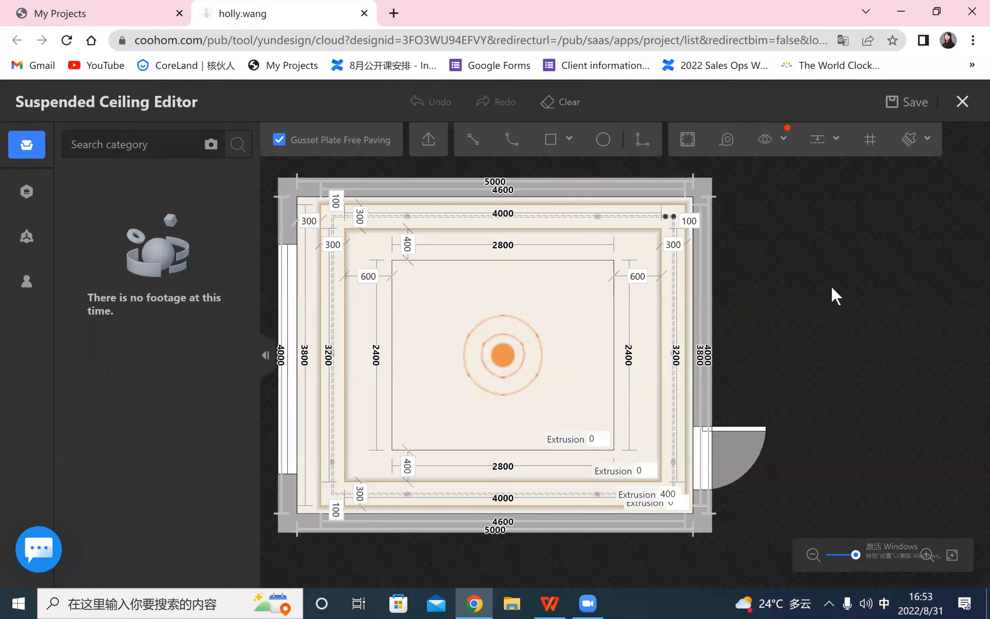
left_click(569, 252)
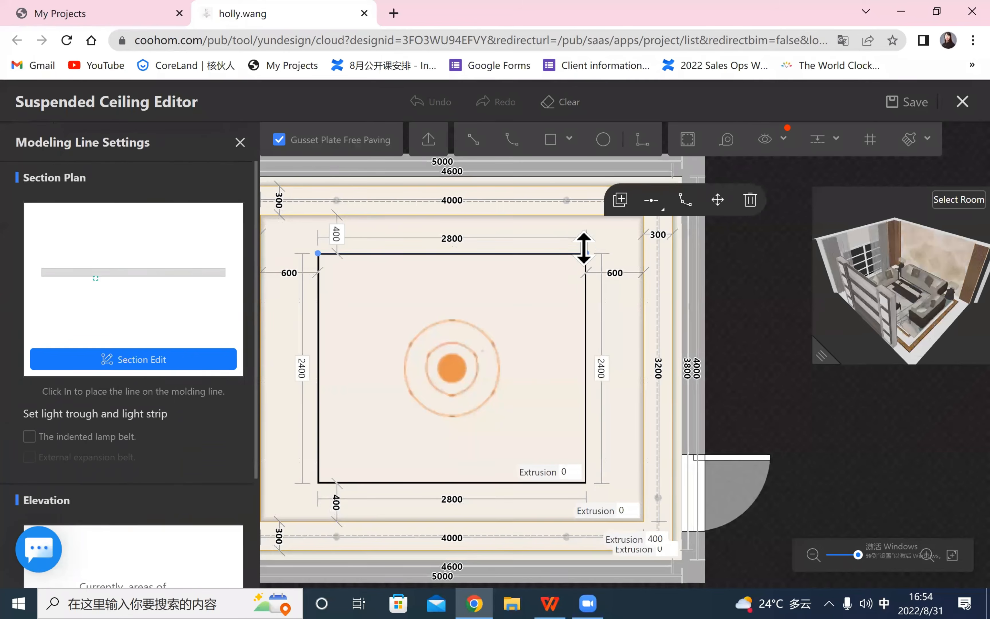
left_click(749, 200)
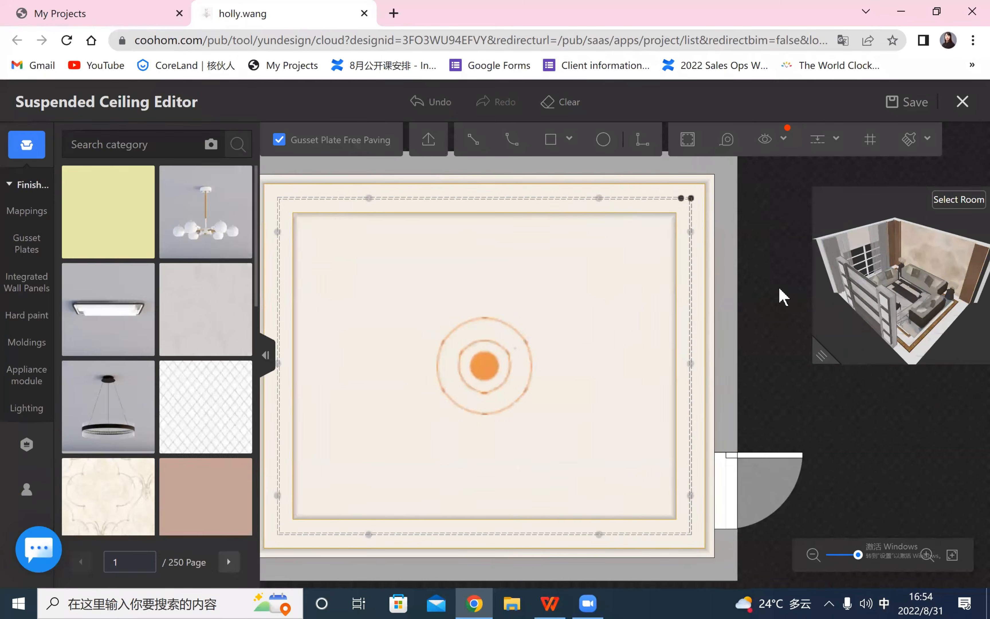
- Offset the ceiling's inner frame inward by 400 mm and match the new central panel's finish to the surrounding ceiling
left_click(551, 139)
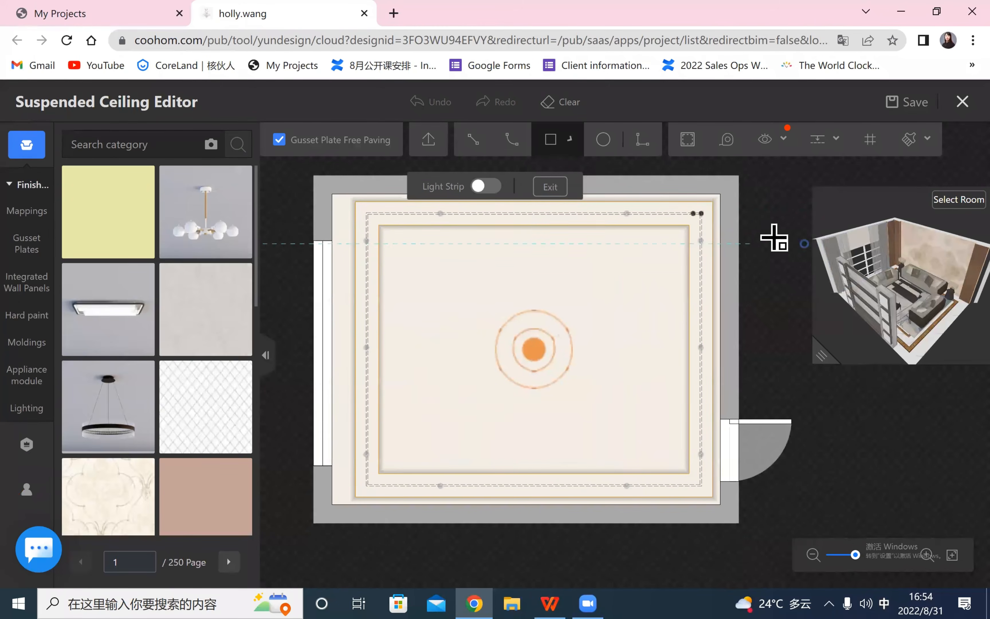
key("Escape")
left_click(688, 140)
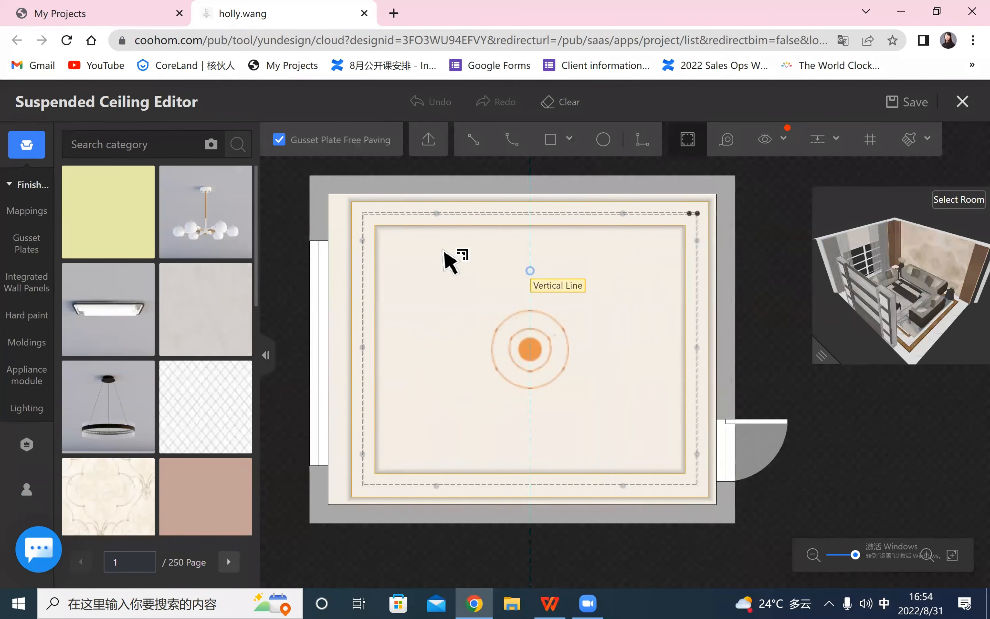
left_click(530, 349)
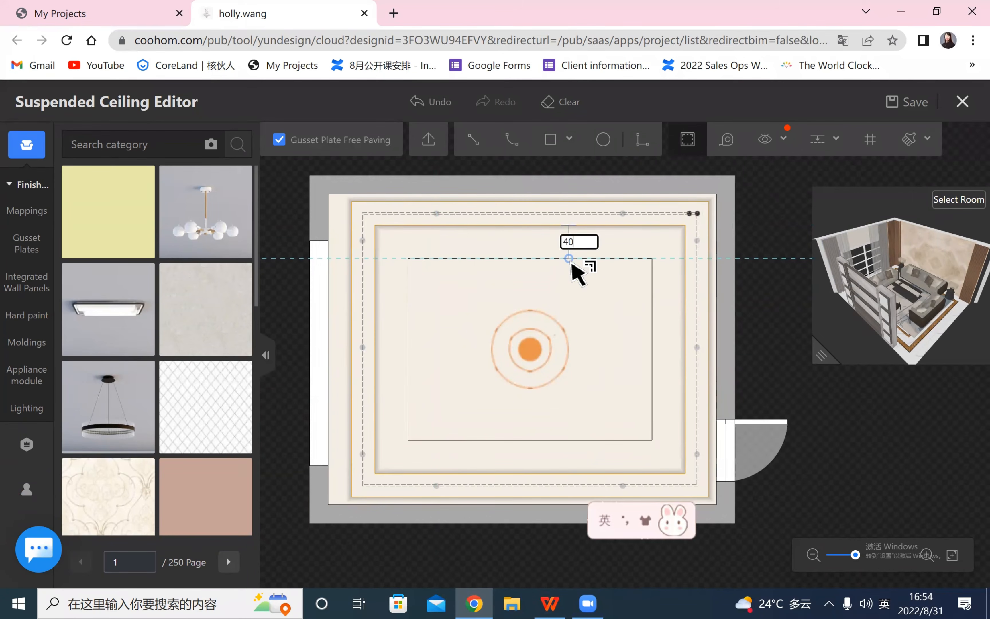
key("Return")
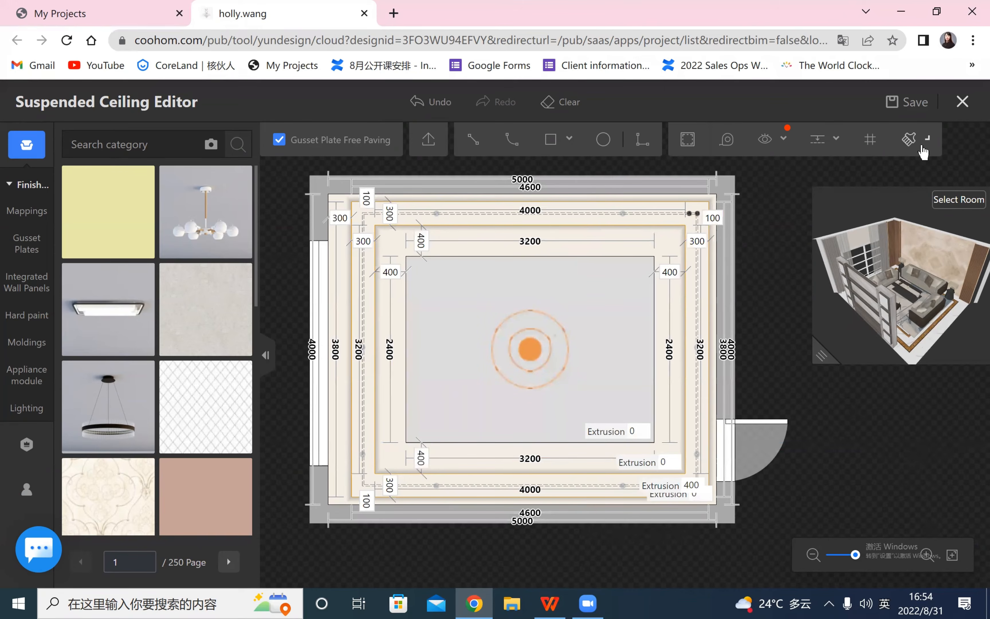
left_click(914, 140)
left_click(660, 245)
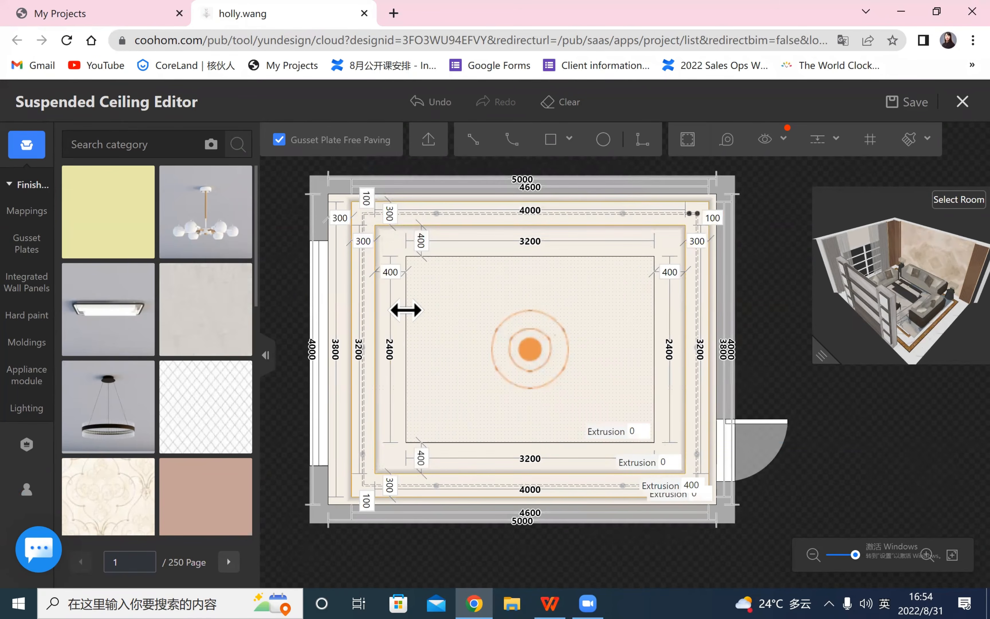
- Add an indented lamp belt to the window-side edge of the central ceiling rectangle and set its light strip color to the light orange preset
left_click(405, 307)
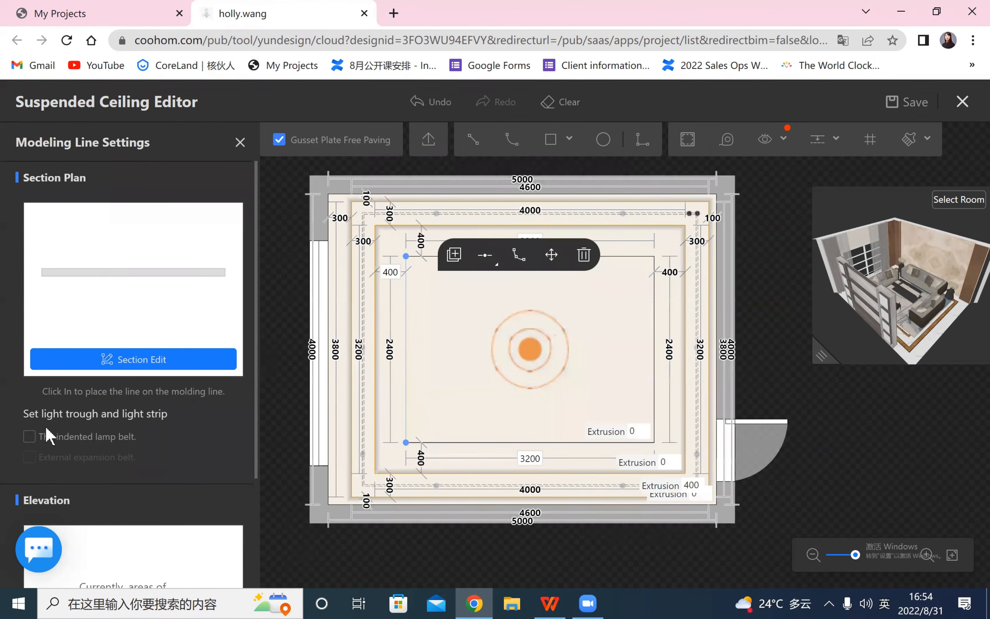
left_click(30, 436)
scroll(118, 455, "down", 1)
scroll(118, 454, "down", 3)
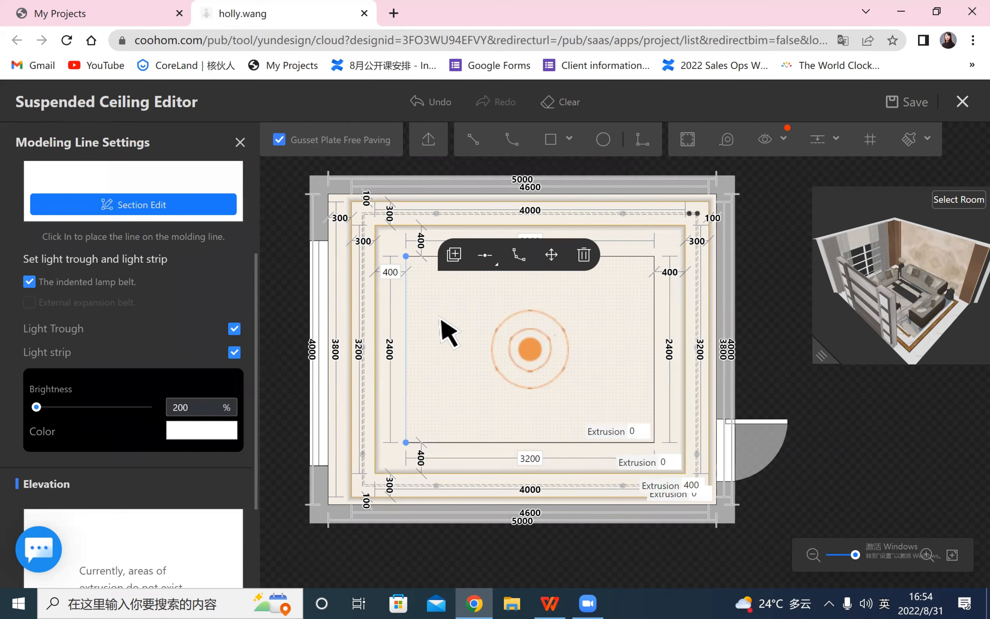
left_click(185, 437)
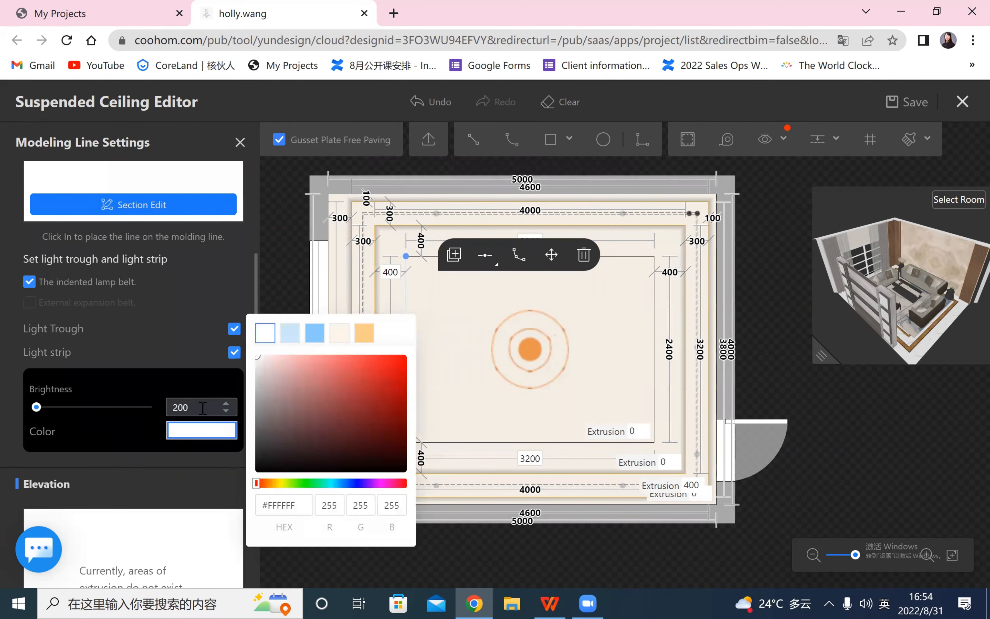
left_click(363, 333)
left_click(472, 540)
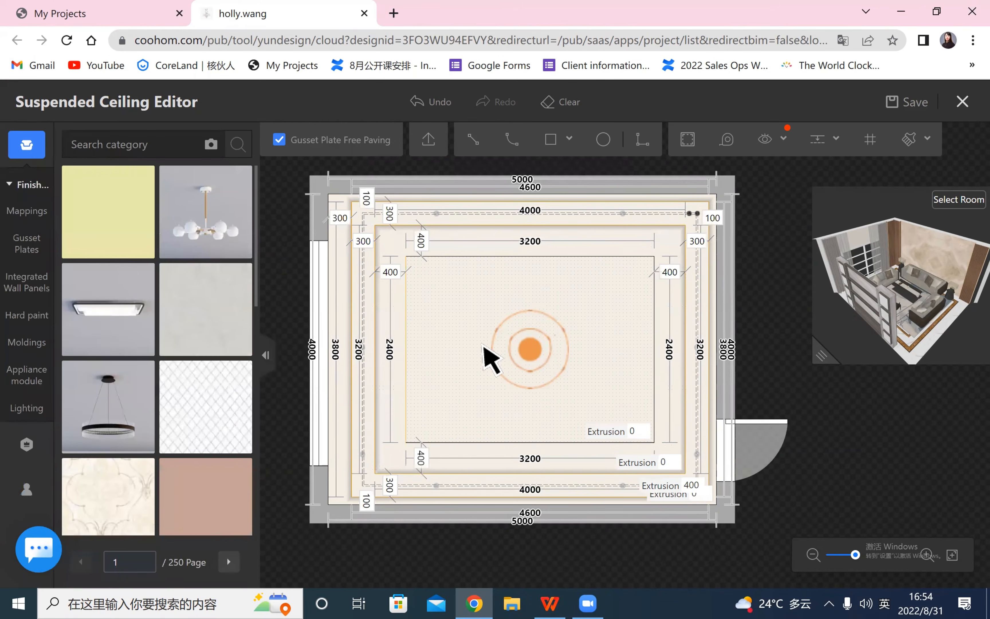
- Duplicate the window-side edge's lamp belt to the other three edges of the central ceiling rectangle and check the result
scroll(481, 346, "up", 2)
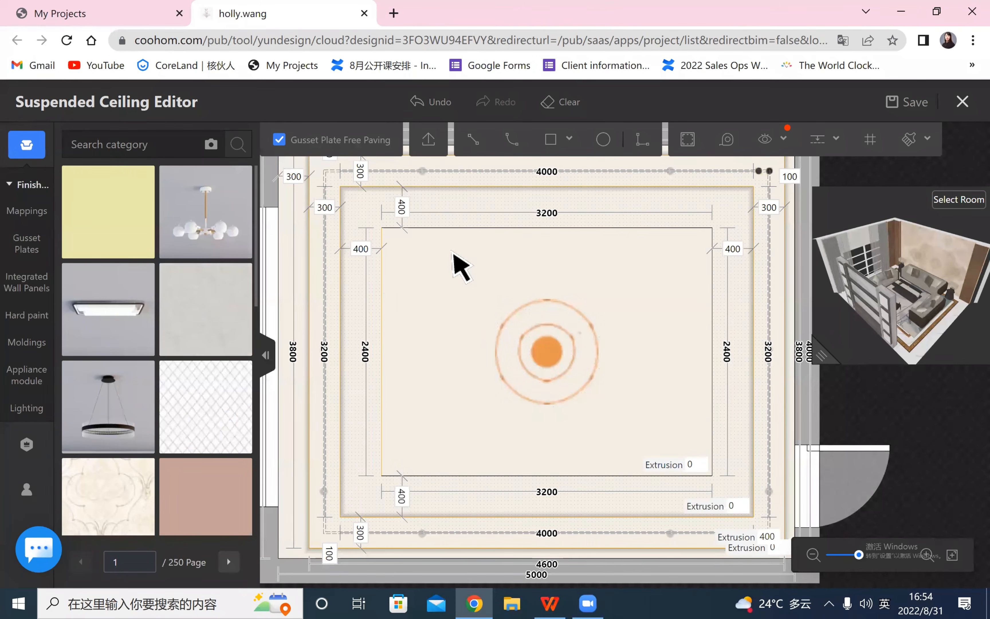
scroll(478, 373, "up", 1)
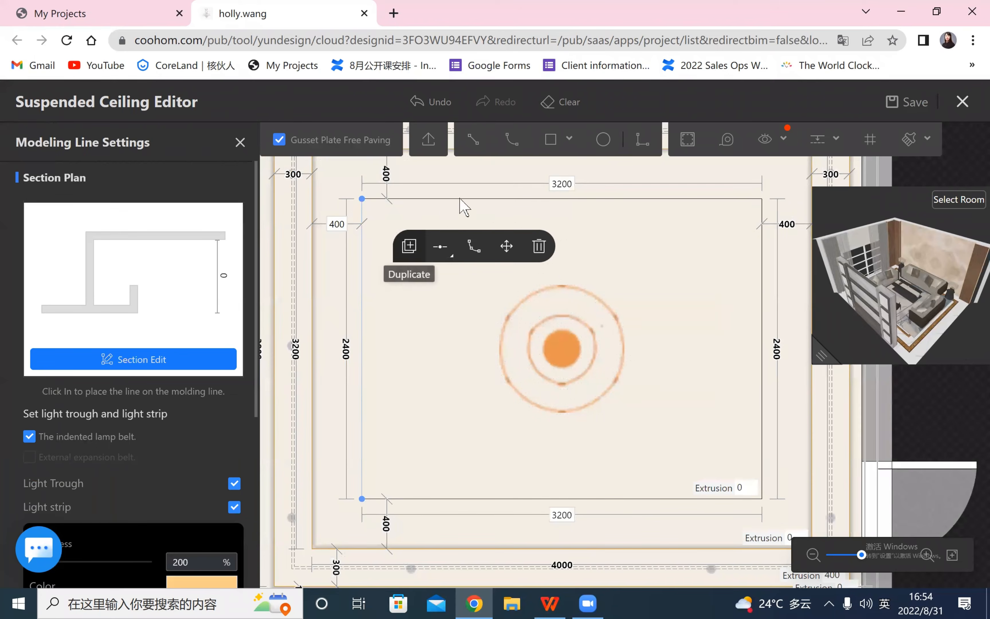
left_click(409, 245)
left_click(760, 283)
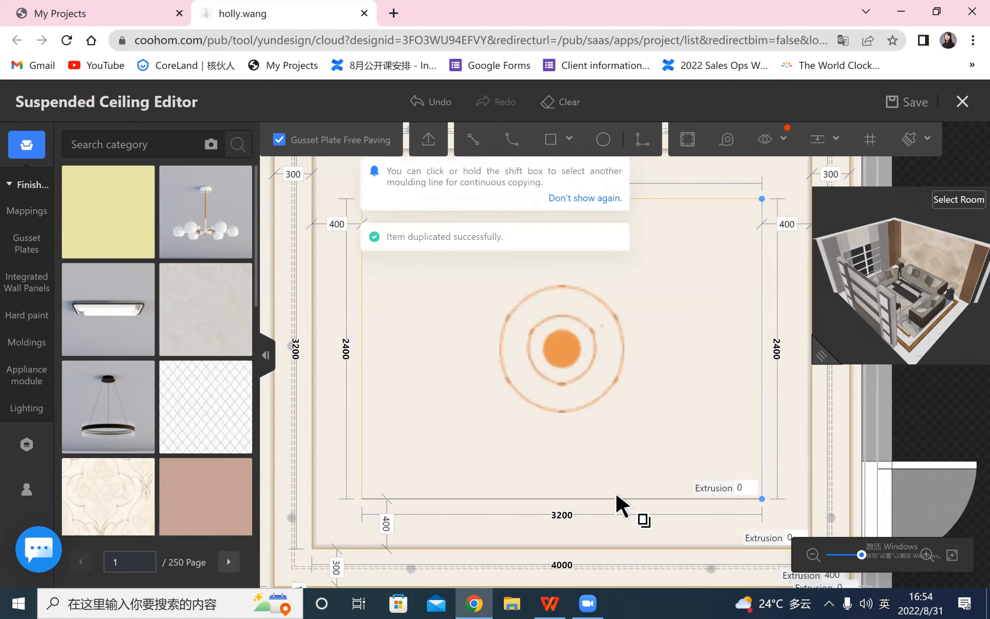
left_click(613, 502)
scroll(609, 511, "down", 2)
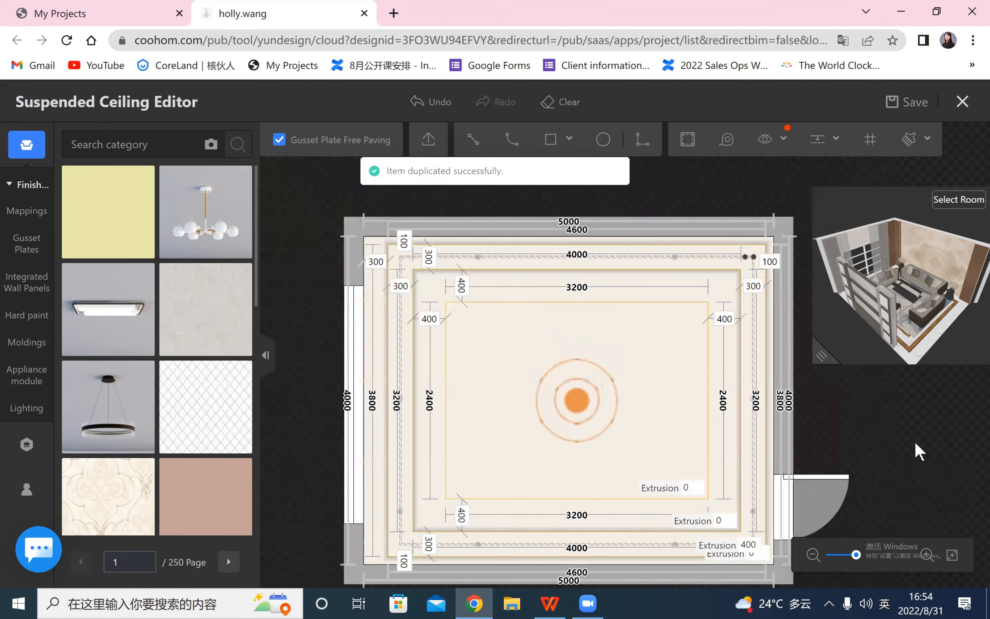
scroll(544, 364, "up", 2)
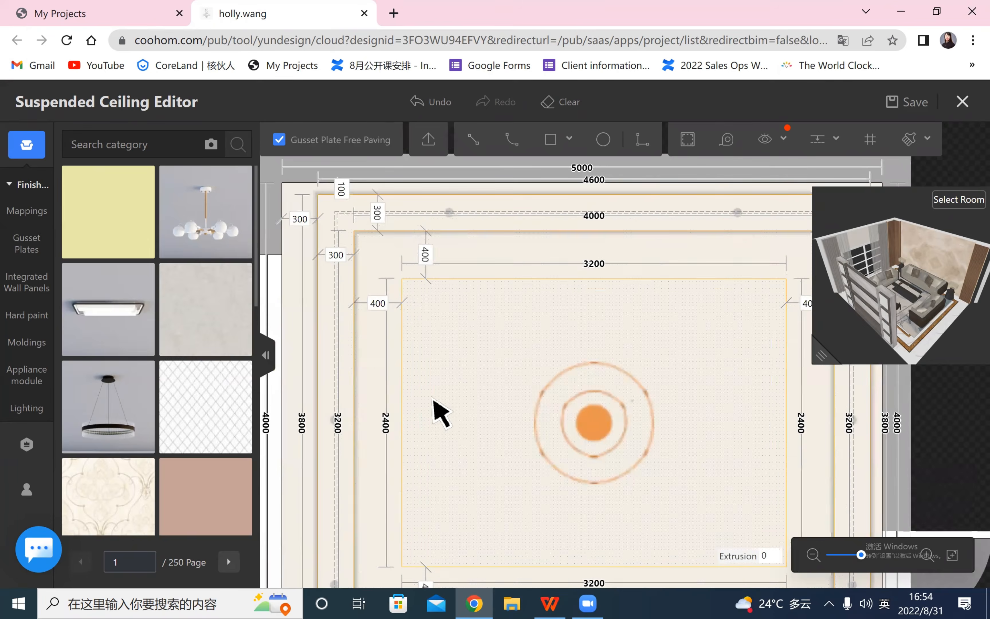
scroll(470, 385, "down", 3)
scroll(450, 356, "up", 2)
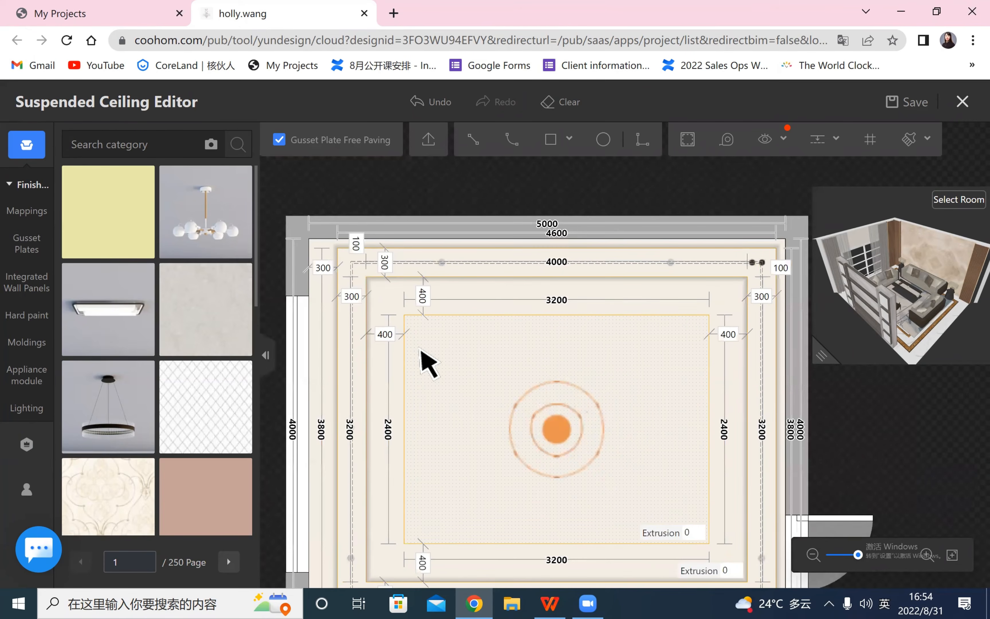
left_click(404, 349)
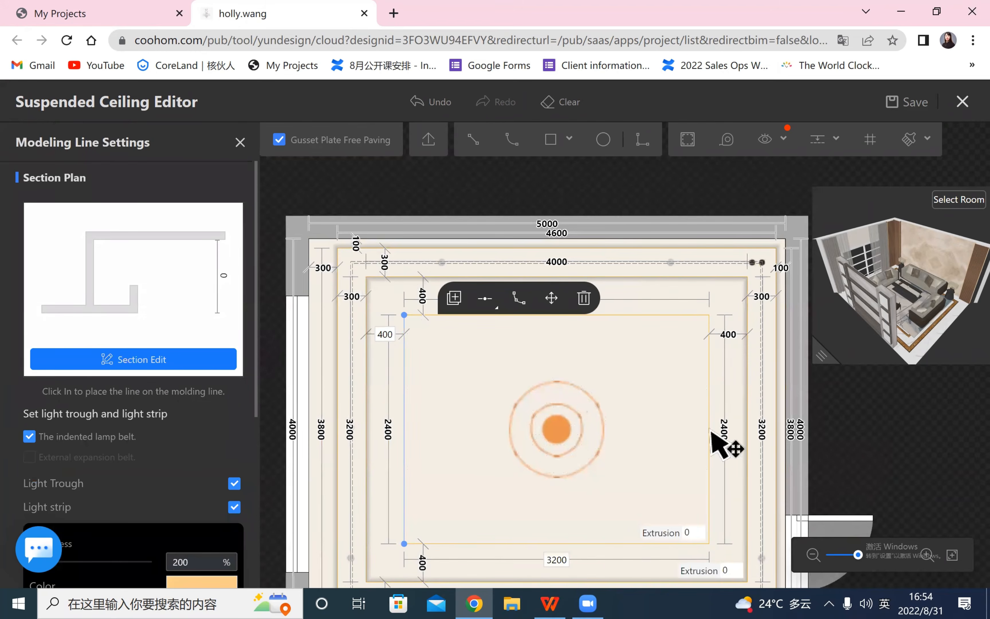
left_click(909, 427)
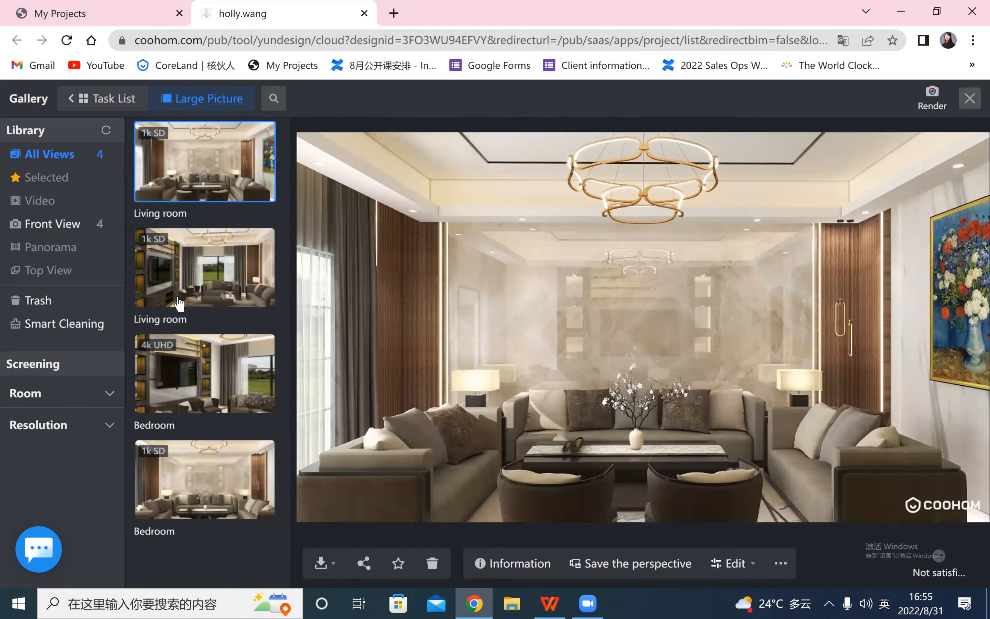
- Create a custom ambient lighting scheme in the render setup based on the realistic Indoor daytime template
scroll(47, 343, "down", 3)
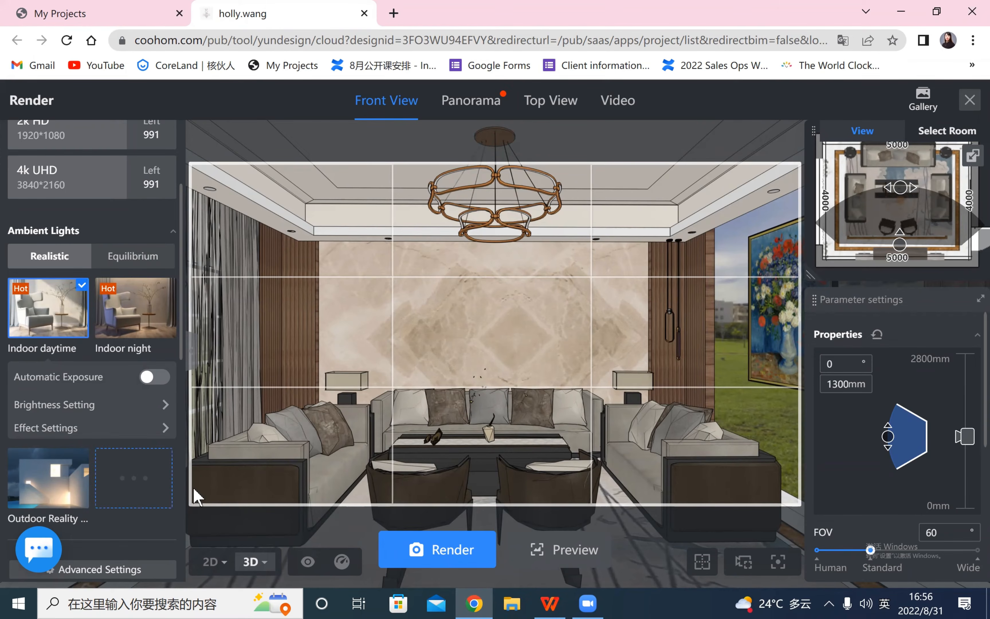
scroll(72, 358, "down", 2)
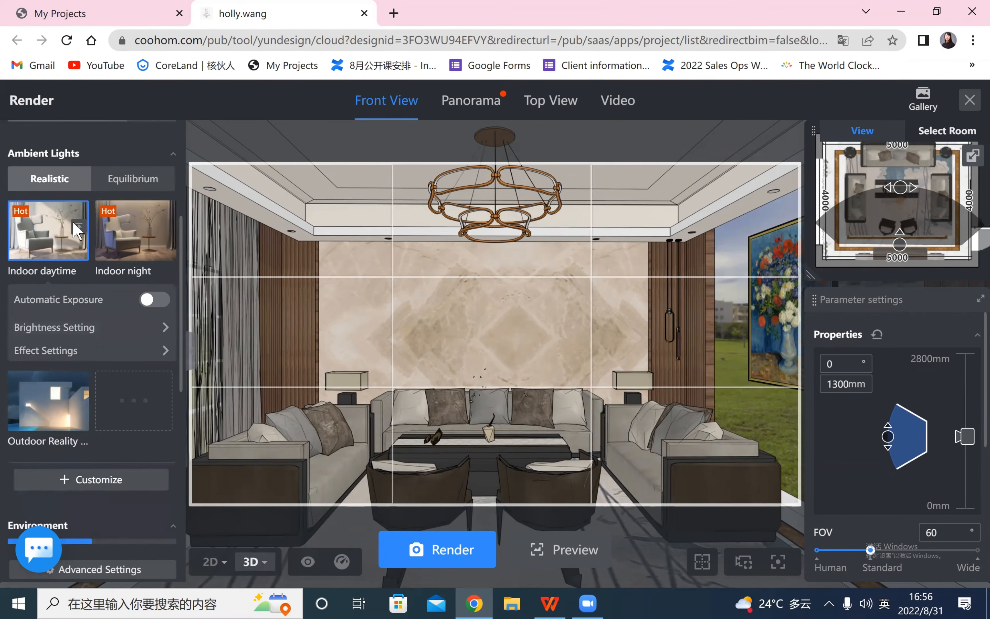
left_click(111, 489)
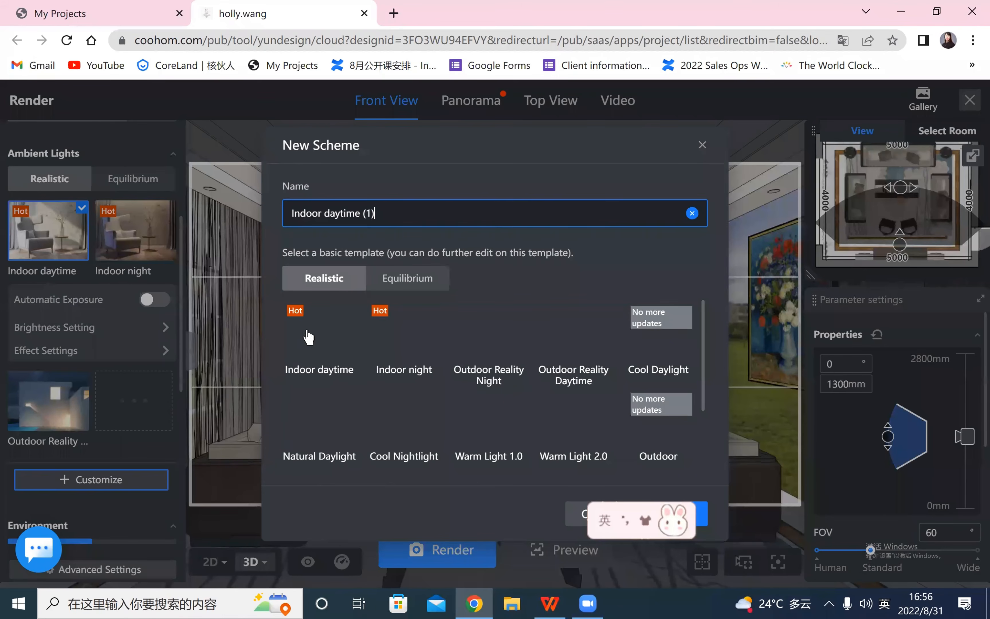
left_click(327, 329)
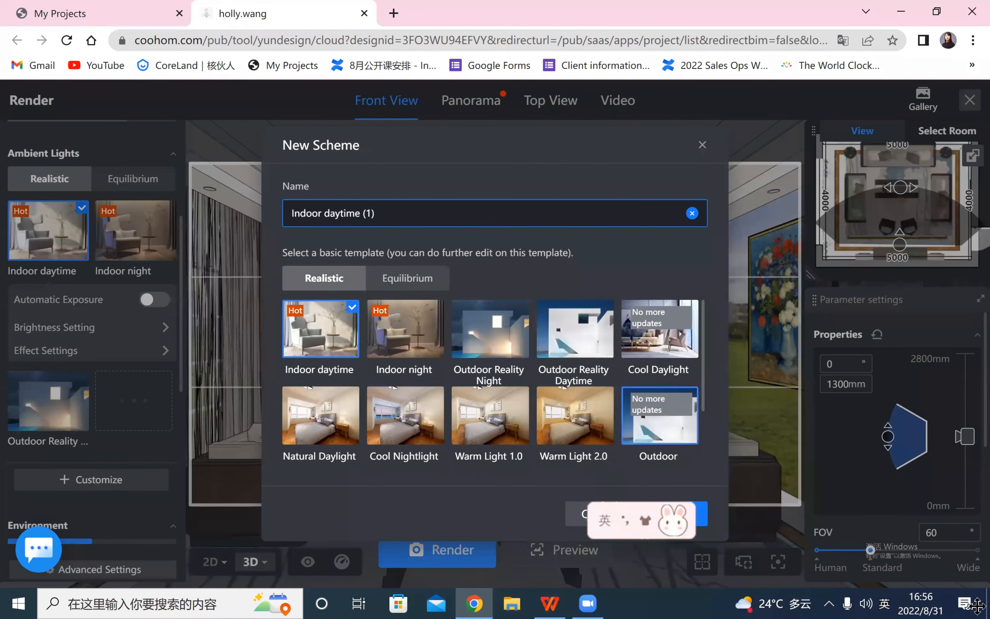
left_click(487, 485)
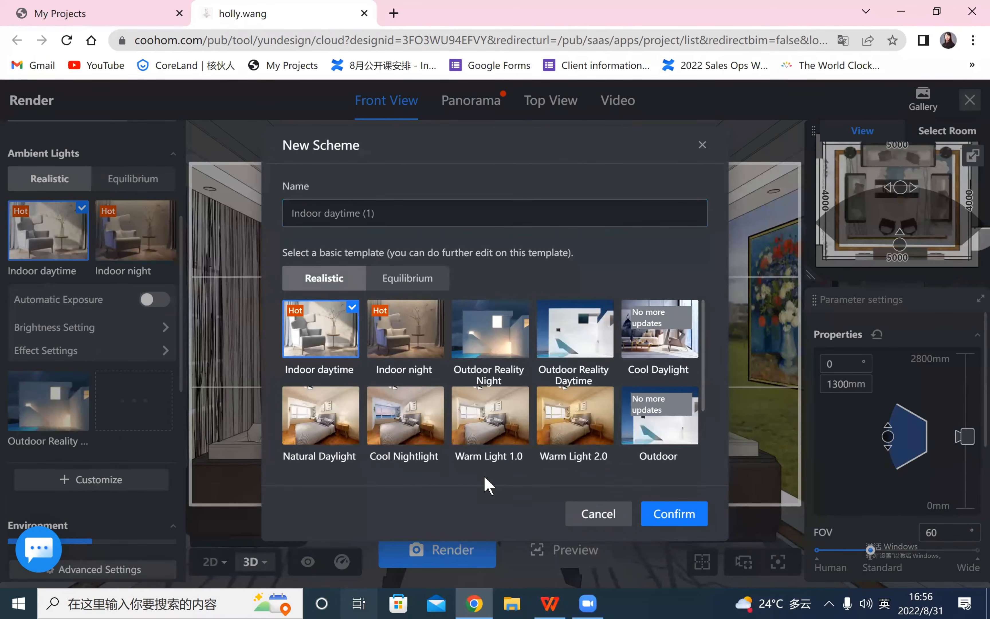
key("Escape")
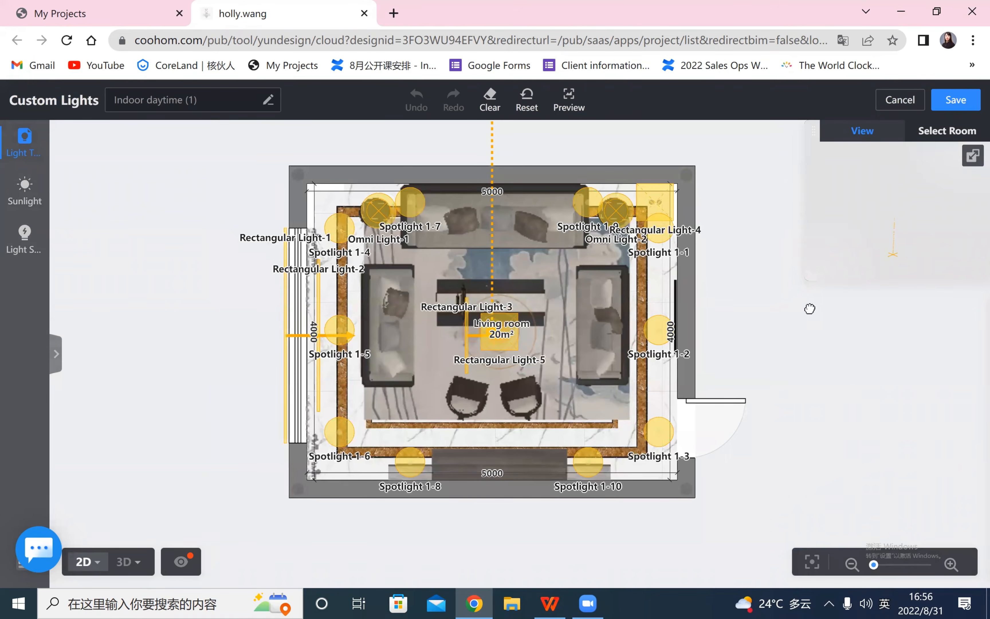
- Enlarge the 3D preview, examine the light sources near the window and sofa wall, and select Rectangular Light-4 in the plan's corner
left_click_drag(812, 309, 776, 334)
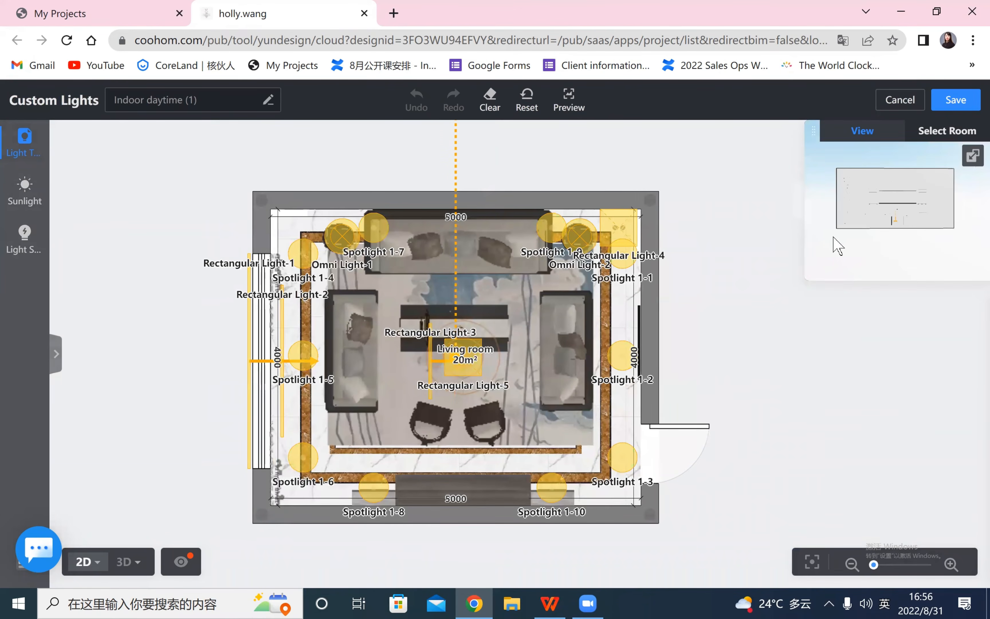
left_click_drag(810, 273, 730, 396)
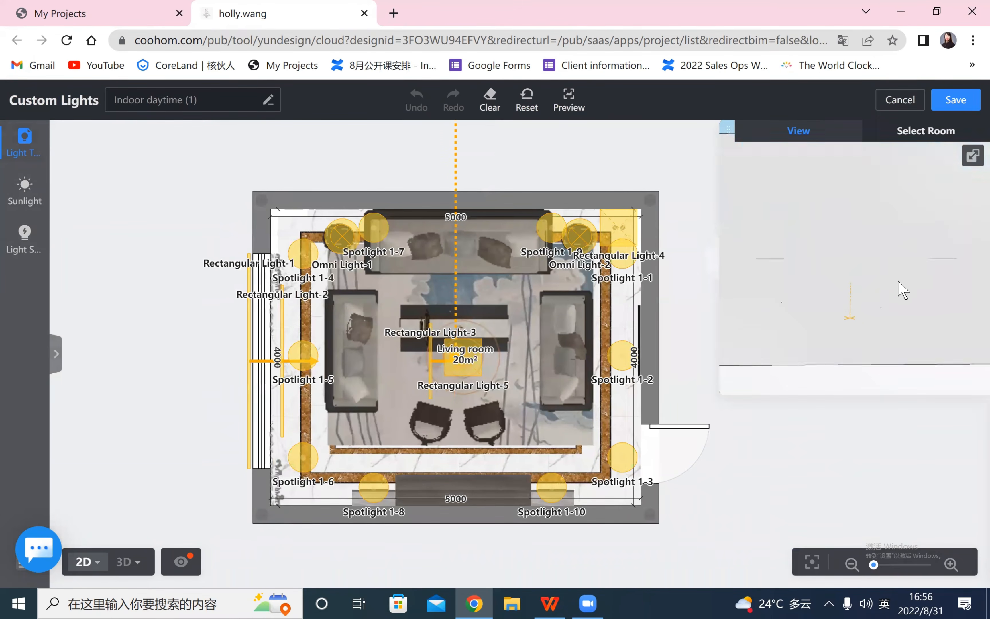
scroll(895, 279, "down", 3)
scroll(895, 277, "up", 1)
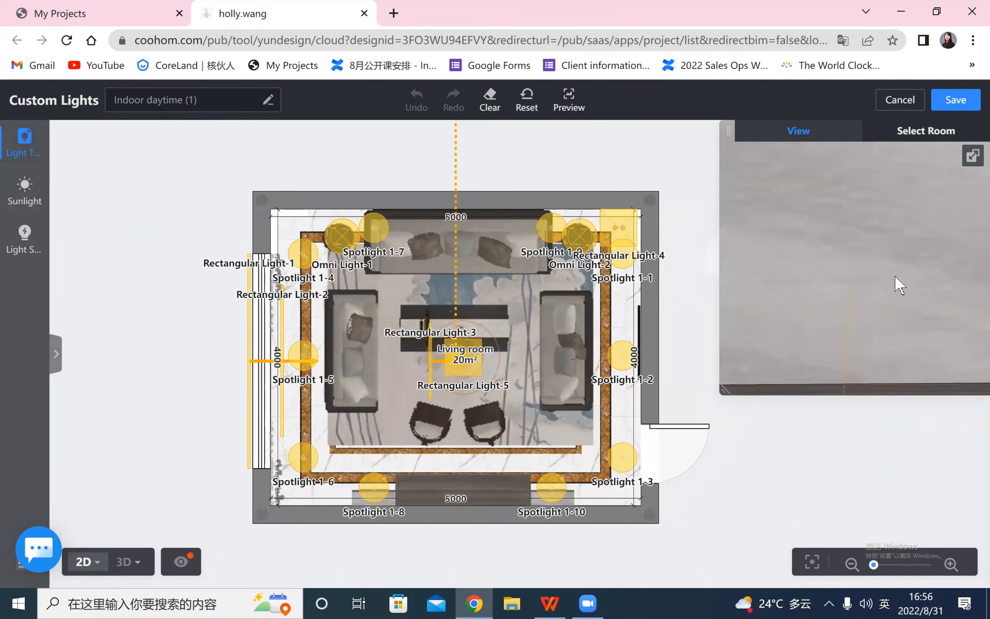
scroll(899, 286, "up", 2)
mouse_move(899, 284)
left_mouse_down()
mouse_move(784, 274)
mouse_move(646, 331)
mouse_move(301, 343)
mouse_move(245, 331)
mouse_move(254, 336)
mouse_move(307, 252)
mouse_move(254, 257)
mouse_move(245, 261)
mouse_move(568, 224)
left_mouse_up()
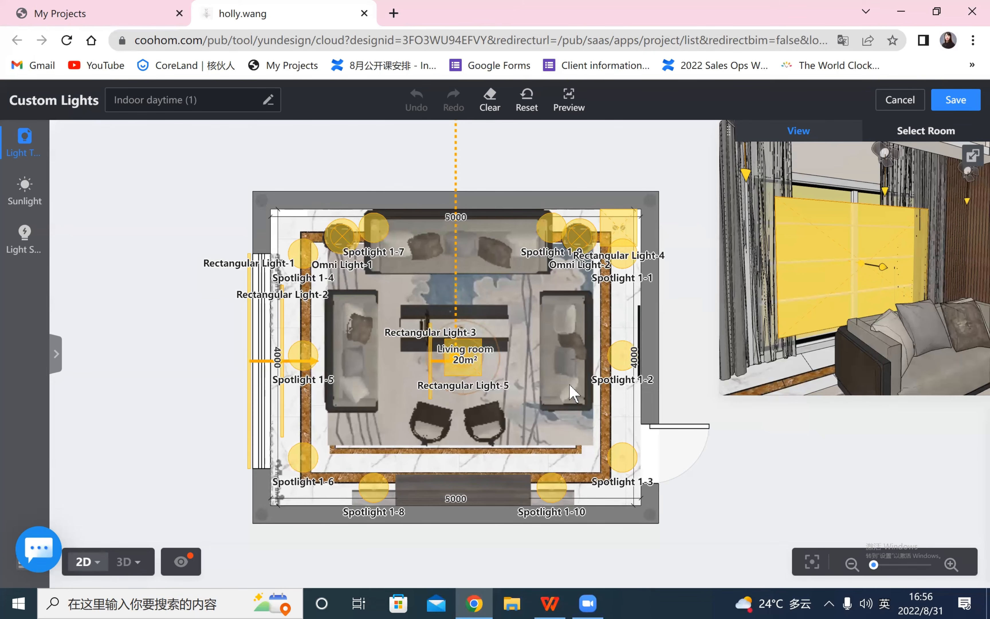
scroll(584, 344, "up", 1)
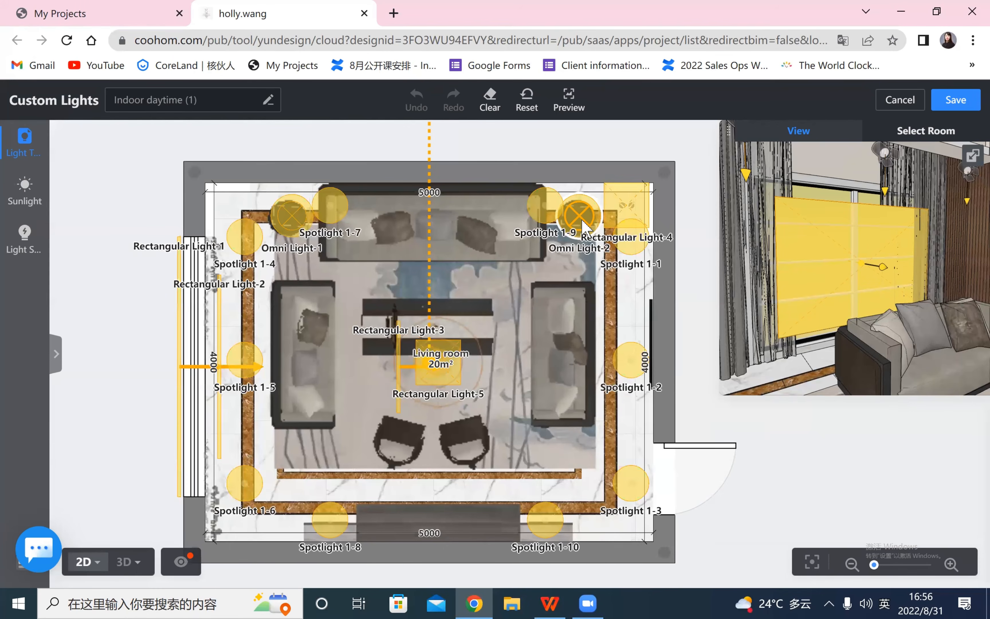
mouse_move(874, 364)
left_mouse_down()
mouse_move(782, 344)
mouse_move(755, 360)
mouse_move(892, 290)
mouse_move(862, 333)
mouse_move(808, 283)
mouse_move(703, 278)
left_mouse_up()
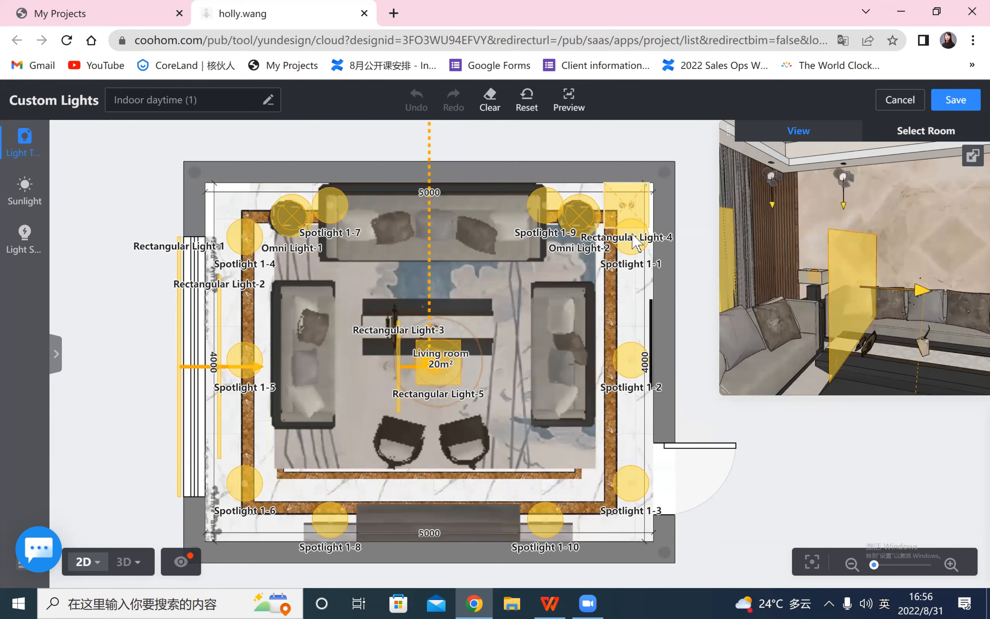
left_click(643, 208)
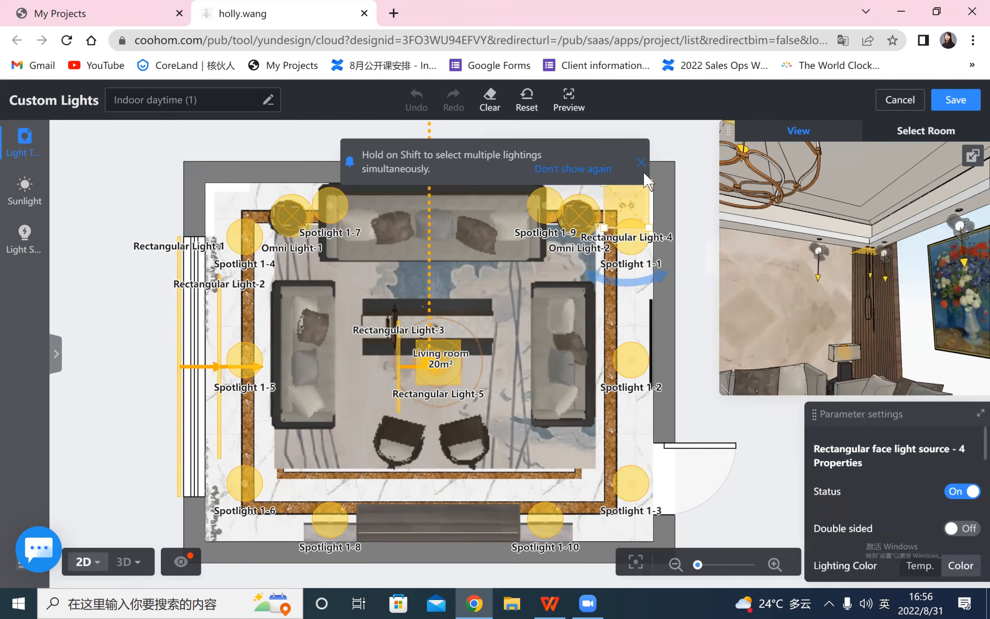
- Dismiss the multi-select hint and examine the lights around the sofa wall's wood-paneled corner in the 3D preview
left_click(641, 164)
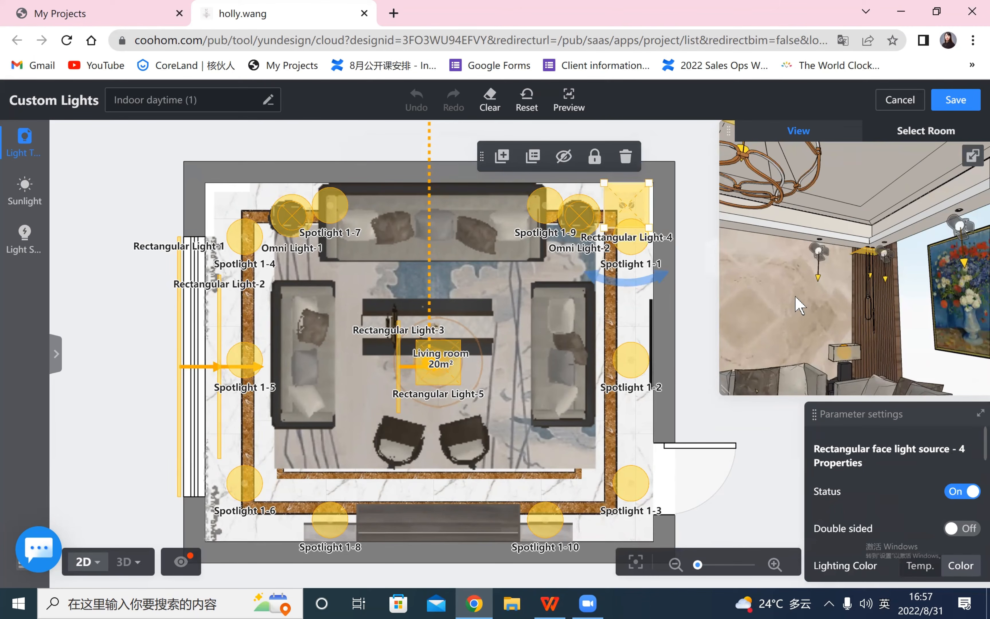
left_click_drag(810, 304, 807, 287)
left_click_drag(862, 320, 895, 272)
mouse_move(805, 305)
left_mouse_down()
mouse_move(816, 322)
mouse_move(849, 323)
mouse_move(857, 233)
mouse_move(864, 267)
mouse_move(837, 319)
left_mouse_up()
scroll(836, 280, "up", 3)
left_click_drag(844, 212, 862, 180)
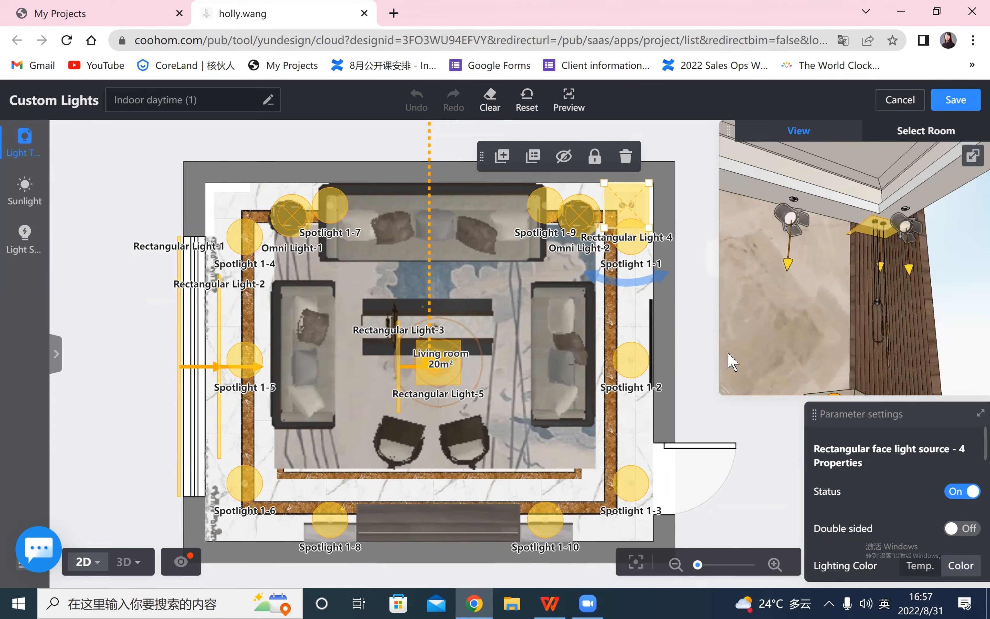
scroll(729, 360, "down", 2)
left_click_drag(872, 301, 907, 332)
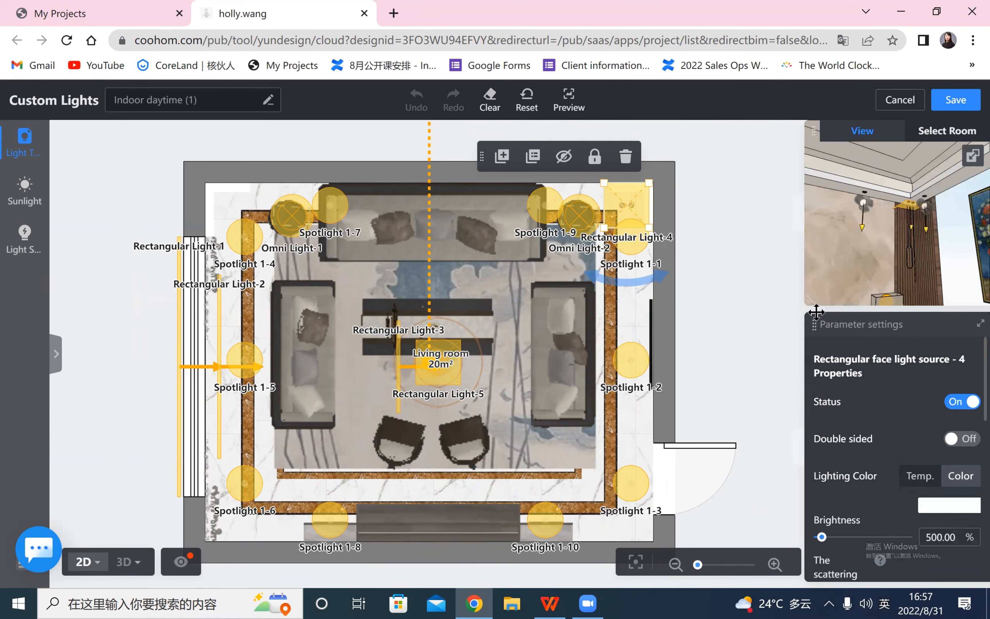
left_click_drag(808, 301, 808, 280)
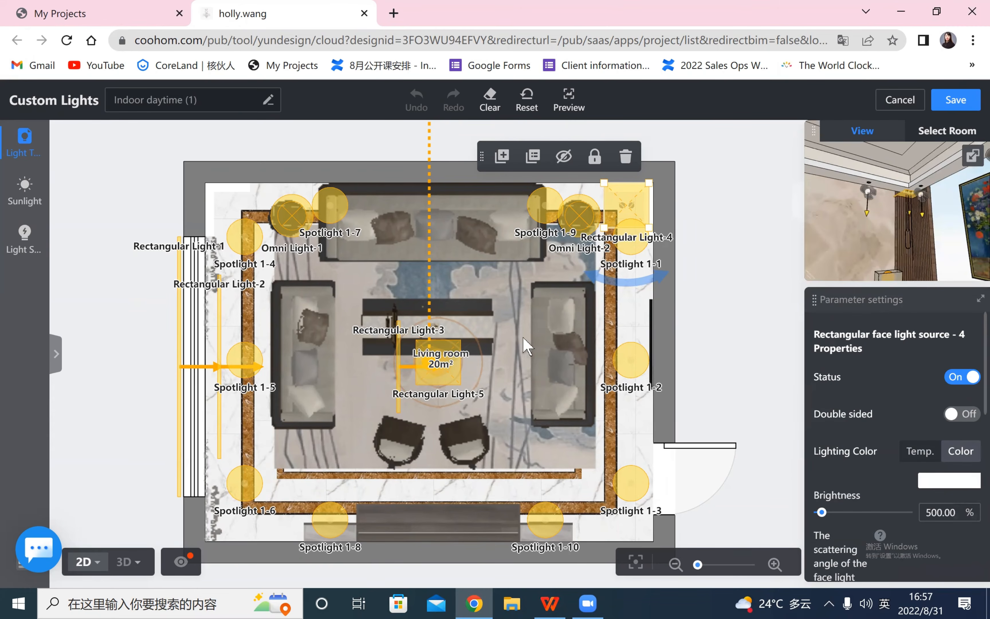
- Select Rectangular Light-2 beside the window, open its brightness for editing, and leave the custom lights editor
left_click_drag(693, 360, 728, 326)
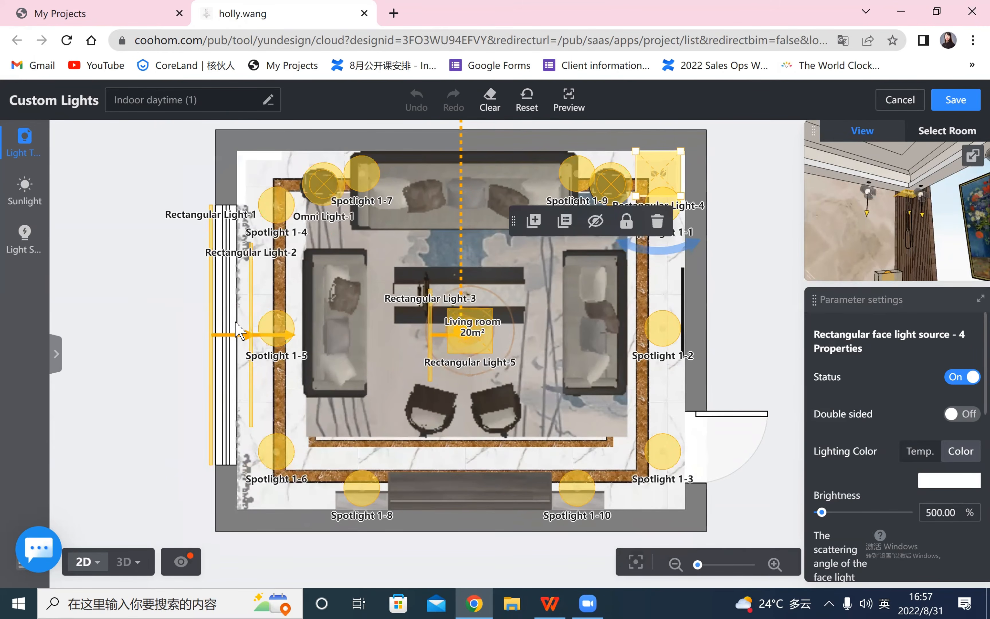
left_click(251, 304)
scroll(953, 475, "down", 2)
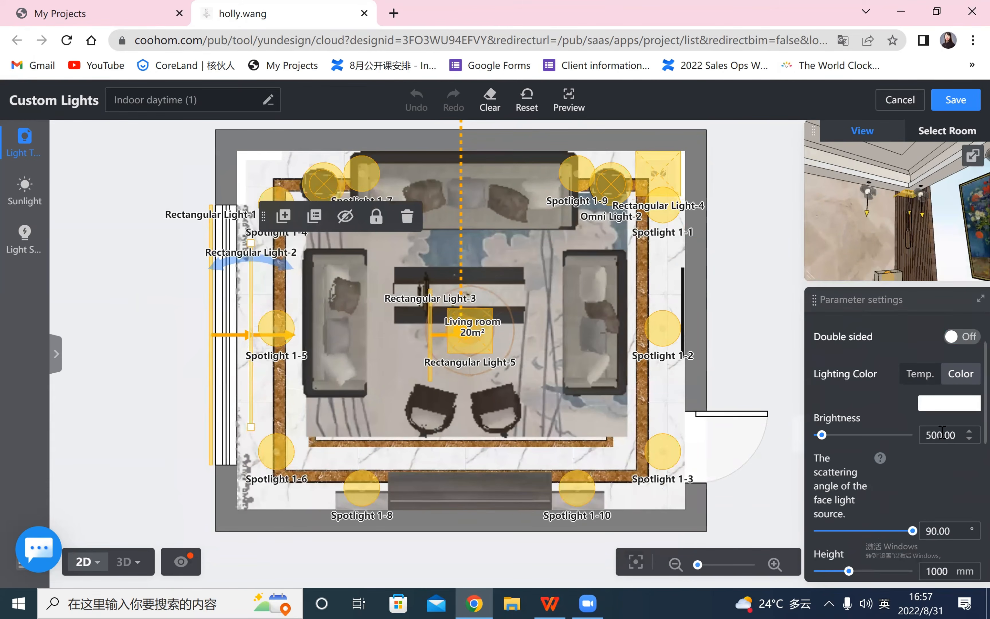
double_click(925, 435)
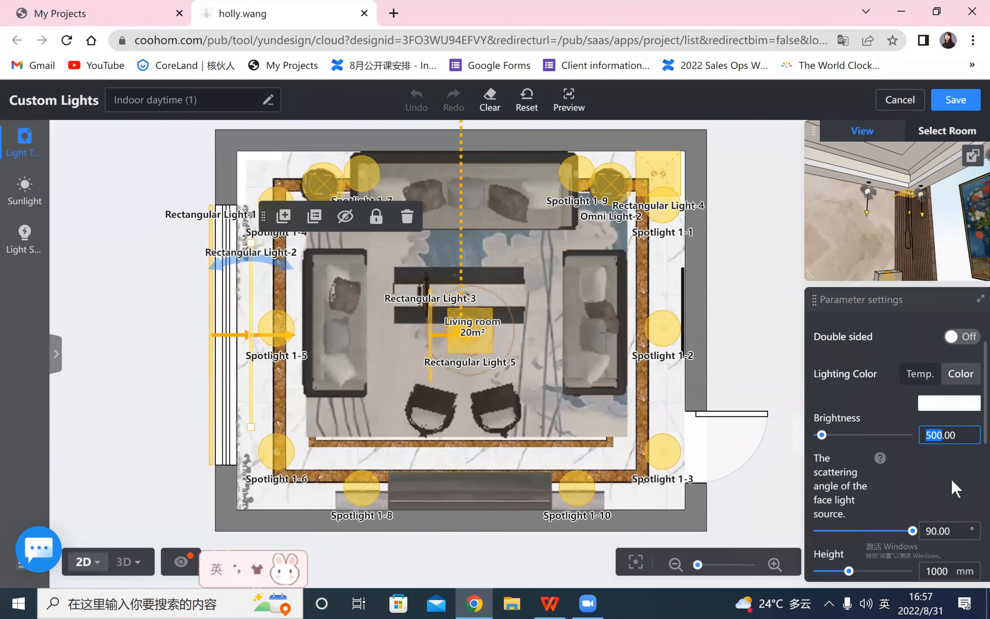
left_click(894, 106)
left_click(593, 325)
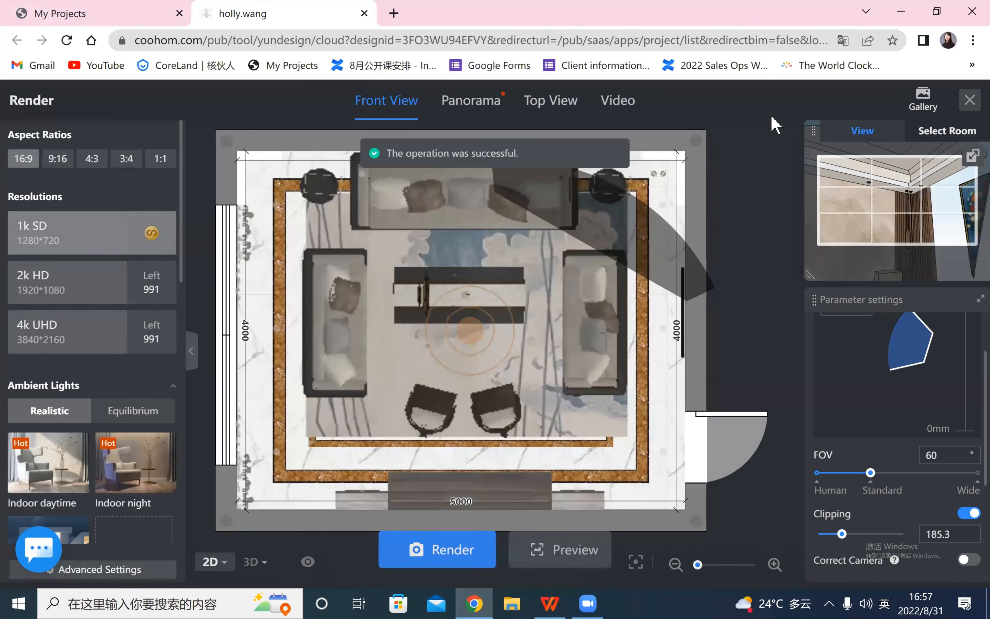
- Open the render gallery and compare the two 1k SD living room renders at large size
left_click(923, 101)
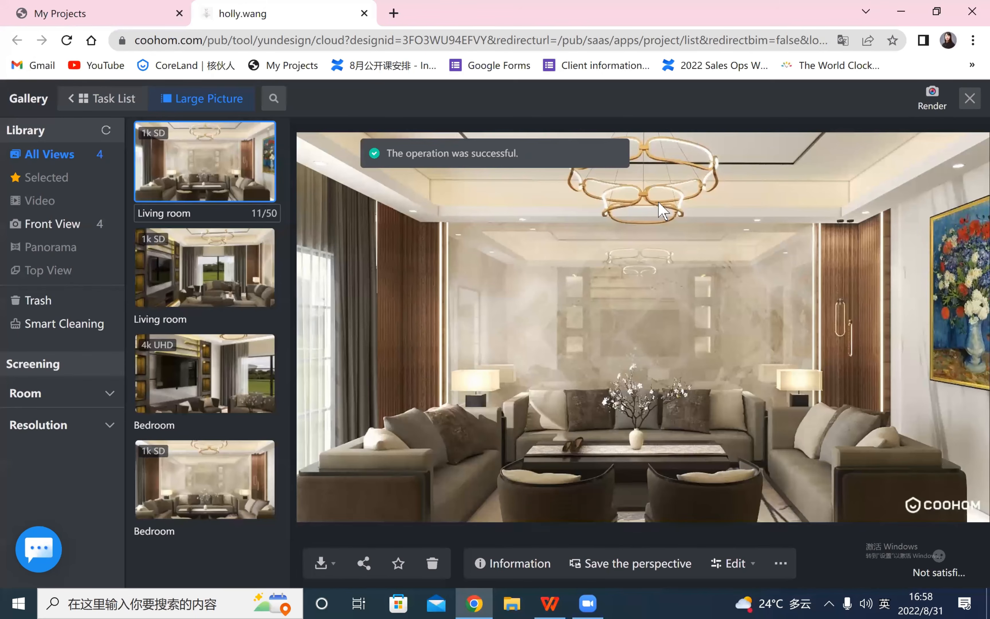
left_click(200, 274)
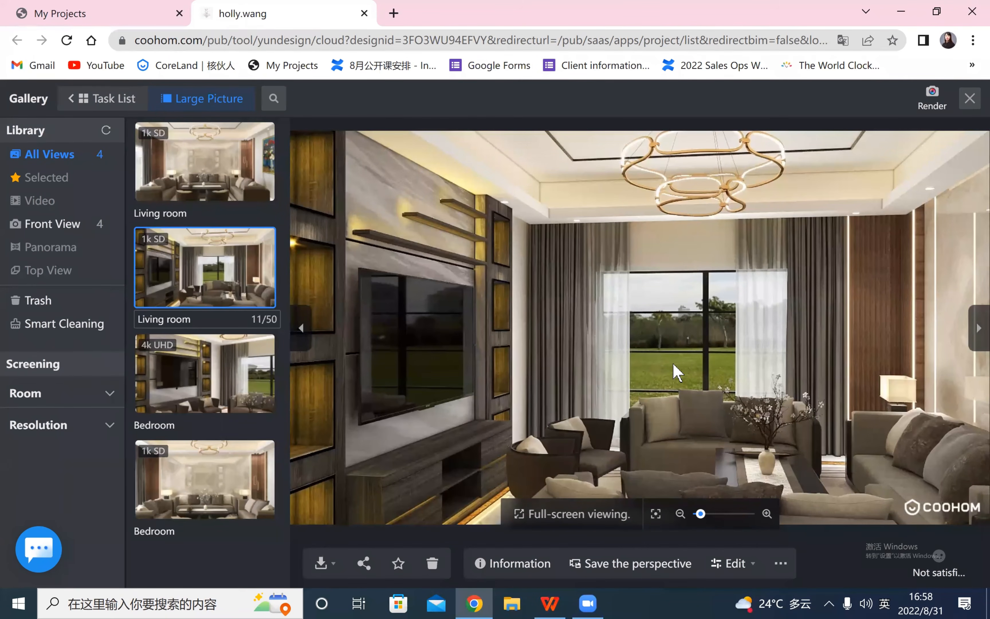
left_click(209, 156)
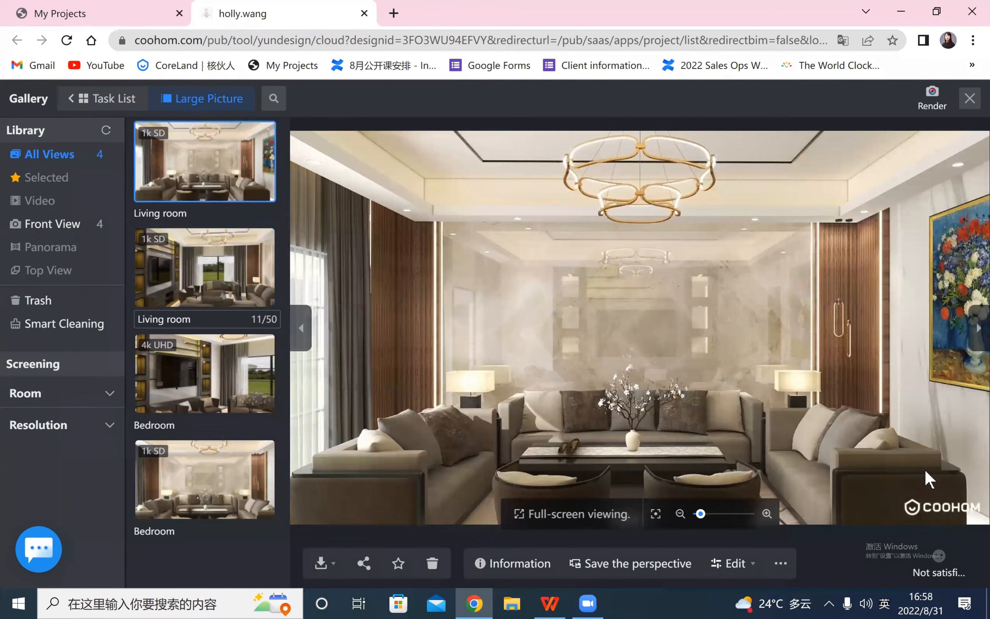
left_click(978, 328)
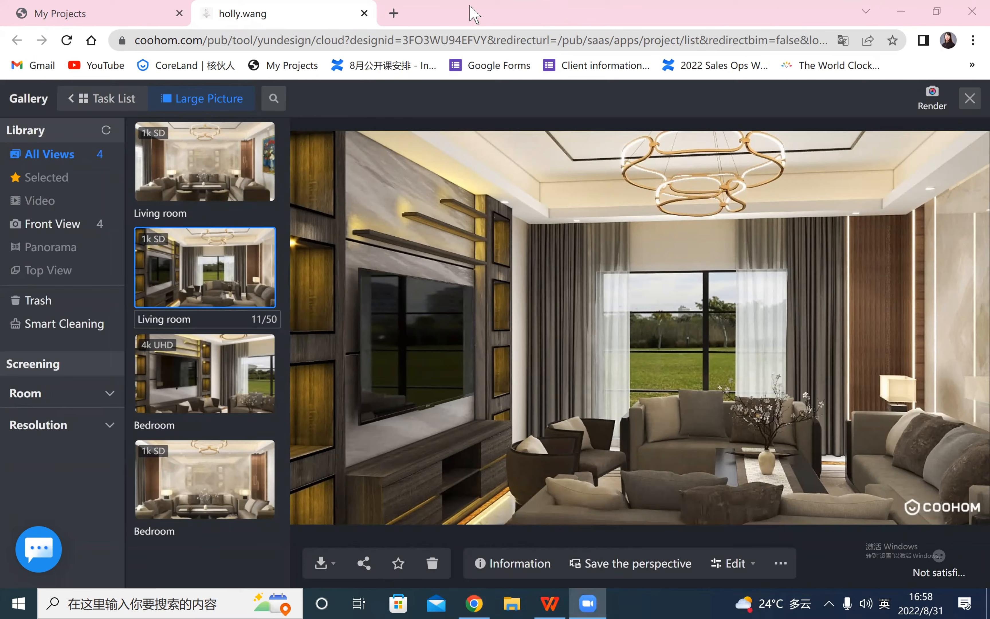
key("shift")
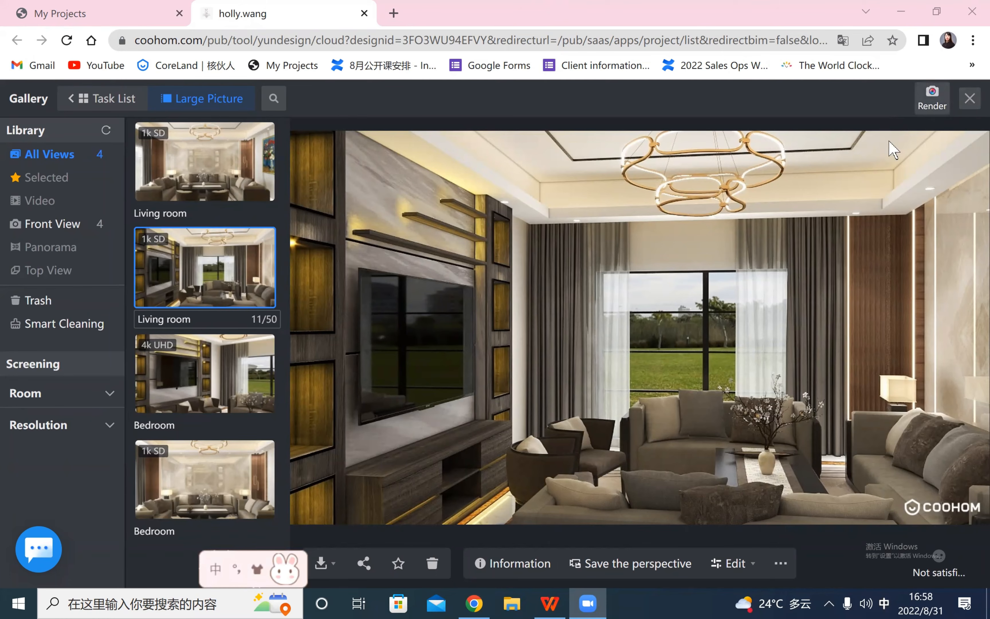
- Return to the render setup, switch to panorama mode with the 2D plan as main view, and enlarge the 3D preview
left_click(931, 92)
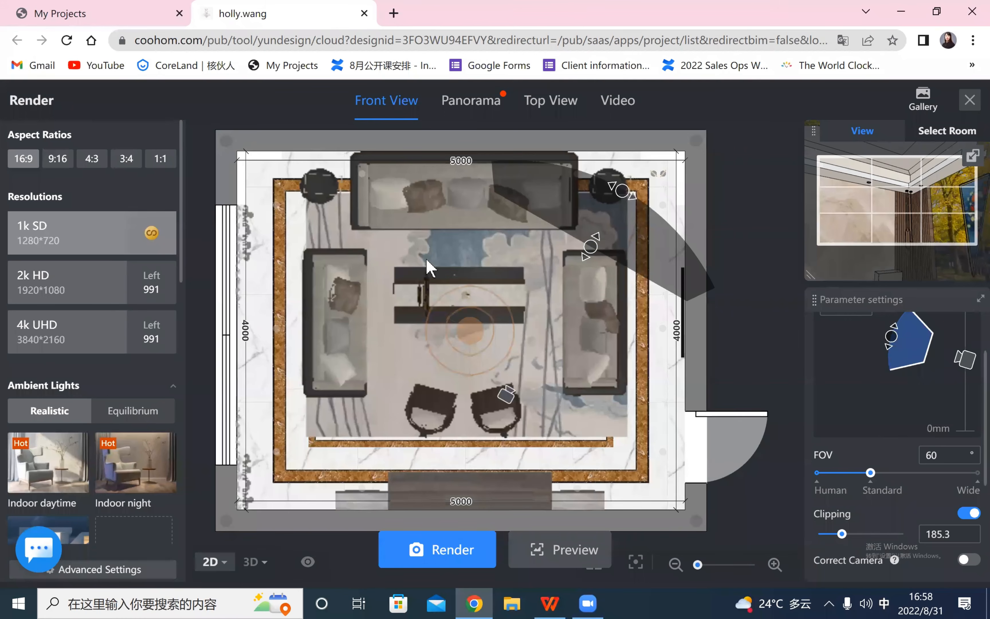
scroll(428, 268, "down", 2)
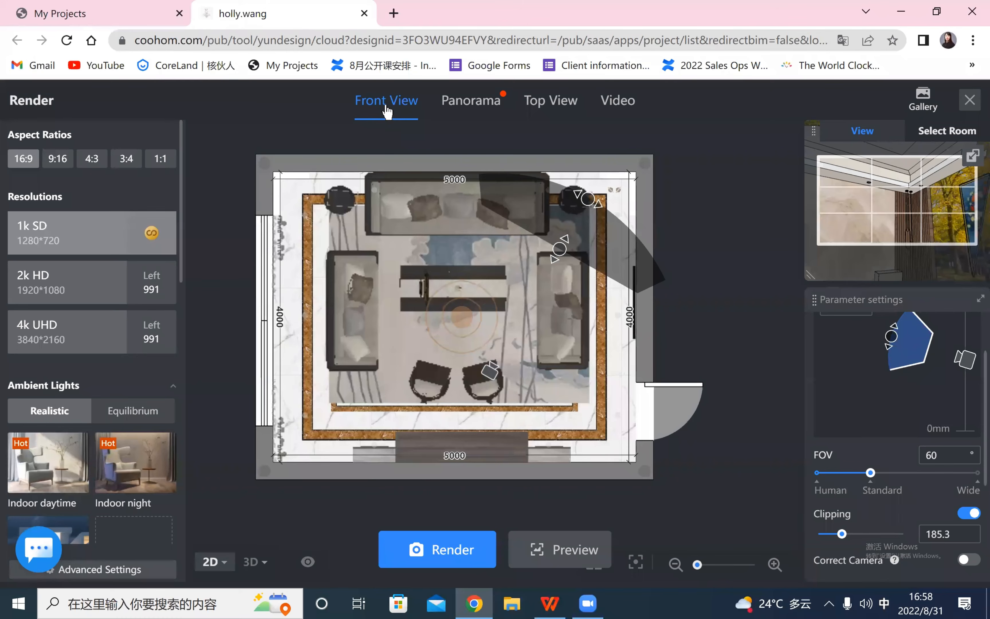
left_click(481, 116)
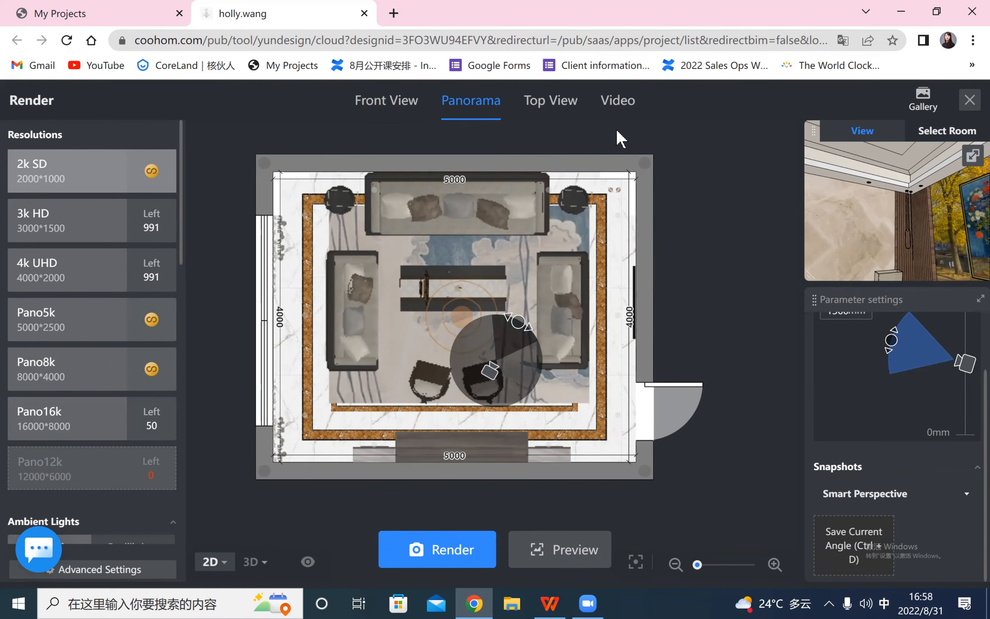
left_click(630, 105)
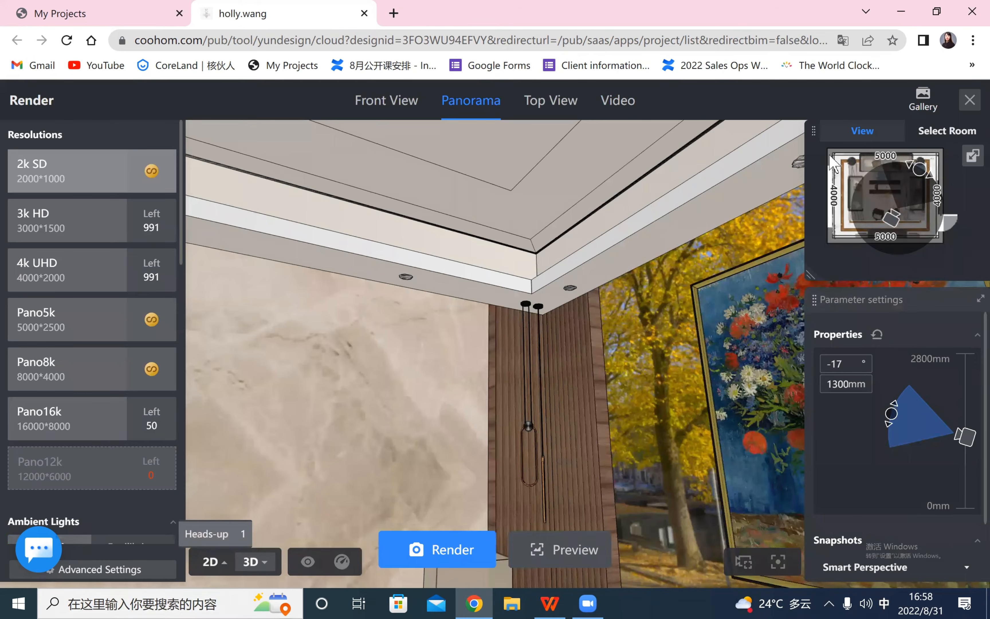
left_click(211, 565)
left_click_drag(807, 280, 760, 338)
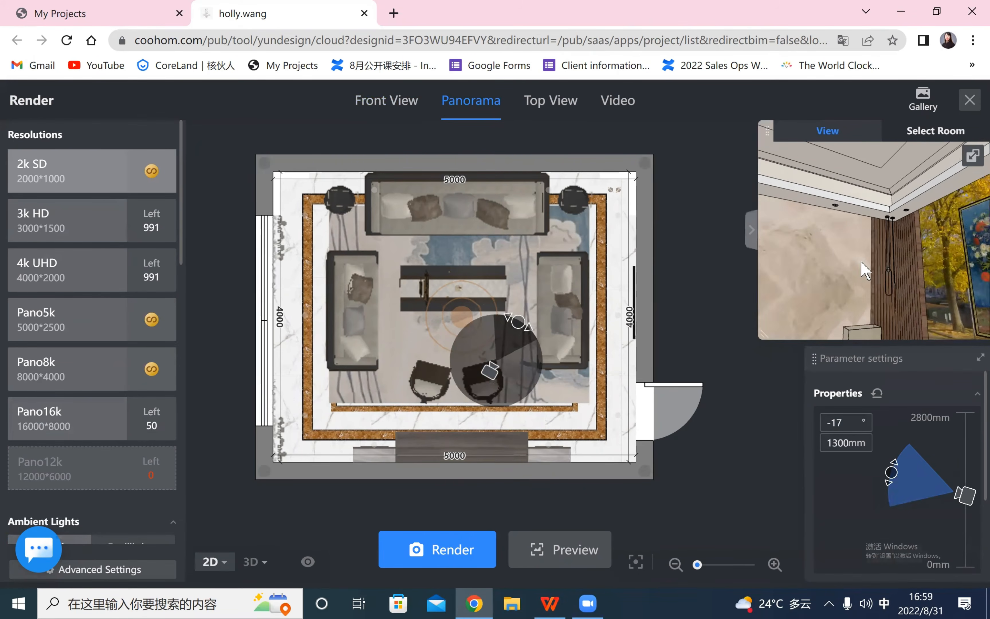
- Set the panorama camera's pitch angle to 0°
left_click_drag(858, 287, 849, 418)
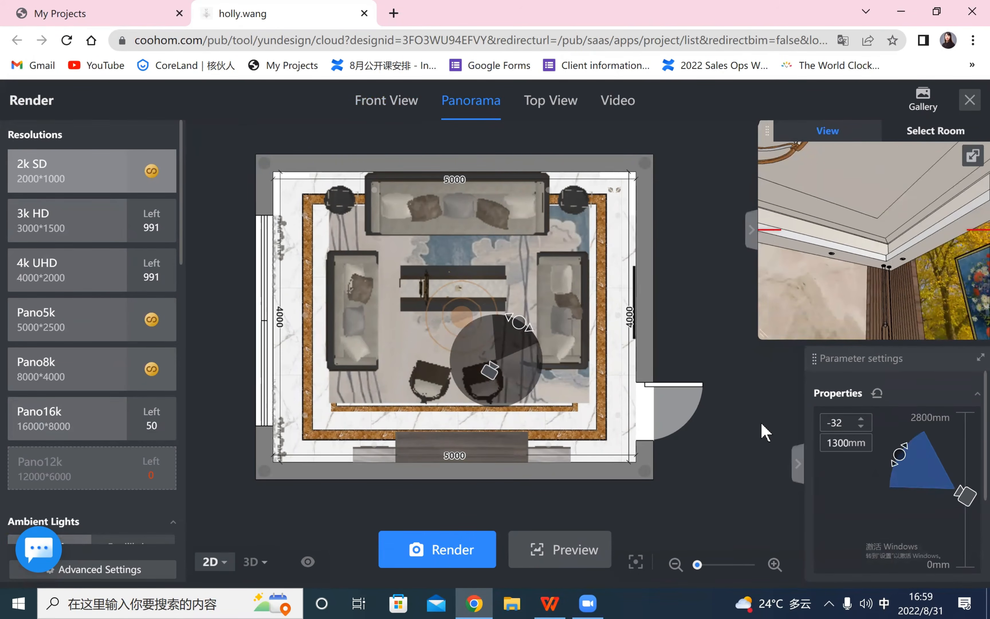
key("ctrl+a")
type("0")
key("Return")
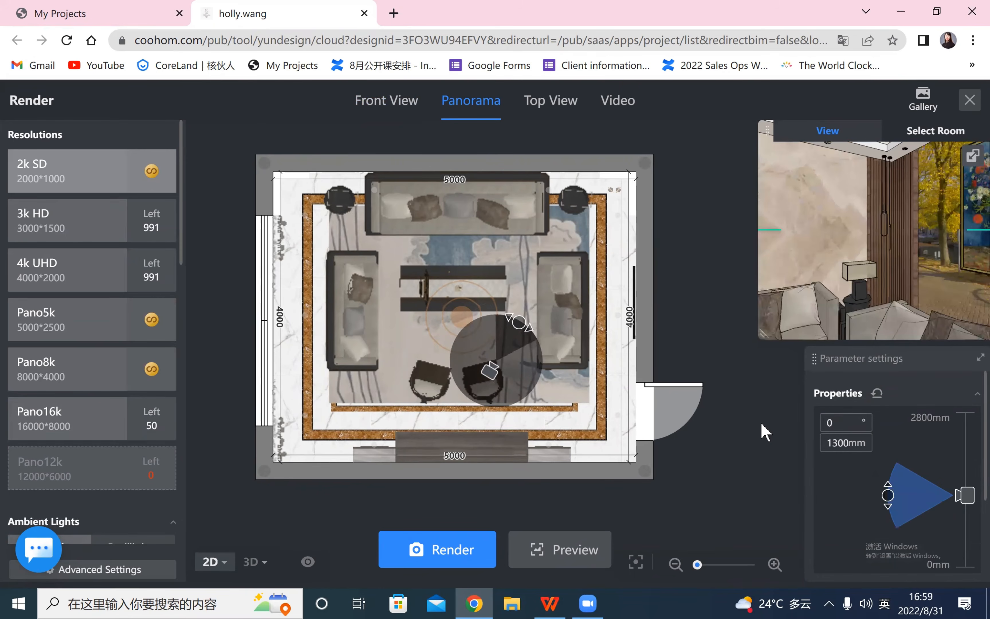
- Move the panorama camera to just below the window-side end of the coffee table and enlarge the 3D preview further
left_click_drag(679, 266, 681, 305)
mouse_move(489, 418)
left_mouse_down()
mouse_move(443, 393)
mouse_move(406, 347)
left_mouse_up()
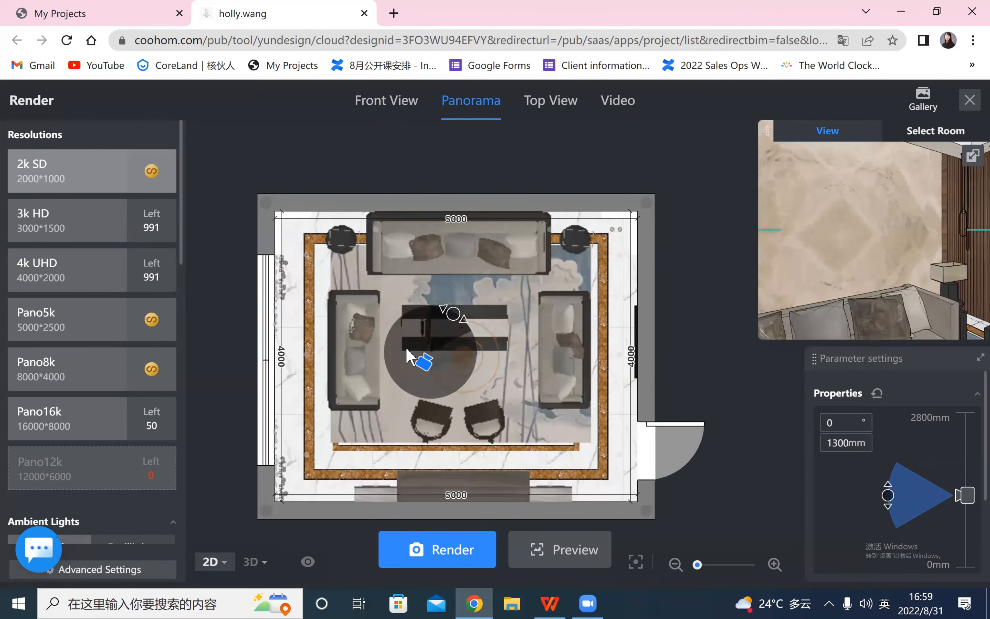
left_click_drag(749, 351, 732, 337)
left_click_drag(408, 300, 444, 385)
mouse_move(375, 333)
left_mouse_down()
mouse_move(461, 284)
mouse_move(432, 307)
left_mouse_up()
mouse_move(395, 355)
left_mouse_down()
mouse_move(381, 304)
mouse_move(480, 312)
mouse_move(492, 347)
mouse_move(486, 365)
mouse_move(484, 334)
left_mouse_up()
left_click_drag(430, 311, 360, 362)
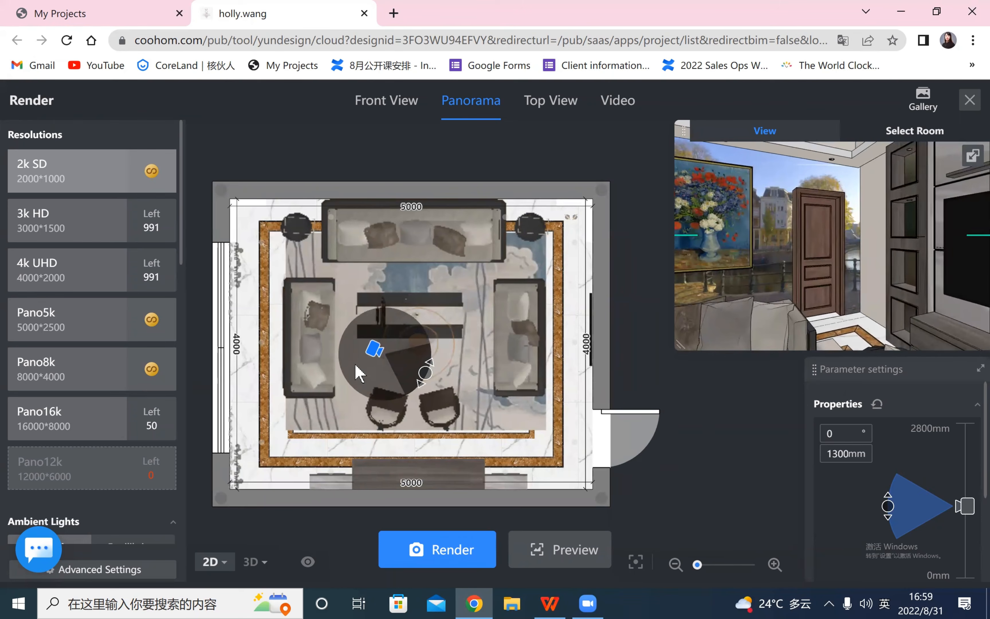
- Rotate the panorama camera toward the wood-paneled corner beside the painting and render the panorama at 2k SD
mouse_move(411, 382)
left_mouse_down()
mouse_move(395, 403)
mouse_move(327, 343)
mouse_move(360, 283)
mouse_move(421, 282)
mouse_move(482, 307)
mouse_move(520, 283)
mouse_move(529, 399)
mouse_move(479, 278)
mouse_move(454, 250)
mouse_move(470, 261)
left_mouse_up()
left_click_drag(498, 354, 470, 428)
left_click_drag(392, 327, 419, 503)
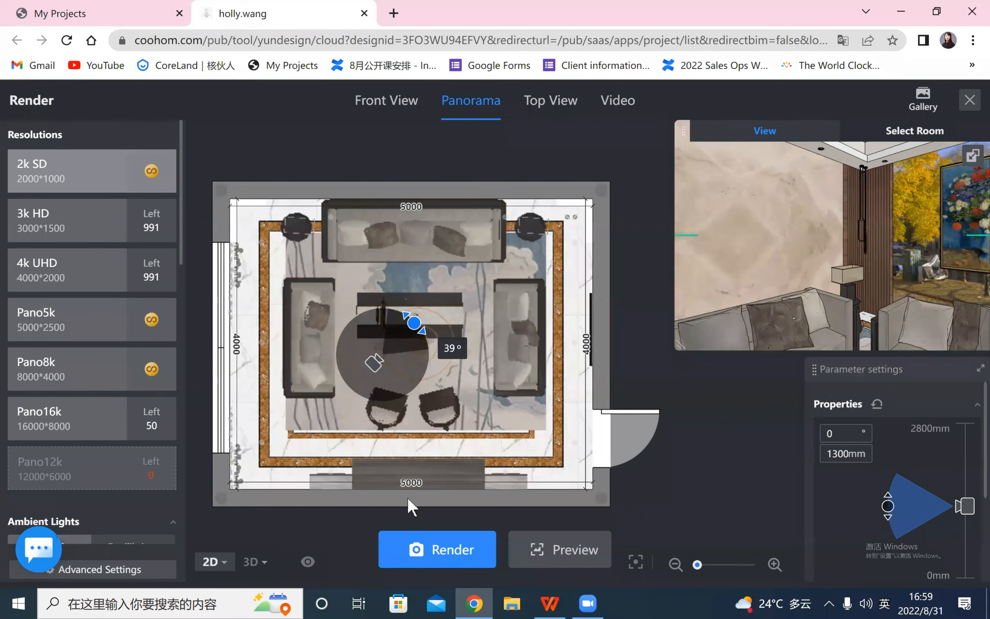
left_click(446, 550)
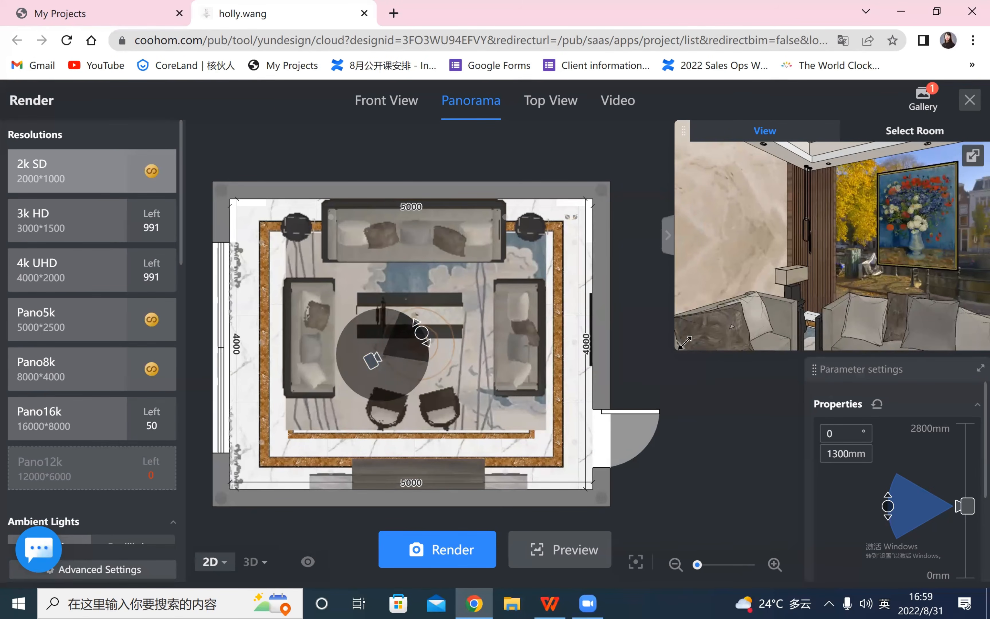
- Open the video editor and draw a straight lens from the window side toward the door side, between the coffee table and armchairs
left_click(683, 336)
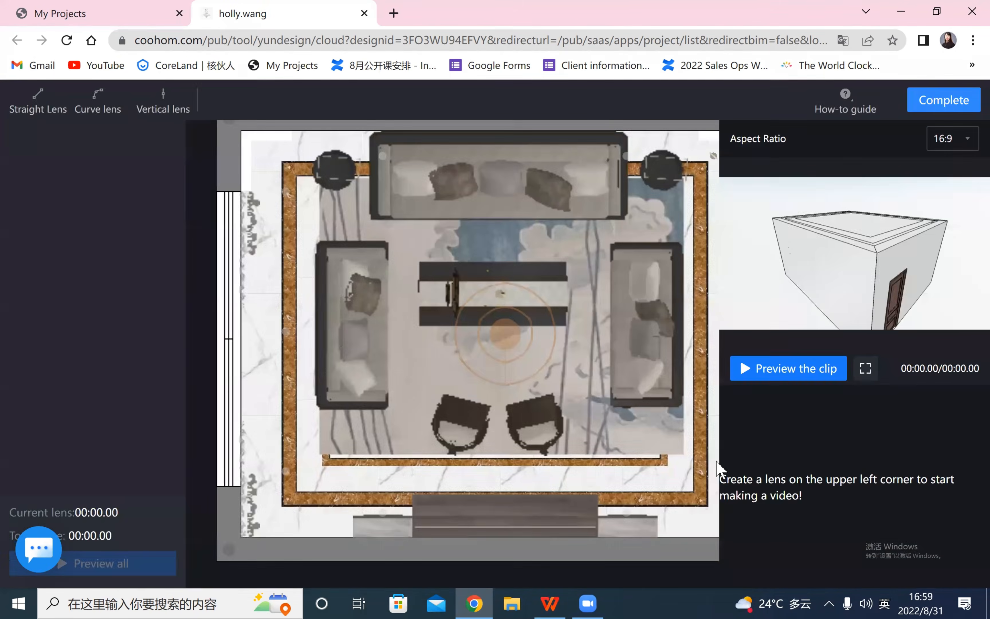
scroll(716, 461, "down", 6)
left_click_drag(755, 514, 560, 352)
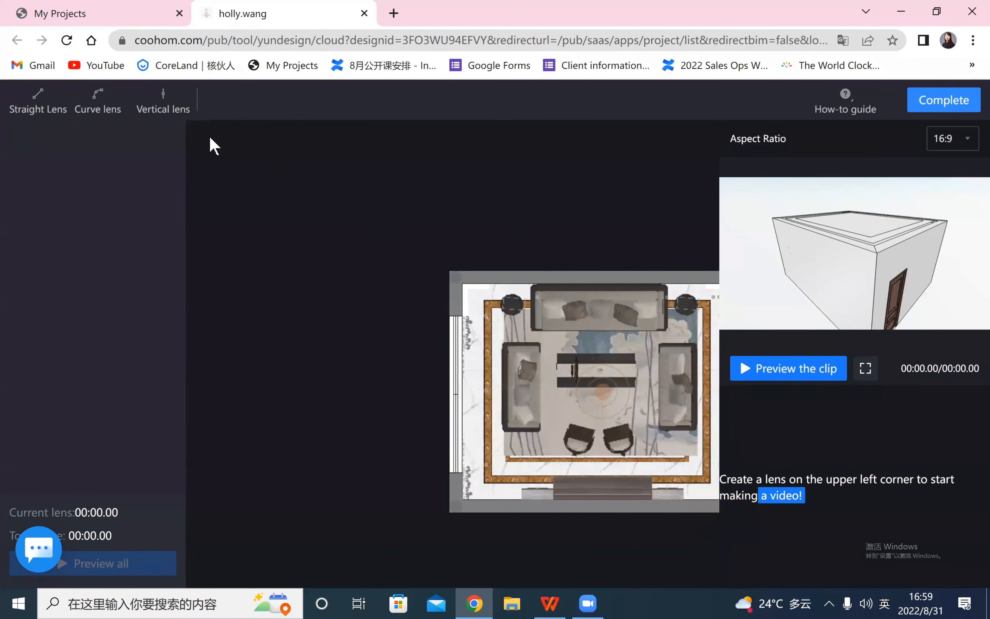
scroll(299, 214, "up", 2)
scroll(658, 434, "down", 2)
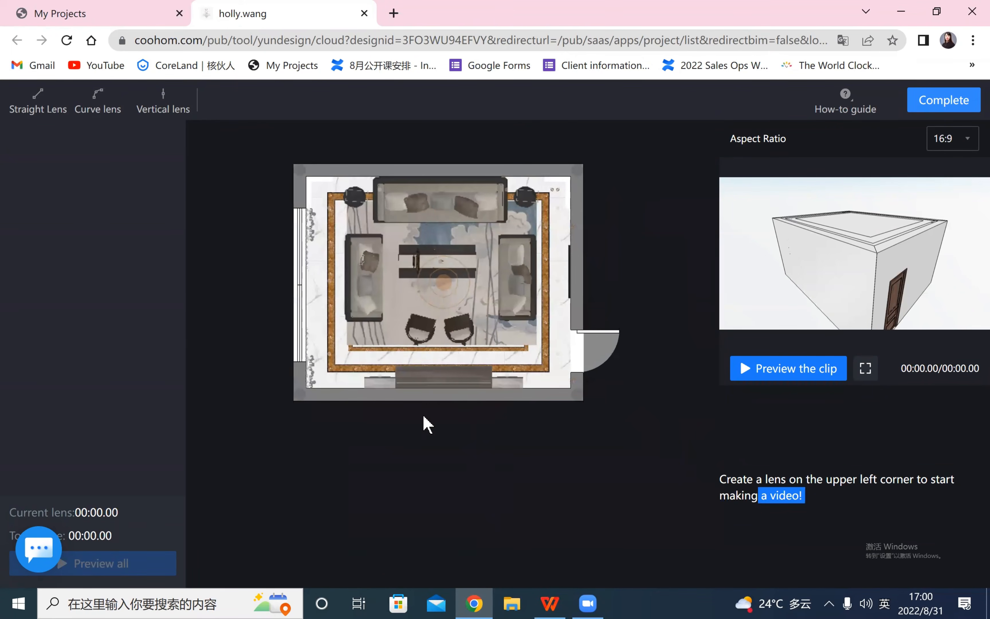
left_click_drag(445, 422, 435, 508)
scroll(459, 461, "up", 1)
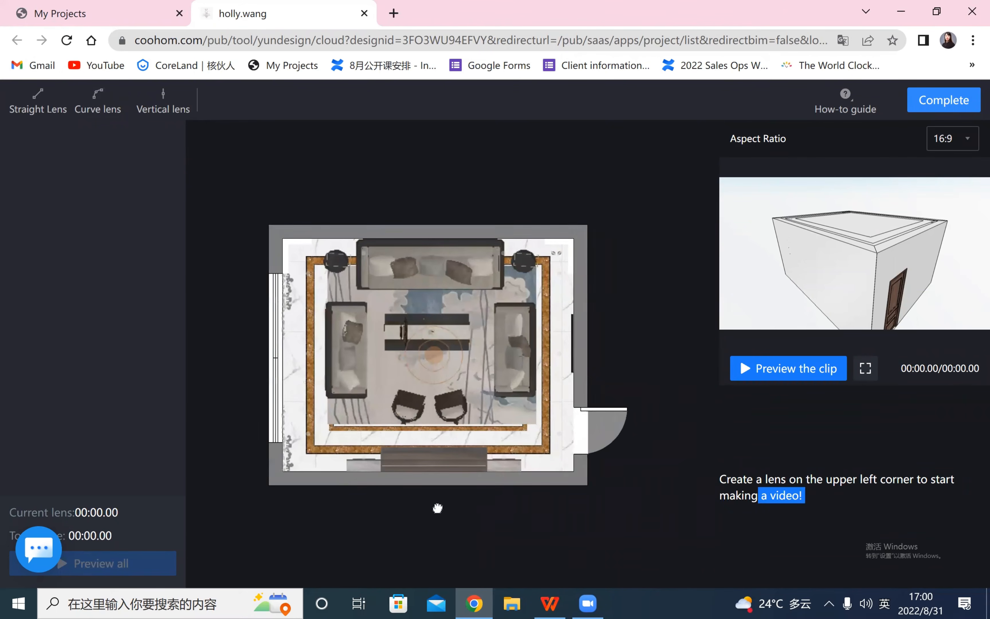
left_click(36, 111)
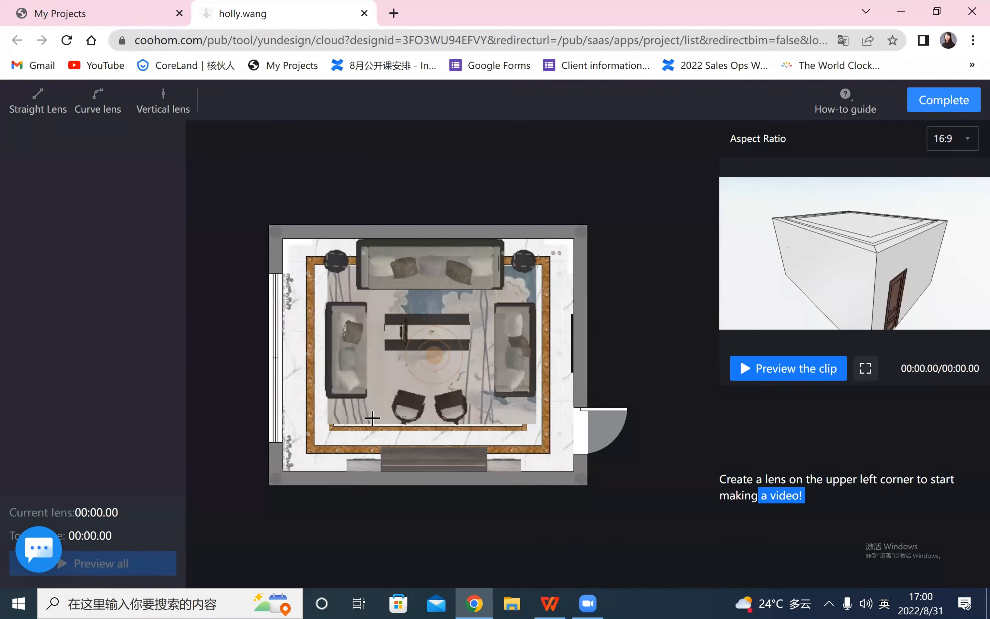
left_click_drag(391, 383, 488, 384)
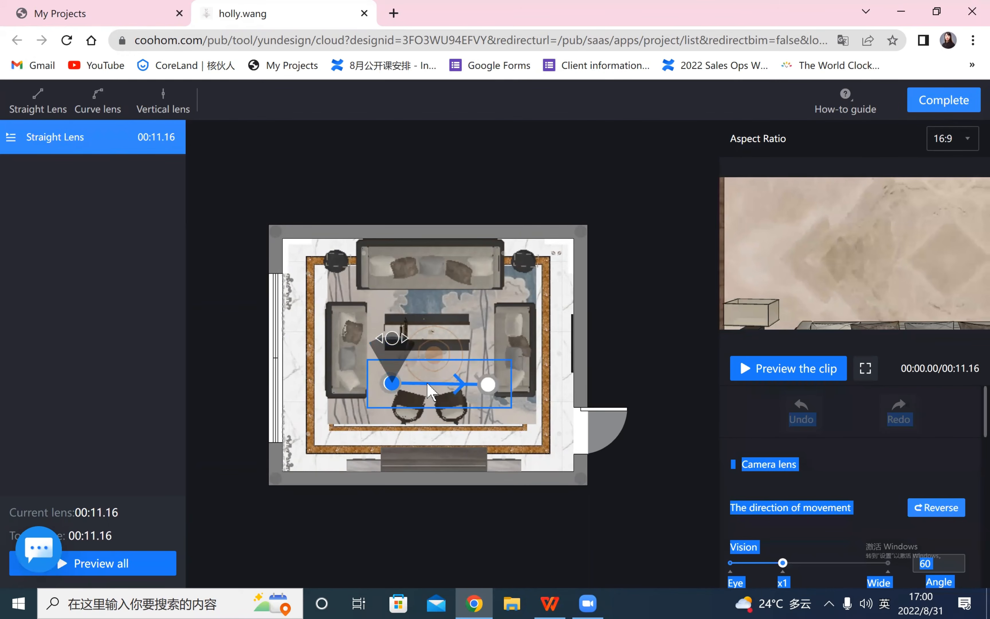
- Move both ends of the straight lens path onto the wall behind the TV cabinet so it runs parallel to that wall
left_click_drag(388, 383, 473, 390)
left_click_drag(384, 393, 488, 384)
left_click_drag(606, 403, 477, 393)
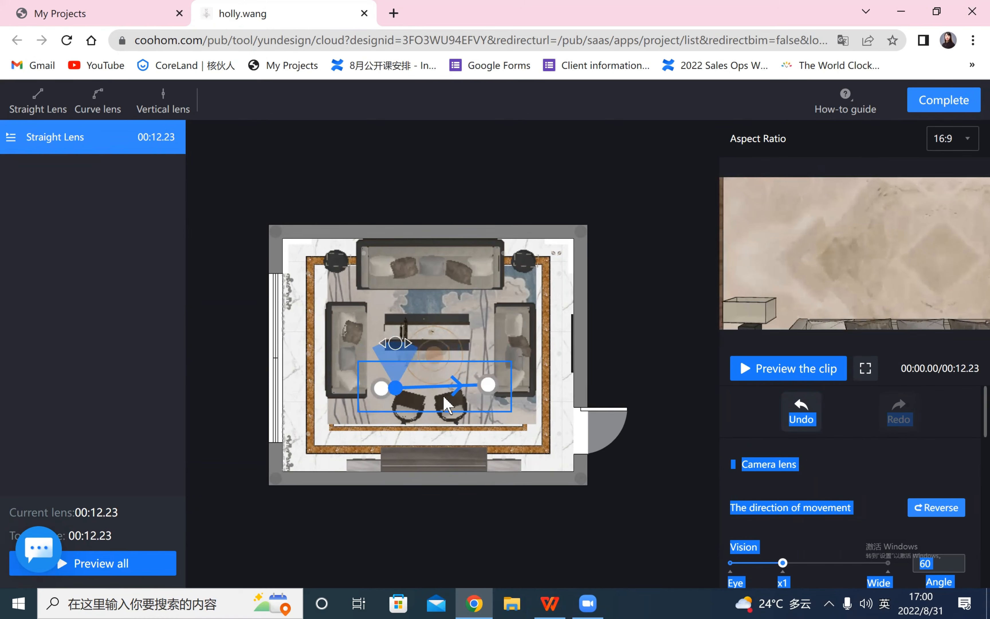
left_click_drag(381, 387, 373, 455)
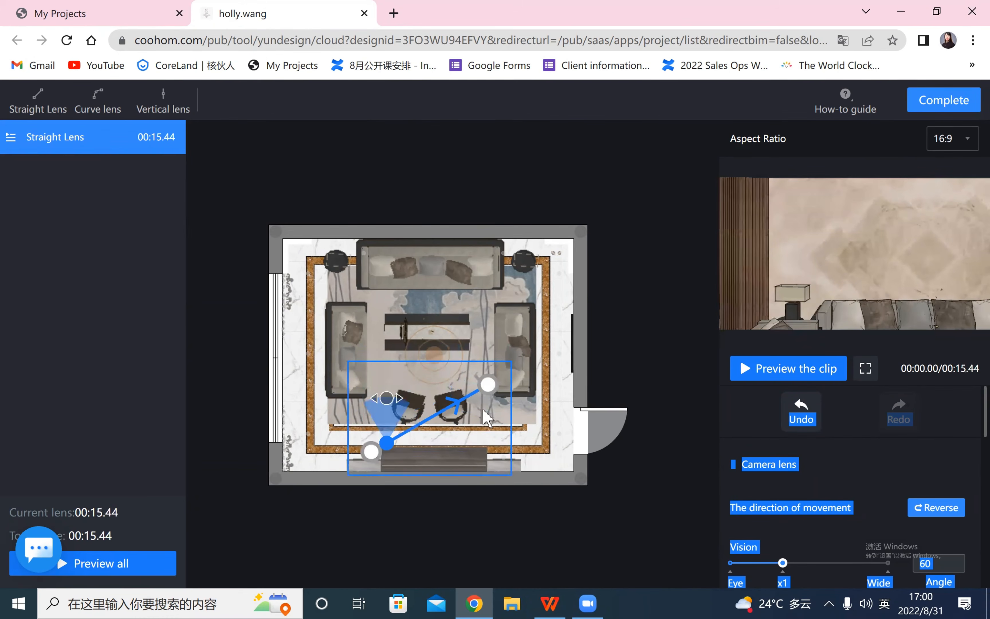
left_click_drag(487, 386, 474, 490)
left_click_drag(385, 469, 373, 490)
- Turn on clipping for the straight lens
scroll(865, 532, "down", 3)
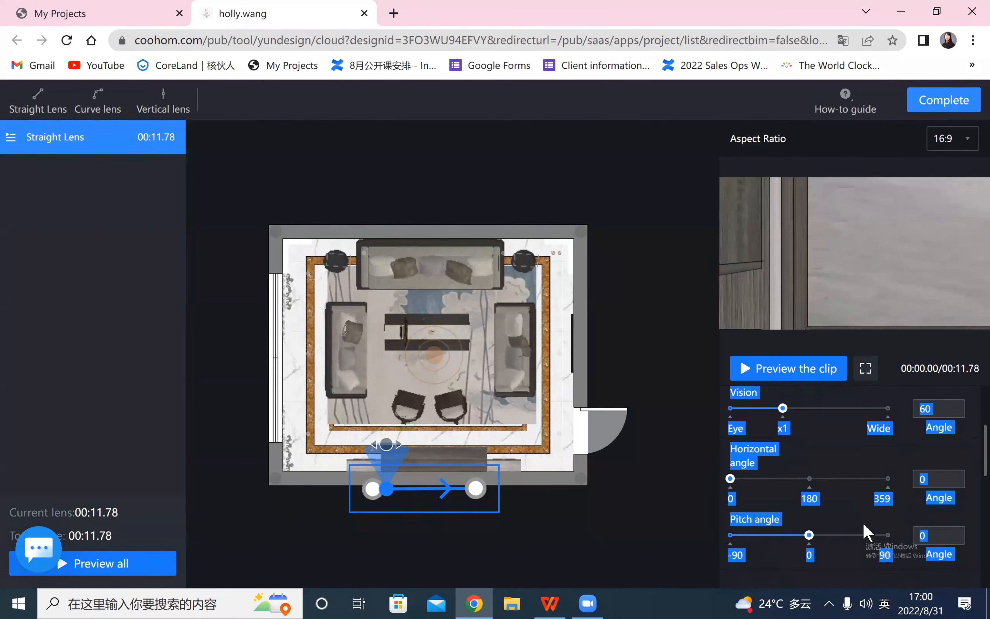
scroll(870, 521, "down", 8)
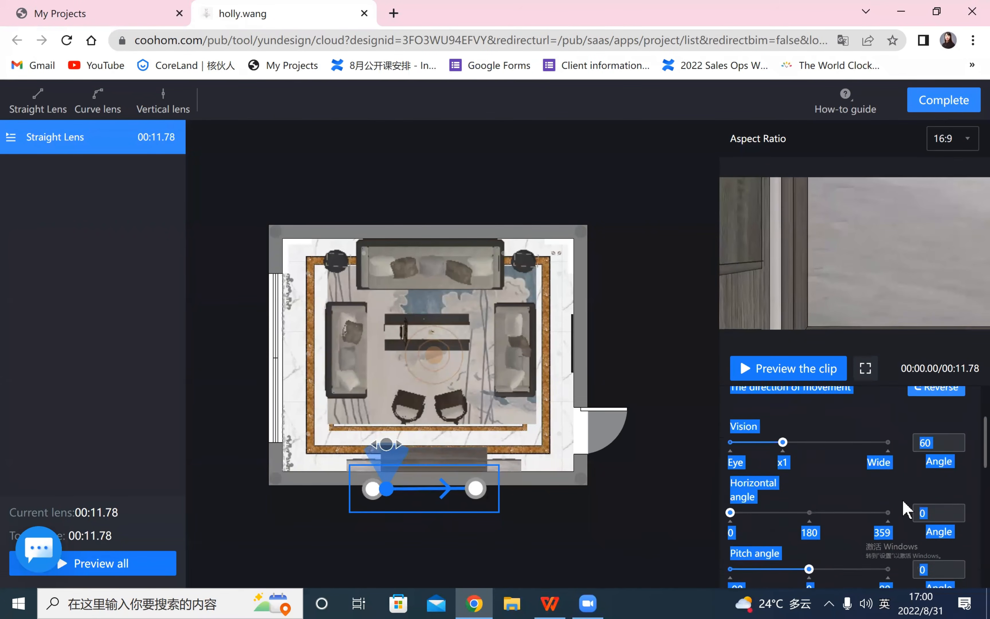
scroll(891, 517, "down", 1)
left_click(954, 488)
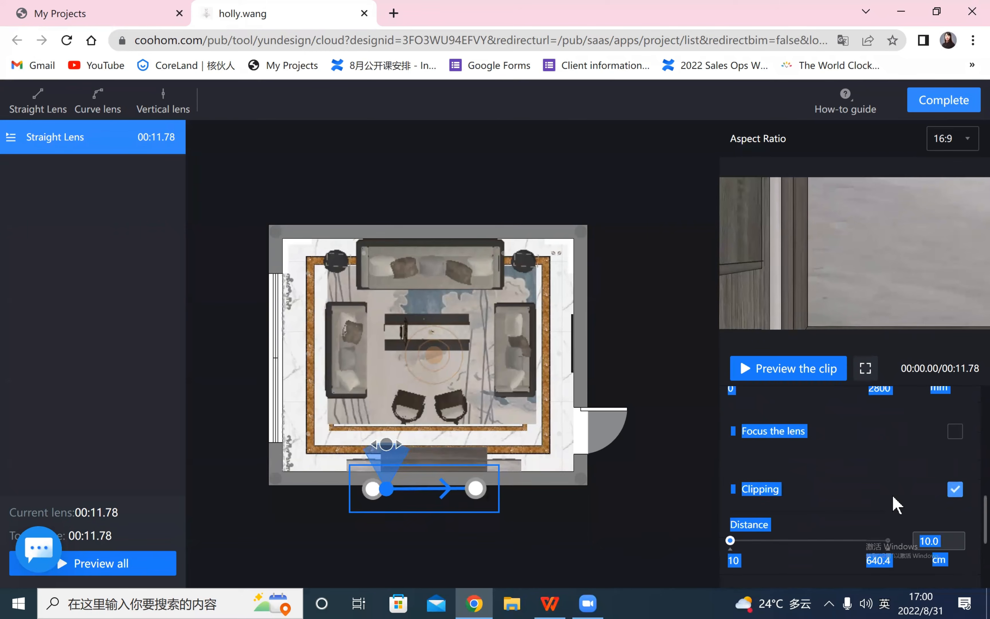
- Move both ends of the straight lens outside the room behind the TV wall and set its clipping distance to 97 cm
left_click_drag(729, 541, 751, 541)
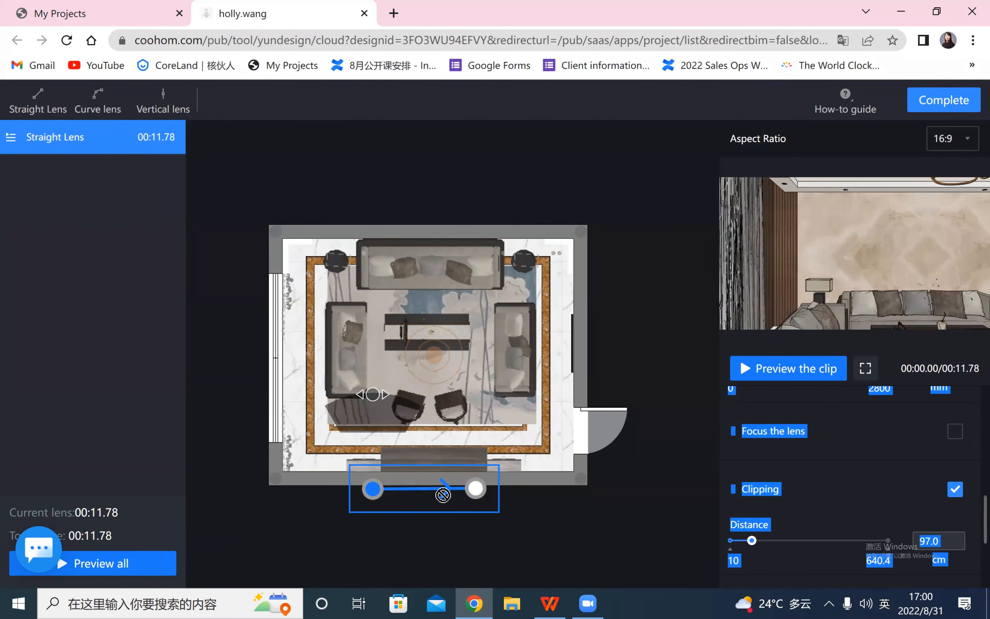
left_click_drag(448, 496, 380, 534)
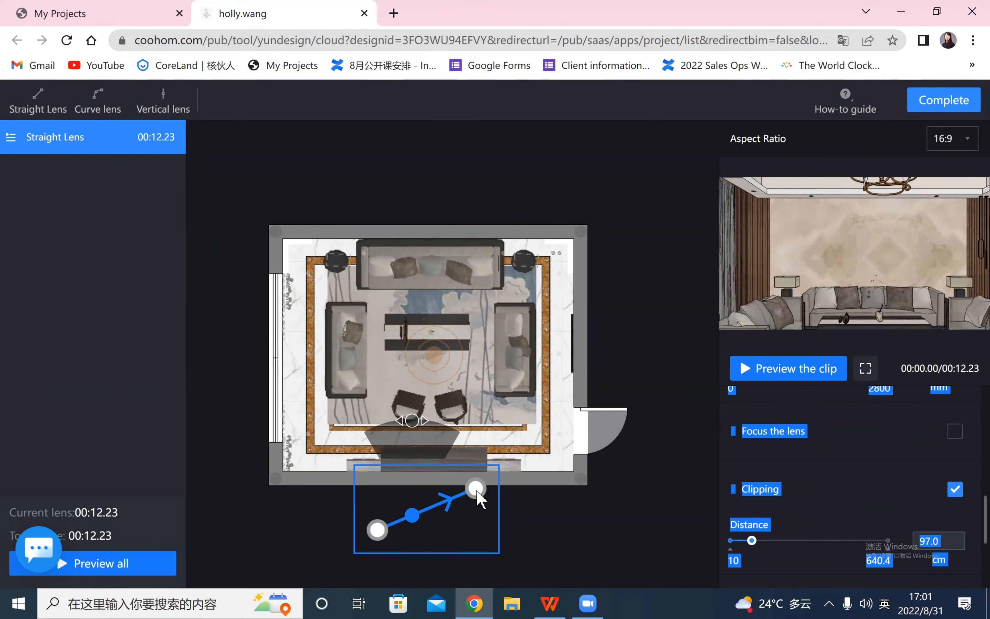
scroll(479, 497, "down", 2)
left_click_drag(476, 488, 486, 522)
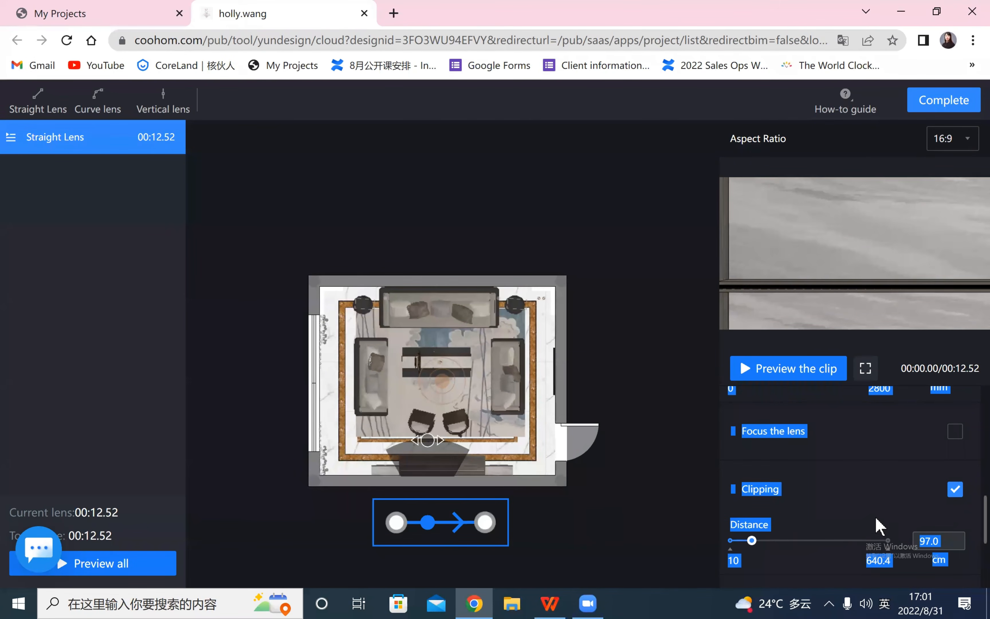
- Increase the straight lens's clipping distance to 161 cm and set its speed to x2
left_click_drag(752, 541, 768, 541)
left_click_drag(427, 522, 364, 520)
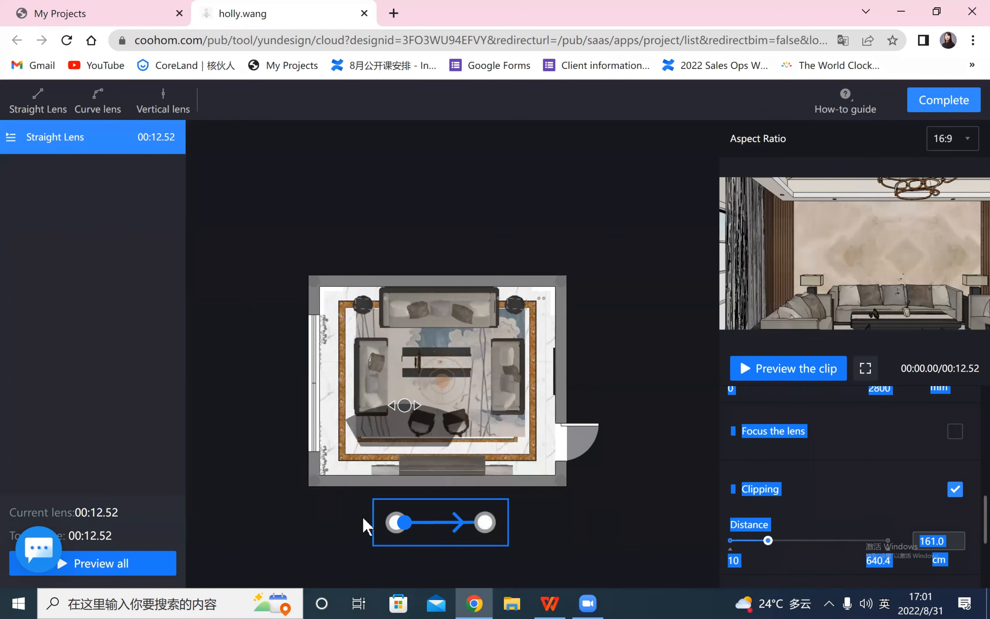
scroll(850, 504, "down", 5)
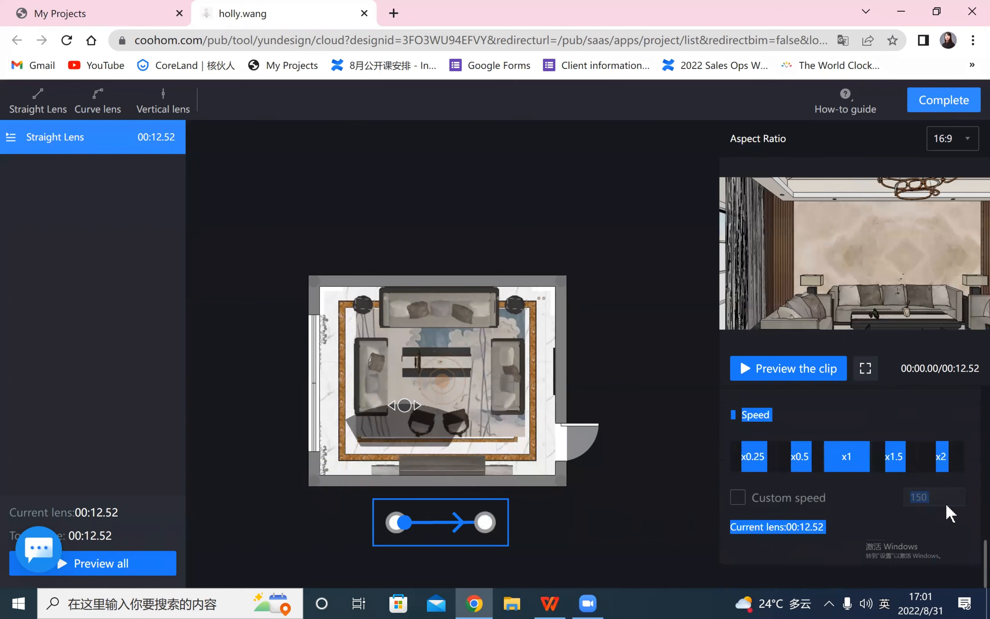
left_click(941, 457)
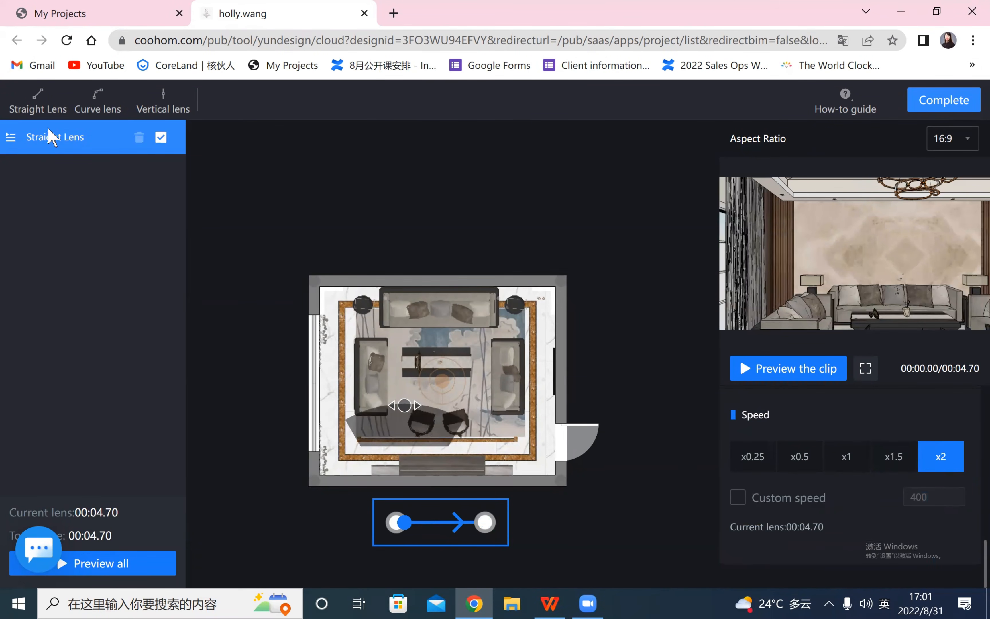
- Draw a curve lens outside the TV wall from the window side toward the door side and turn on its clipping
left_click(98, 105)
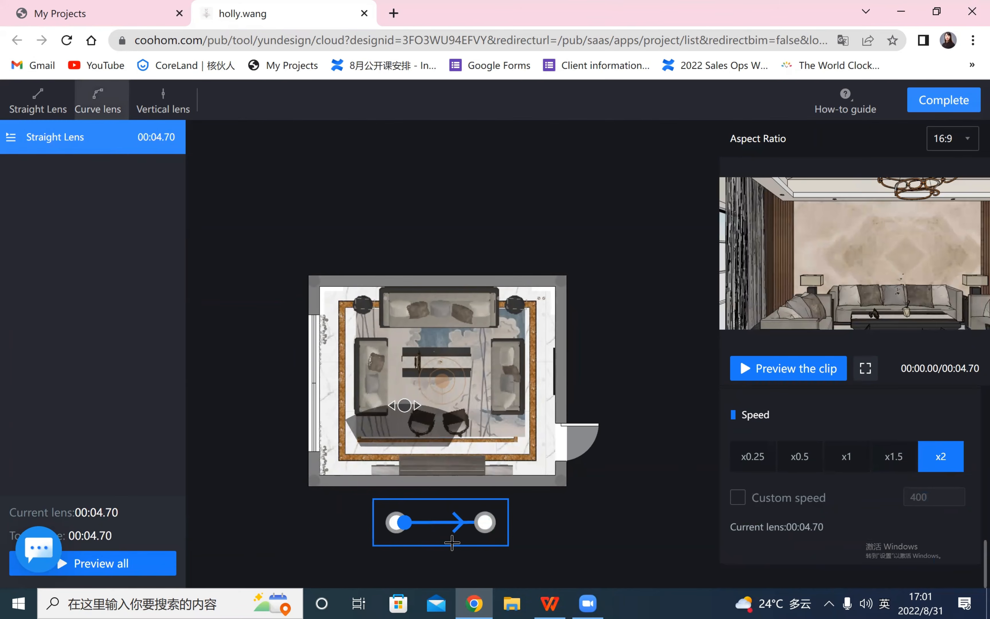
left_click_drag(377, 519, 501, 515)
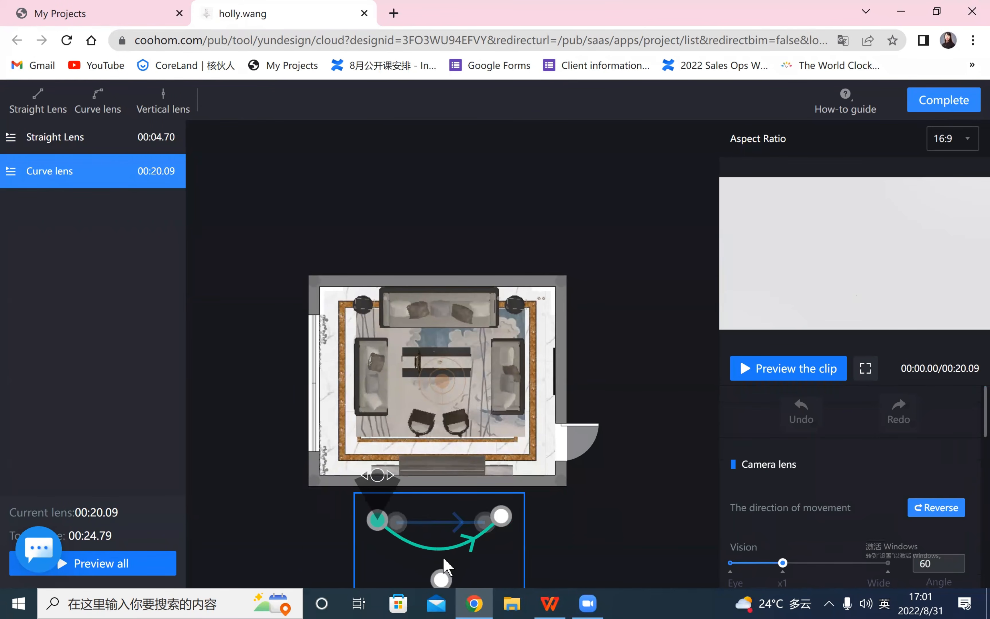
scroll(882, 505, "down", 2)
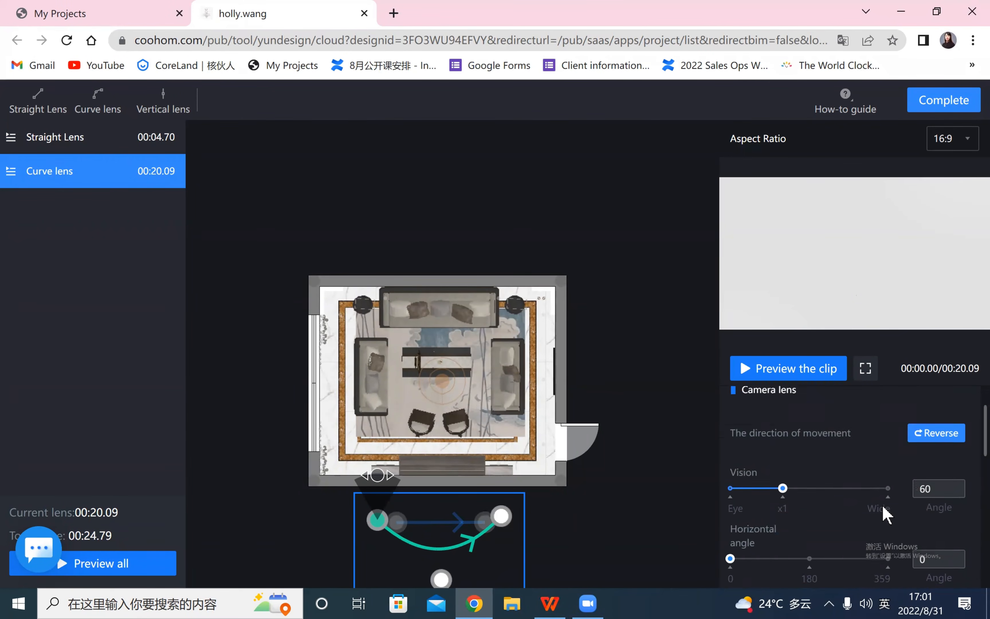
scroll(882, 504, "down", 5)
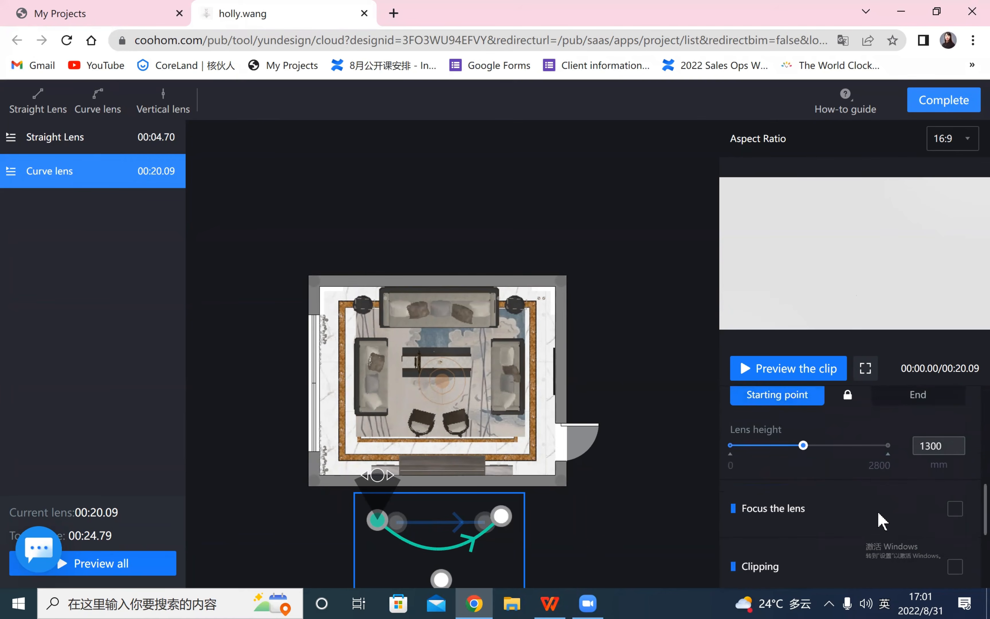
left_click(955, 566)
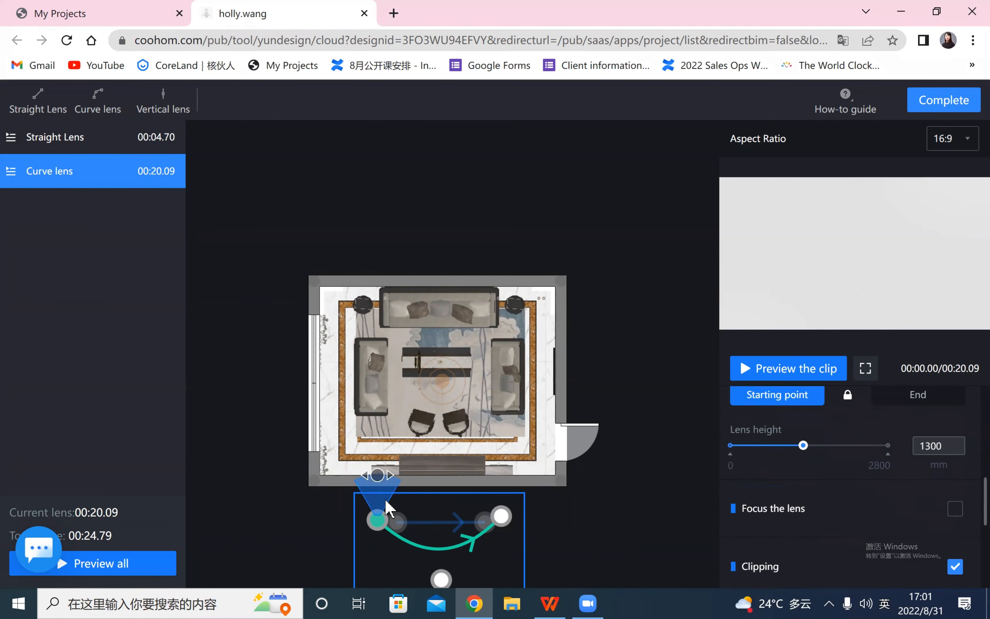
- Set the curve lens's clipping distance to 236 cm and shift its starting point slightly toward the room
scroll(795, 543, "down", 2)
left_click_drag(730, 541, 759, 540)
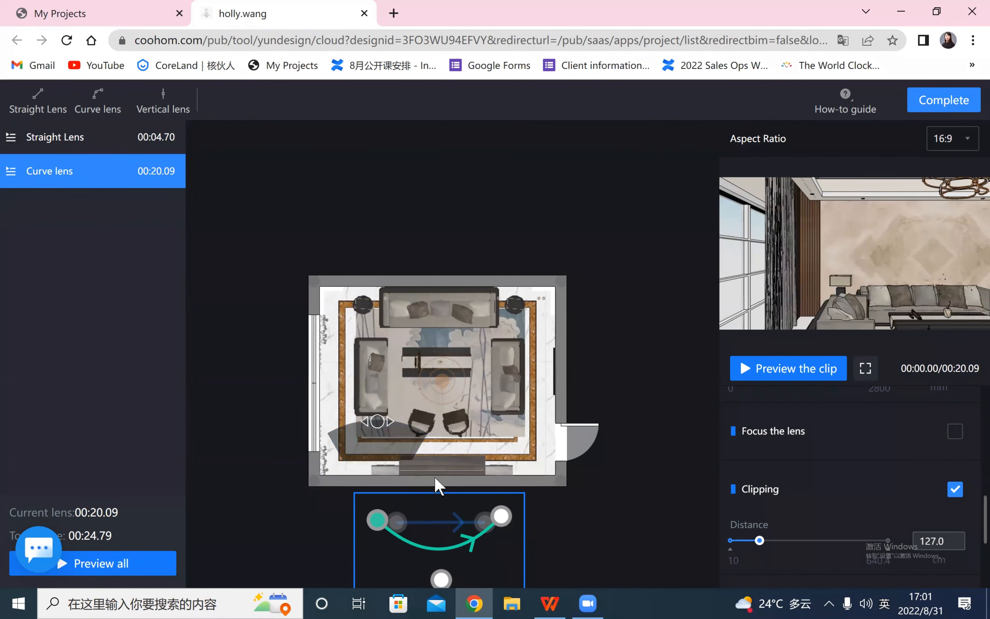
mouse_move(386, 519)
left_mouse_down()
mouse_move(455, 553)
mouse_move(513, 526)
mouse_move(484, 560)
mouse_move(396, 531)
left_mouse_up()
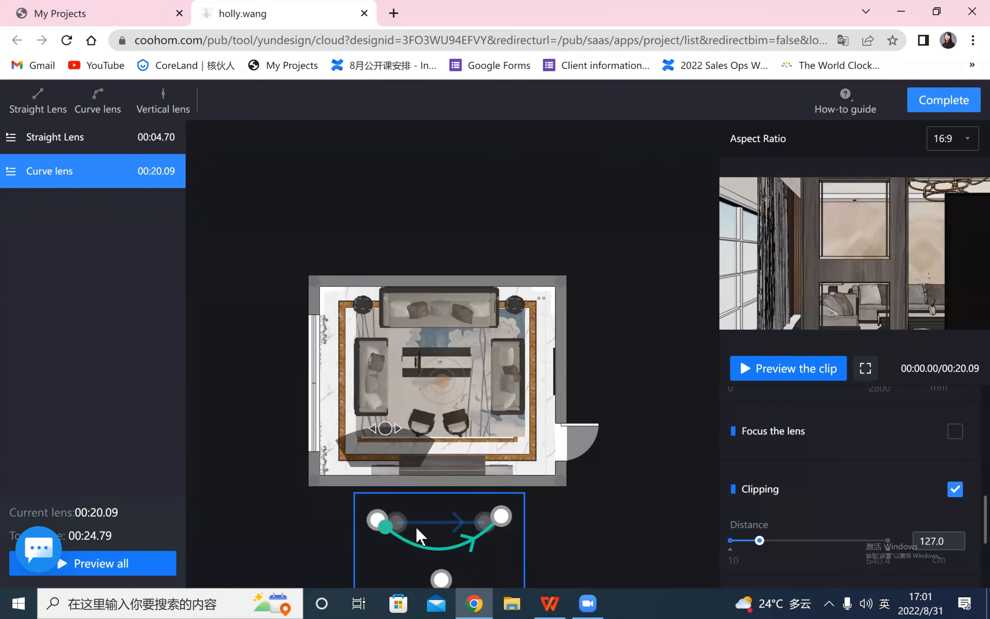
left_click(777, 541)
left_click_drag(777, 541, 786, 541)
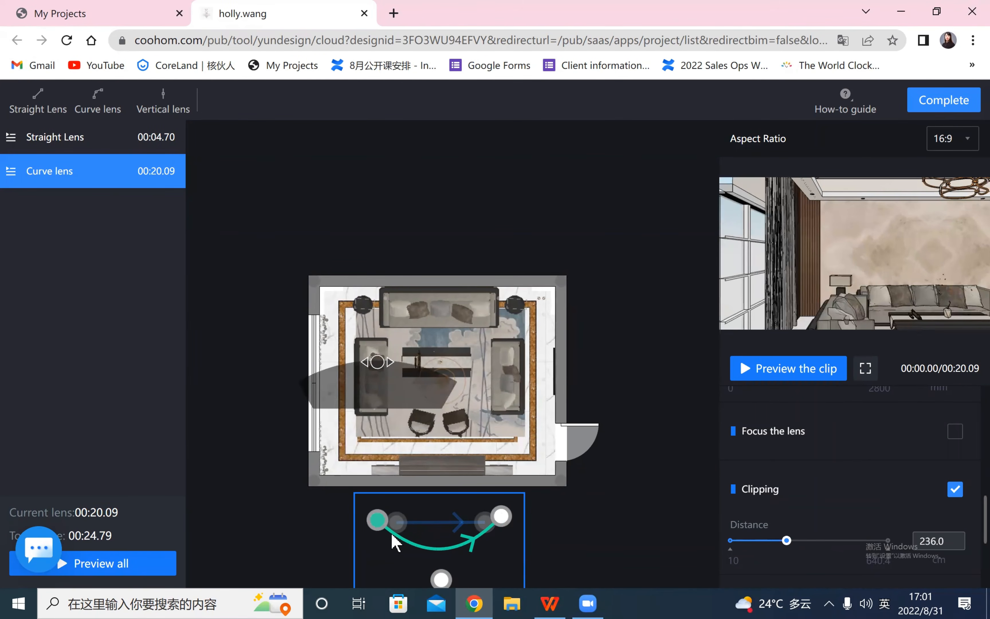
mouse_move(386, 526)
left_mouse_down()
mouse_move(462, 554)
mouse_move(381, 510)
left_mouse_up()
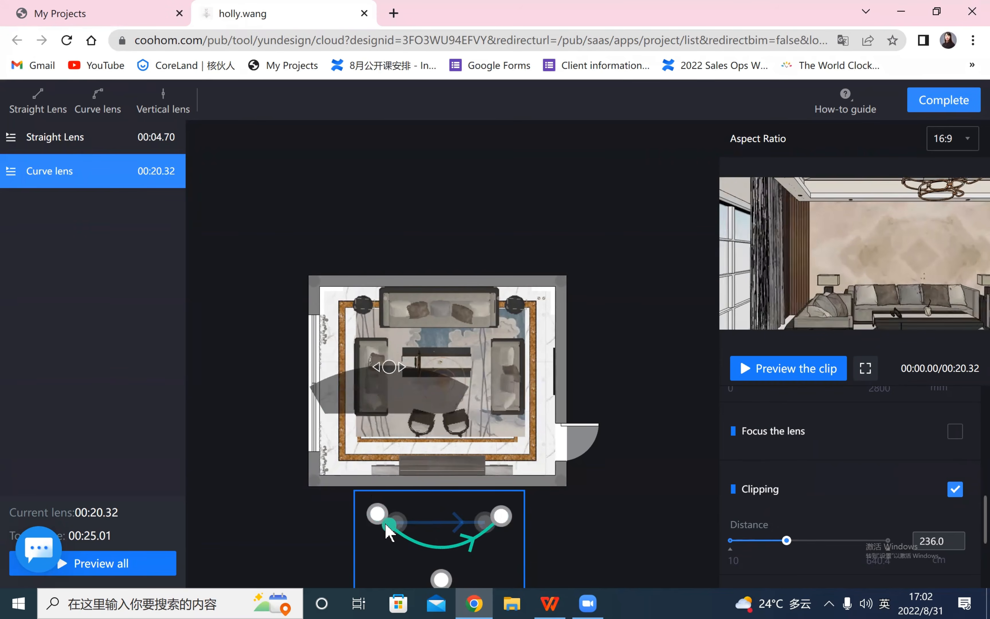
left_click(378, 514)
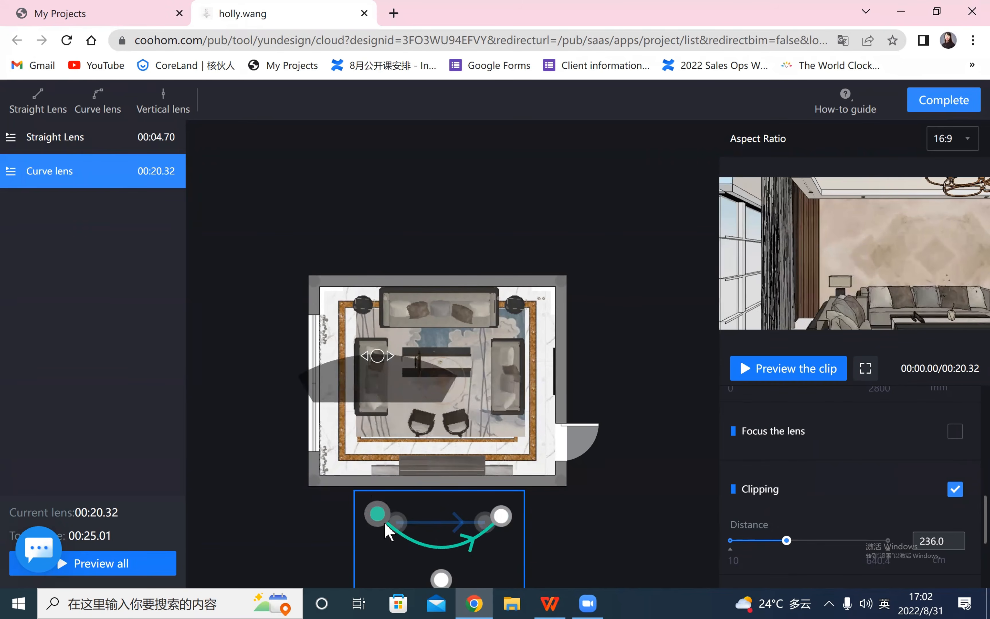
- Focus the curve lens on the middle of the long sofa against the far wall and check the view along the path
left_click(955, 431)
mouse_move(440, 453)
left_mouse_down()
mouse_move(425, 348)
mouse_move(441, 315)
left_mouse_up()
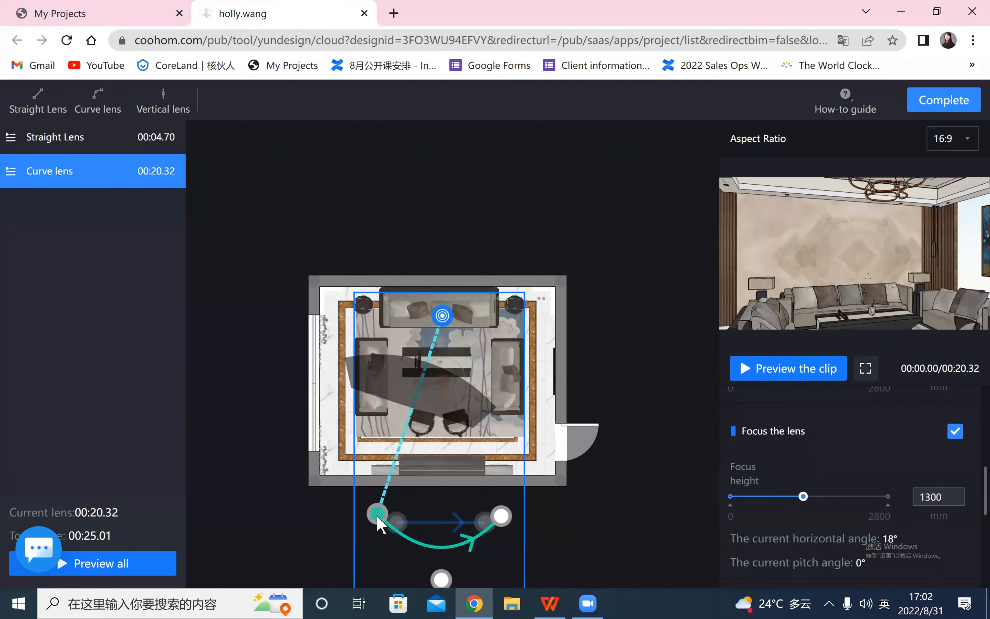
mouse_move(381, 522)
left_mouse_down()
mouse_move(434, 550)
mouse_move(501, 516)
left_mouse_up()
left_click(381, 524)
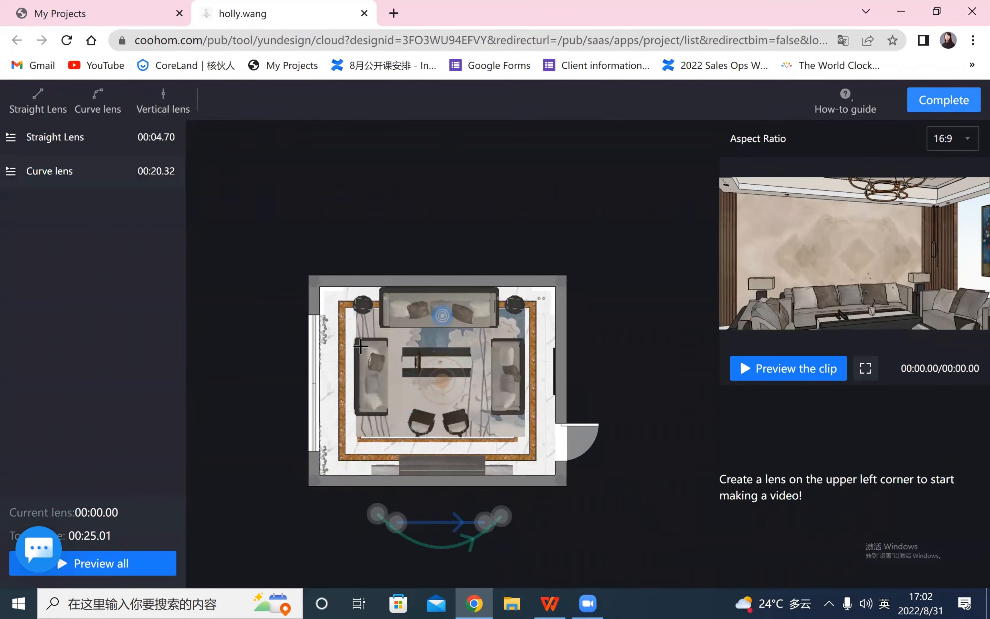
- Place a vertical lens outside the TV wall, midway between the ends of the curve lens, and accept the video length notice
left_click(447, 513)
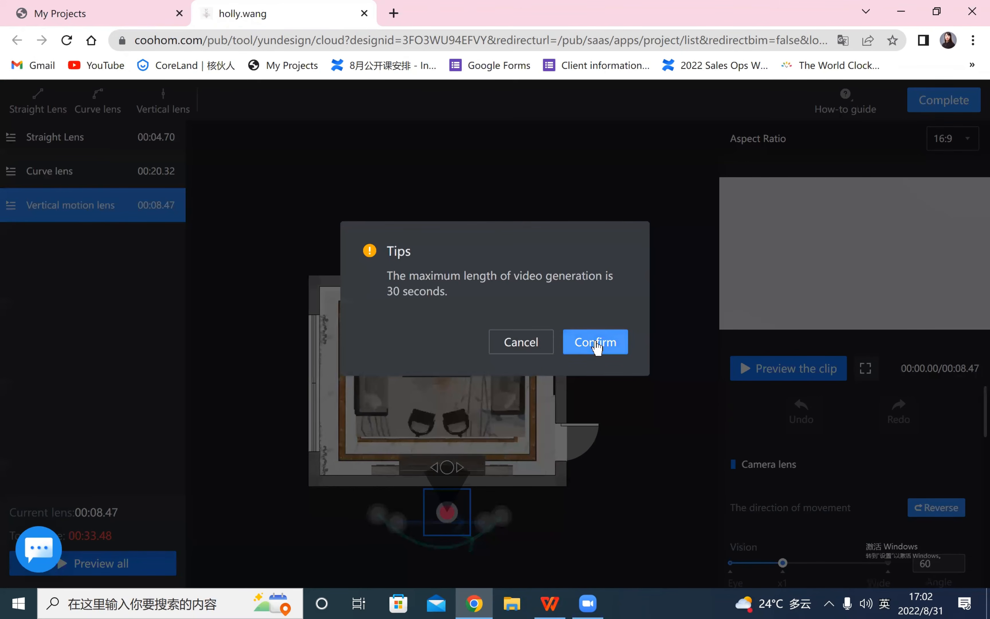
left_click(595, 342)
- Set the curve lens's speed to x2
left_click(116, 177)
scroll(866, 500, "down", 5)
scroll(961, 541, "down", 5)
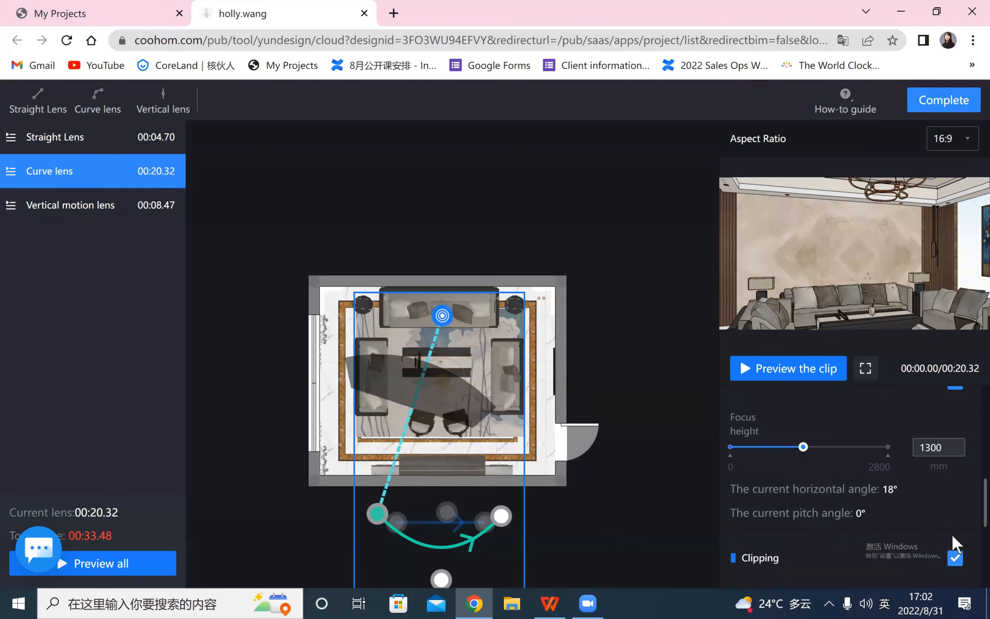
left_click(937, 478)
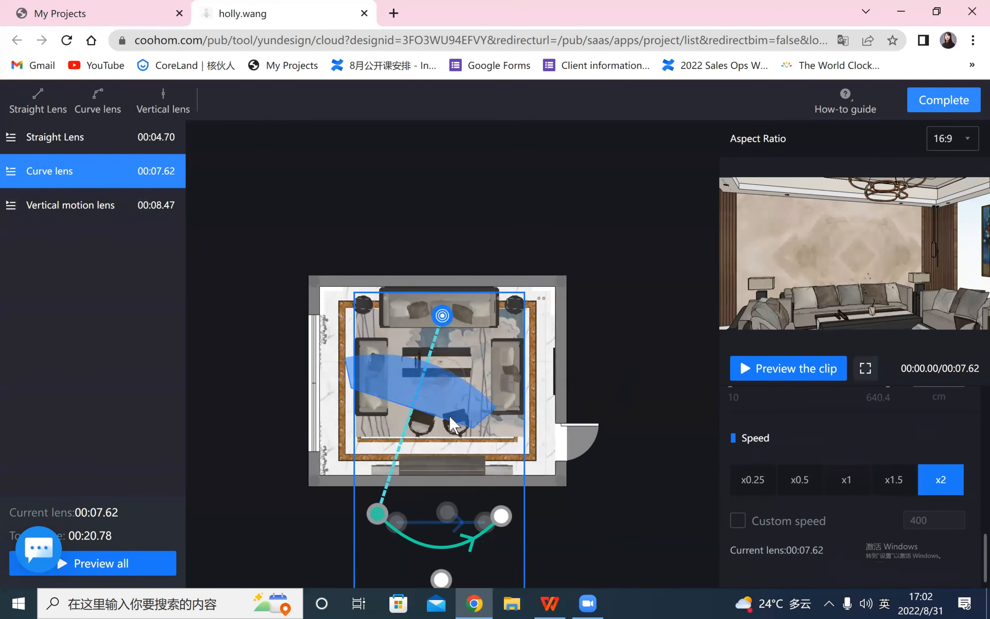
- Turn on clipping for the vertical motion lens and set its distance to 146 cm
left_click(85, 207)
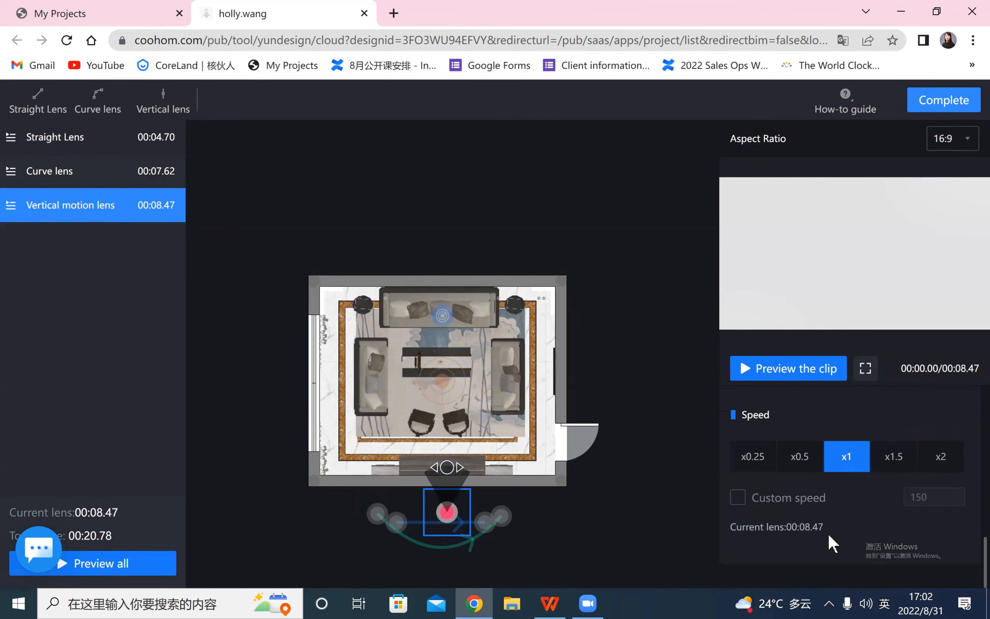
scroll(848, 504, "up", 3)
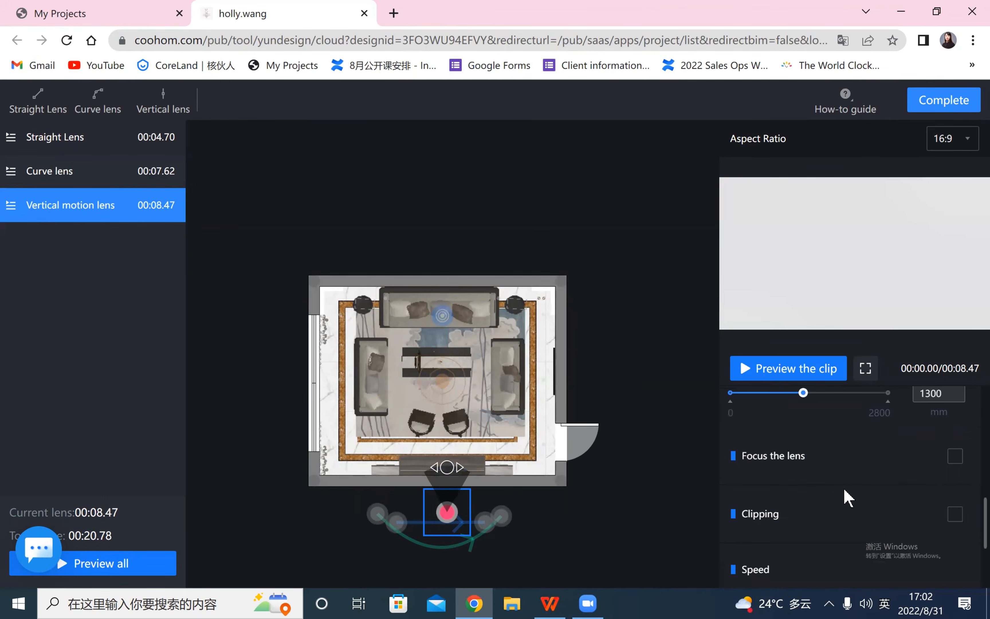
left_click(955, 514)
left_click_drag(730, 565, 764, 565)
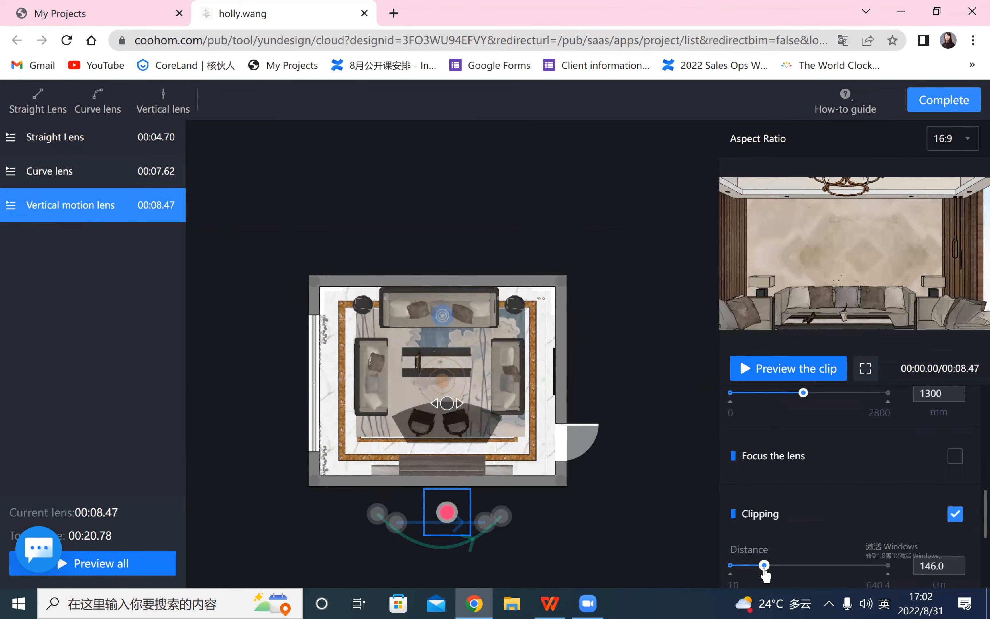
- Set the vertical motion lens's height at its starting point to 2210 mm
scroll(778, 475, "down", 5)
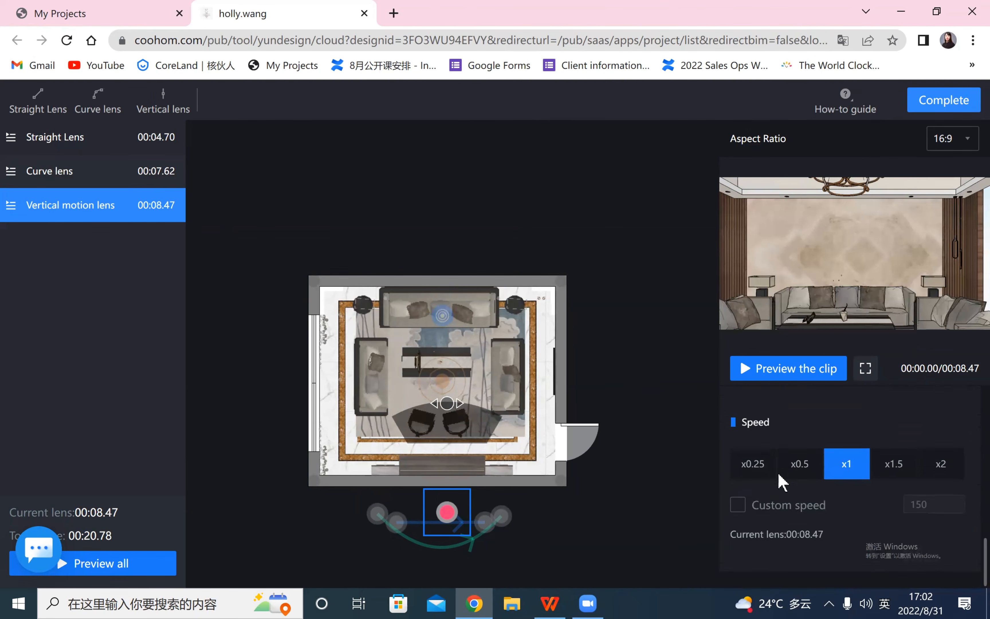
scroll(783, 489, "up", 7)
scroll(789, 537, "down", 2)
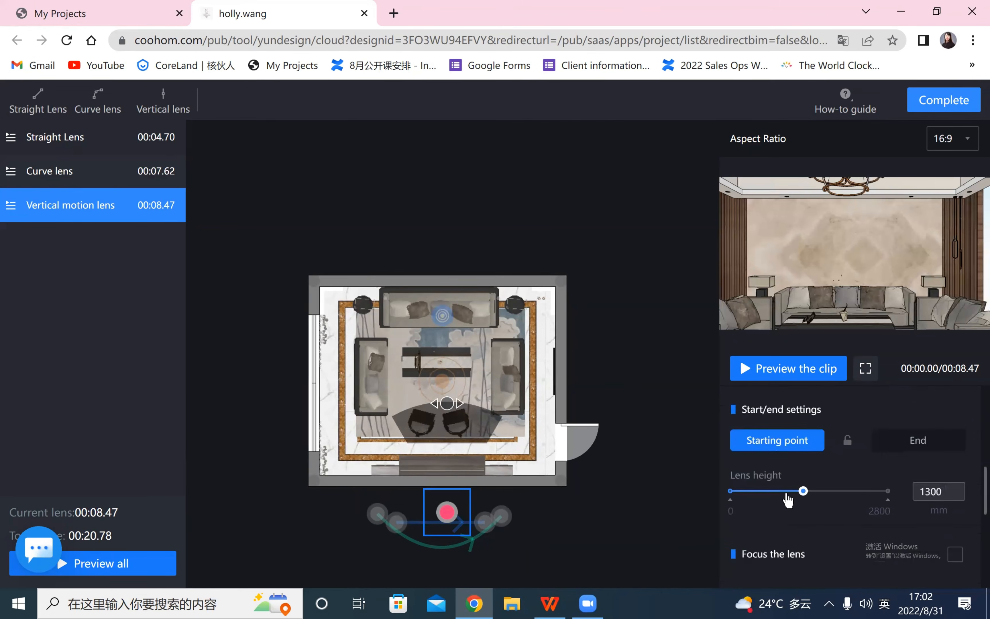
scroll(776, 465, "up", 2)
left_click(782, 518)
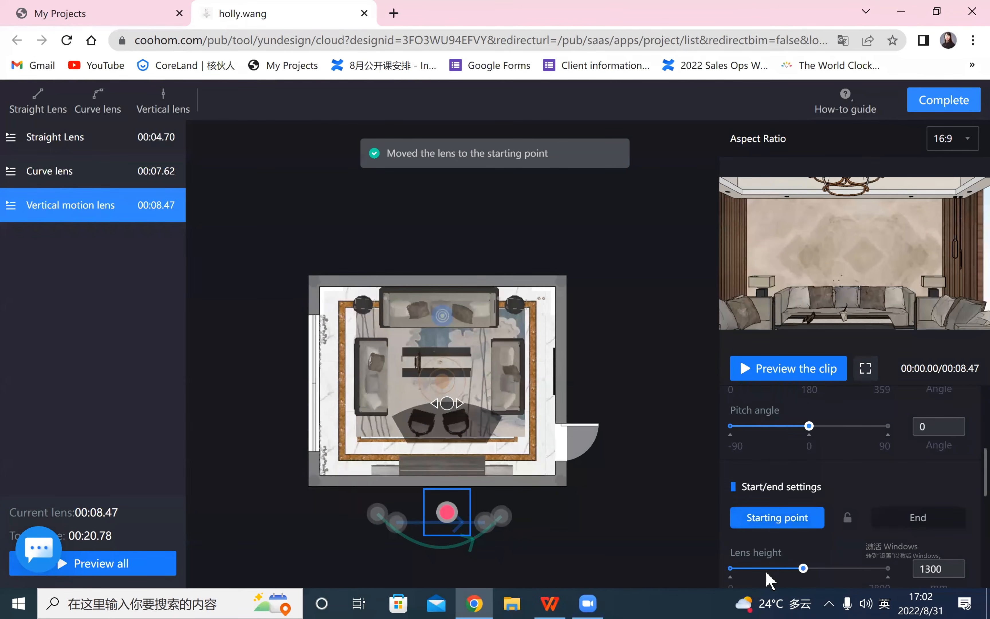
left_click_drag(803, 568, 859, 579)
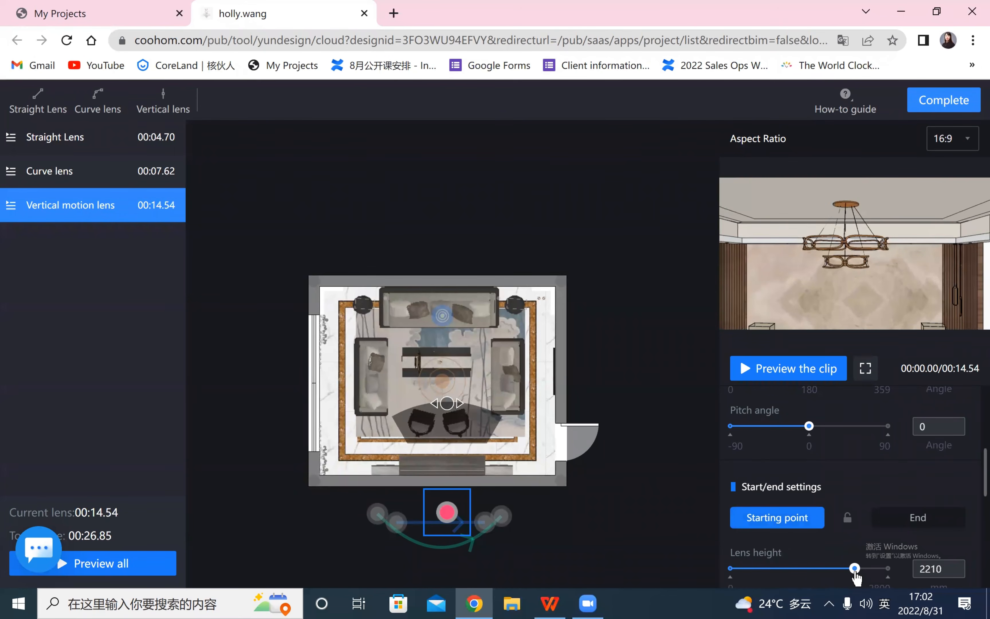
- Set the vertical motion lens's end height to 700 mm and its speed to x2
left_click(919, 519)
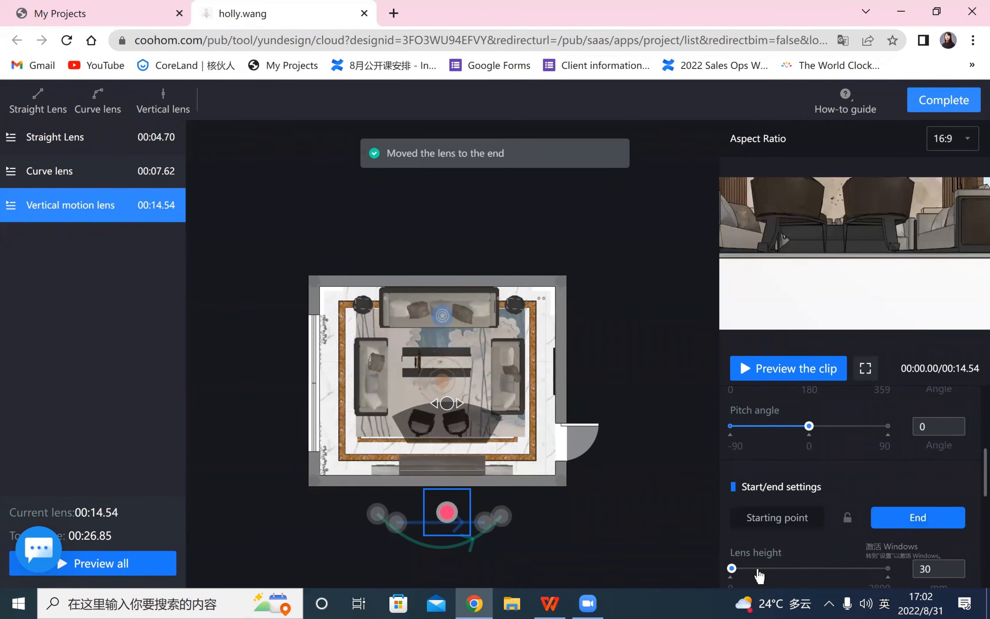
left_click_drag(735, 576, 773, 581)
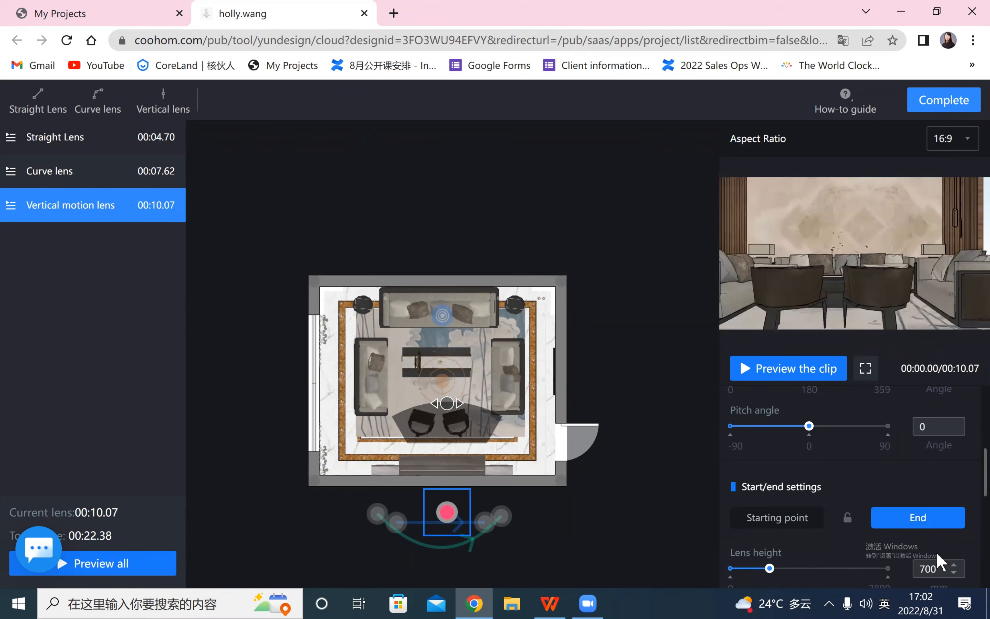
scroll(940, 560, "down", 5)
left_click(939, 458)
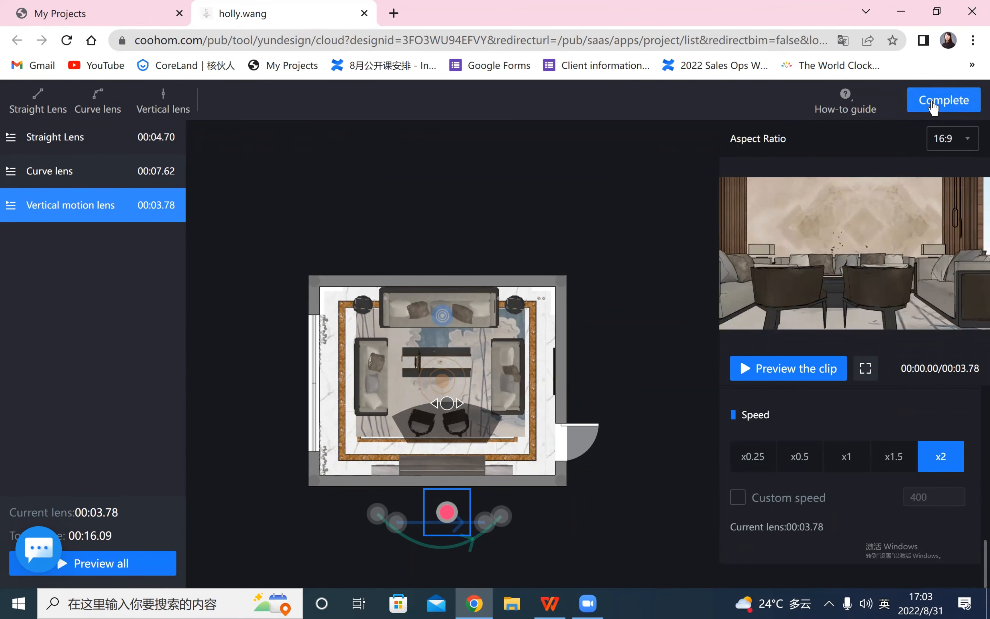
- Return to the straight lens and preview all the lenses as one video
left_click(102, 137)
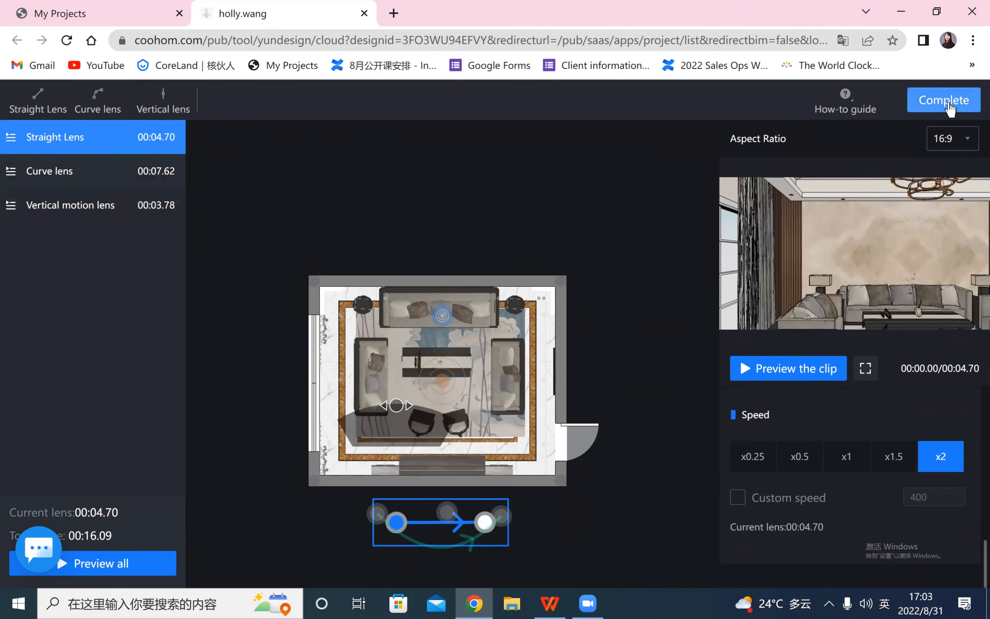
left_click(110, 572)
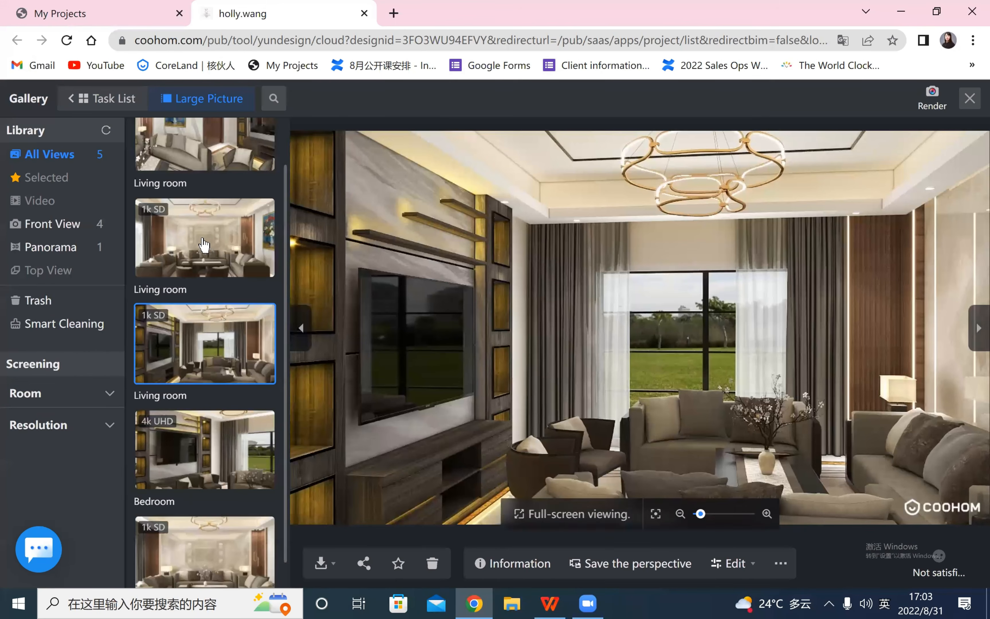
- Open the rendered living room panorama from the gallery in full-screen viewing and reload its page
scroll(201, 241, "up", 2)
left_click(193, 181)
left_click(655, 524)
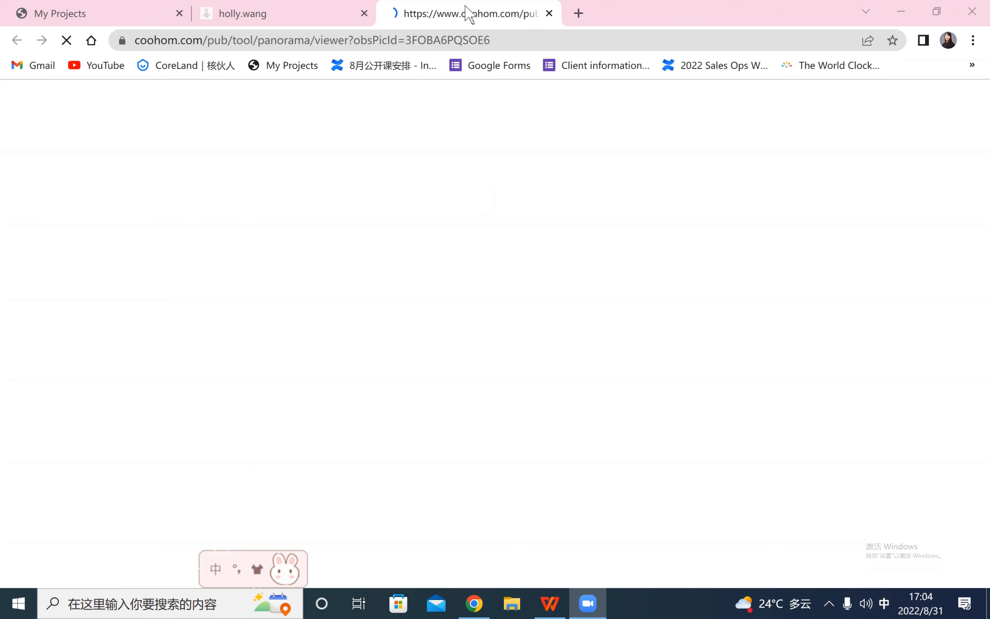
left_click(66, 41)
left_click(67, 40)
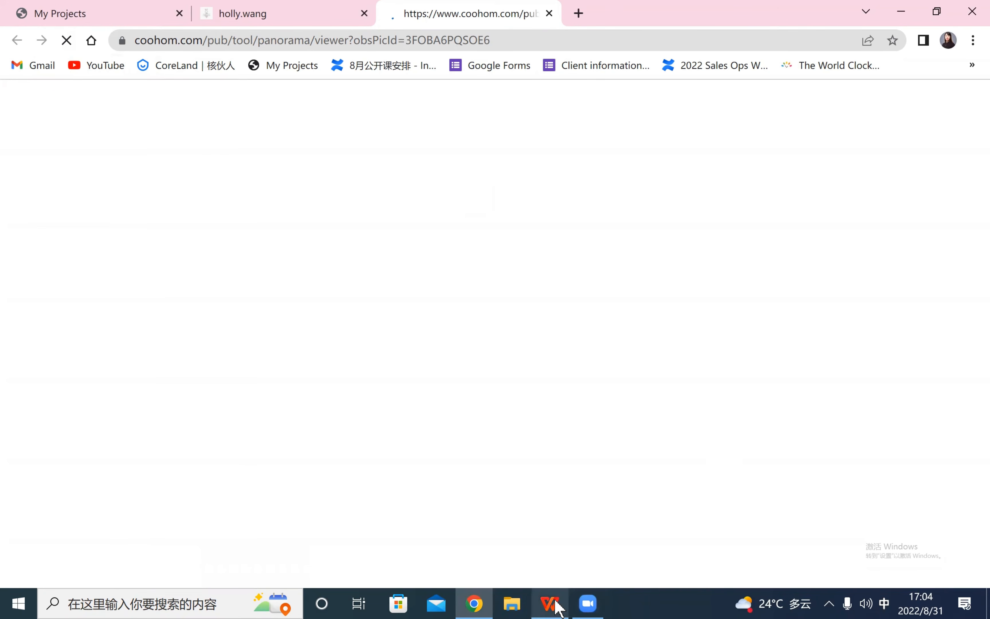
mouse_move(555, 598)
left_click(618, 478)
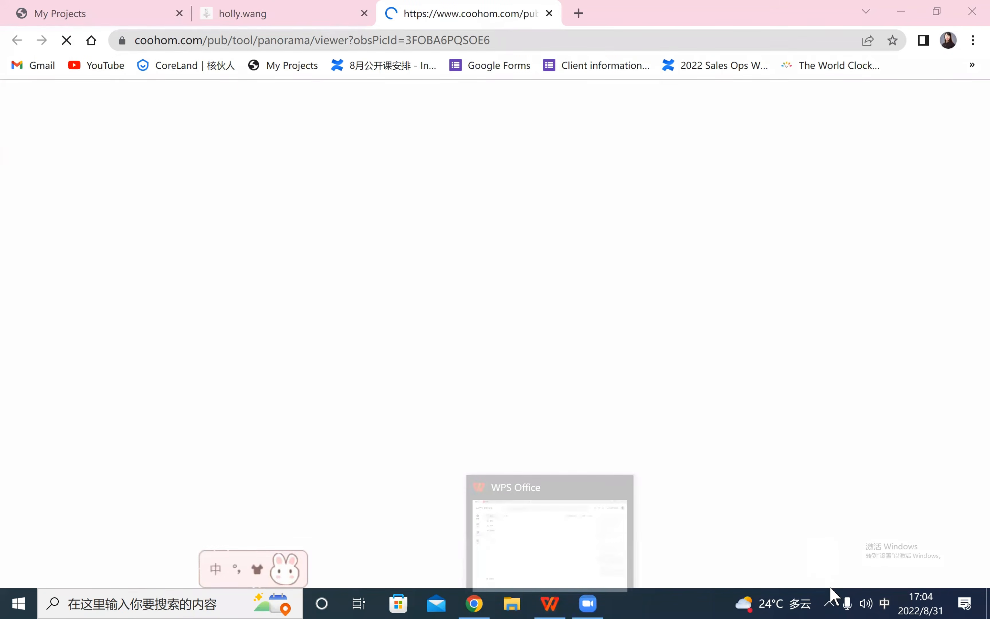
left_click(830, 600)
mouse_move(826, 582)
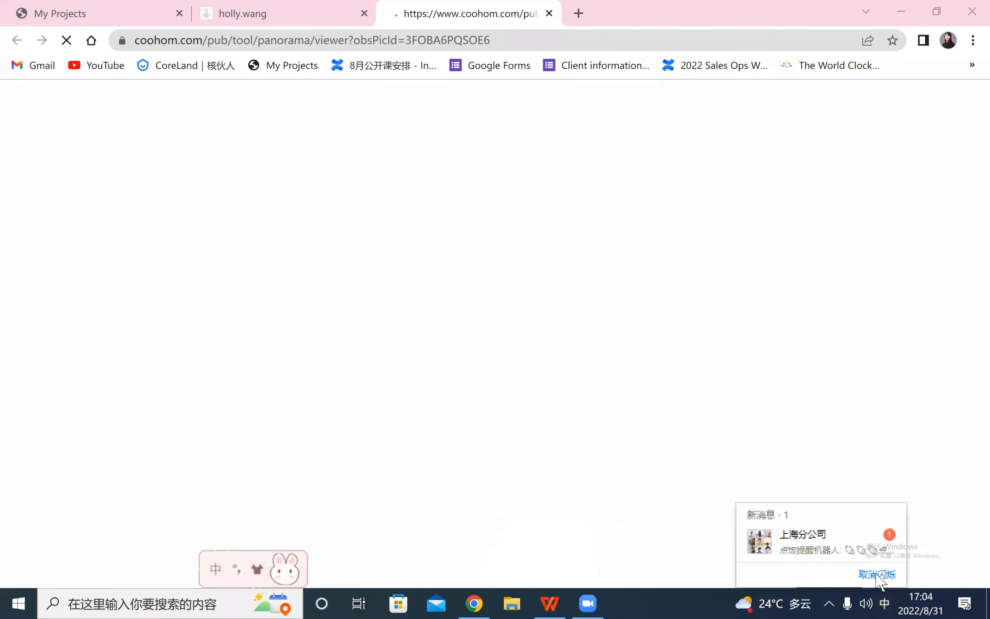
- Return to the design gallery and look around the living room panorama, including the ceiling lamp, floor and sofa area
left_click(316, 17)
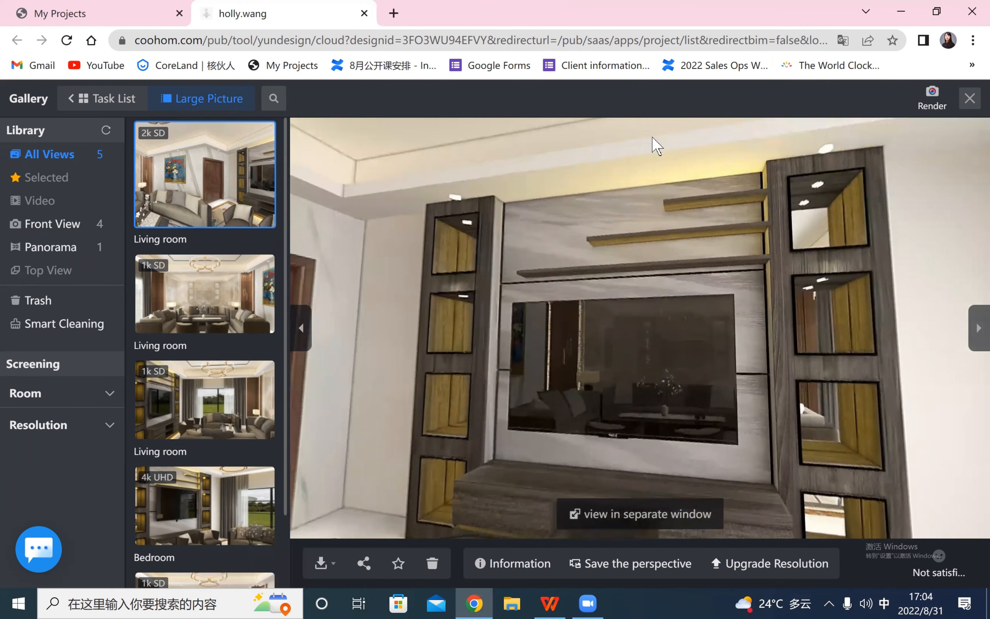
left_click_drag(652, 137, 810, 384)
left_click_drag(589, 240, 423, 298)
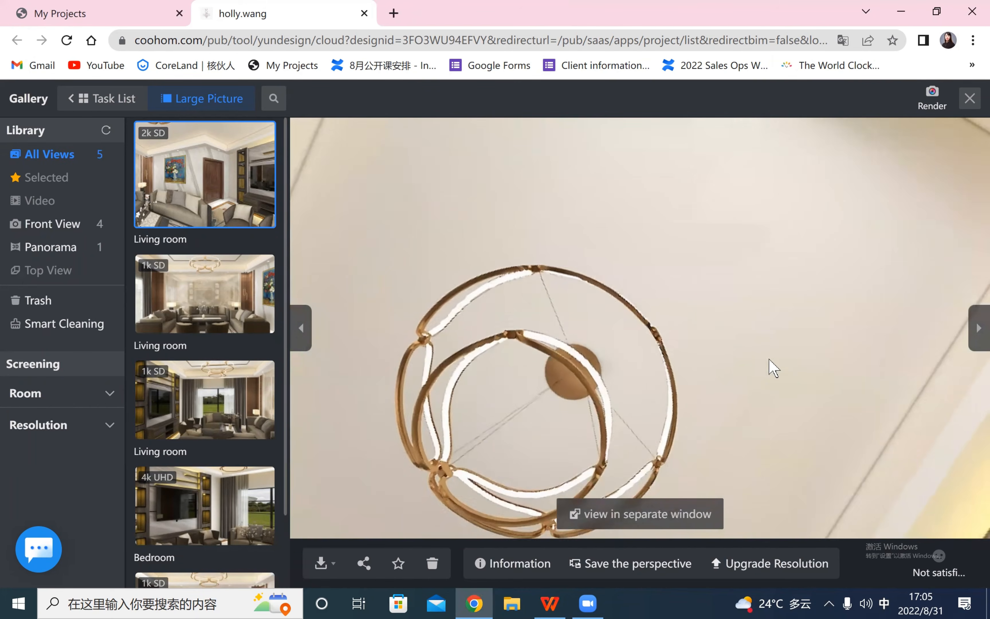
left_click_drag(618, 399, 556, 110)
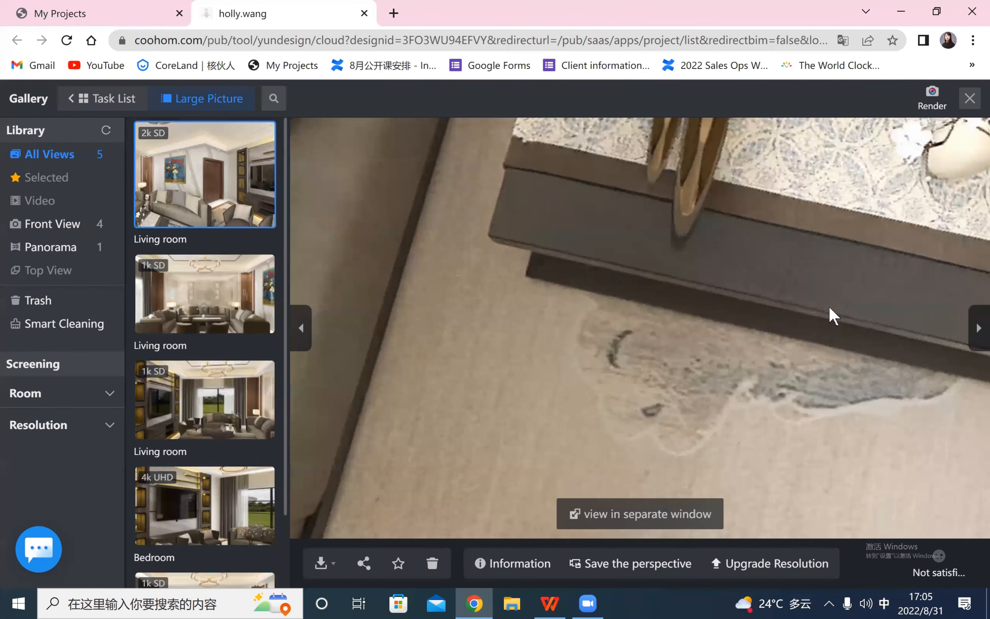
left_click_drag(870, 457, 697, 340)
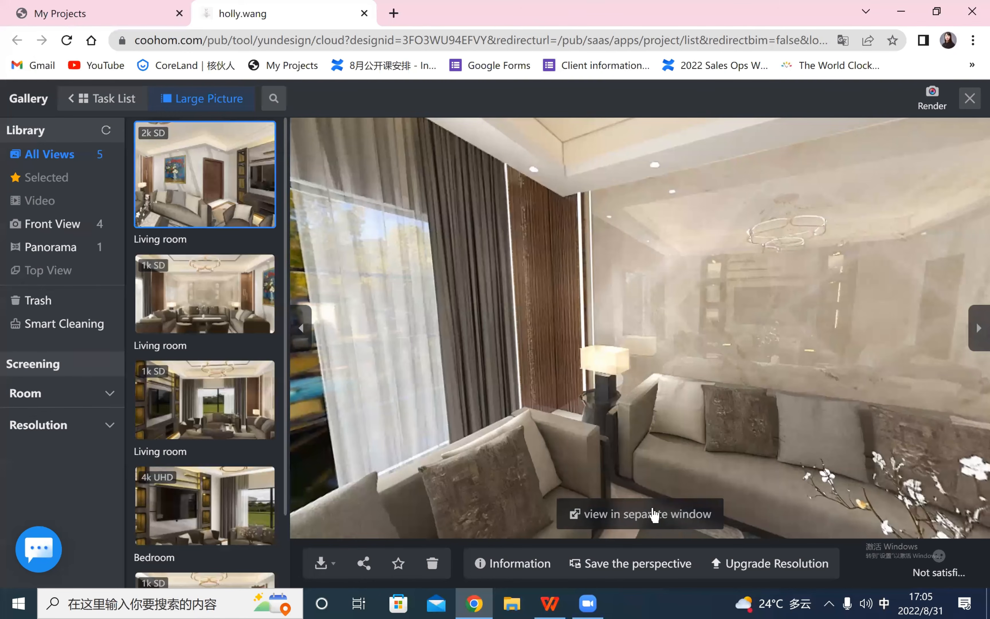
- Open the living room panorama in a separate window and look around its gallery preview while it loads
left_click(696, 510)
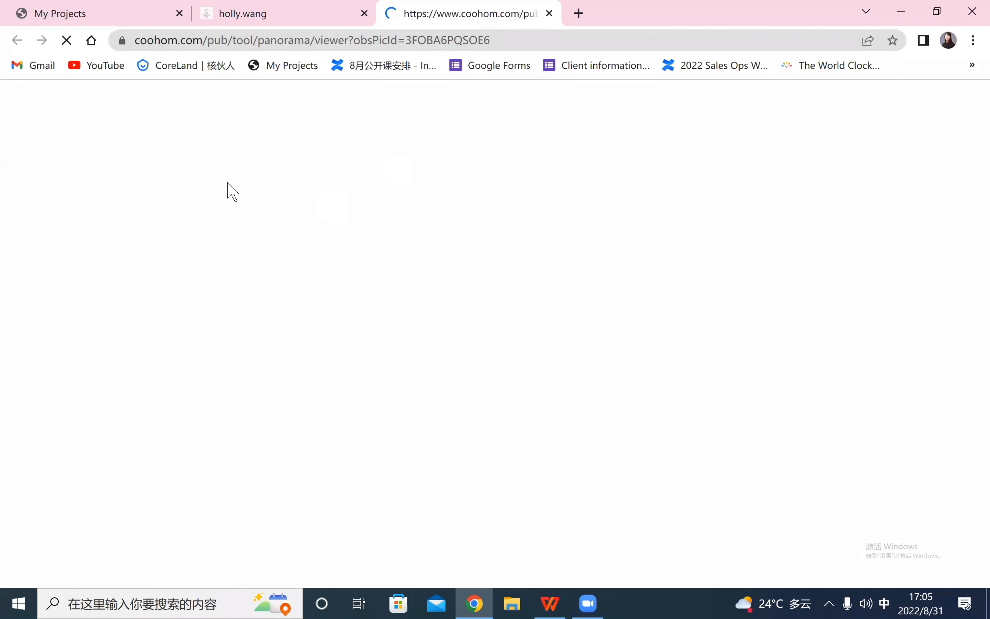
left_click(244, 6)
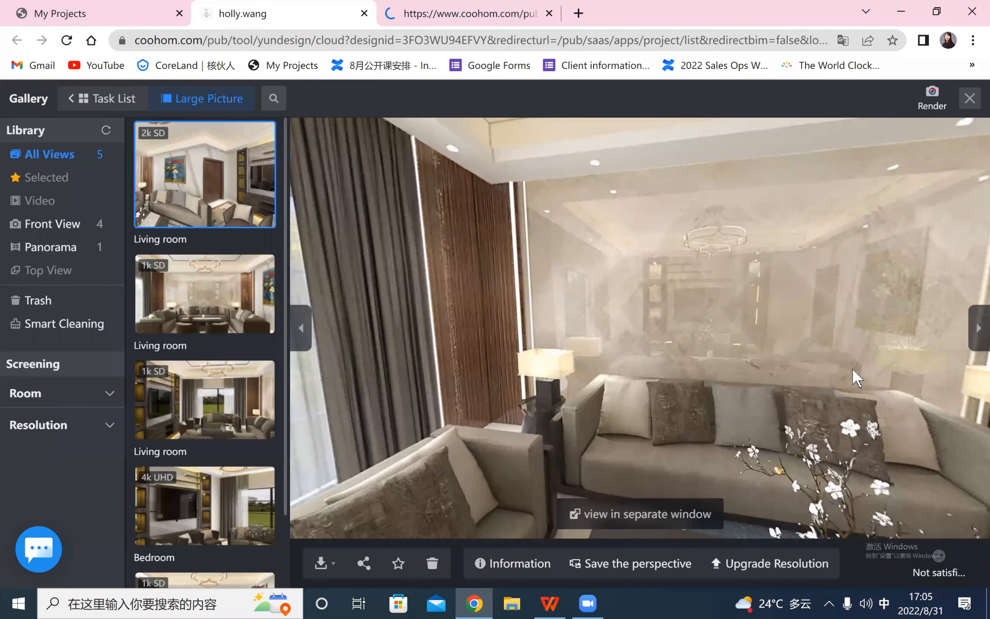
left_click_drag(861, 374, 657, 355)
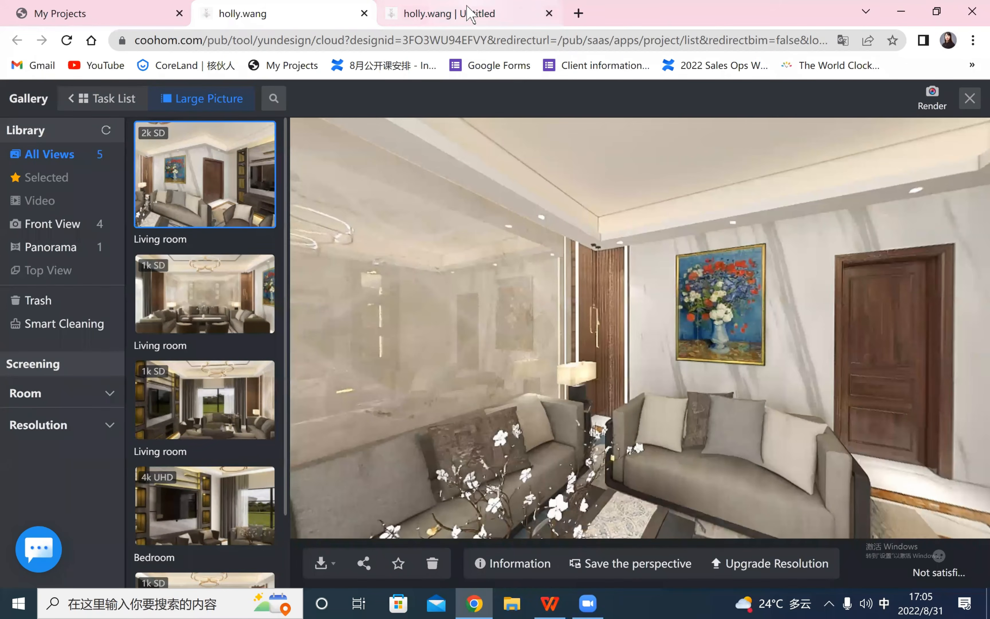
left_click(454, 13)
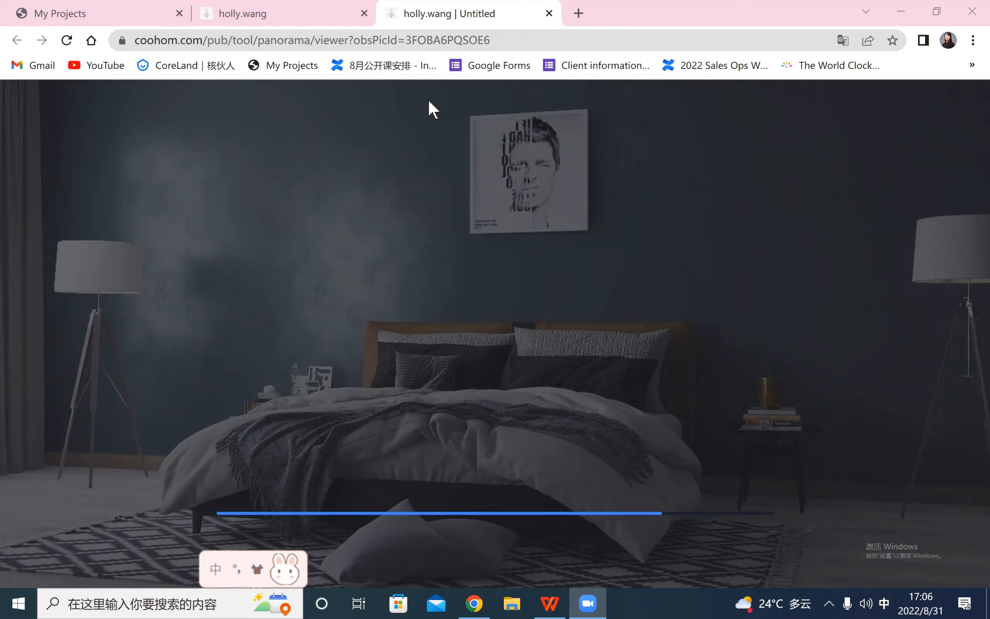
- Open the Coohom website's Learn page in a new browser tab and close the panorama viewer
left_click(578, 13)
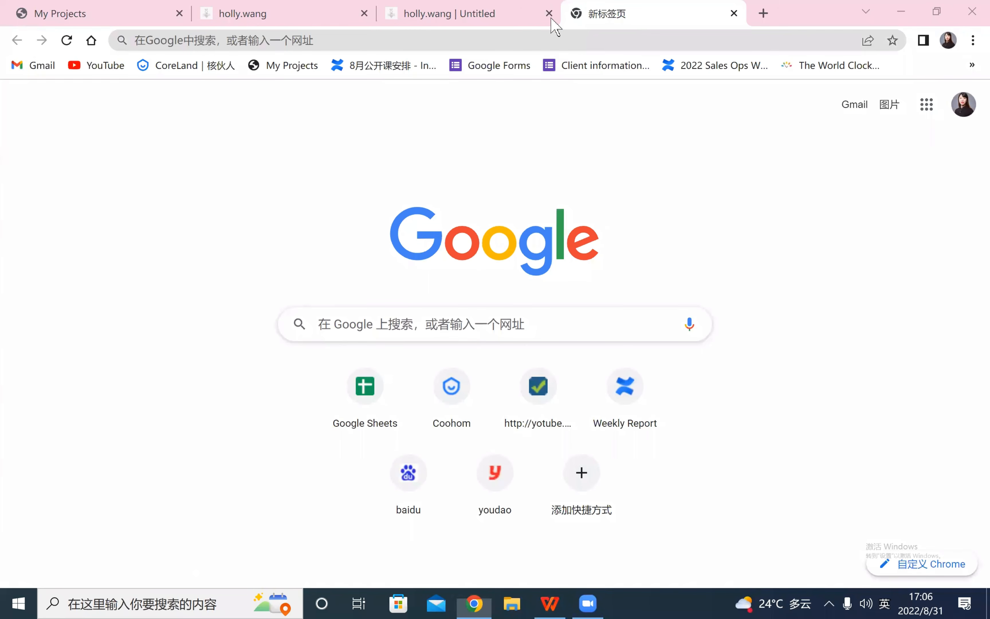
left_click(459, 392)
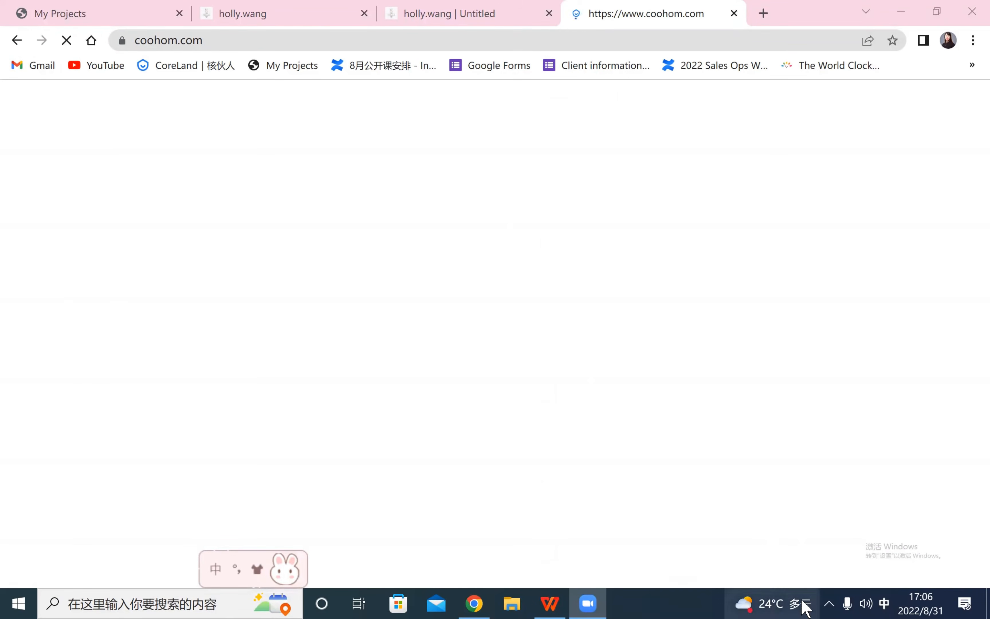
left_click(829, 604)
left_click(824, 408)
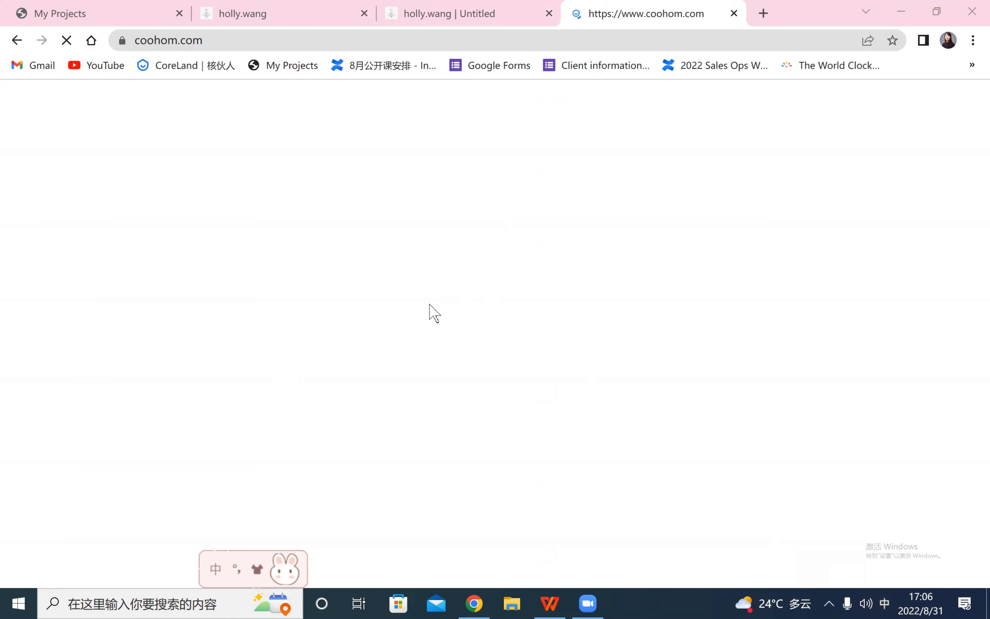
left_click(453, 18)
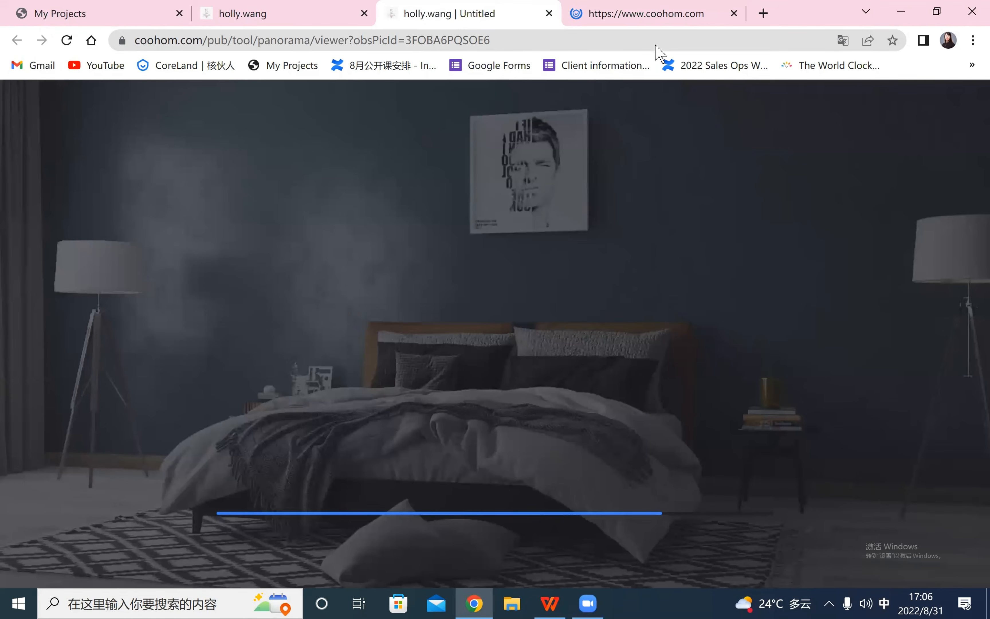
left_click(549, 13)
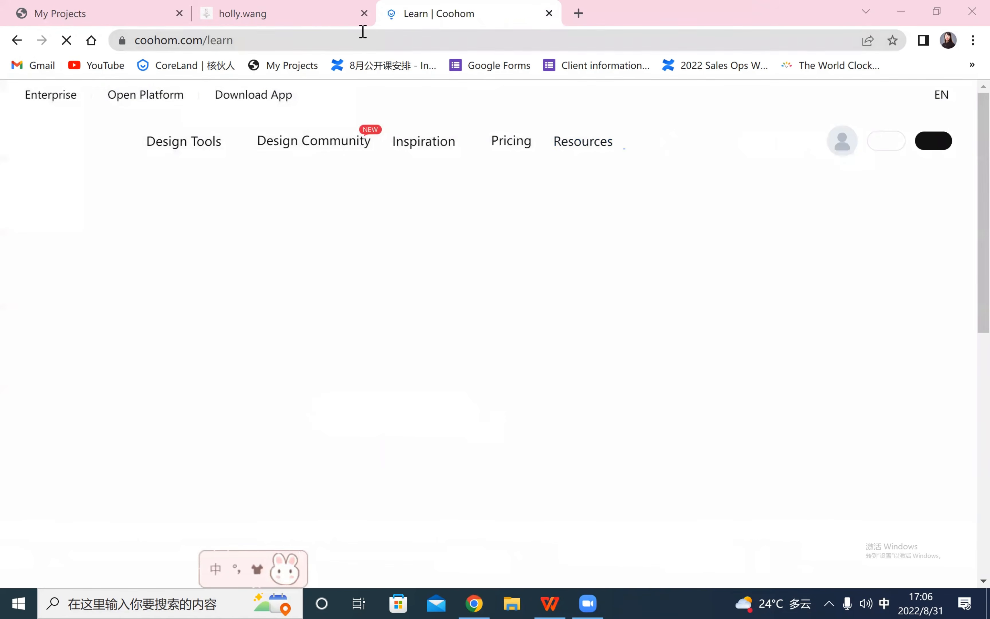
- Select the Learn page's address and browse its training courses from Beginner's Guide to Practical Cases
left_click(294, 37)
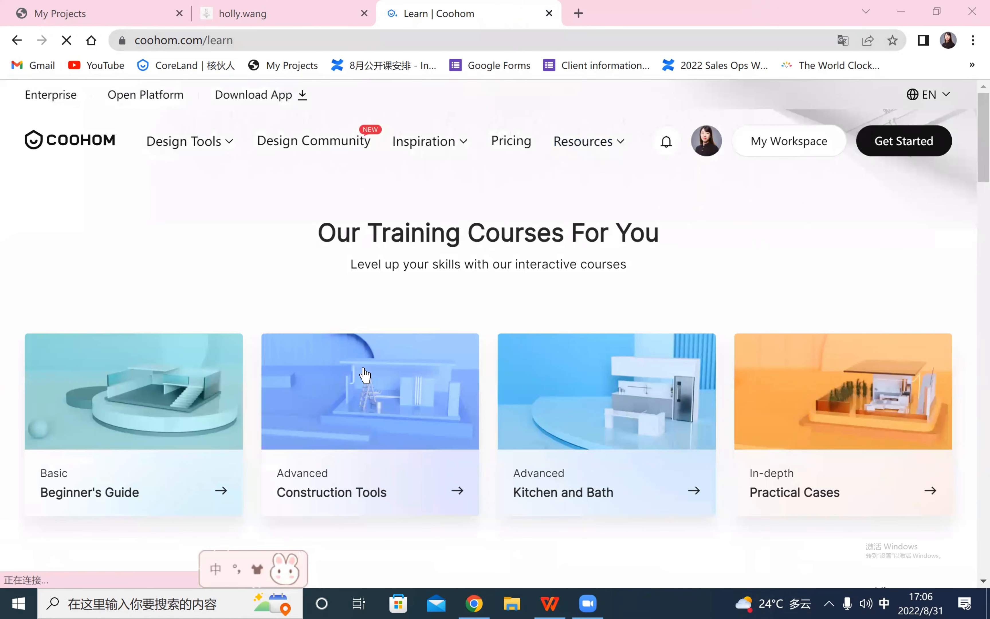
scroll(494, 313, "down", 5)
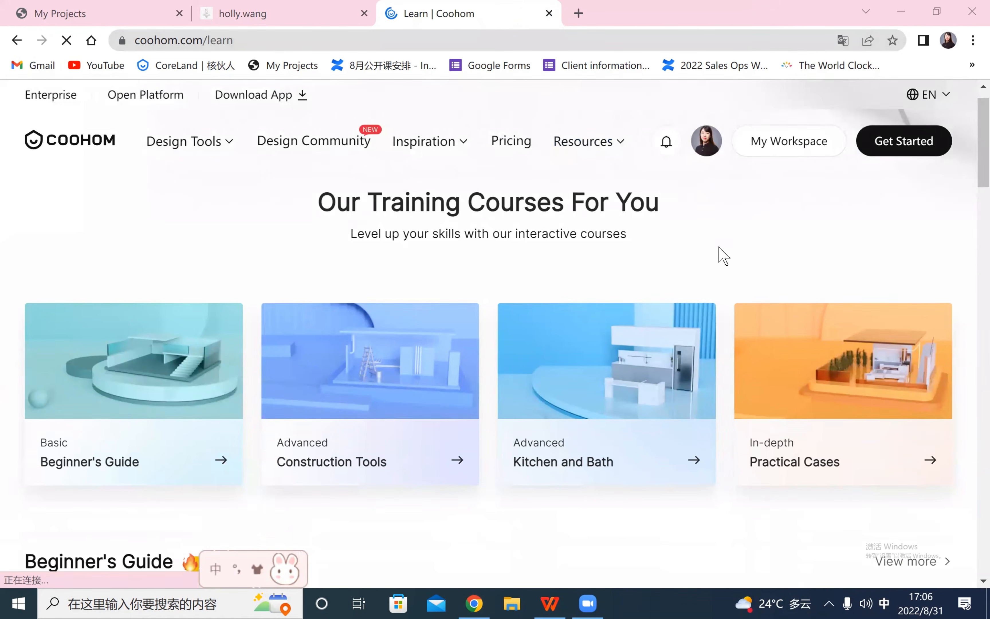
scroll(118, 338, "down", 10)
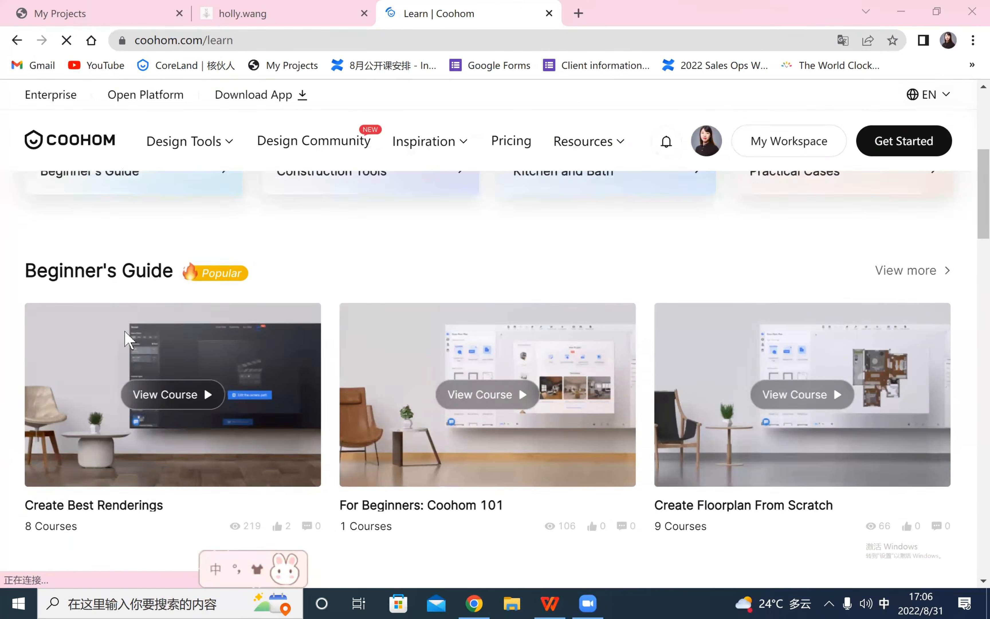
scroll(271, 458, "down", 11)
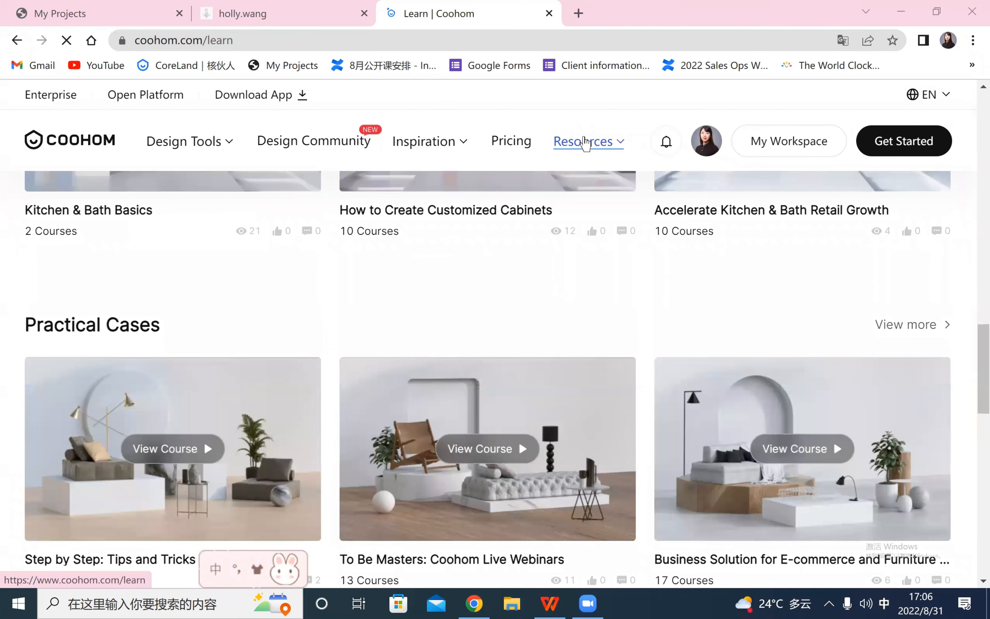
- Open the Coohom Help Center from the website's resources and browse its article collections
mouse_move(583, 143)
left_click(606, 252)
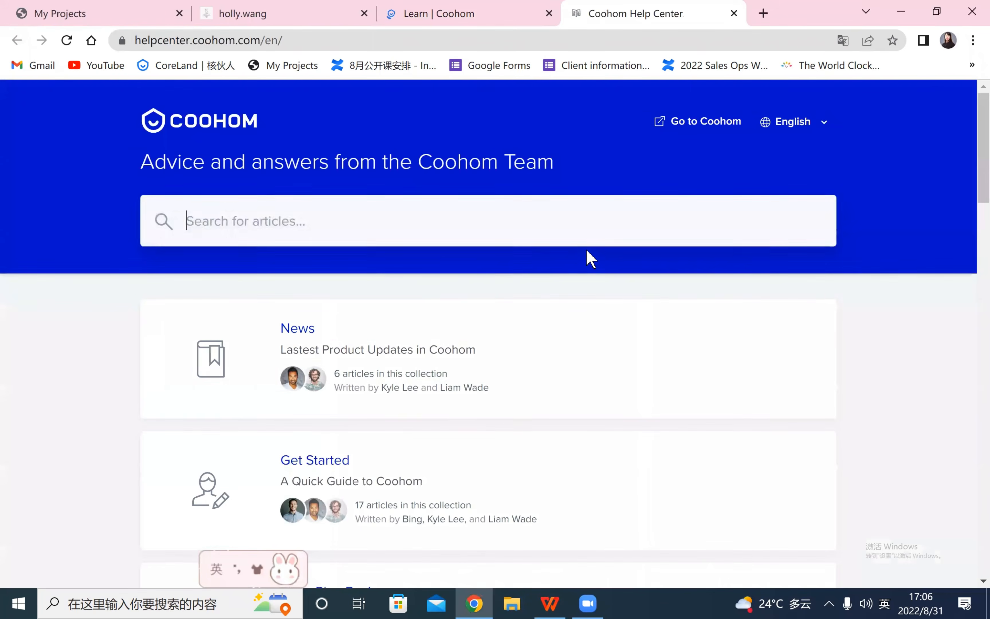
scroll(387, 380, "down", 3)
scroll(385, 376, "down", 6)
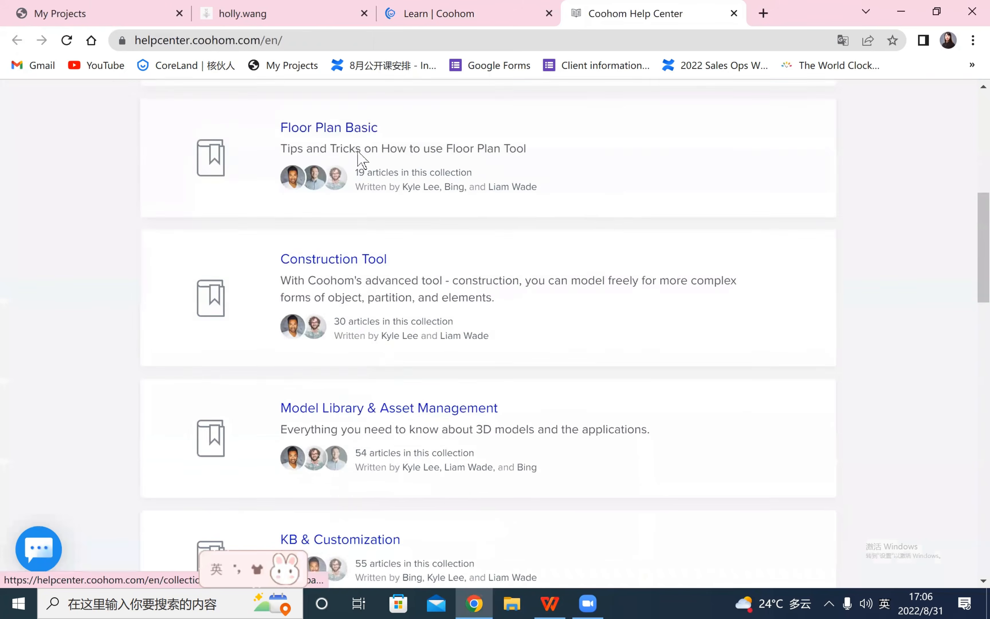
scroll(383, 344, "up", 8)
- Select the Help Center's address and return to the living room panorama in the design gallery
left_click(296, 37)
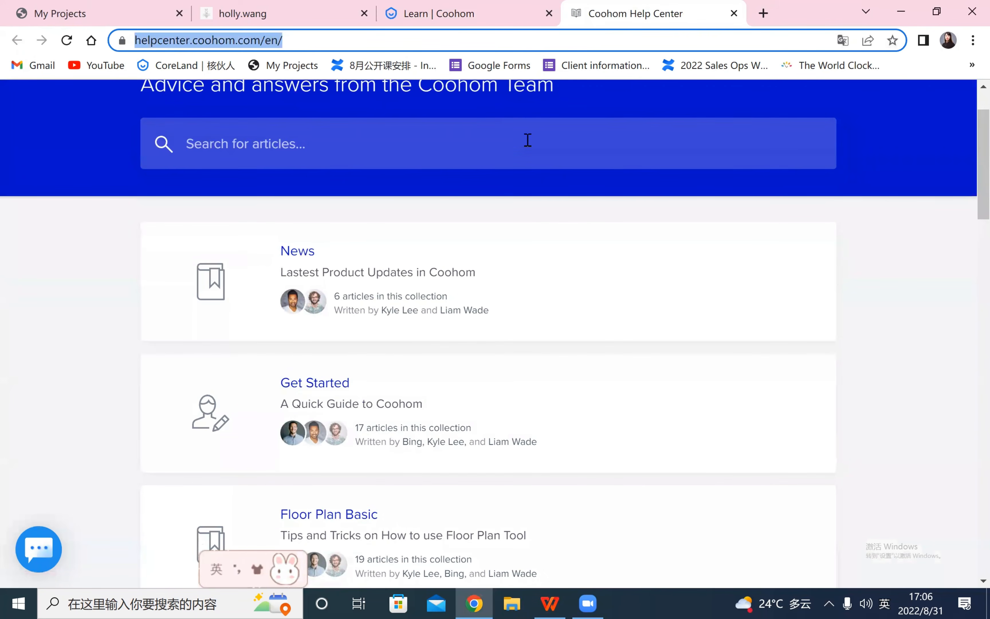
left_click(672, 483)
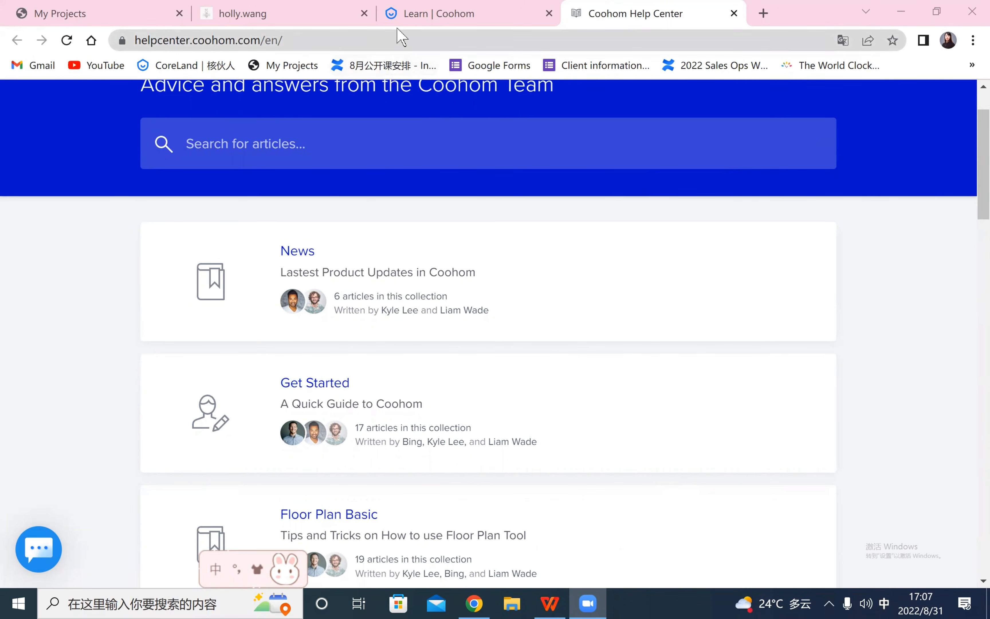
left_click(289, 13)
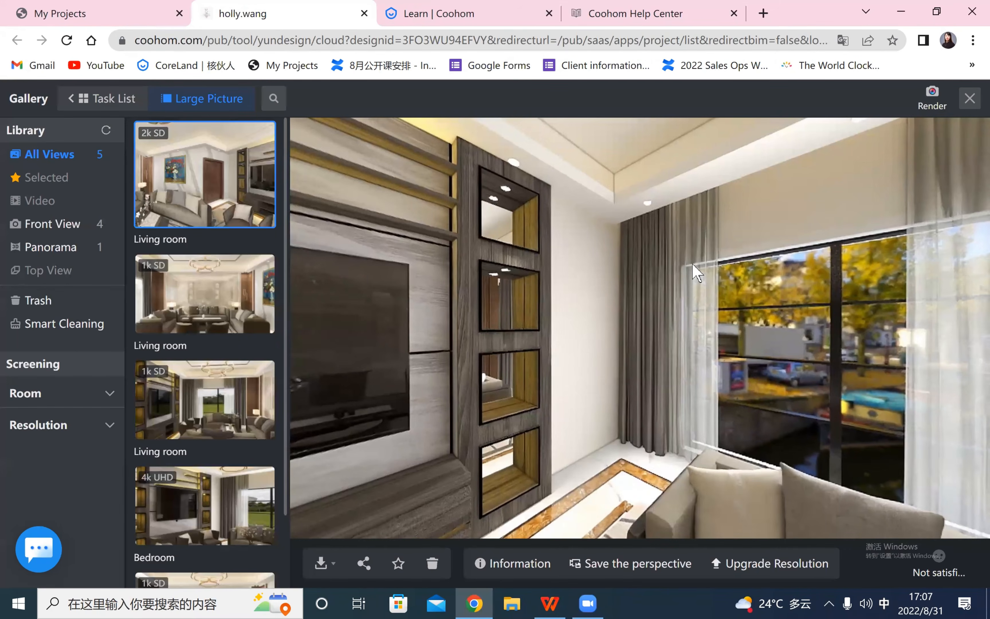